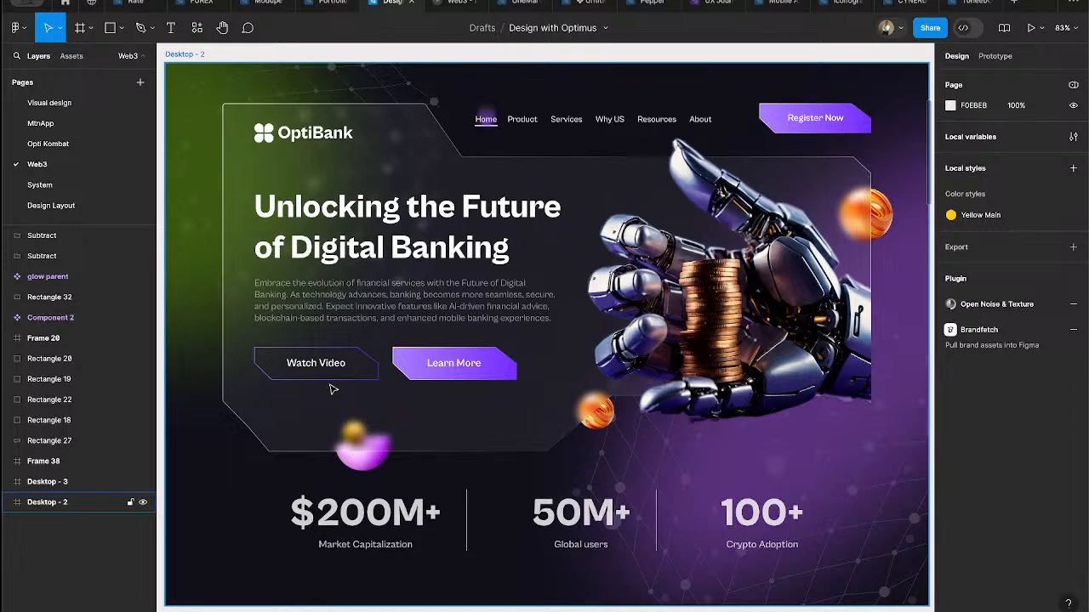
- Review the Desktop - 2 hero design and the News & Blog section in the prototype preview
key("shift+backslash")
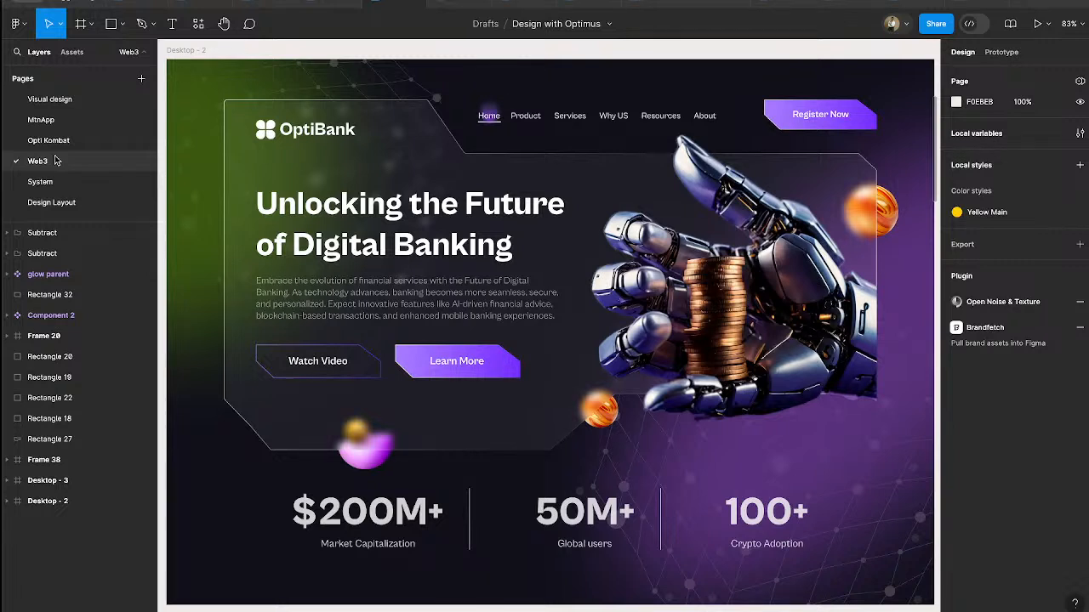
left_click(450, 5)
scroll(516, 306, "up", 1)
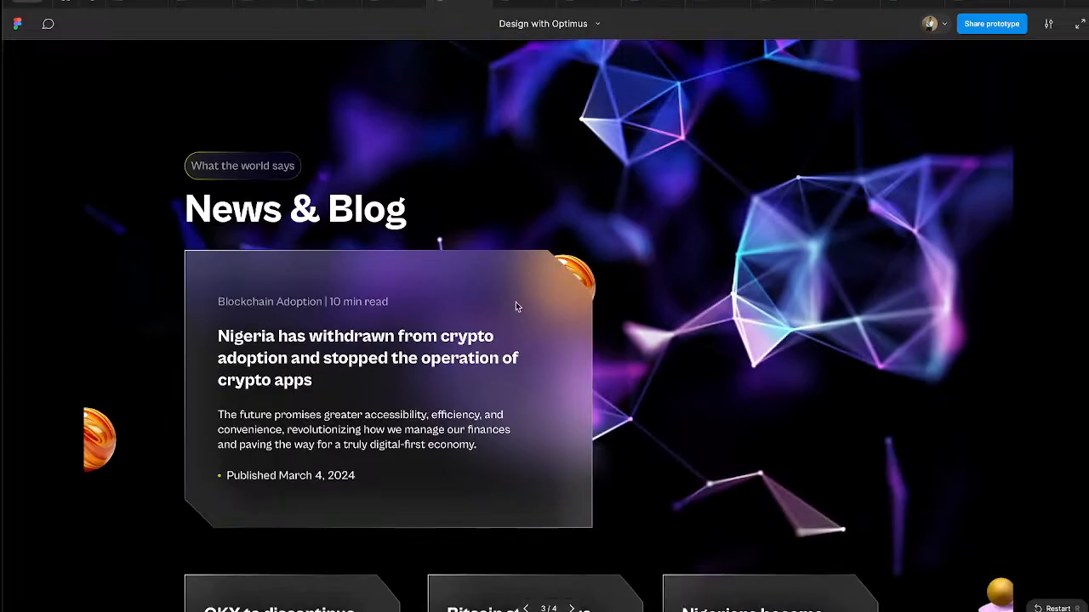
scroll(516, 302, "down", 4)
scroll(515, 302, "up", 4)
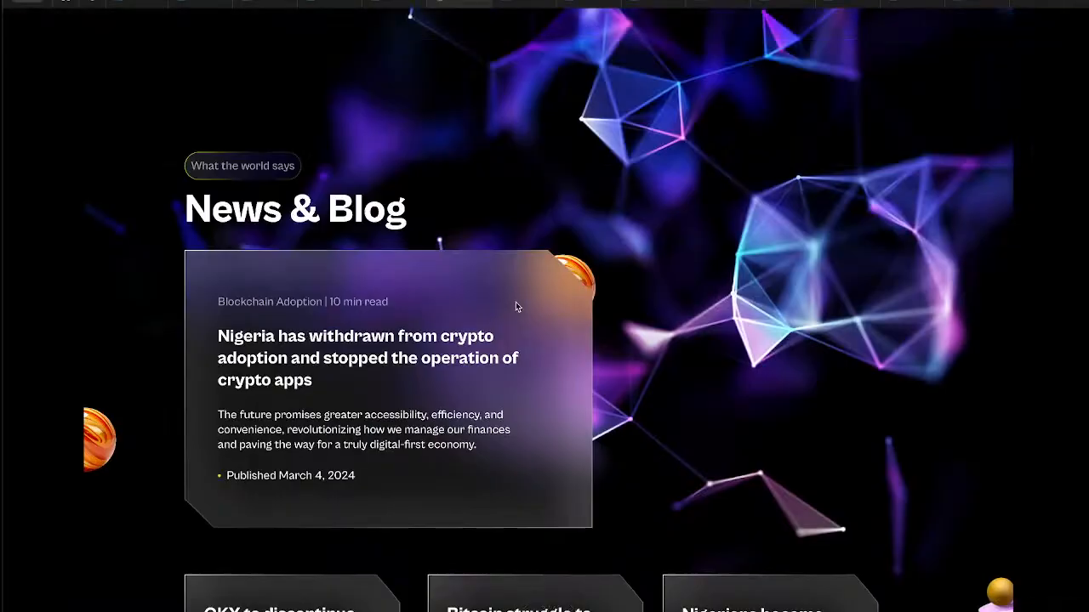
left_click(408, 4)
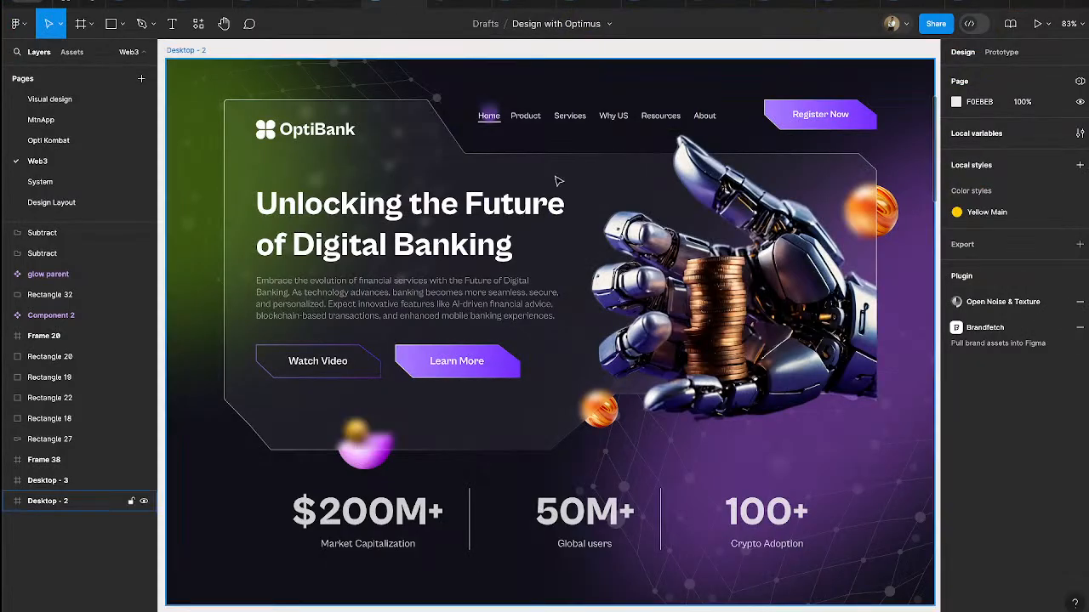
key("shift+1")
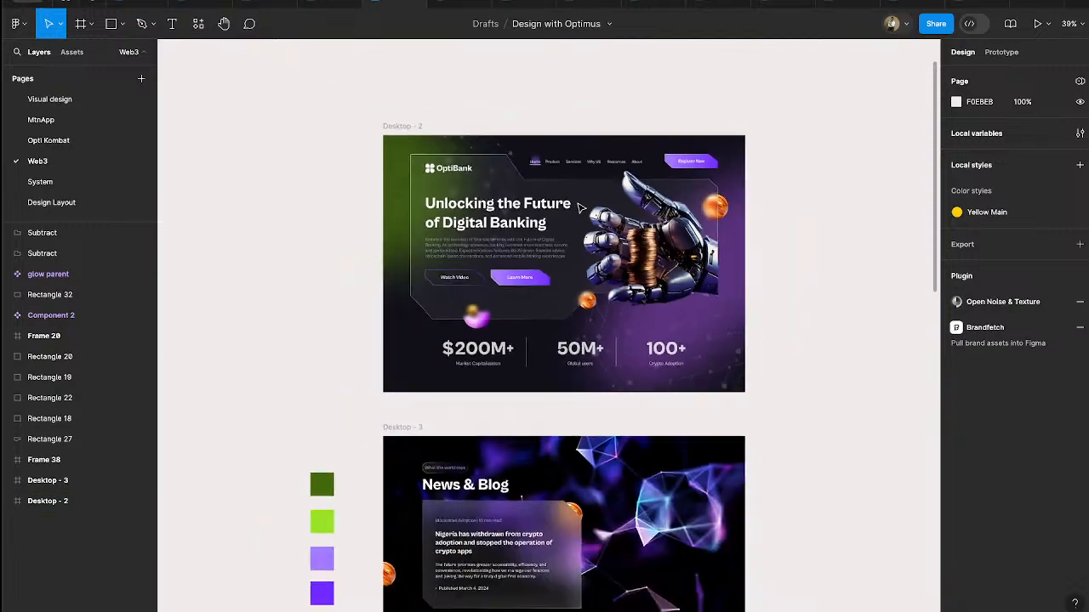
key("shift+2")
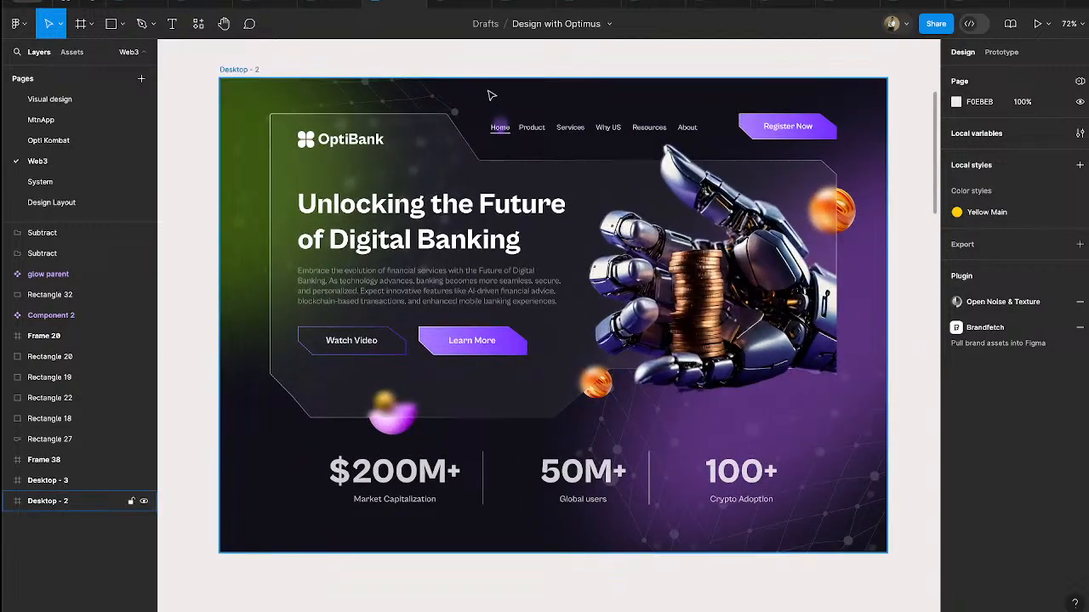
left_click(455, 5)
scroll(438, 346, "down", 4)
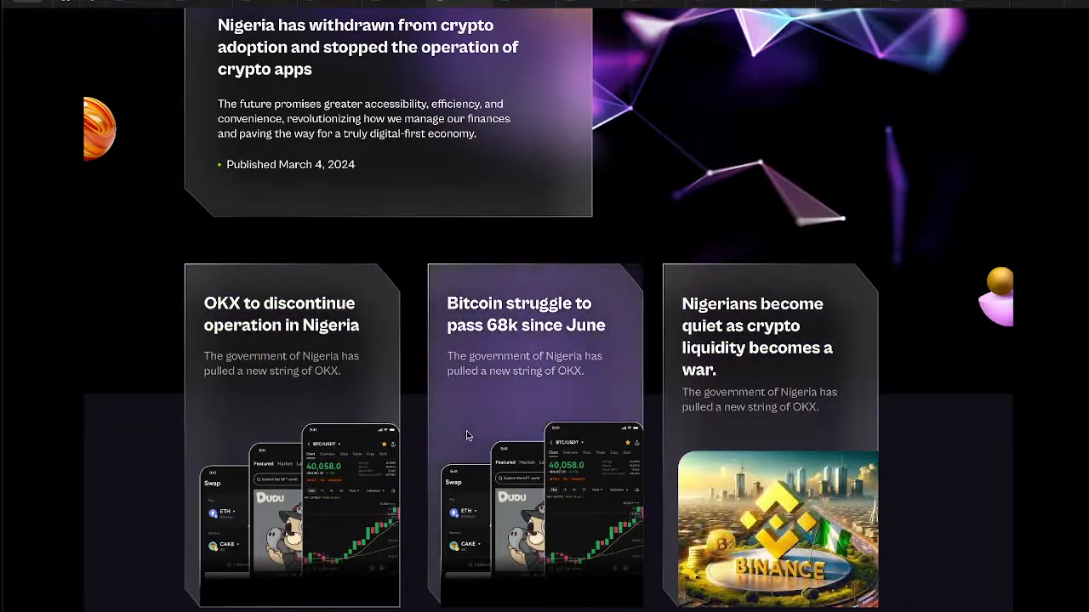
scroll(626, 388, "up", 4)
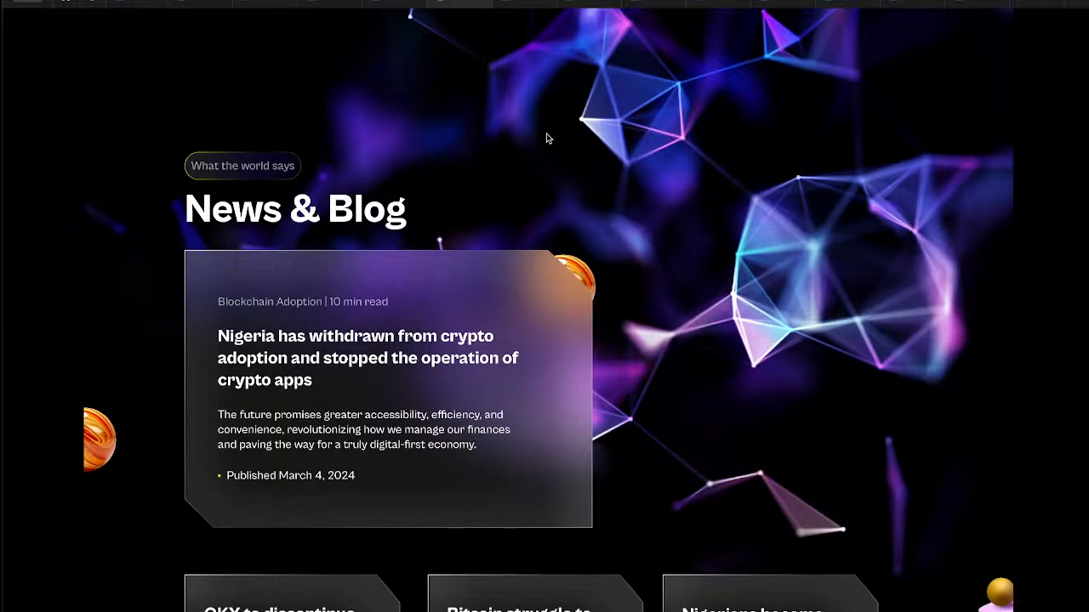
left_click(391, 7)
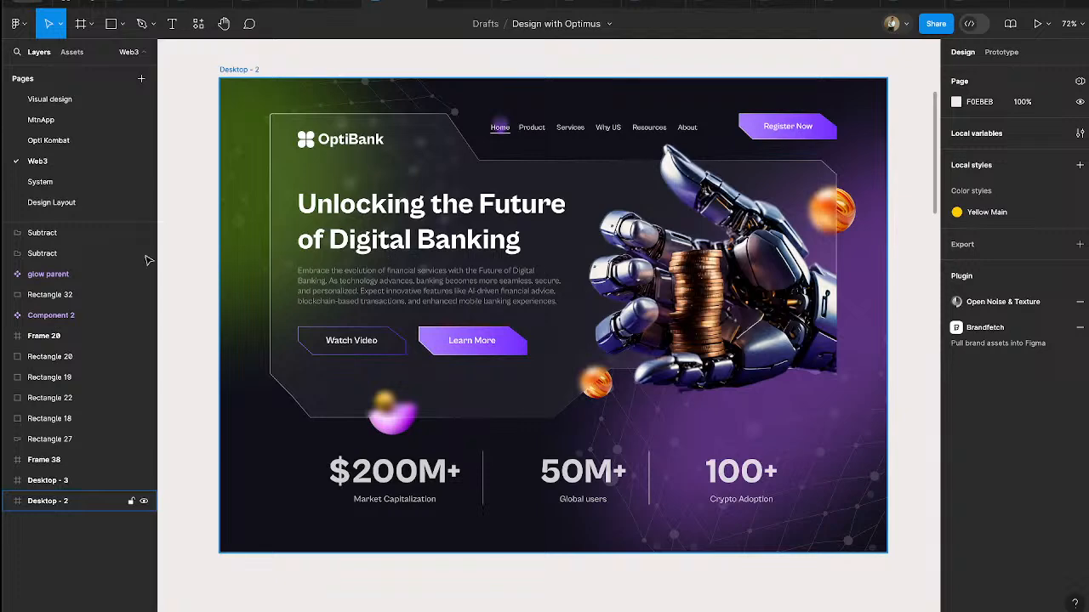
- Create a frame with the Desktop preset (1440 × 1024) beside Desktop - 2 and align its top edge with that design
left_click_drag(3, 253, 0, 253)
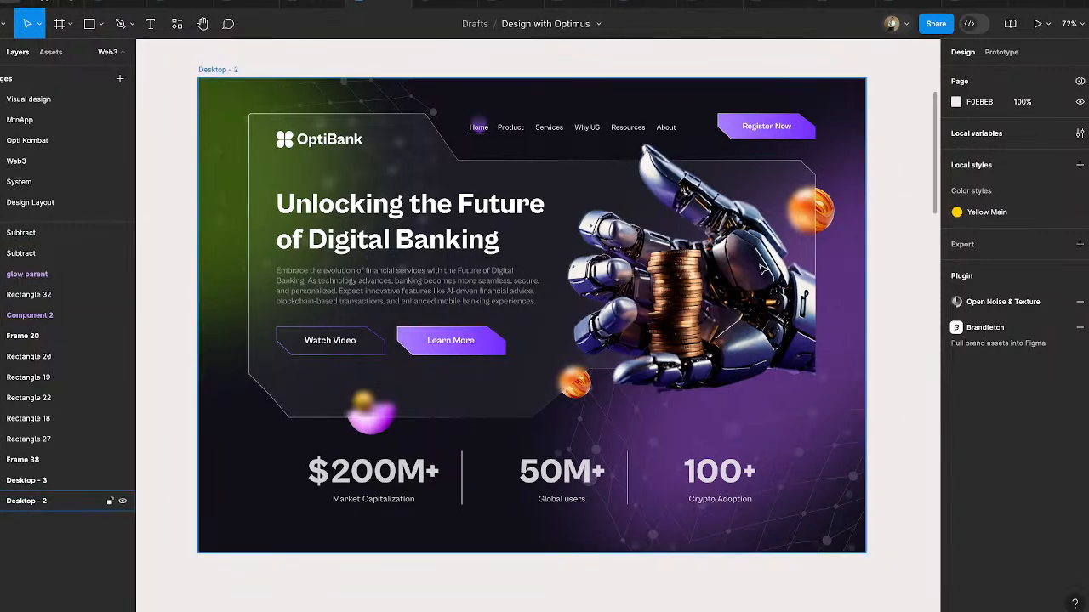
scroll(865, 340, "down", 5)
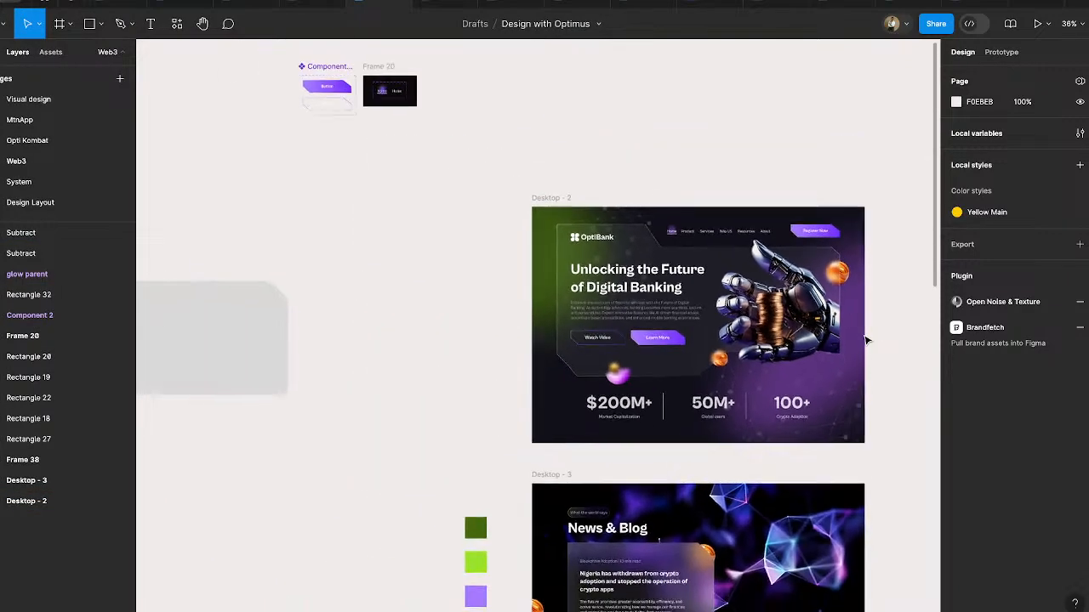
scroll(866, 340, "right", 3)
scroll(866, 341, "right", 2)
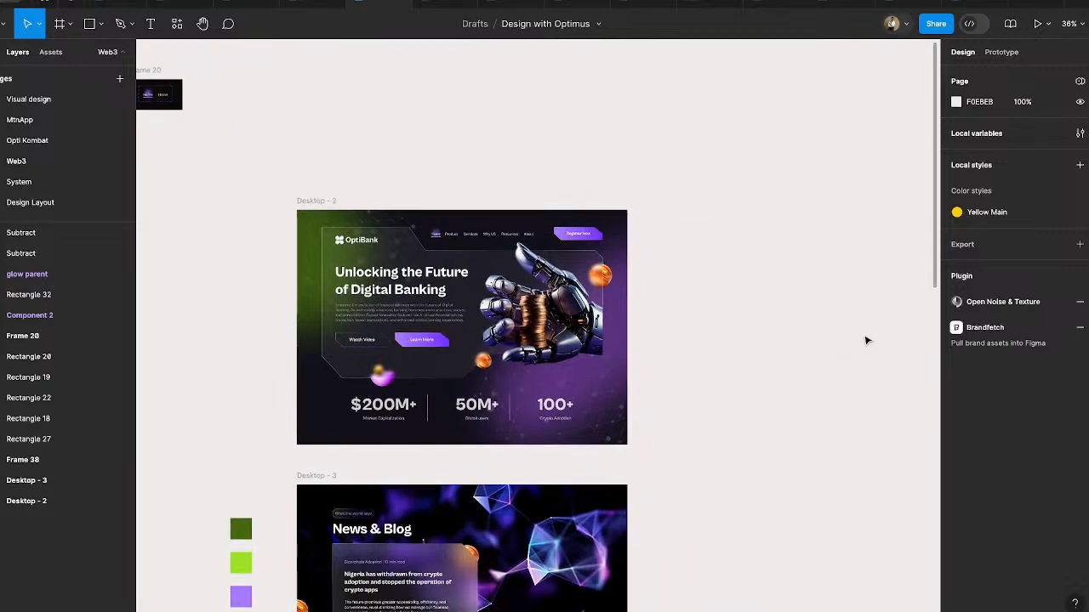
scroll(866, 341, "right", 3)
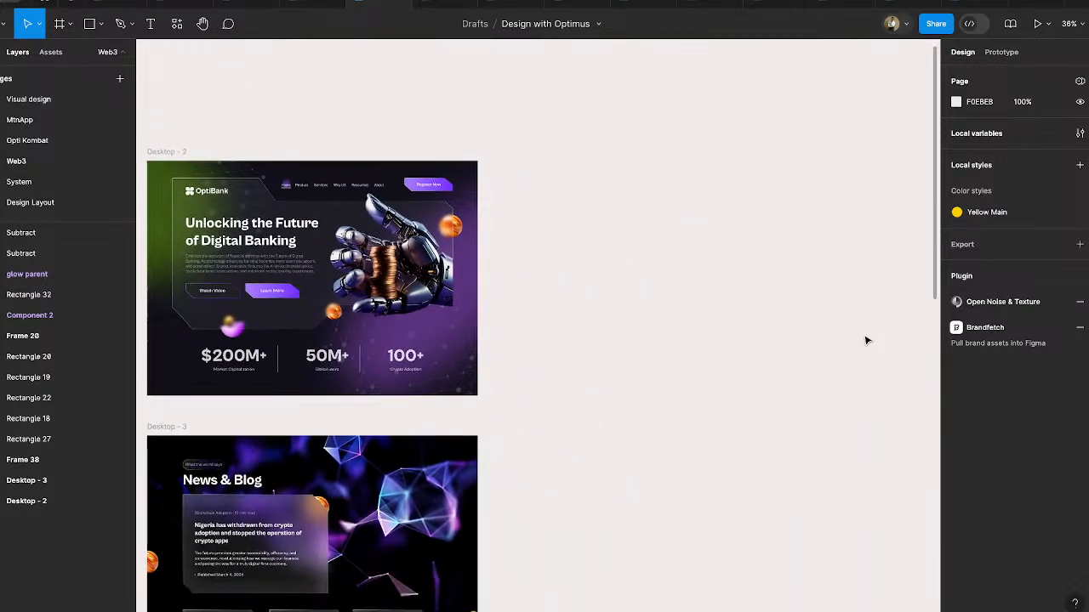
scroll(651, 220, "left", 1)
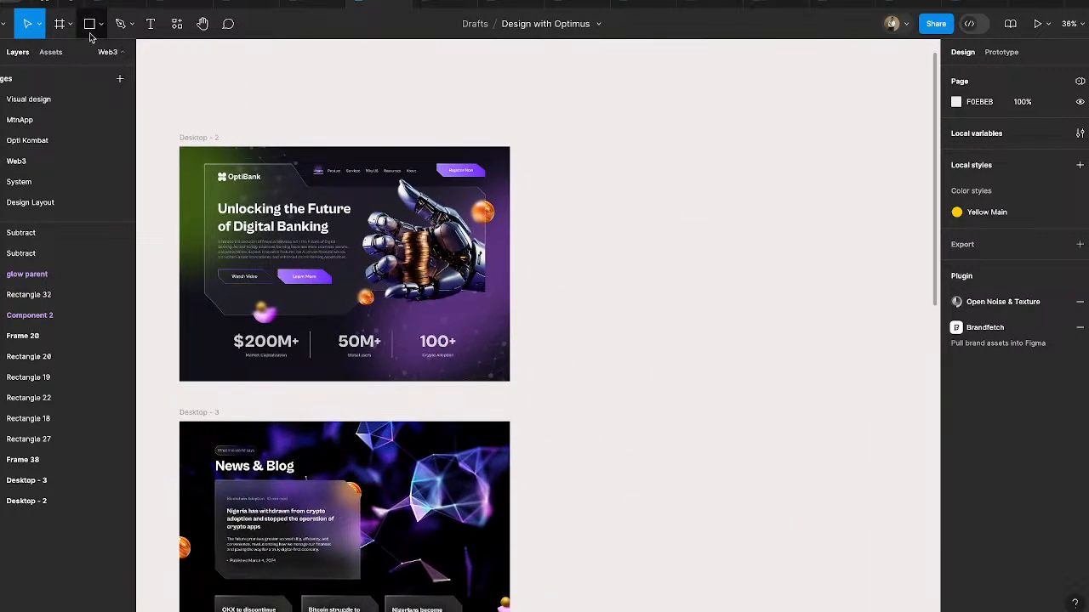
left_click(58, 24)
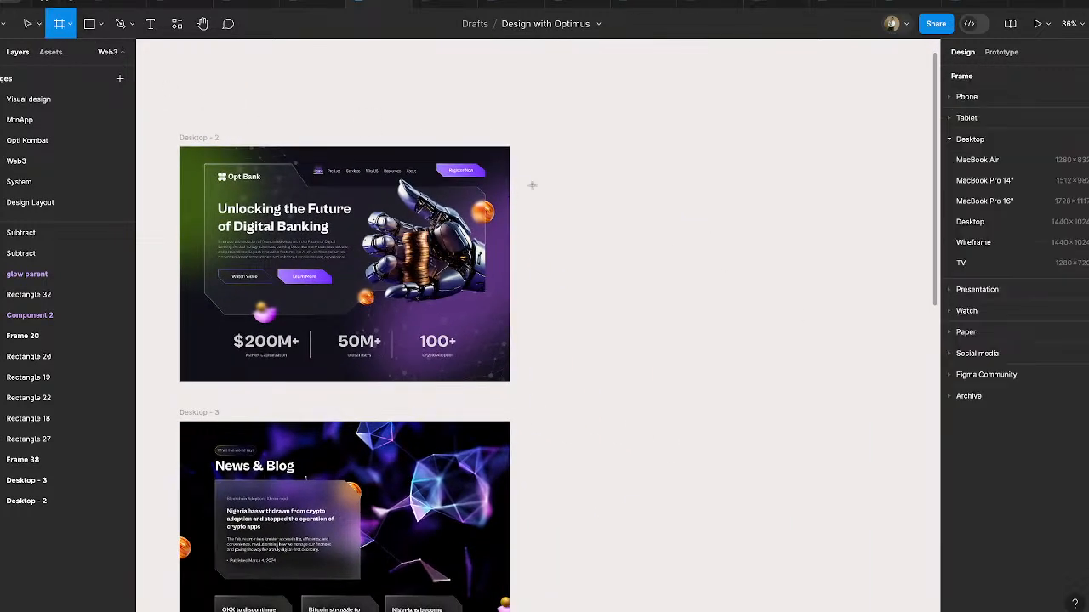
left_click(548, 141)
left_click(964, 107)
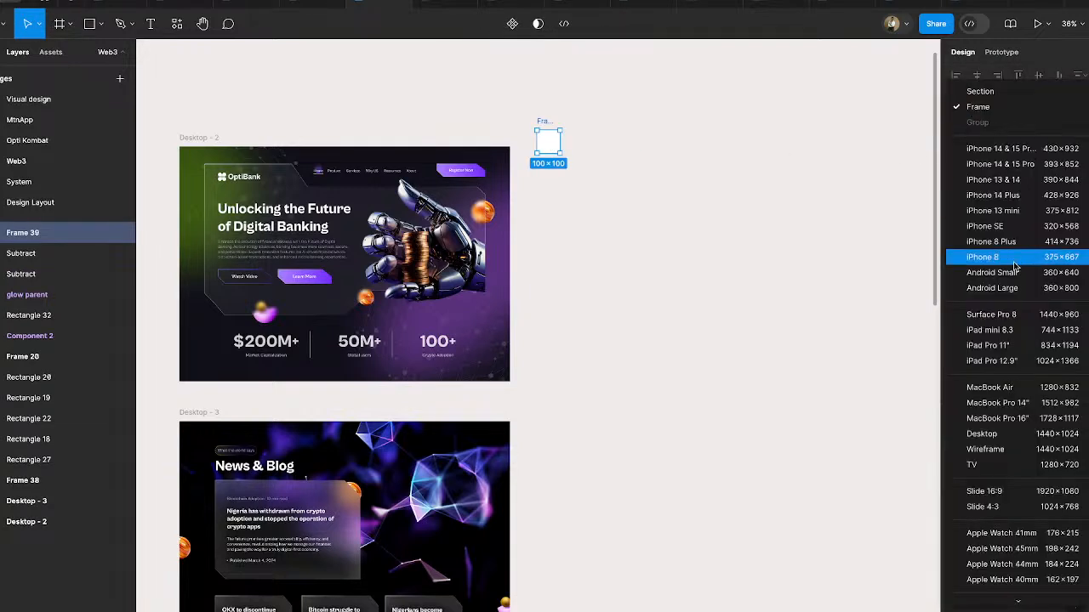
left_click(991, 434)
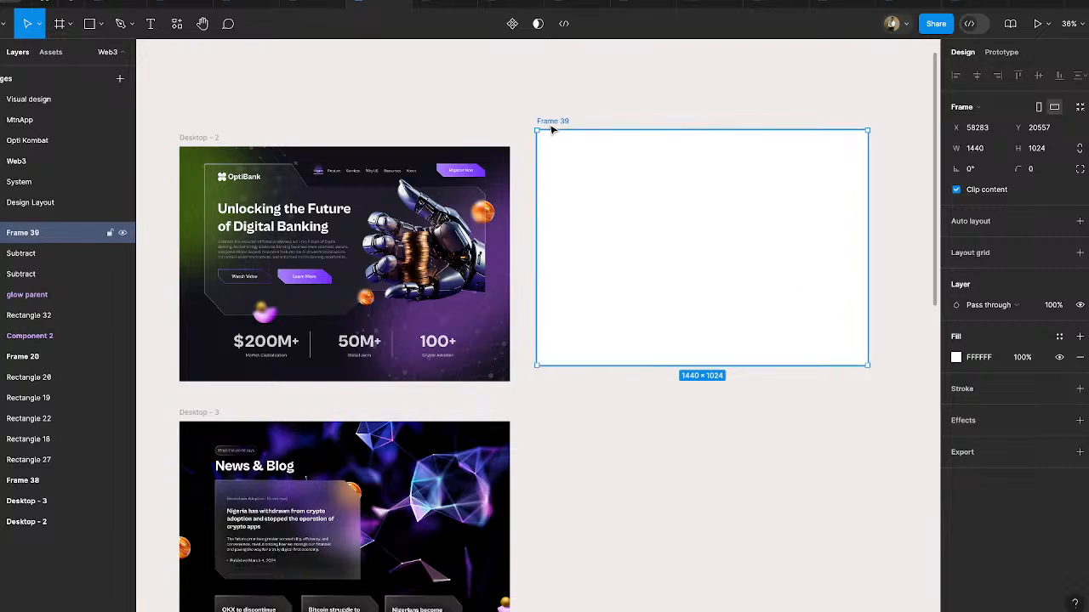
left_click_drag(551, 127, 549, 141)
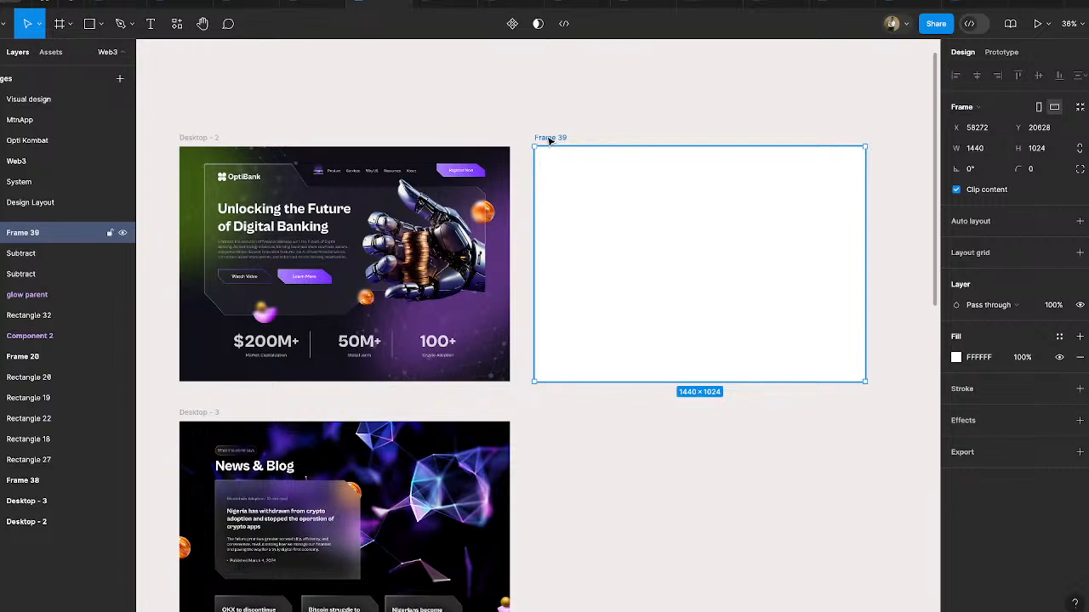
left_click(522, 118)
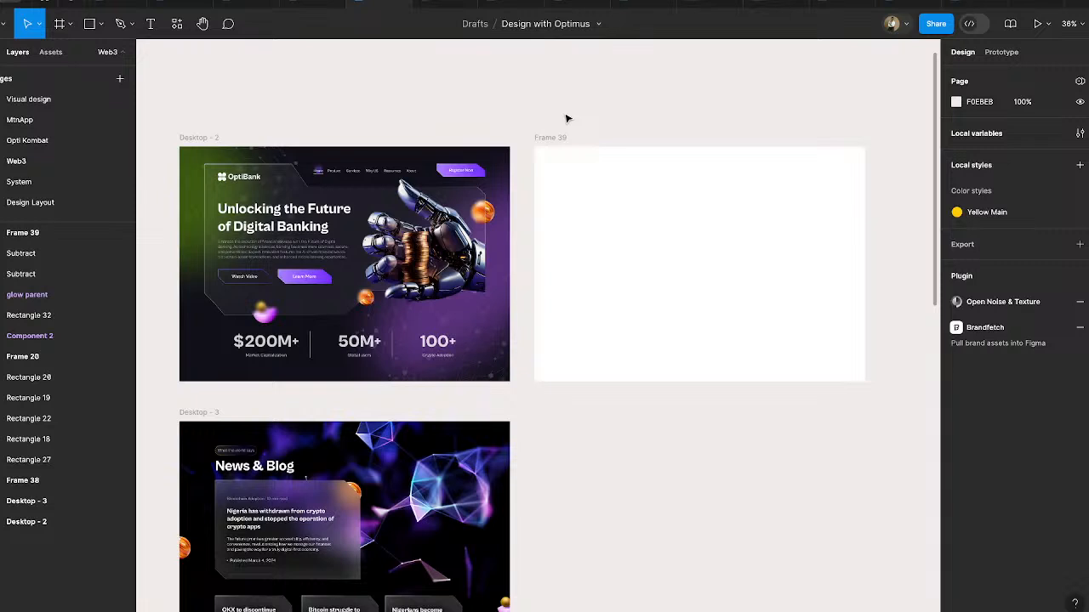
left_click(632, 198)
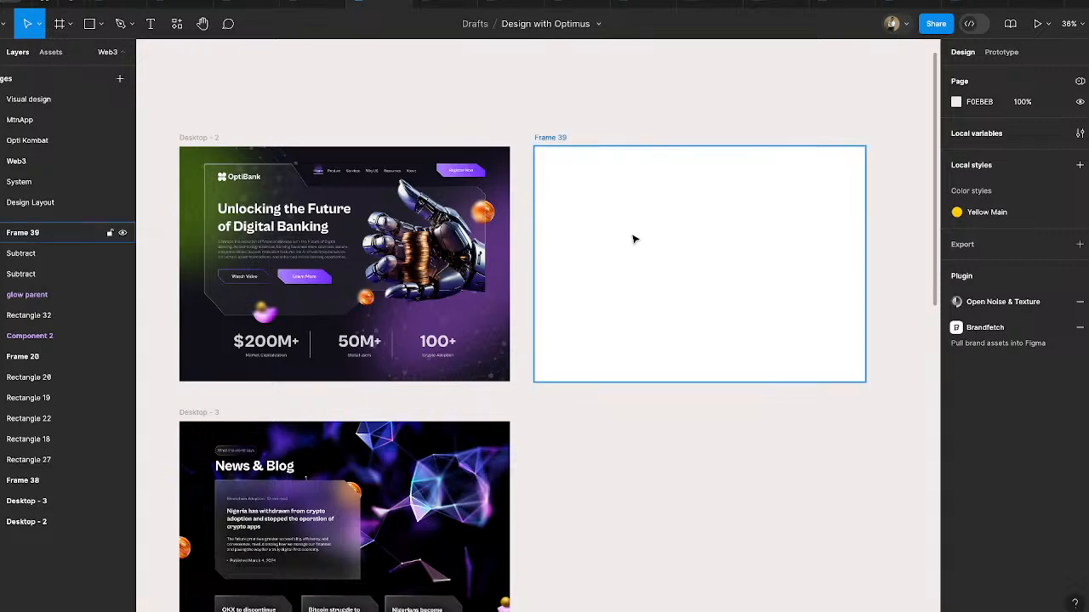
scroll(634, 238, "up", 1)
scroll(634, 238, "left", 1)
left_click(460, 265)
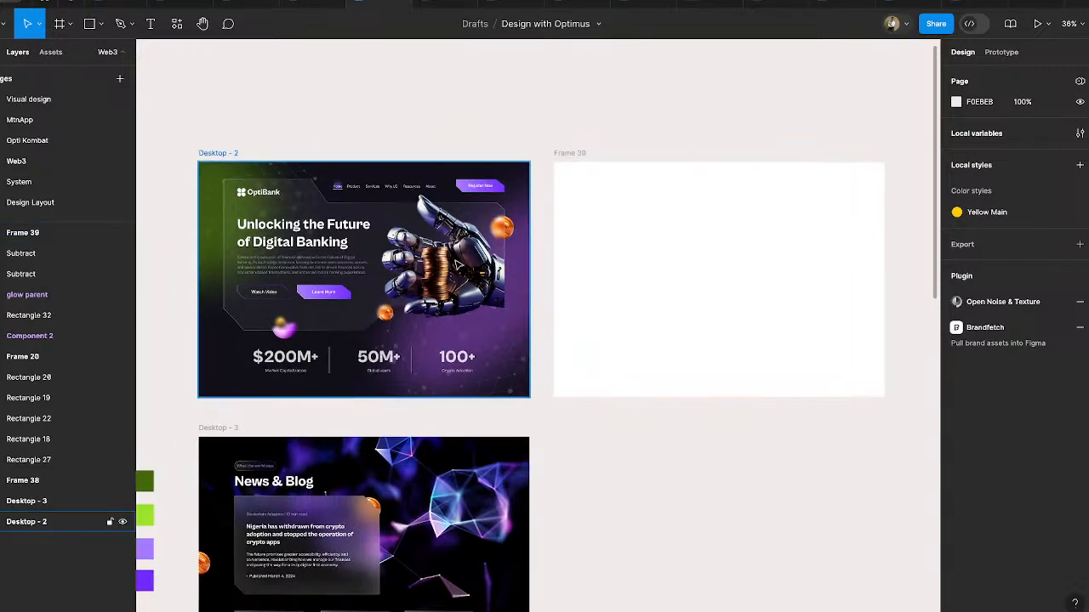
left_click(572, 153)
- Move the four green and purple colour swatches from beside the Desktop - 3 design to above the empty Frame 39
scroll(545, 354, "down", 2)
scroll(544, 354, "left", 2)
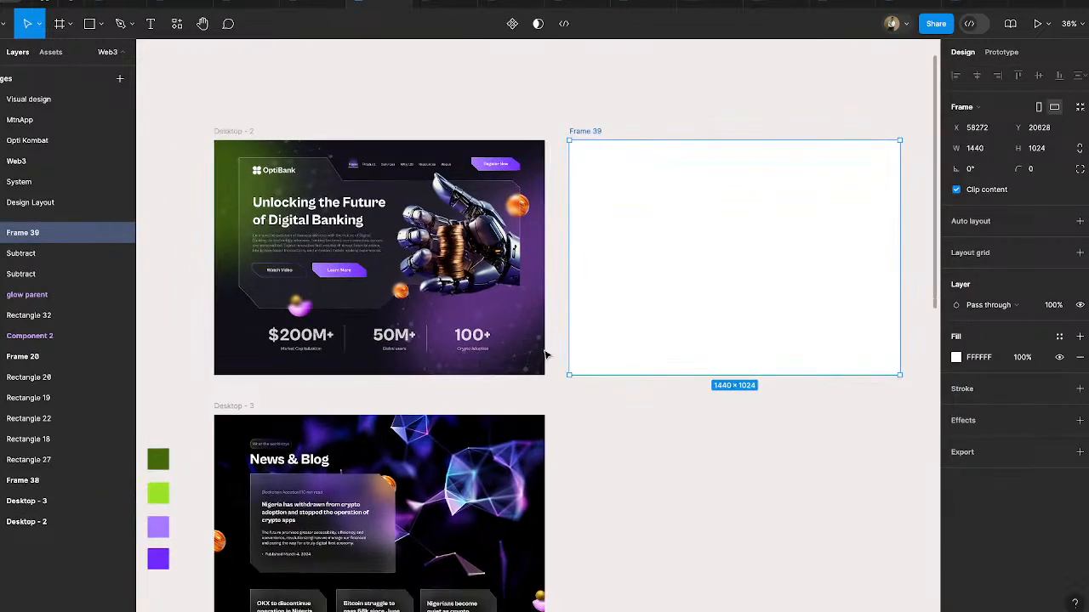
left_click_drag(164, 373, 254, 564)
scroll(215, 459, "up", 2)
scroll(215, 459, "right", 2)
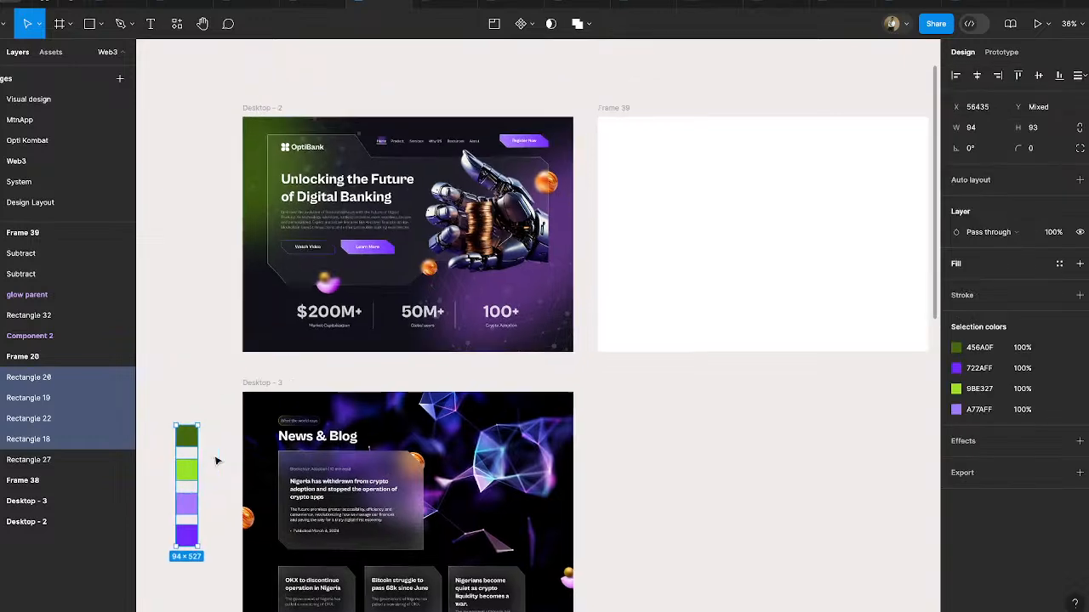
left_click_drag(159, 508, 632, 85)
- Wrap the four swatches in a horizontal auto layout and position the row just above Frame 39
key("shift+a")
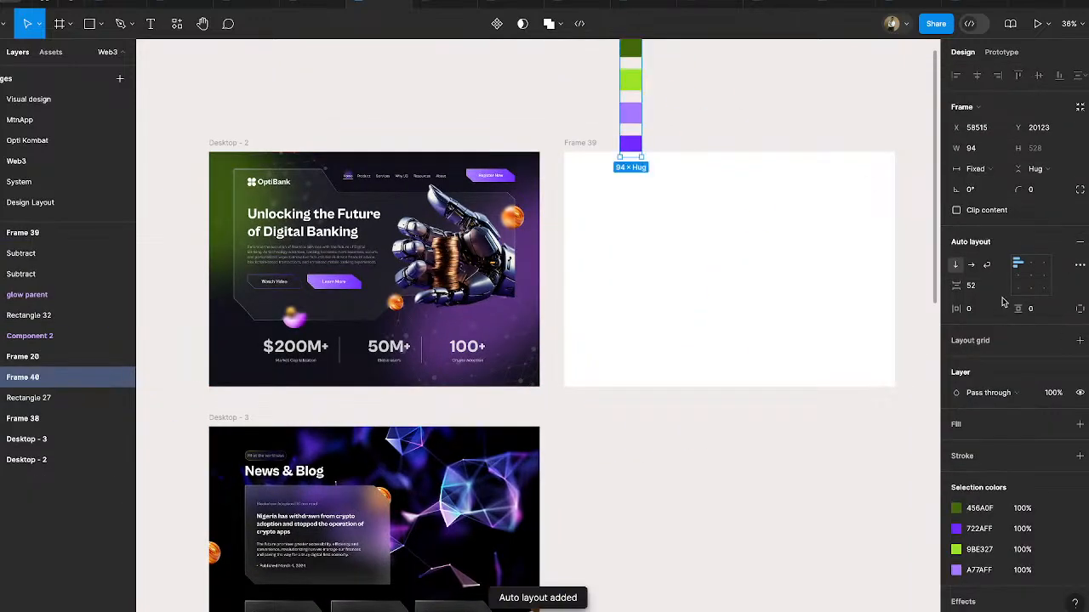
left_click(971, 265)
left_click_drag(698, 47, 664, 119)
left_click(677, 123)
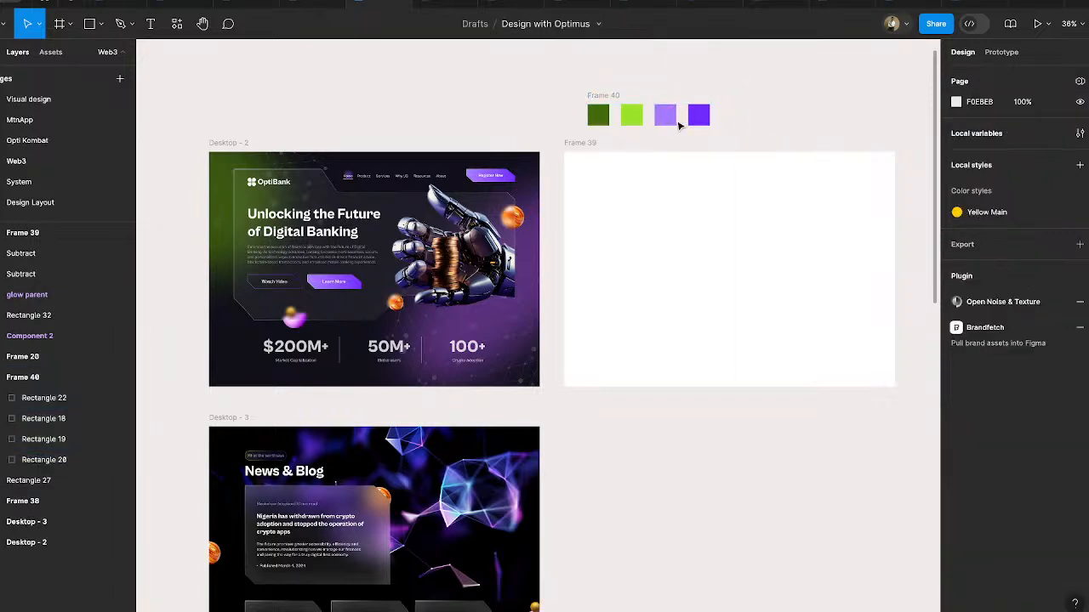
- Duplicate the 722AFF purple swatch inside the palette row as a fifth swatch
left_click(605, 105)
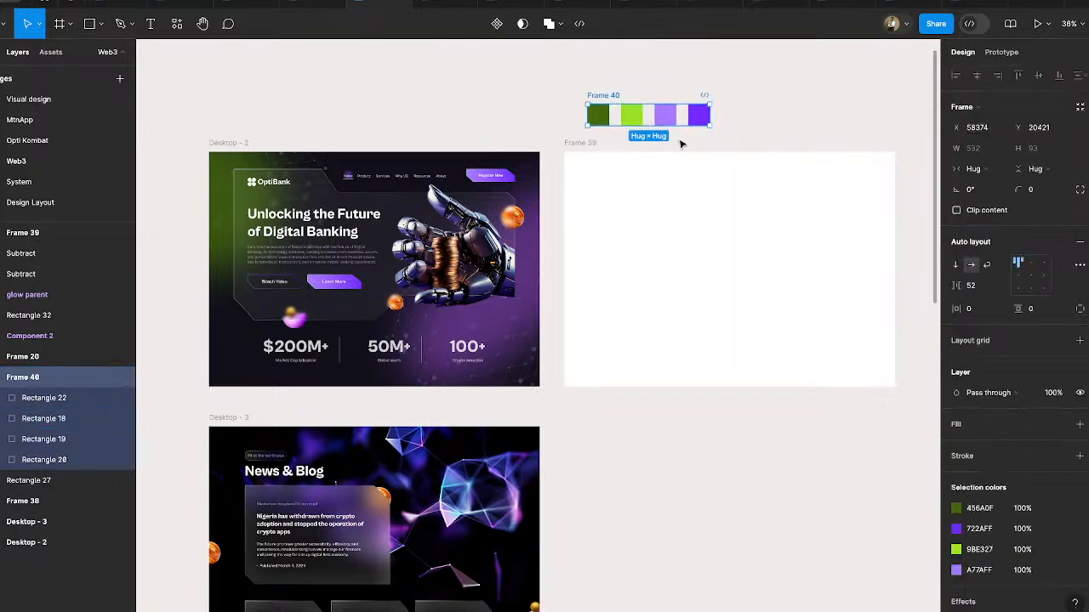
left_click(698, 115)
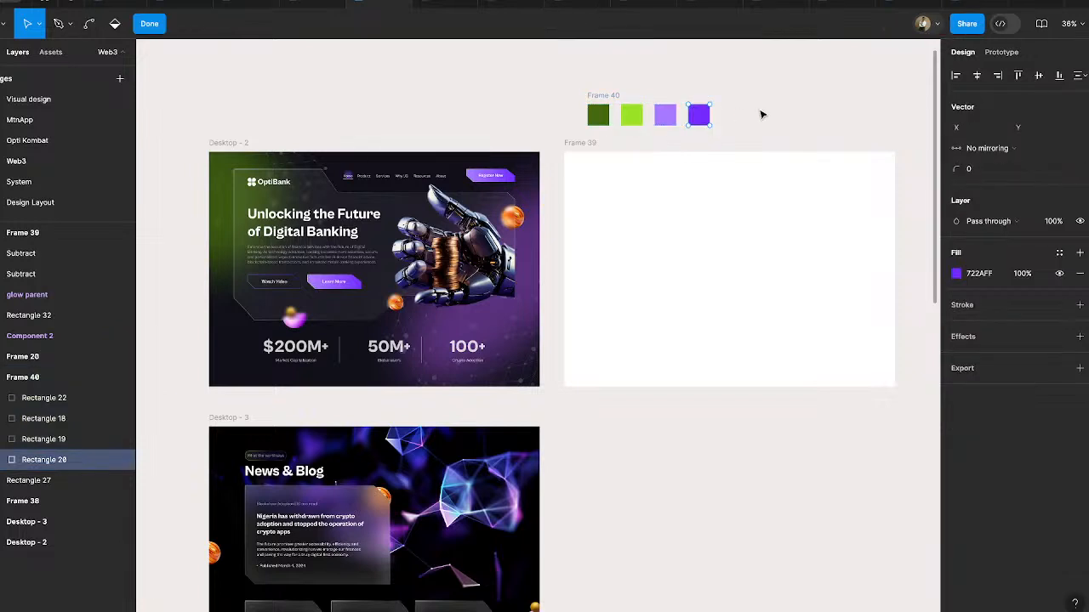
key("ctrl+d")
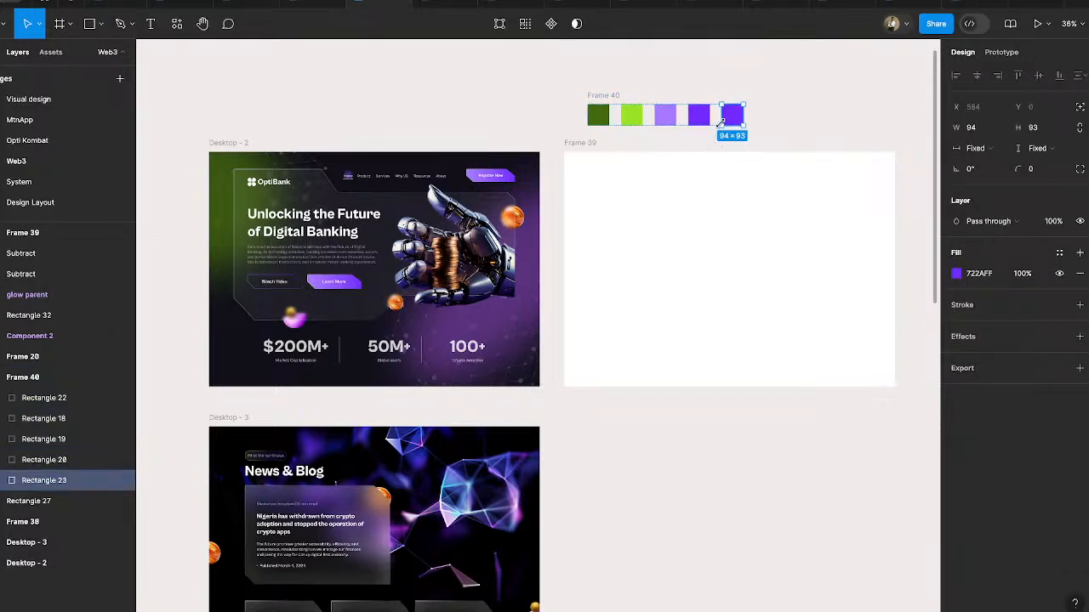
- Try the dark background colour sampled from Desktop - 2, 11111B, as the fifth swatch's fill
left_click(954, 273)
left_click(803, 470)
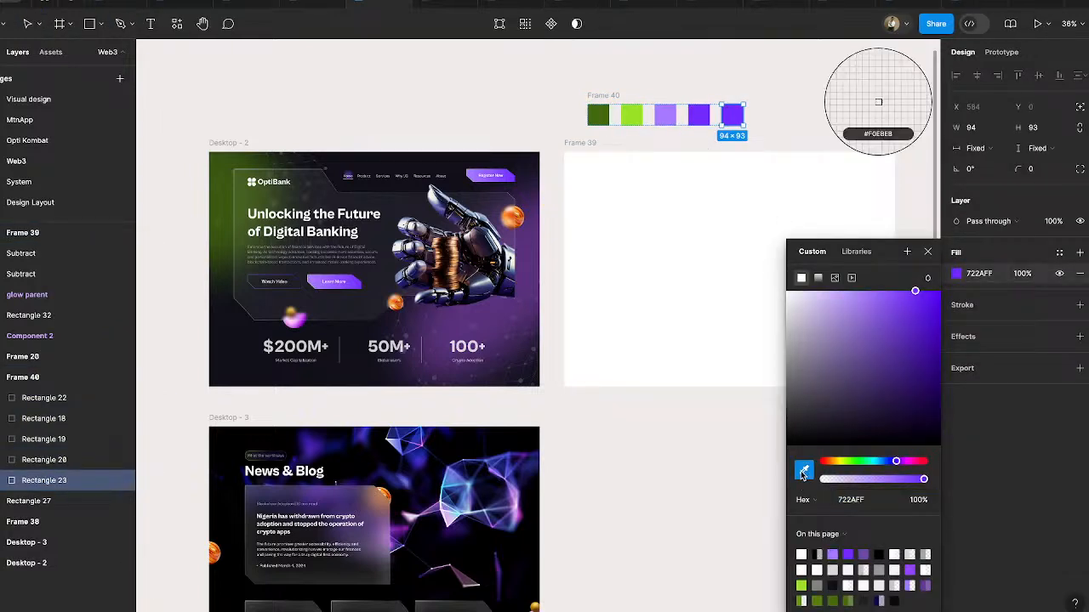
left_click(238, 364)
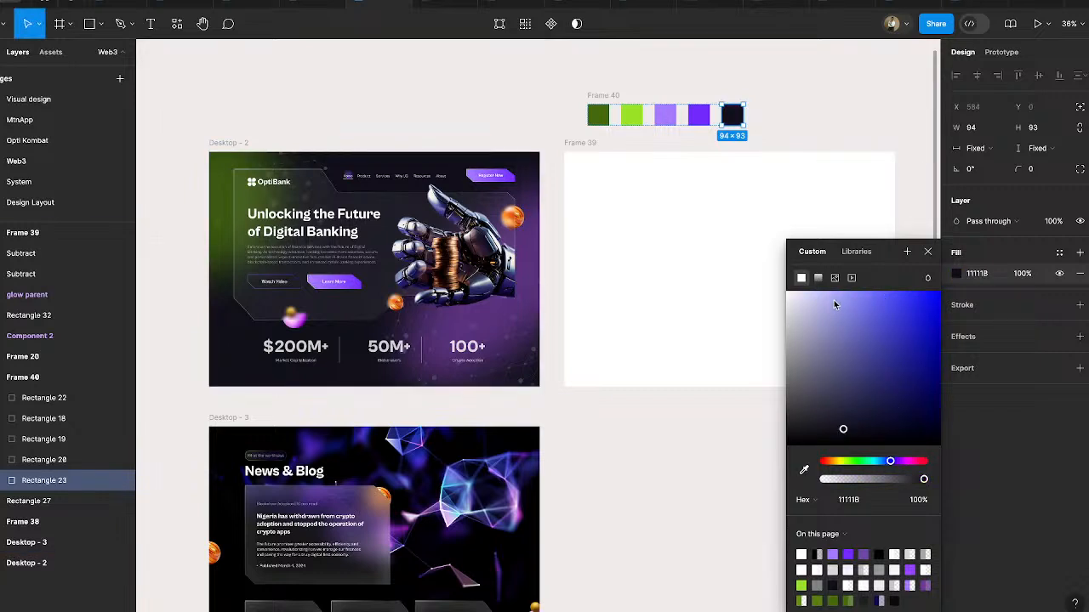
- Resample the fifth swatch's fill from the neighbouring 722AFF purple swatch and darken it to a near-black purple
left_click(803, 471)
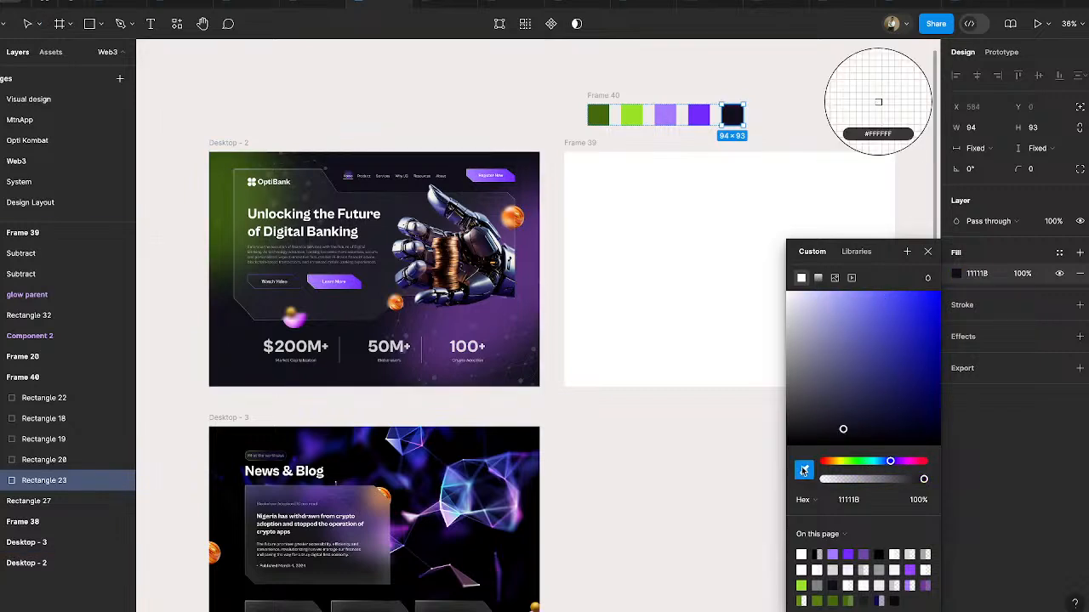
left_click(699, 110)
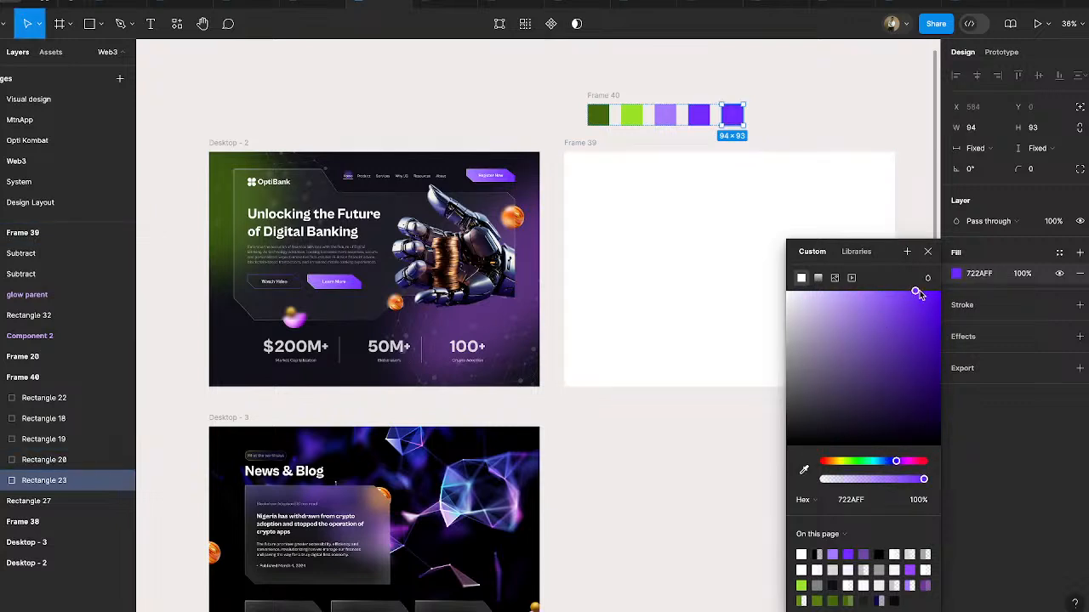
left_click_drag(916, 293, 898, 439)
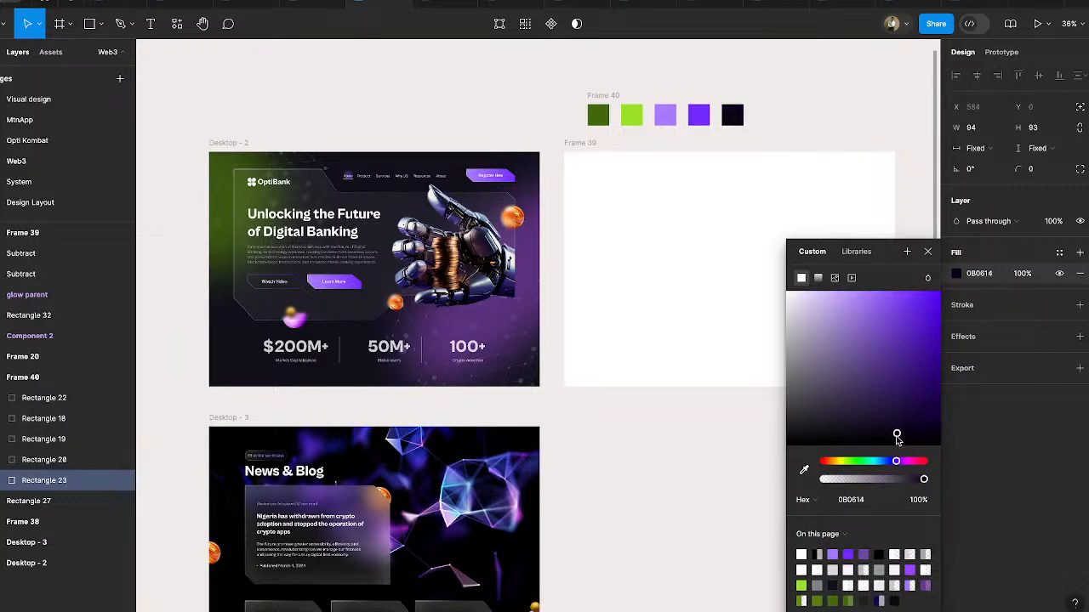
left_click(836, 139)
- Fill Frame 39 with the near-black purple 0B0614 sampled from the last palette swatch
left_click(569, 142)
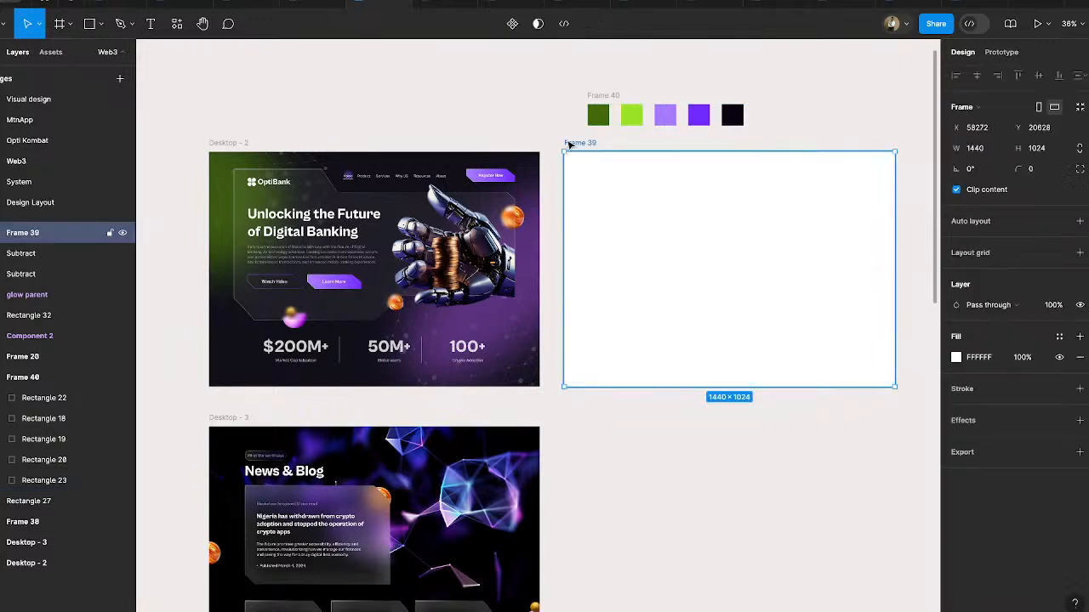
left_click(956, 358)
left_click(803, 470)
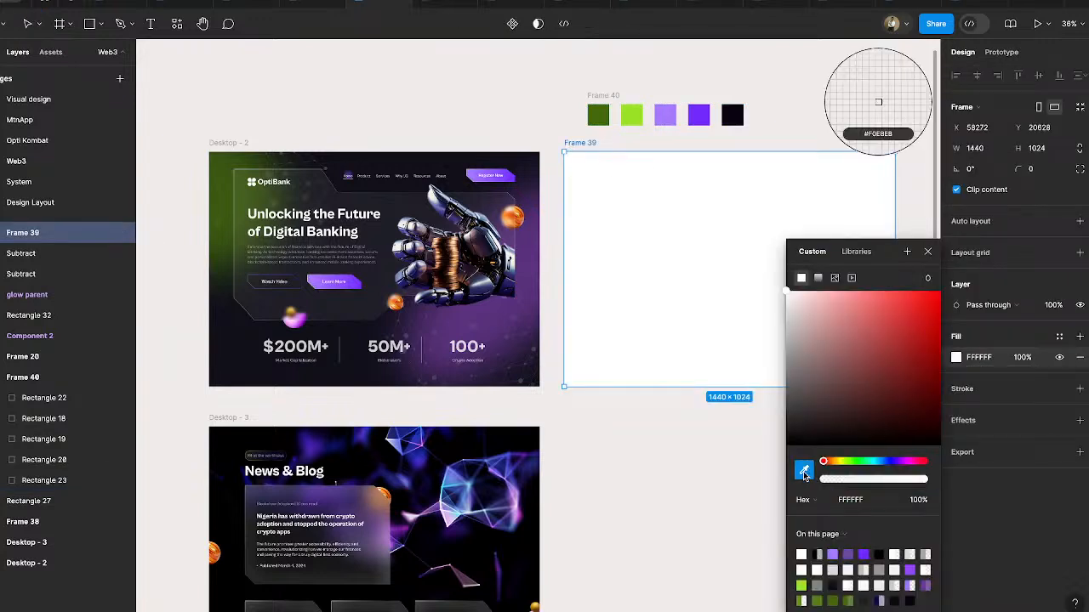
left_click(731, 116)
left_click(785, 119)
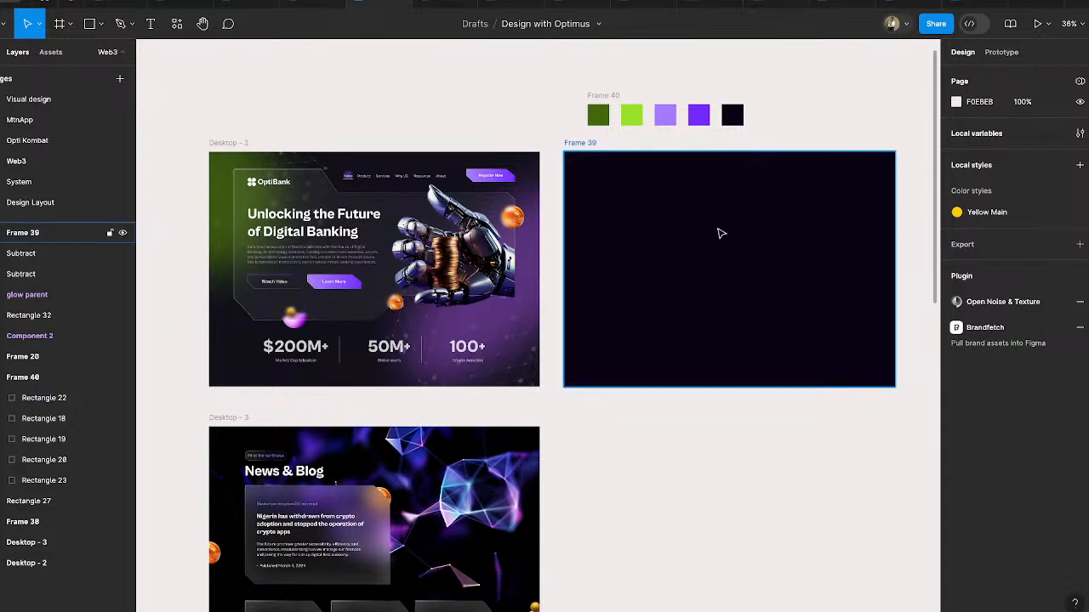
- Delete Frame 34, the full-size noise and texture overlay covering the Desktop - 2 design
scroll(719, 233, "right", 5)
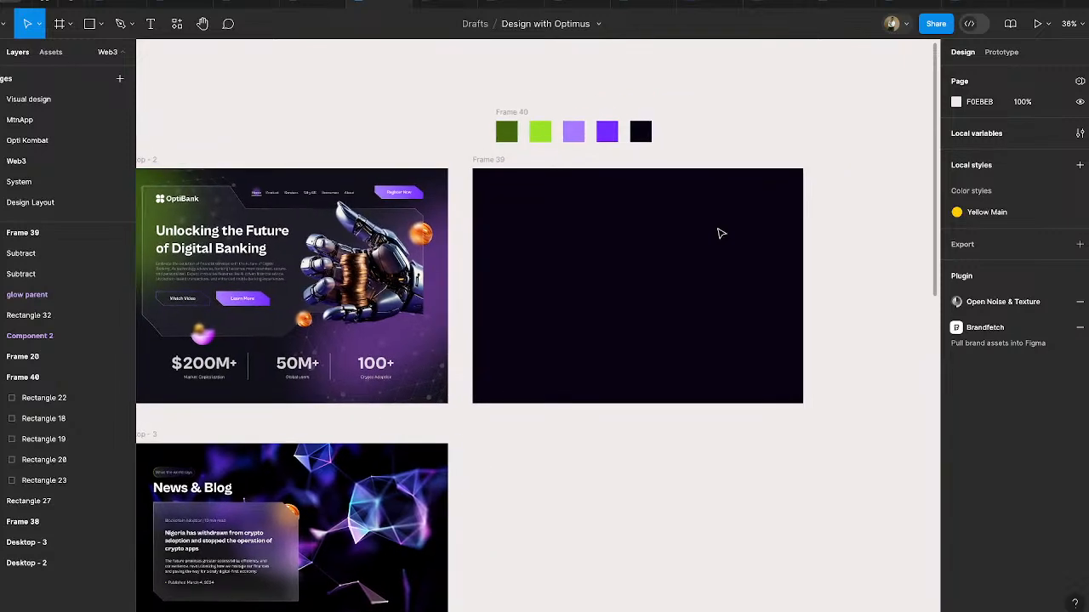
scroll(719, 233, "left", 2)
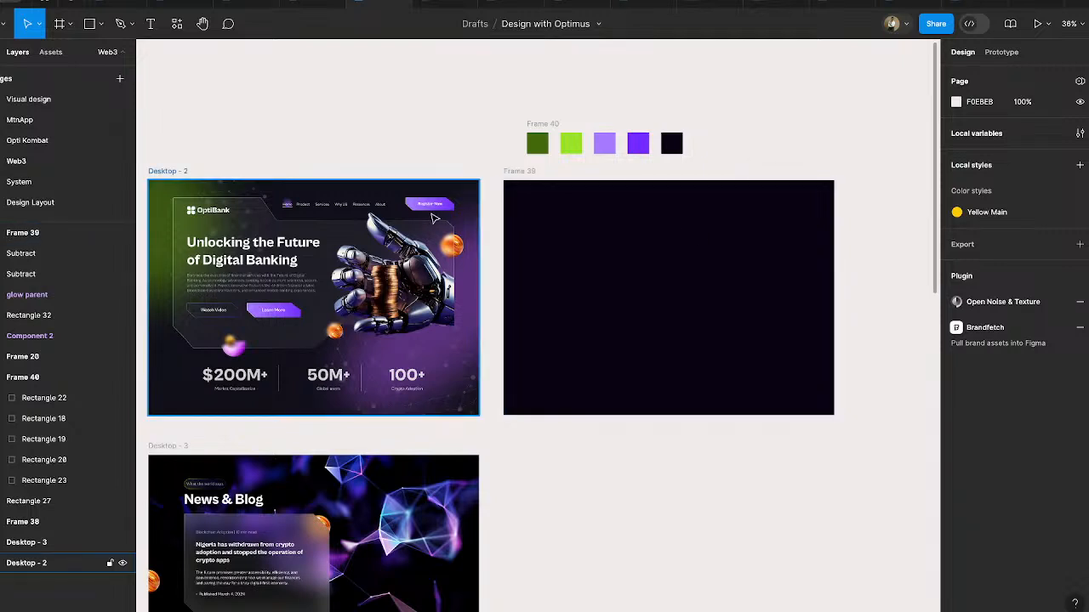
left_click(338, 209)
left_click(337, 209)
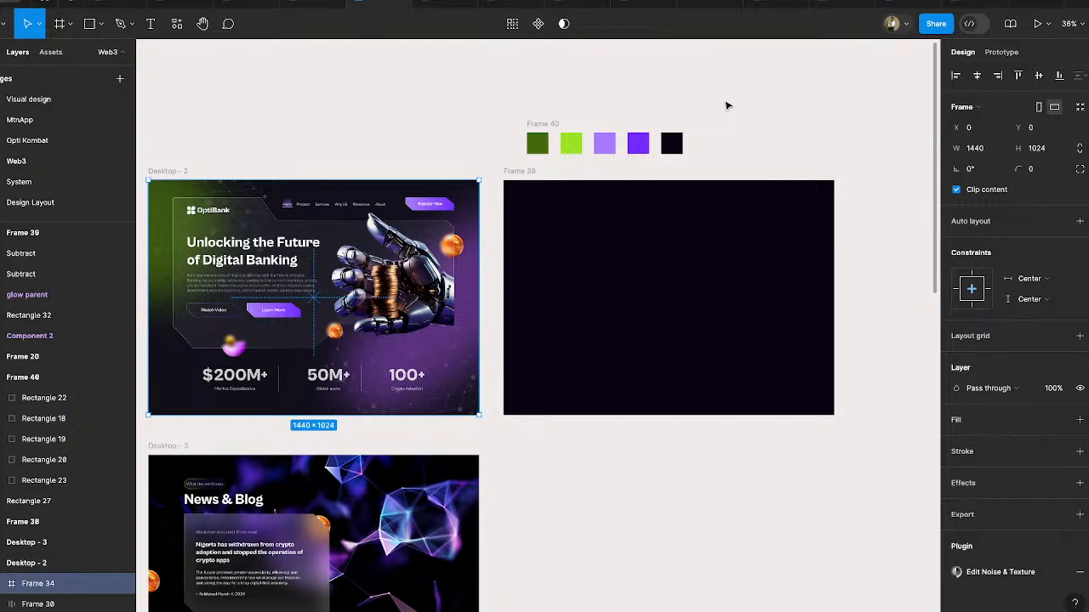
left_click(711, 174)
left_click(314, 206)
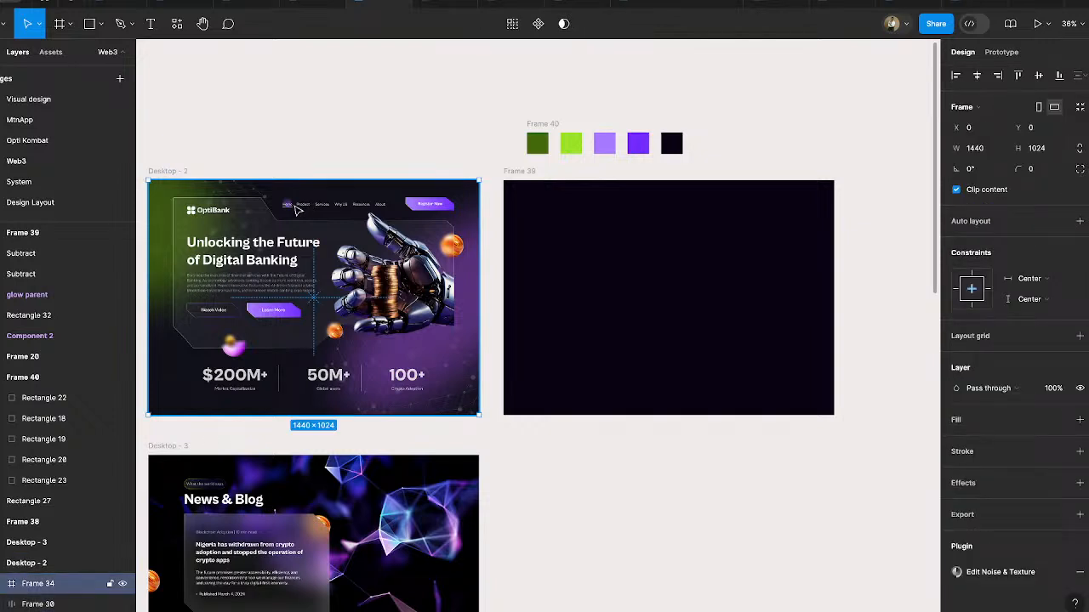
left_click(289, 136)
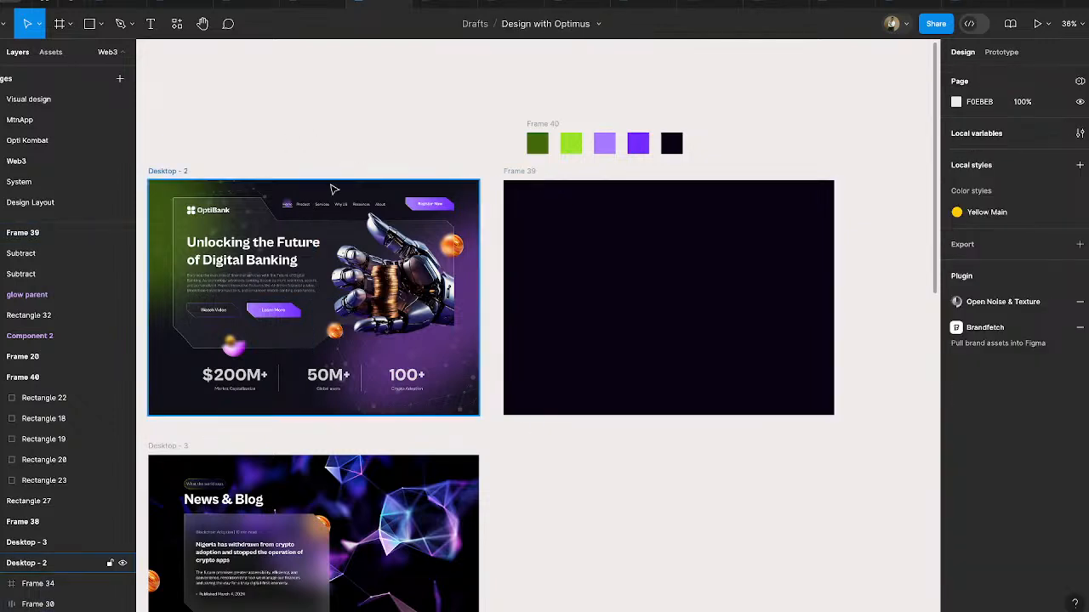
left_click(184, 172)
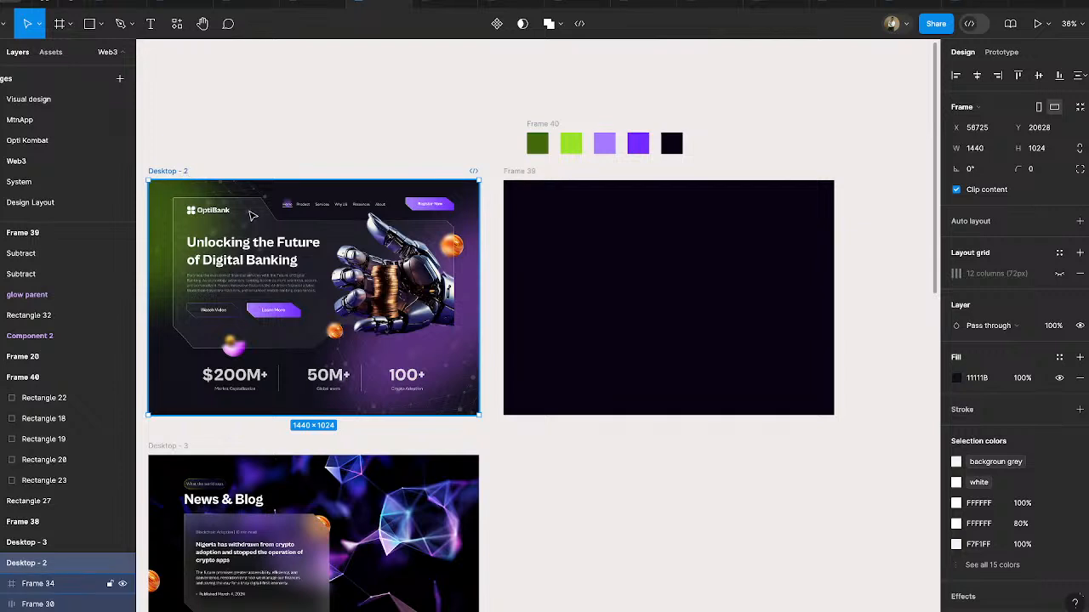
left_click(323, 208)
left_click_drag(322, 208, 323, 265)
left_click_drag(502, 222, 671, 505)
key("Delete")
- Duplicate the navigation bar with its Register Now button from Desktop - 2 into the upper part of Frame 39 at X 563, Y 76
left_click(343, 208)
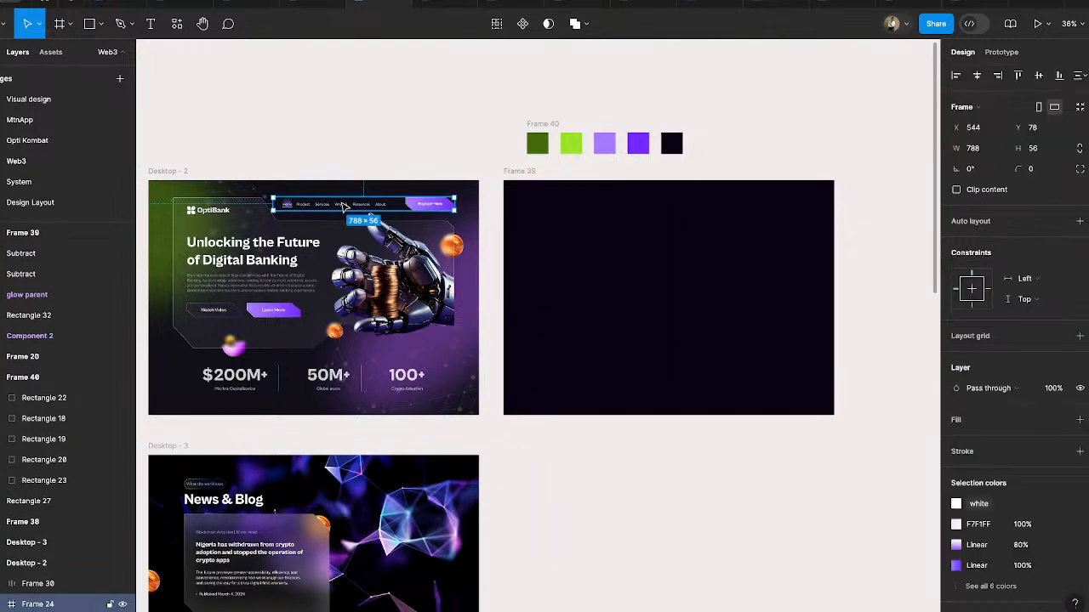
left_click(339, 206)
left_click(397, 140)
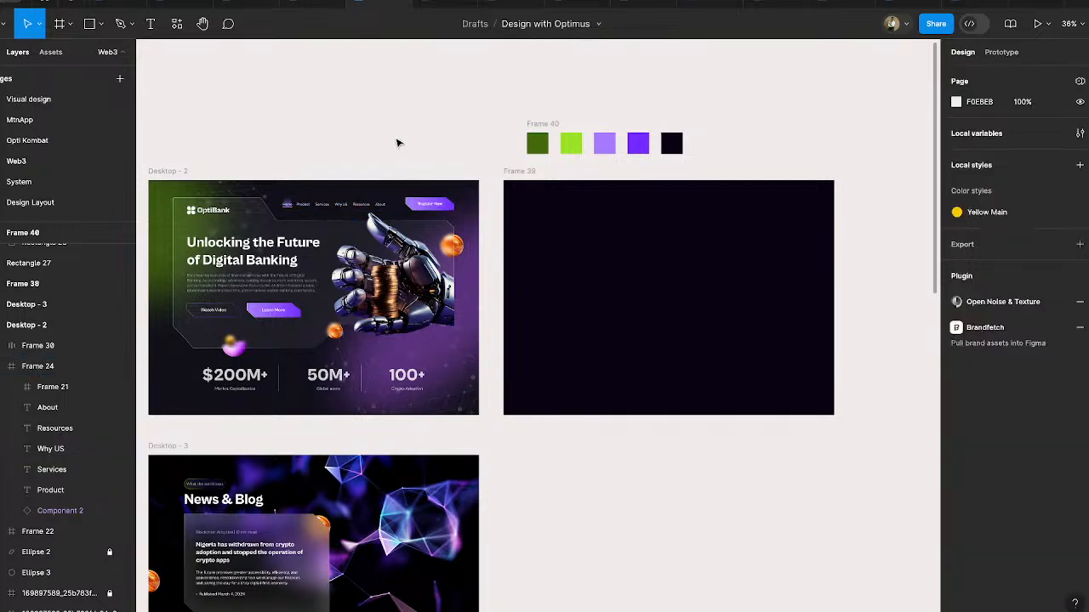
left_click(330, 210)
left_click_drag(328, 211, 671, 214)
scroll(799, 213, "up", 5)
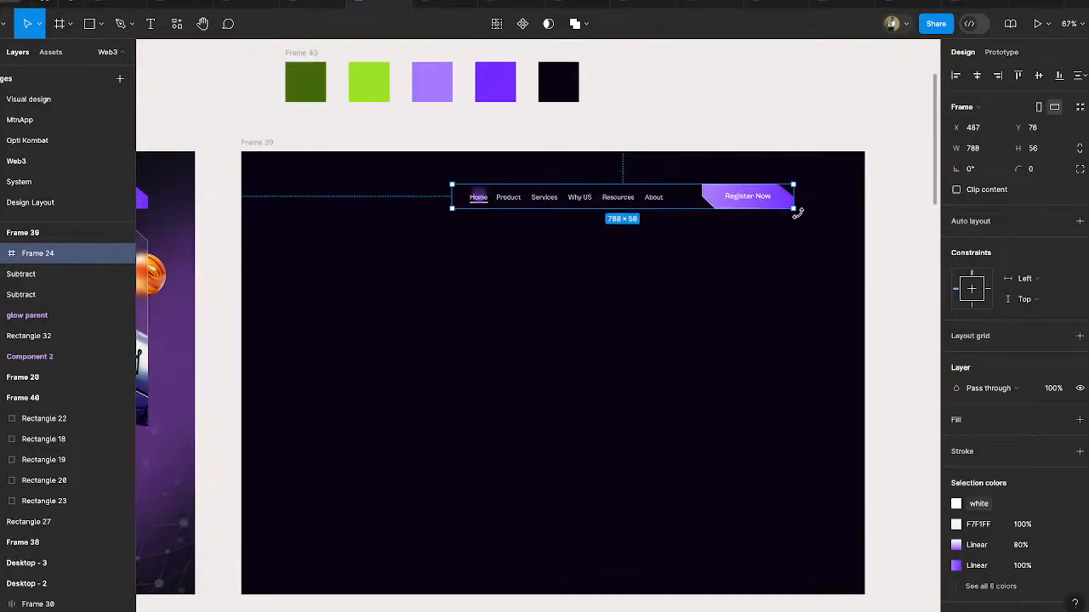
left_click_drag(765, 200, 798, 200)
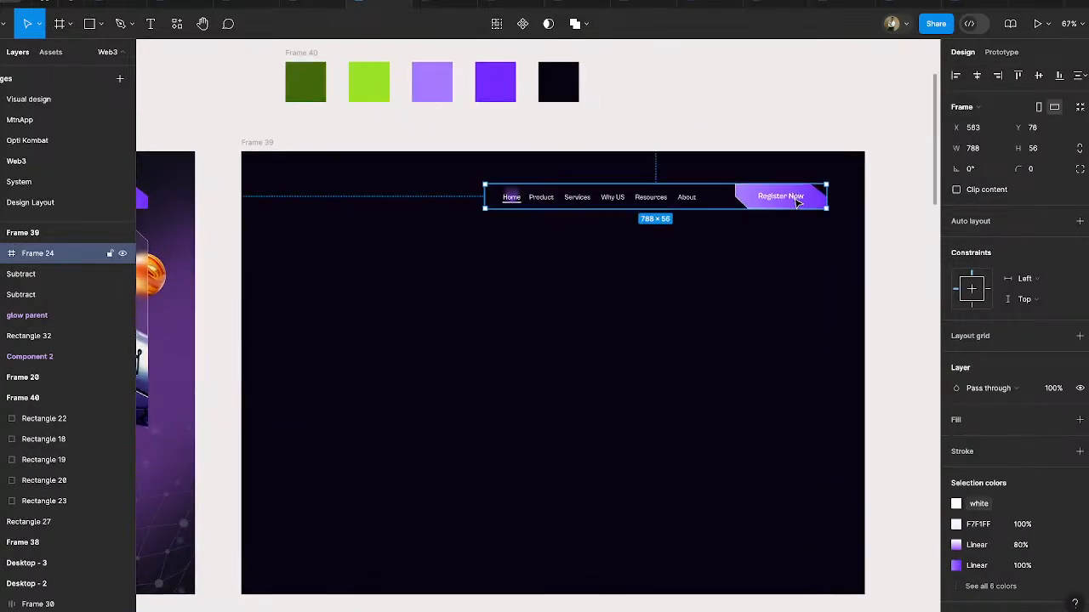
- Add a layout grid to Frame 39 and change its type to columns
left_click(255, 142)
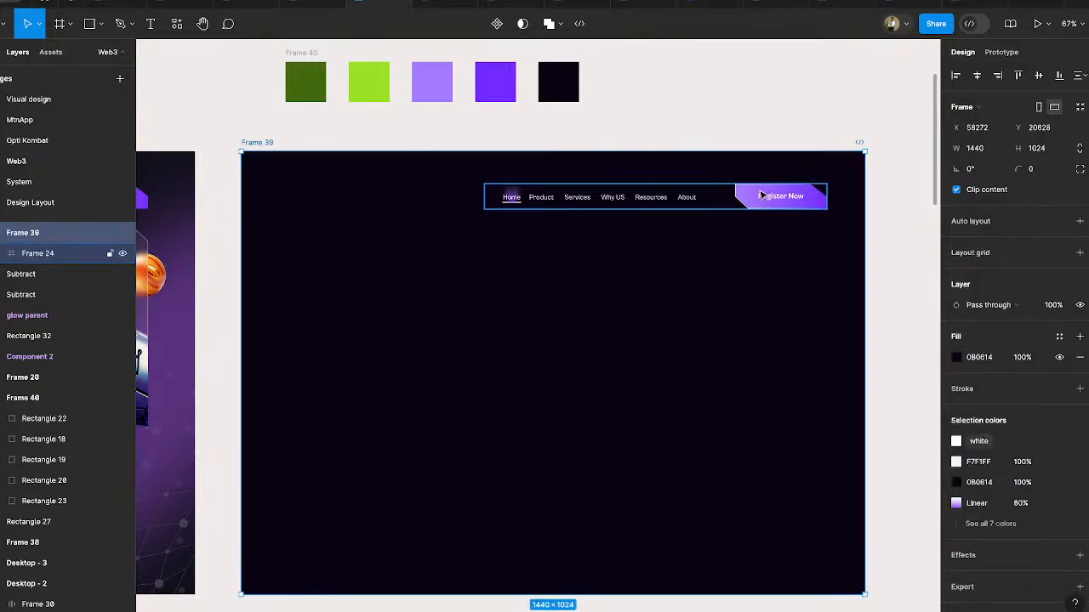
left_click(972, 252)
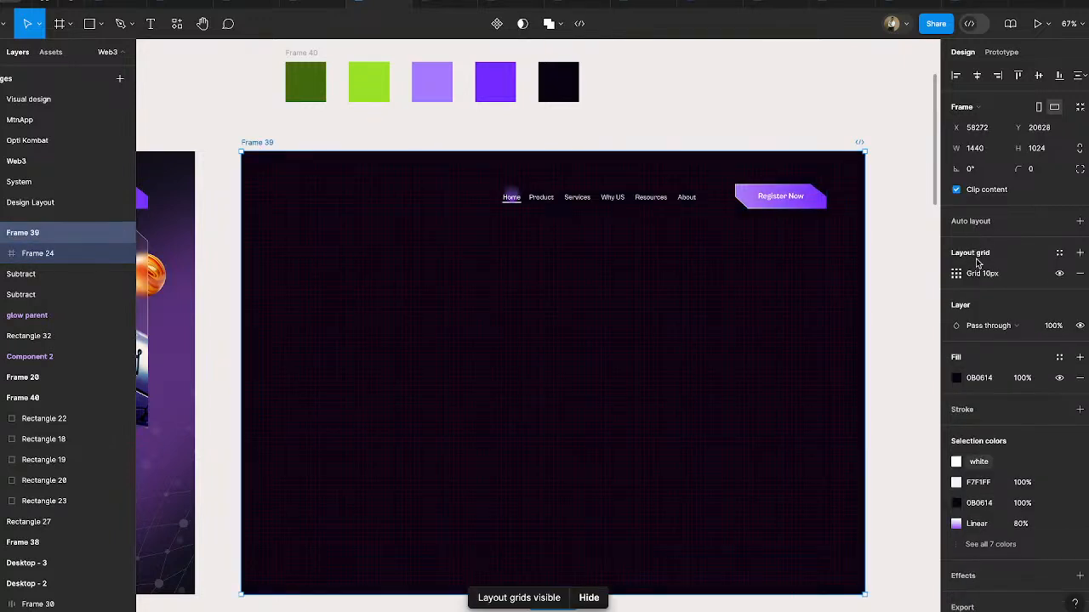
left_click(957, 274)
left_click(807, 275)
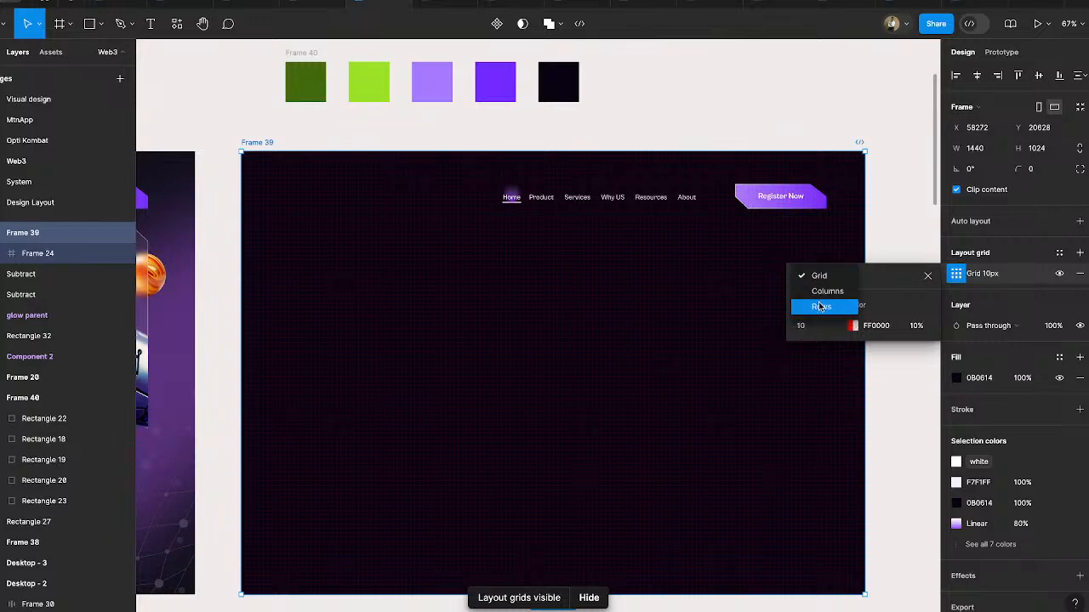
left_click(819, 296)
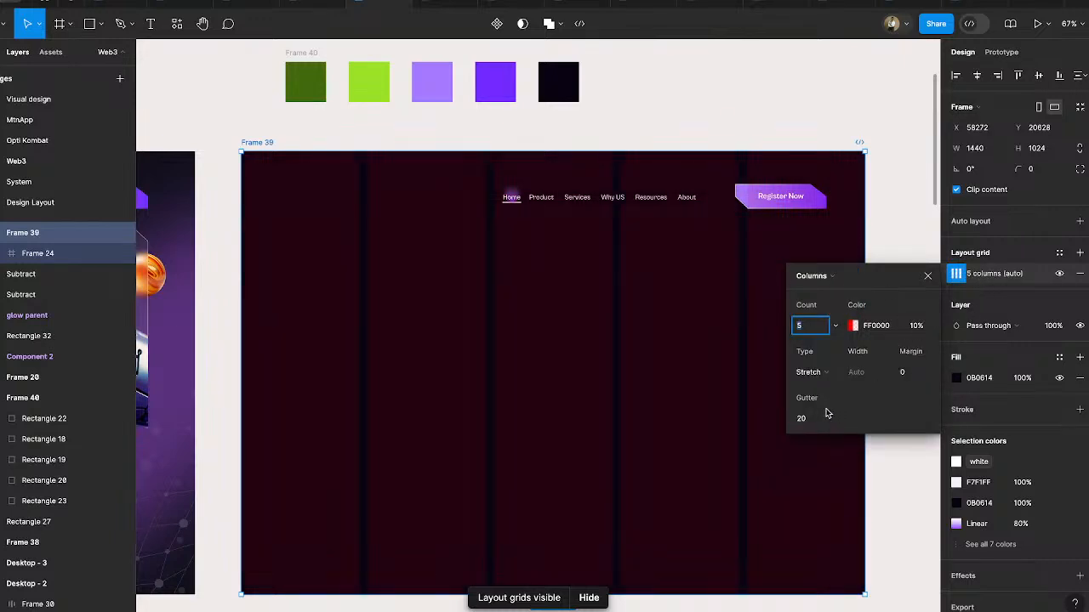
- Set Frame 39's column grid to a margin of 40 and a count of 12
left_click(909, 373)
type("4")
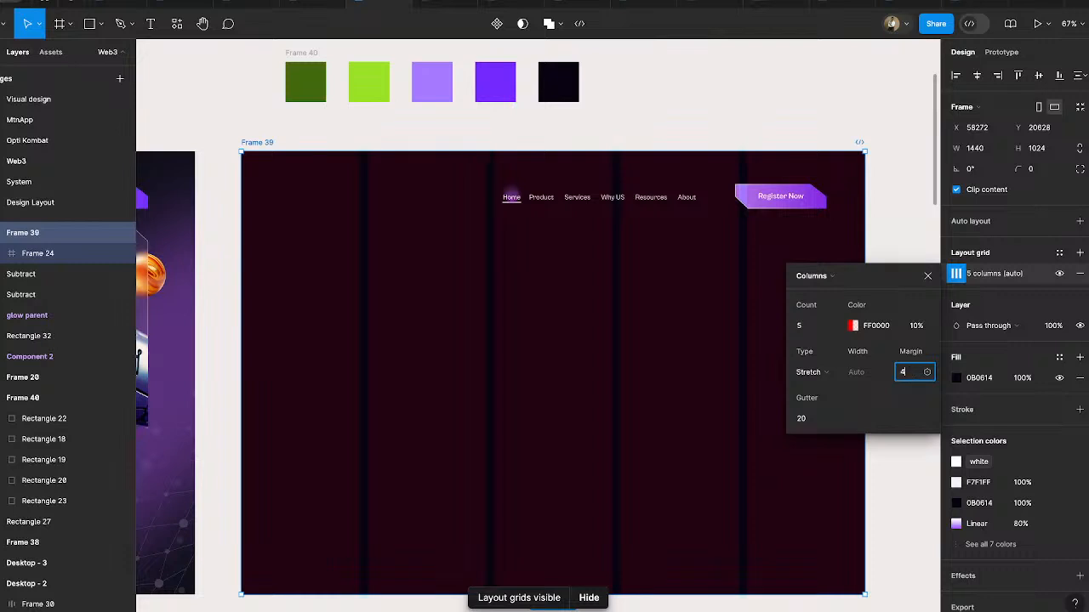
type("0")
key("Return")
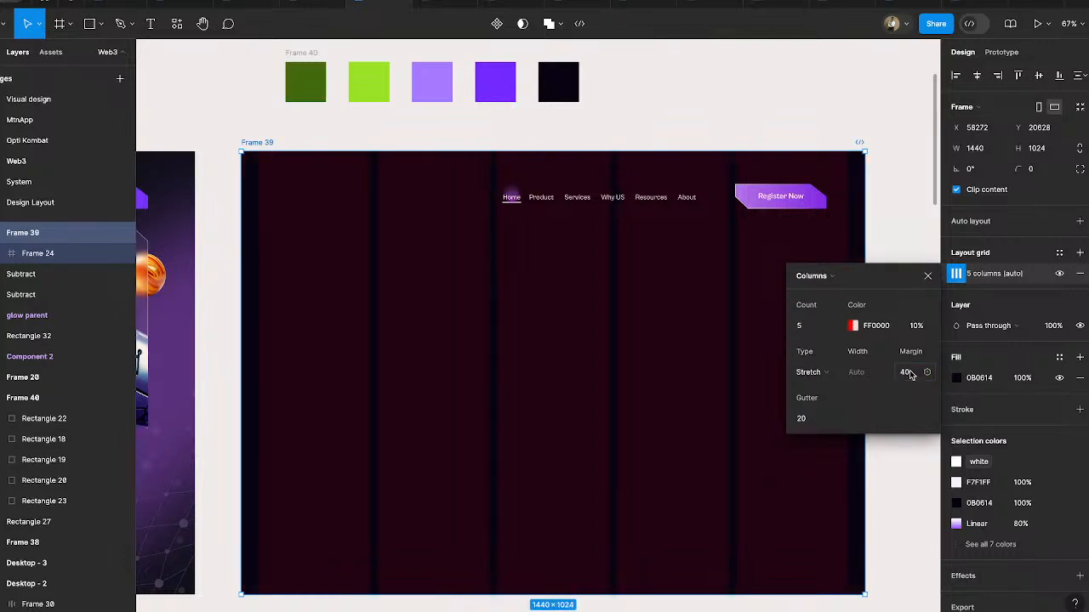
left_click(808, 329)
type("12")
key("Return")
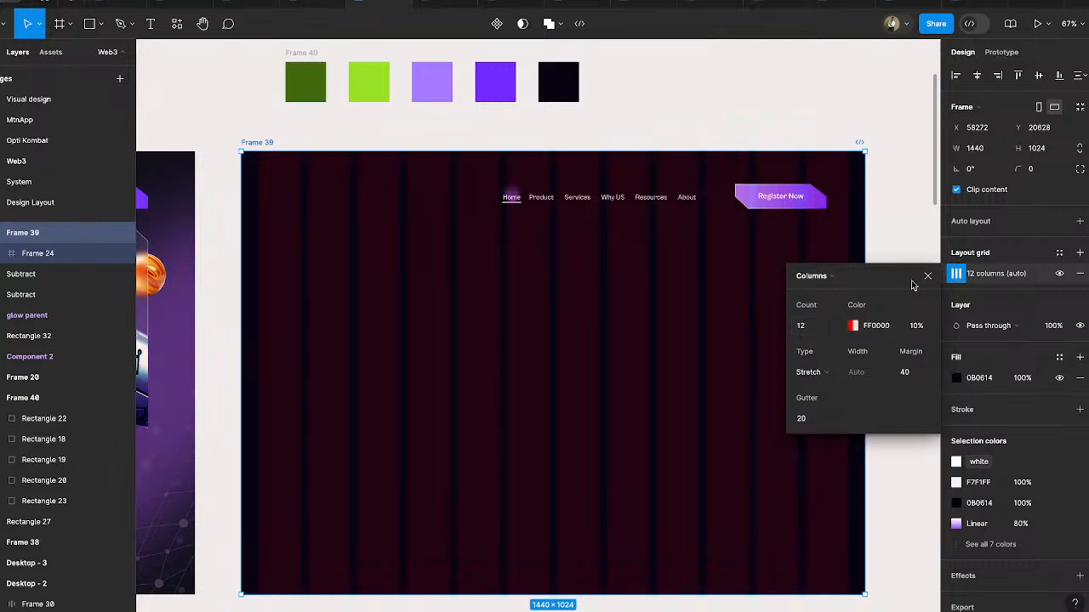
- Recolour the column grid with the 722AFF purple sampled from the palette and lower its opacity to 16%
left_click(1059, 256)
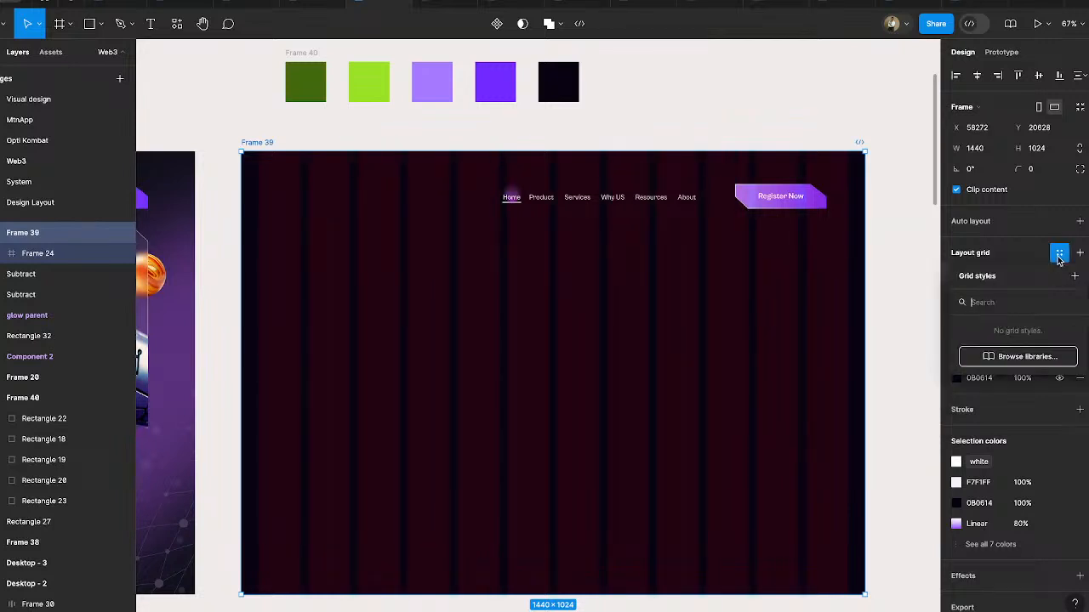
left_click(1059, 255)
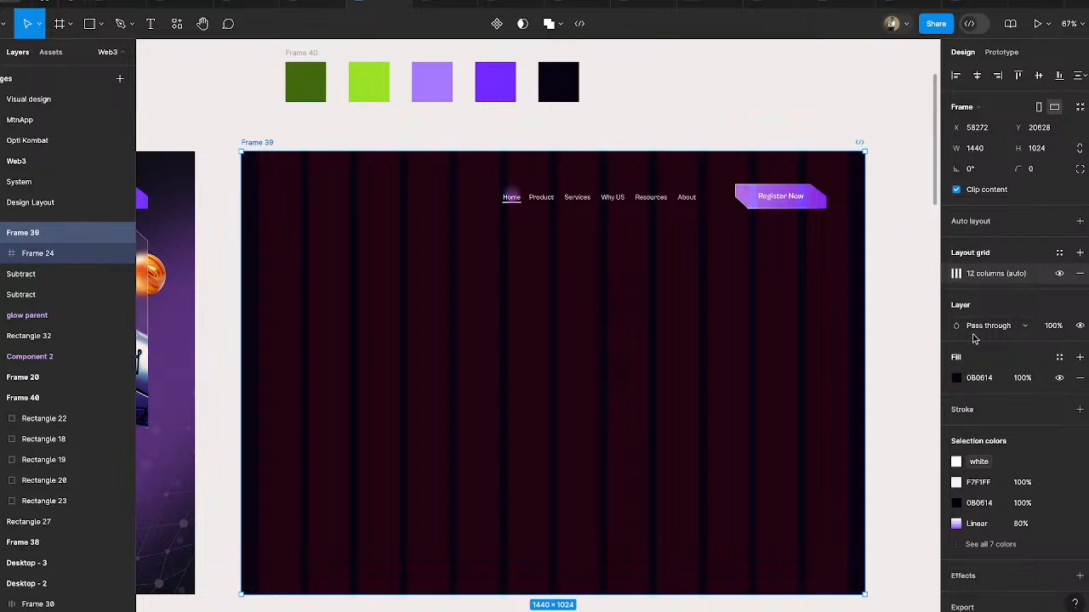
left_click(956, 274)
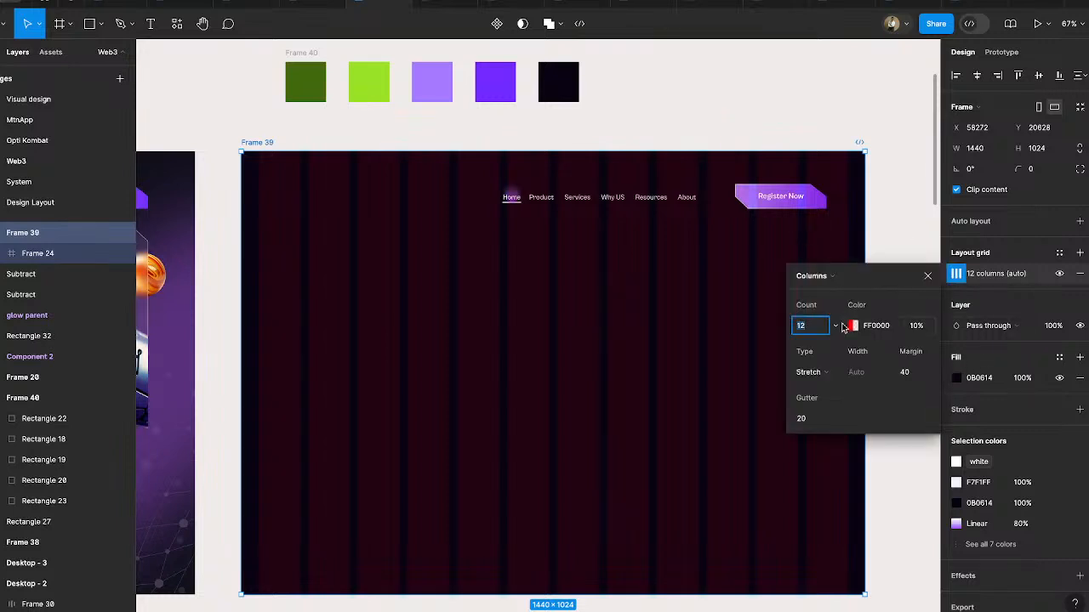
left_click(853, 325)
left_click(649, 470)
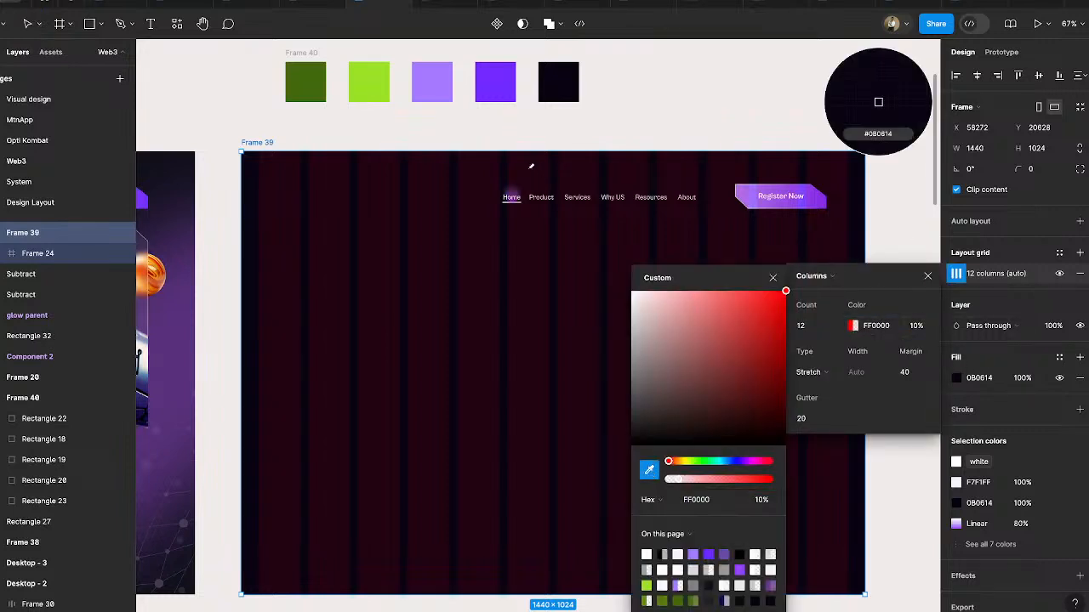
left_click(497, 86)
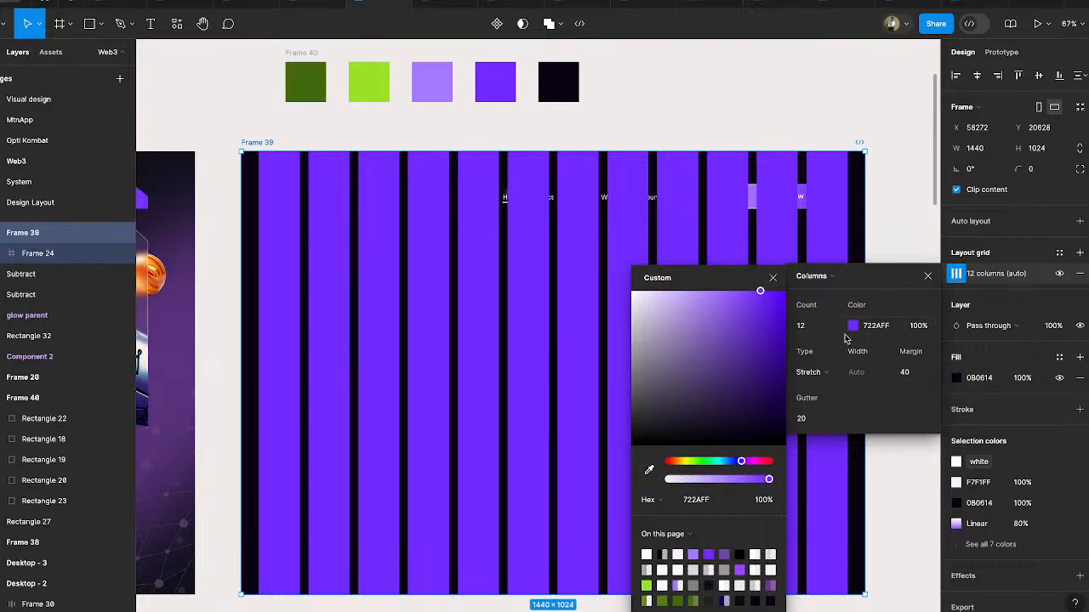
left_click_drag(768, 481, 685, 483)
left_click(881, 144)
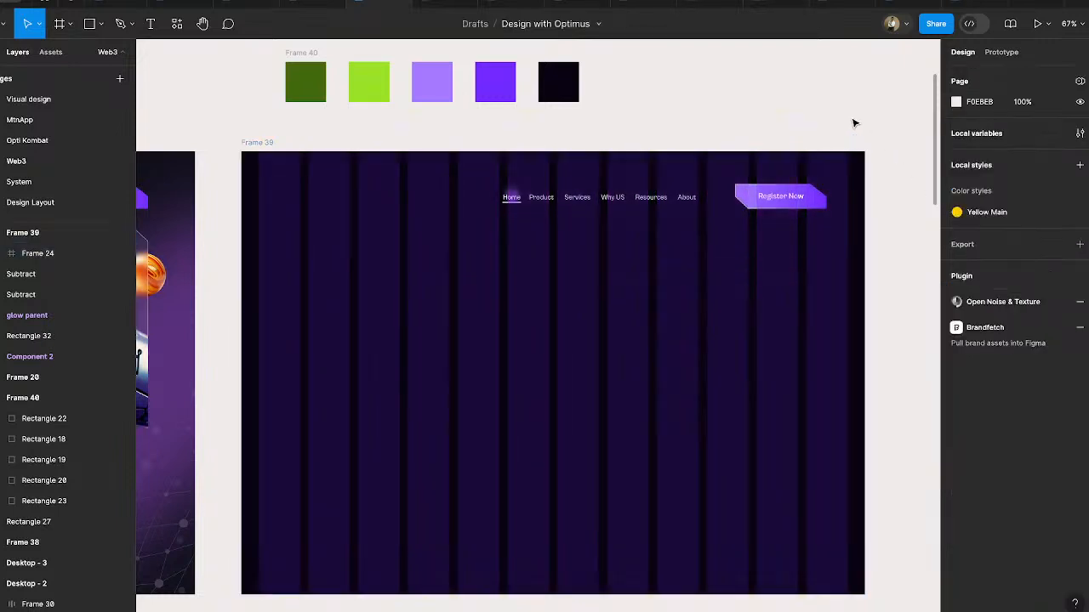
- Set Frame 39's column grid margin to 80 and align the navigation bar's right edge with the last column
left_click(752, 205)
scroll(753, 207, "left", 3)
scroll(753, 207, "down", 2)
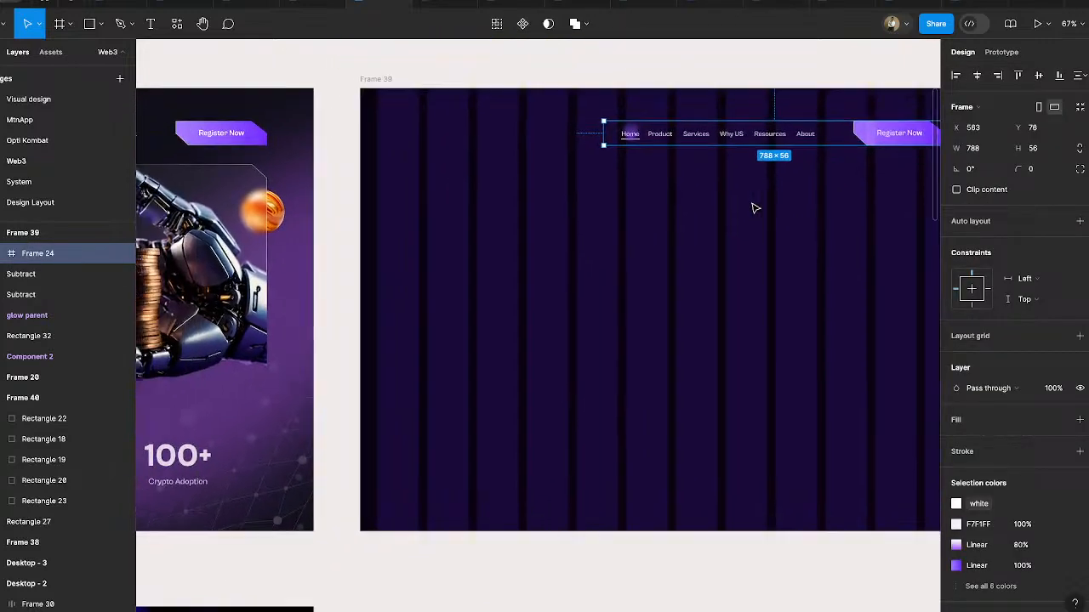
scroll(753, 208, "right", 3)
scroll(754, 207, "up", 2)
left_click(257, 153)
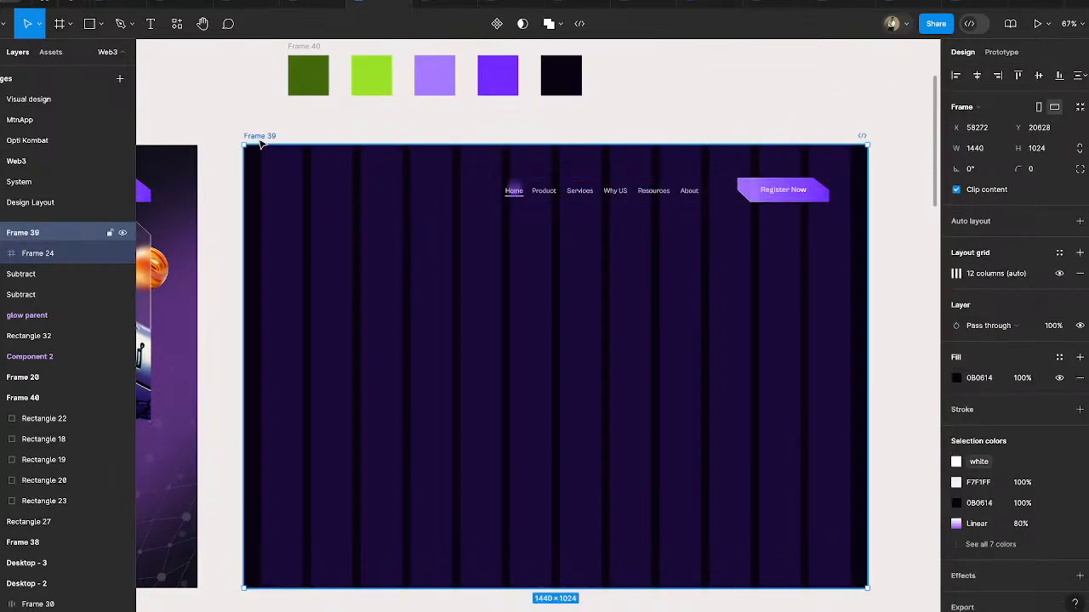
left_click(956, 273)
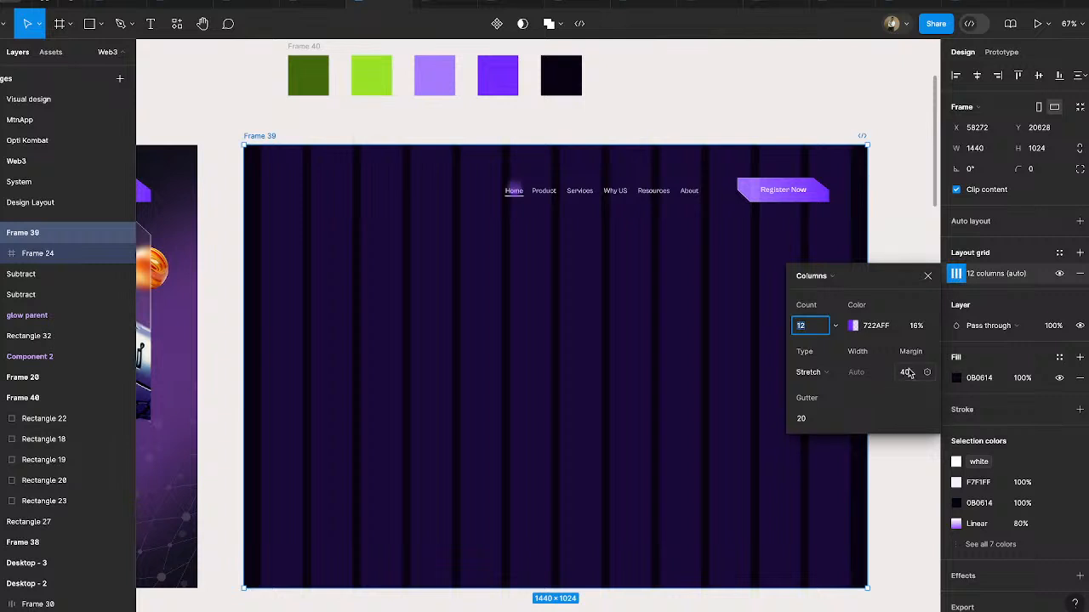
left_click(906, 373)
type("80")
key("Return")
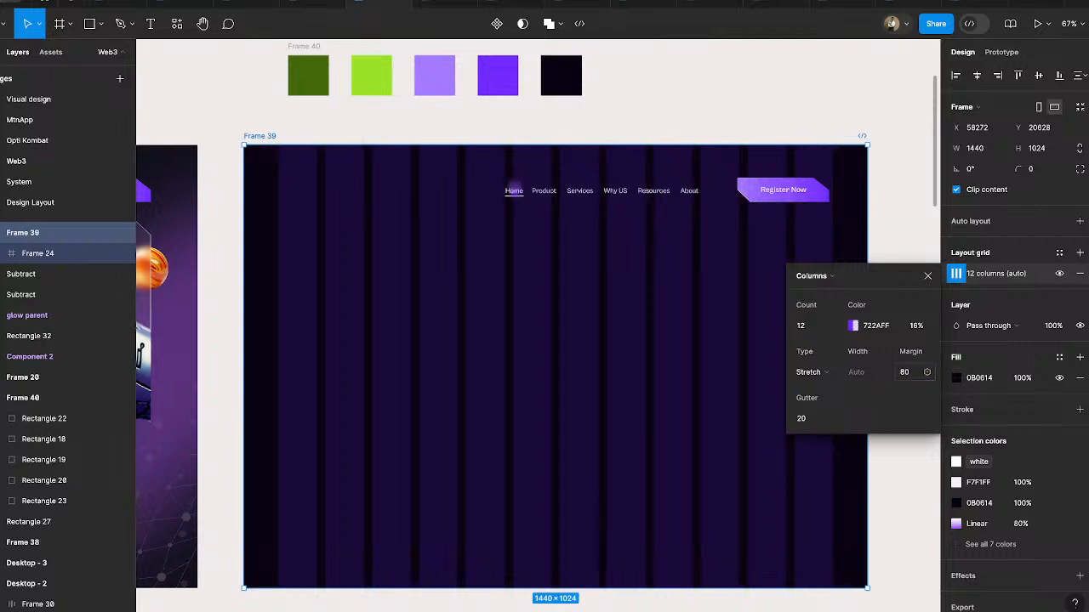
left_click(926, 277)
left_click_drag(780, 186, 766, 196)
left_click(782, 187)
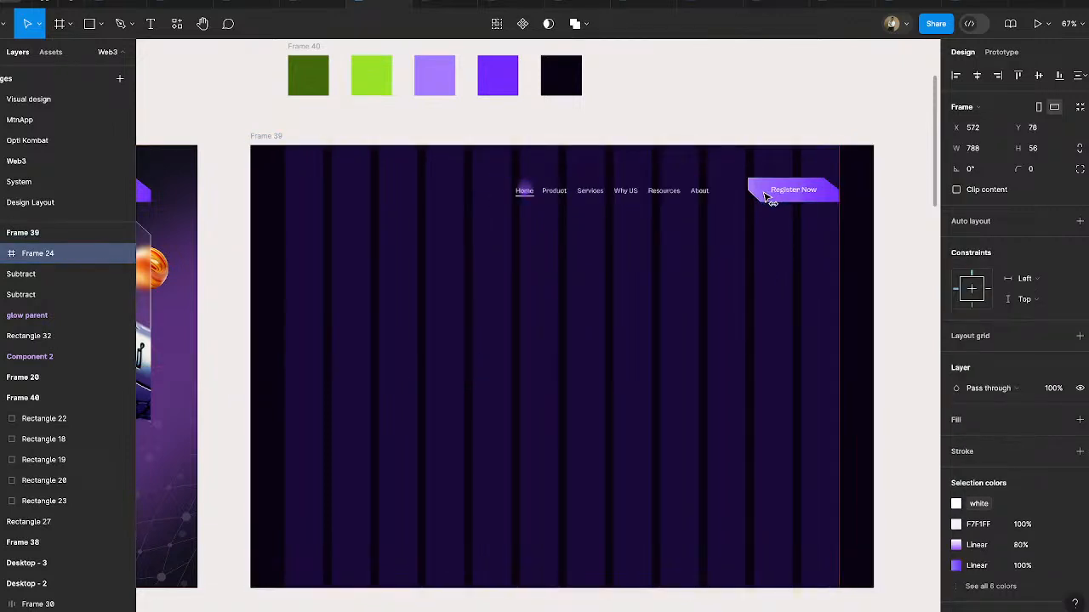
- Duplicate the Register Now button out of the navigation bar onto the empty canvas above Frame 39
scroll(765, 197, "up", 3)
scroll(766, 197, "right", 3)
left_click(651, 315)
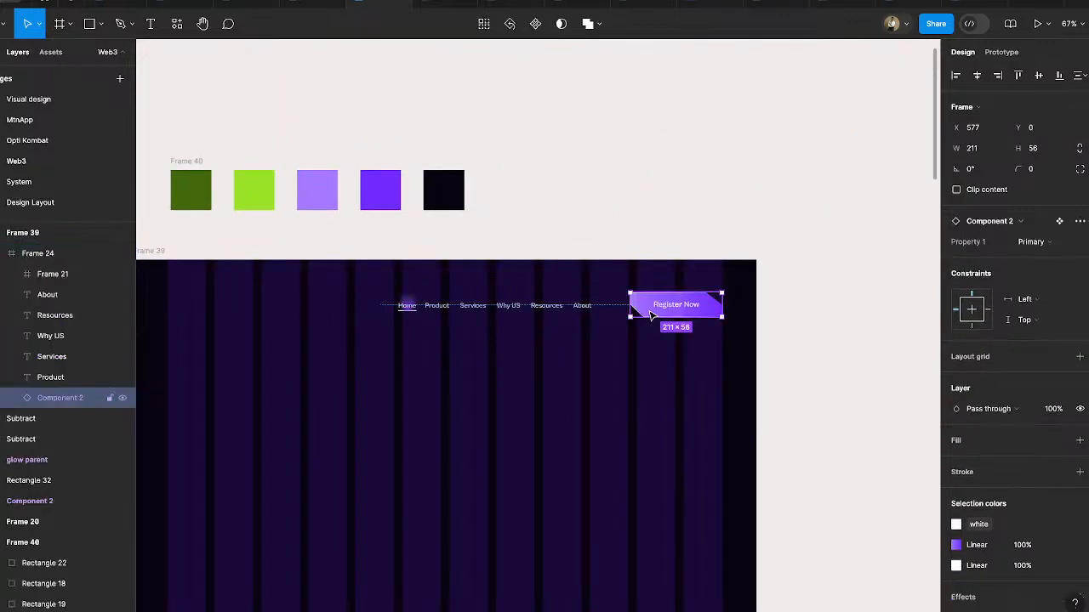
left_click_drag(652, 316, 654, 139)
scroll(652, 139, "up", 3)
scroll(652, 138, "right", 2)
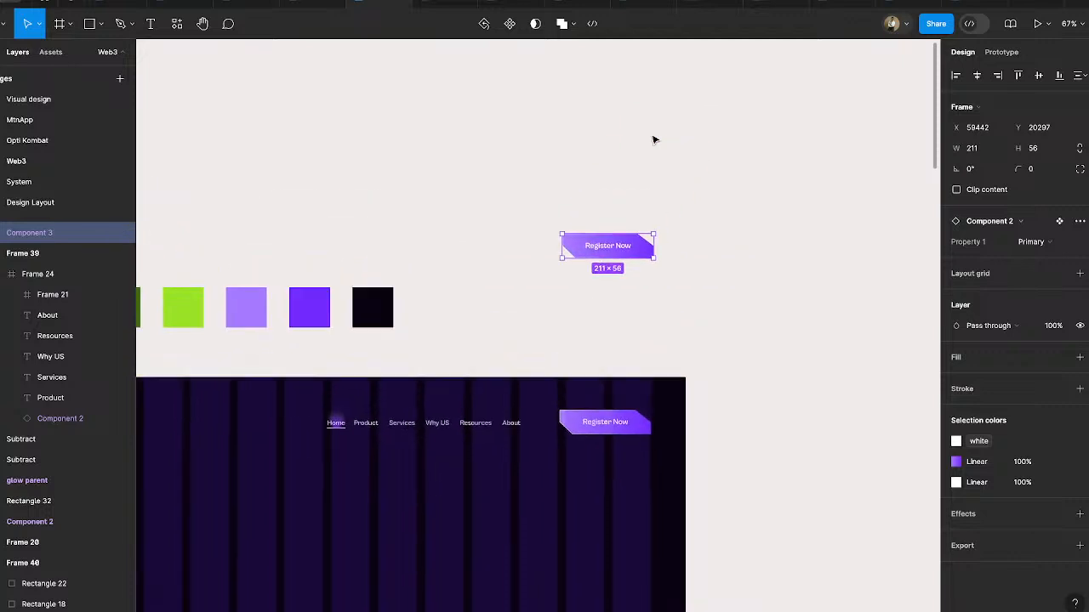
left_click(645, 293)
- Add a text label reading "Typography" on the empty canvas above and to the right of the duplicated Register Now button
scroll(646, 272, "up", 5)
scroll(577, 245, "right", 3)
scroll(577, 245, "up", 1)
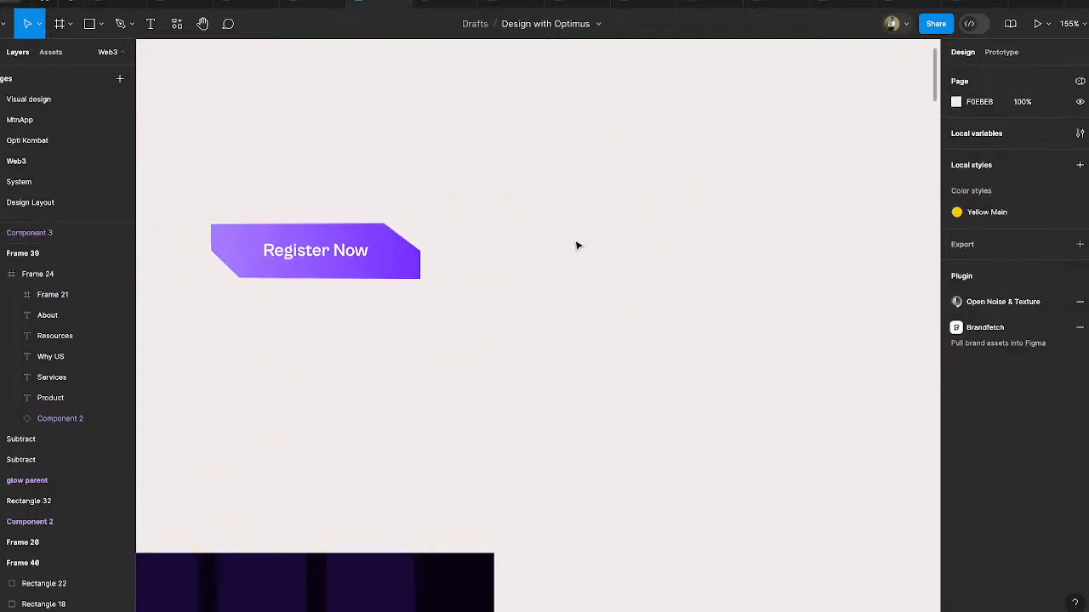
key("t")
left_click(514, 162)
type("Typo")
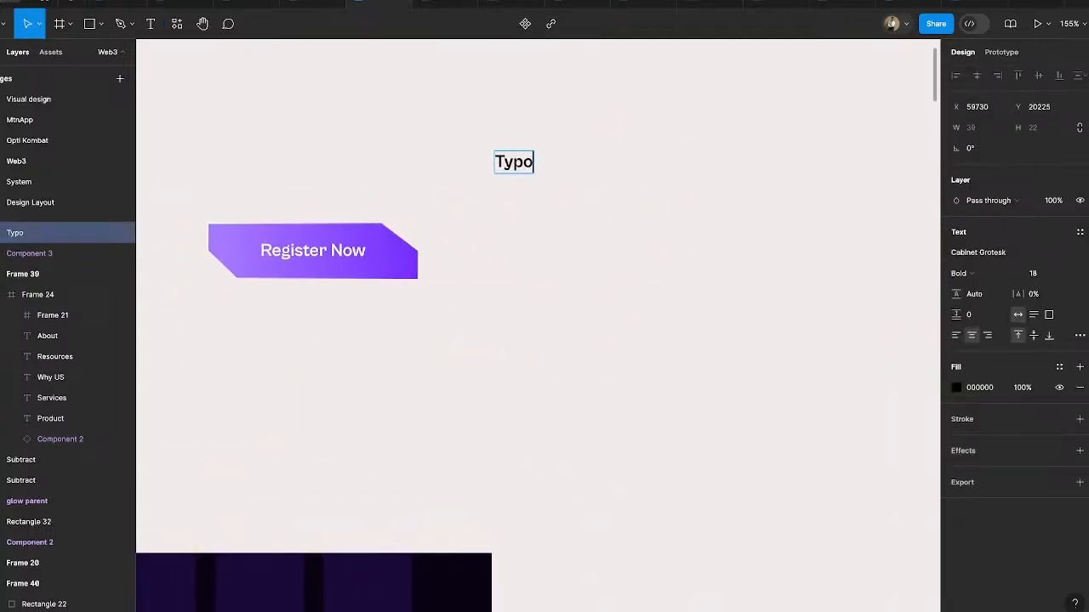
type("graphy")
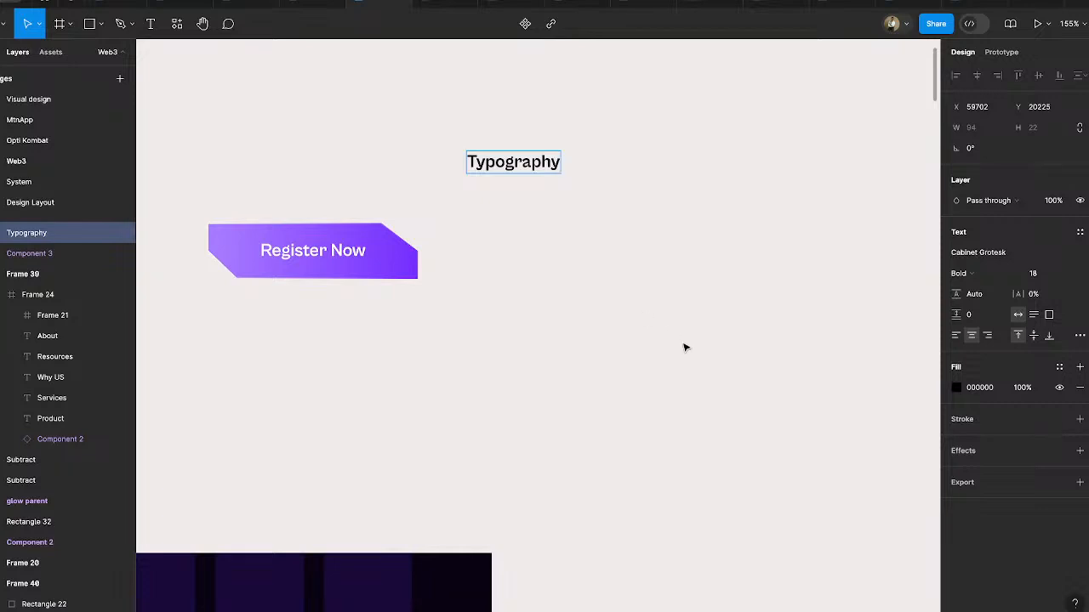
key("Escape")
- Duplicate the Typography label directly below itself and change the copy's text to "Cabinet Grotesk"
left_click_drag(515, 162, 515, 190)
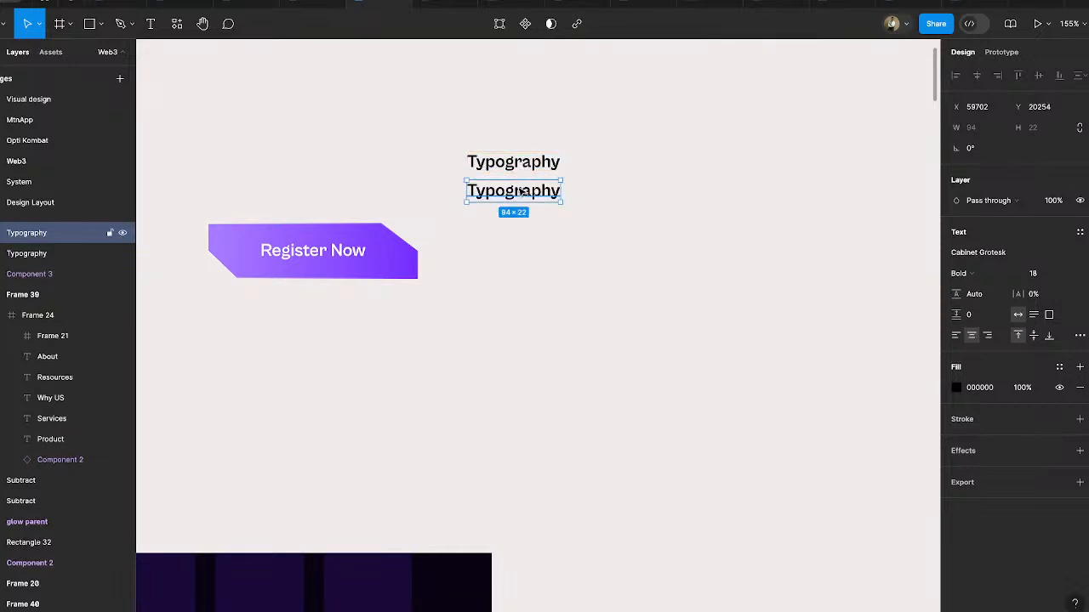
double_click(517, 189)
type("Canie")
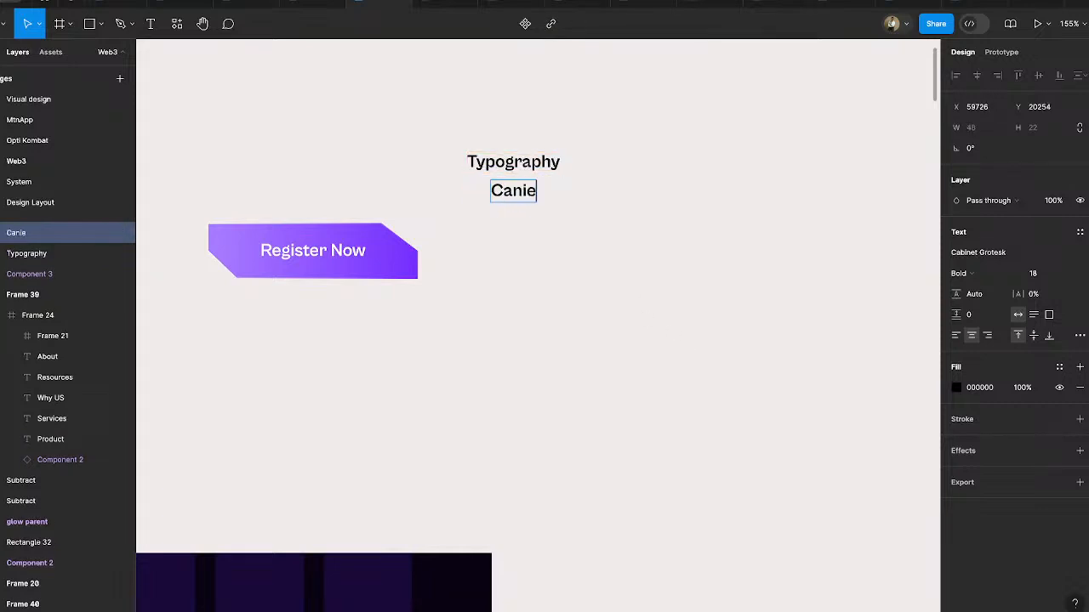
key("BackSpace")
key("BackSpace")
key("BackSpace")
type("binet G")
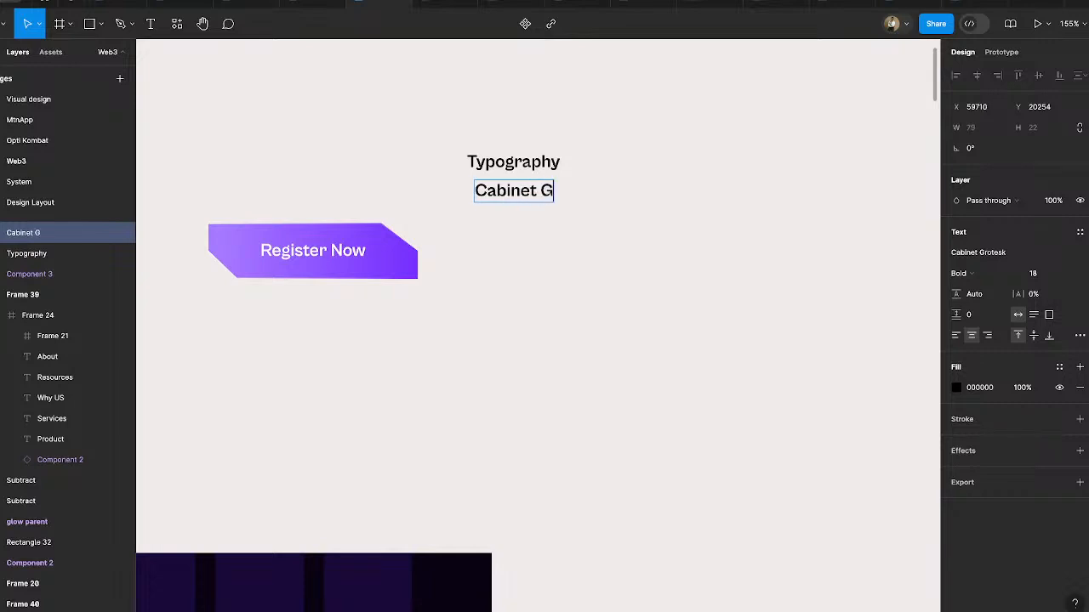
type("rotesk")
key("Escape")
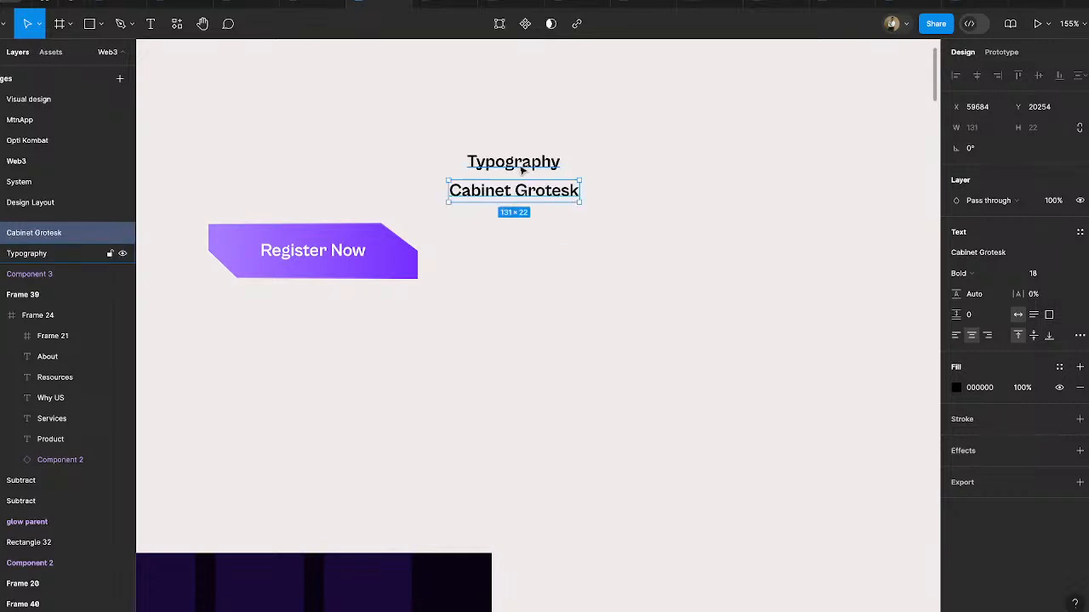
- Set the Typography label's font size to 12 and place it just above Cabinet Grotesk, aligned with its left edge
left_click(493, 161)
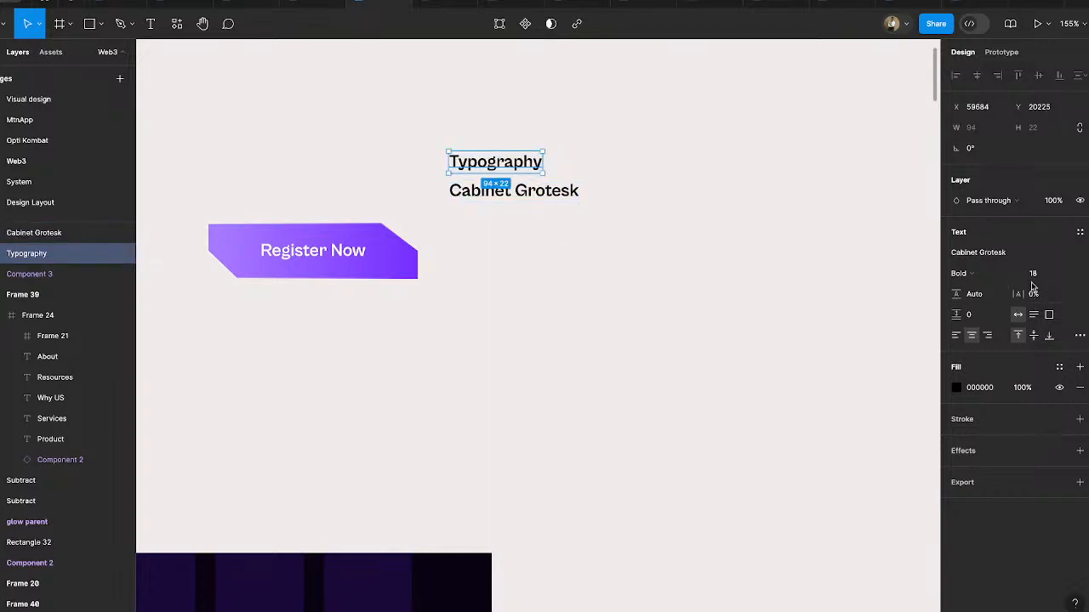
left_click(1042, 274)
key("Return")
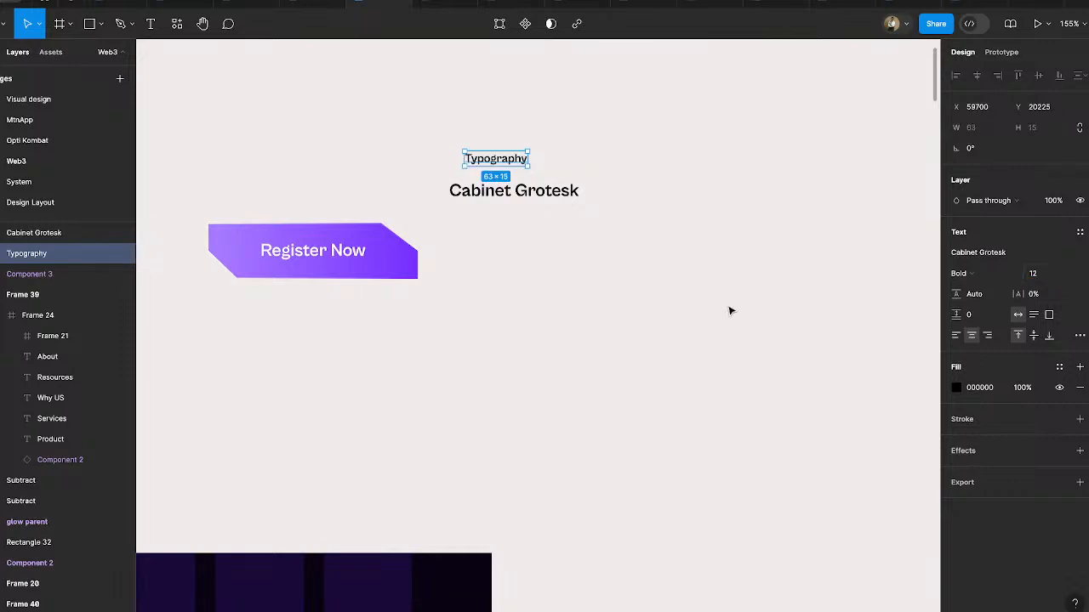
left_click_drag(498, 162, 482, 172)
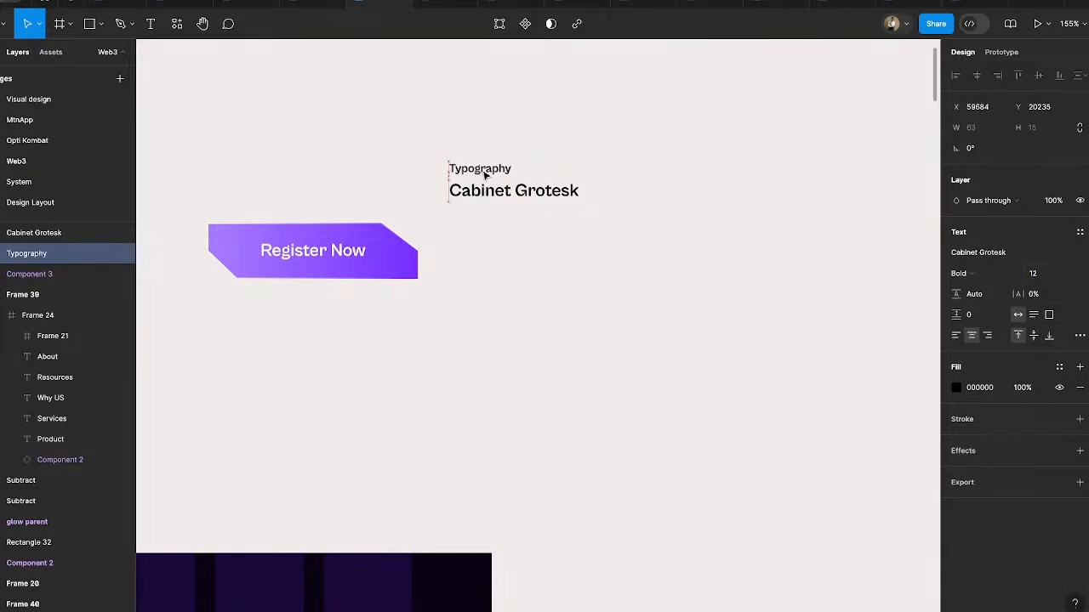
- Move both typography labels farther up and right of the button copy, and slightly widen the gap between them
left_click(493, 199, "shift")
left_click_drag(561, 200, 679, 142)
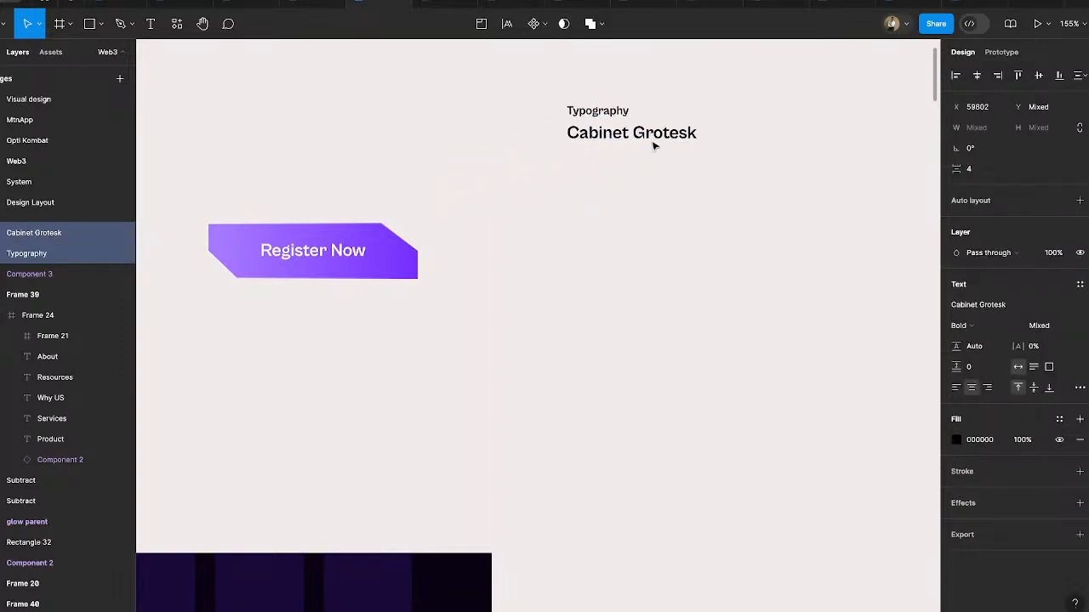
left_click(641, 191)
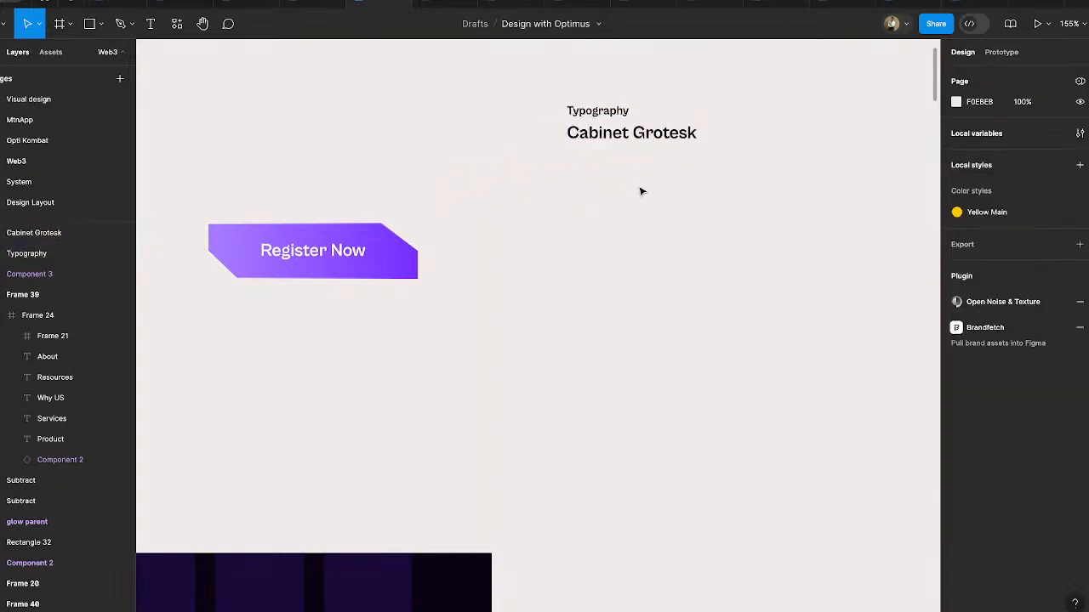
left_click(631, 136)
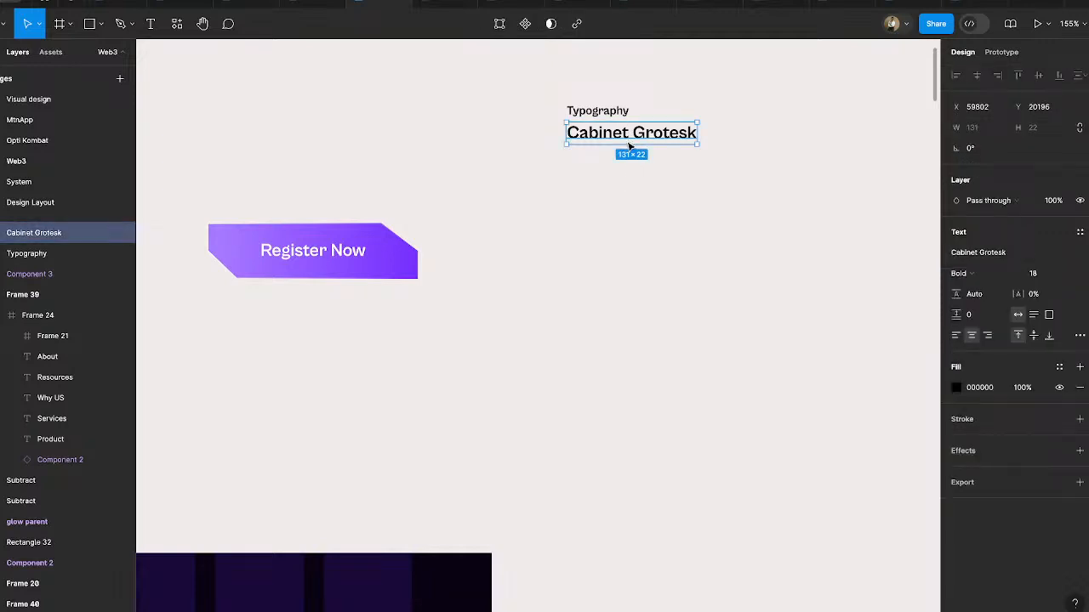
left_click(629, 189)
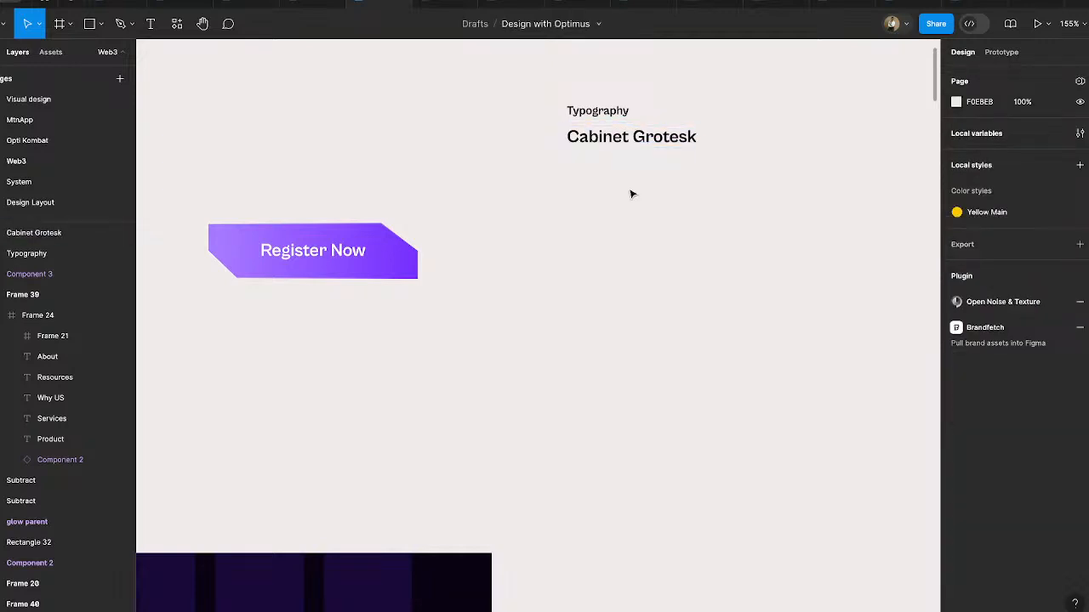
left_click(612, 115)
left_click_drag(612, 116, 611, 261)
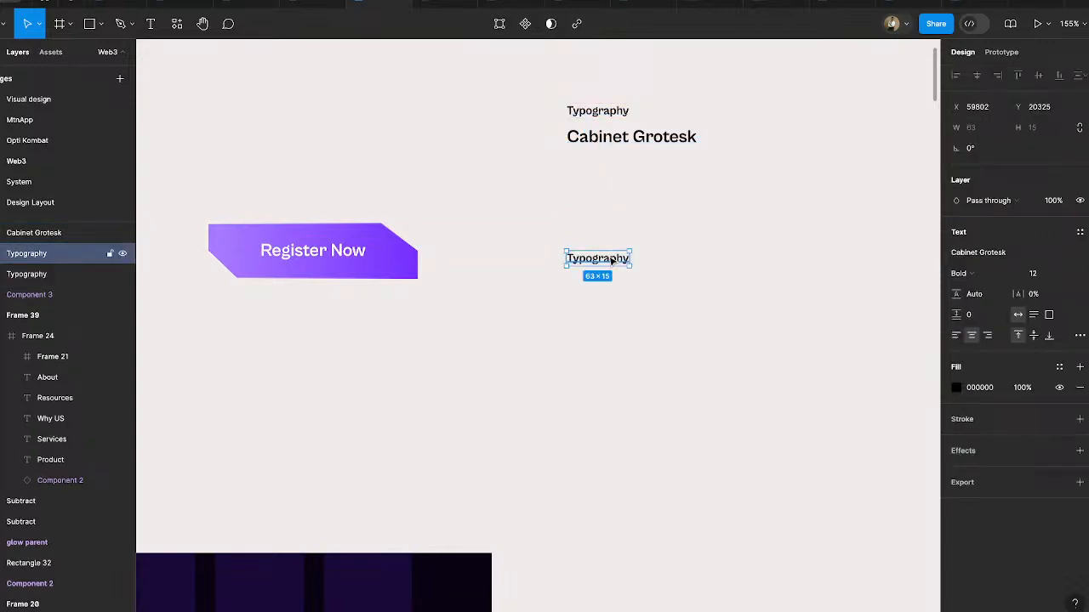
key("Delete")
- Draw a grey rectangle about 173 × 56 below the typography labels, level with the Register Now button copy
left_click(89, 24)
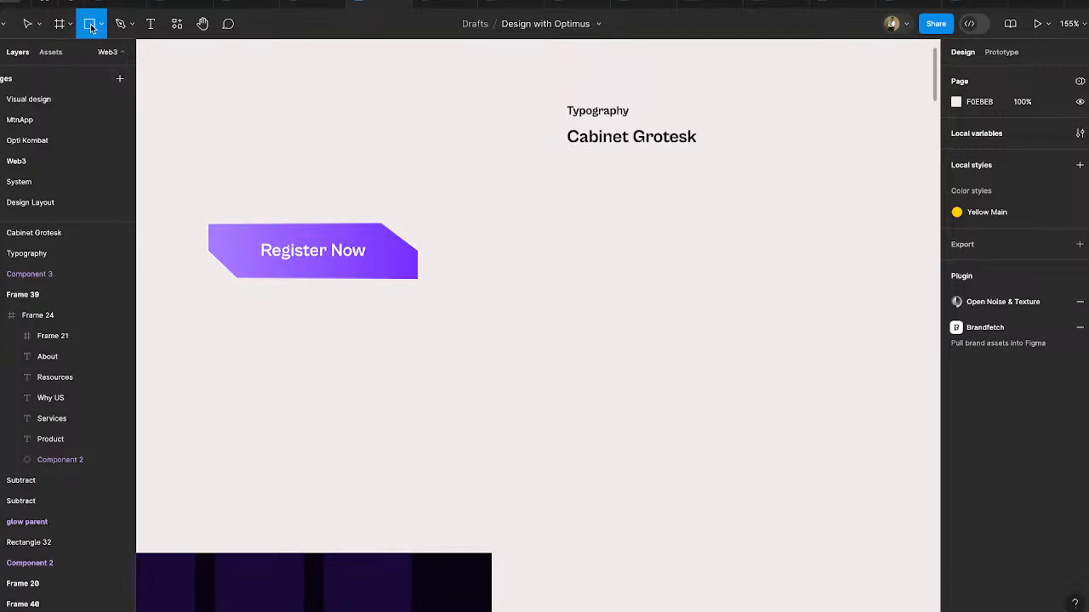
left_click_drag(542, 223, 715, 279)
left_click(774, 263)
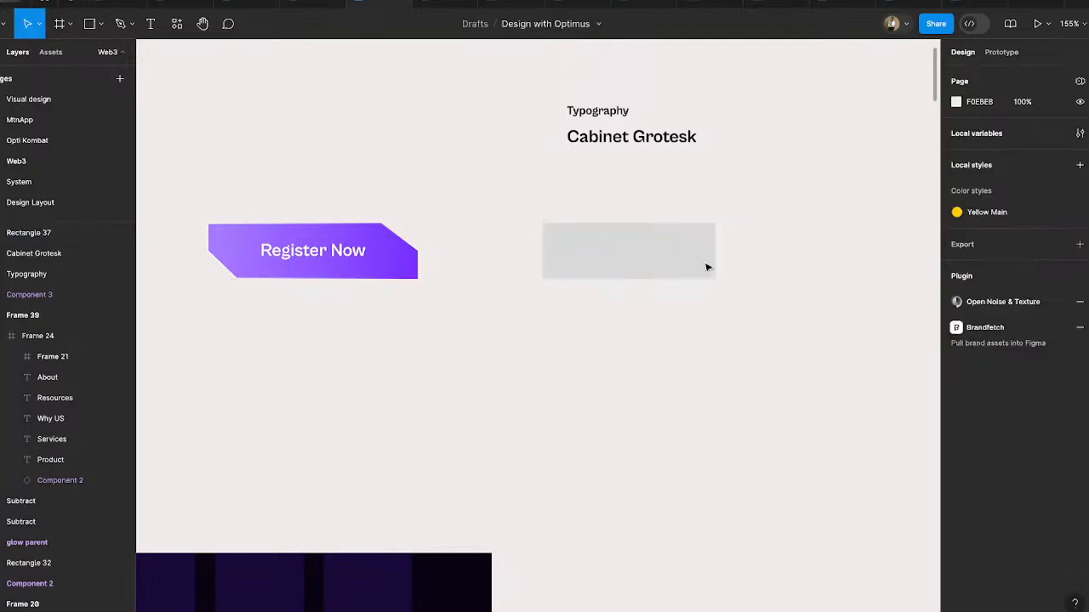
- Duplicate the grey rectangle below itself and shrink the copy to about 39 × 35
left_click(632, 270)
left_click_drag(632, 264, 633, 367)
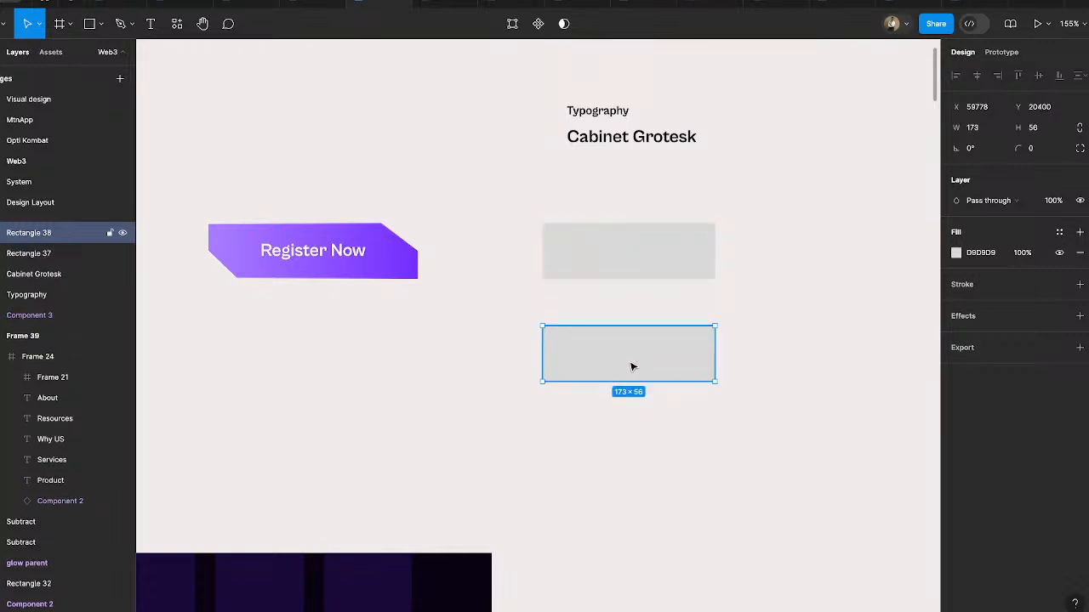
left_click_drag(715, 355, 592, 368)
left_click(618, 265)
left_click(510, 266)
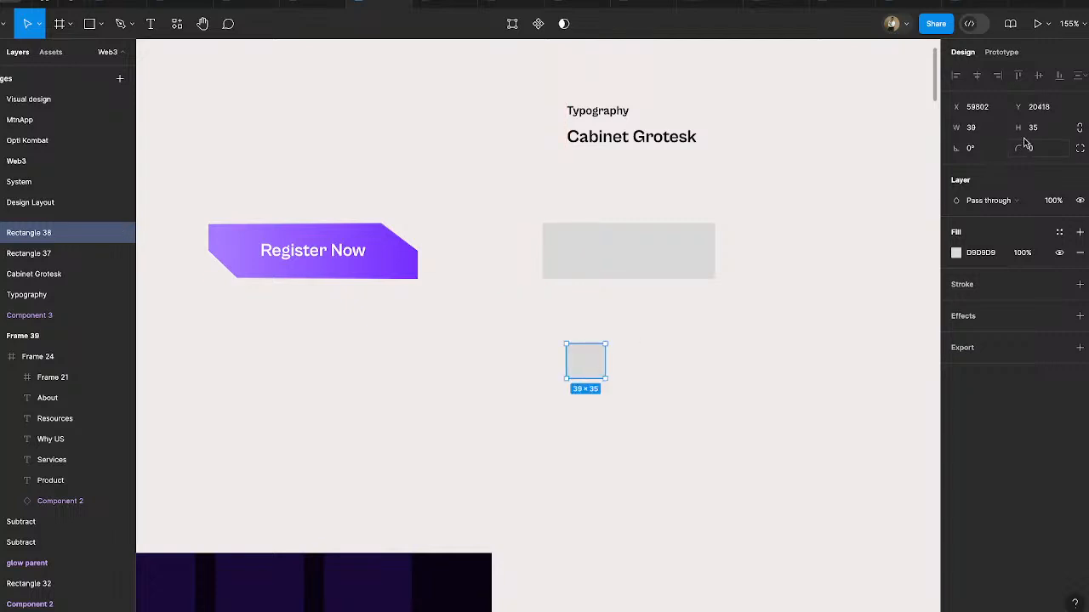
- Set the small rectangle's height to half of 56 and move it slightly left below the large rectangle
left_click(1037, 130)
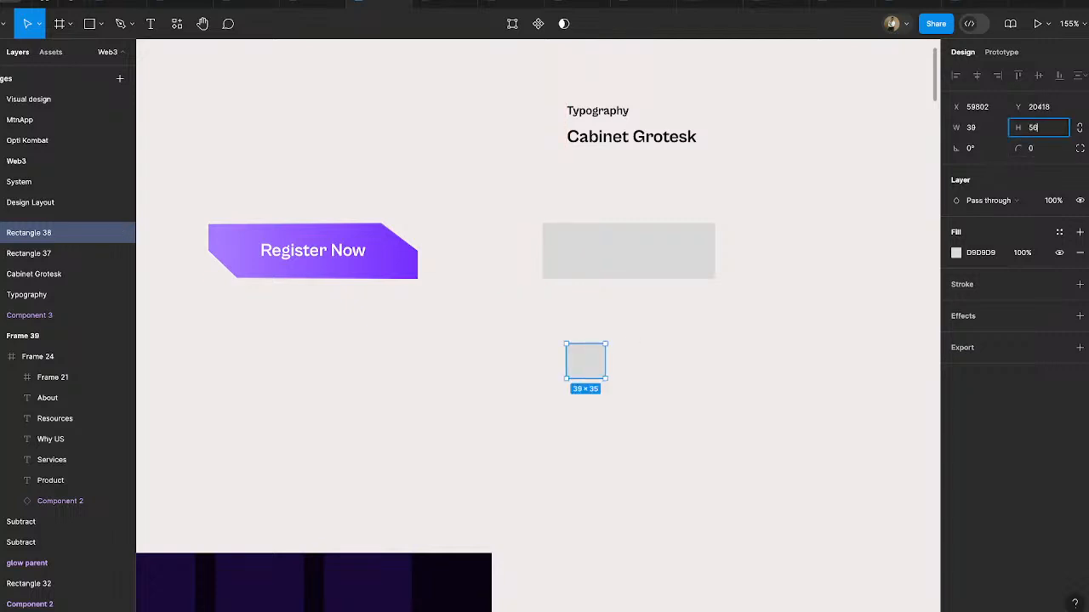
type("56/2")
key("Return")
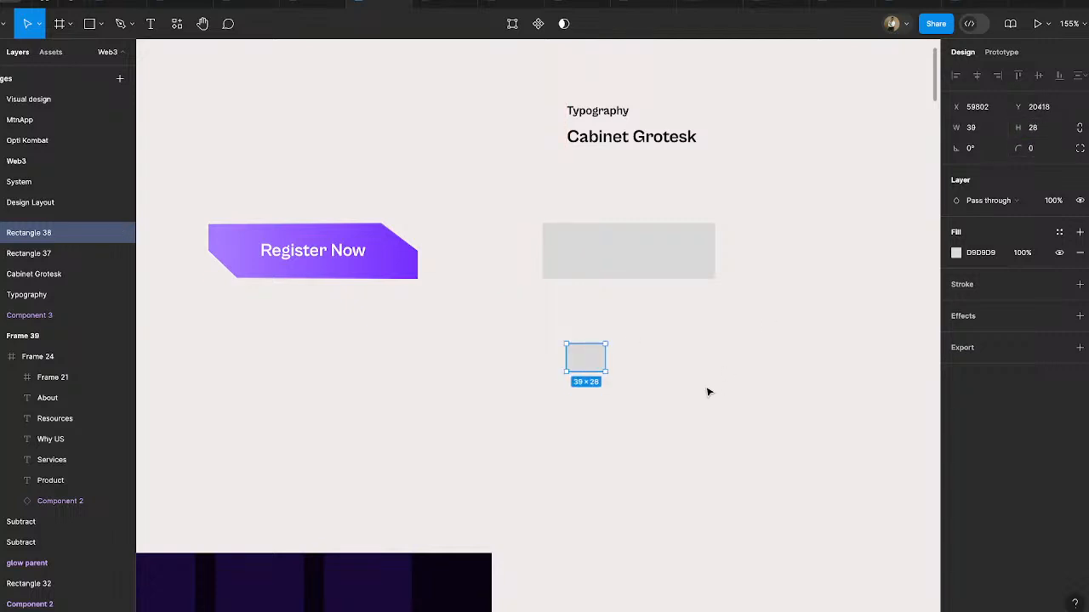
left_click(708, 390)
left_click_drag(586, 368, 533, 358)
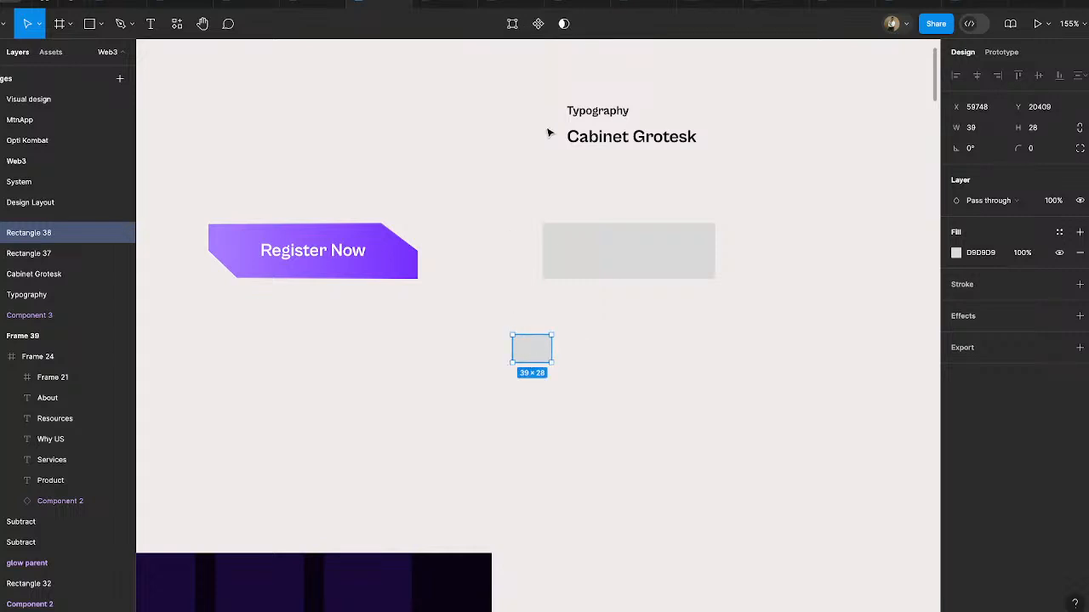
- Edit the small rectangle's vertices, pulling its lower-left corner onto the diagonal to form a right triangle
left_click(512, 23)
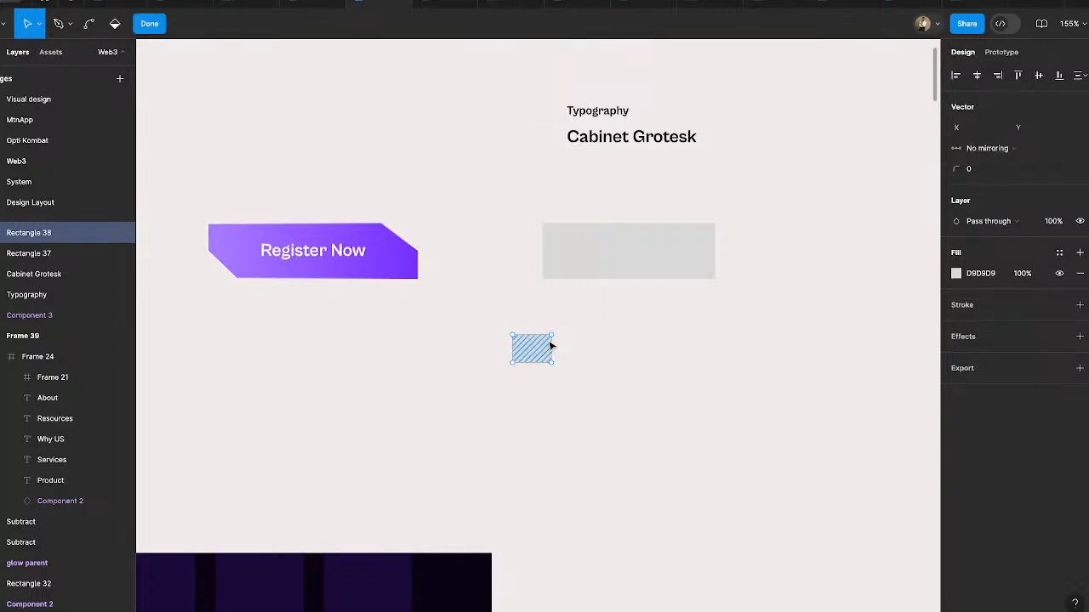
left_click_drag(514, 368, 537, 354)
key("ctrl")
scroll(537, 354, "up", 6)
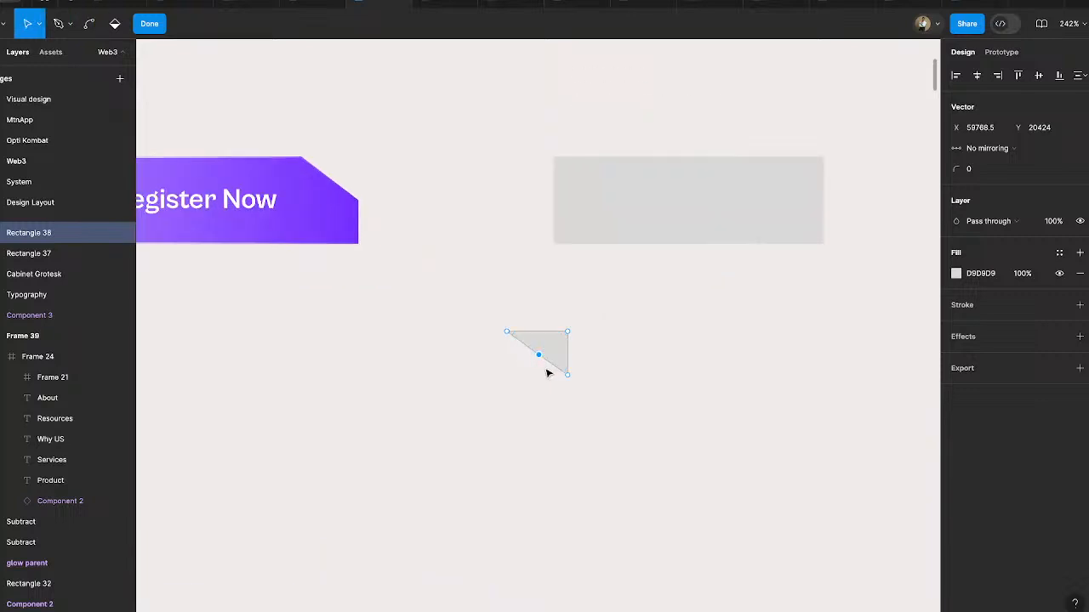
key("Escape")
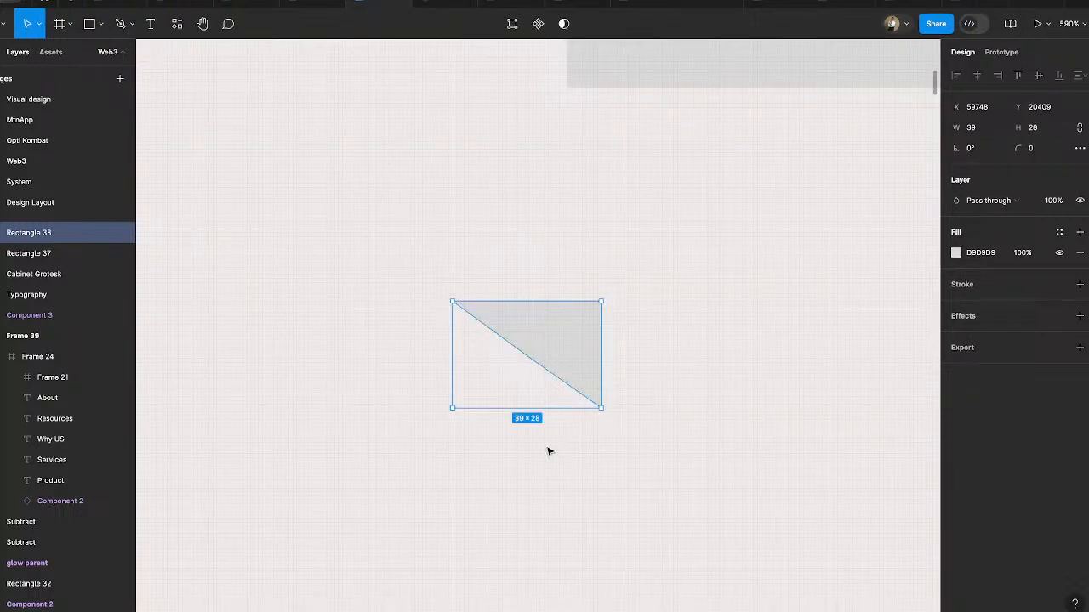
scroll(549, 449, "down", 10)
key("Escape")
- Fit the triangle into the large rectangle's upper-right corner and place a duplicate rotated 180° in its lower-left corner
left_click_drag(558, 433, 524, 440)
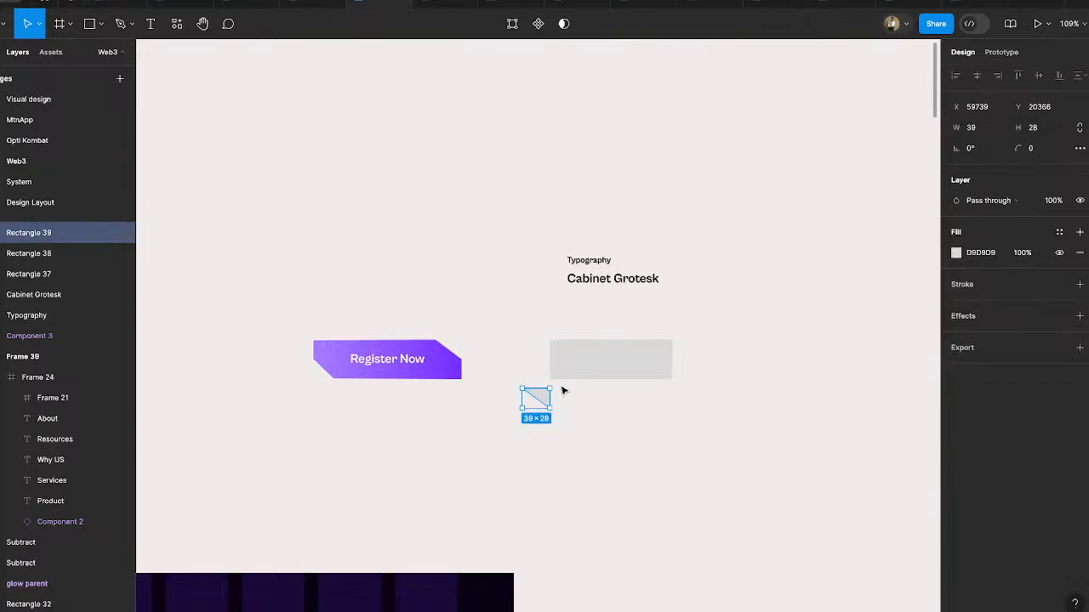
left_click_drag(557, 384, 482, 435)
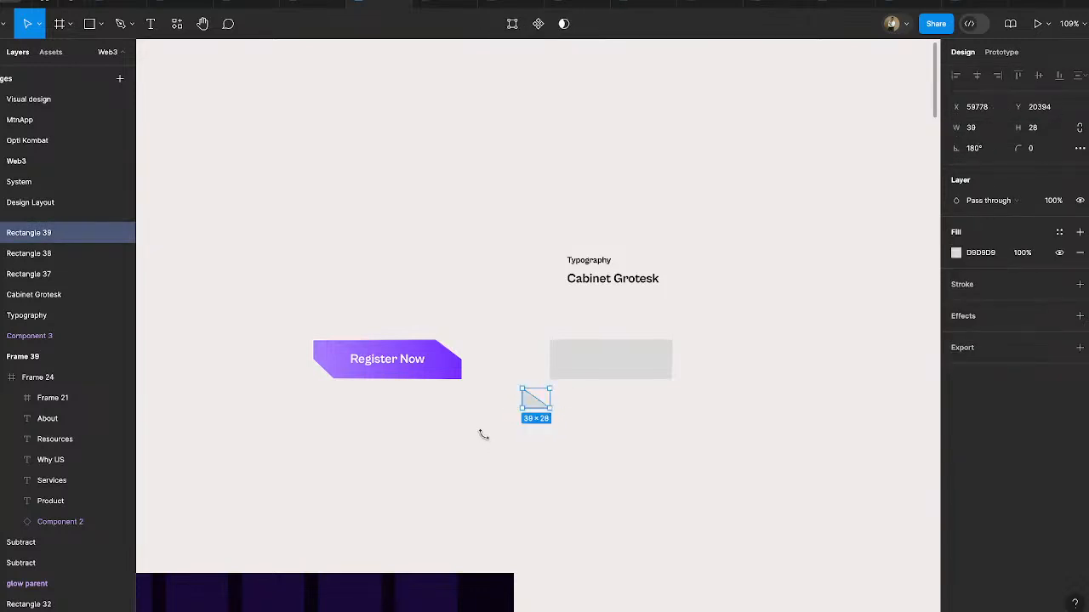
left_click(564, 417)
left_click(535, 401)
left_click_drag(535, 401, 561, 380)
- Subtract both corner triangles from the large grey rectangle with a boolean operation
left_click(667, 349, "shift")
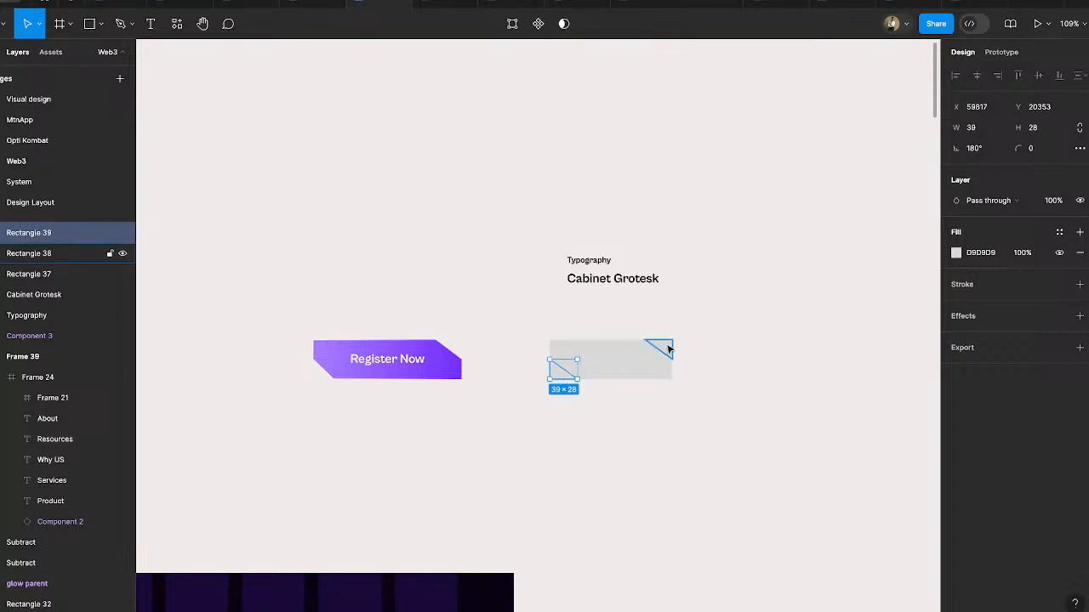
left_click(642, 355, "shift")
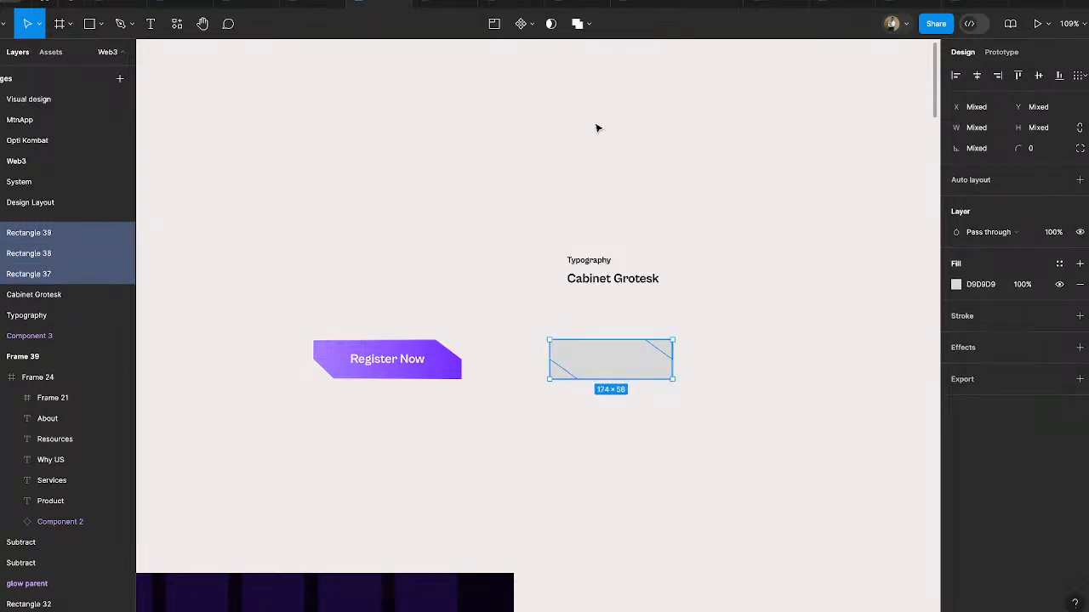
left_click(585, 24)
left_click(585, 70)
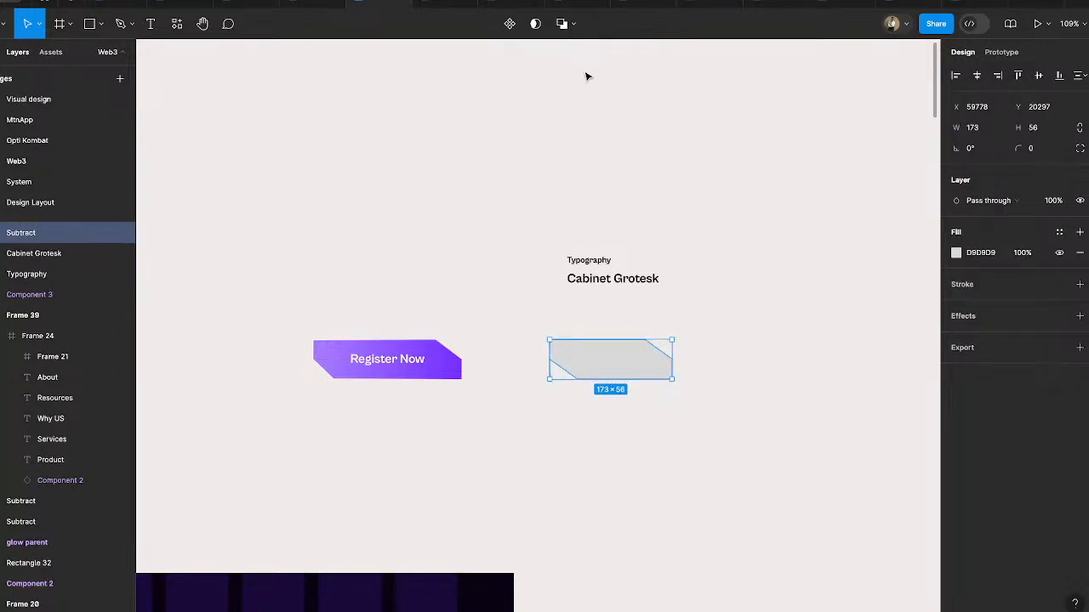
left_click(725, 292)
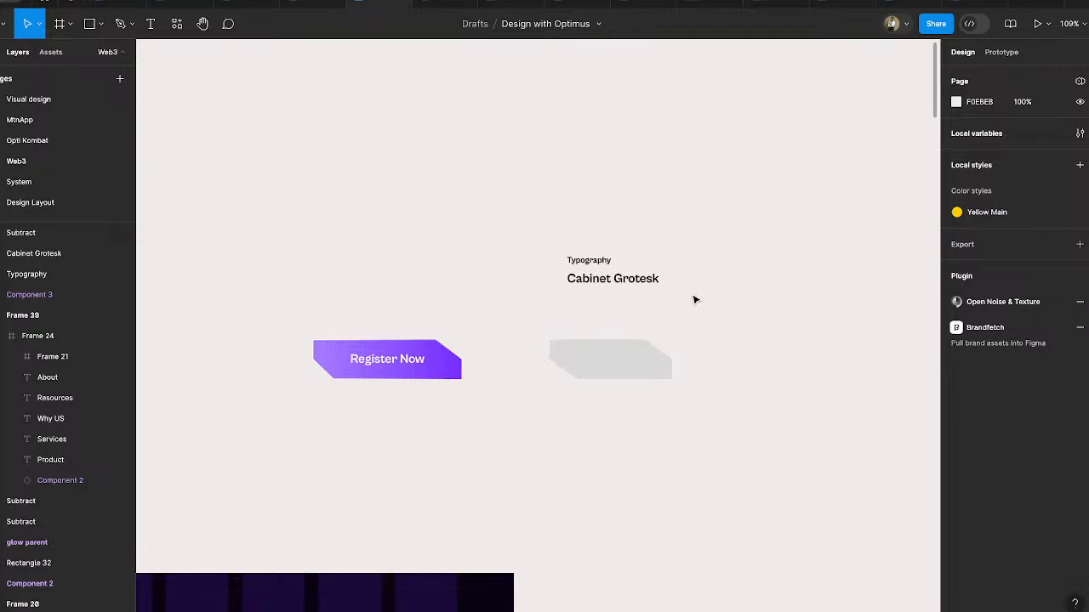
- Move the lower-left cutout triangle inside the subtracted shape to X 59816 and check it against the base rectangle
left_click(612, 365)
scroll(605, 379, "up", 6)
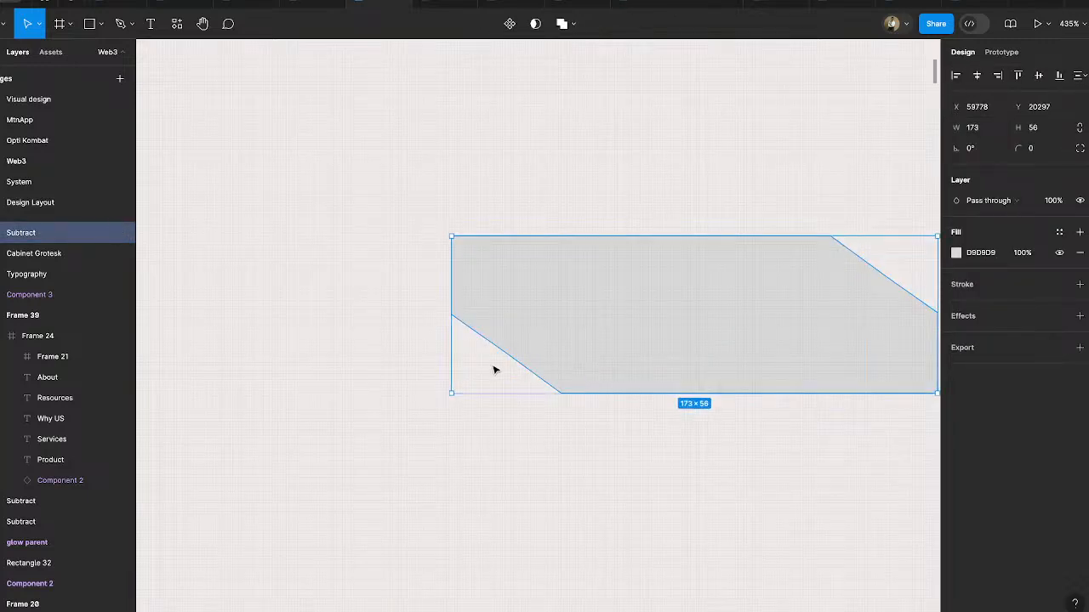
double_click(486, 367)
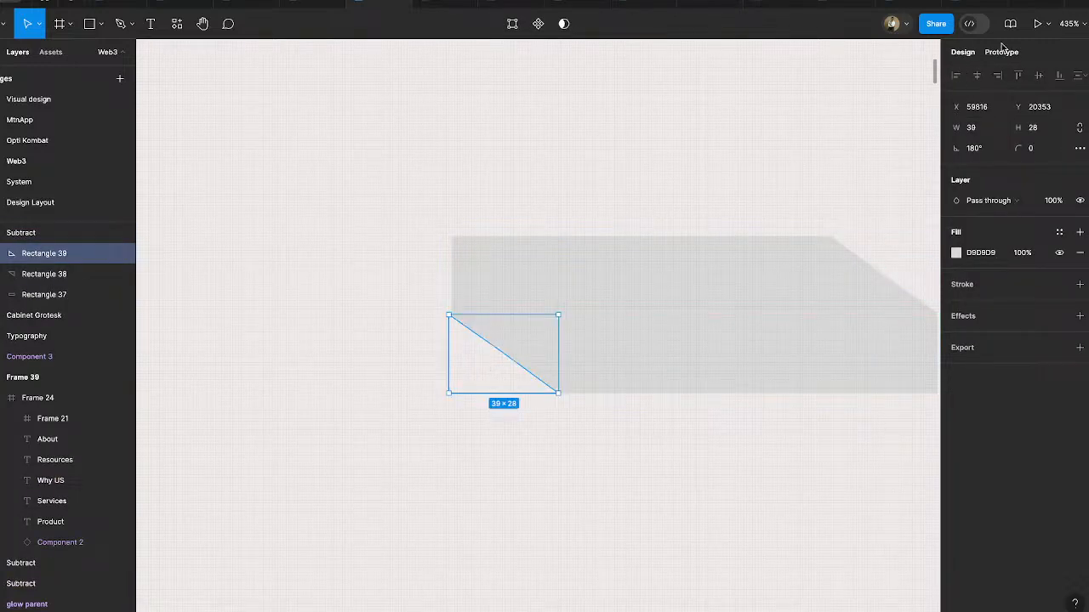
left_click(673, 287)
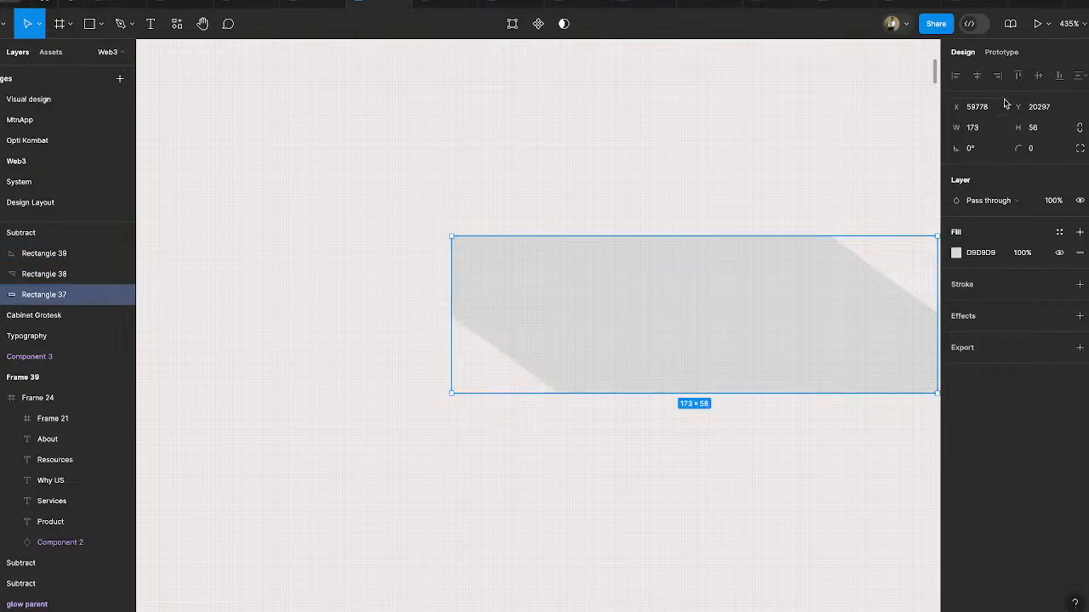
left_click(673, 231)
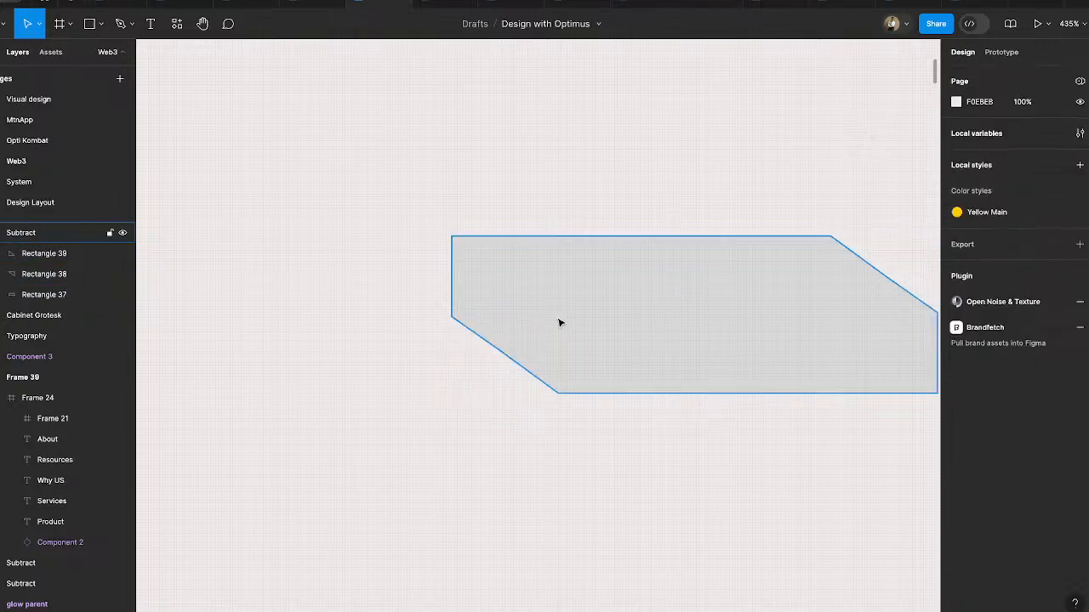
- Check the upper-right cutout triangle and move the whole grey cut-corner shape to X 59721, Y 20297
scroll(486, 369, "right", 5)
left_click(713, 313)
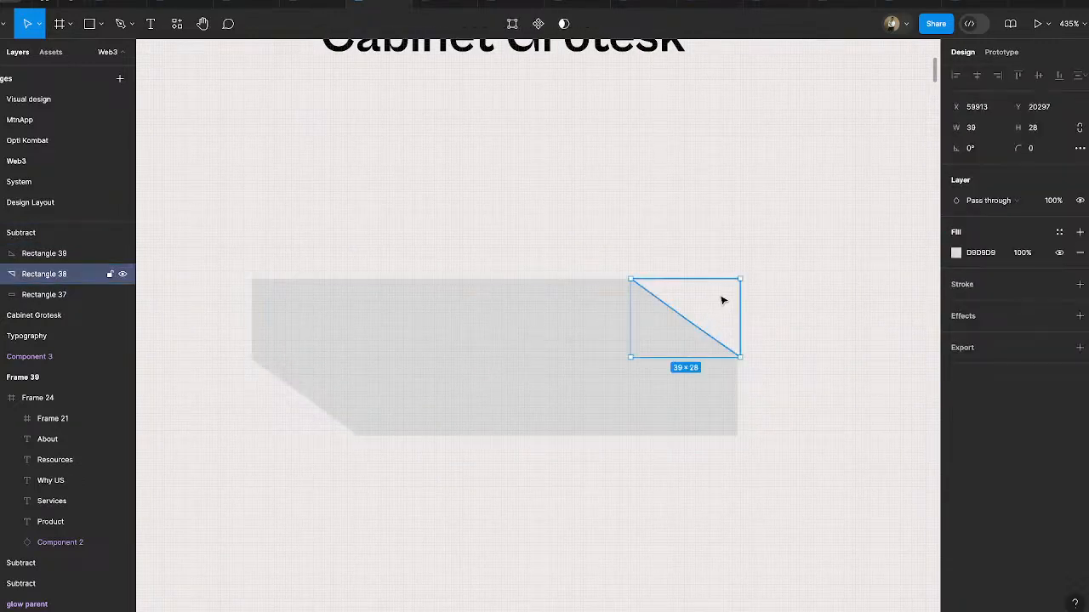
left_click(831, 357)
scroll(831, 357, "down", 5)
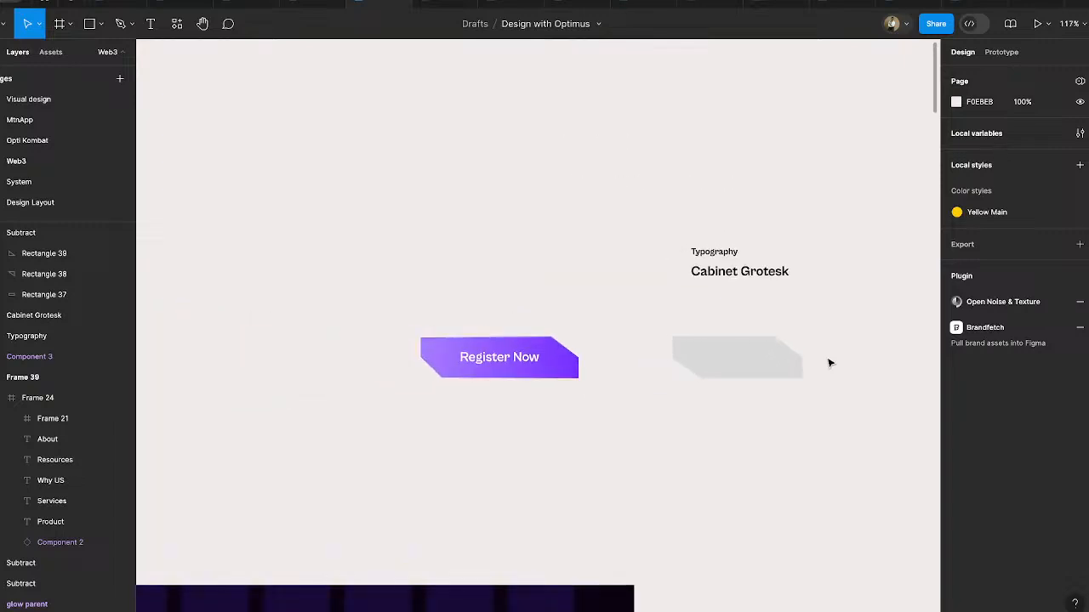
left_click_drag(741, 380, 698, 374)
scroll(892, 340, "down", 4)
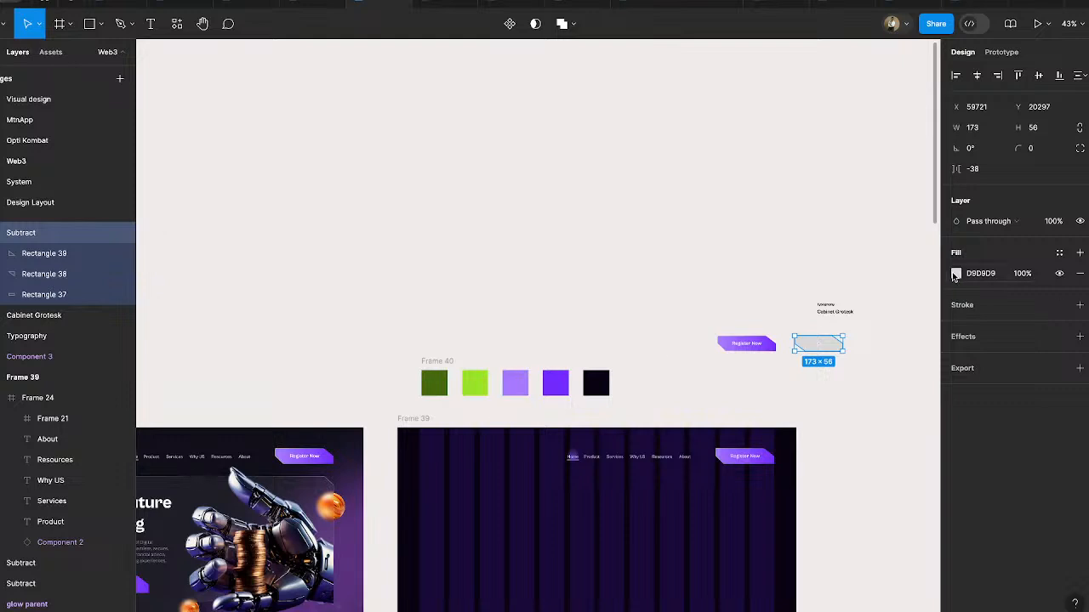
- Change the cut-corner shape's fill to a linear gradient and sample palette purple 722AFF for the 0% stop
left_click(956, 273)
left_click(818, 277)
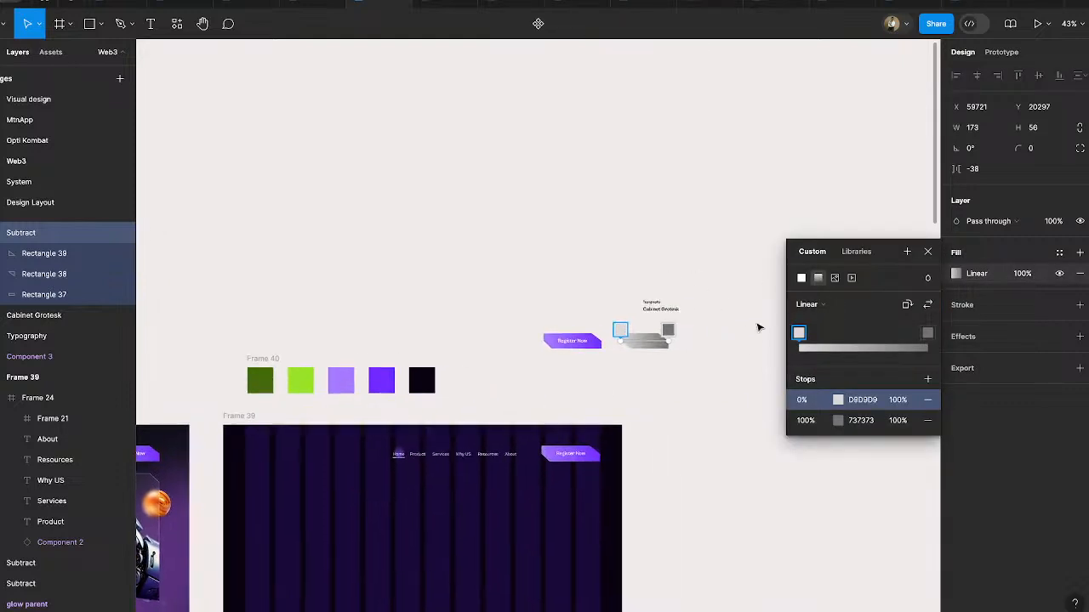
left_click(838, 400)
left_click(649, 469)
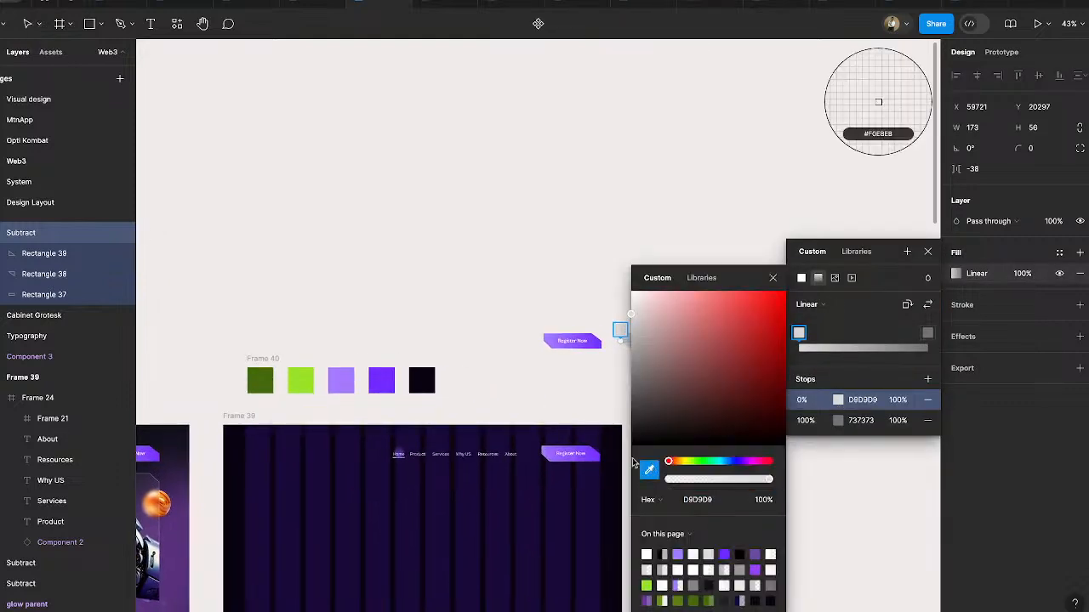
left_click(383, 384)
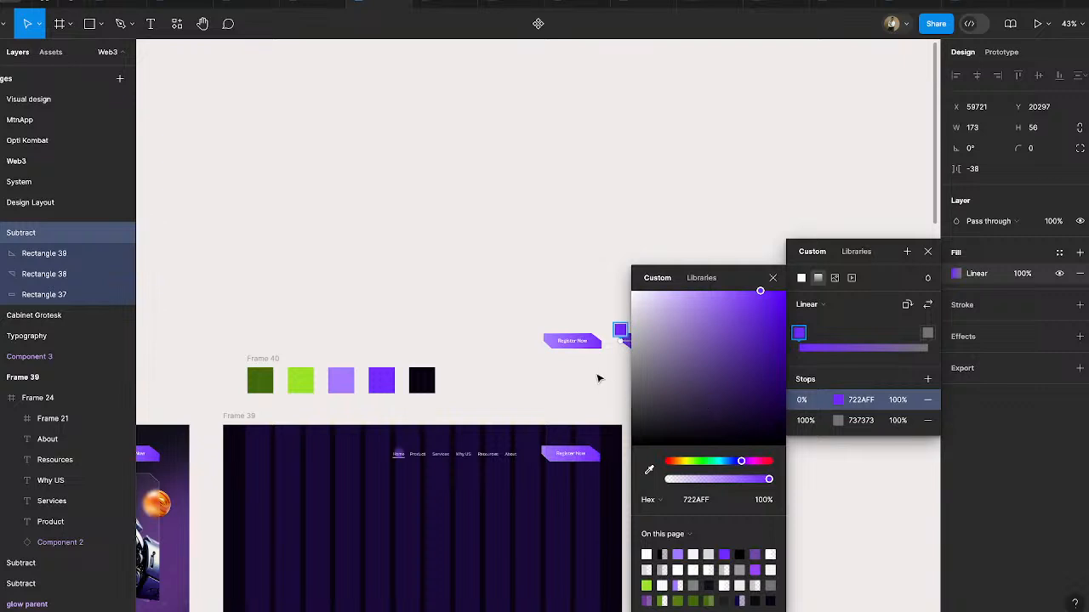
- Set the fill gradient's 100% stop to light purple A77AFF, sampled from the palette swatches
scroll(598, 379, "right", 2)
scroll(597, 379, "down", 1)
left_click(550, 301)
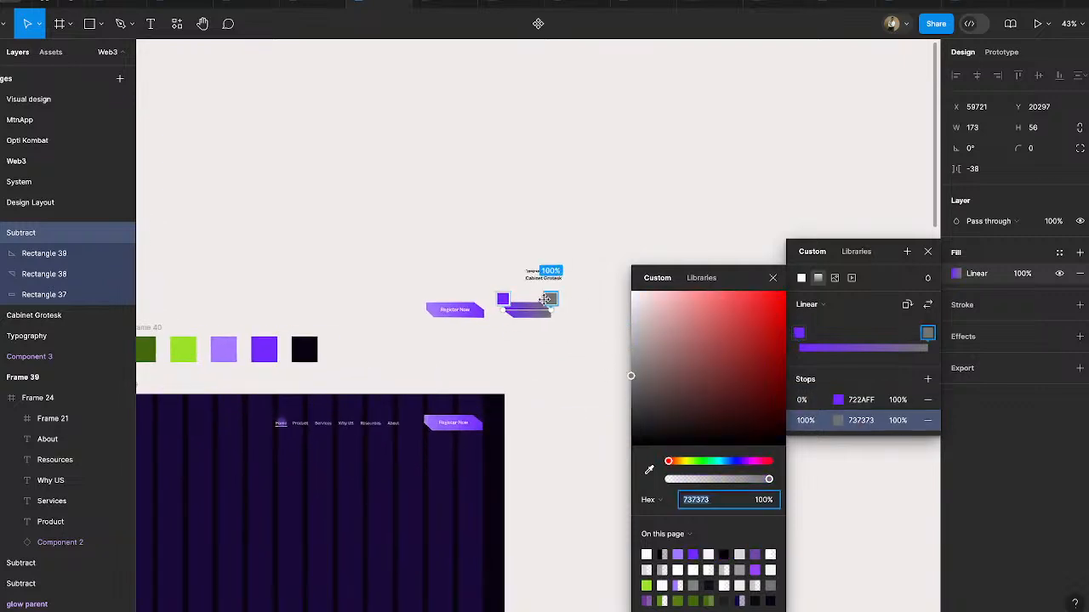
left_click(649, 470)
left_click(227, 347)
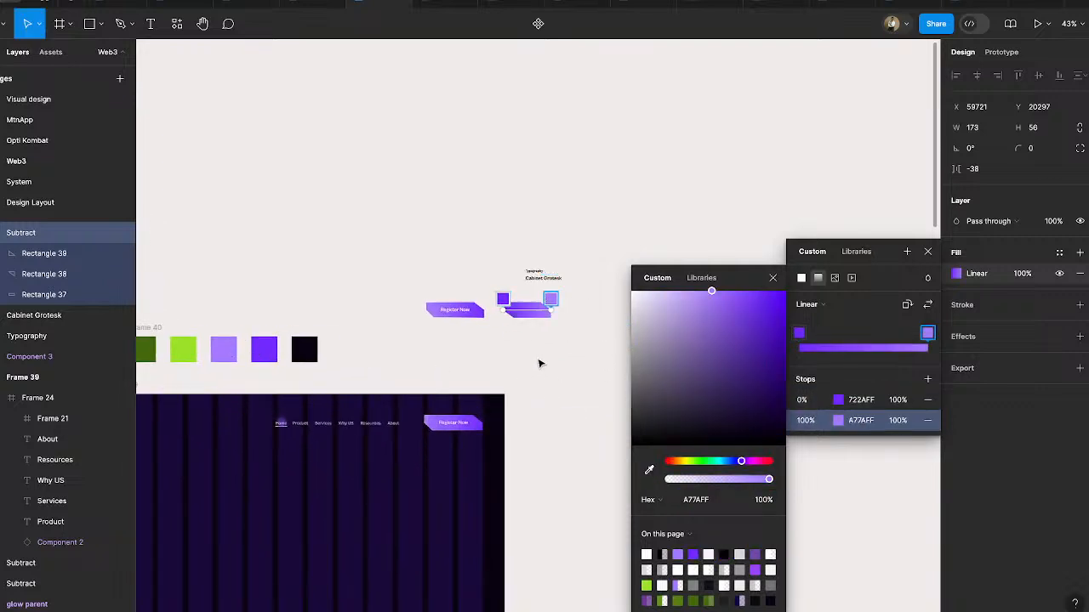
key("Escape")
scroll(469, 309, "up", 5)
left_click(627, 415)
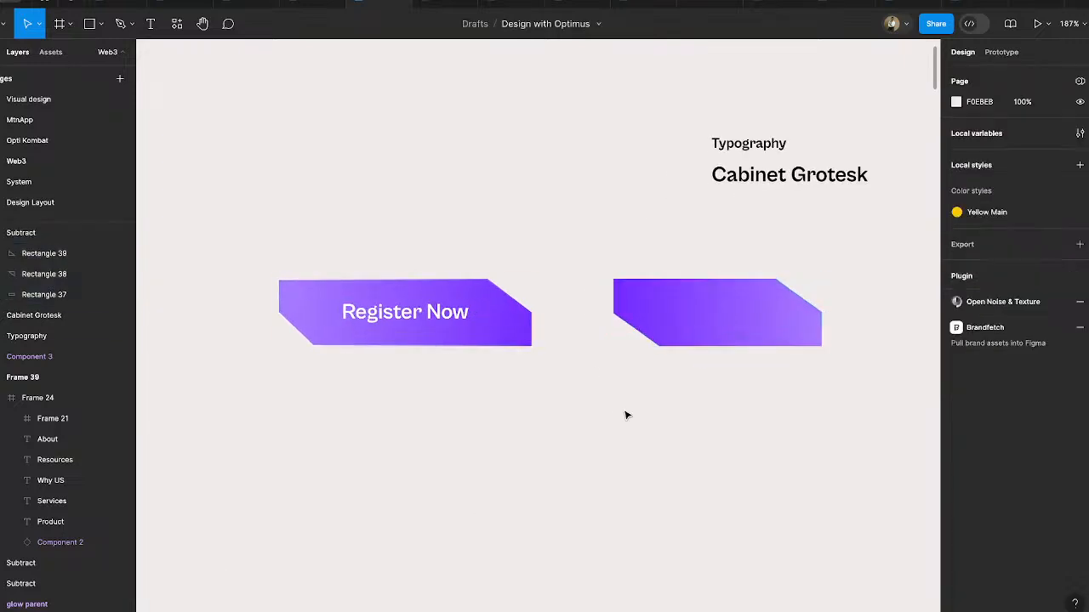
- Duplicate the Cabinet Grotesk label beneath the gradient shape and change the copy's text to "Button"
left_click(760, 179)
left_click_drag(760, 179, 687, 444)
double_click(686, 444)
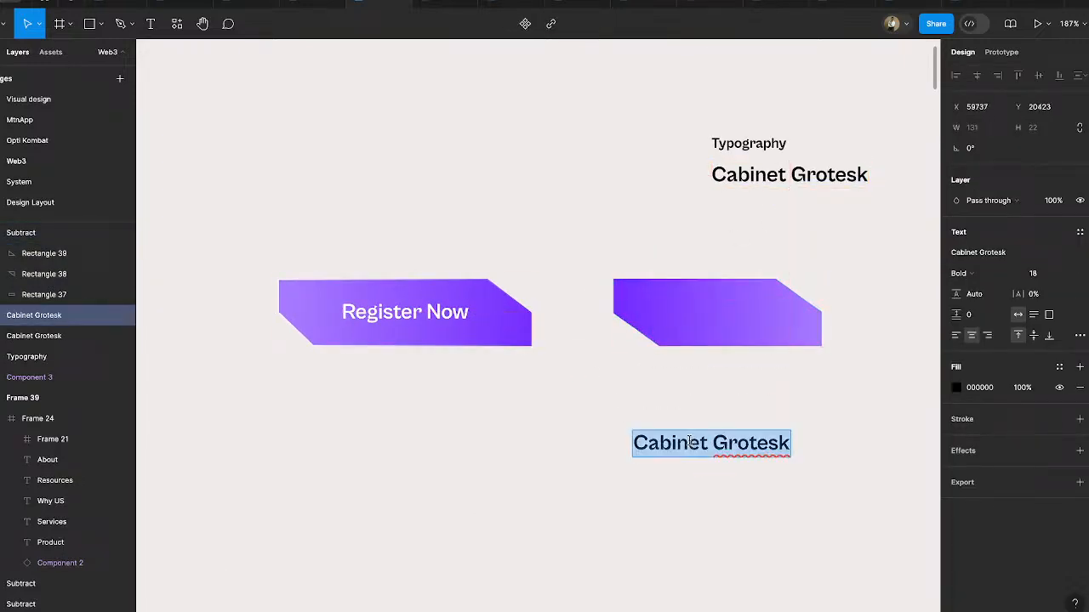
type("Reg")
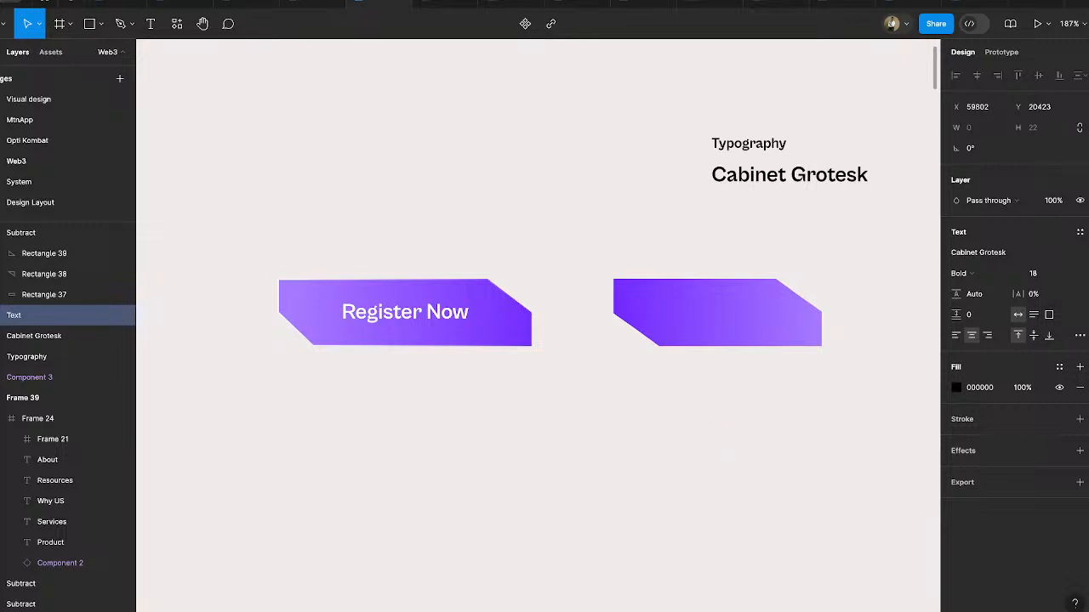
type("Button")
key("Escape")
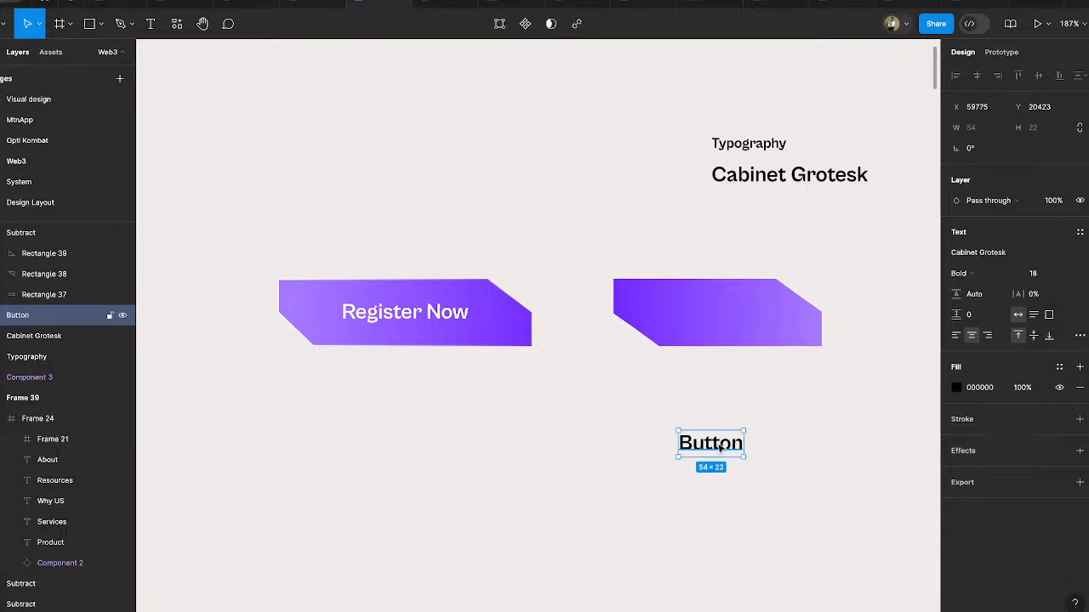
- Move the "Button" label onto the gradient shape and set its text colour to white FFFFFF
left_click_drag(720, 448, 720, 324)
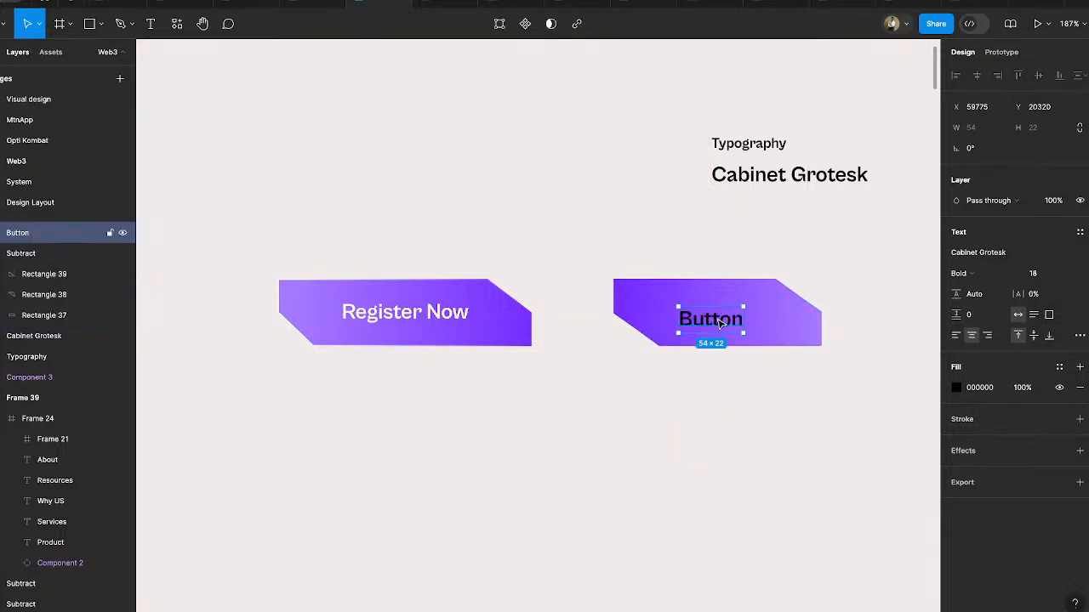
left_click(956, 387)
left_click_drag(884, 366, 730, 212)
left_click(730, 213)
left_click(681, 316)
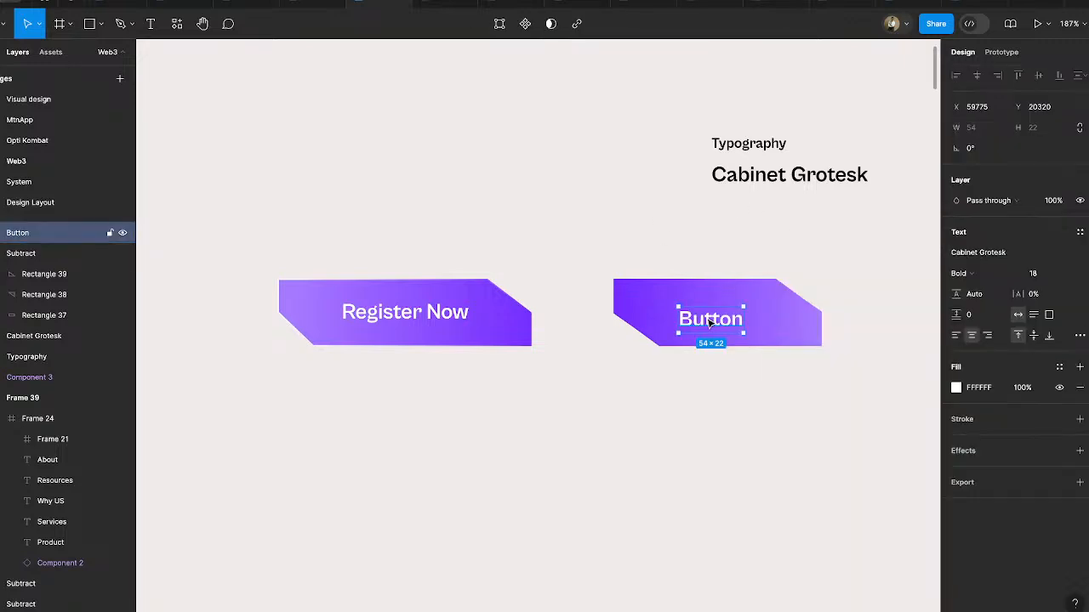
- Wrap the label and gradient shape in a frame, and centre the label horizontally and vertically inside it
left_click(777, 312, "shift")
right_click(777, 312)
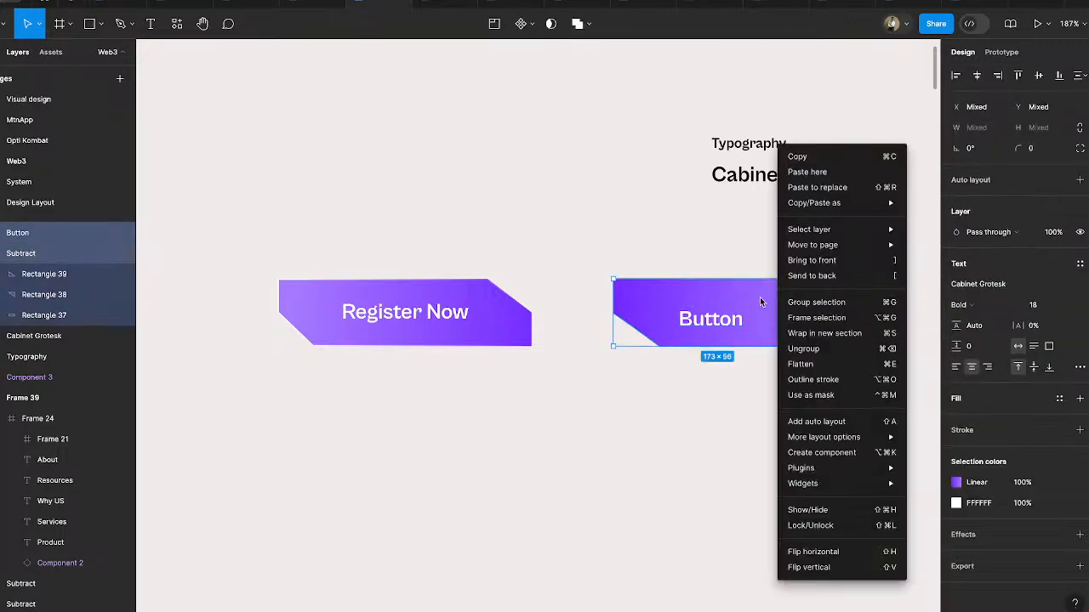
left_click(815, 318)
left_click(713, 332)
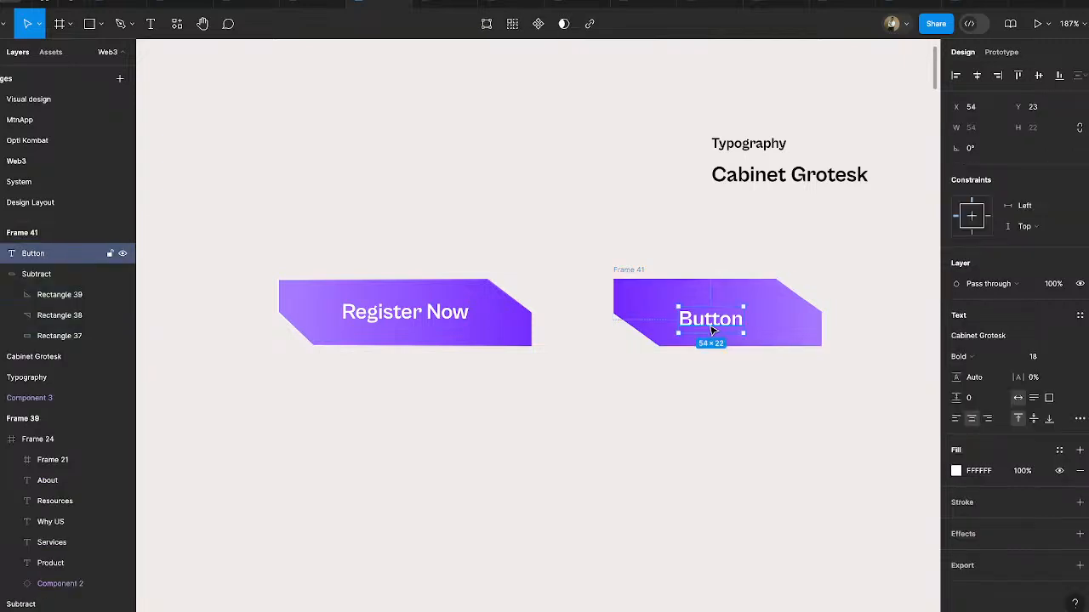
left_click(977, 76)
left_click(1037, 76)
left_click(753, 405)
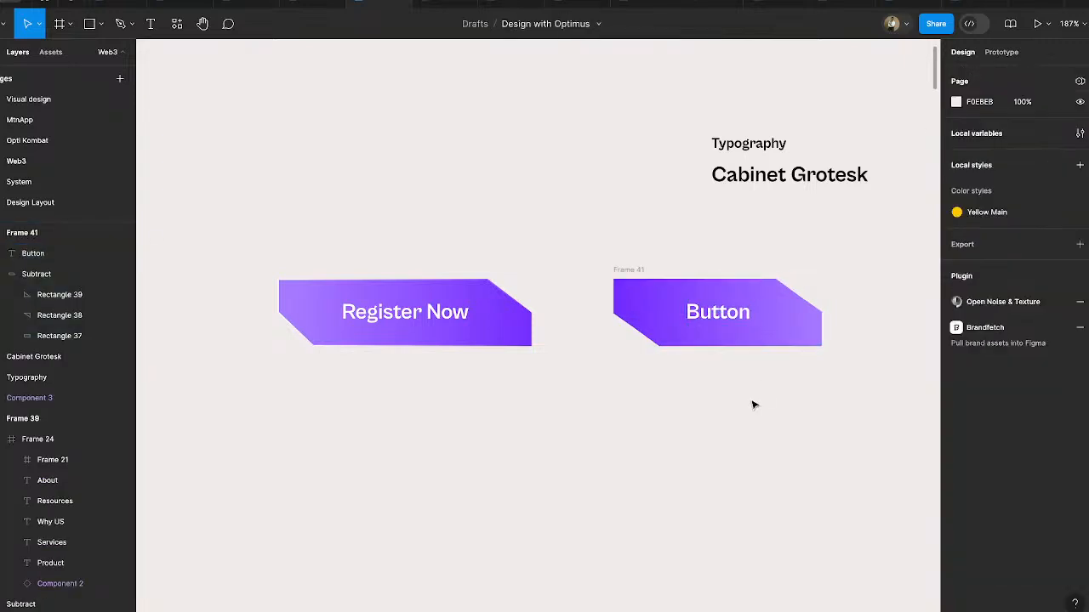
- Place a duplicate of the framed button directly below the original with a gap of about 45 px
left_click(634, 274)
left_click_drag(636, 274, 646, 394)
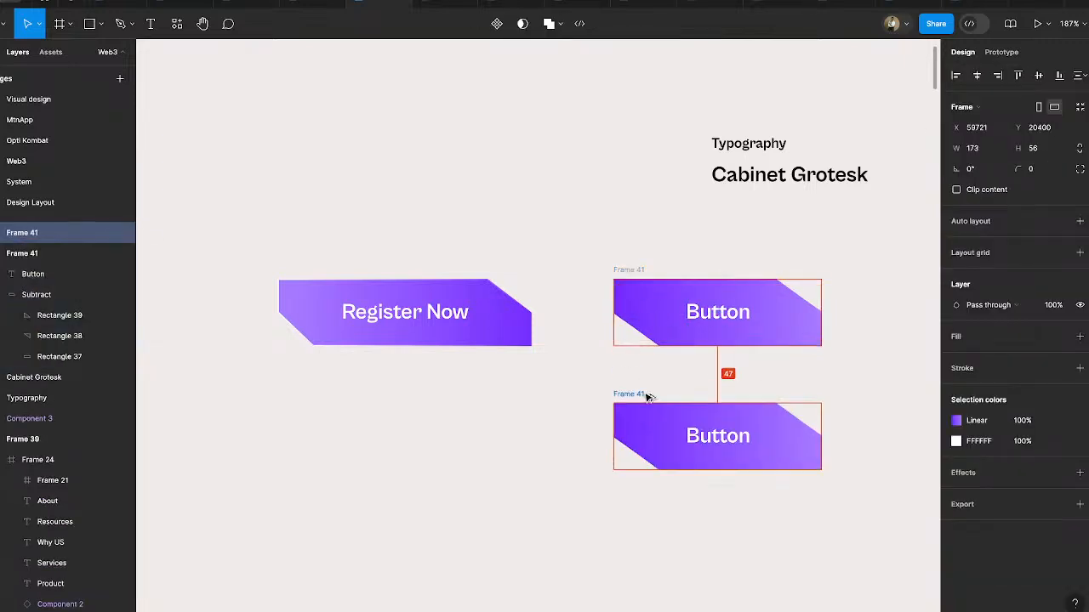
double_click(809, 448)
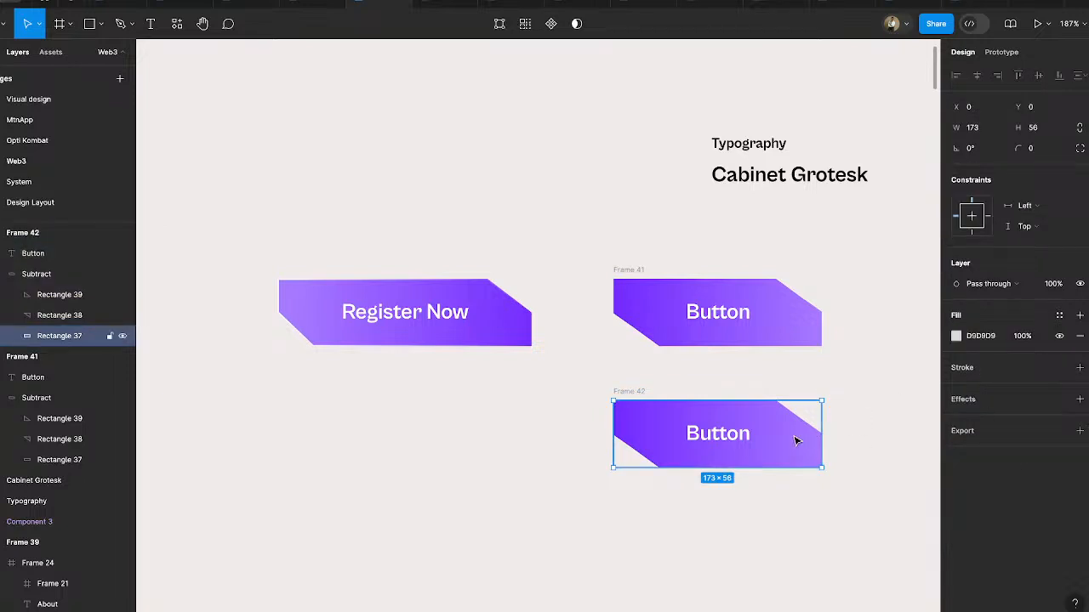
left_click(768, 508)
- Remove the duplicate button shape's fill and give it a 1 px inside stroke with a linear gradient
left_click(779, 444)
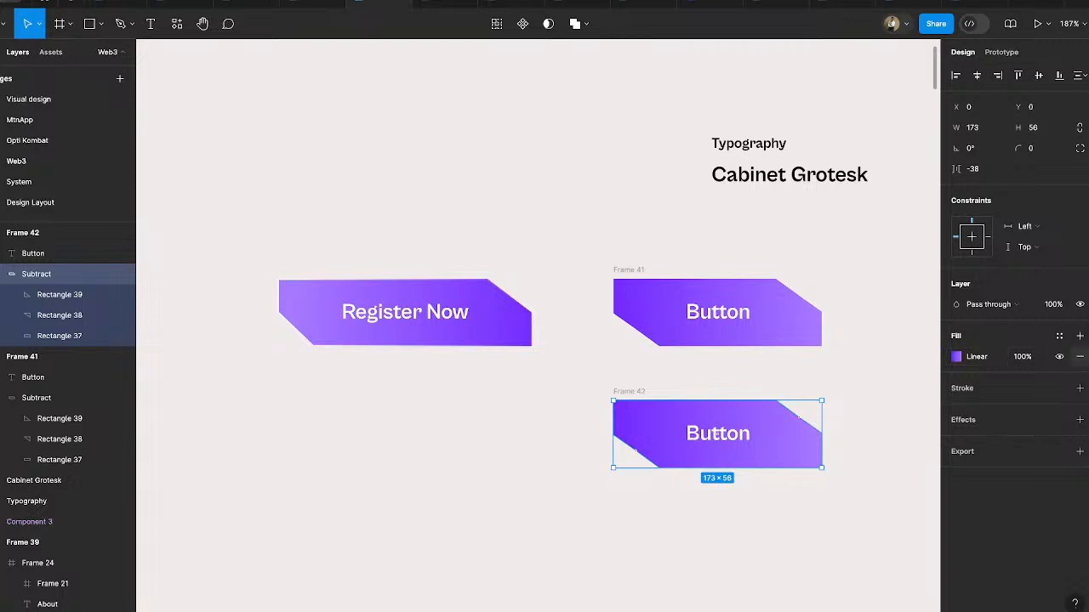
left_click(1079, 356)
left_click(975, 370)
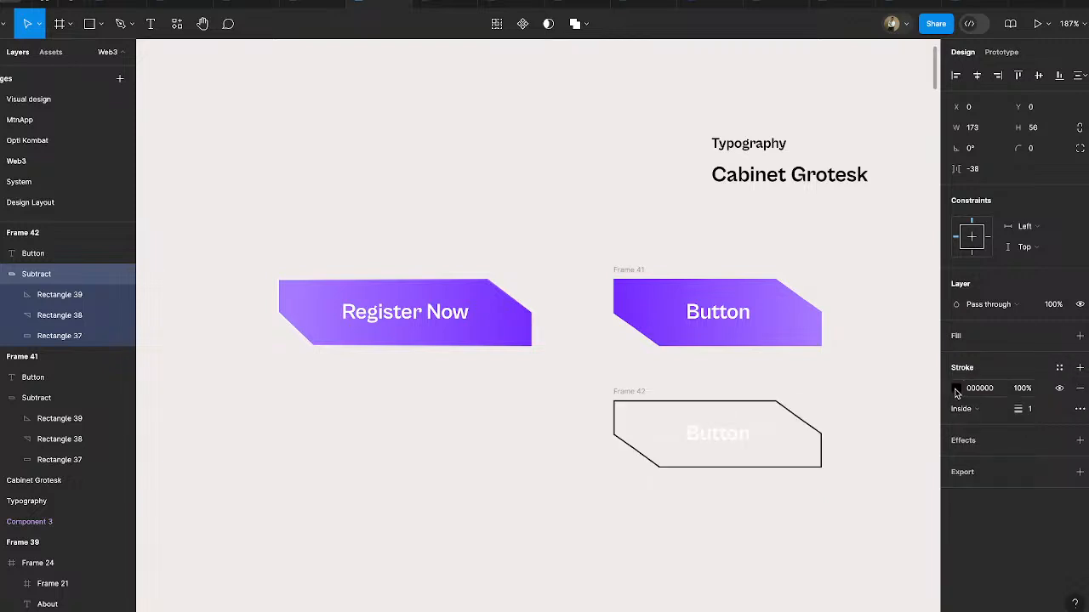
left_click(955, 388)
left_click(818, 278)
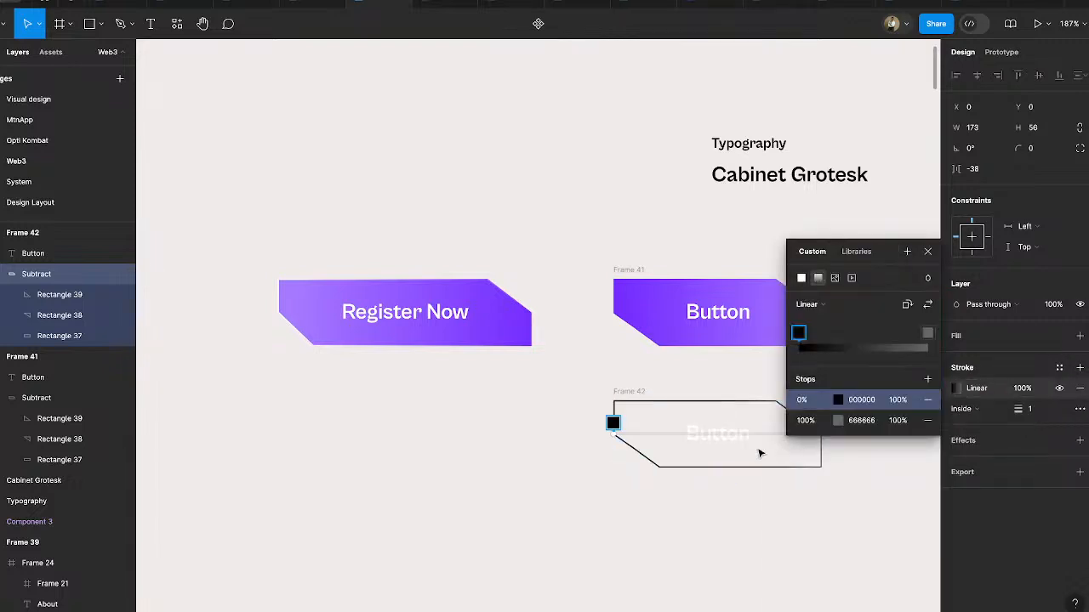
- Sample the filled button's ends for the stroke gradient, using 732BFF at 0% and A678FF at 100%
left_click(838, 401)
left_click(649, 470)
scroll(521, 404, "right", 5)
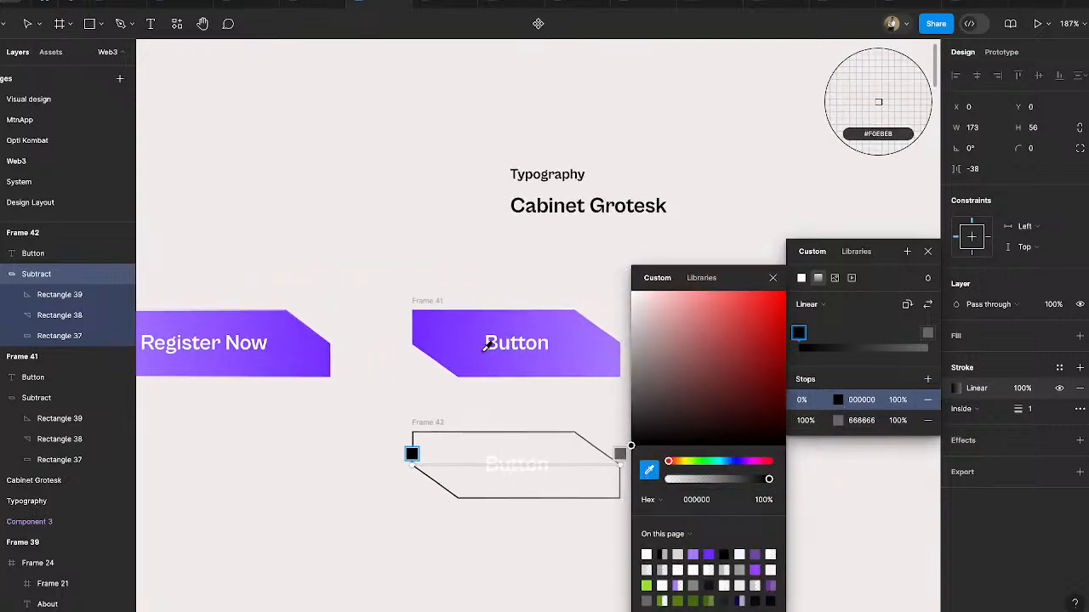
left_click(418, 320)
left_click(619, 454)
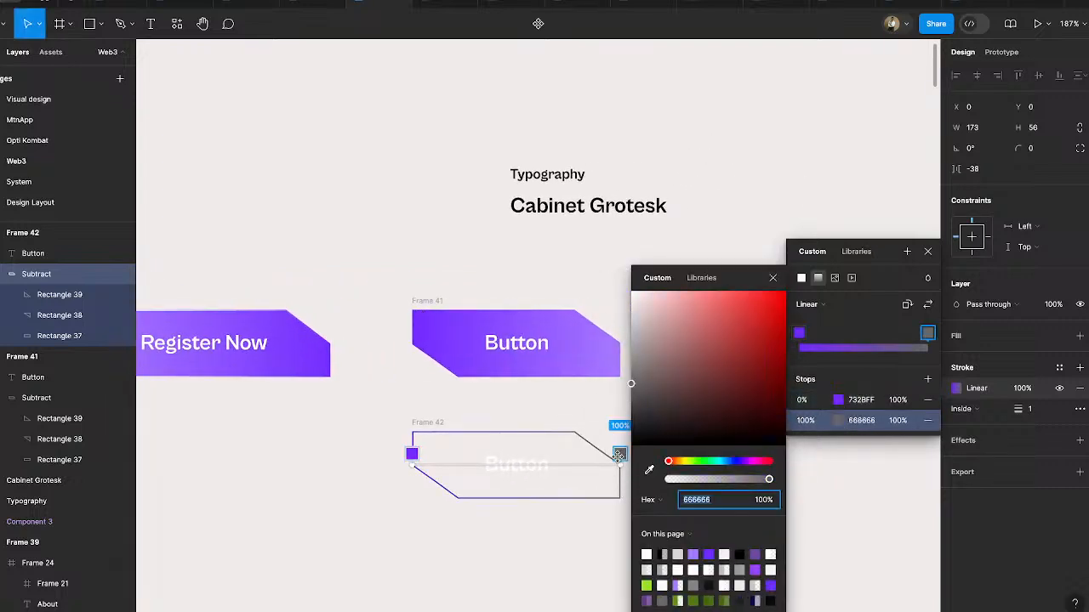
left_click(649, 469)
left_click(615, 361)
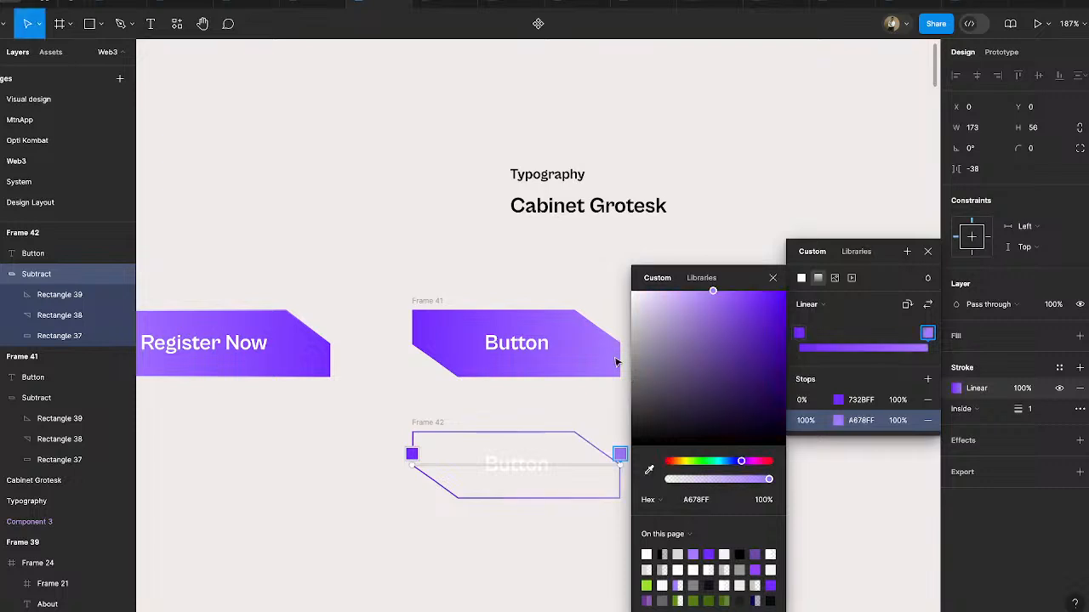
left_click(615, 549)
left_click(746, 517)
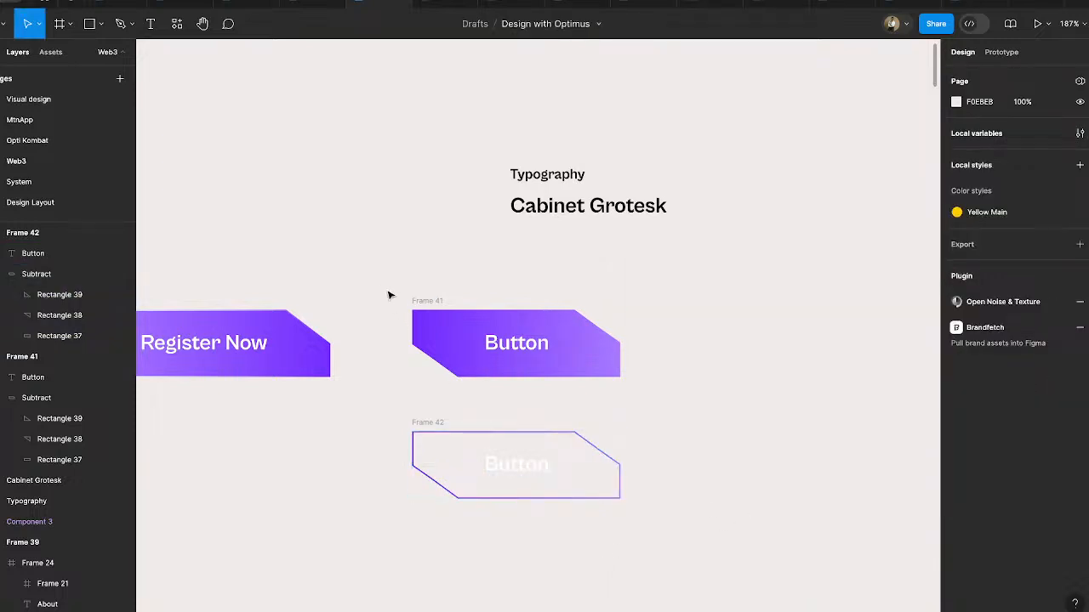
- Combine the filled and outlined button frames into one component set
left_click_drag(381, 275, 711, 539)
left_click(518, 24)
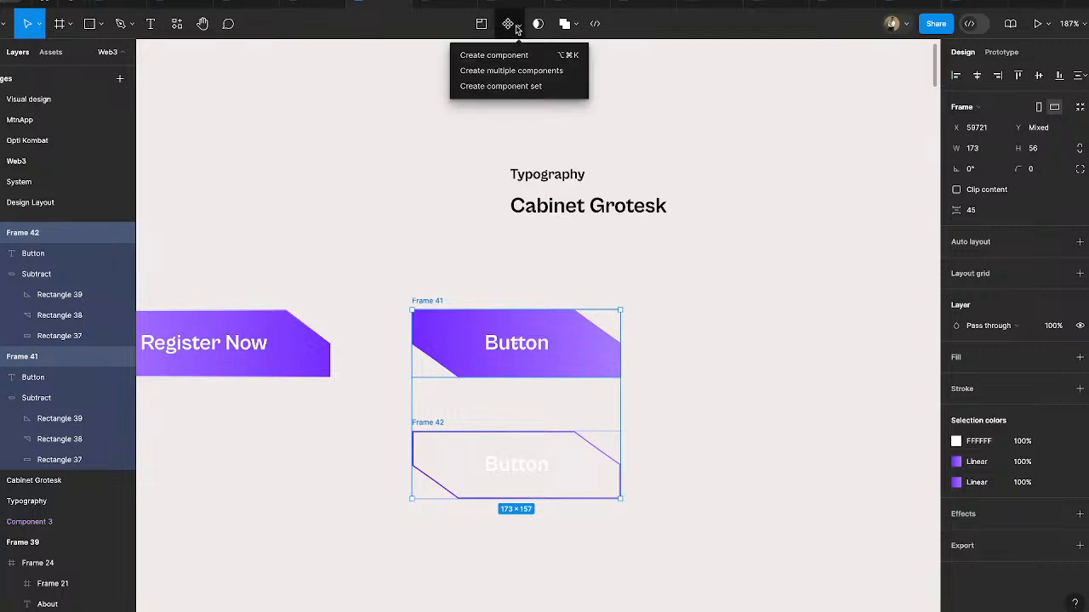
left_click(514, 89)
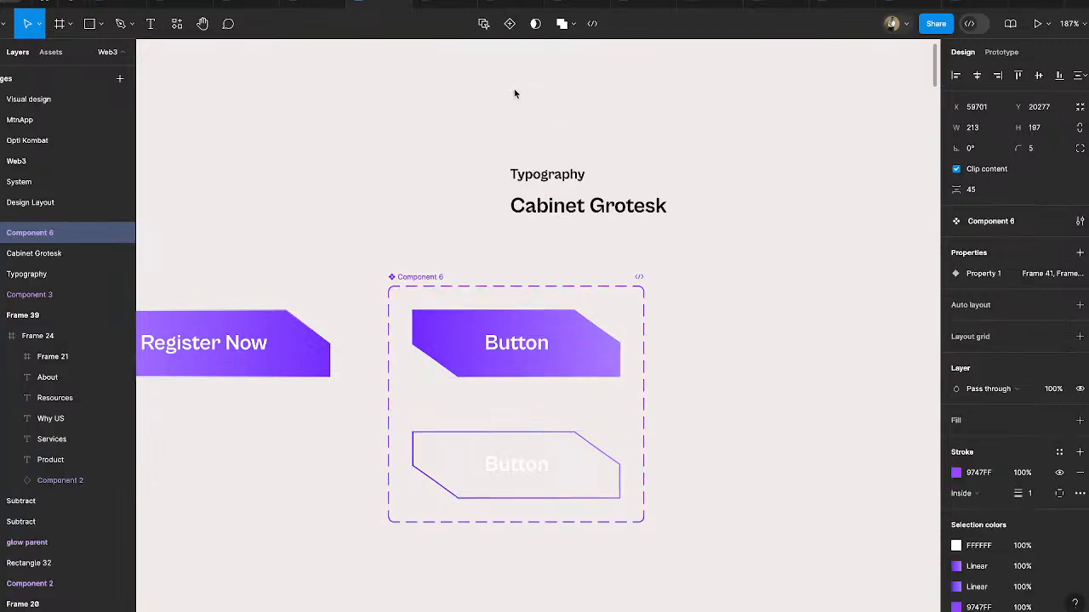
- Name the filled button variant "Priamry" and the outlined variant "Secondary" in Property 1
left_click(573, 342)
left_click(1034, 294)
type("Priamry")
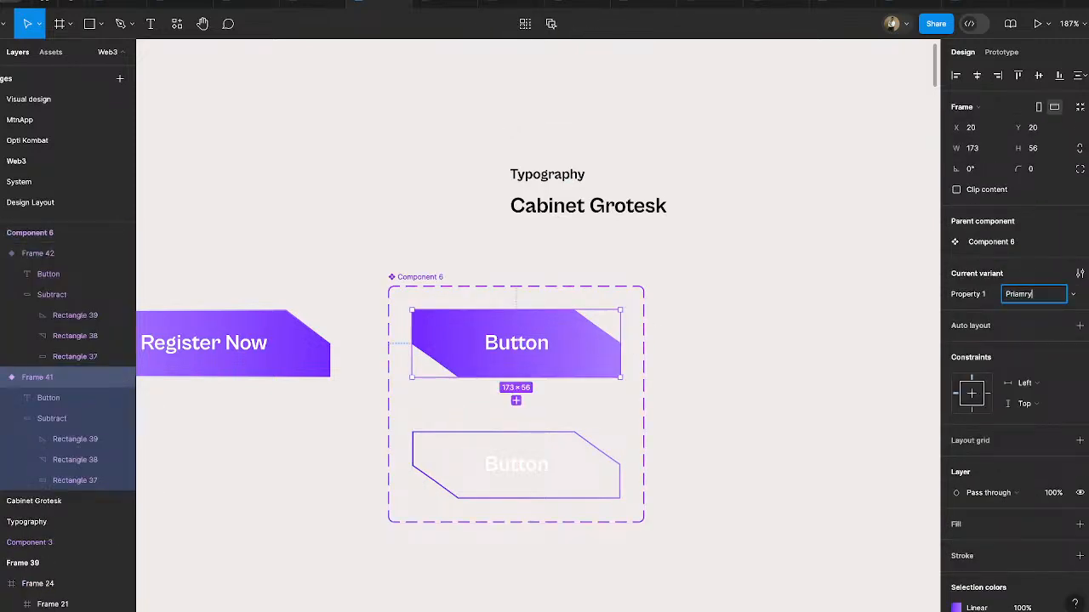
key("Return")
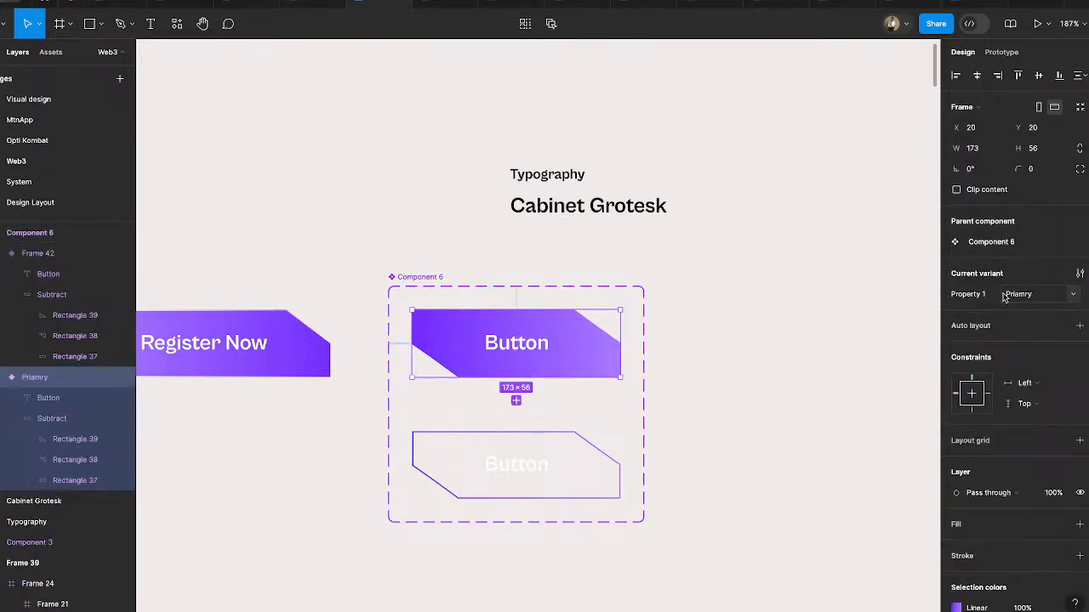
left_click(510, 479)
left_click(1012, 297)
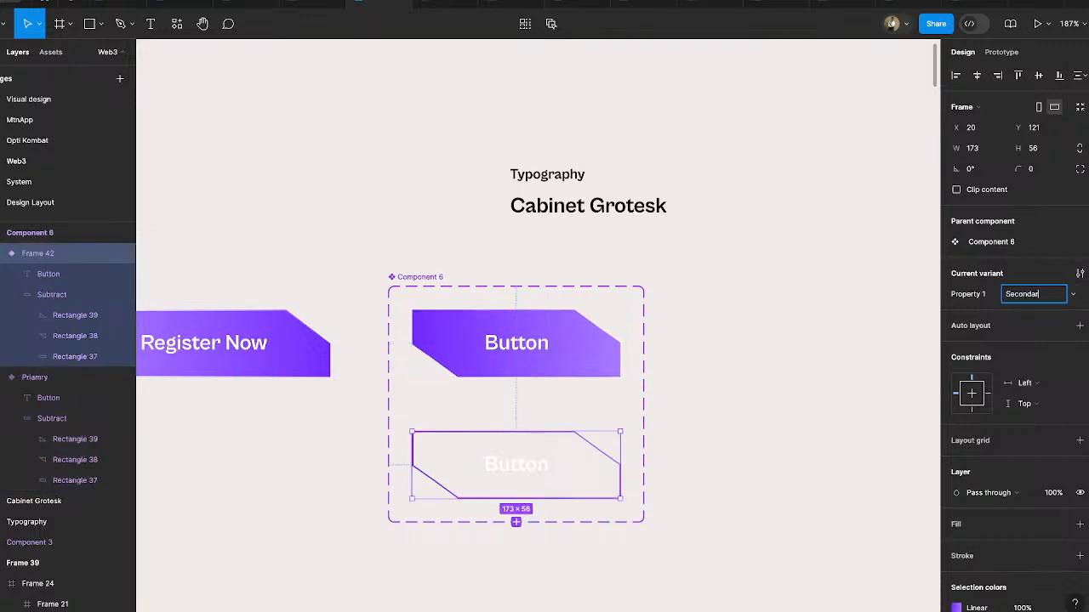
type("Secondary")
key("Return")
left_click(719, 450)
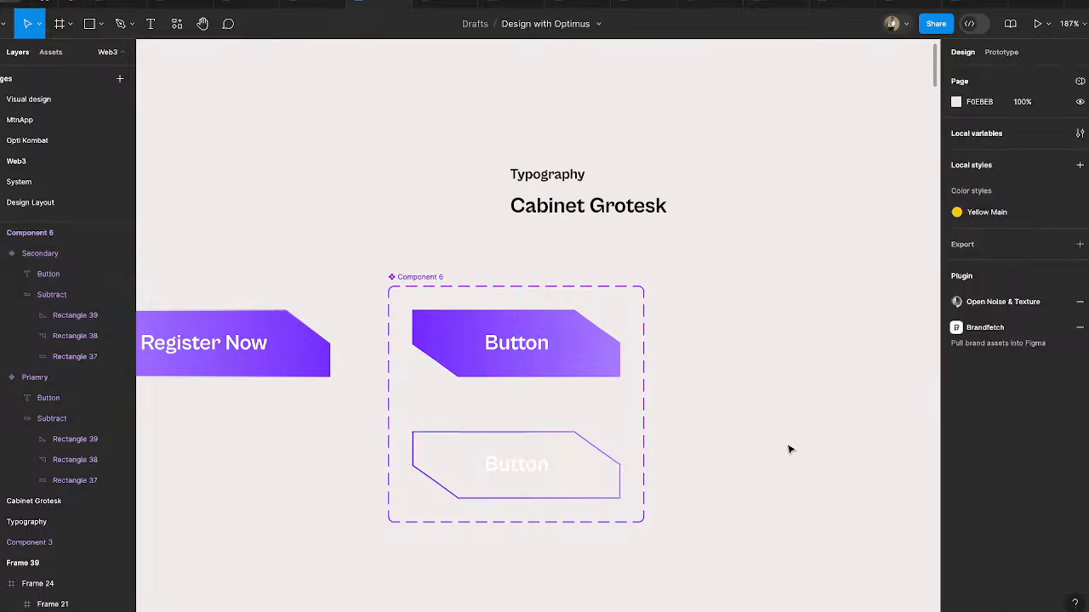
- Try deleting the Register Now button from the navigation bar in Frame 39, and undo the deletion
scroll(783, 418, "down", 5)
scroll(783, 417, "down", 4)
scroll(783, 393, "down", 4)
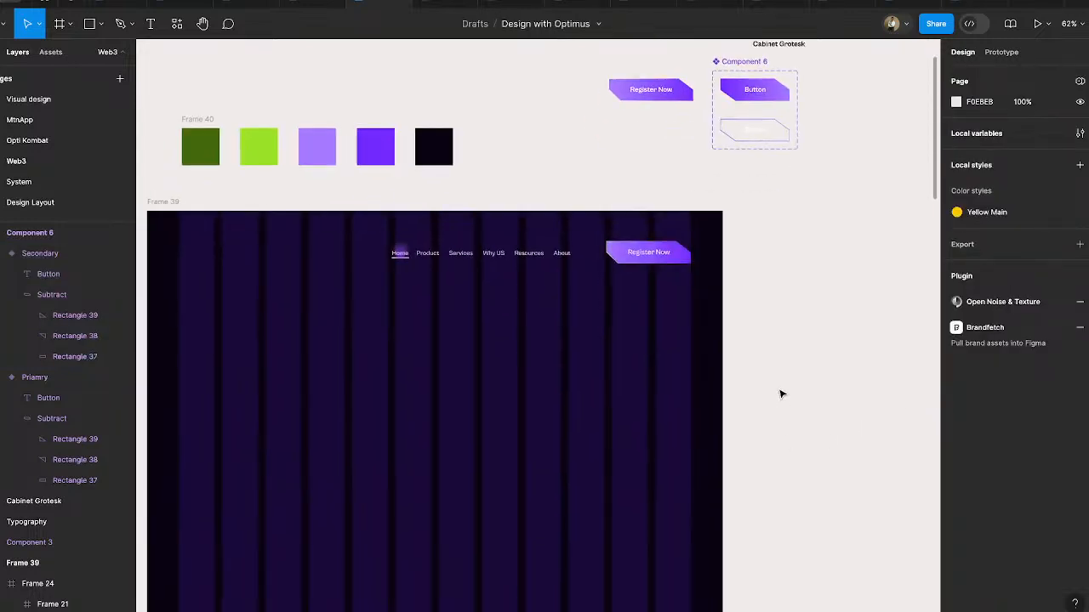
left_click(627, 259)
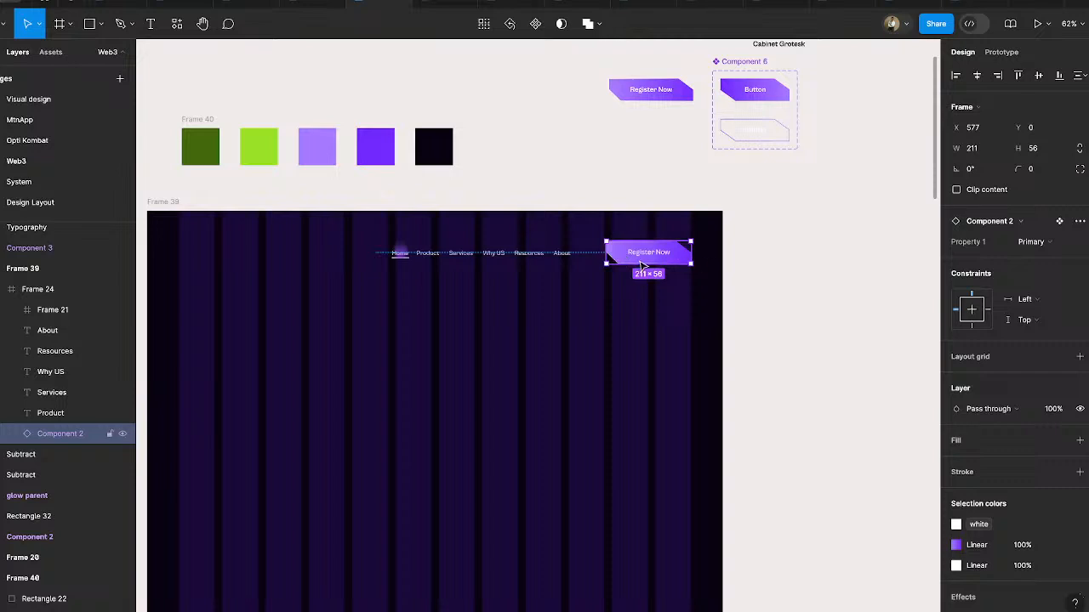
key("Delete")
key("super+z")
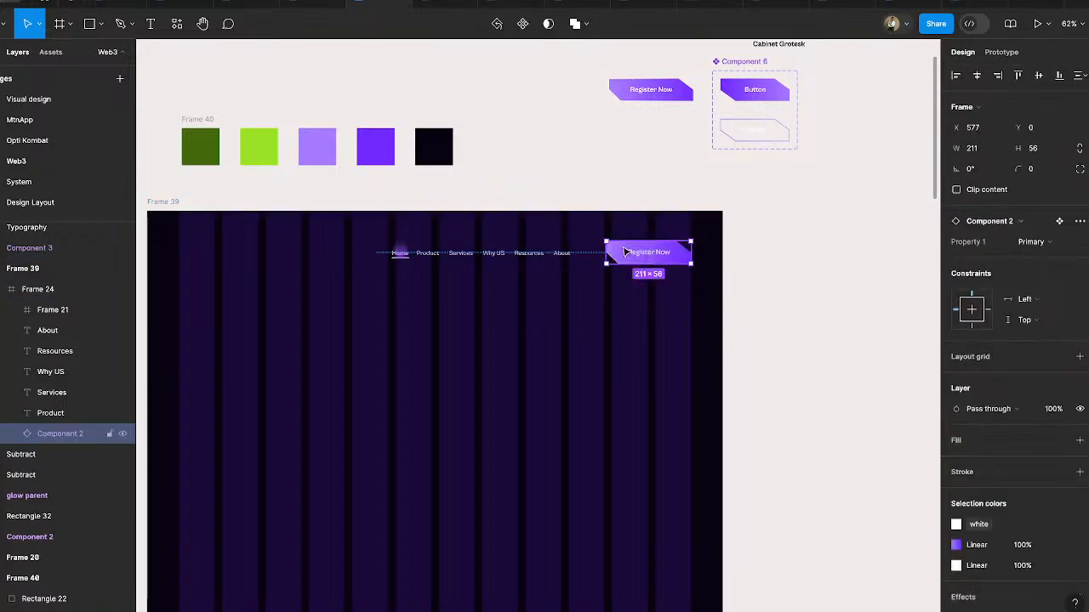
- Ungroup the navigation bar frame in Frame 39 and delete its old Register Now button
left_click(561, 251)
right_click(546, 247)
left_click(586, 333)
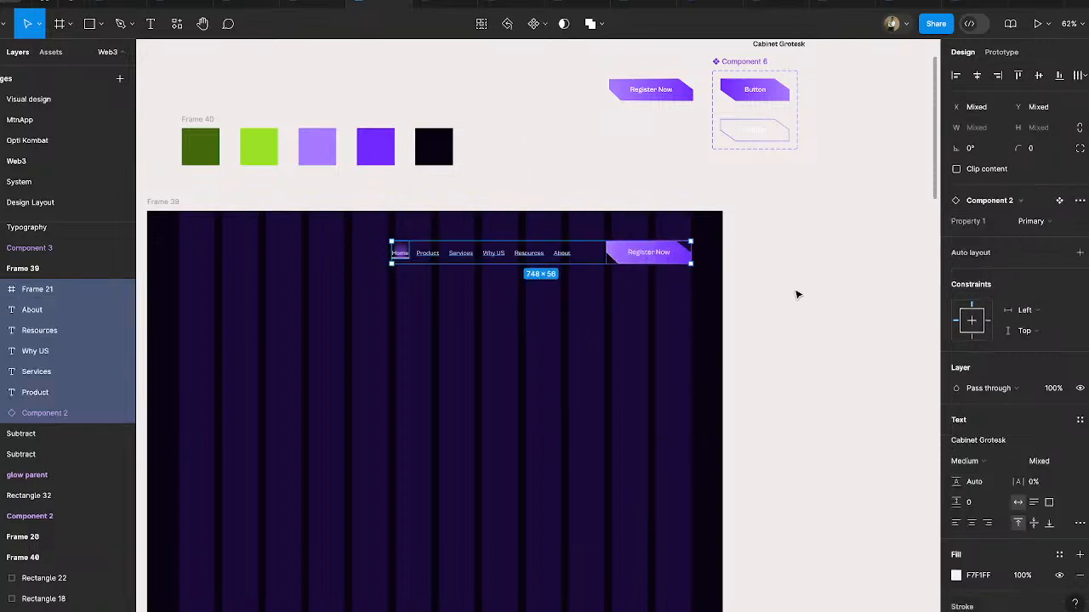
left_click(795, 294)
left_click(655, 252)
key("Delete")
- Place an instance of the filled button variant at the end of the navigation bar and label it "Register Now"
left_click(754, 90)
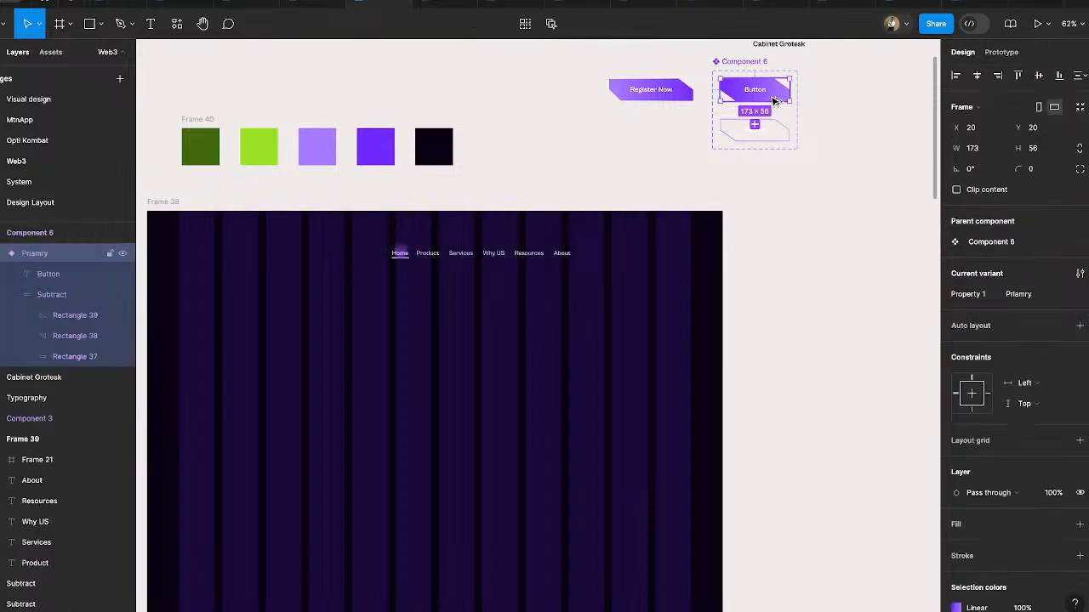
left_click_drag(754, 90, 675, 264)
double_click(659, 257)
double_click(657, 258)
type("Re")
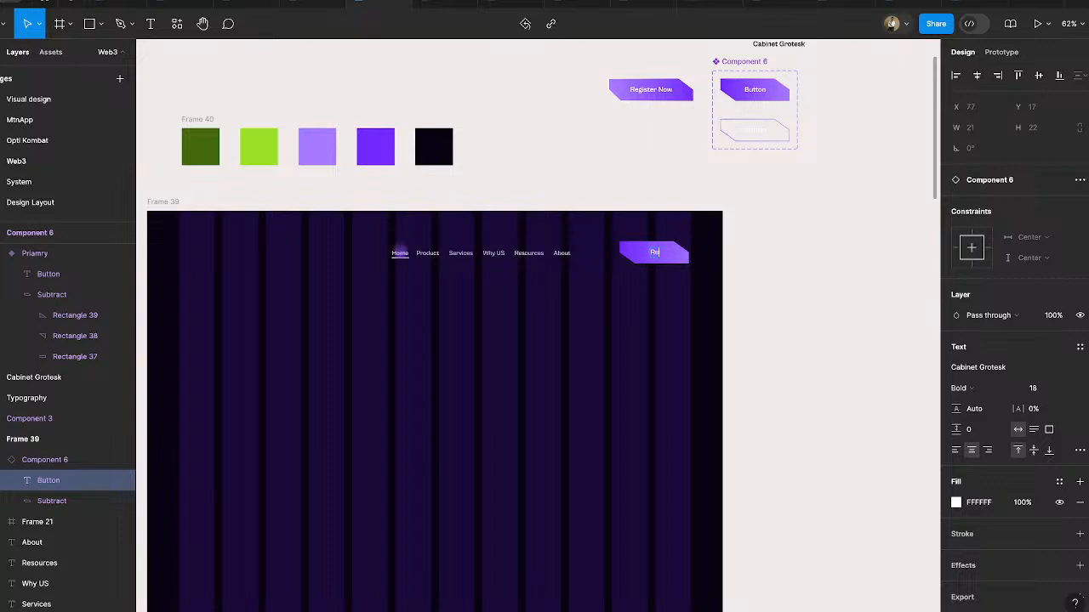
type("gister Now")
left_click(822, 307)
left_click(653, 252)
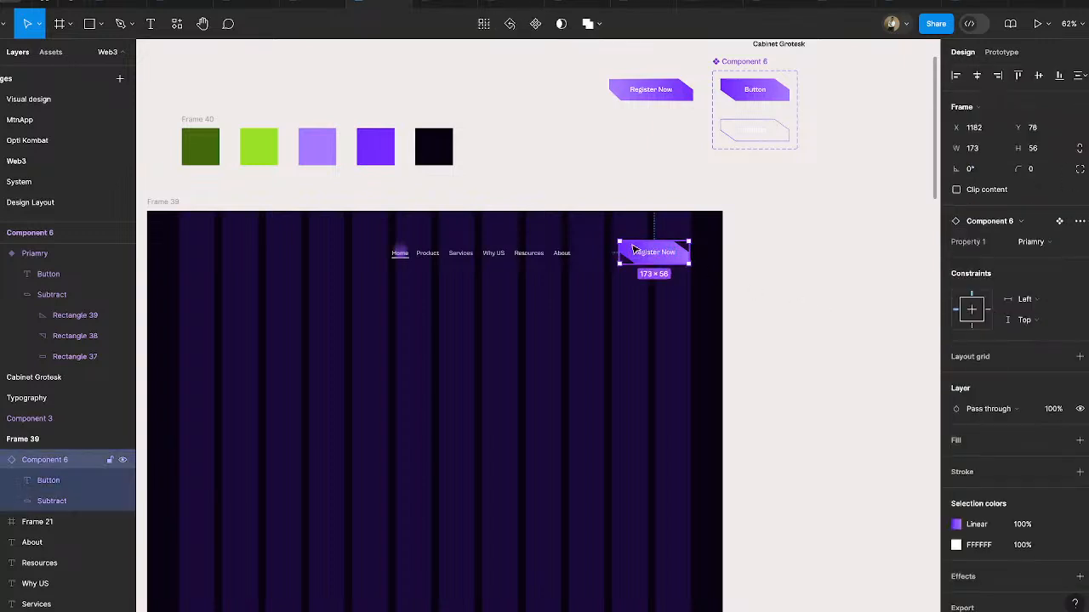
left_click(813, 243)
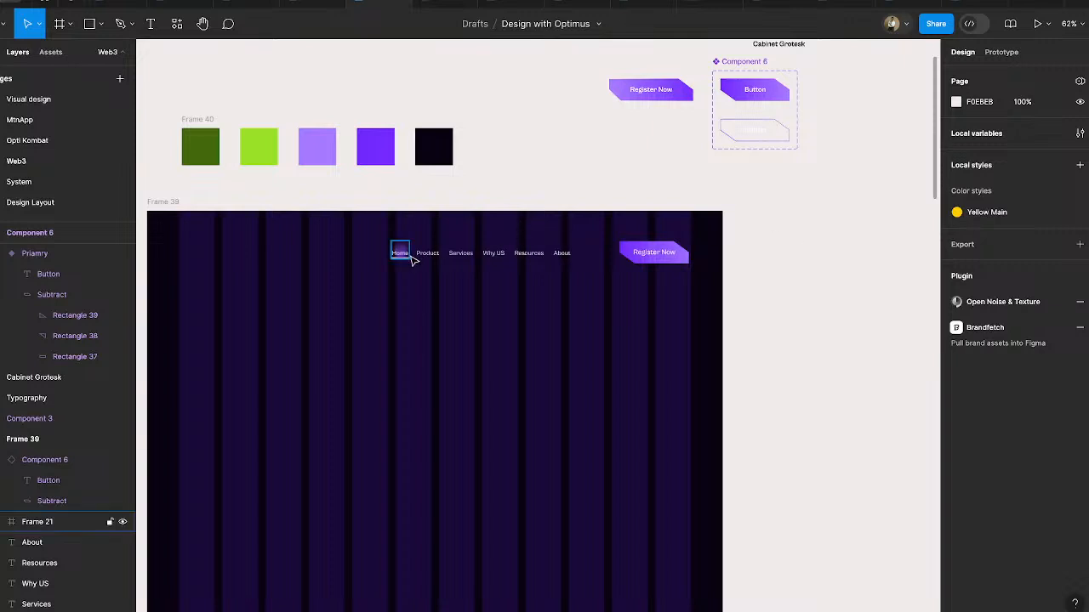
scroll(399, 255, "up", 5, "ctrl")
left_click(389, 262)
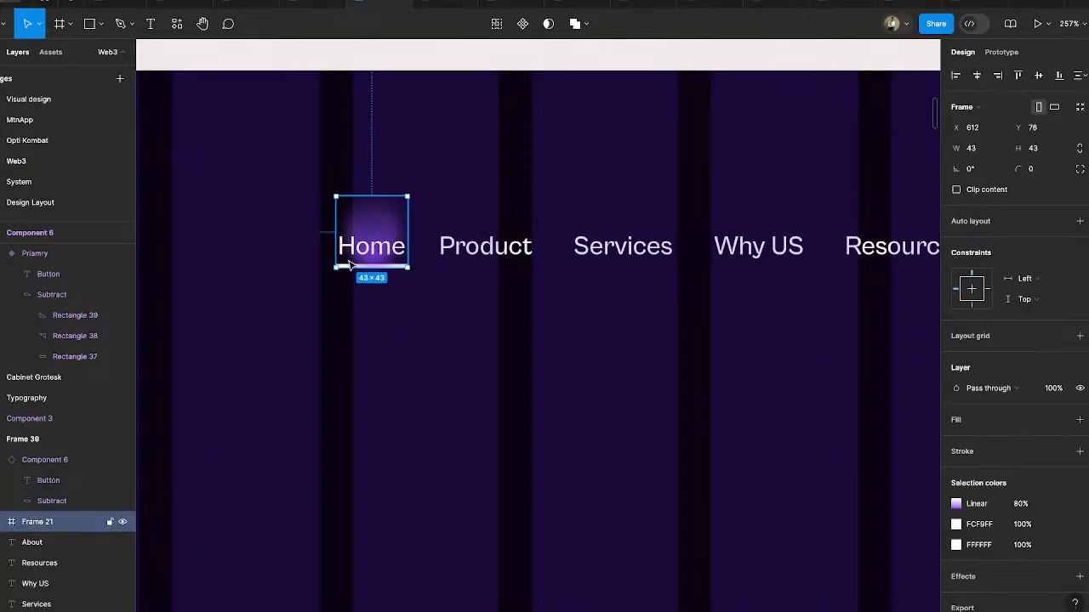
scroll(350, 265, "down", 3, "ctrl")
scroll(352, 263, "up", 2, "ctrl")
scroll(396, 292, "up", 3)
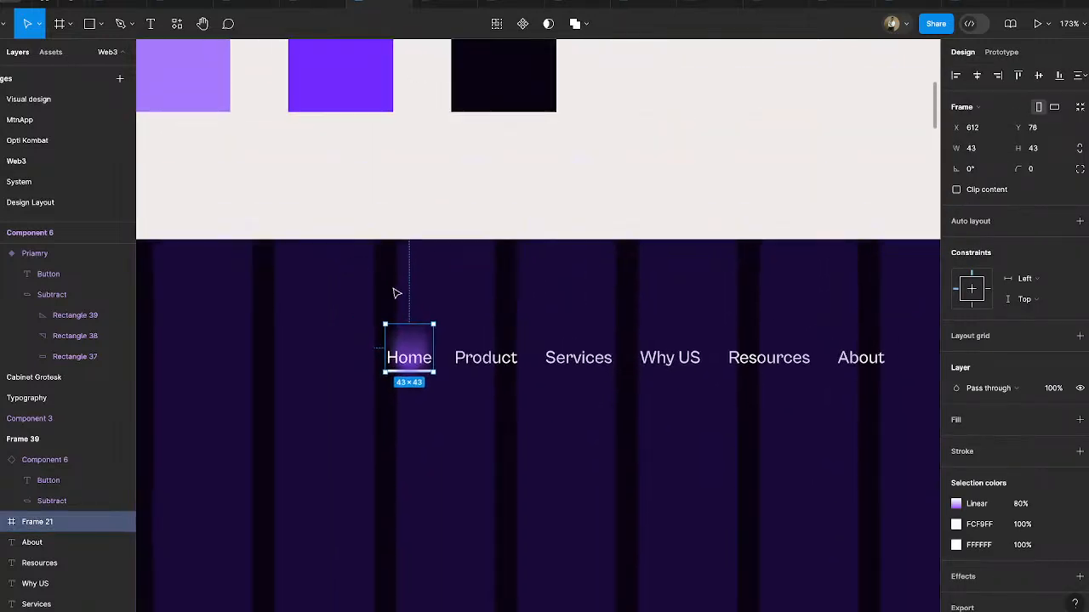
scroll(419, 311, "up", 1)
left_click(435, 314)
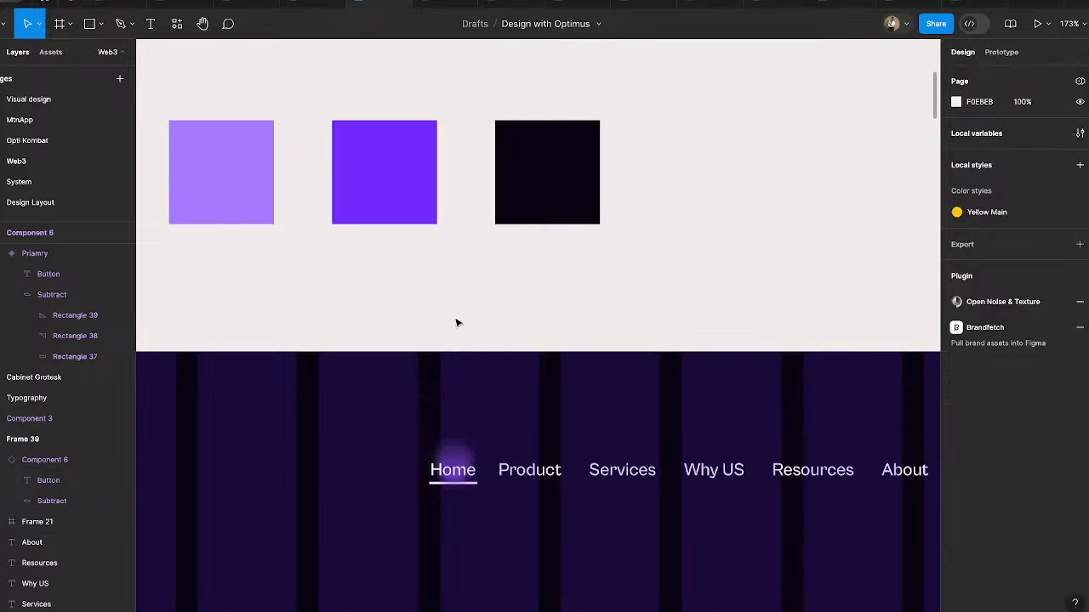
- Hide Frame 39's 12-column layout grid and move the Frame 40 palette farther above it, aligned with Frame 39's left edge
scroll(485, 347, "down", 10, "ctrl")
left_click(361, 335)
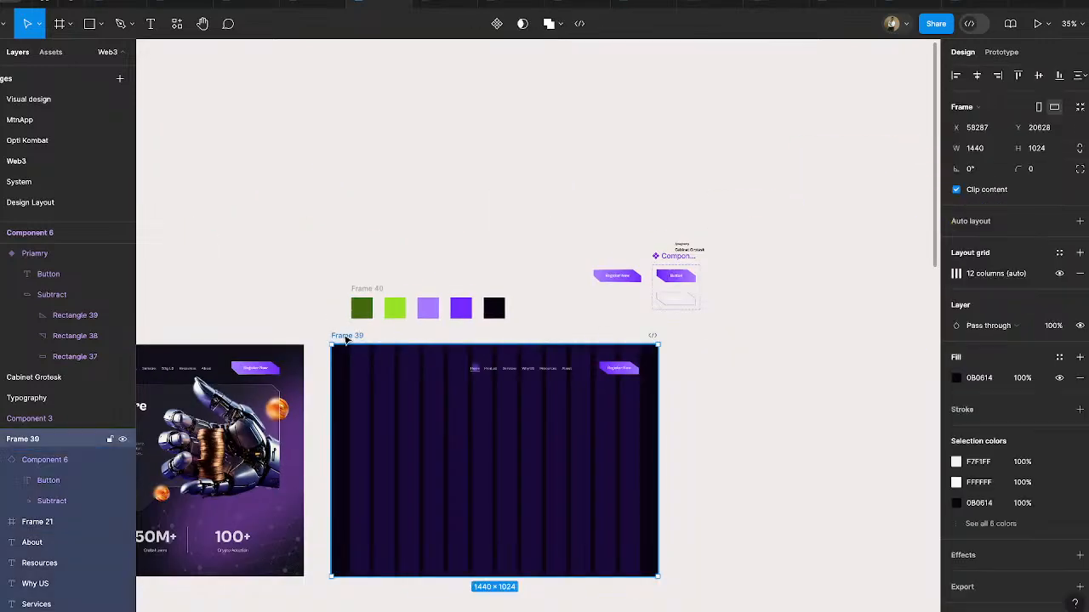
left_click(1059, 273)
scroll(549, 420, "up", 4, "ctrl")
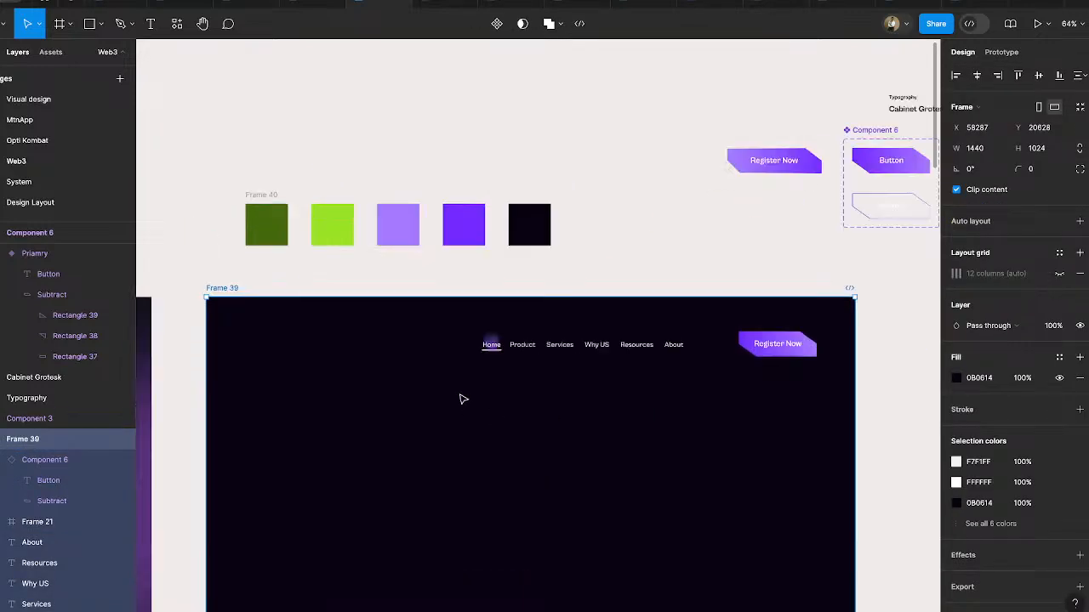
scroll(462, 397, "down", 3, "ctrl")
left_click_drag(355, 270, 331, 226)
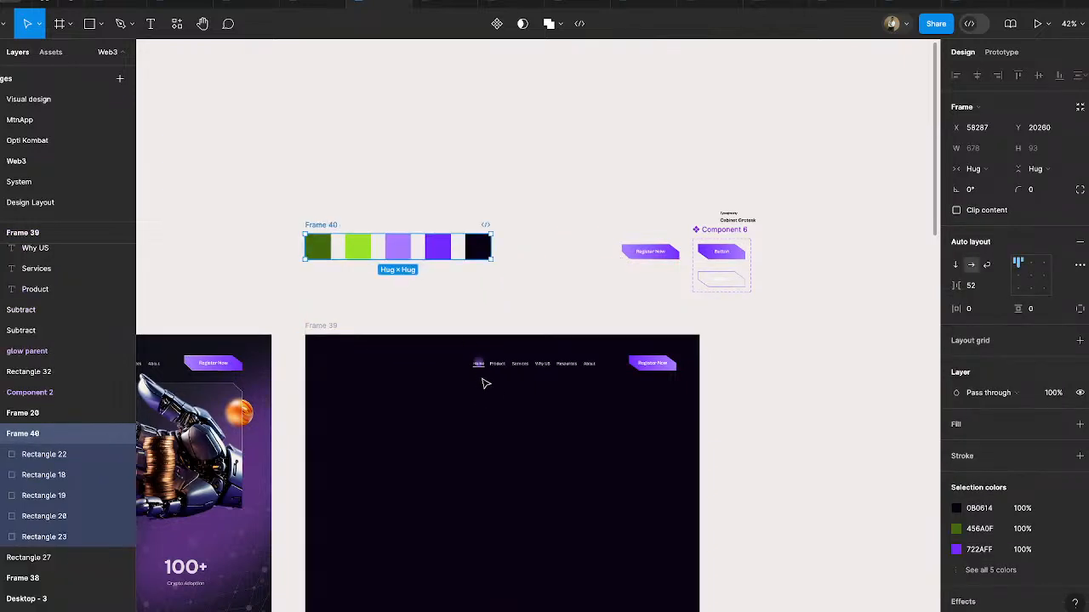
- Place a copy of the Home navigation item on the empty canvas above Frame 39
scroll(482, 384, "up", 5, "ctrl")
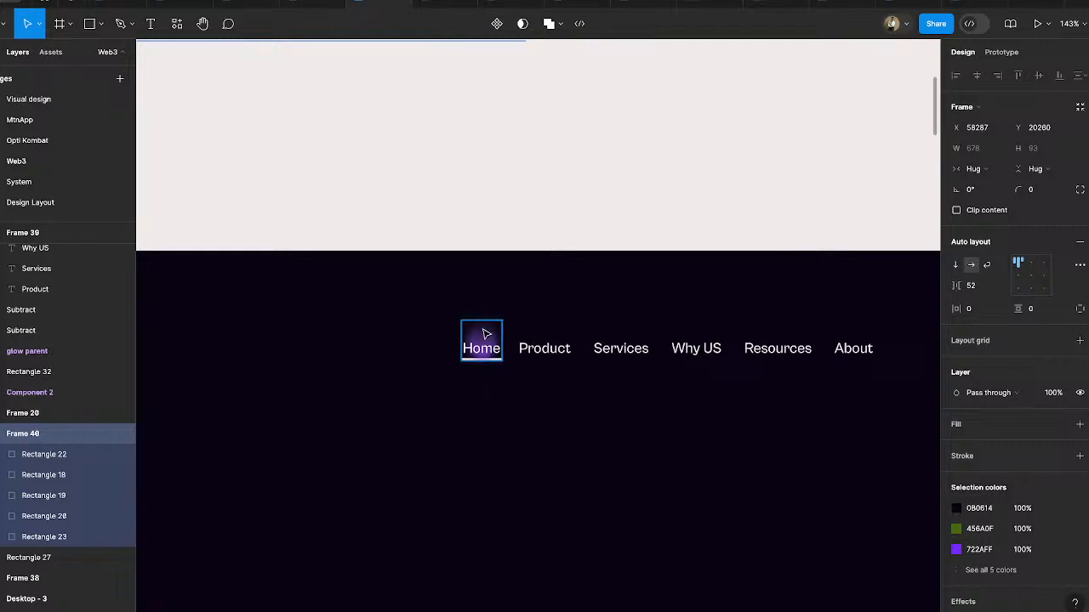
right_click(483, 335)
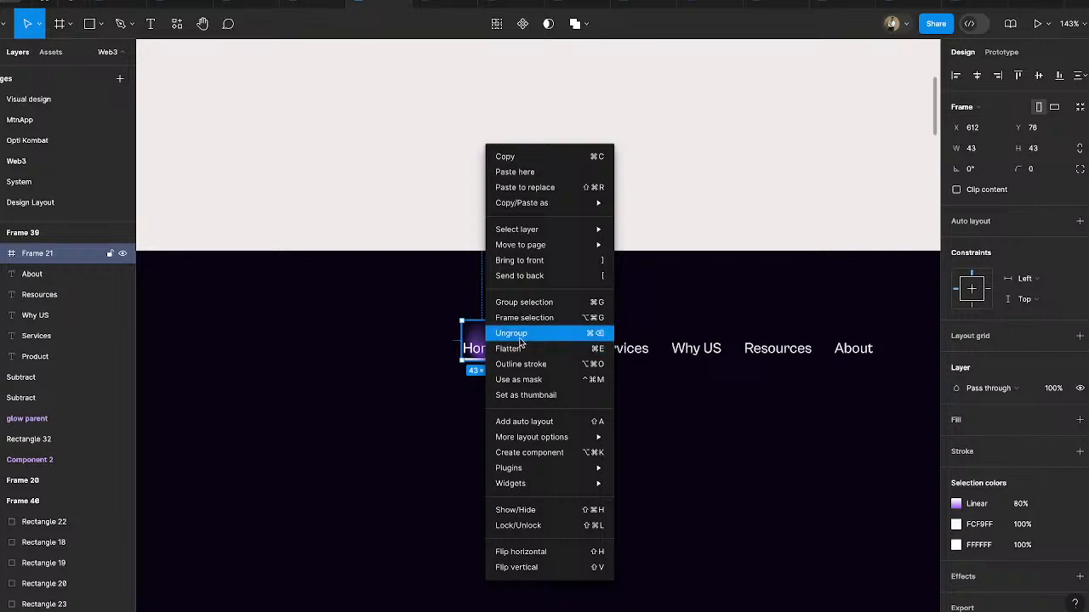
left_click(422, 311)
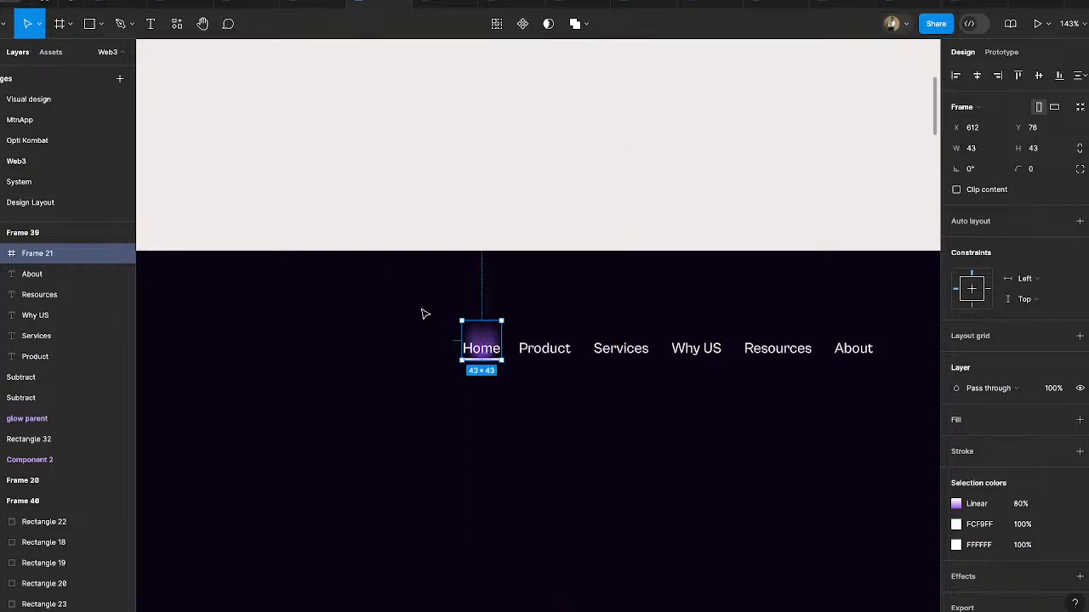
left_click_drag(481, 345, 574, 166)
left_click(630, 155)
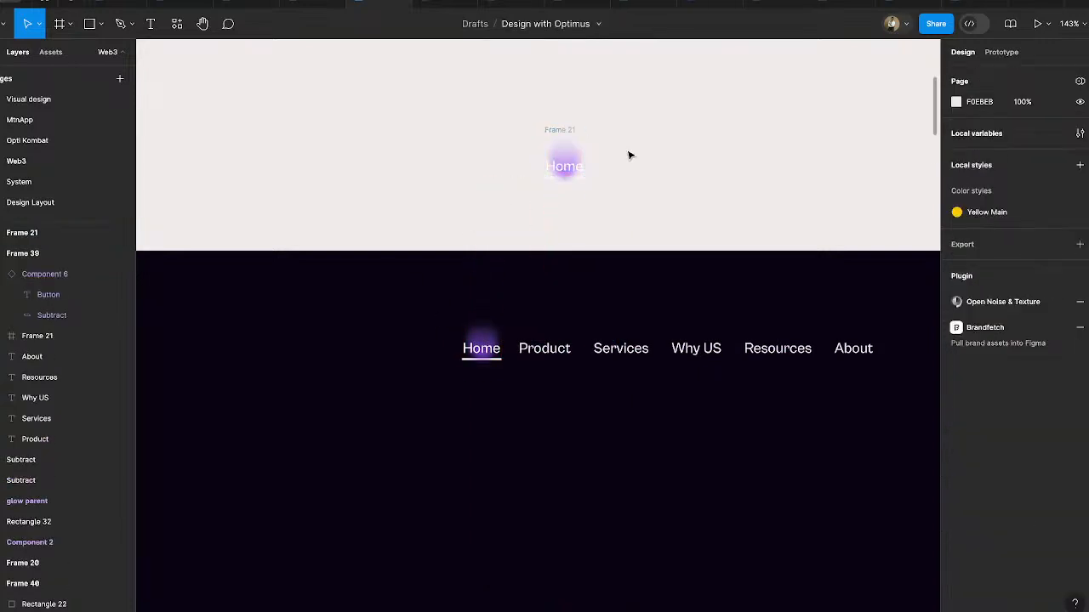
- Ungroup the copied Home item above Frame 39 into its separate text, ellipse and underline layers
scroll(590, 130, "up", 5)
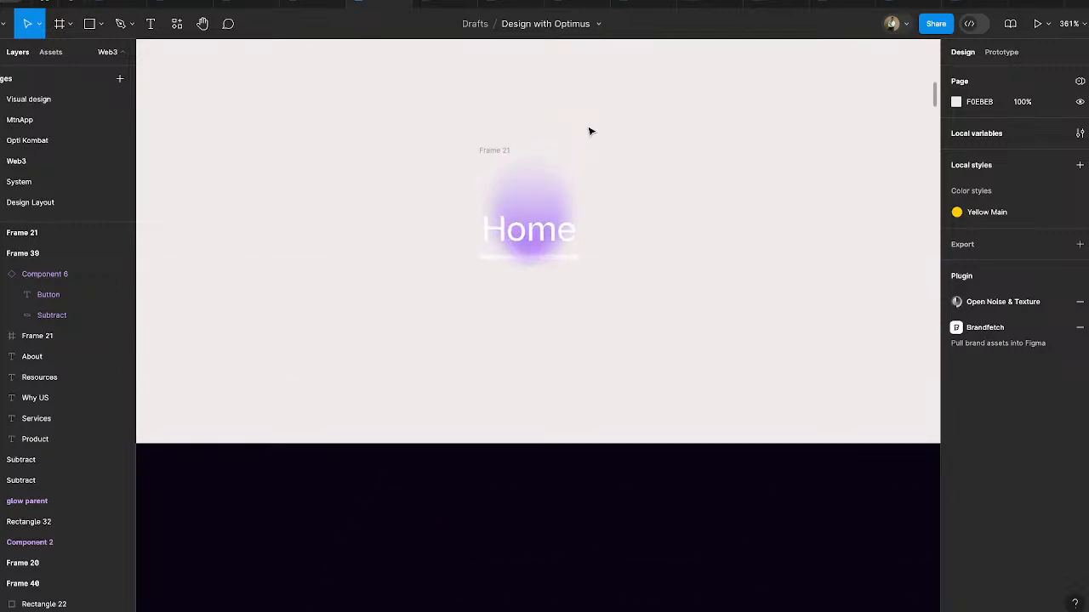
left_click(500, 151)
right_click(502, 148)
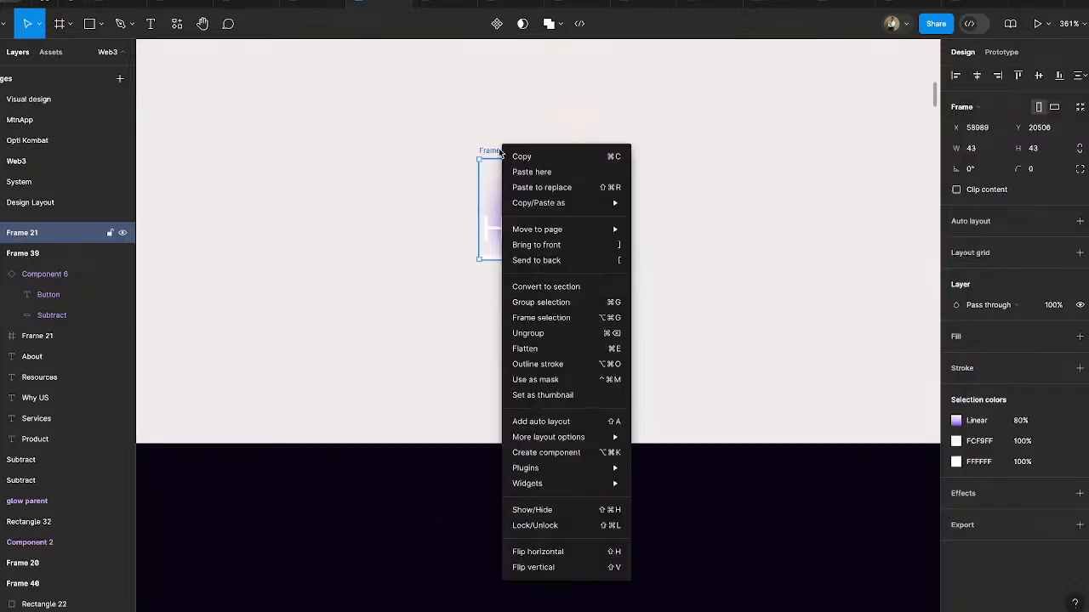
left_click(541, 333)
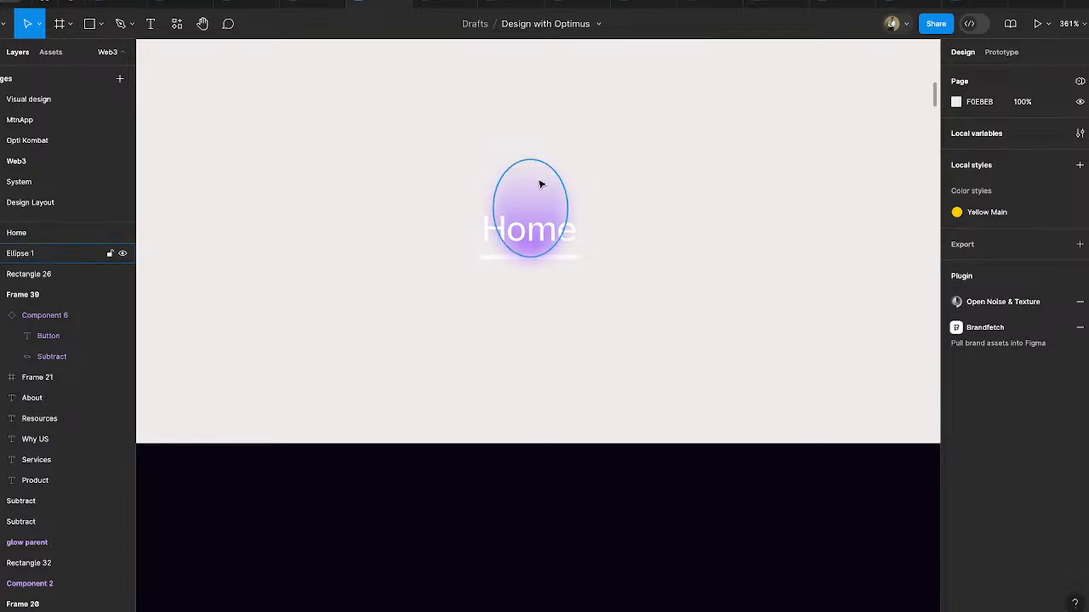
- Add a new "Home" text layer on the canvas beside the ungrouped copy
key("t")
left_click(681, 235)
type("Home")
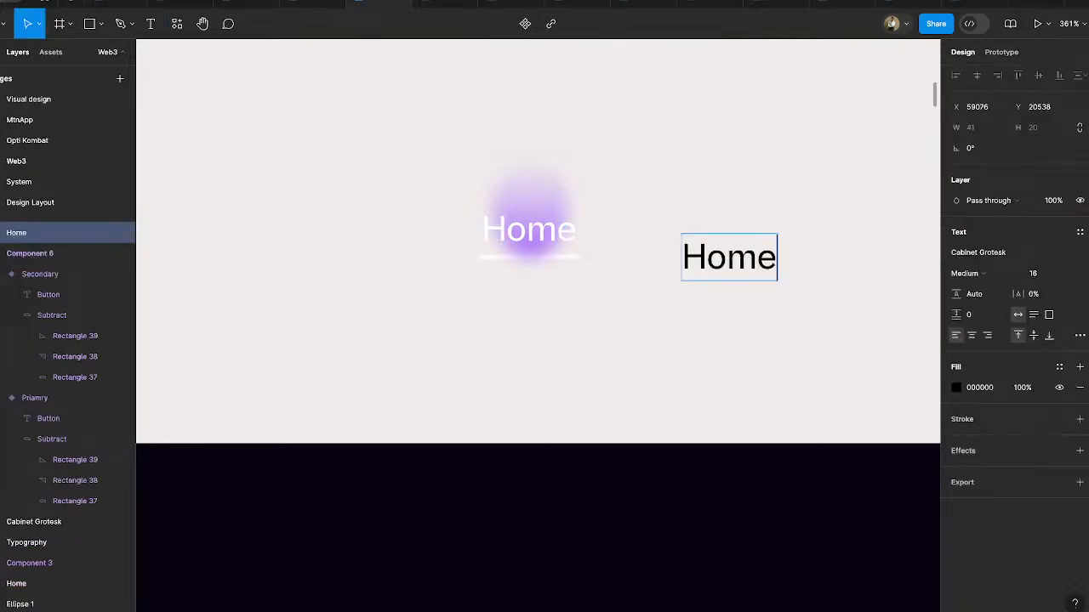
key("Escape")
- Draw a thin 40 × 2 rectangle directly beneath the new Home text as its underline
key("r")
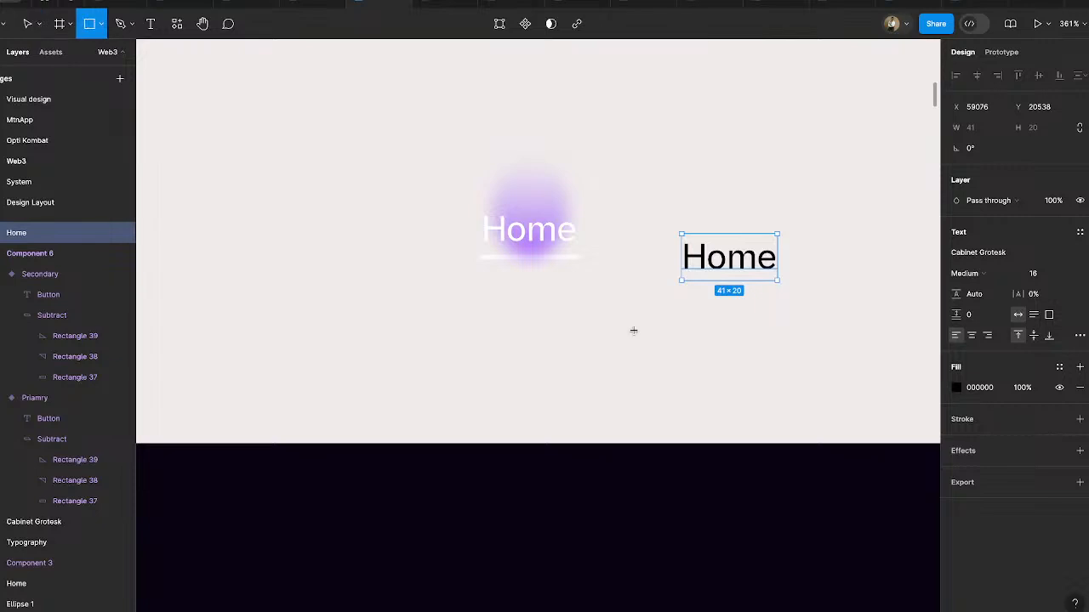
left_click_drag(696, 297, 774, 230)
scroll(779, 301, "up", 5)
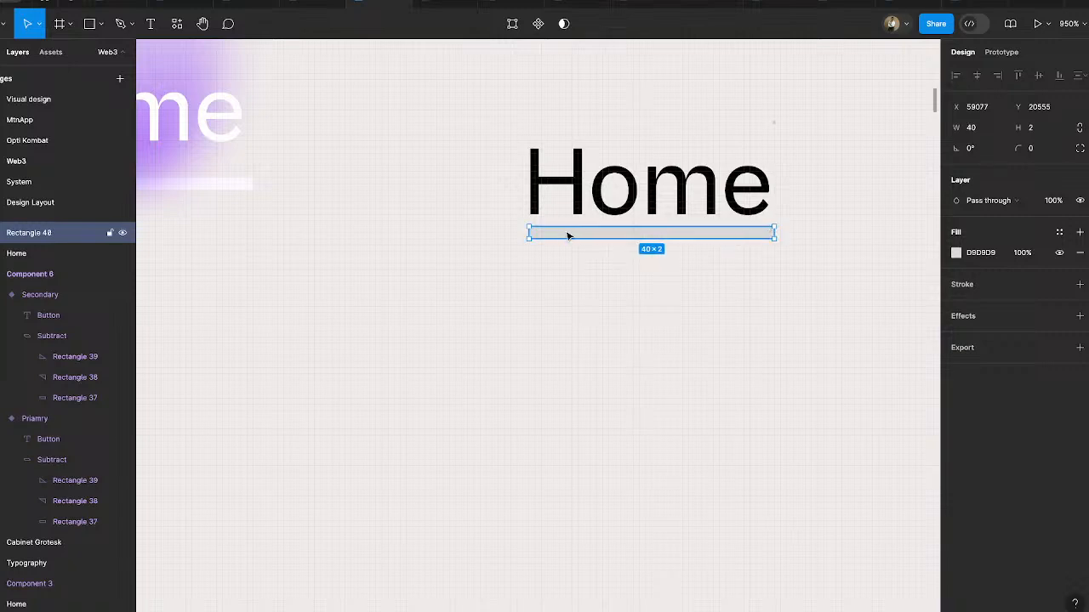
left_click(617, 294)
scroll(618, 294, "down", 2)
scroll(432, 205, "up", 2)
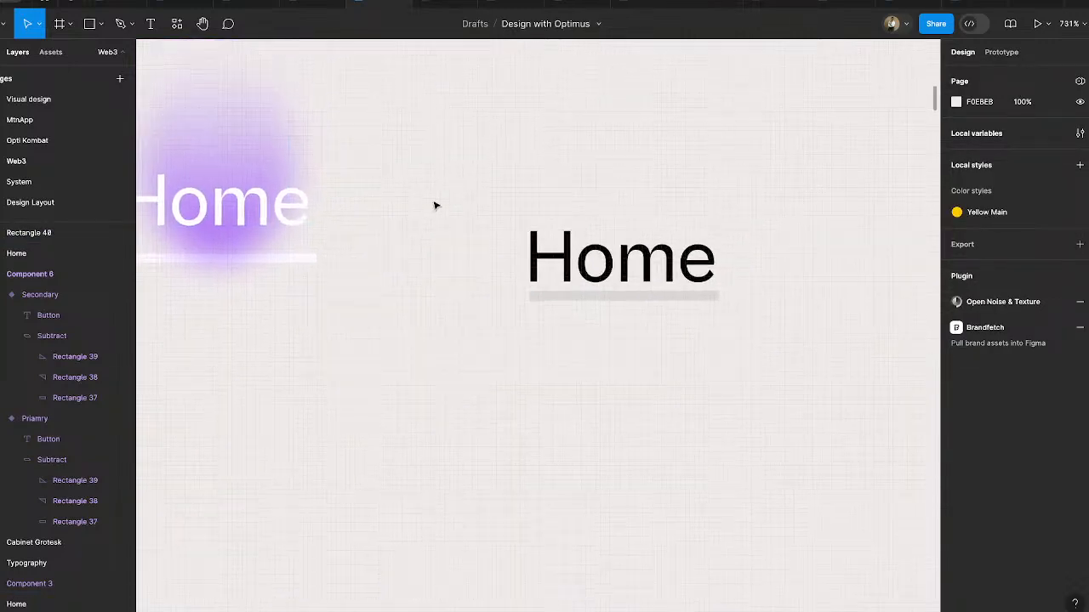
- Draw an upright ellipse about 18 × 25 over the middle of the new Home text
left_click(100, 24)
left_click(90, 102)
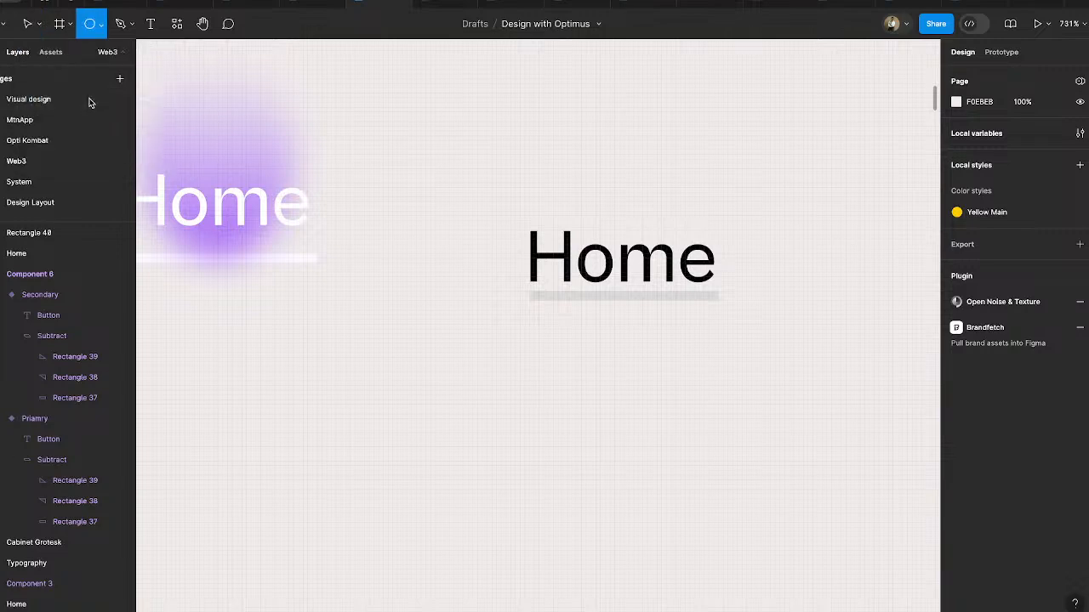
left_click_drag(561, 126, 648, 244)
left_click_drag(596, 168, 617, 209)
left_click(956, 253)
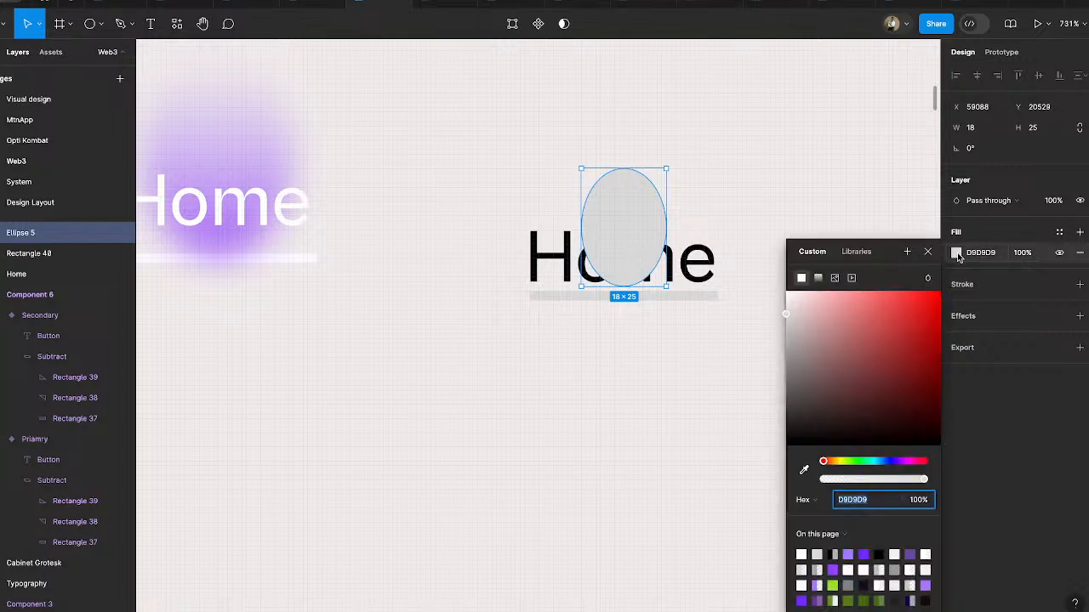
left_click(685, 392)
- Copy the standalone Register Now button's gradient properties onto the ellipse and remove the pasted stroke
scroll(685, 392, "down", 8)
scroll(685, 393, "right", 4)
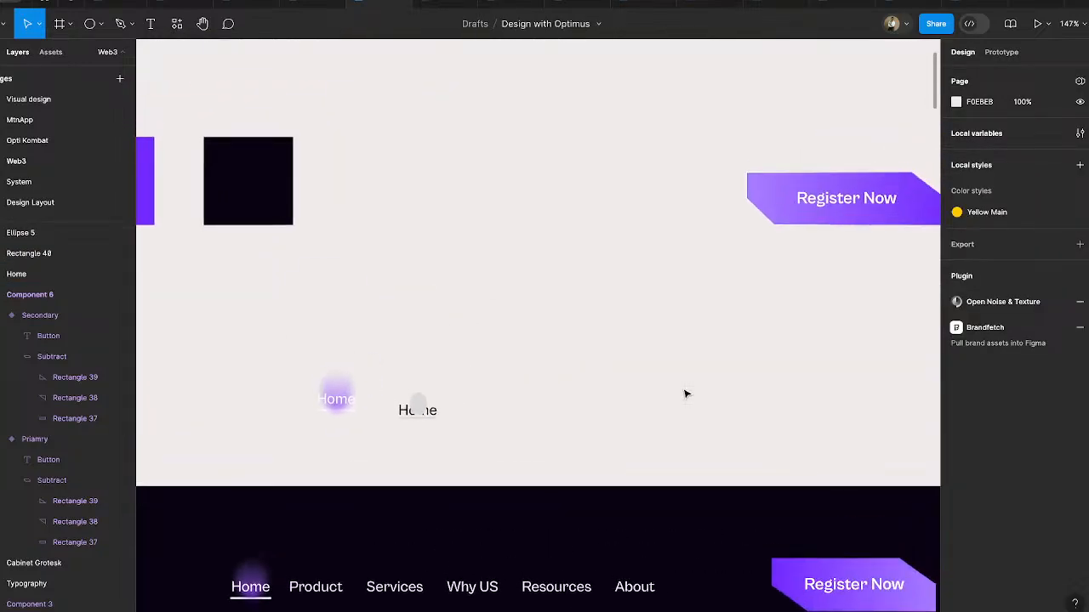
left_click(775, 199)
scroll(775, 202, "right", 2)
scroll(774, 201, "right", 3)
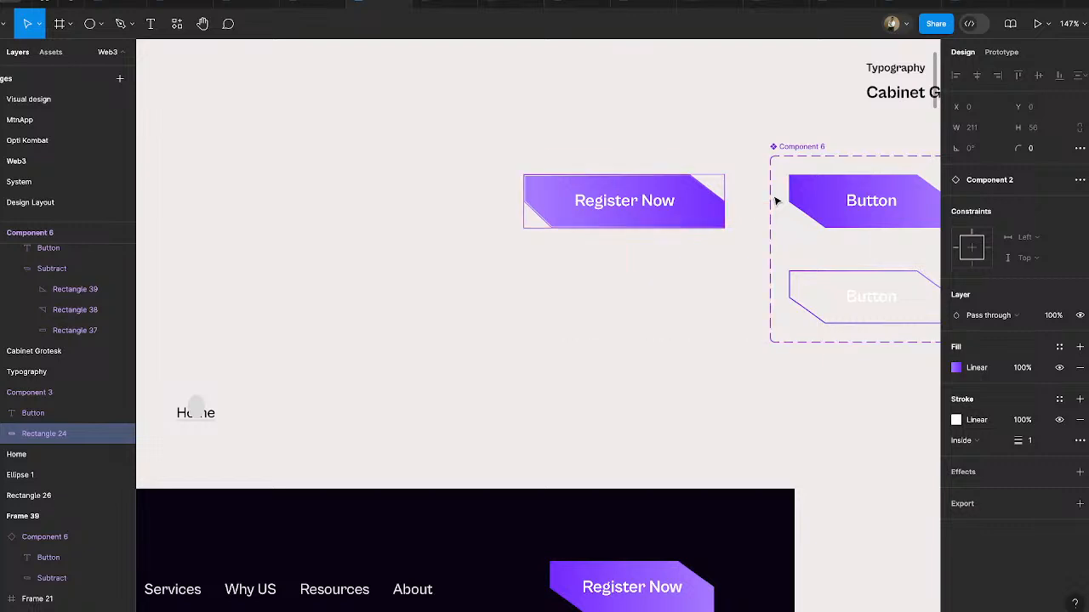
key("alt")
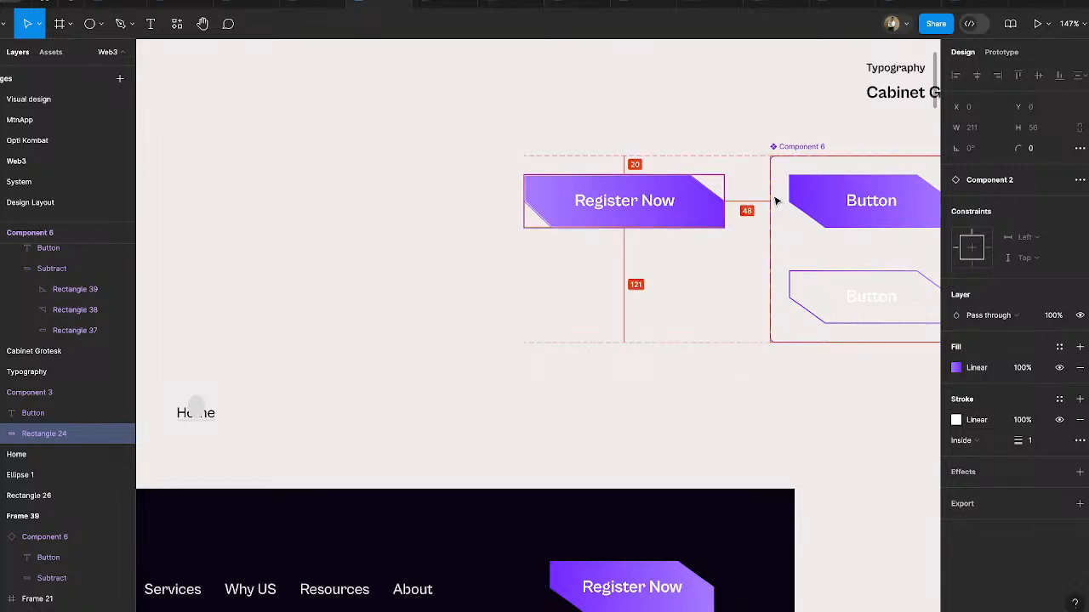
scroll(770, 247, "left", 5)
scroll(552, 410, "up", 5)
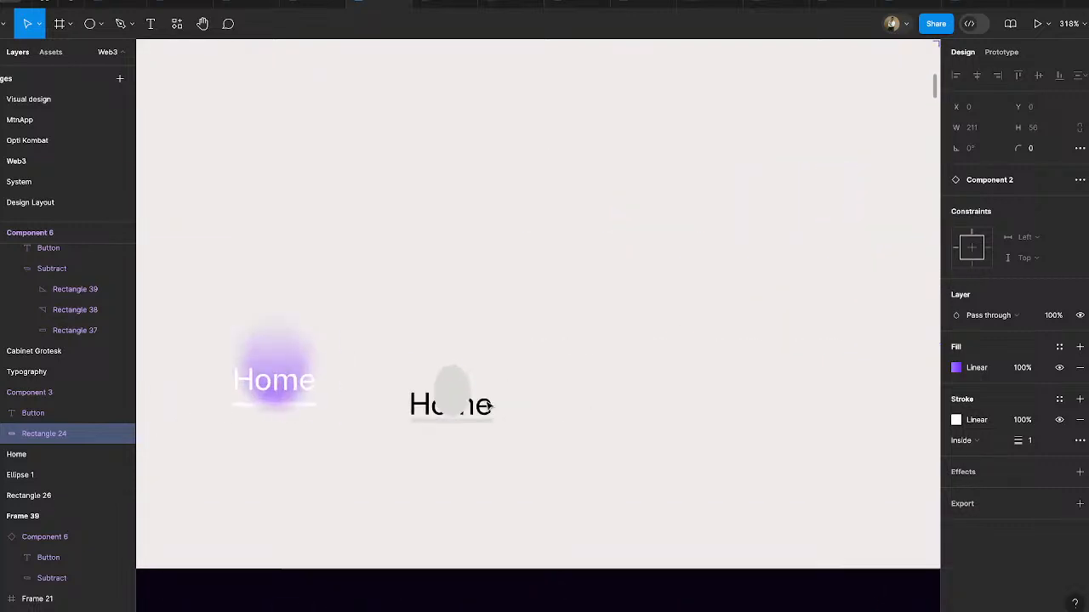
left_click(450, 388)
scroll(435, 411, "up", 2)
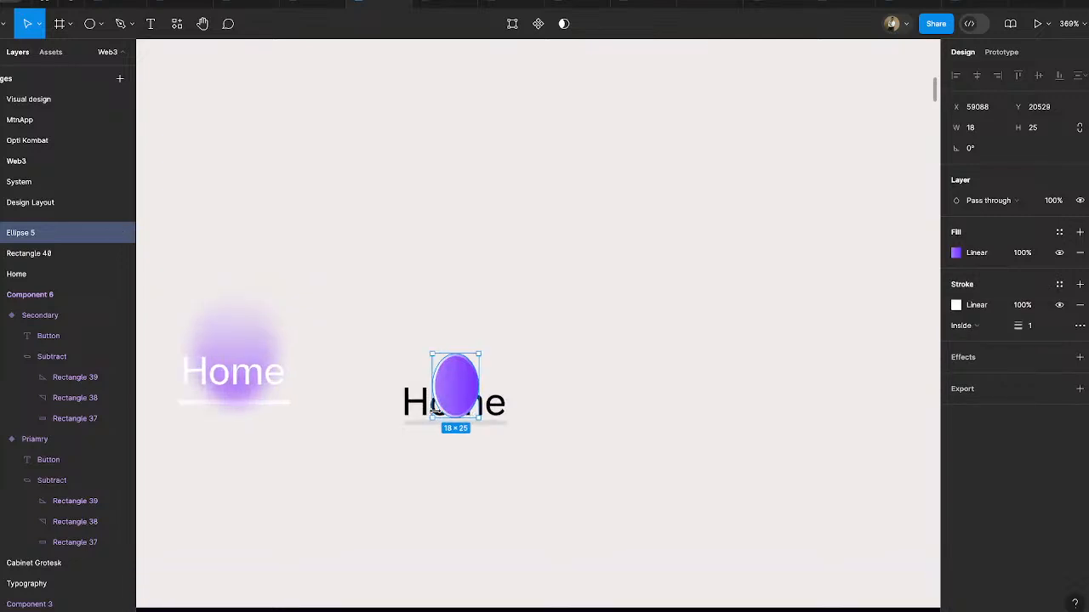
scroll(435, 411, "up", 5)
left_click(1080, 304)
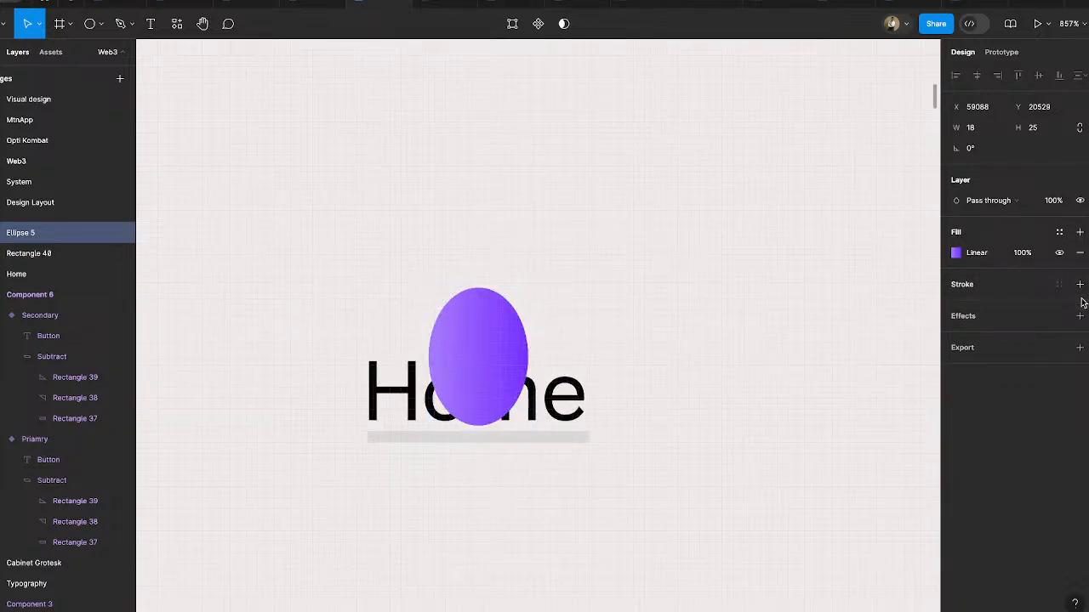
- Turn the ellipse's linear gradient vertical with A77AFF at its top and 722AFF below, and set the A77AFF stop's opacity to 0%
left_click(957, 254)
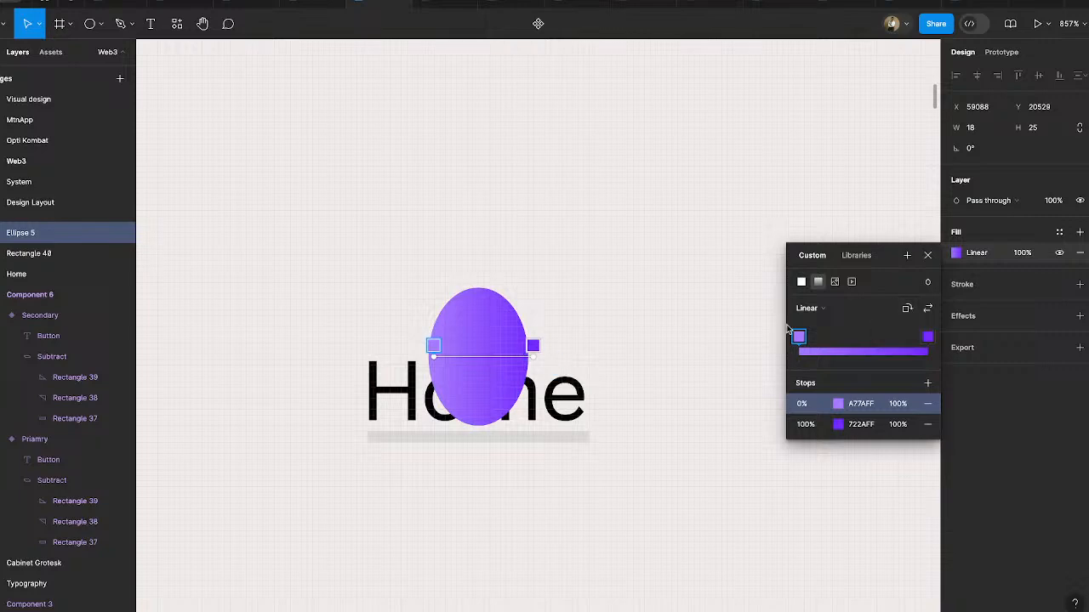
left_click(927, 309)
left_click(907, 308)
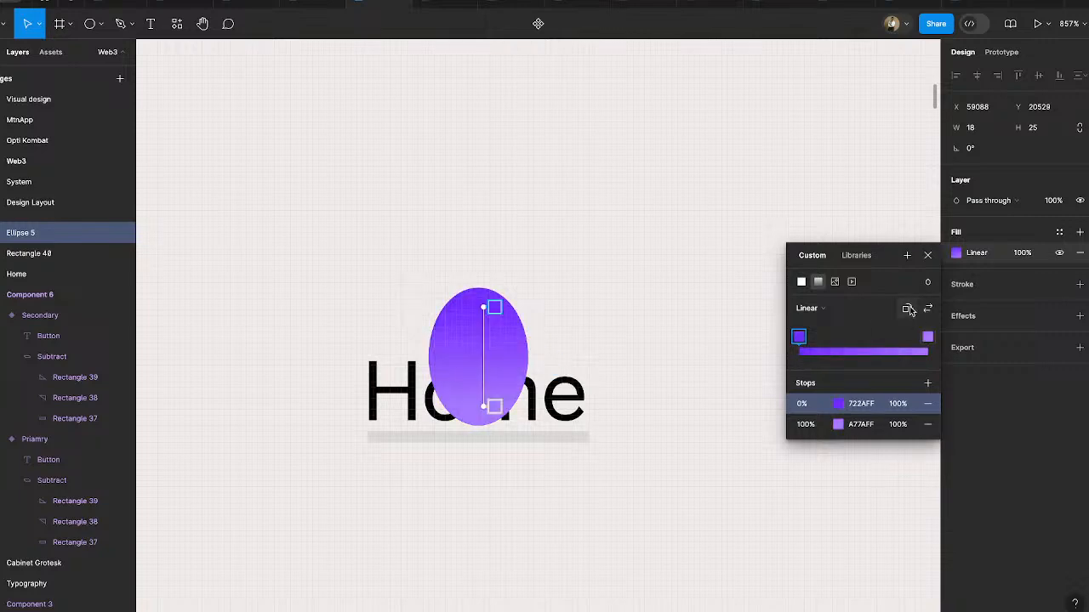
left_click(928, 309)
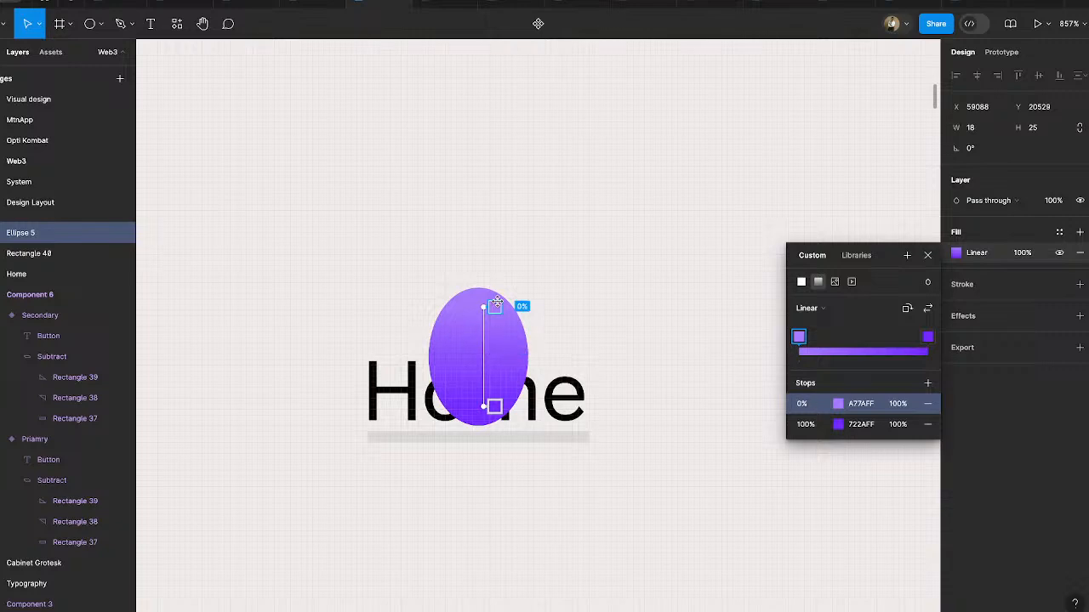
left_click(837, 403)
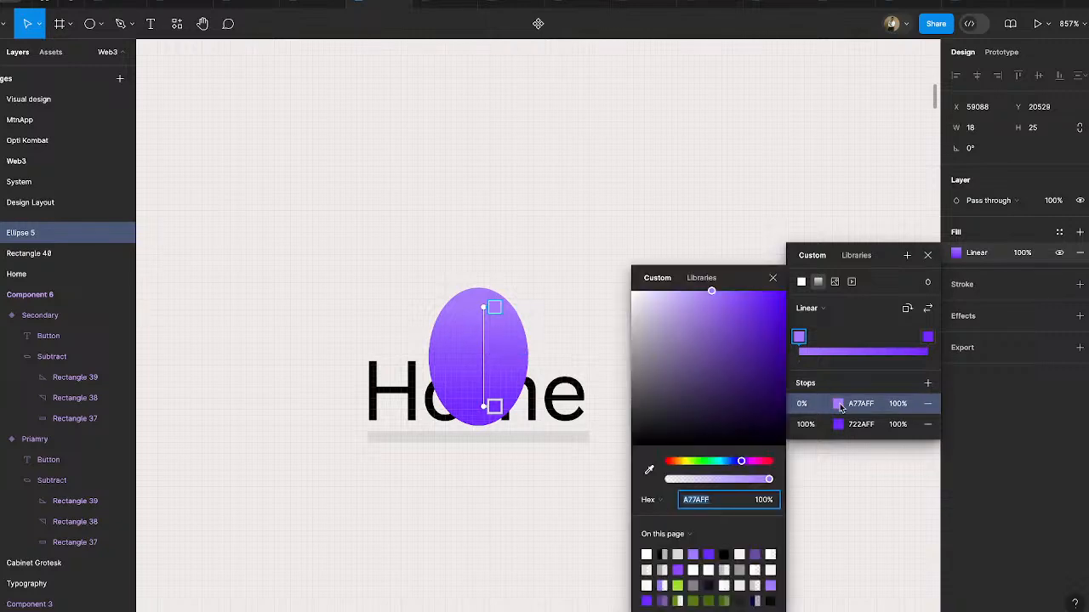
left_click_drag(769, 481, 586, 469)
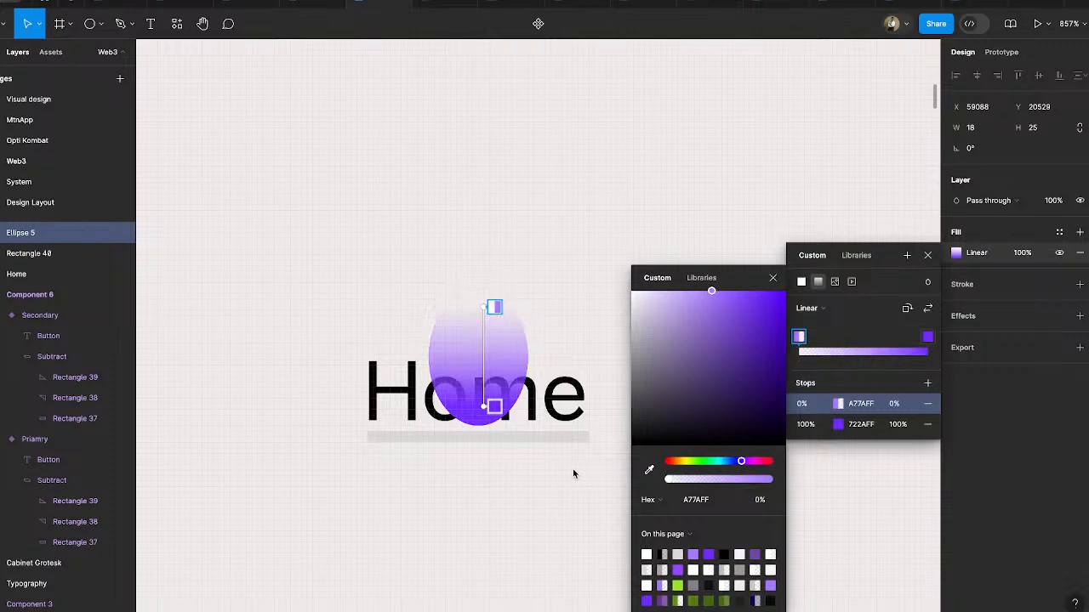
- Add a layer blur effect to the gradient ellipse over the new Home text
left_click(953, 316)
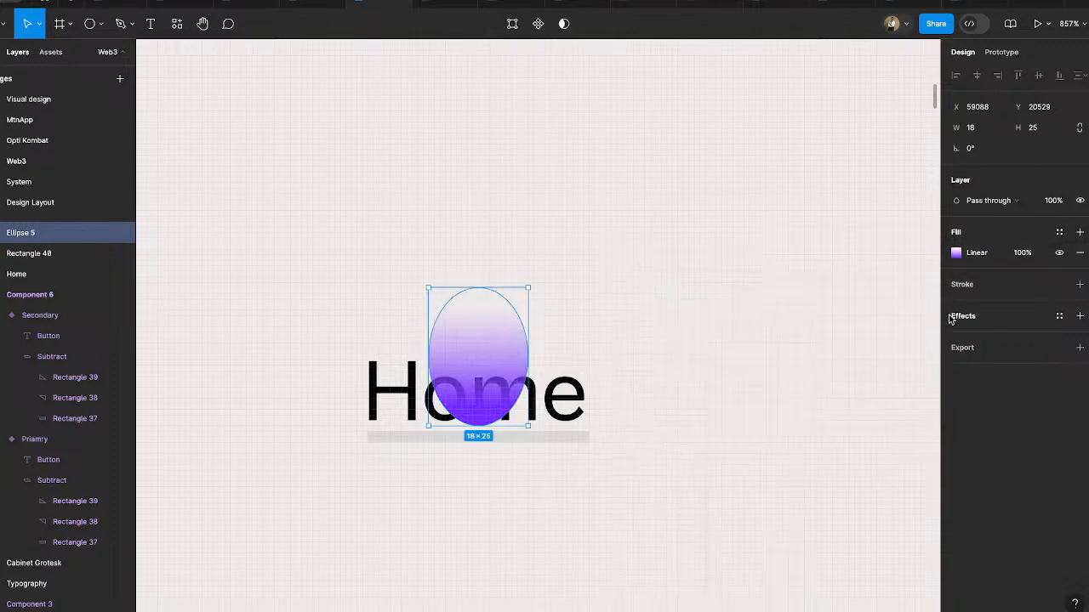
left_click(952, 316)
left_click(976, 337)
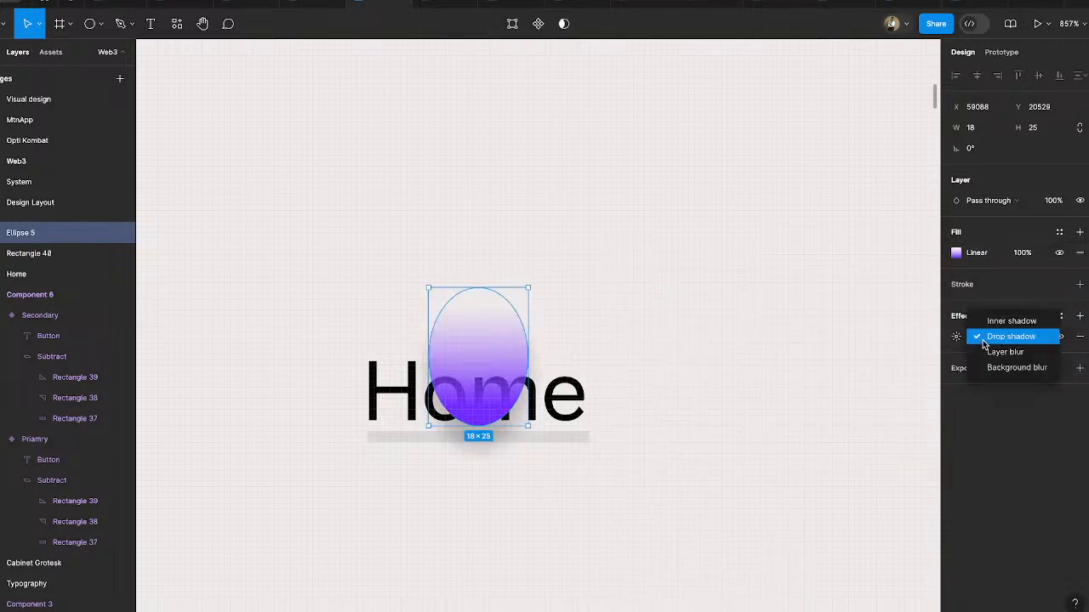
left_click(1001, 351)
left_click(484, 529)
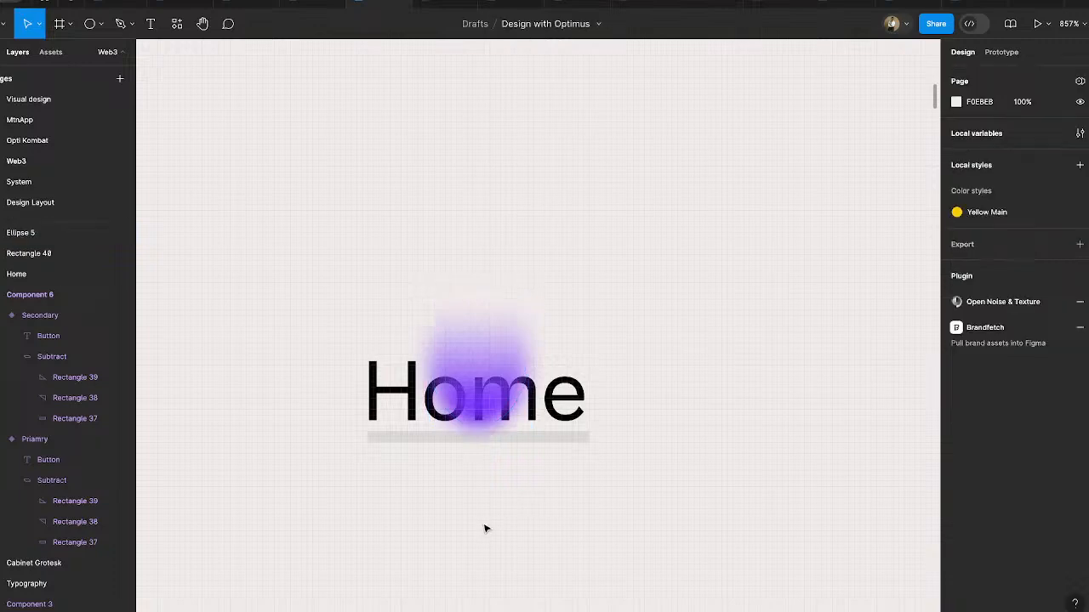
- Fill the underline rectangle beneath the new Home text with white, FFFFFF
left_click(579, 437)
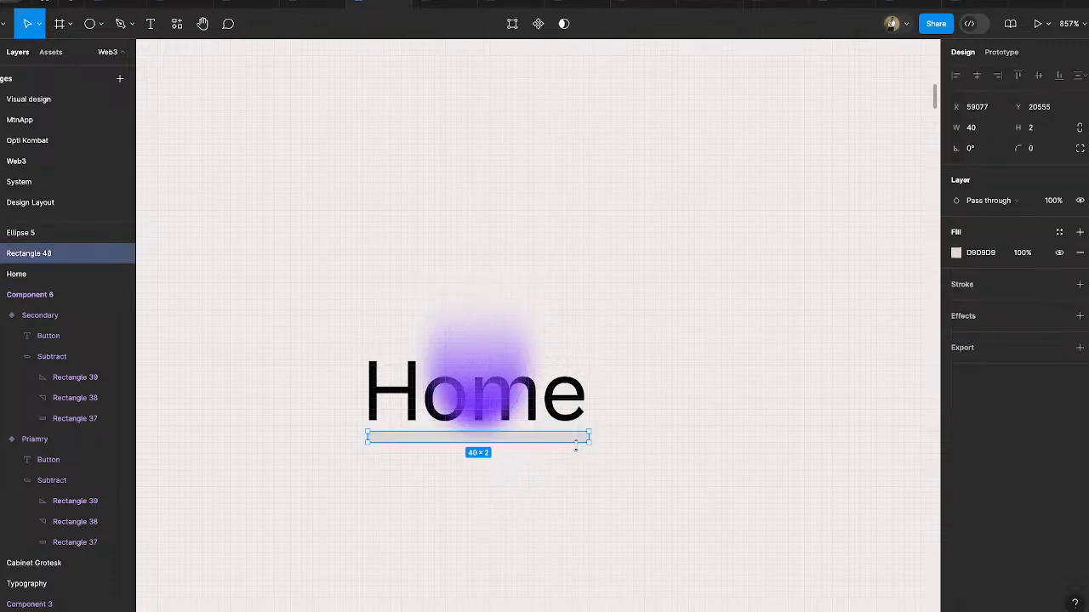
left_click(956, 253)
left_click(802, 311)
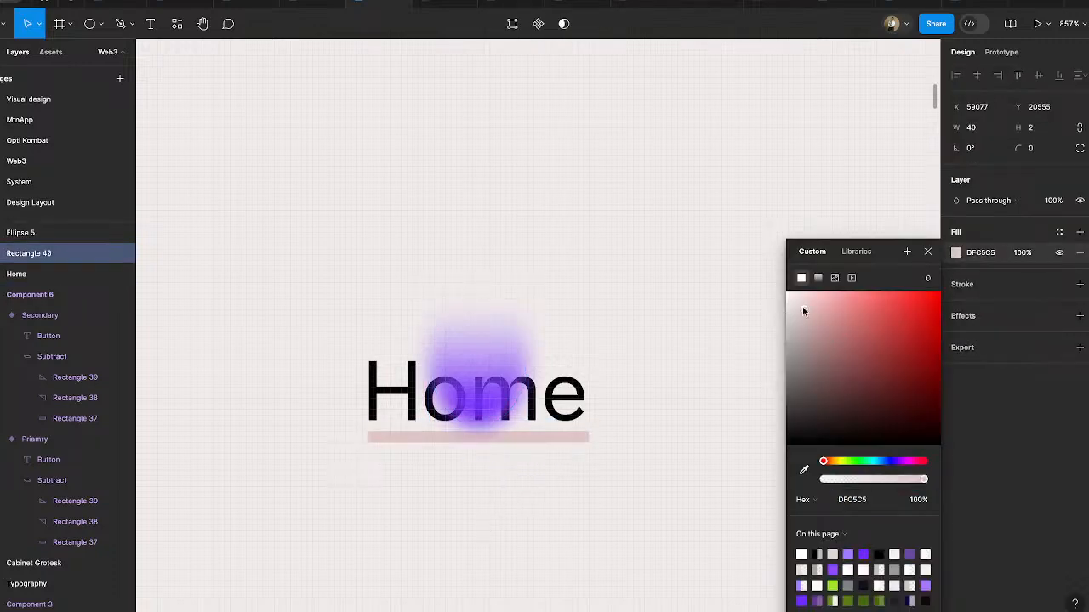
left_click(770, 256)
- Lower the ellipse onto the underline, centred horizontally, and set its layer blur to 8
left_click(513, 342)
left_click_drag(513, 343, 515, 360)
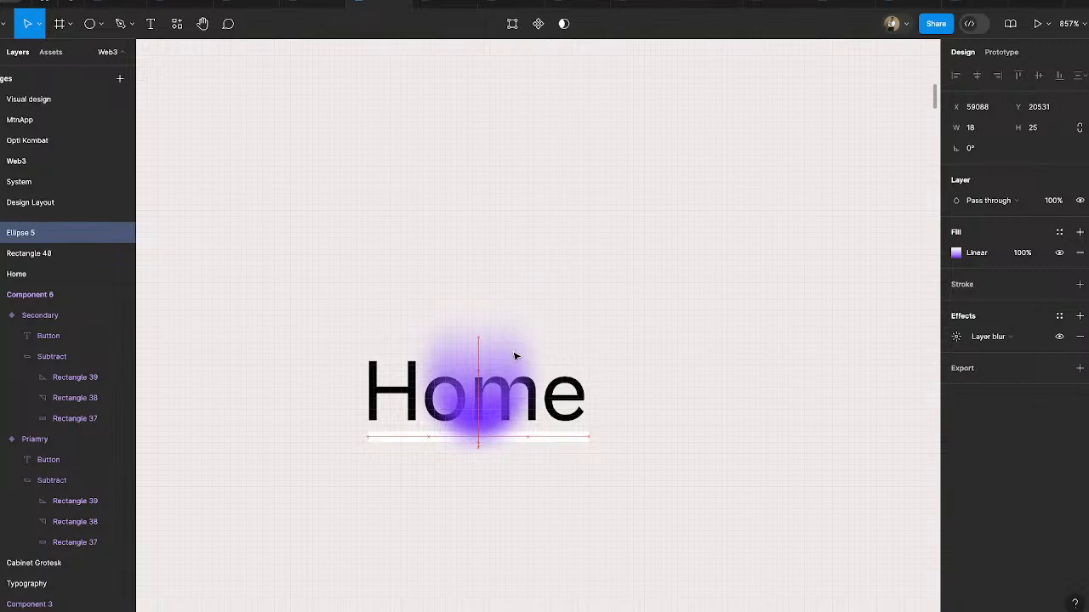
left_click(957, 336)
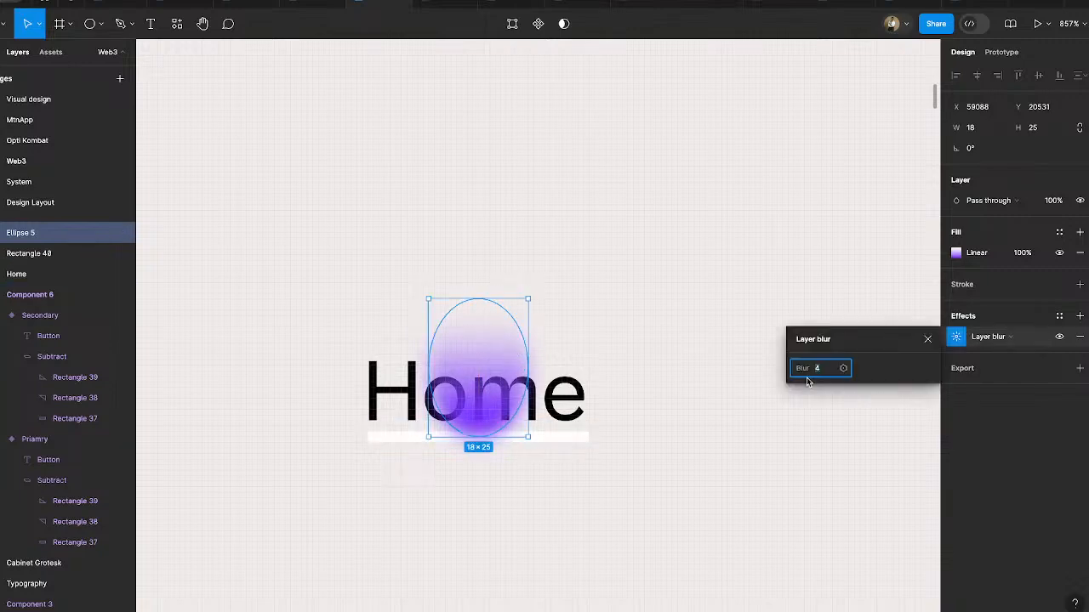
type("16")
key("Return")
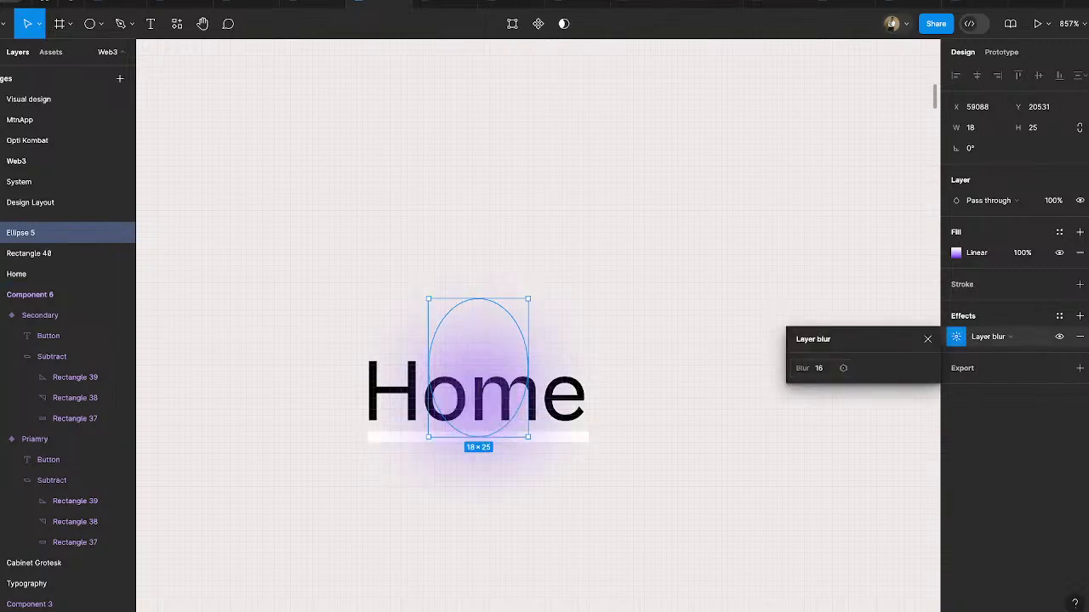
left_click(840, 371)
left_click(826, 372)
key("Return")
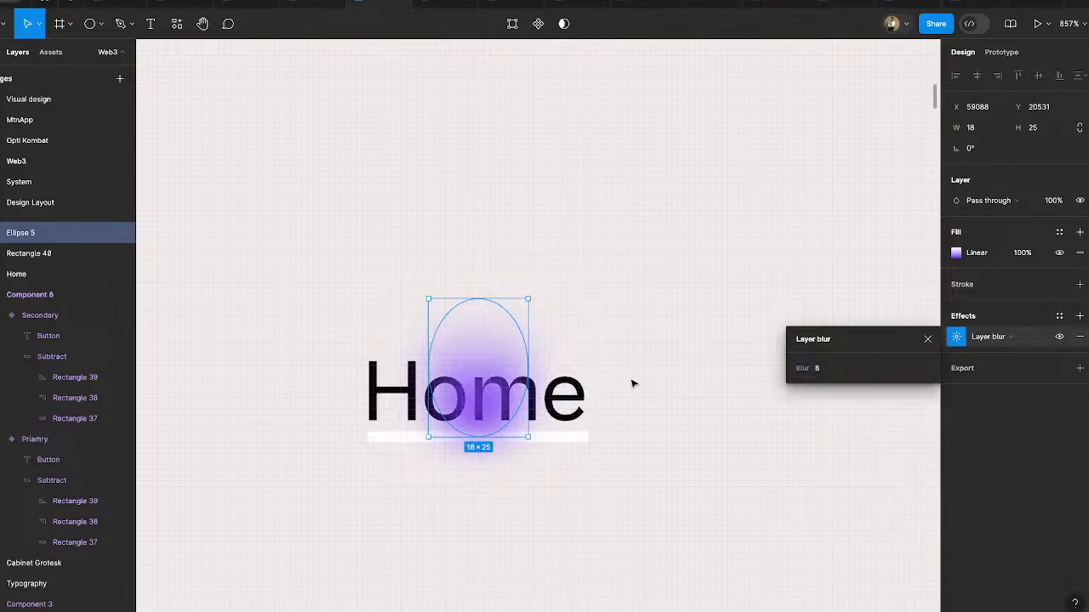
left_click_drag(502, 335, 502, 335)
- Move the new Home text, underline and ellipse together into the dark frame, beside the existing Home item in the navigation row
left_click(671, 292)
scroll(671, 291, "down", 3)
left_click_drag(444, 249, 734, 427)
scroll(734, 427, "down", 3)
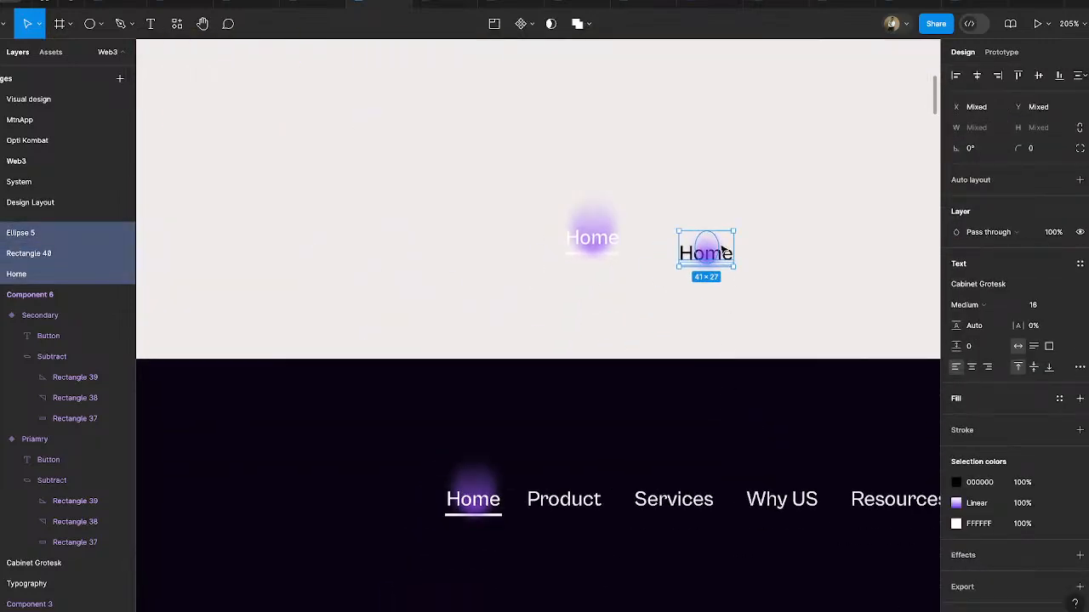
left_click_drag(722, 249, 407, 493)
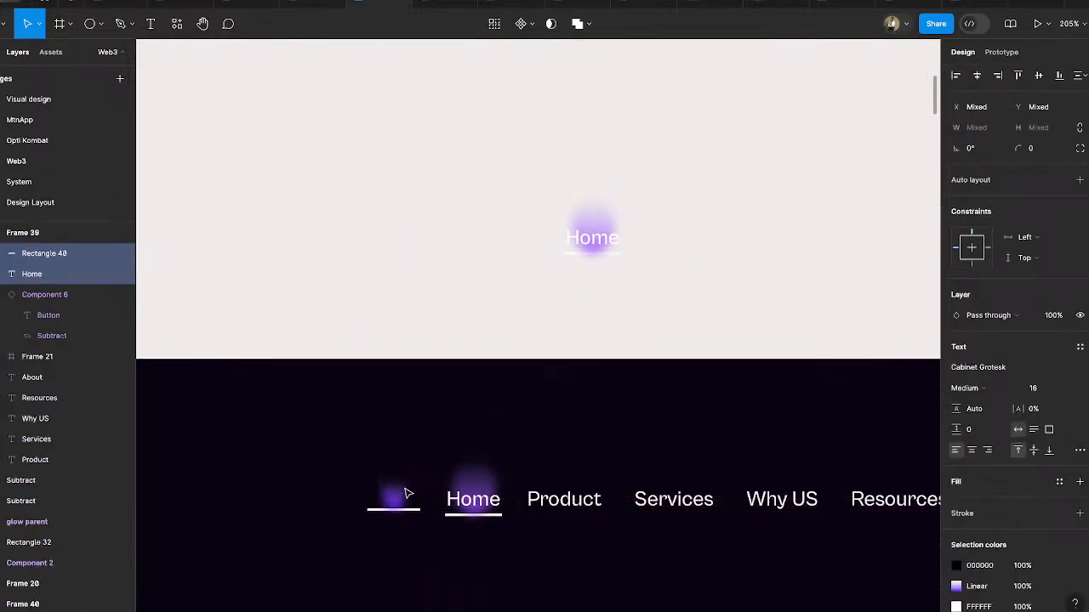
- Recolour the black Home text of the moved item to white, FFFFFF
left_click(957, 565)
left_click_drag(830, 354, 710, 219)
left_click(705, 233)
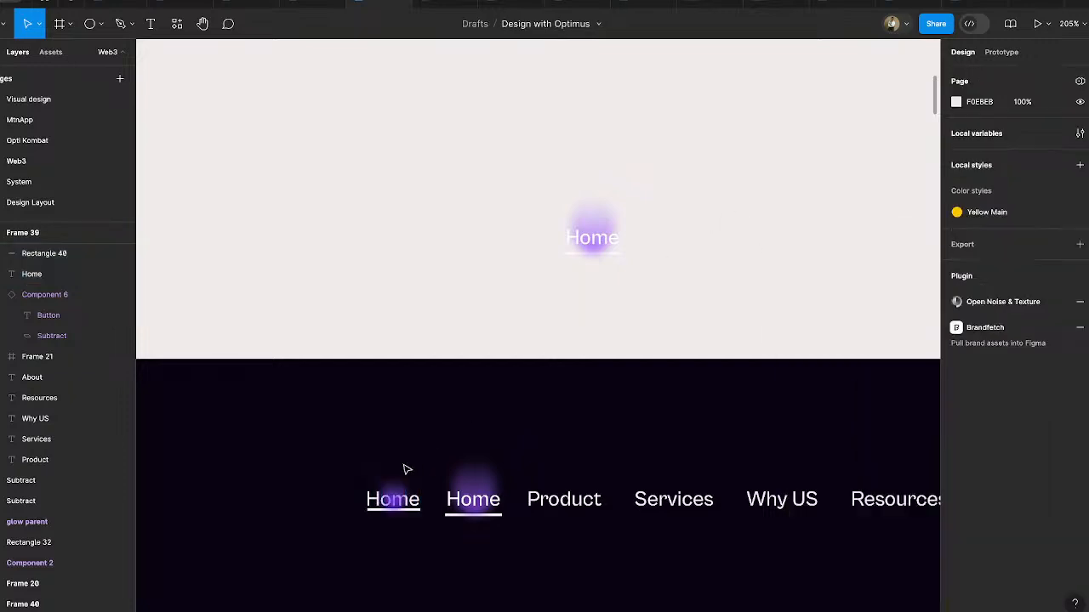
- Enlarge the blurred ellipse to about 31 × 43 and centre it over the new Home text
scroll(349, 522, "up", 5)
left_click(448, 451)
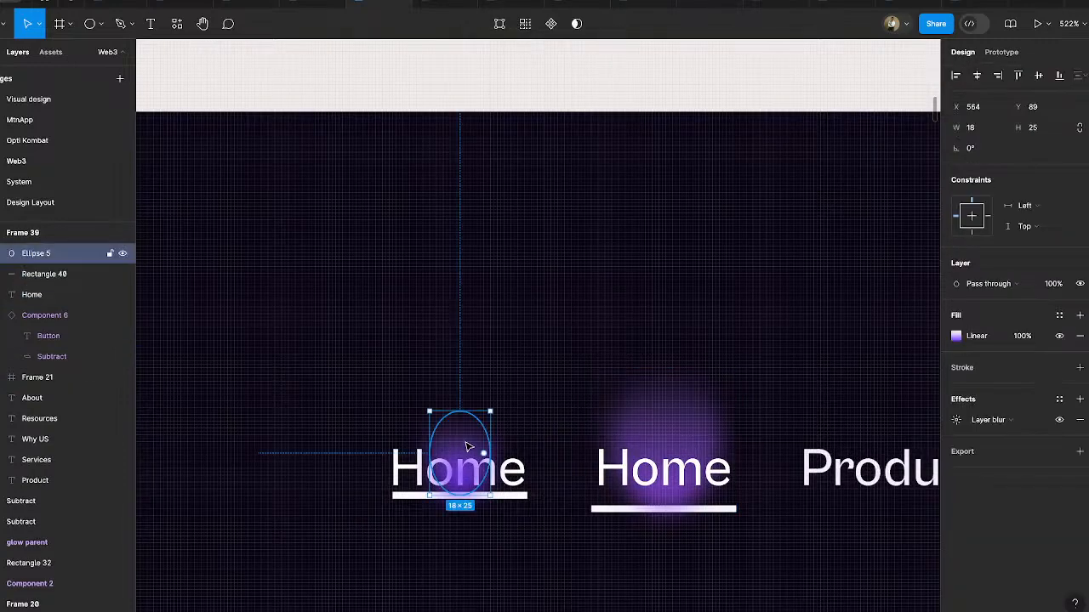
left_click_drag(491, 412, 524, 367)
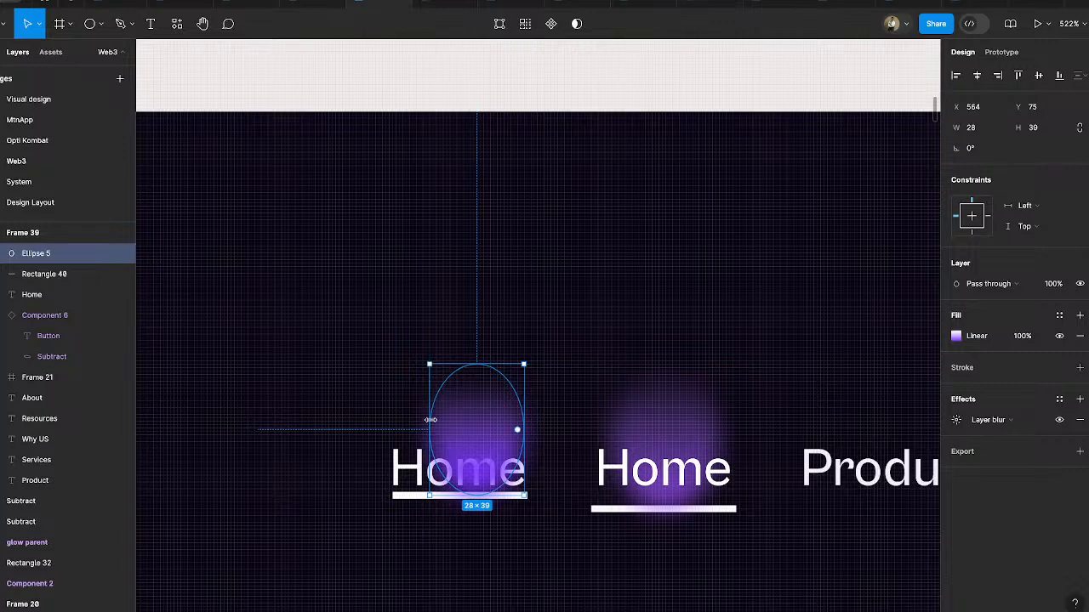
left_click_drag(430, 420, 460, 430)
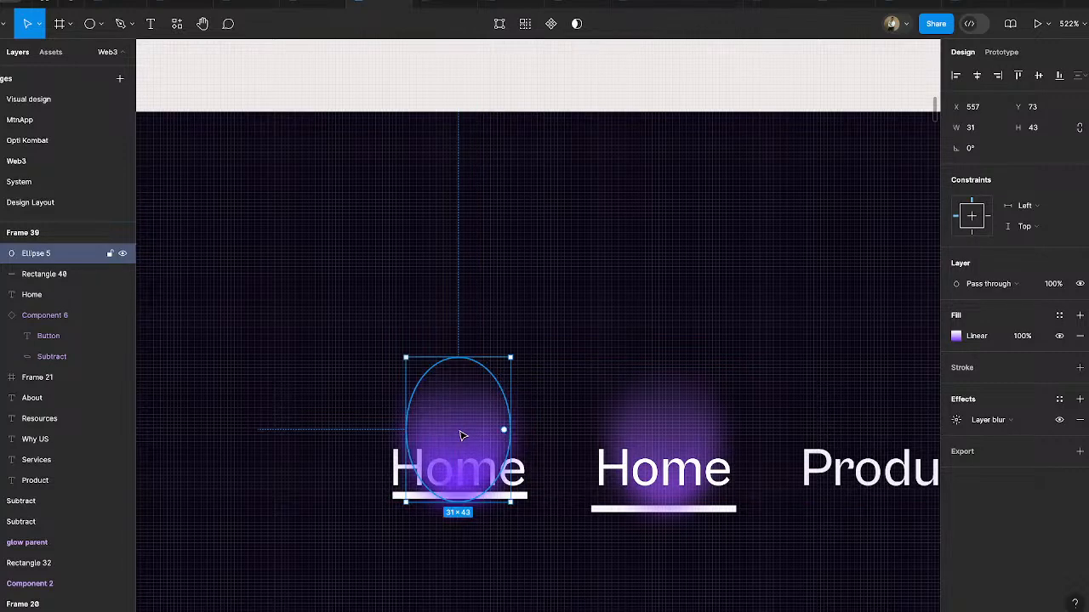
- Send the ellipse behind the underline and bring the new Home text to the front of the frame
key("ctrl+bracketleft")
key("ctrl+bracketleft")
key("ctrl+bracketright")
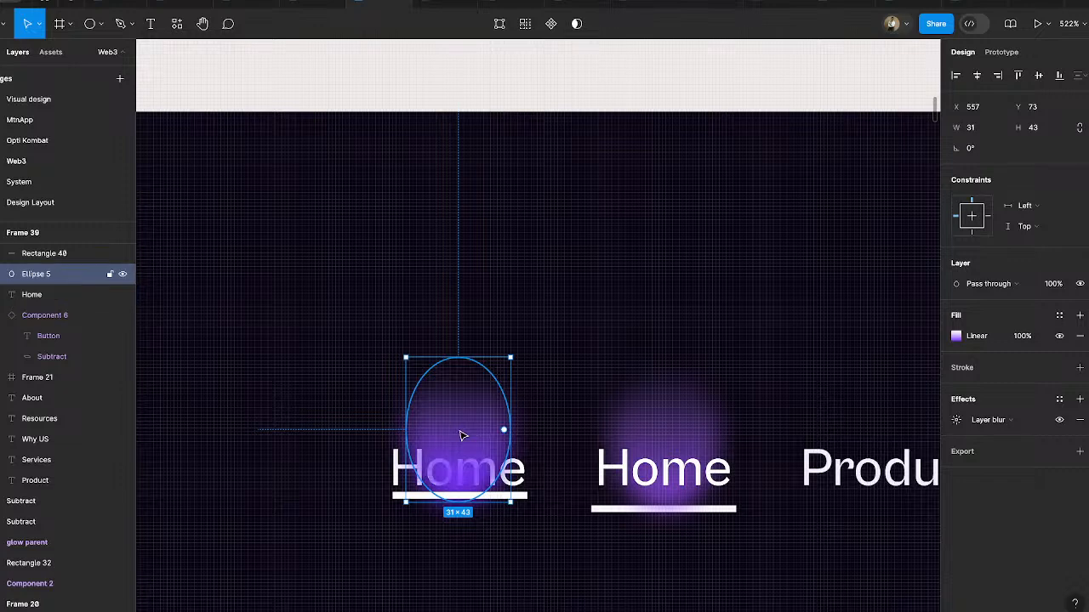
left_click(398, 486)
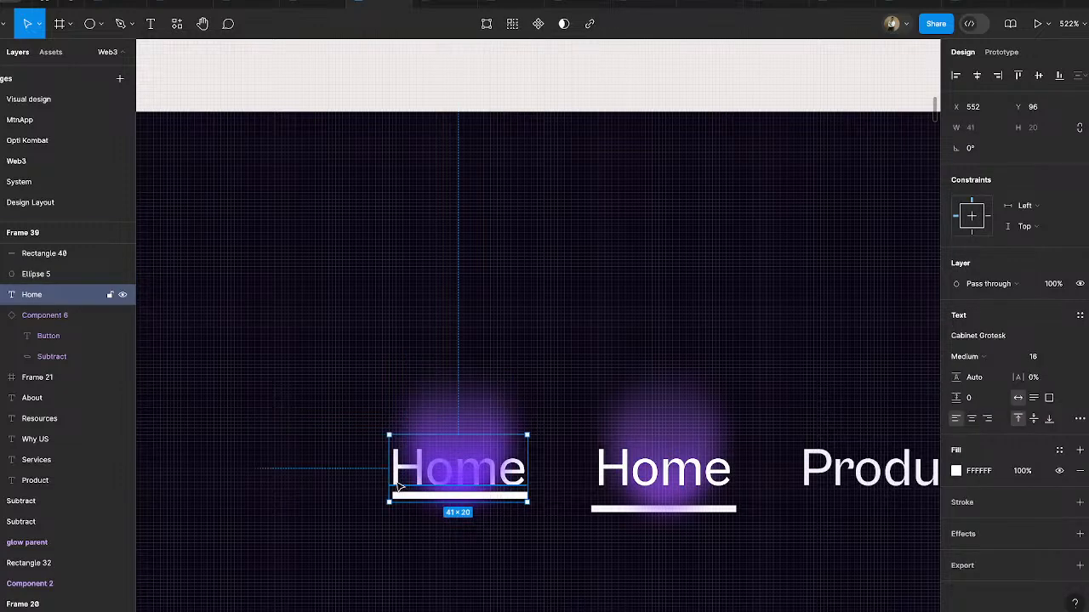
key("ctrl+shift+bracketright")
left_click(598, 123)
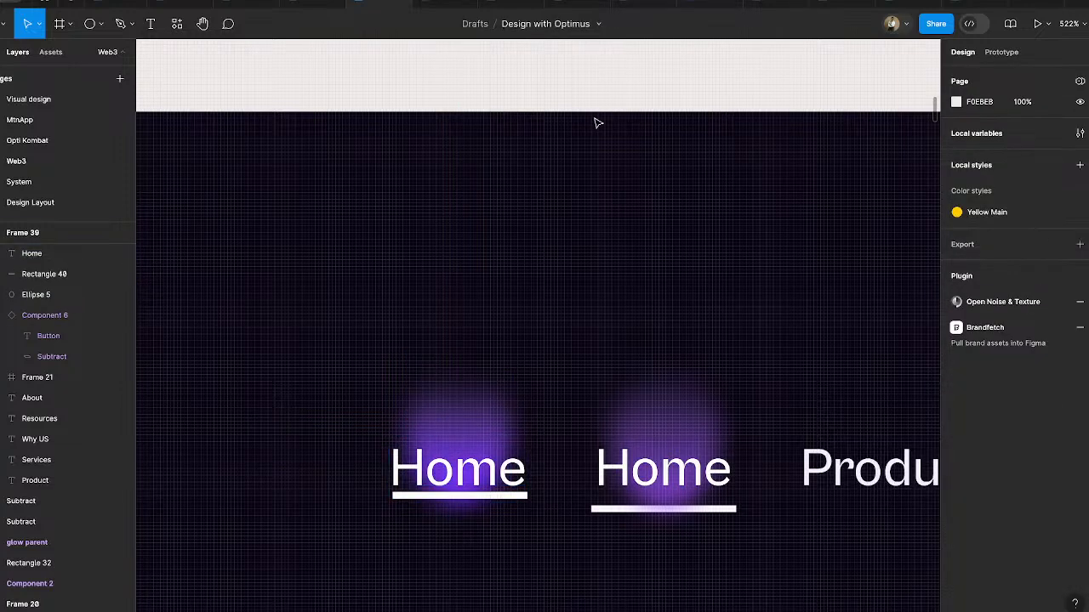
scroll(598, 124, "down", 3)
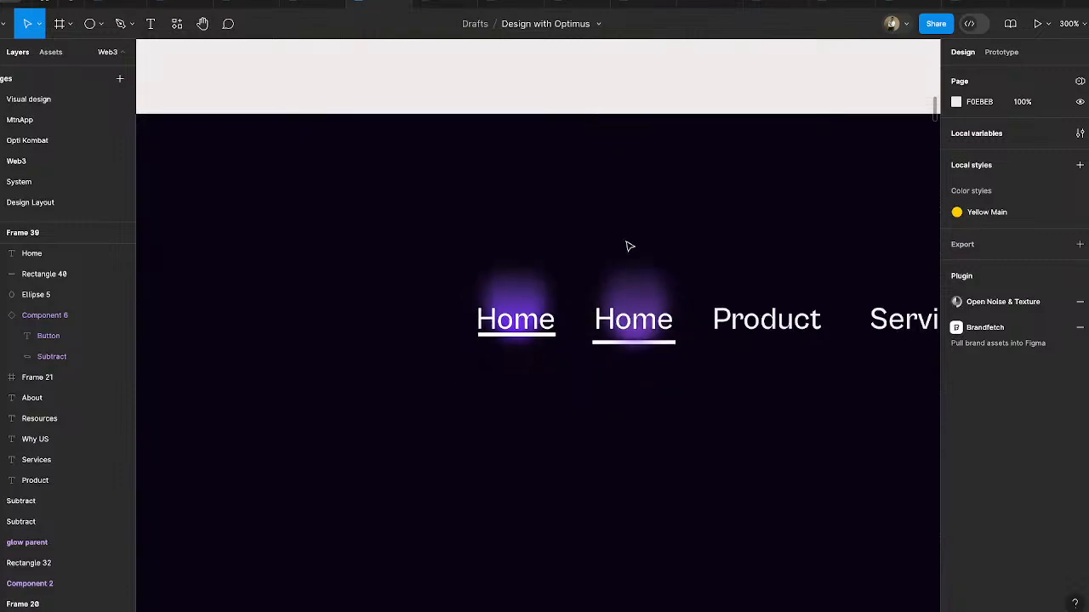
- Reorder the new Home item's underline rectangle so that it sits directly beneath the ellipse in the layer stack
scroll(543, 342, "up", 5)
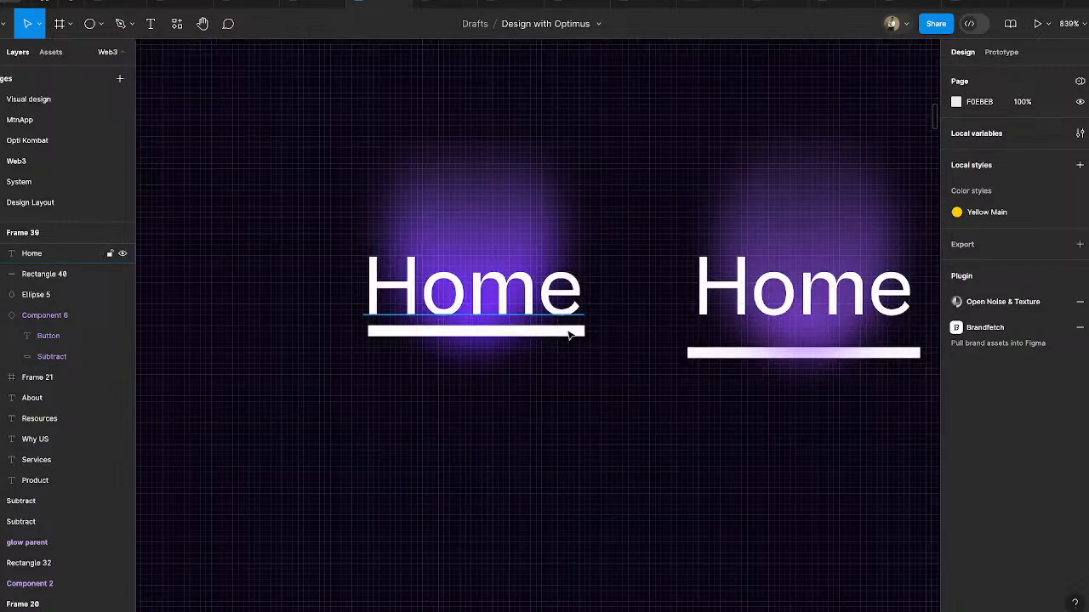
left_click(35, 273)
left_click_drag(39, 279, 42, 301)
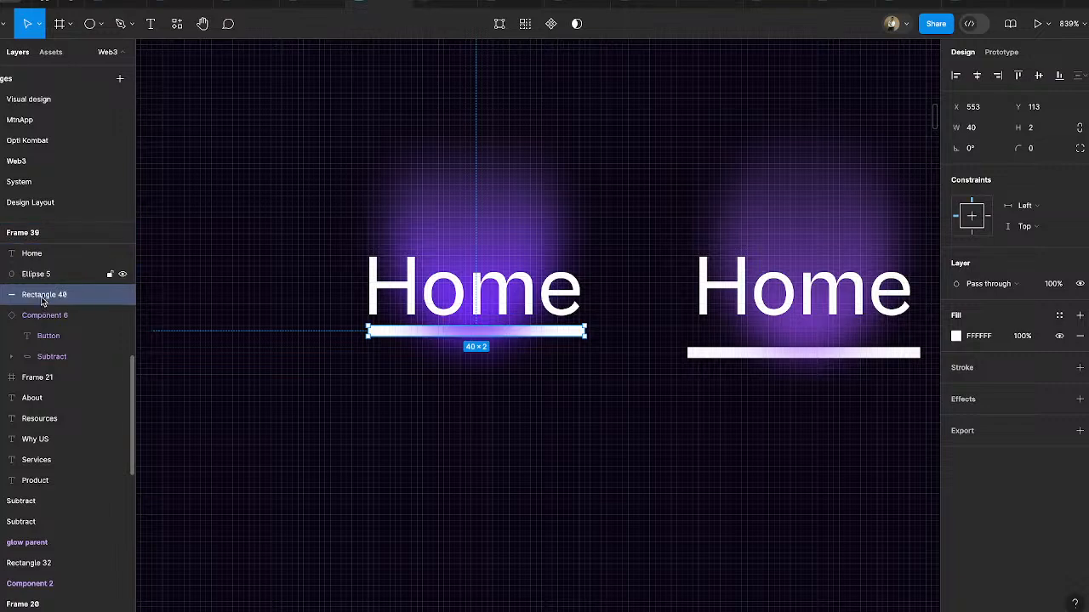
left_click(389, 438)
scroll(390, 437, "down", 3)
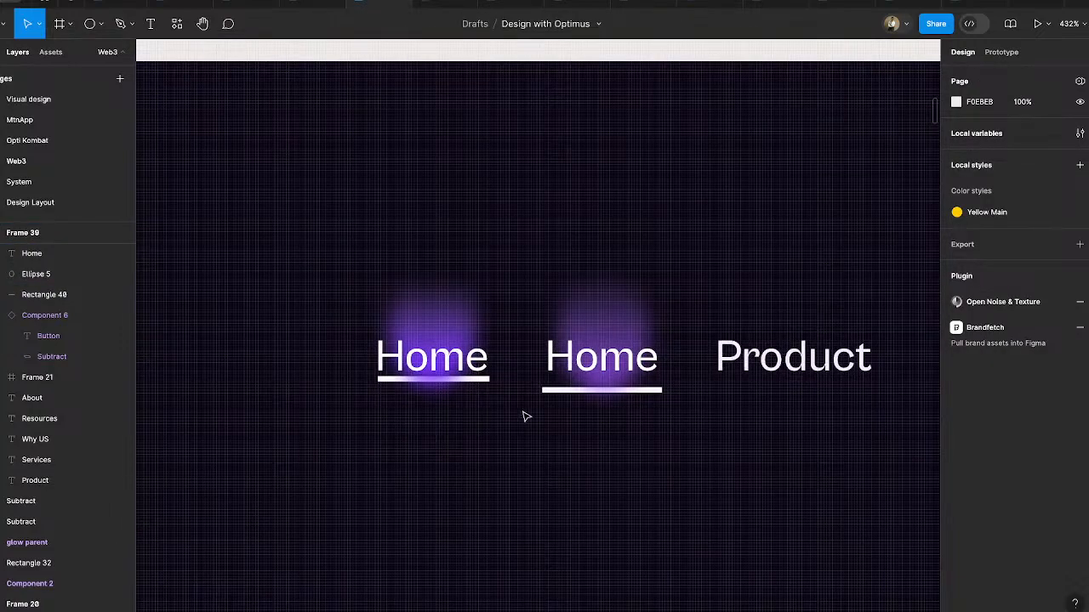
- Frame the new Home text, ellipse and underline together and put that frame in place of the old Home item
scroll(526, 416, "down", 5)
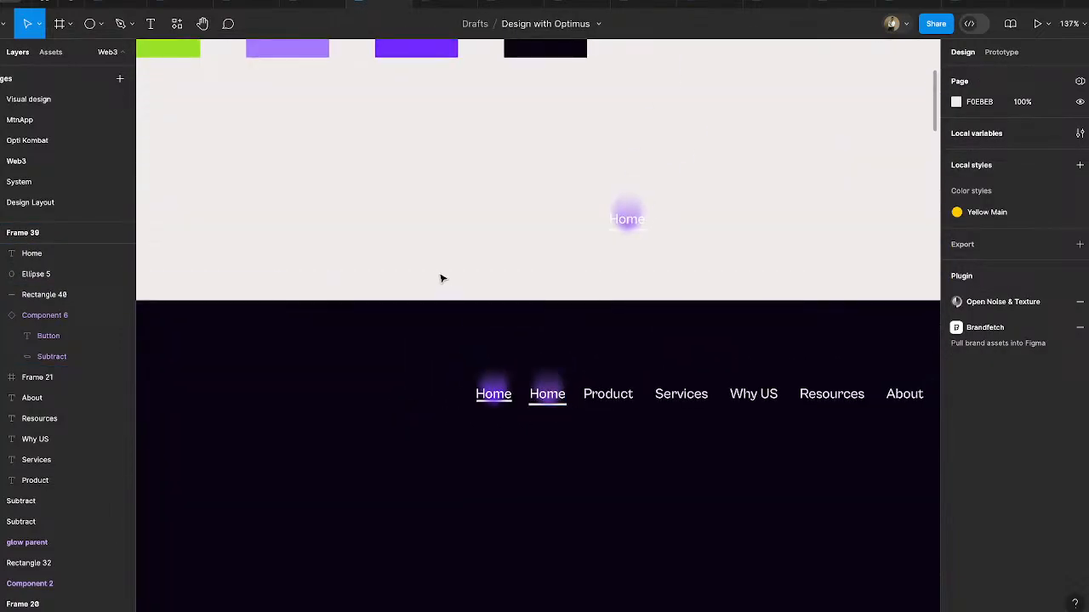
left_click_drag(430, 261, 502, 394)
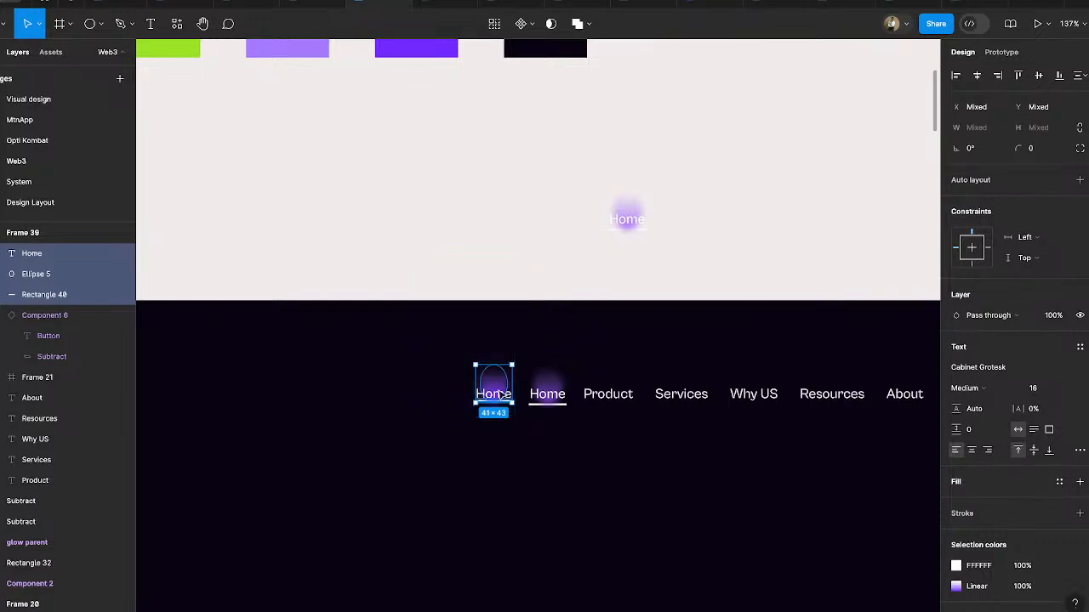
right_click(502, 395)
left_click(480, 390)
right_click(493, 393)
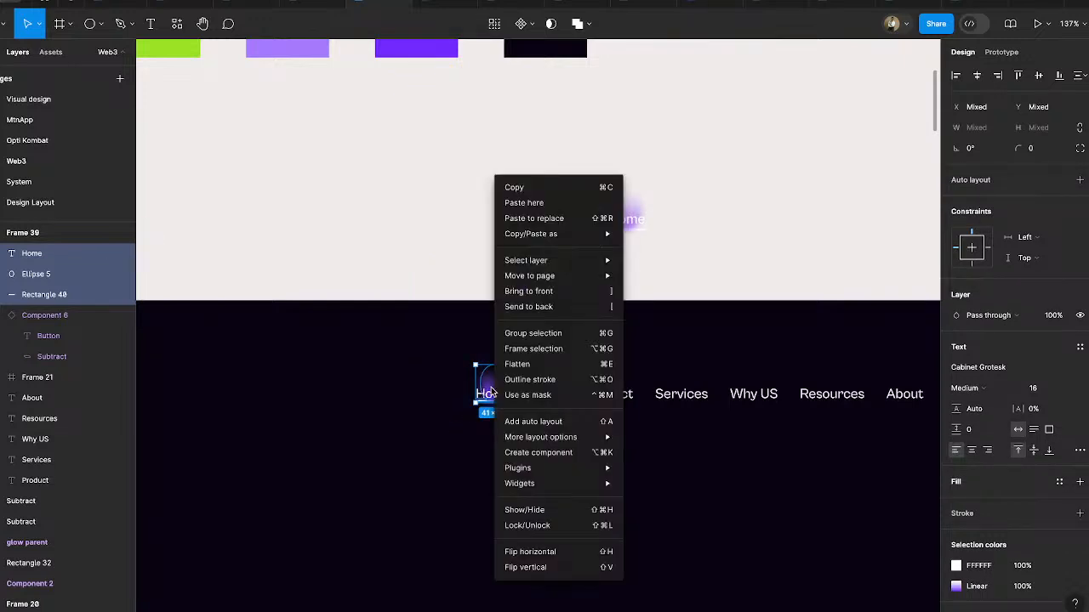
left_click(535, 350)
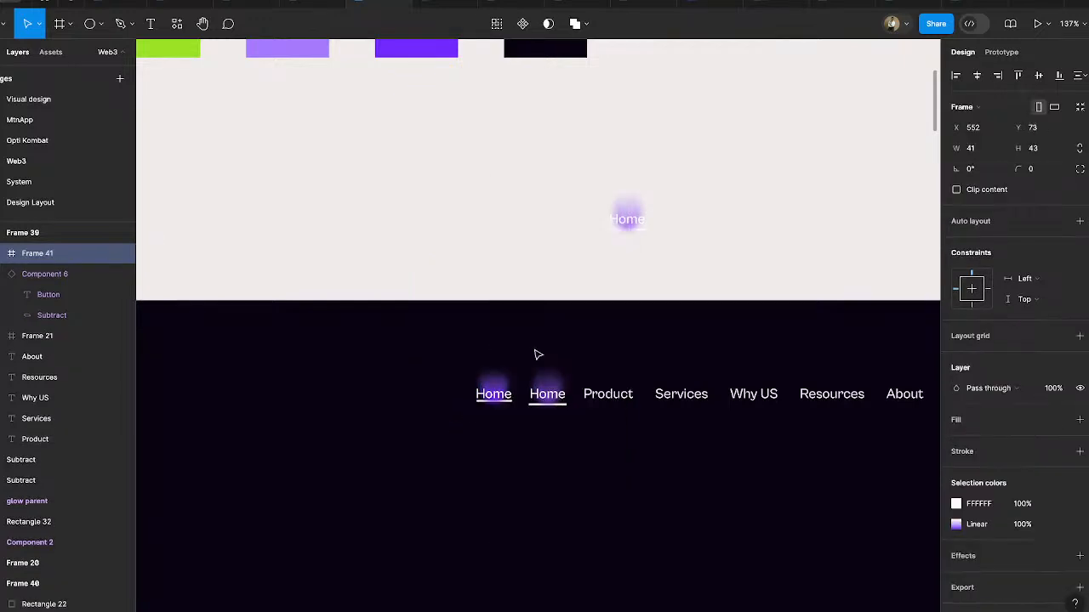
left_click(564, 397)
left_click_drag(497, 394, 552, 398)
- Combine the Home frame, Product, Services, Why US, Resources and About into one horizontal auto layout
left_click(597, 397, "shift")
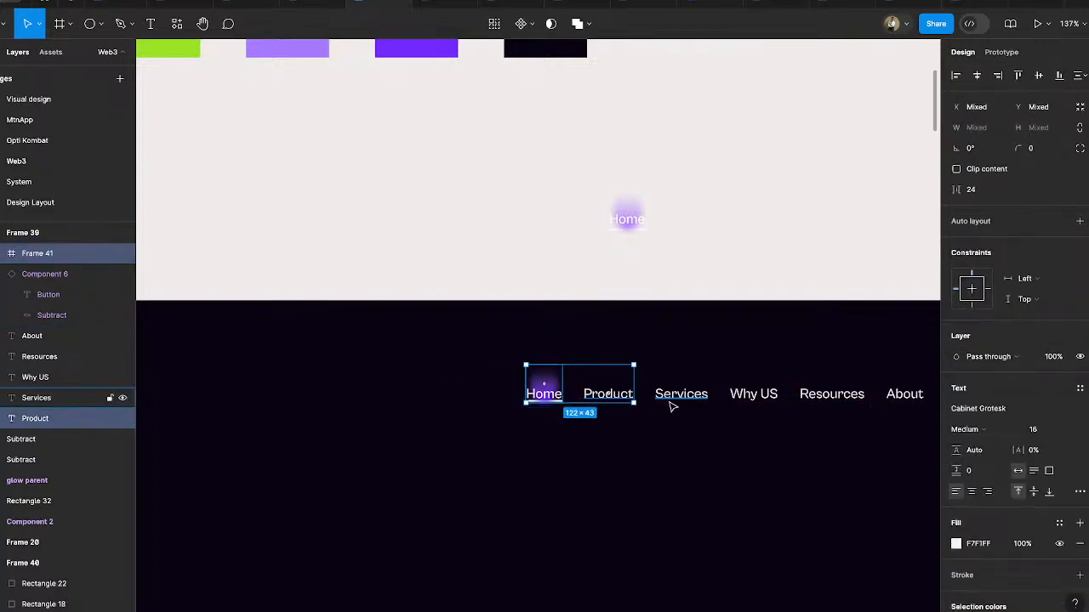
left_click(671, 403, "shift")
scroll(670, 403, "right", 1)
scroll(669, 403, "right", 3)
left_click(533, 426, "shift")
left_click(611, 426, "shift")
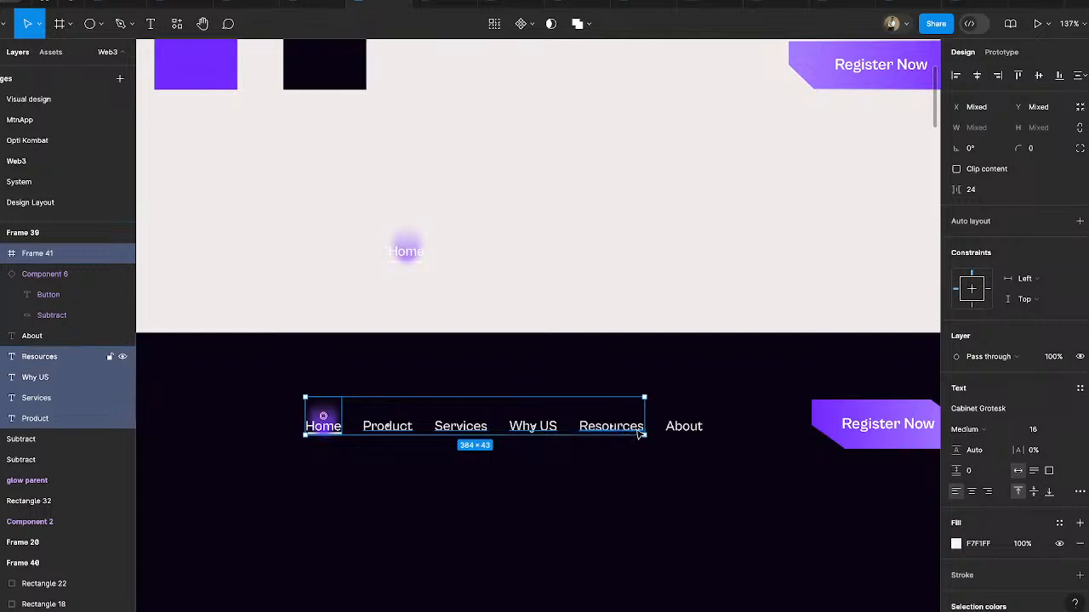
left_click(693, 428, "shift")
key("shift+a")
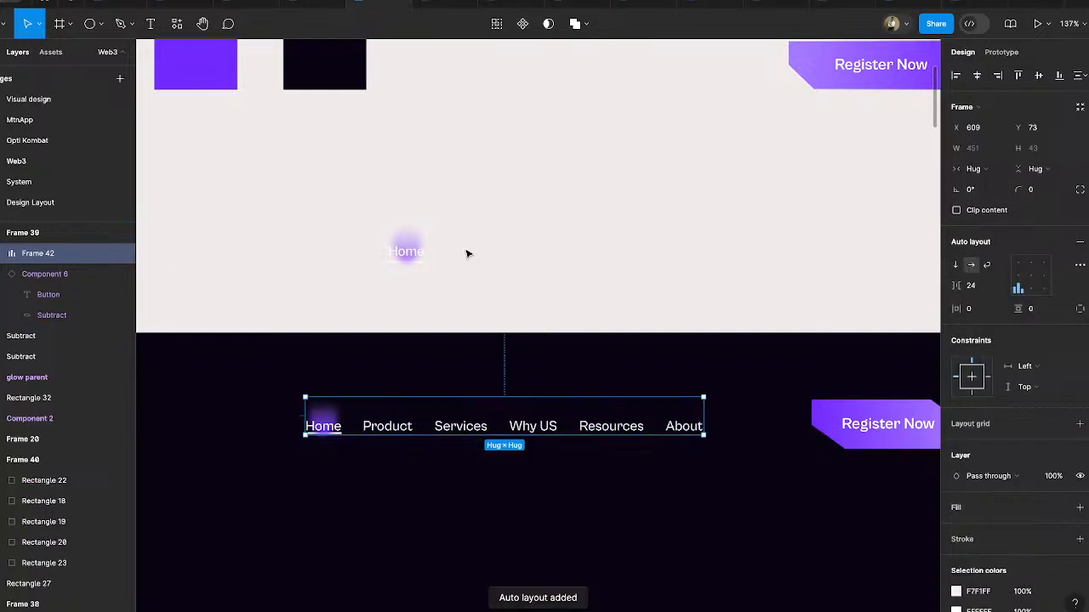
- Delete the leftover Home text, ellipse and underline on the light canvas above the dark frame
left_click(407, 240)
left_click_drag(357, 202, 468, 294)
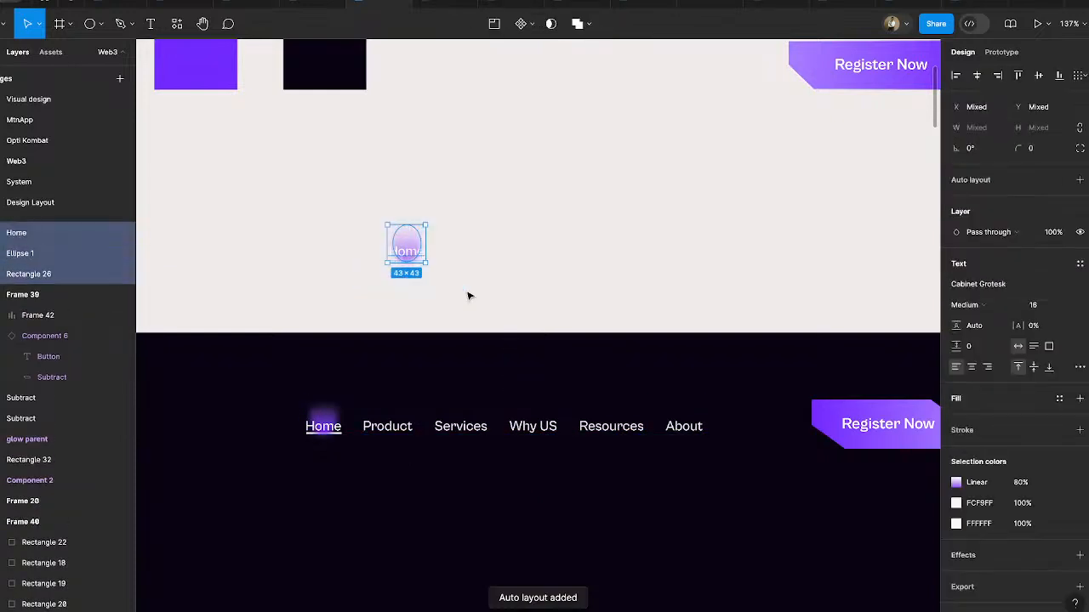
key("Delete")
scroll(488, 310, "down", 1)
scroll(487, 310, "down", 3)
- Wrap the navigation links and the Register Now button in a horizontal auto layout and set its item spacing to Auto
left_click(458, 344)
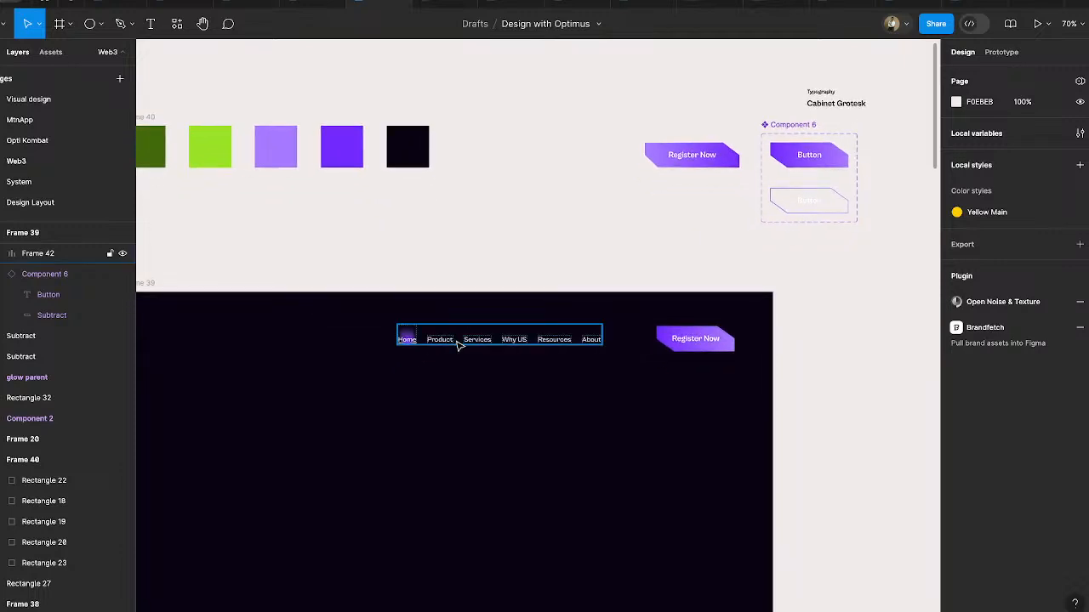
left_click(678, 351, "shift")
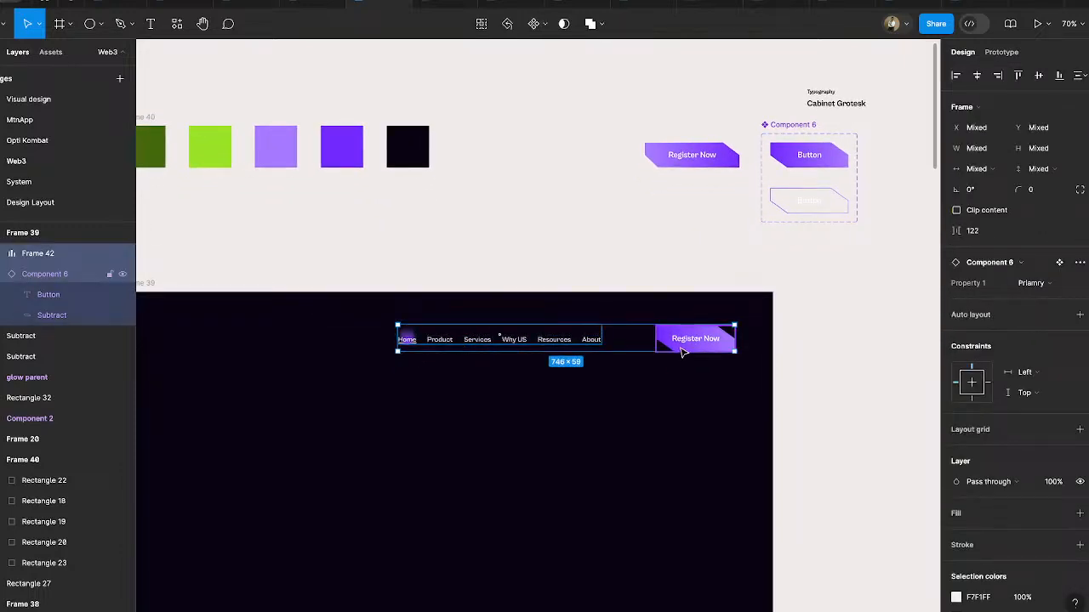
key("shift+a")
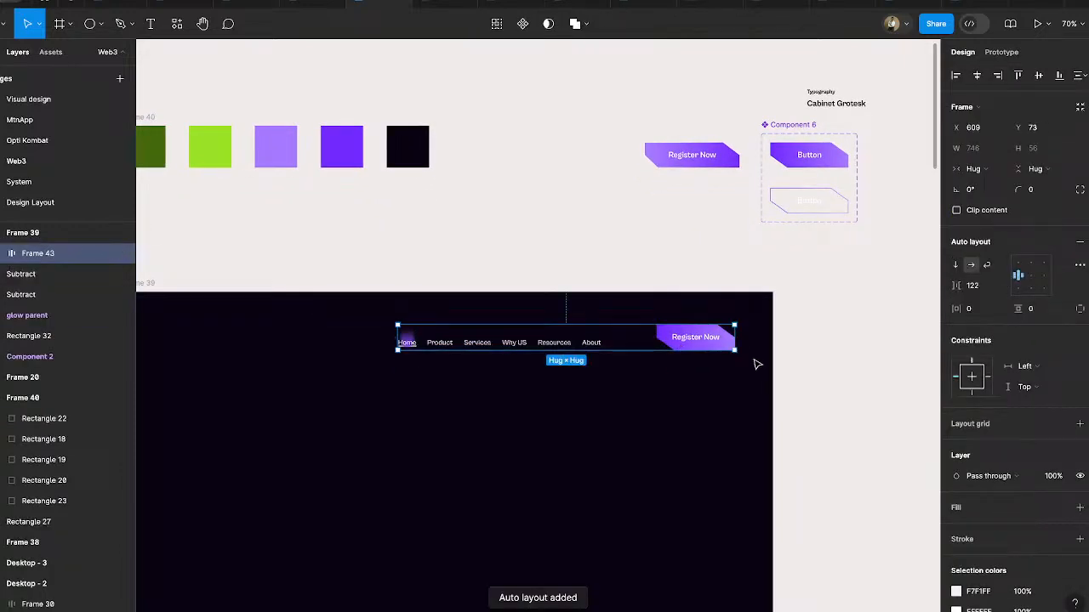
left_click(1002, 287)
left_click(993, 299)
left_click(903, 311)
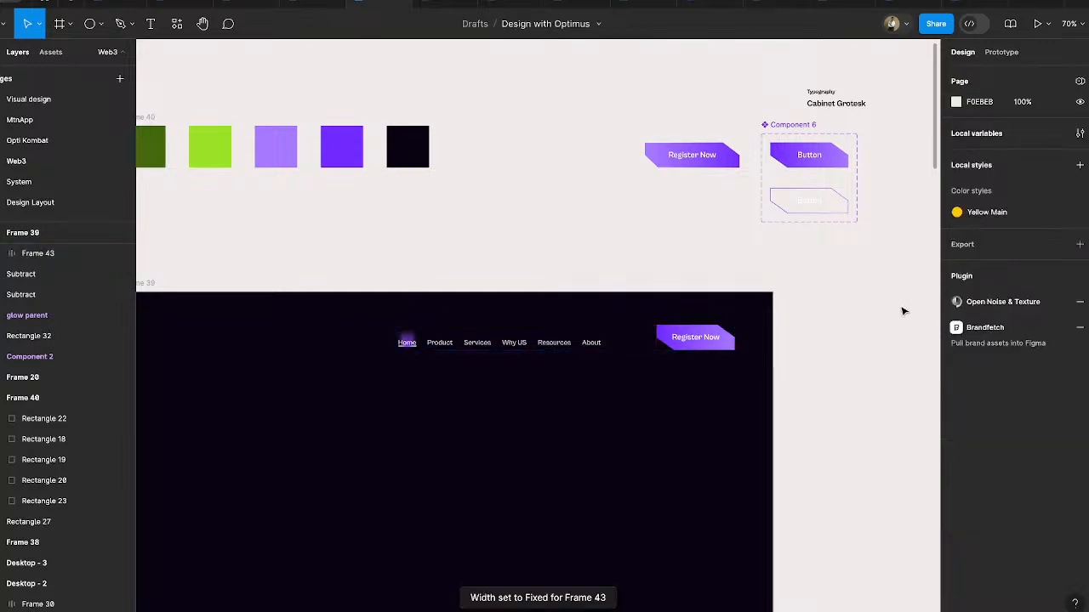
scroll(777, 337, "down", 4)
left_click_drag(687, 343, 653, 365)
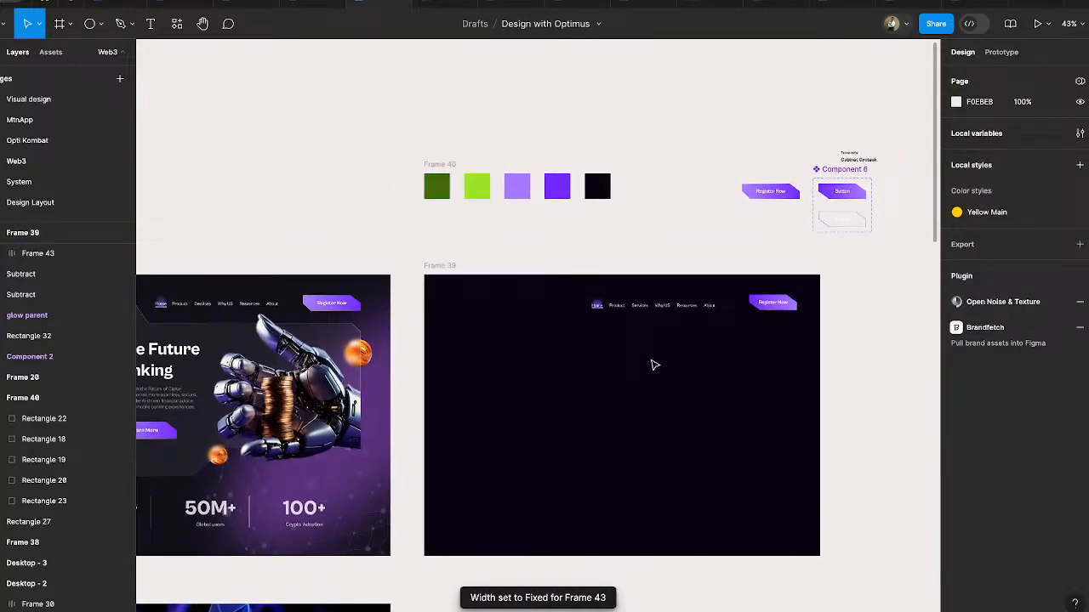
- Duplicate the hero content frame with logo, headline, buttons and robot hand from Desktop - 2 into Frame 39
scroll(654, 365, "down", 1)
scroll(654, 365, "right", 1)
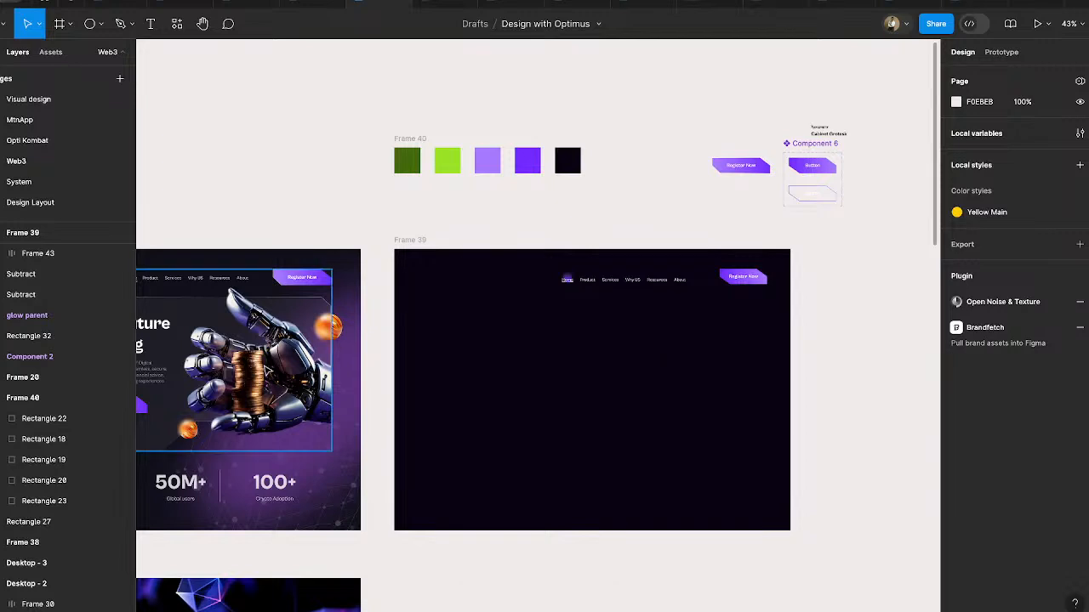
double_click(268, 371)
left_click(620, 207)
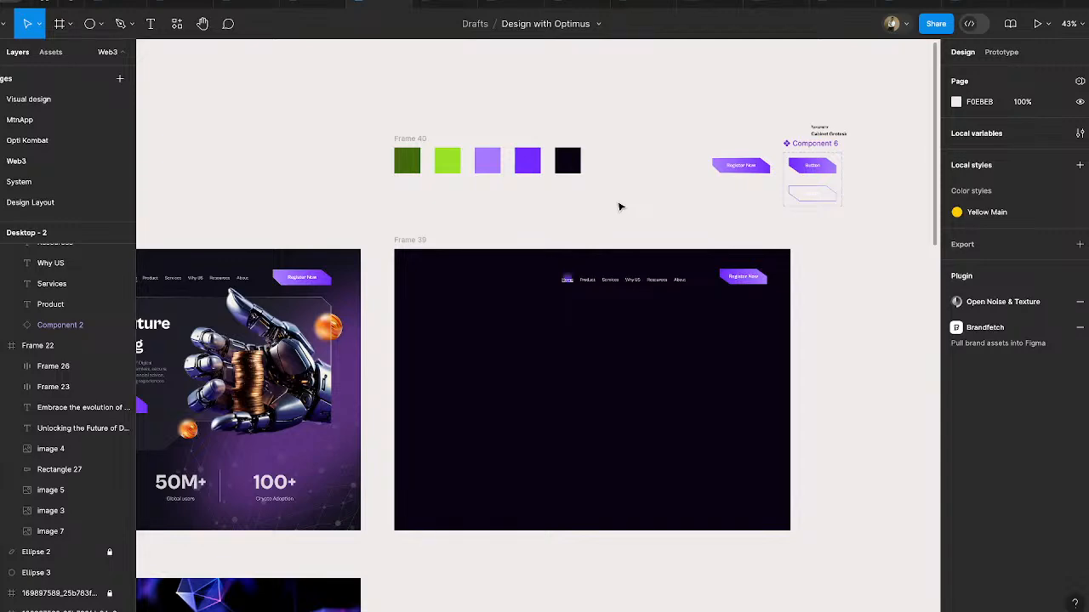
scroll(620, 206, "down", 2)
left_click(238, 277)
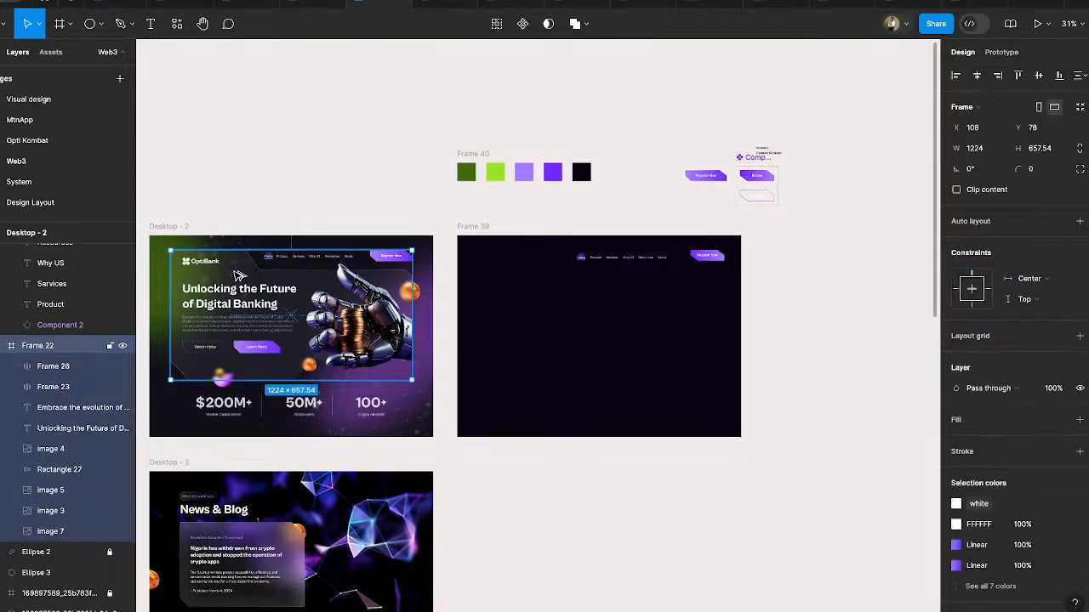
left_click_drag(238, 277, 545, 296)
scroll(705, 303, "up", 3)
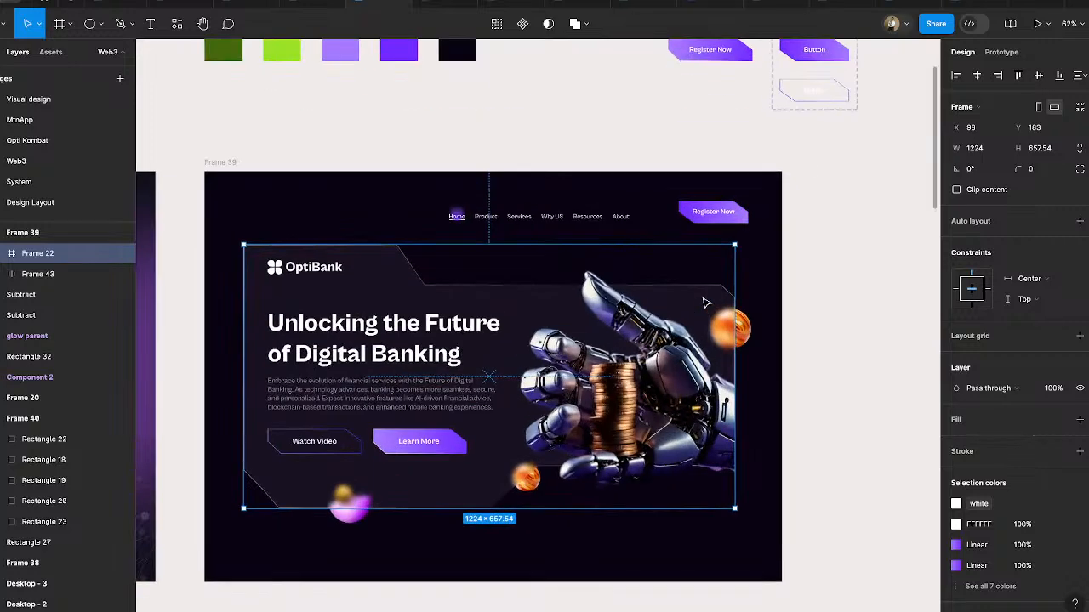
- Move the copied hero content up around the navigation bar to about Y 73 and centre it horizontally in Frame 39
scroll(705, 302, "left", 2)
scroll(705, 303, "down", 1)
left_click_drag(689, 305, 687, 261)
left_click(976, 77)
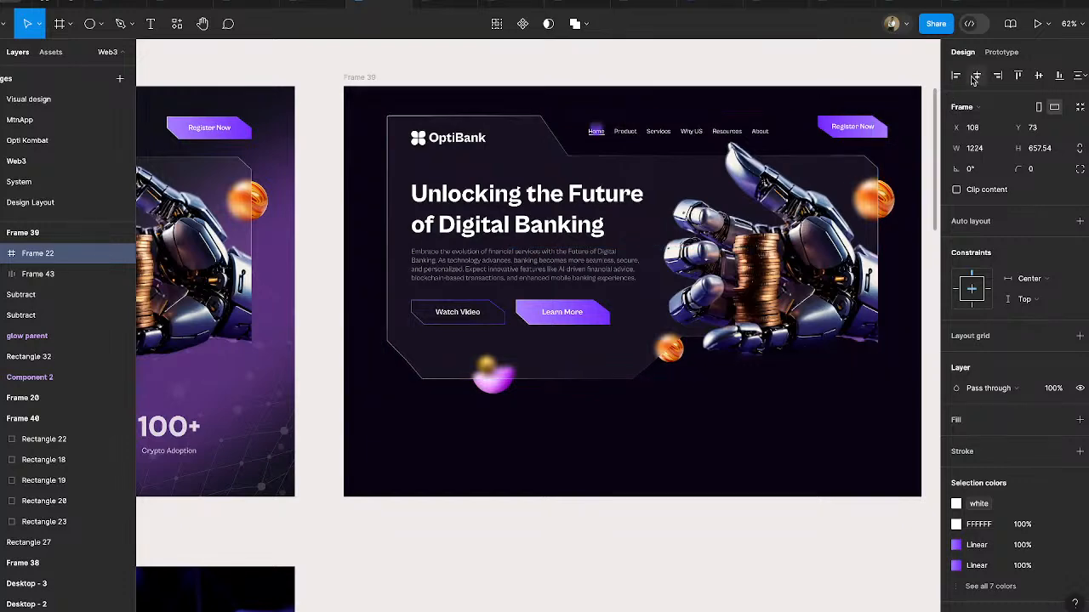
scroll(826, 267, "right", 3)
scroll(826, 267, "up", 1)
left_click(826, 267)
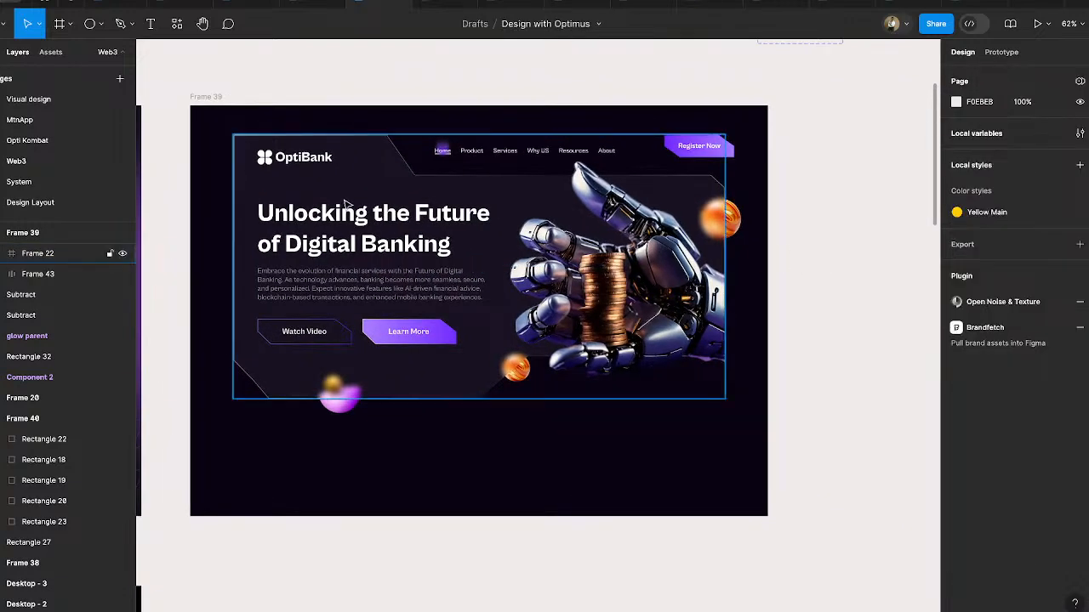
- Draw a 42 × 42 square on the light canvas above Frame 39 as the first petal of the OptiBank logo
scroll(346, 203, "down", 3)
double_click(287, 171)
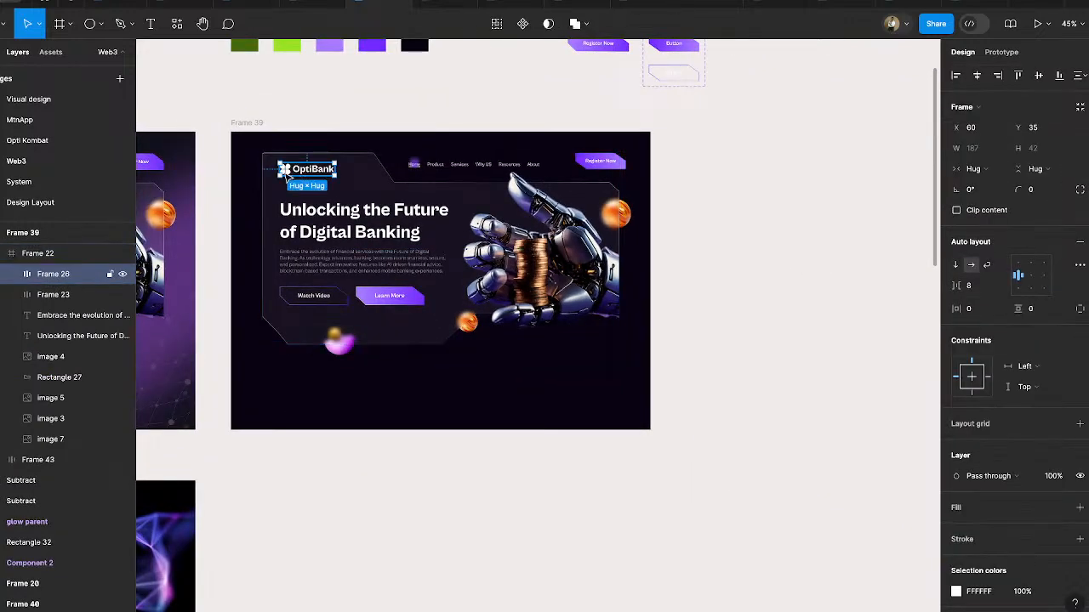
scroll(287, 172, "up", 5)
scroll(287, 175, "up", 3)
left_click(297, 175)
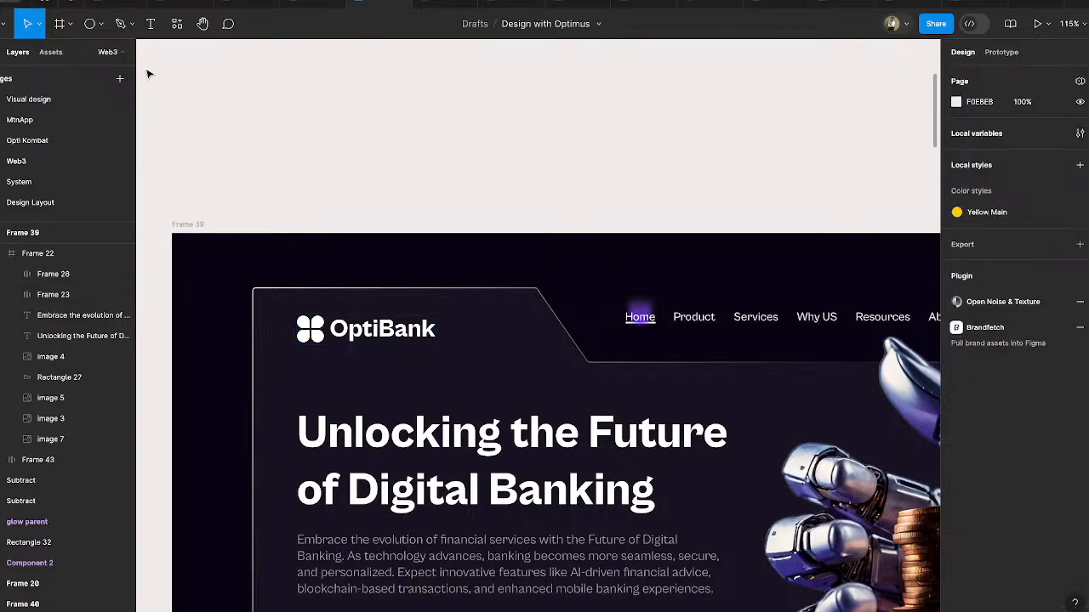
left_click(102, 23)
left_click(84, 63)
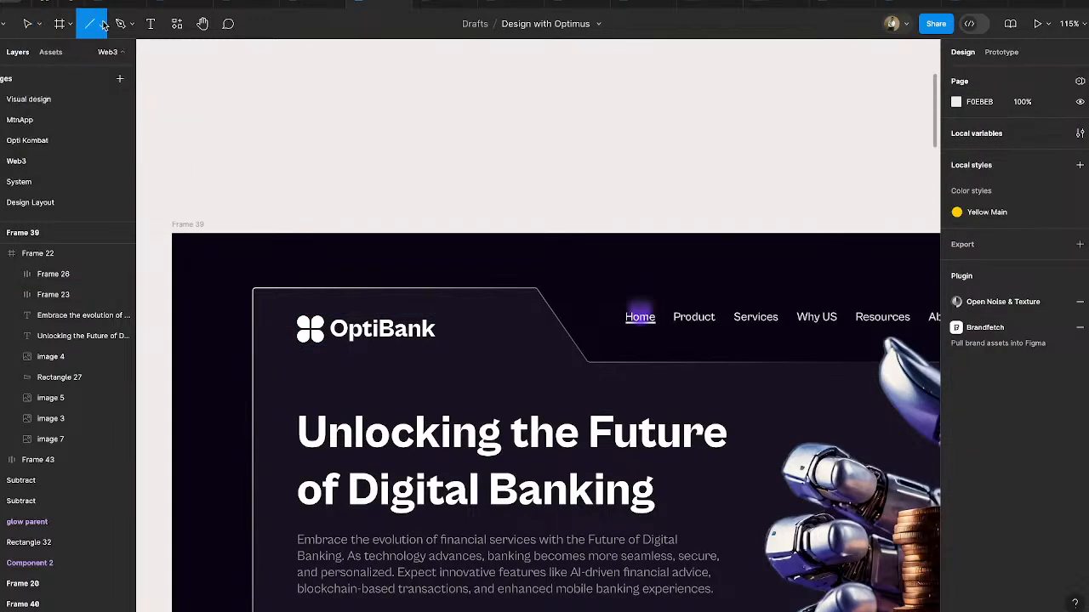
left_click(102, 24)
left_click(104, 53)
left_click_drag(333, 143, 366, 175)
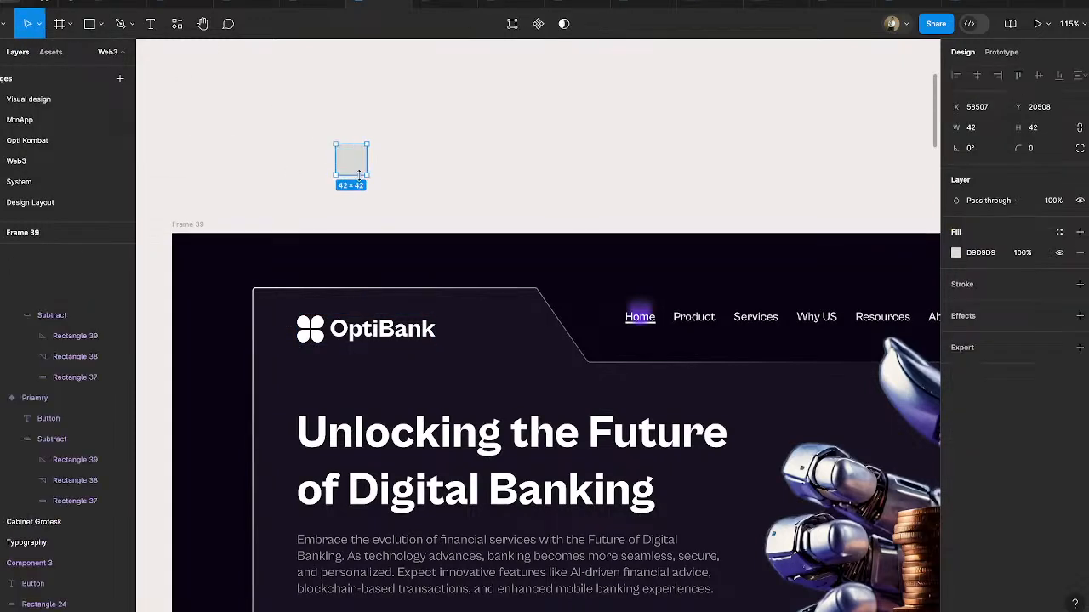
- Set the square's corner radius to 24 and its bottom-right corner radius to 0
left_click(1080, 148)
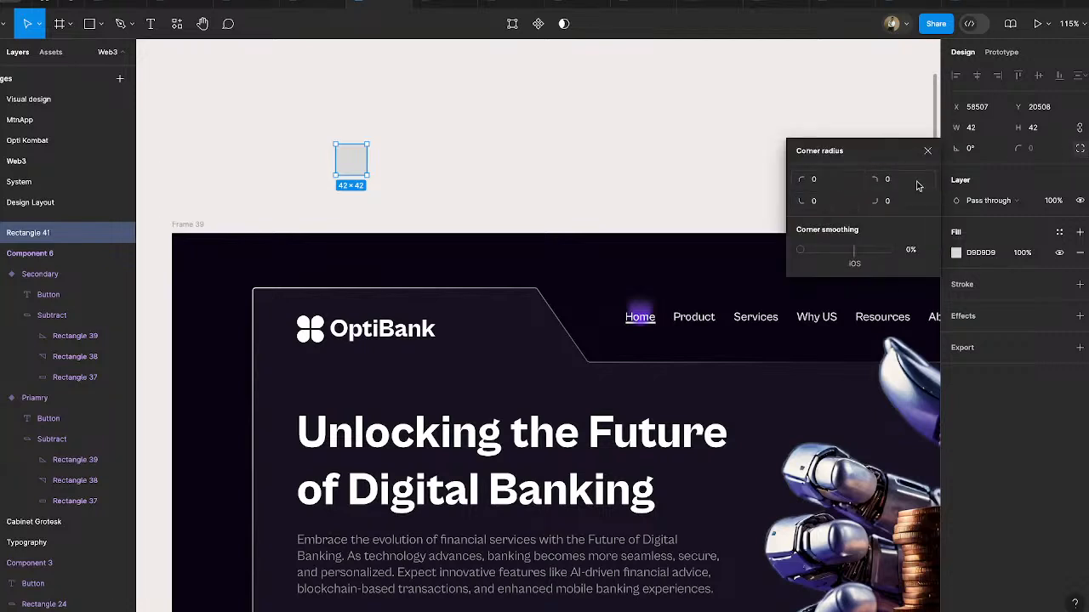
left_click(1080, 149)
left_click(1039, 149)
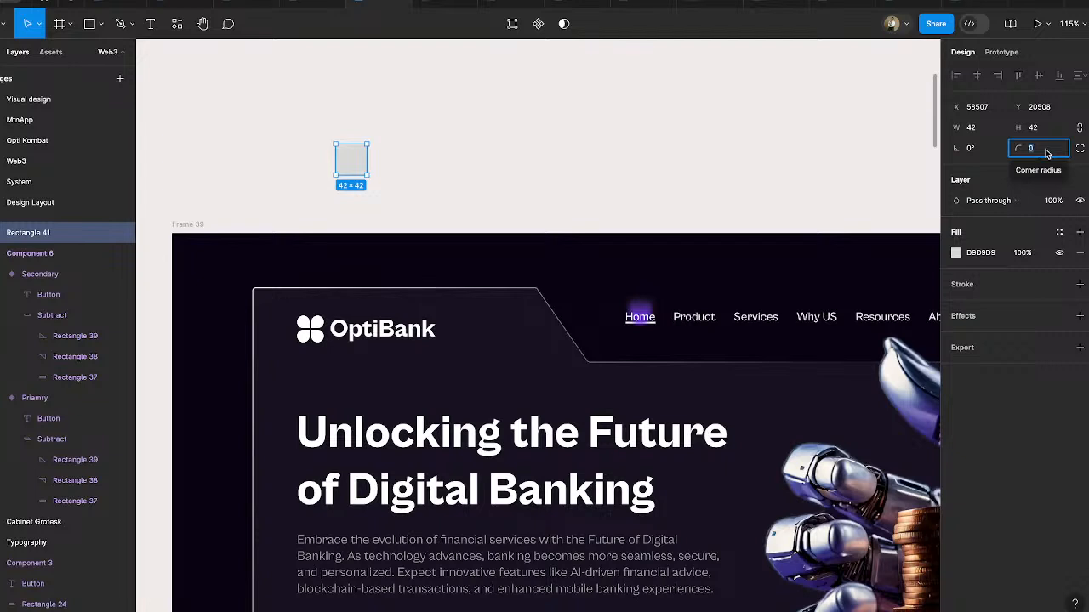
type("24")
key("Return")
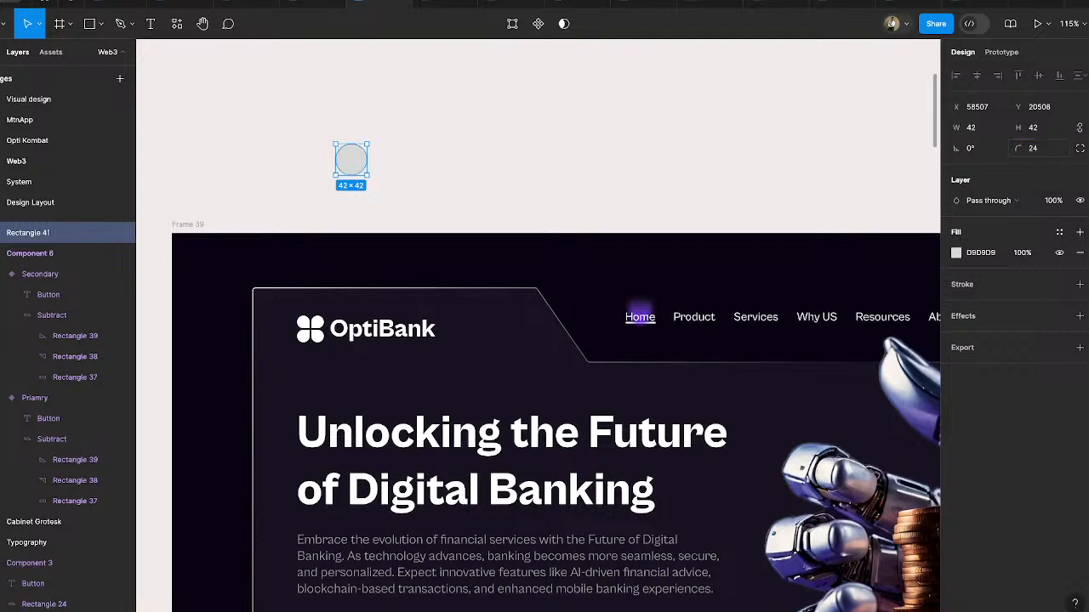
left_click(1080, 148)
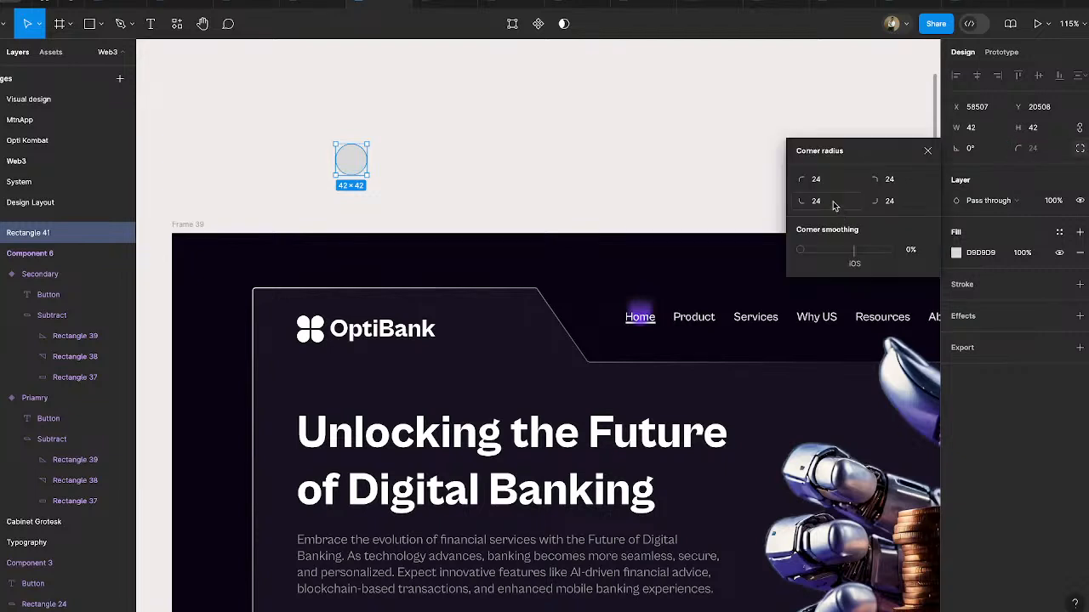
left_click(893, 200)
type("0")
key("Return")
left_click(360, 195)
- Change the petal shape's fill colour to black, 000000
left_click(351, 160)
left_click(957, 254)
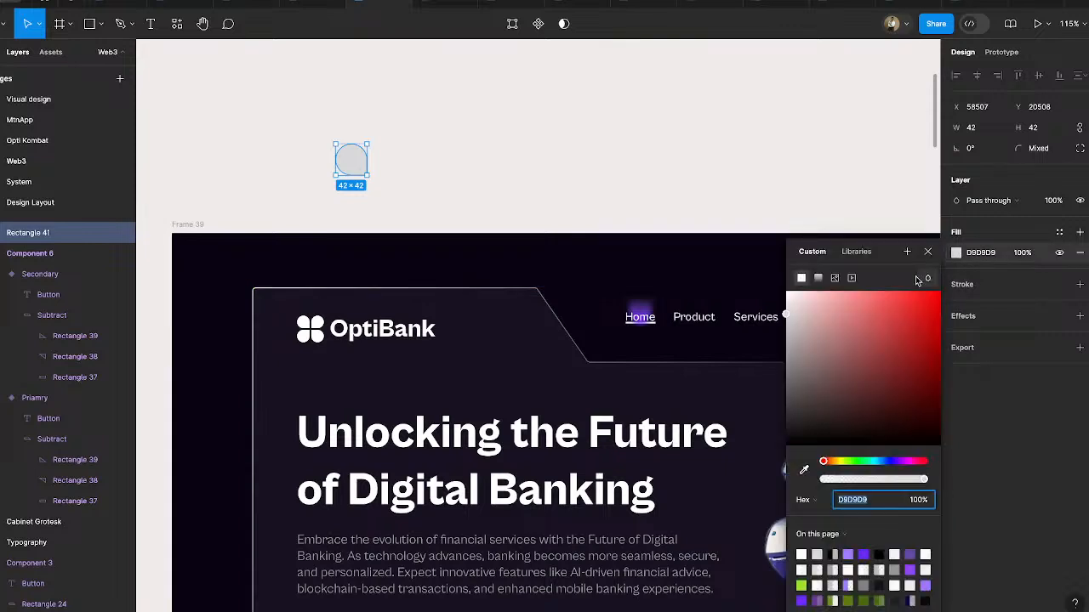
left_click_drag(885, 340, 736, 477)
left_click(493, 200)
left_click(355, 162)
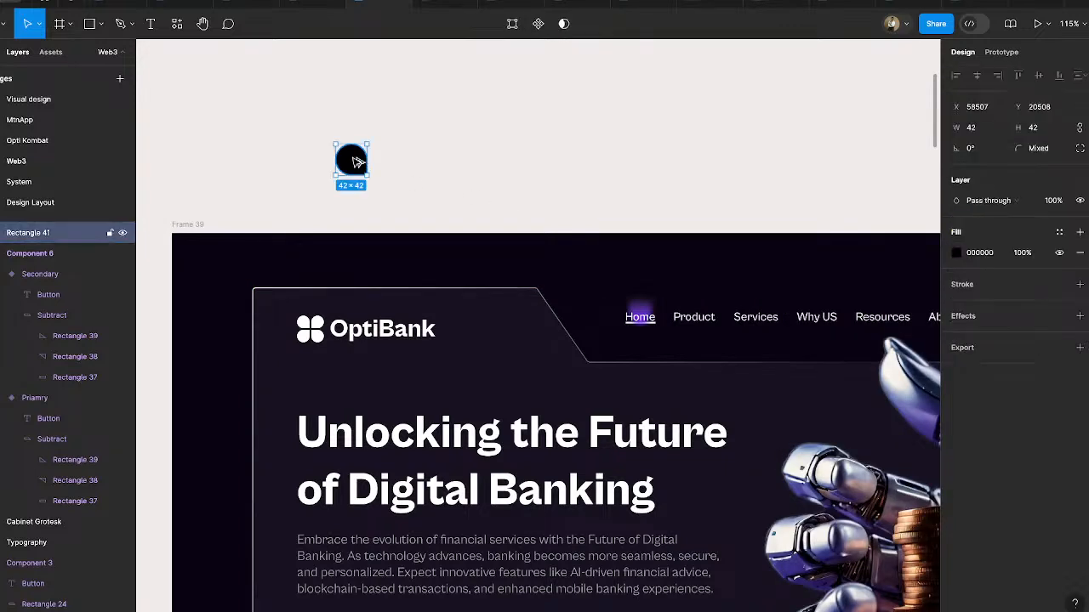
- Duplicate the black petal to its right, flip the copy horizontally and move it to a 6 px gap
left_click_drag(356, 162, 392, 159)
right_click(392, 156)
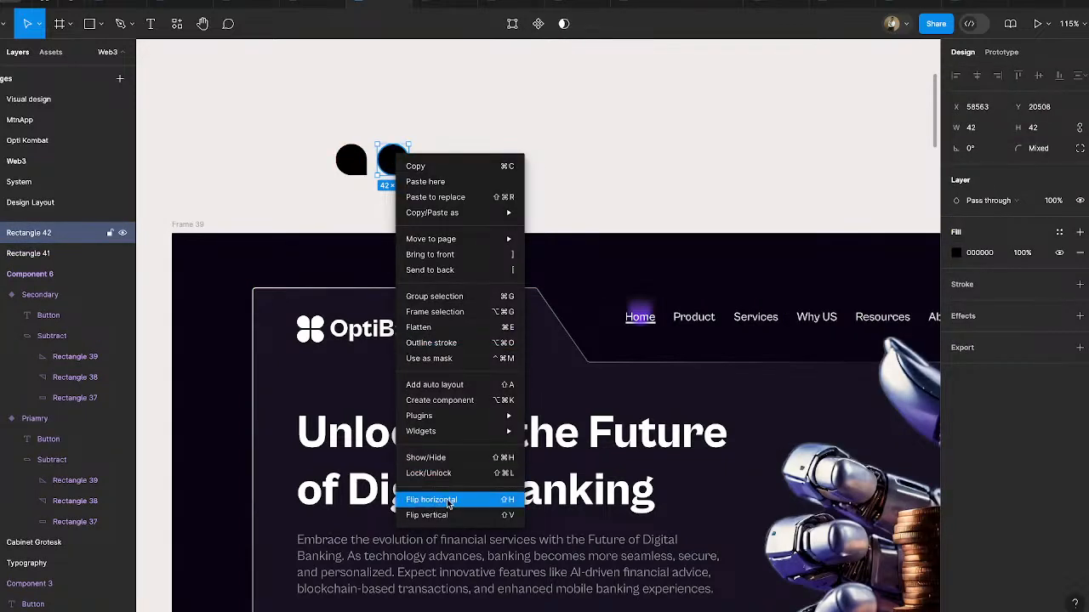
left_click(451, 501)
mouse_move(384, 155)
left_mouse_down()
mouse_move(383, 119)
mouse_move(381, 165)
left_mouse_up()
- Duplicate the petal pair as a second row, flip that row vertically and bring the two rows close together
left_click(358, 159, "shift")
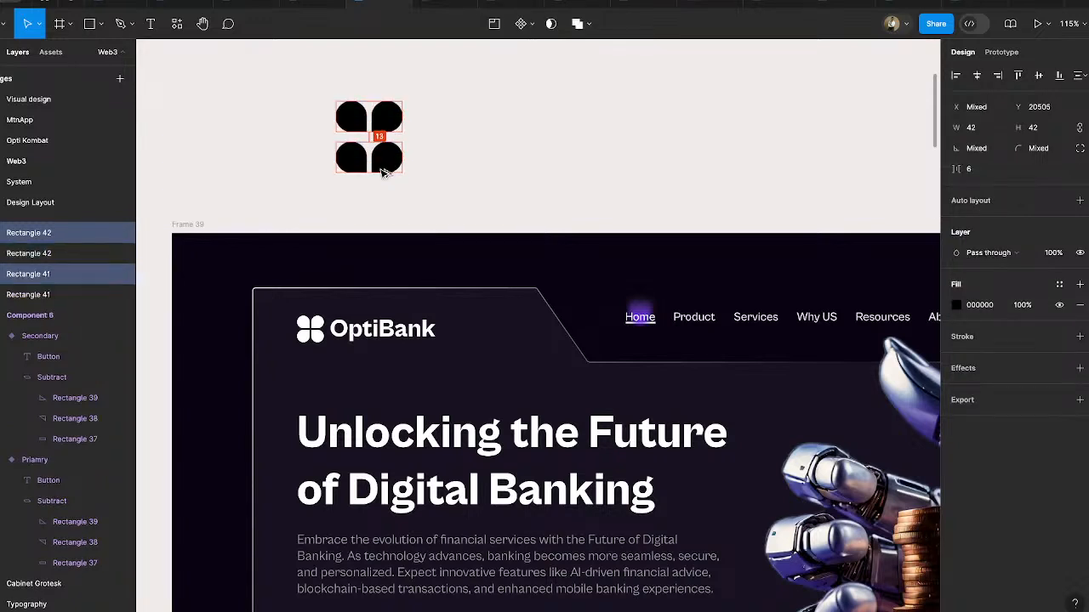
right_click(380, 173)
left_click(413, 557)
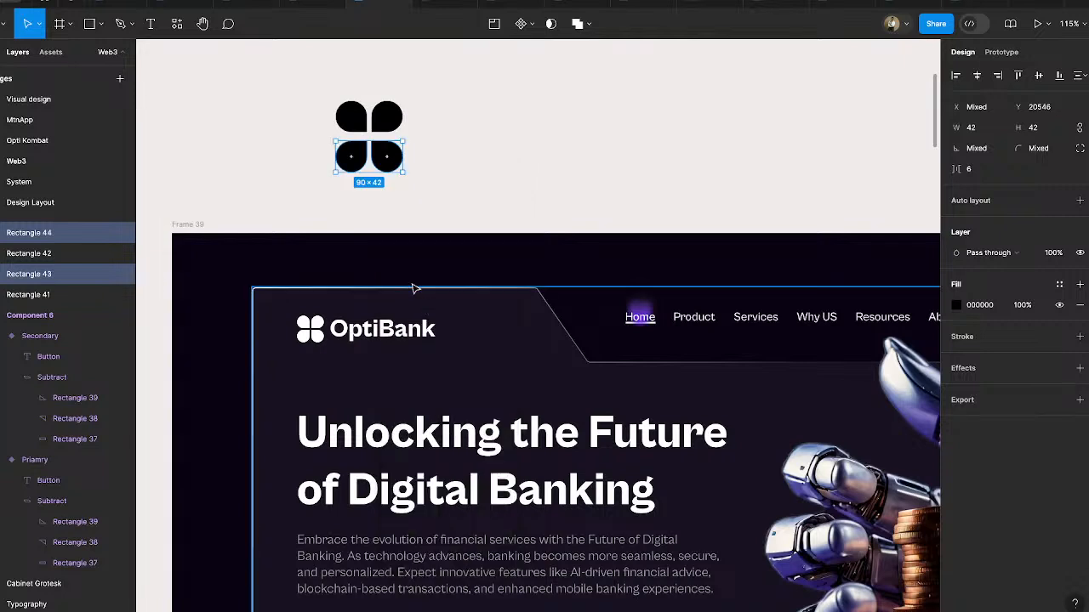
left_click_drag(383, 169, 385, 163)
- Set the four petals' vertical spacing to 6, and tighten both the horizontal and vertical spacing to 4
left_click_drag(326, 92, 449, 190)
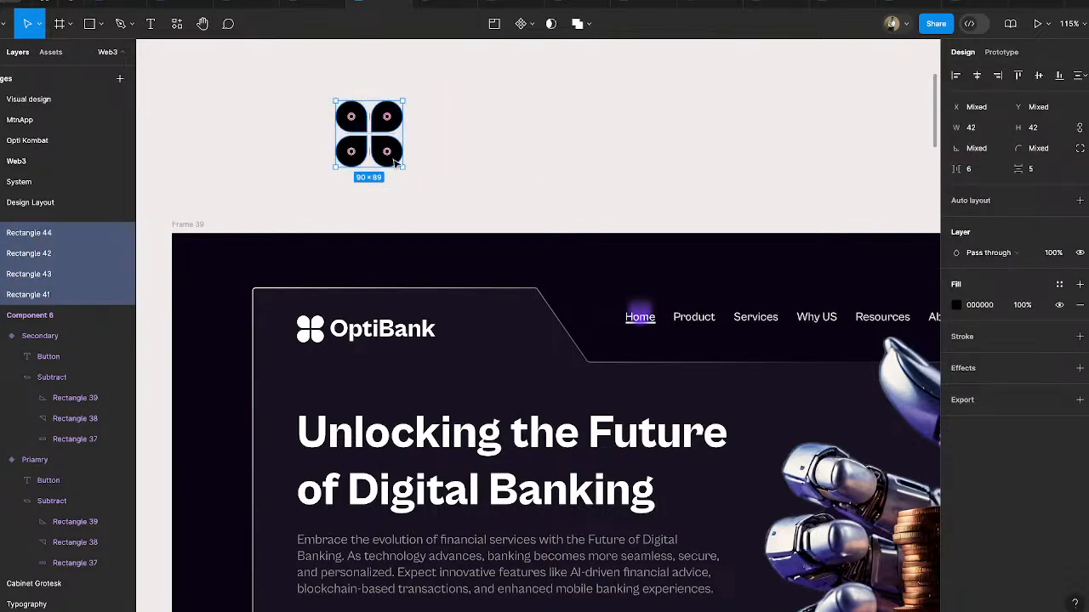
left_click(1047, 170)
type("6")
key("Return")
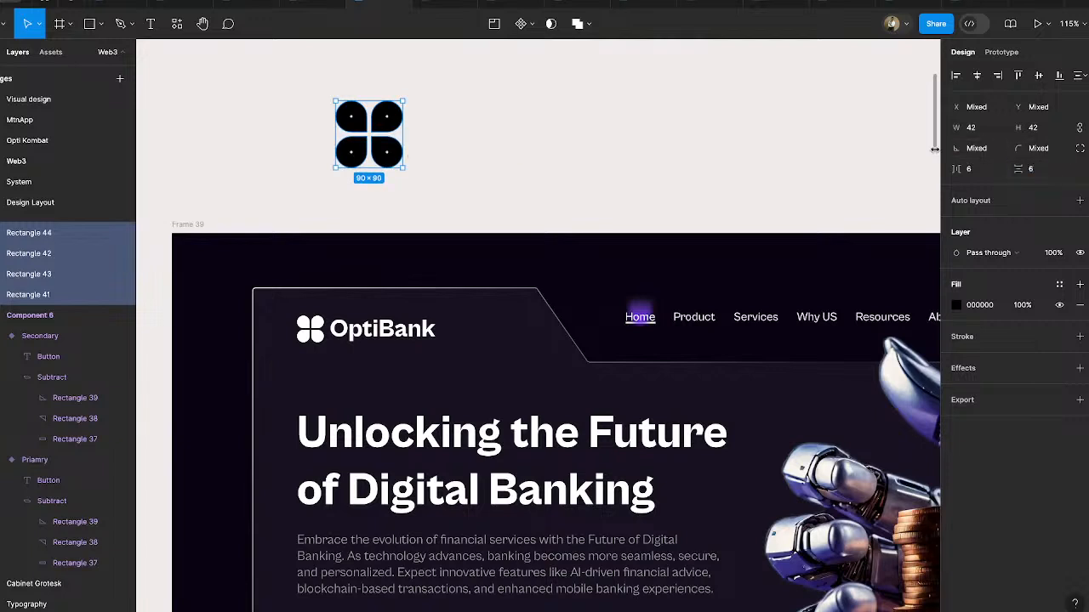
left_click(976, 170)
key("Return")
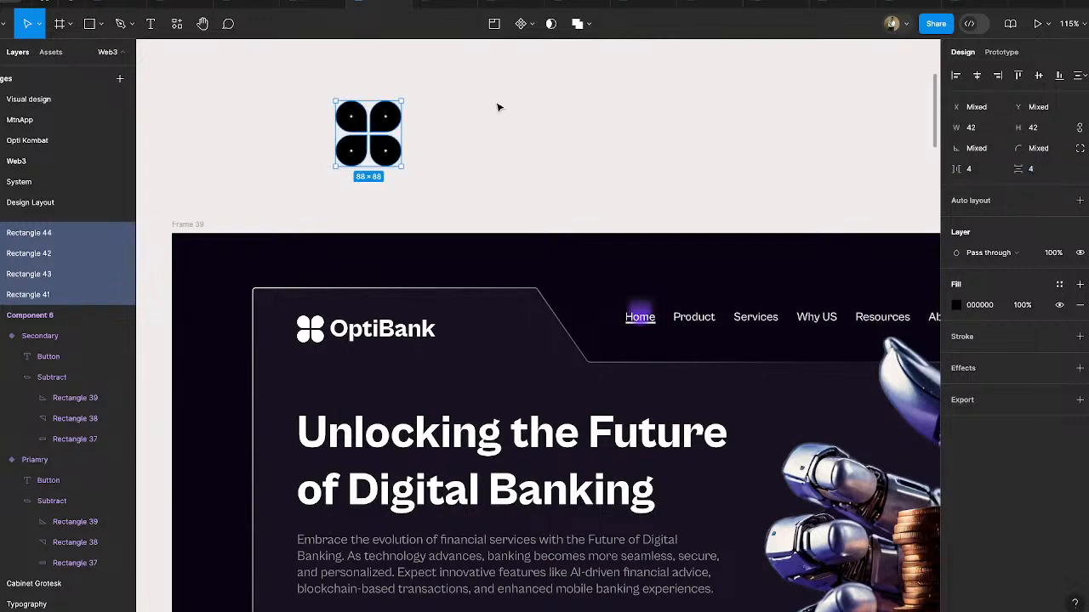
left_click(444, 131)
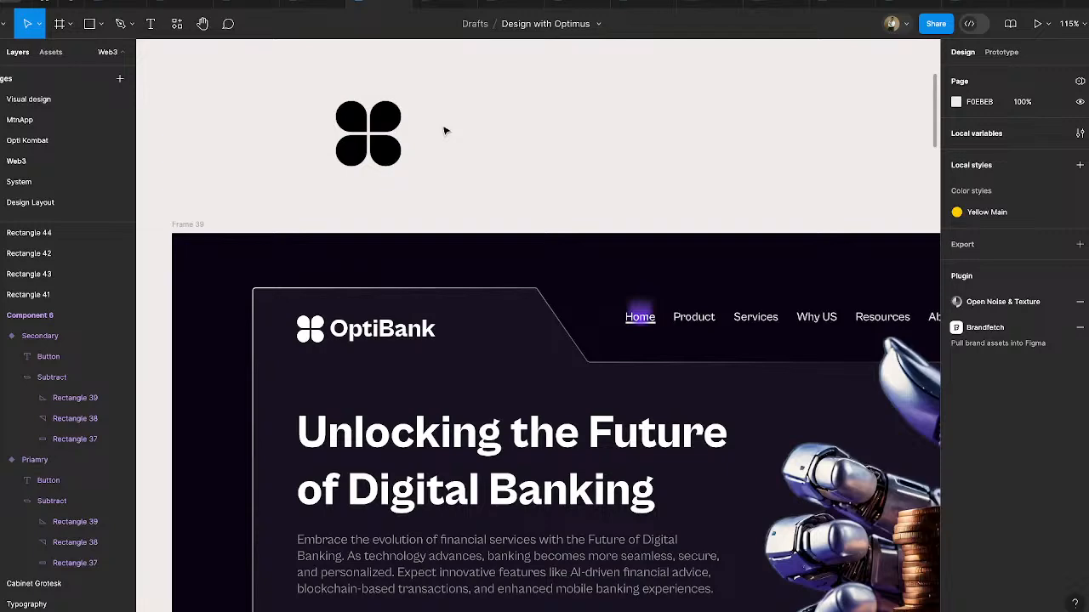
- Delete the four black logo petals from the canvas above Frame 39
left_click_drag(312, 85, 459, 213)
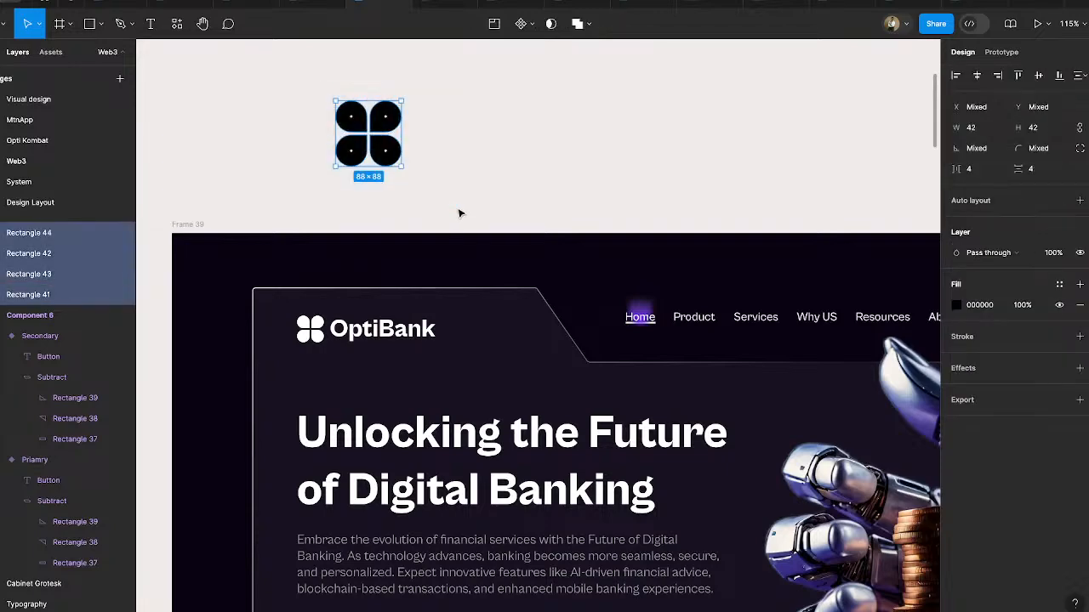
key("Delete")
scroll(459, 213, "down", 5)
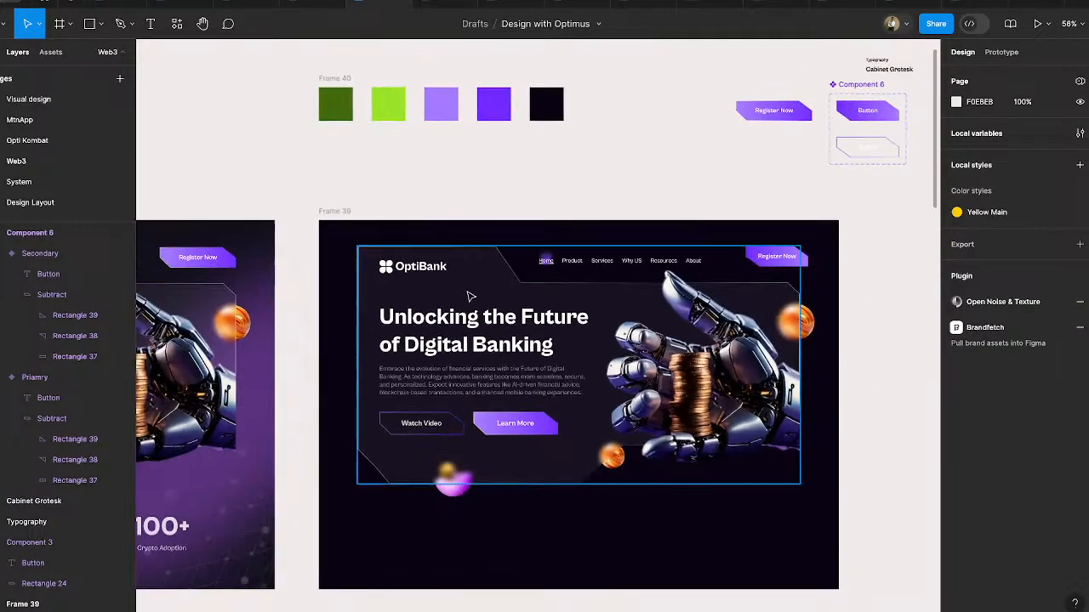
- Examine the hero's cut-corner background panel, including its fill, gradient stroke and background blur
scroll(476, 291, "up", 1)
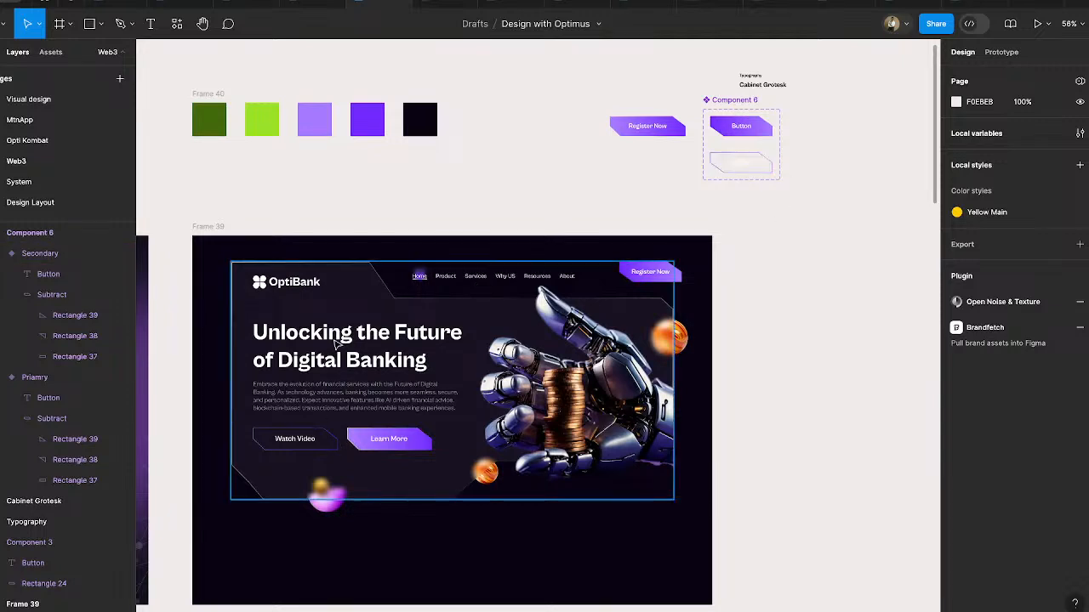
scroll(452, 336, "down", 1)
scroll(452, 336, "right", 1)
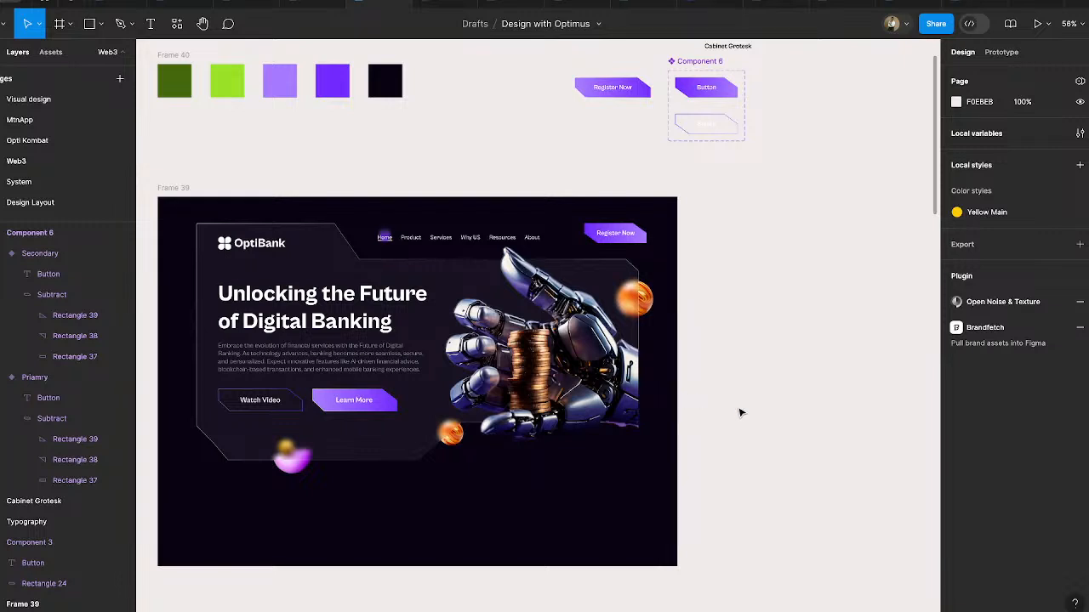
scroll(740, 412, "down", 1)
scroll(740, 413, "right", 1)
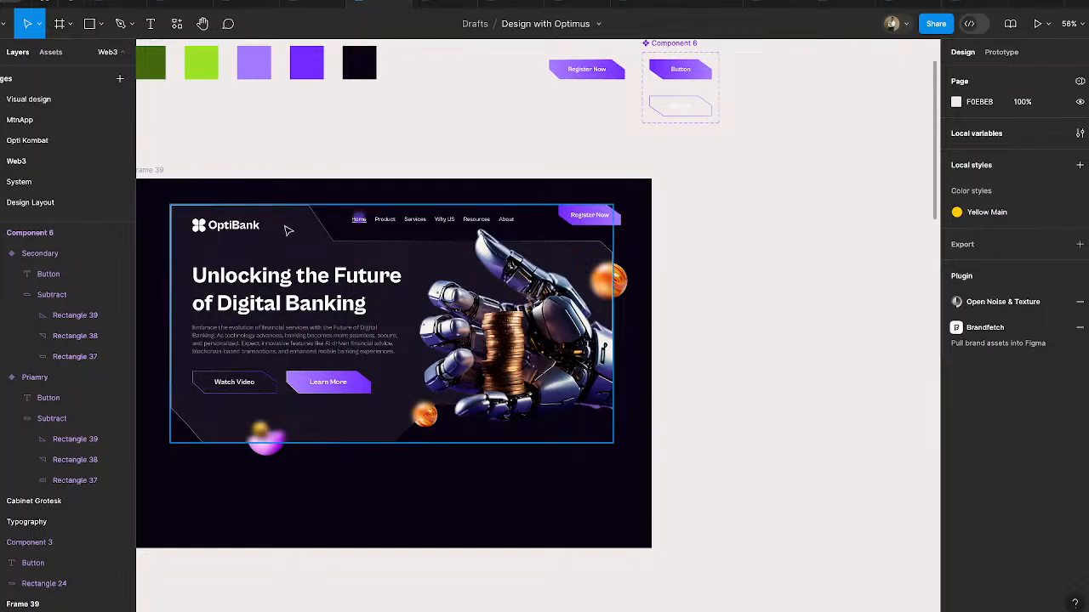
scroll(287, 229, "left", 3)
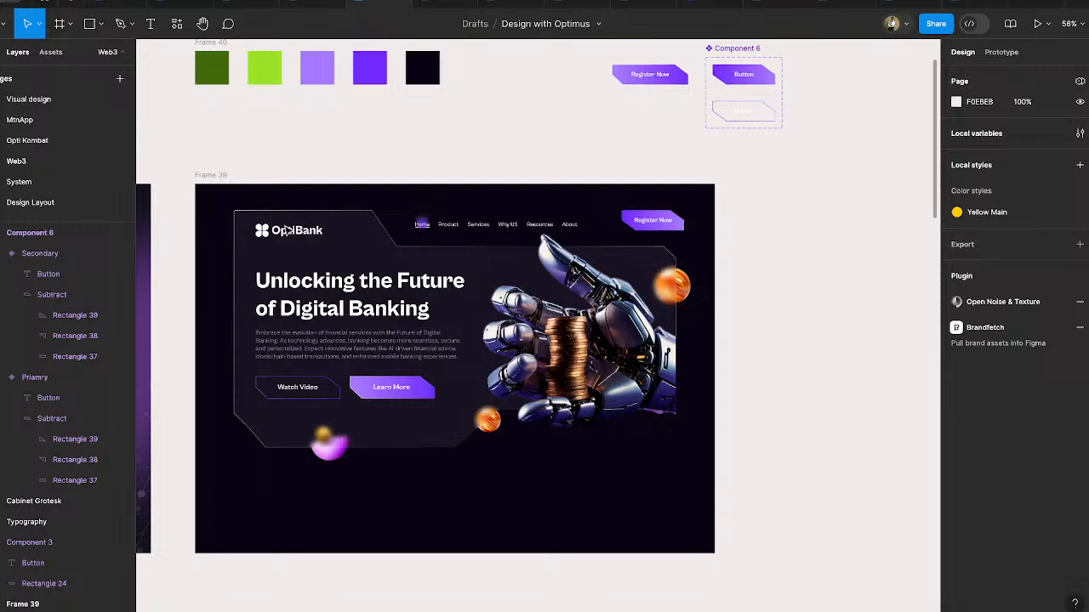
left_click(380, 249)
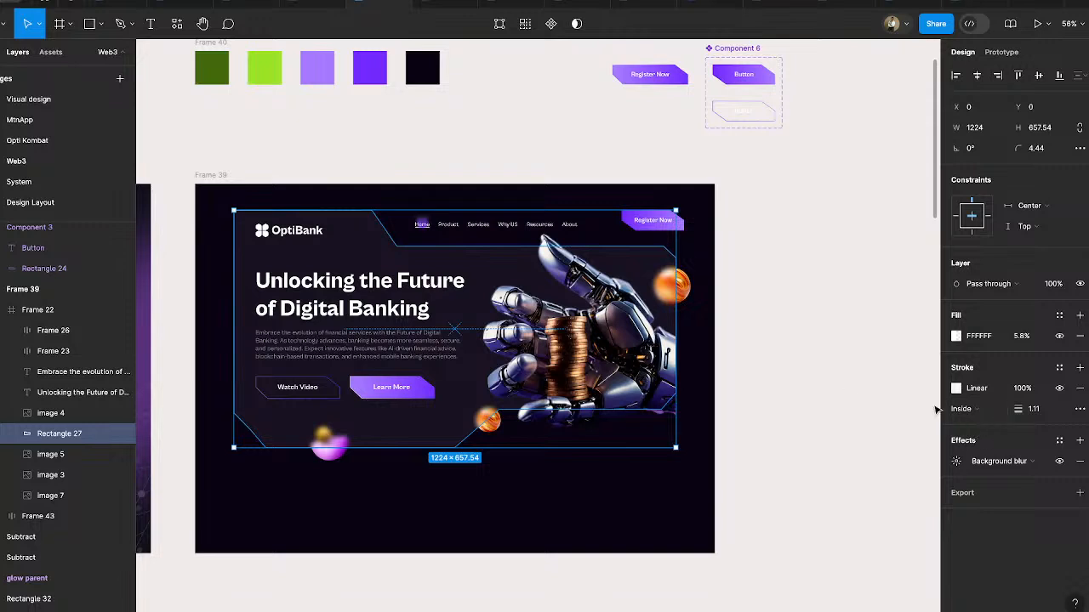
left_click(884, 396)
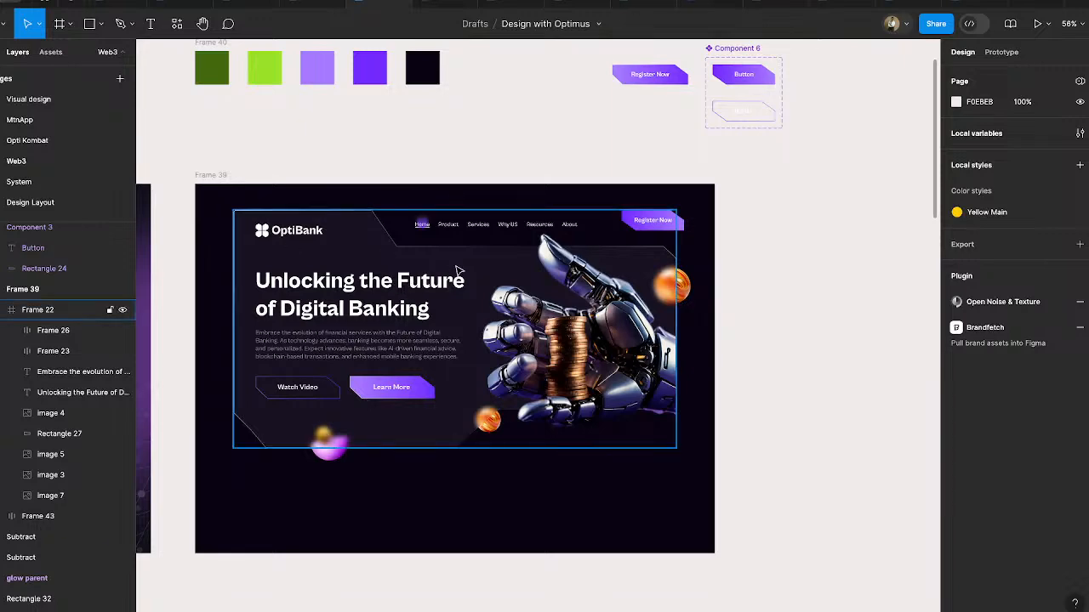
scroll(705, 324, "right", 3)
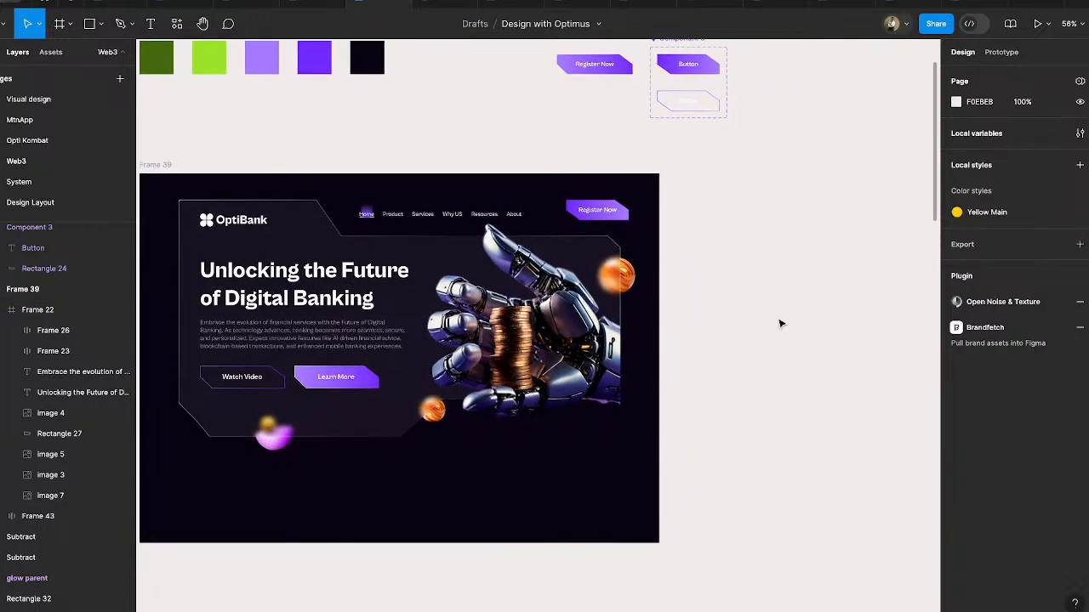
- Move the grey folder-shaped Subtract object from below the designs to the empty canvas beside Frame 39
scroll(781, 323, "down", 10)
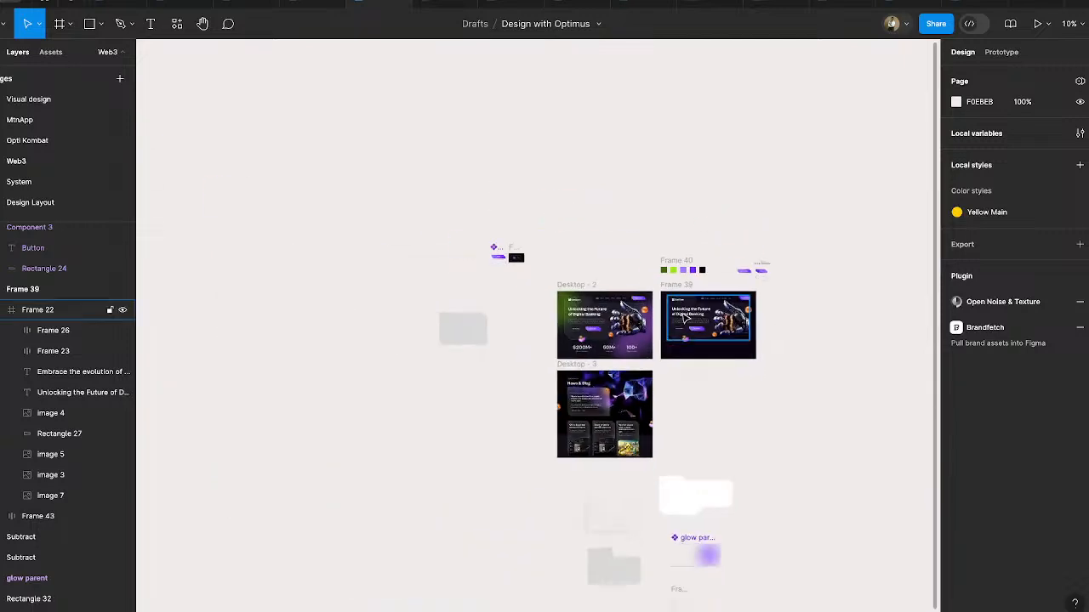
scroll(719, 390, "down", 1)
left_click(534, 551)
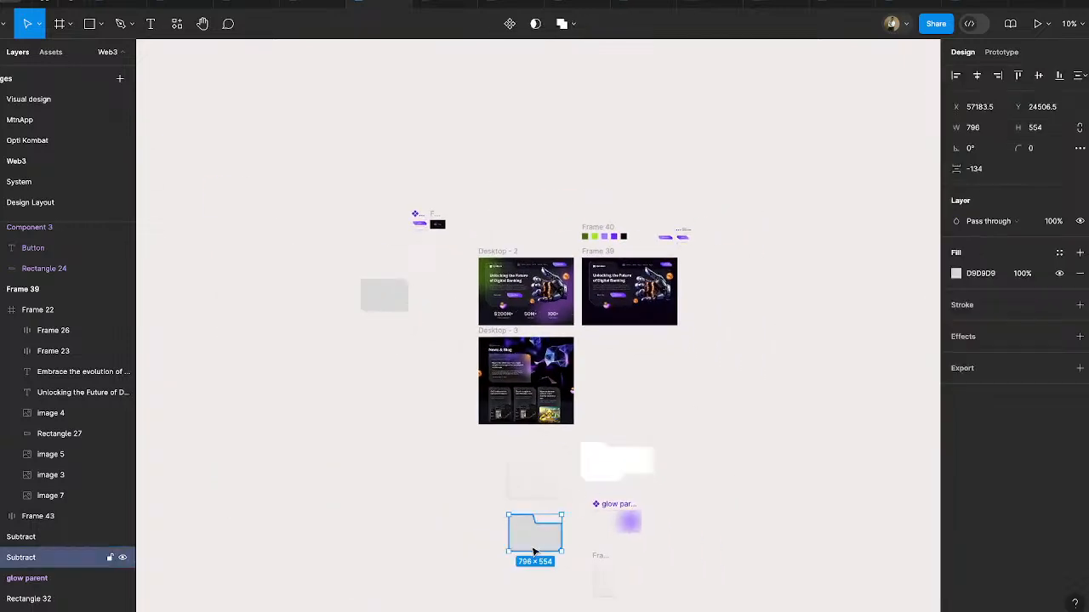
left_click_drag(619, 497, 610, 338)
scroll(729, 275, "up", 10)
scroll(717, 274, "down", 5)
scroll(717, 275, "right", 3)
scroll(717, 275, "up", 2)
- Examine how the grey shape is built, including the slanted rectangle subtracted from its upper corner and its cut lower corner
left_click(790, 287)
left_click(624, 317)
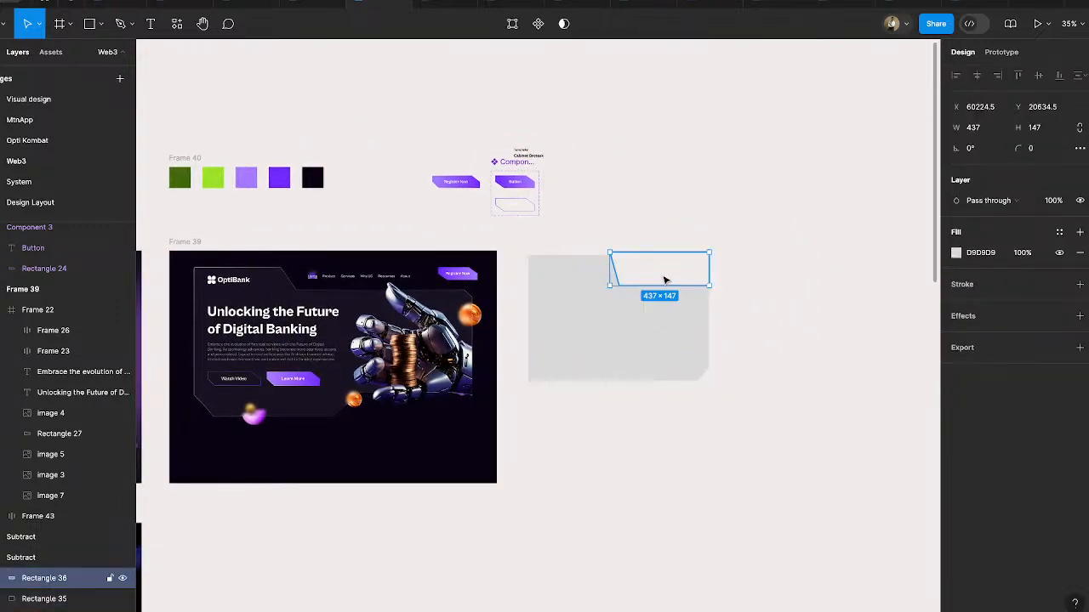
scroll(665, 280, "up", 5, "ctrl")
left_click_drag(610, 278, 850, 327)
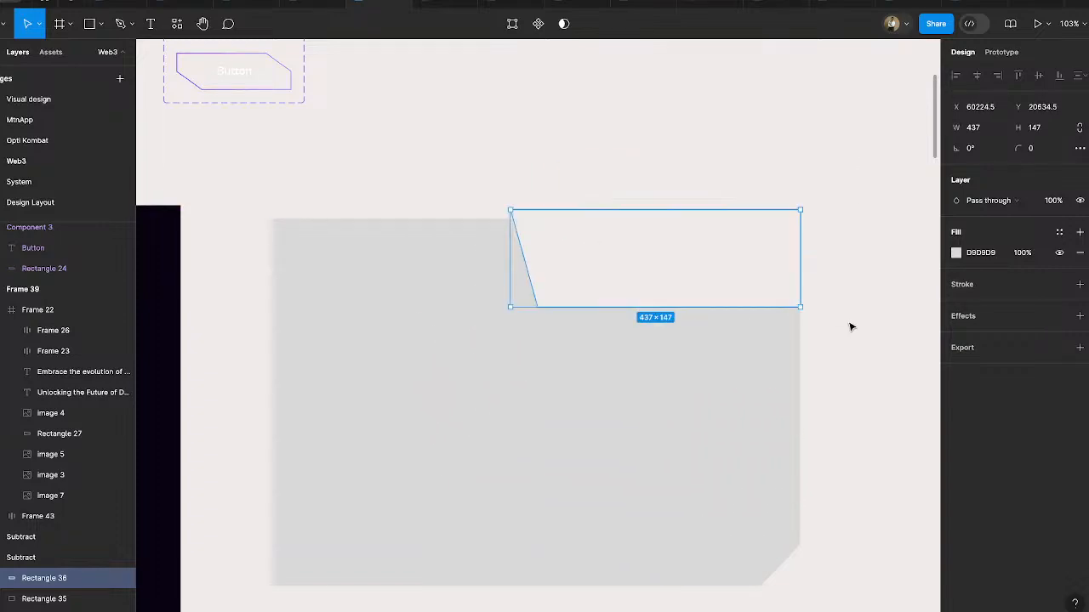
key("ctrl+alt+s")
scroll(851, 326, "down", 5, "ctrl")
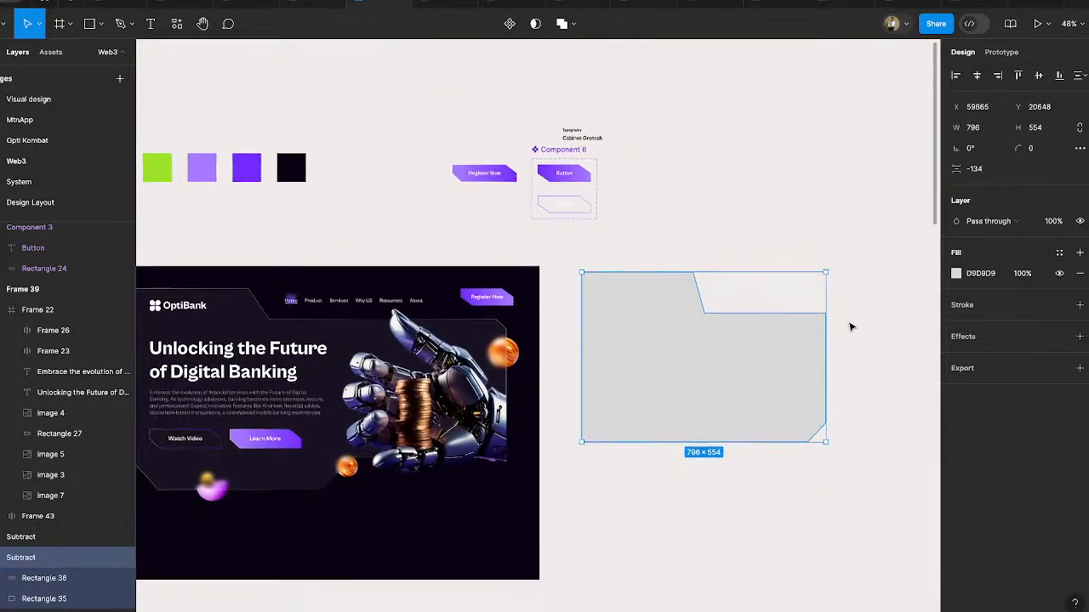
scroll(850, 326, "down", 1)
scroll(850, 326, "right", 1)
left_click(824, 491)
scroll(825, 491, "left", 1)
scroll(825, 491, "down", 1)
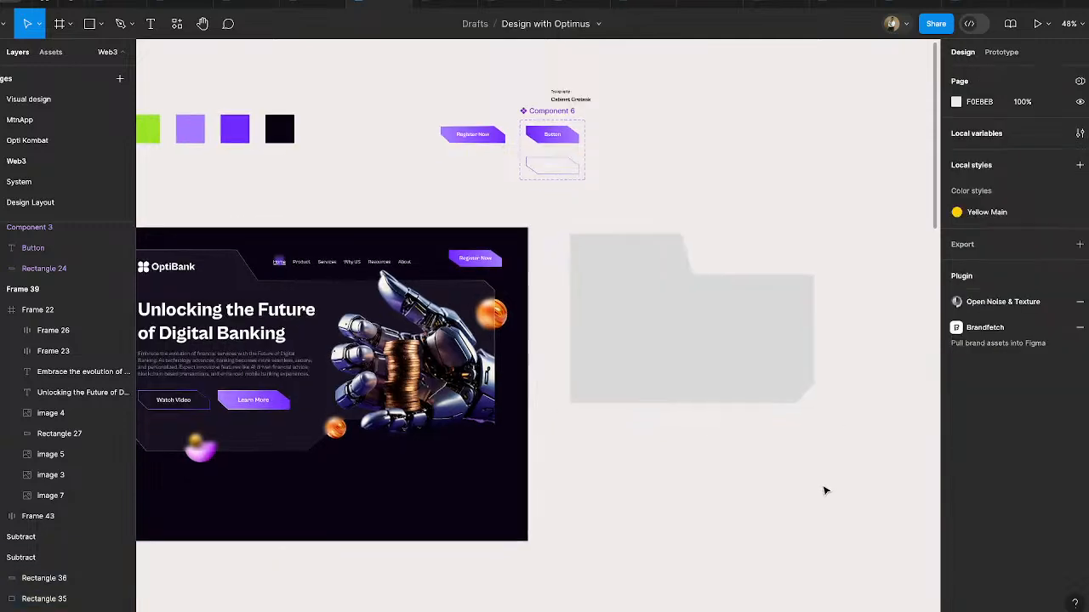
left_click(771, 351)
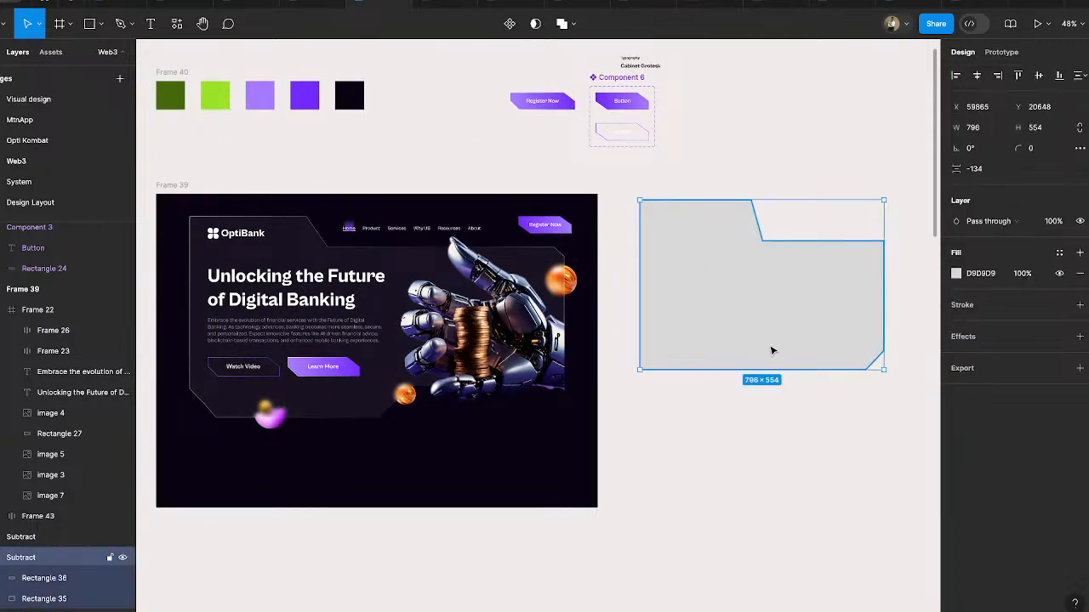
scroll(760, 315, "up", 5, "ctrl")
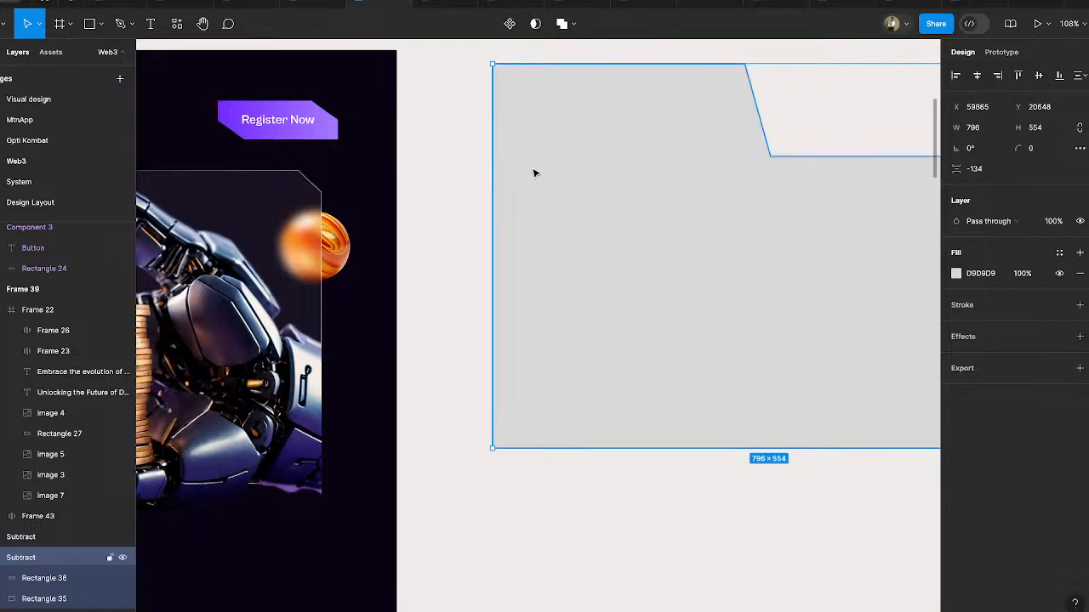
scroll(539, 210, "down", 5, "ctrl")
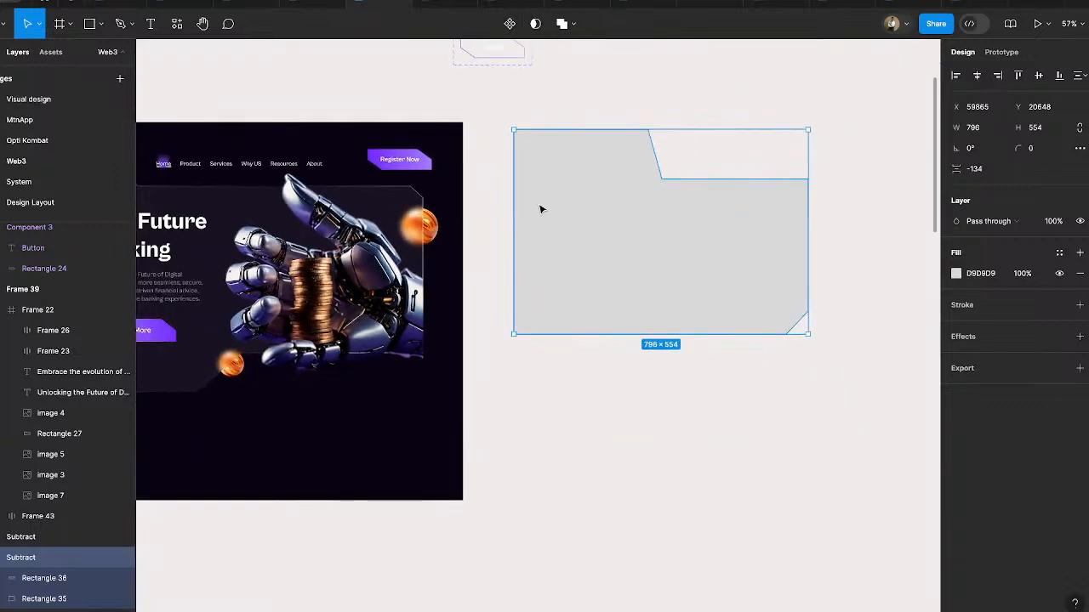
- Move the grey Subtract shape farther right to leave empty canvas beside Frame 39
left_click(587, 387)
left_click(676, 275)
scroll(676, 275, "down", 5, "ctrl")
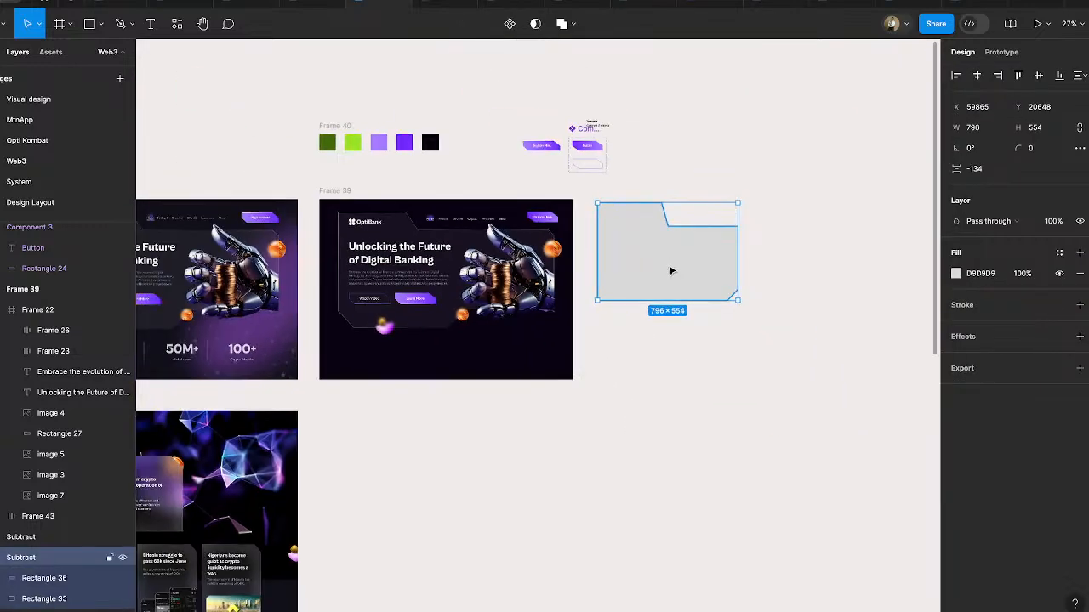
left_click_drag(671, 270, 685, 340)
key("Delete")
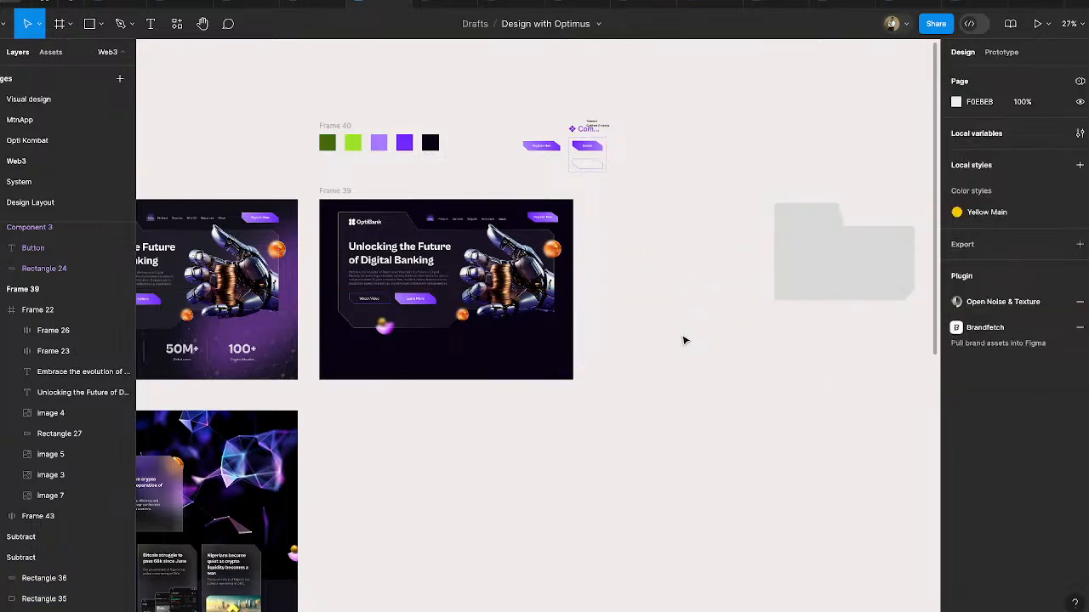
- Move the white cut-corner panel shape from below the designs into the space between Frame 39 and the grey shape
scroll(697, 357, "down", 8, "ctrl")
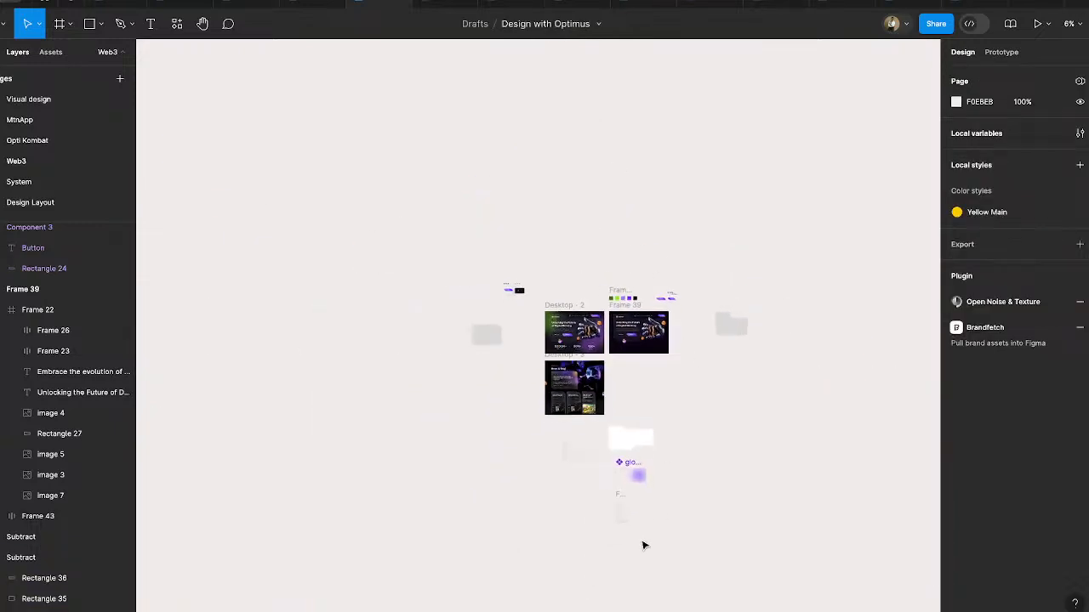
scroll(644, 544, "up", 5, "ctrl")
scroll(644, 544, "down", 5, "ctrl")
left_click_drag(638, 414, 833, 271)
scroll(732, 274, "up", 3, "ctrl")
scroll(732, 274, "up", 2, "ctrl")
left_click_drag(759, 405, 656, 284)
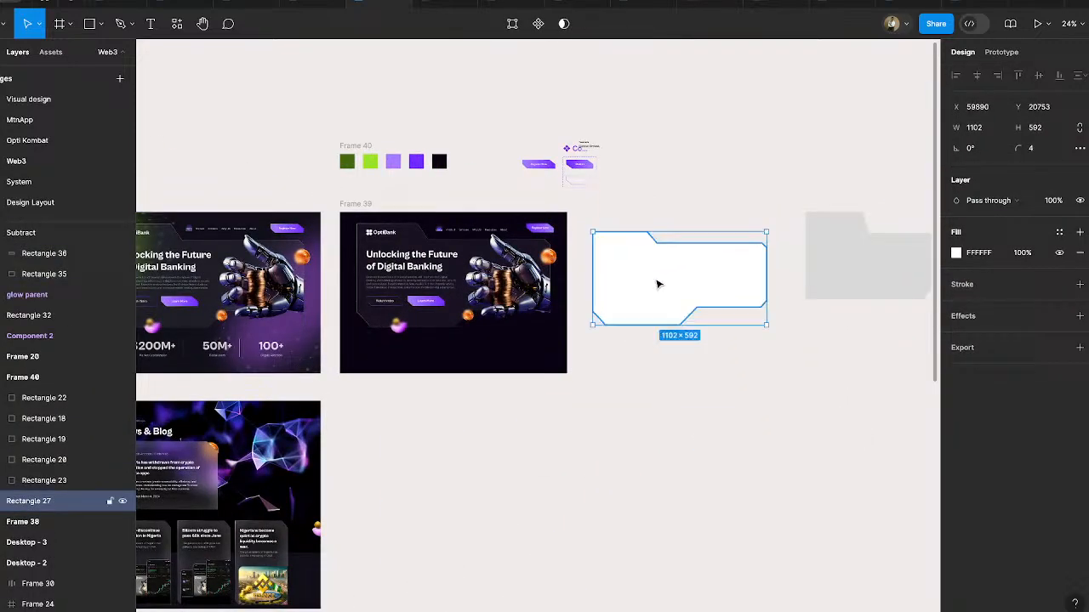
scroll(719, 281, "up", 4, "ctrl")
left_click(655, 518)
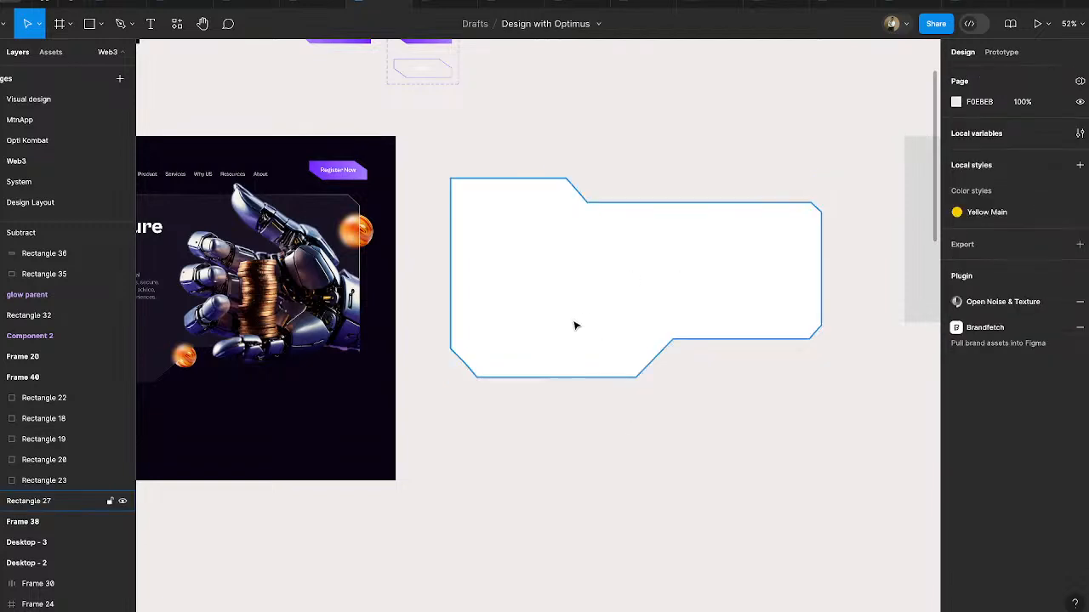
left_click_drag(576, 323, 576, 355)
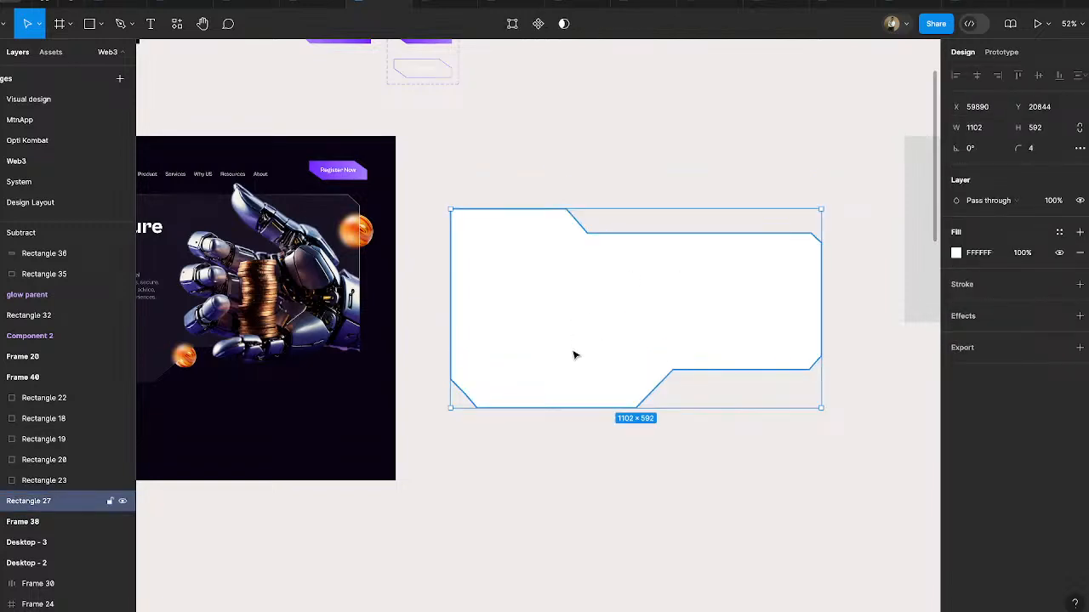
- Draw a frame about 1303 × 1154 around the white panel shape and fill it with Frame 39's dark background colour, 0B0614
left_click(59, 24)
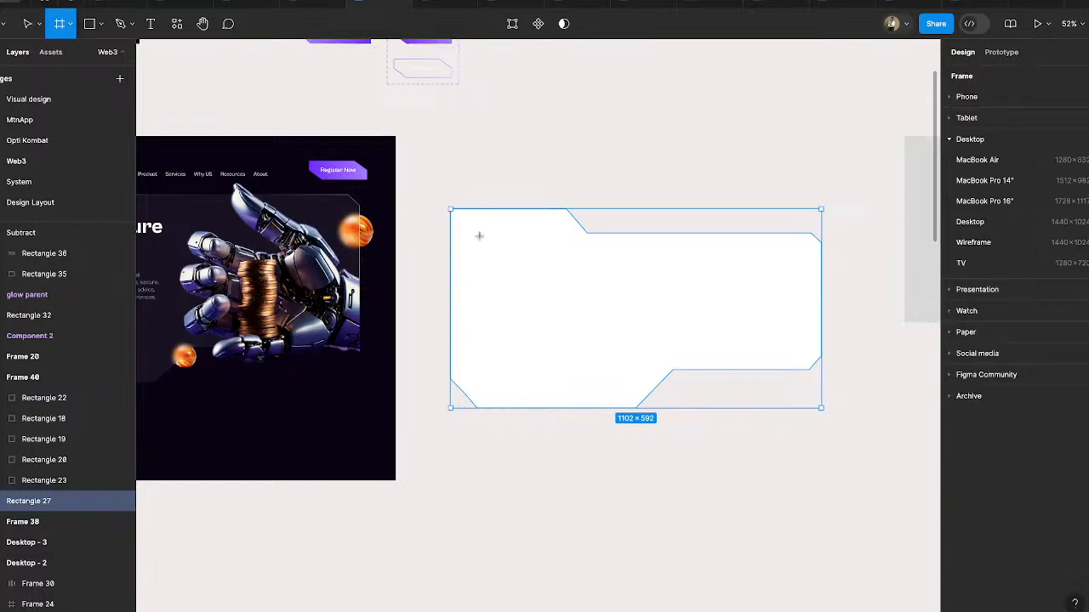
left_click_drag(414, 130, 853, 518)
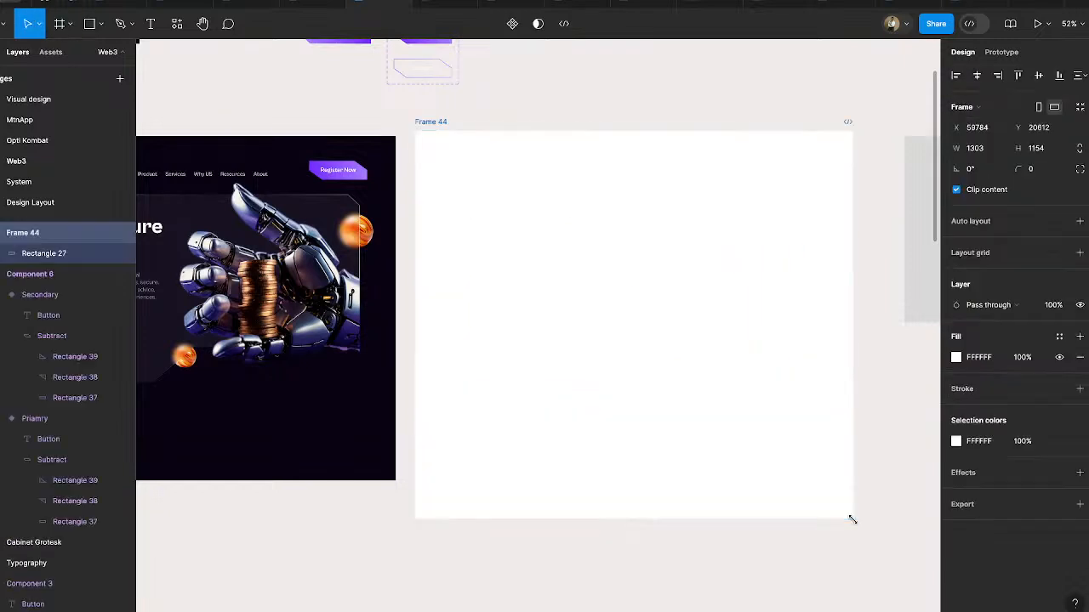
left_click(955, 358)
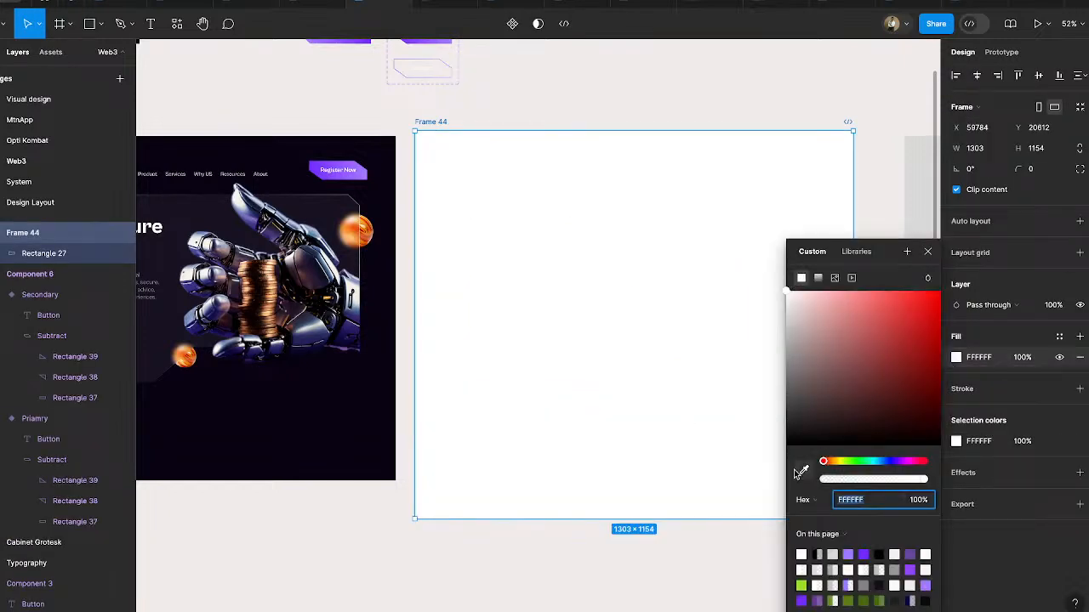
left_click(803, 473)
left_click(318, 442)
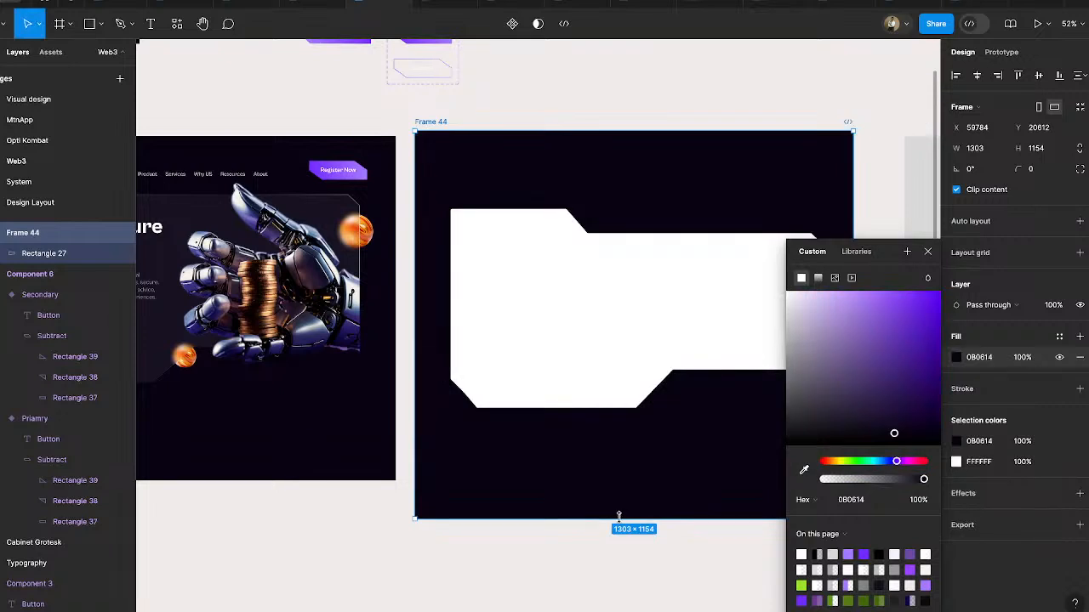
left_click(619, 572)
- Resize the new dark frame to the Desktop preset, 1440 × 1024
scroll(615, 573, "right", 3)
left_click(530, 275)
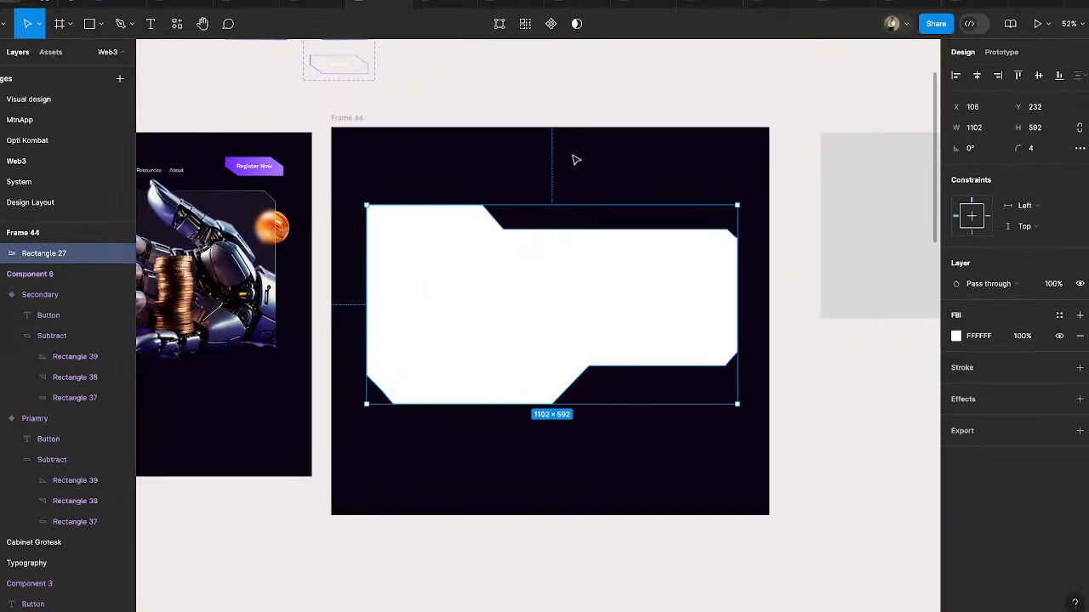
left_click(367, 129)
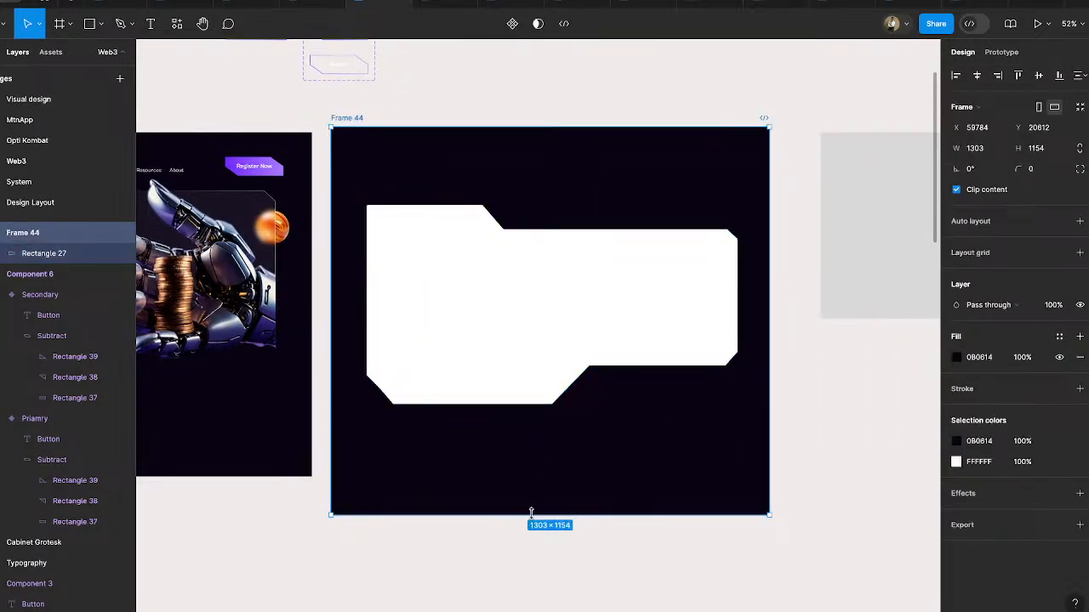
left_click(976, 108)
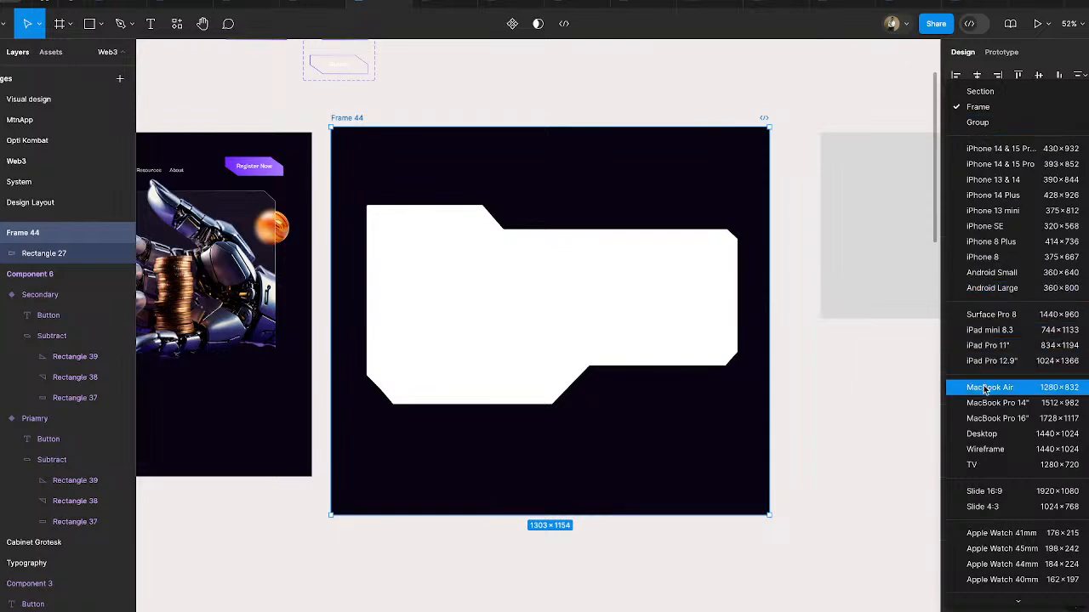
left_click(983, 435)
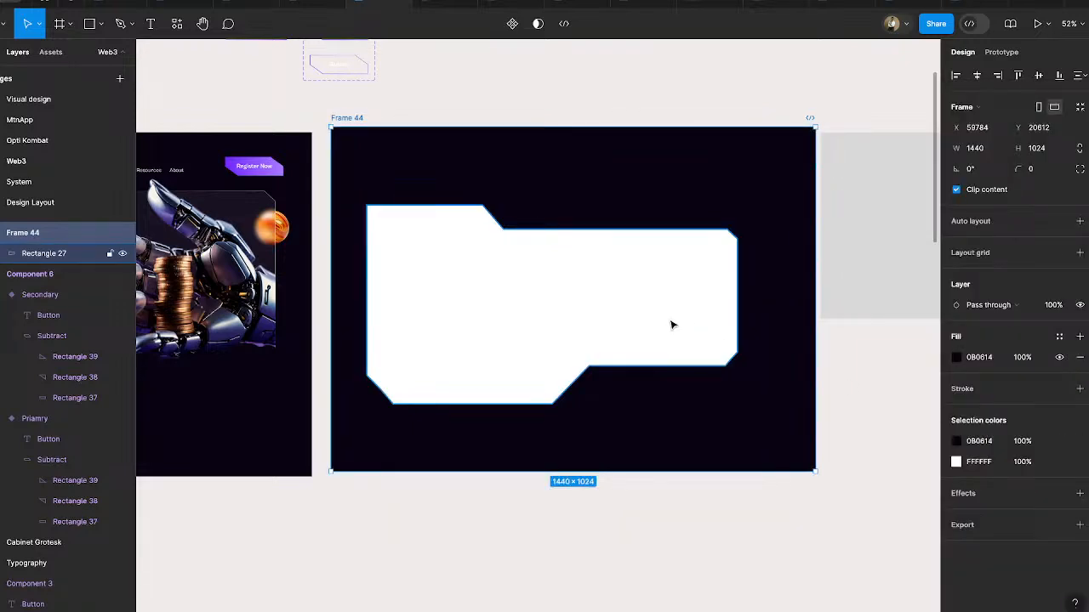
- Move the grey shape clear of the resized frame and centre the white panel shape horizontally within the frame
left_click(640, 315)
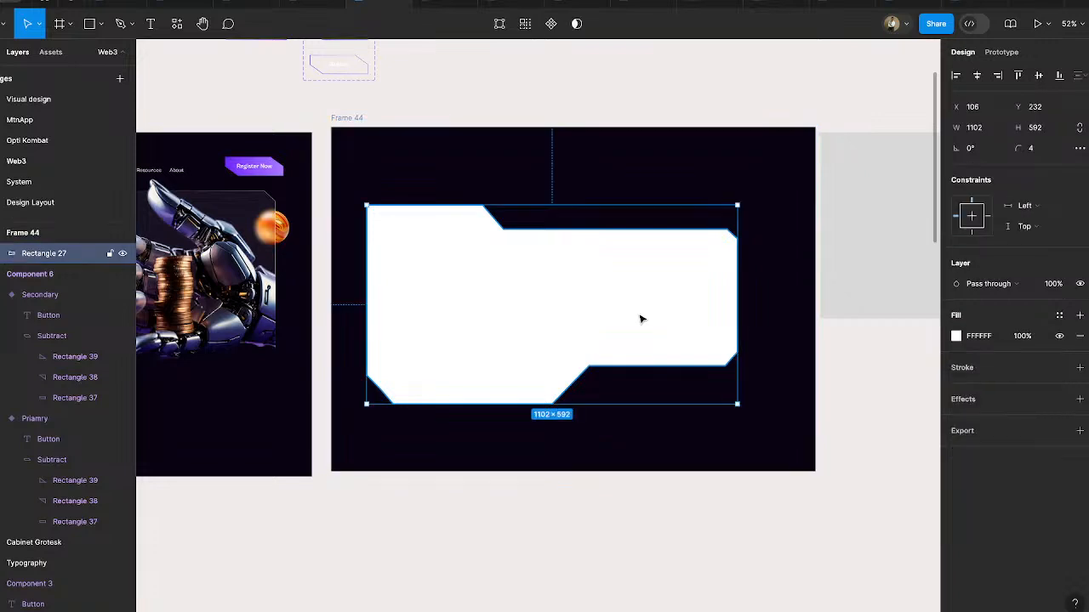
scroll(552, 329, "right", 2)
scroll(552, 328, "up", 1)
left_click_drag(800, 308, 935, 310)
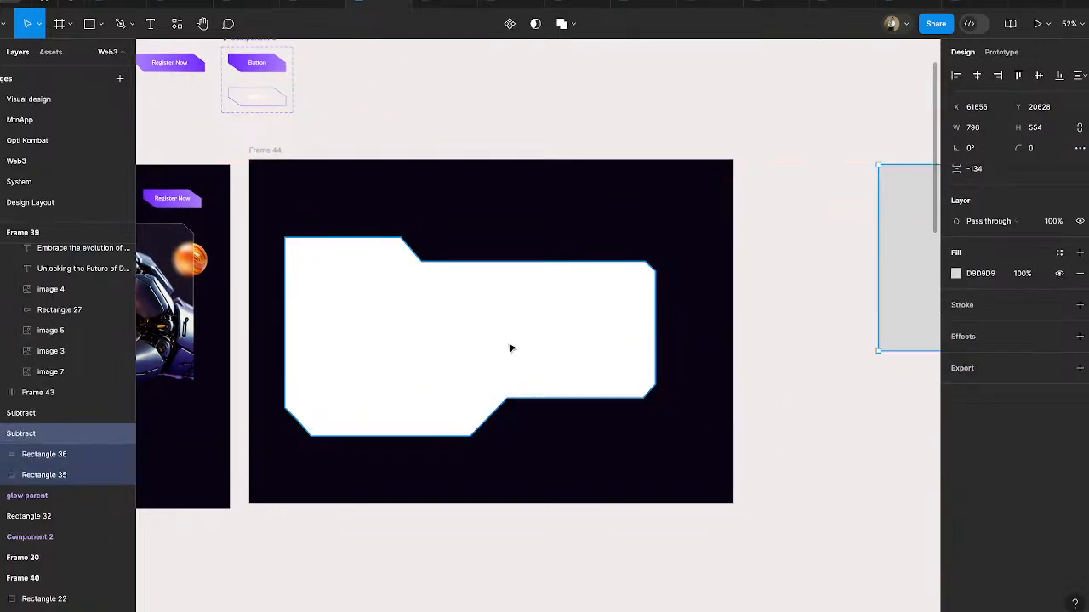
left_click(499, 346)
left_click_drag(509, 334, 526, 317)
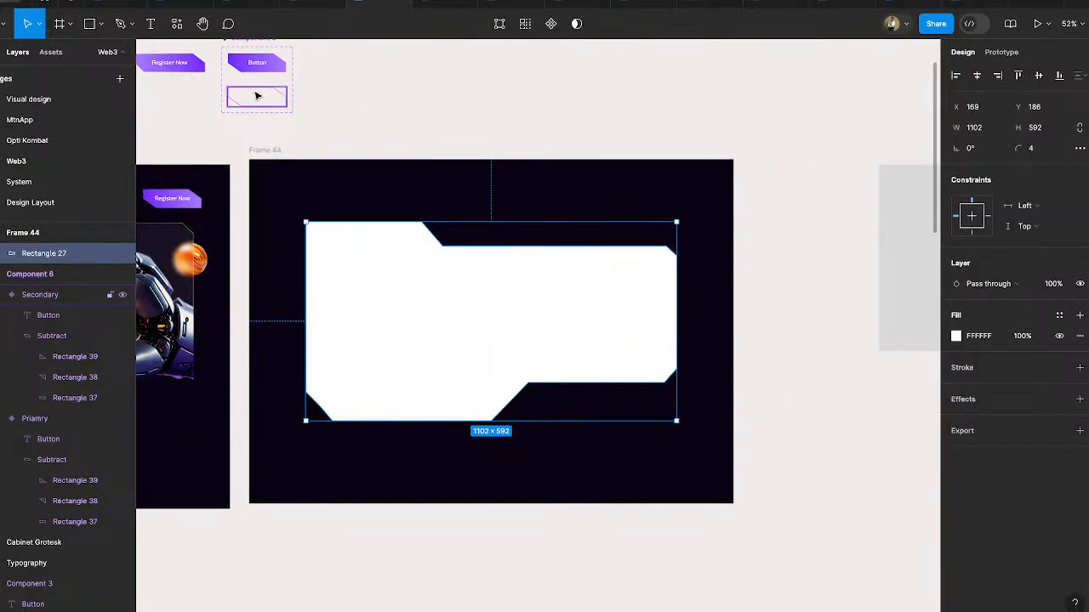
- Search the plugins for "morph" and open the Morph plugin's effect list for the white panel shape
left_click(177, 24)
left_click(239, 52)
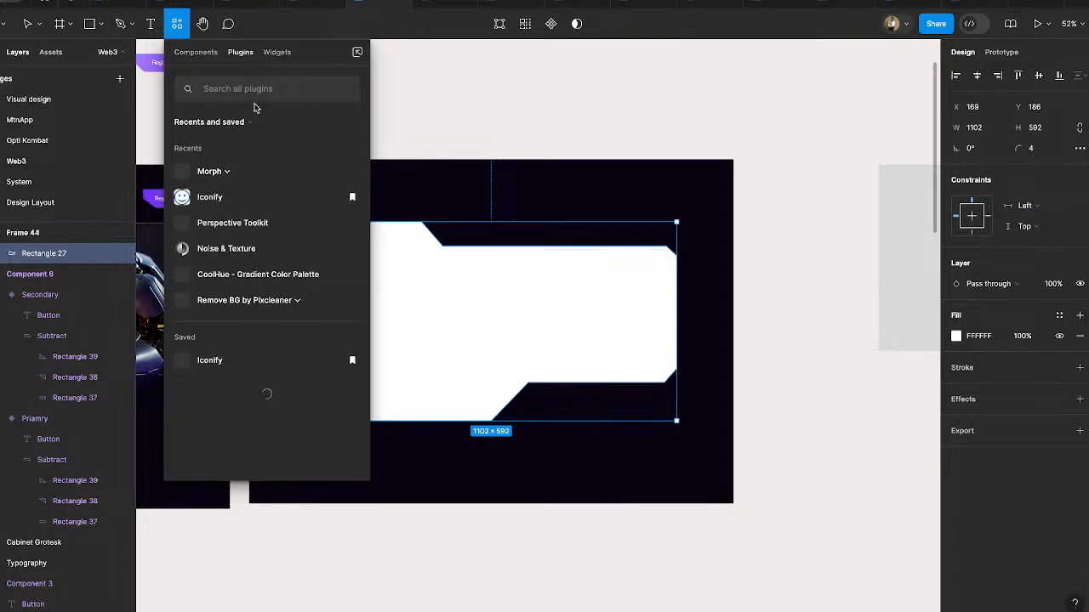
type("morph")
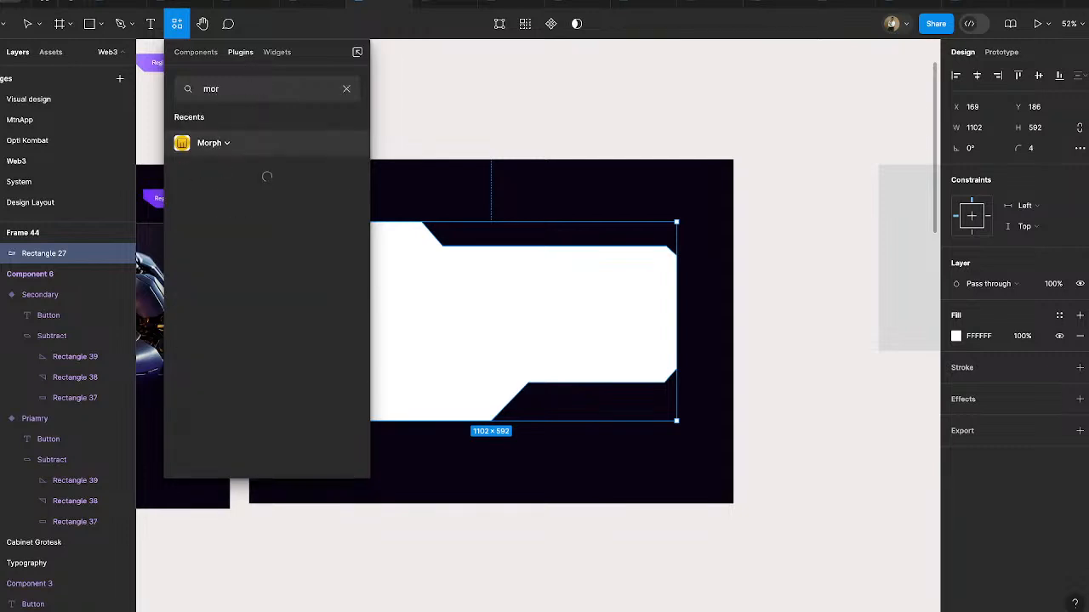
left_click(225, 144)
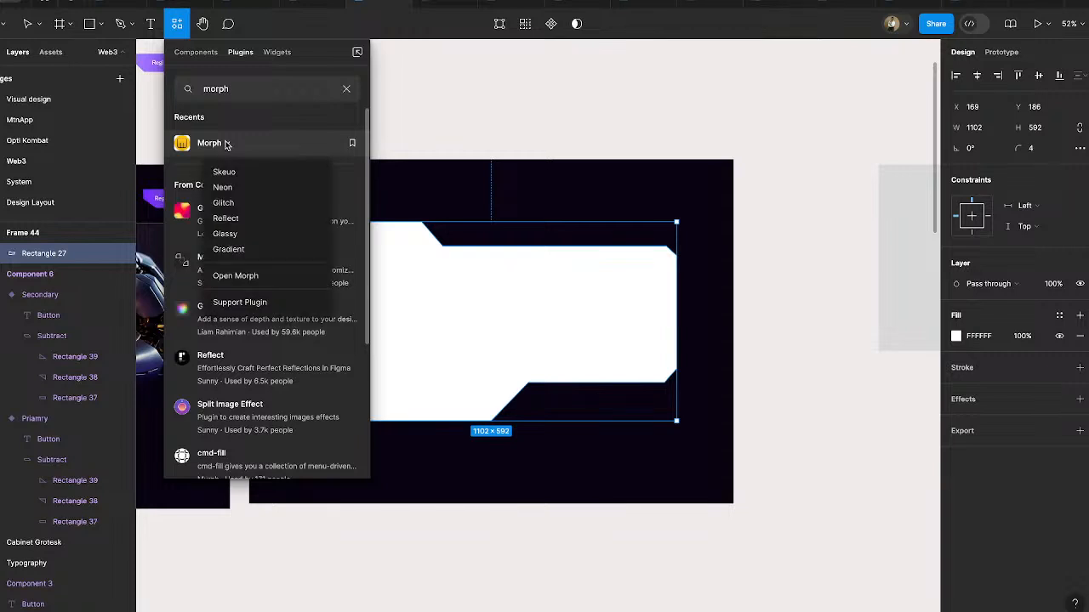
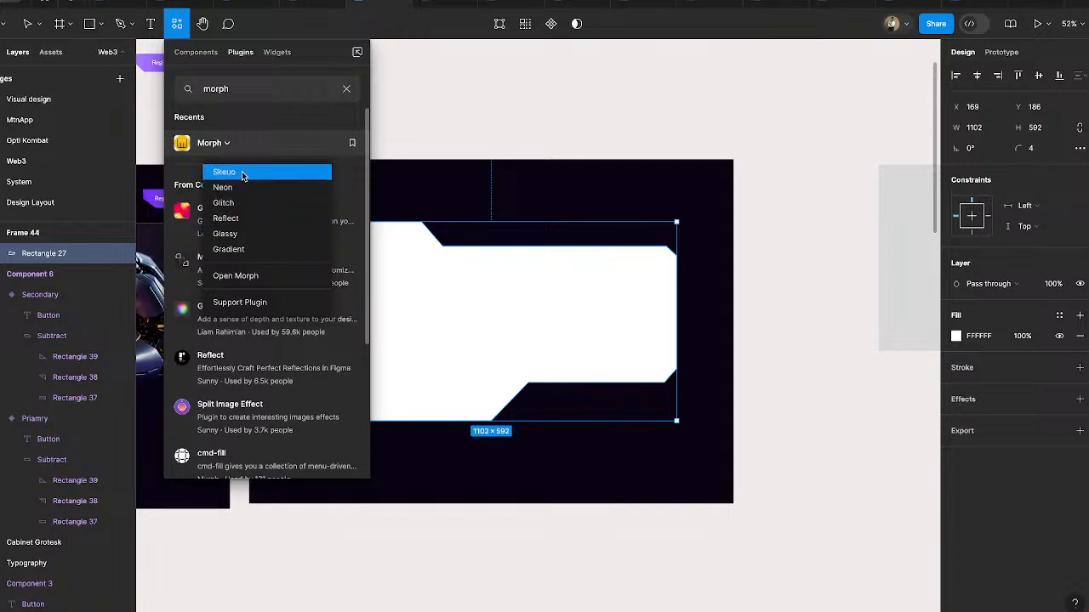
- Apply Morph's Glassy effect to a copy of the white panel shape and move the plain white original out above the frame
left_click(251, 242)
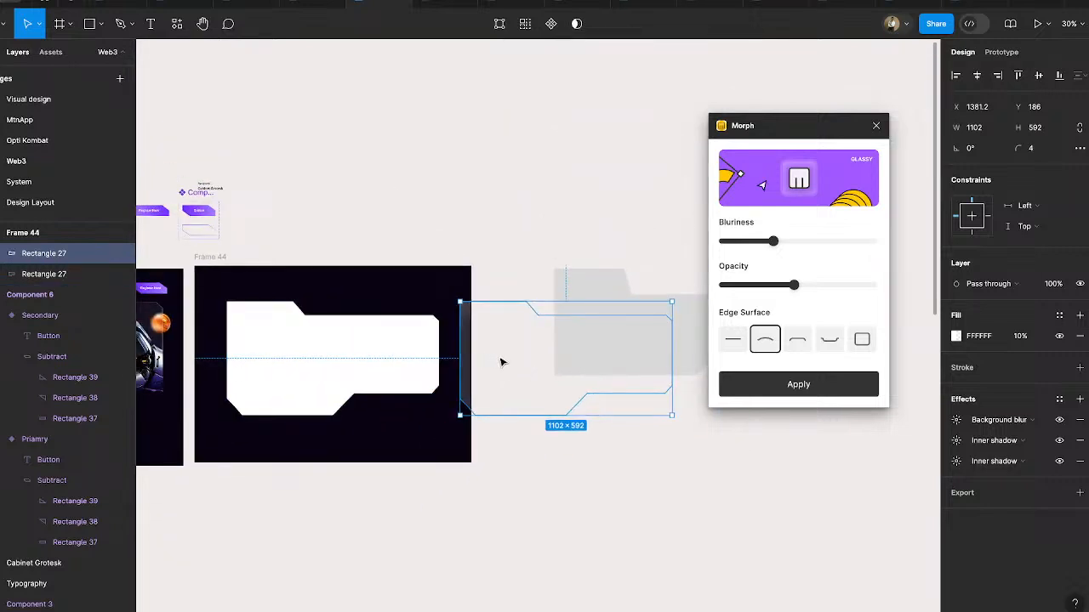
left_click_drag(501, 359, 273, 380)
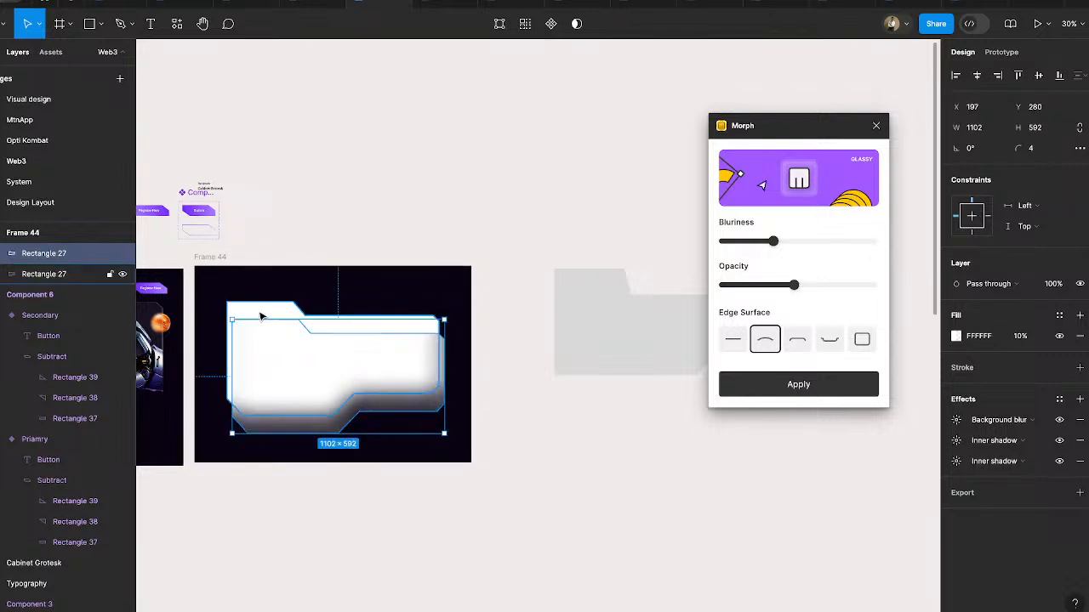
left_click(260, 313)
key("Delete")
key("ctrl+z")
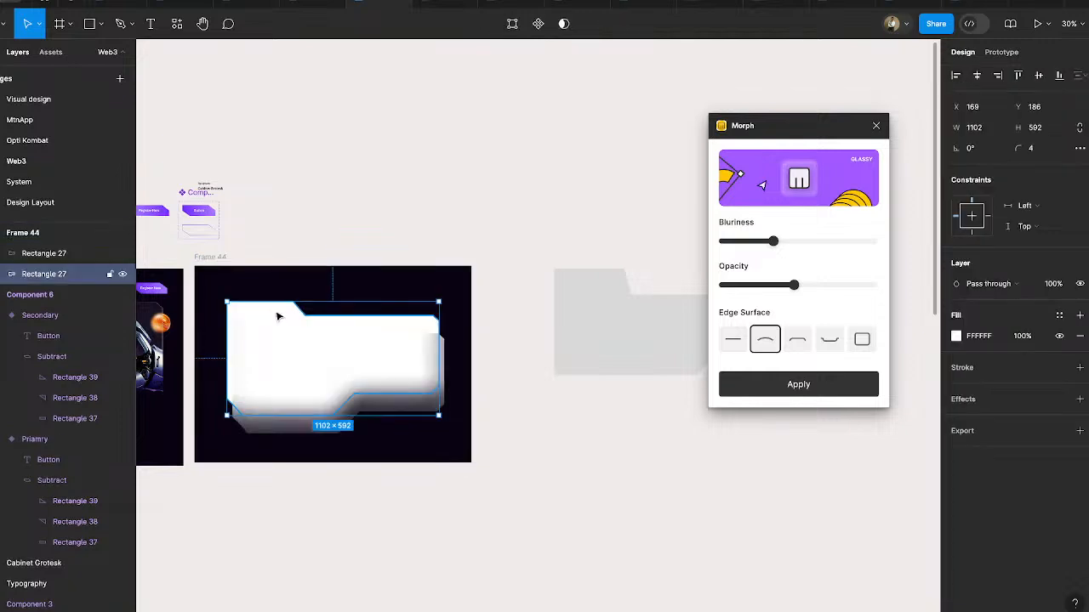
left_click_drag(280, 316, 479, 70)
scroll(297, 286, "left", 5)
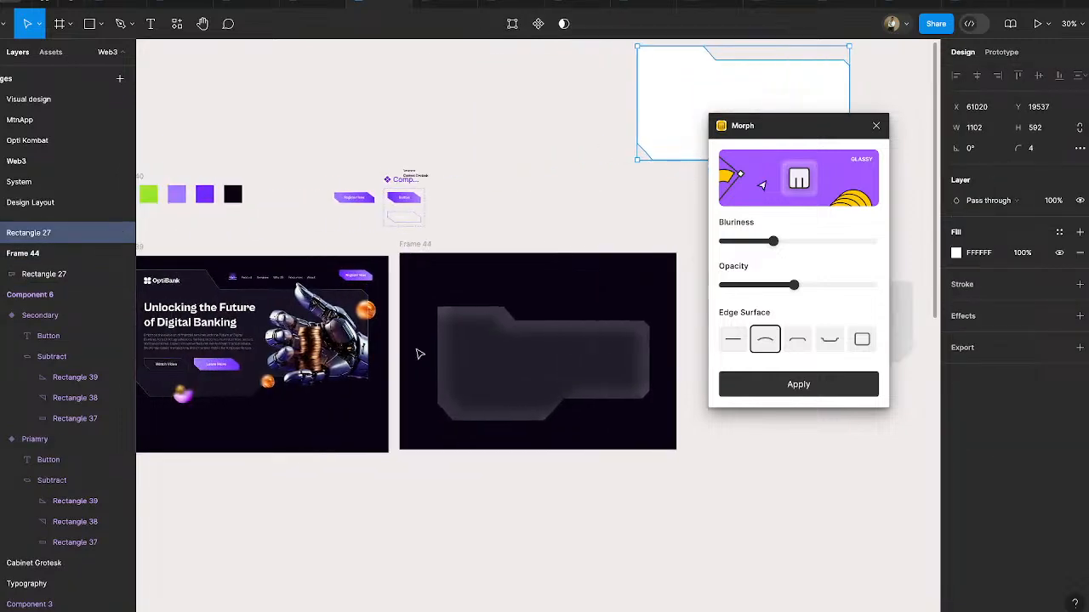
- Centre the glassy panel shape horizontally and vertically within the dark desktop frame
left_click(501, 366)
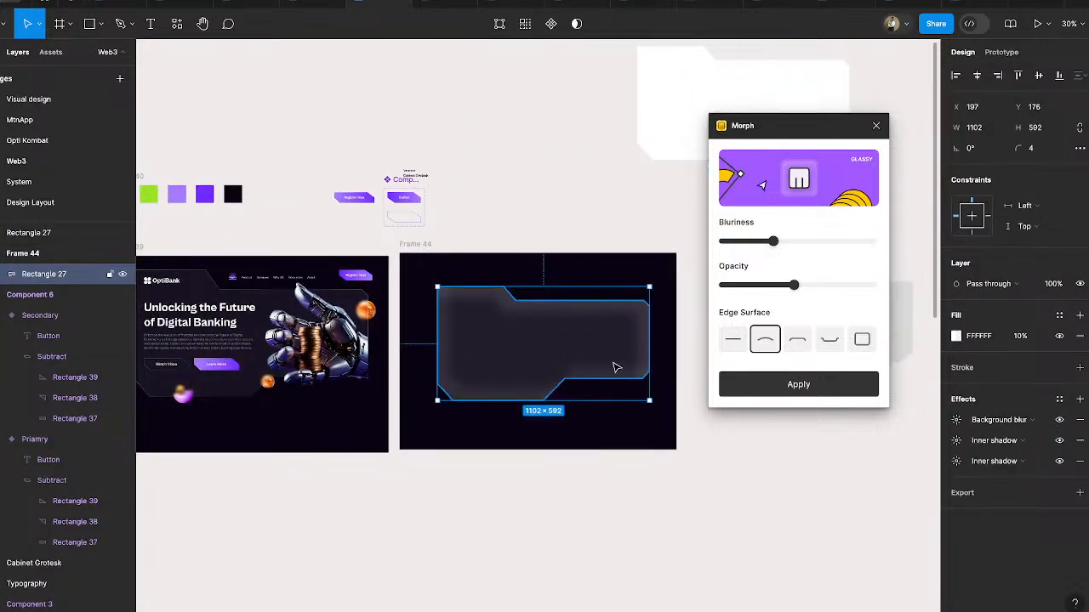
scroll(615, 366, "up", 5)
left_click_drag(559, 343, 554, 346)
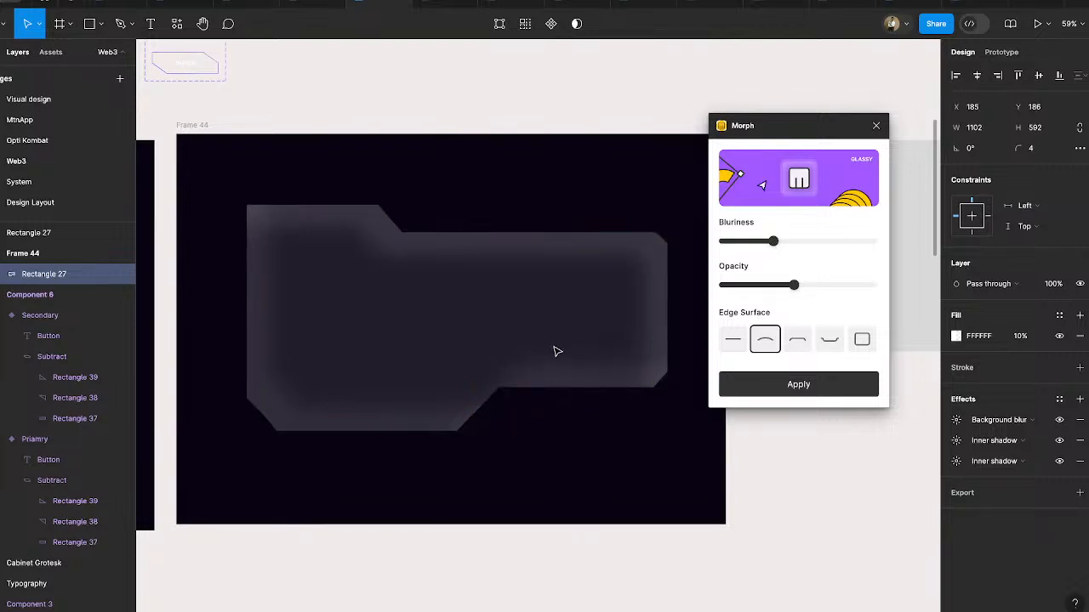
left_click(976, 76)
left_click(1037, 77)
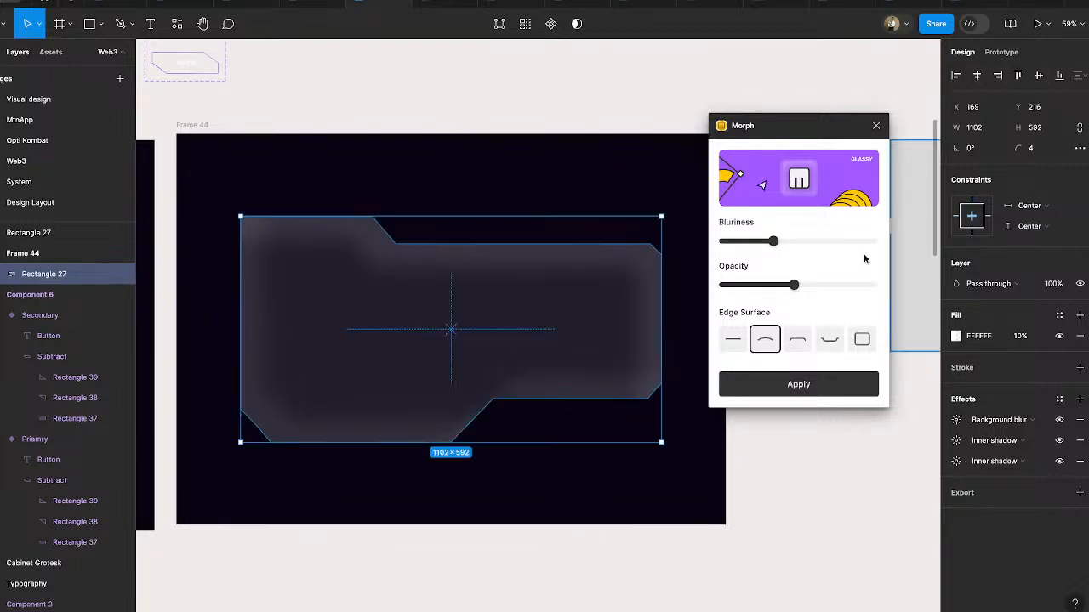
- Try each Morph edge surface on the glassy panel, return to the convex one and lower the blurriness
left_click(733, 340)
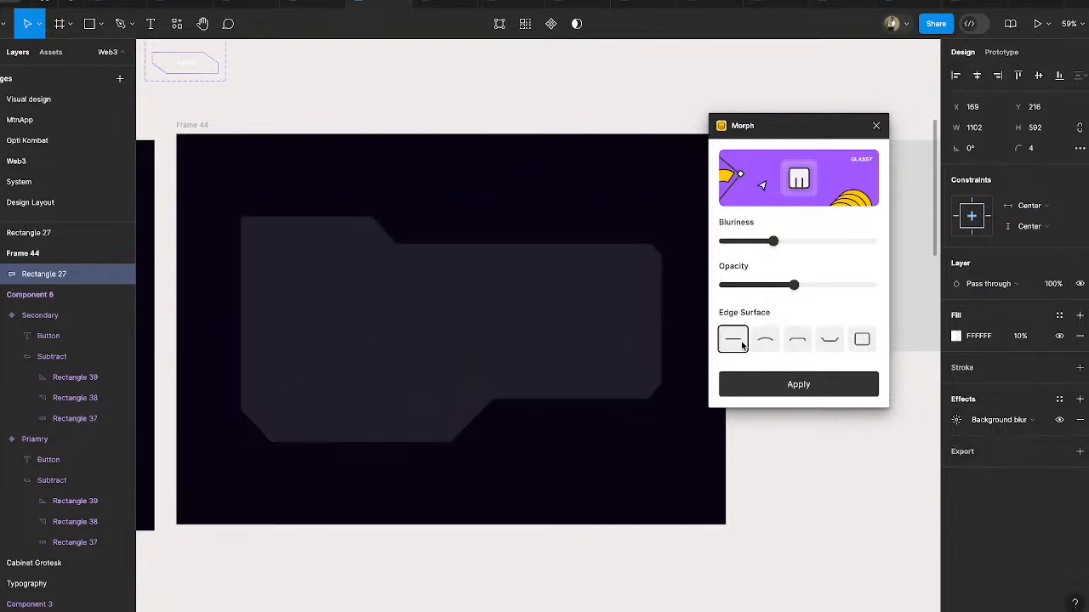
left_click(766, 341)
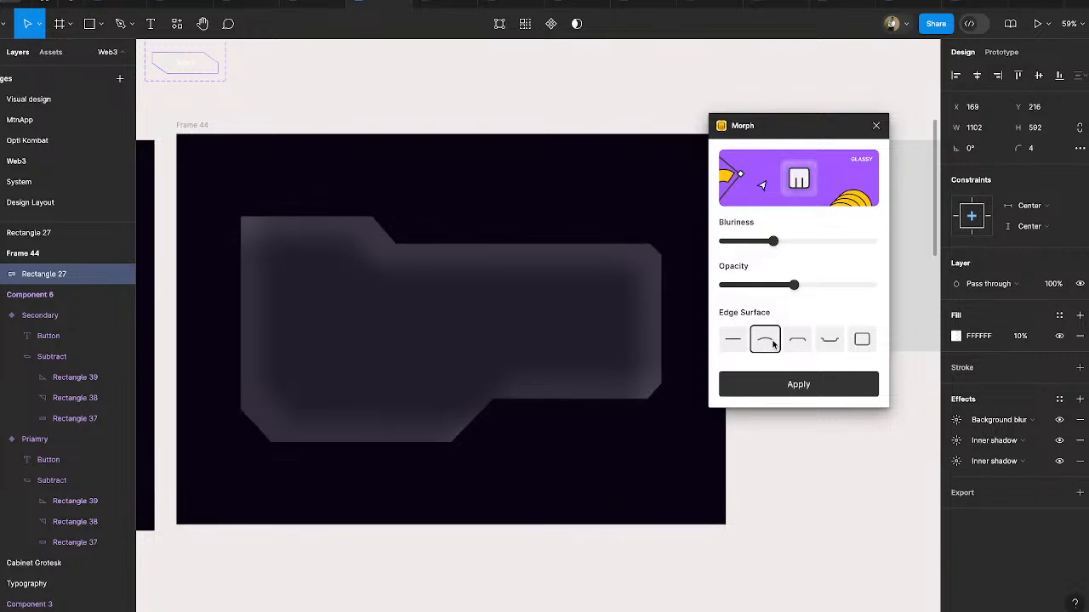
left_click(798, 342)
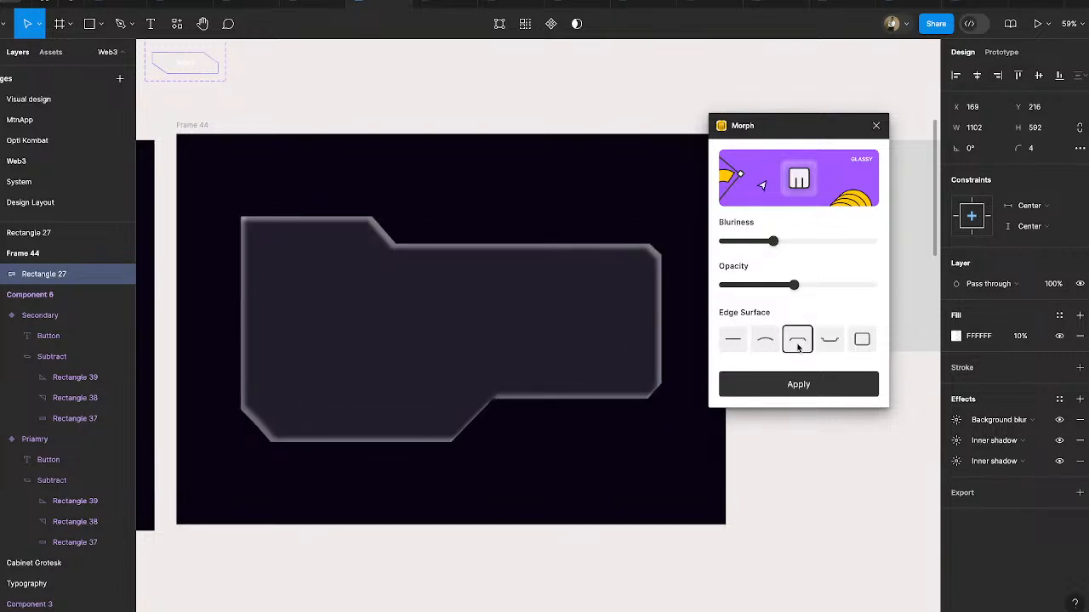
left_click(826, 345)
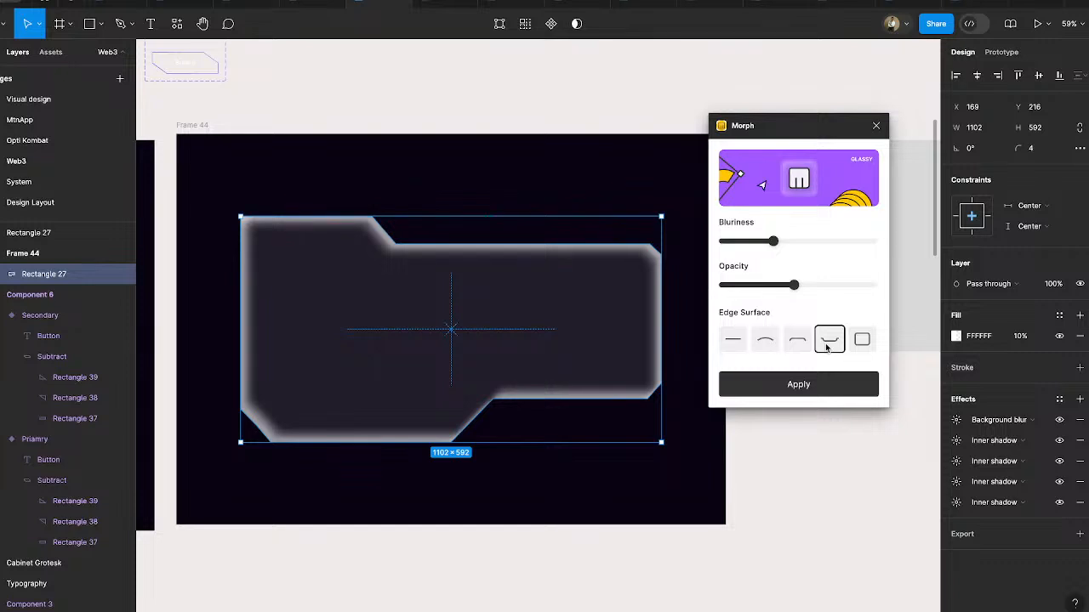
left_click(860, 346)
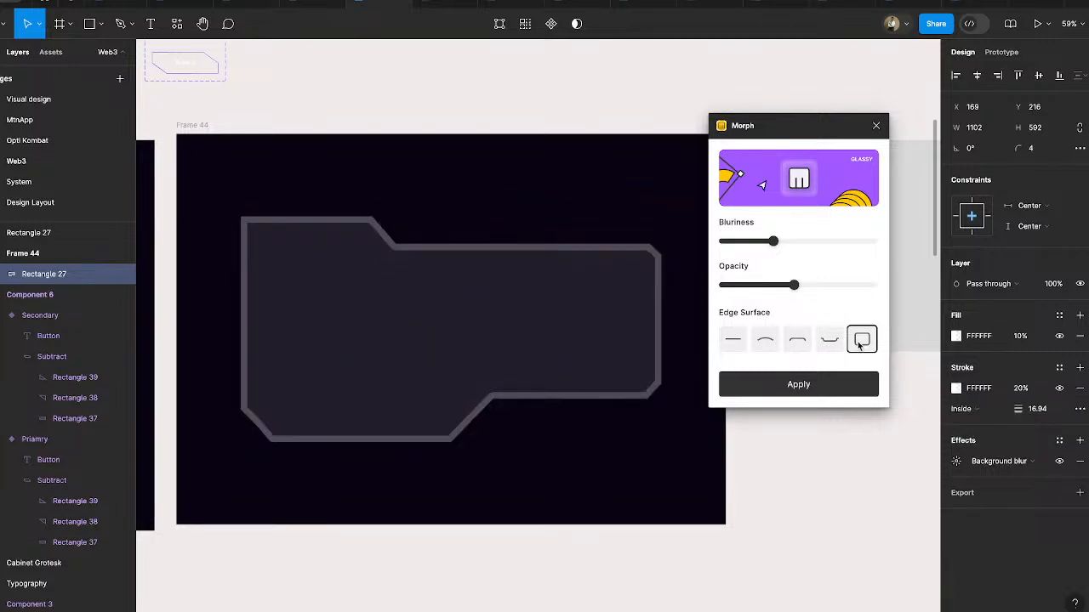
left_click(764, 341)
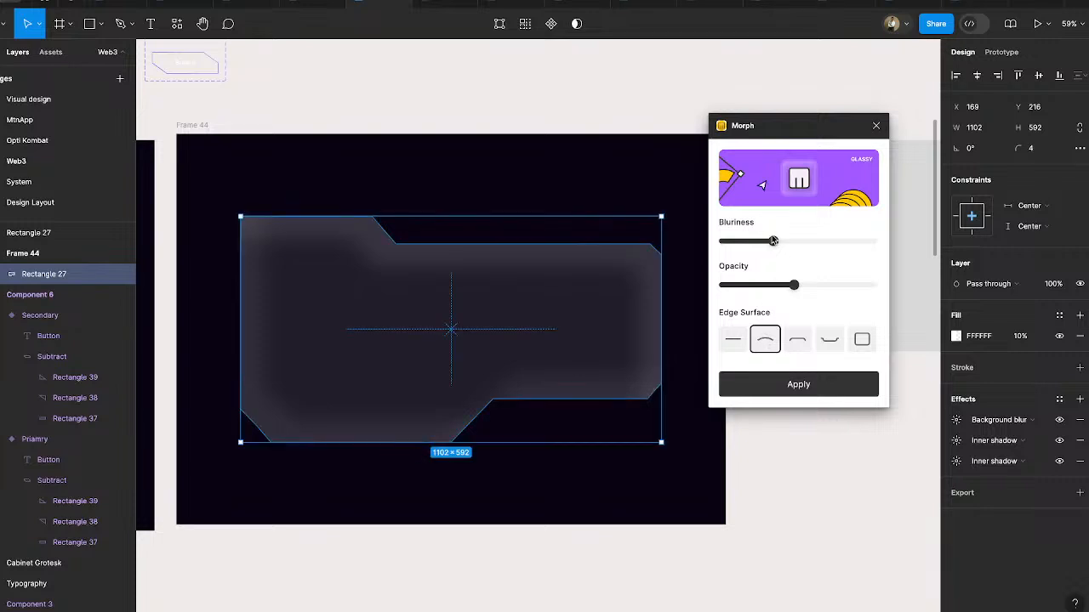
mouse_move(772, 242)
left_mouse_down()
mouse_move(730, 244)
mouse_move(752, 247)
left_mouse_up()
- Draw a circle about 372 × 372 overlapping the glassy panel's upper edge and place it behind the panel
left_click(99, 24)
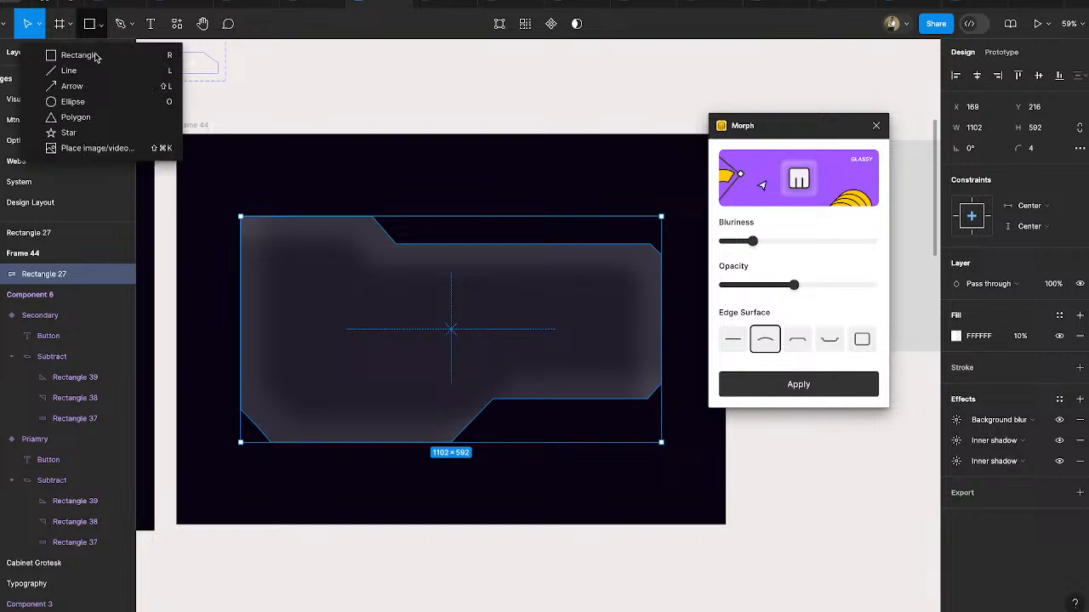
left_click(83, 100)
mouse_move(356, 165)
left_mouse_down()
mouse_move(485, 267)
mouse_move(498, 307)
left_mouse_up()
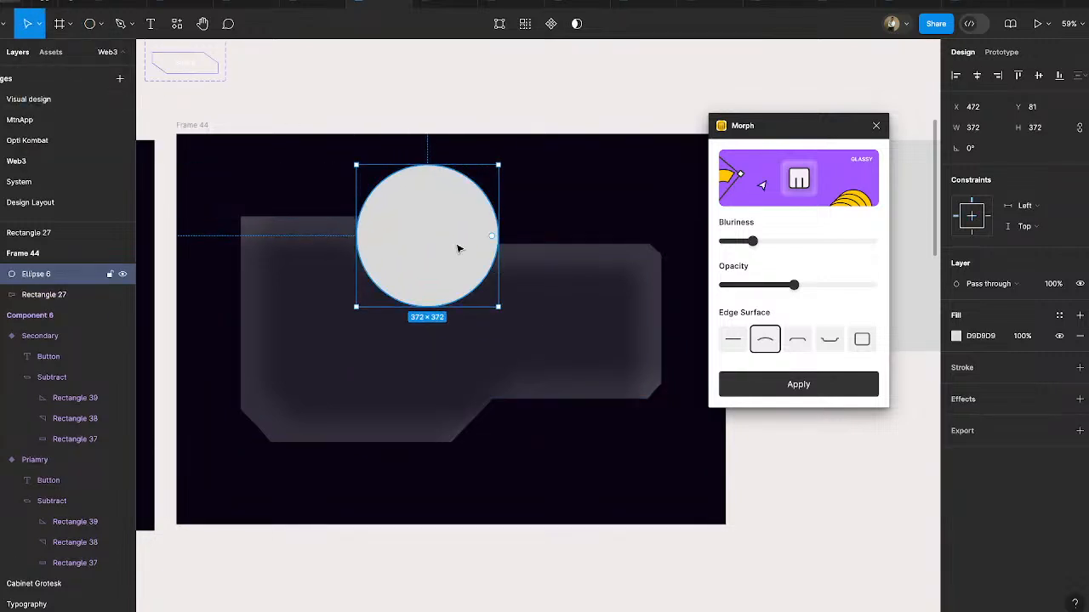
key("ctrl+[")
left_click_drag(450, 201, 450, 224)
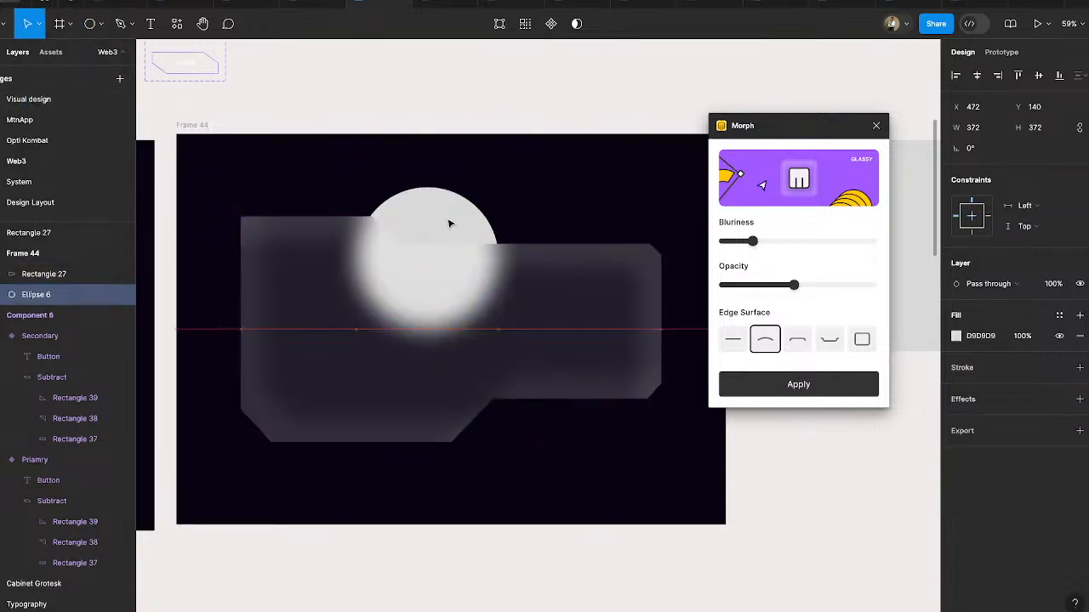
- Fill the circle behind the panel with the page's light purple, A77AFF
left_click(956, 336)
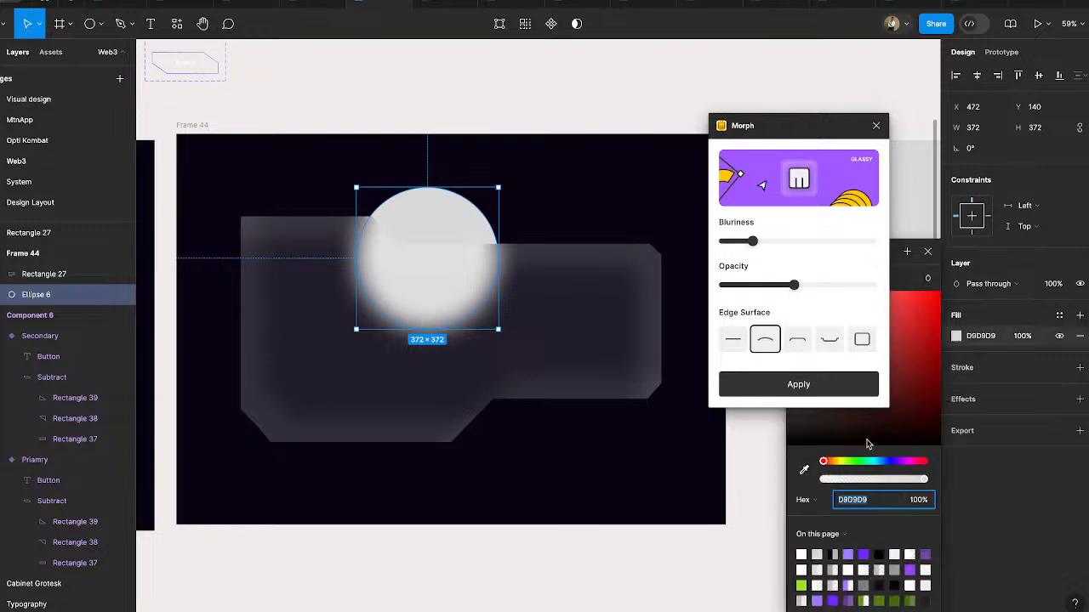
left_click(853, 555)
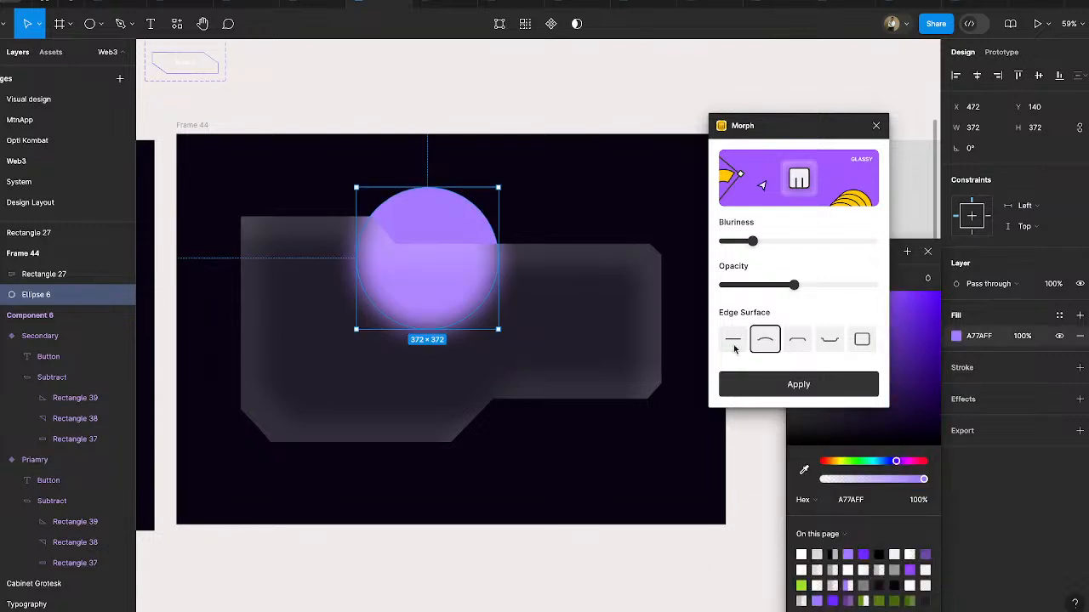
left_click(928, 253)
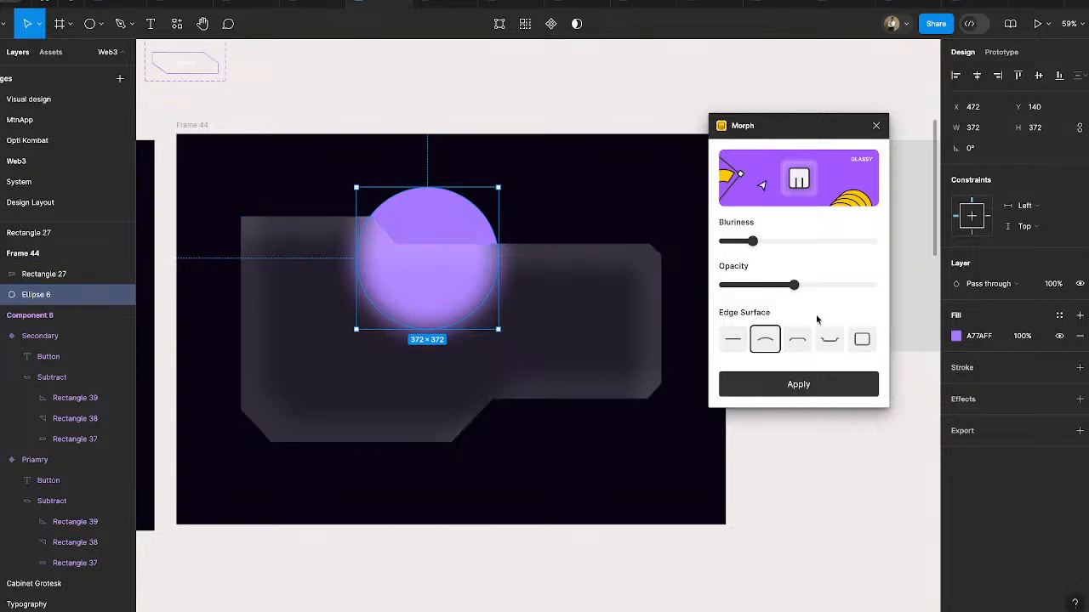
- Set Morph's blurriness to about a third, lower the opacity until the panel's fill is 4.4%, and close the plugin
left_click_drag(754, 243, 777, 244)
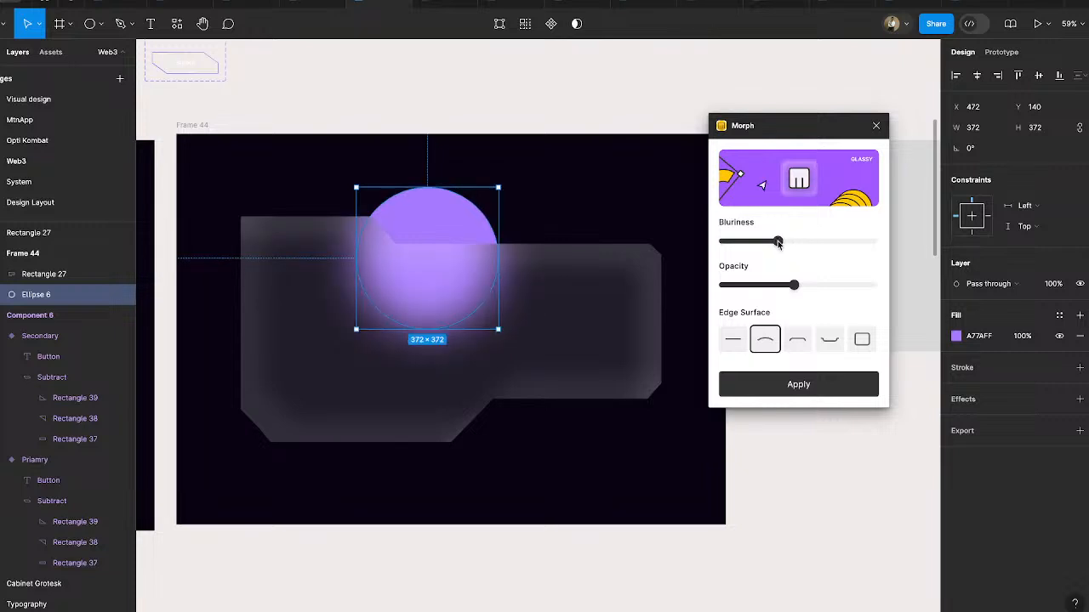
left_click_drag(777, 243, 773, 242)
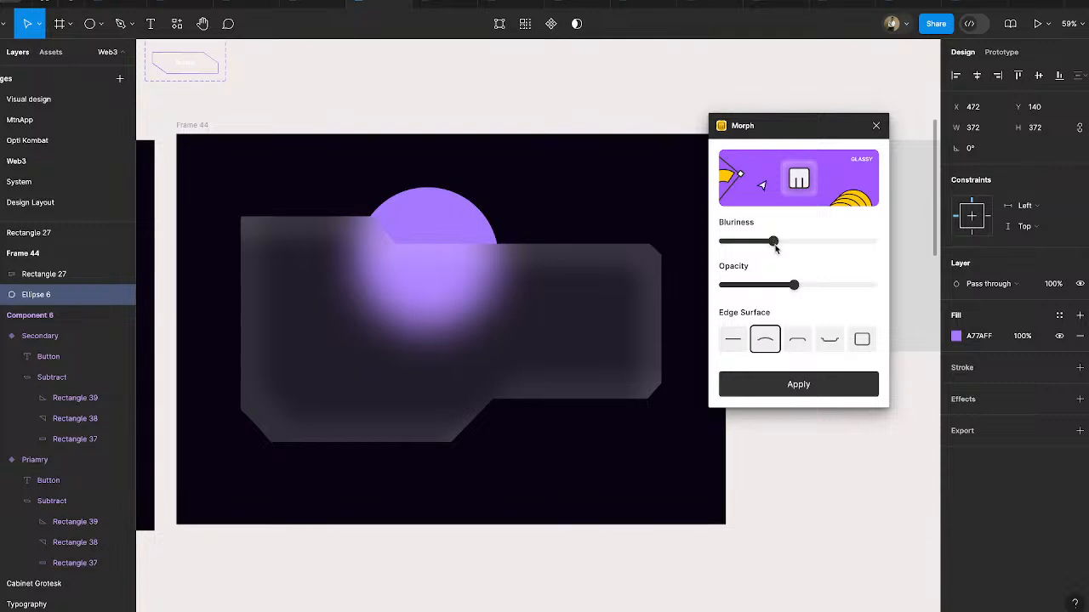
left_click_drag(793, 285, 750, 287)
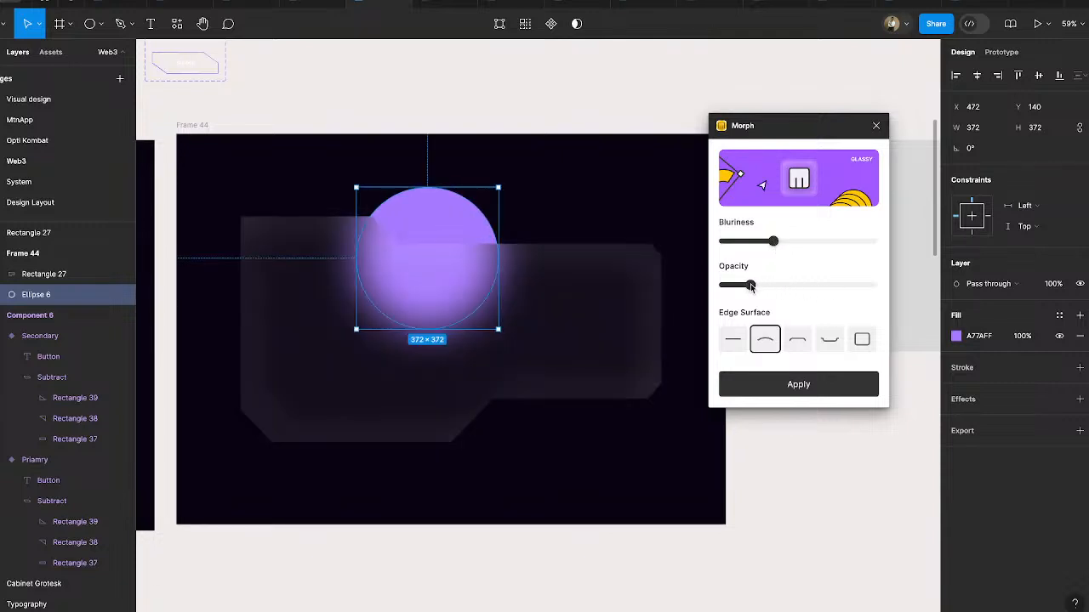
left_click(794, 470)
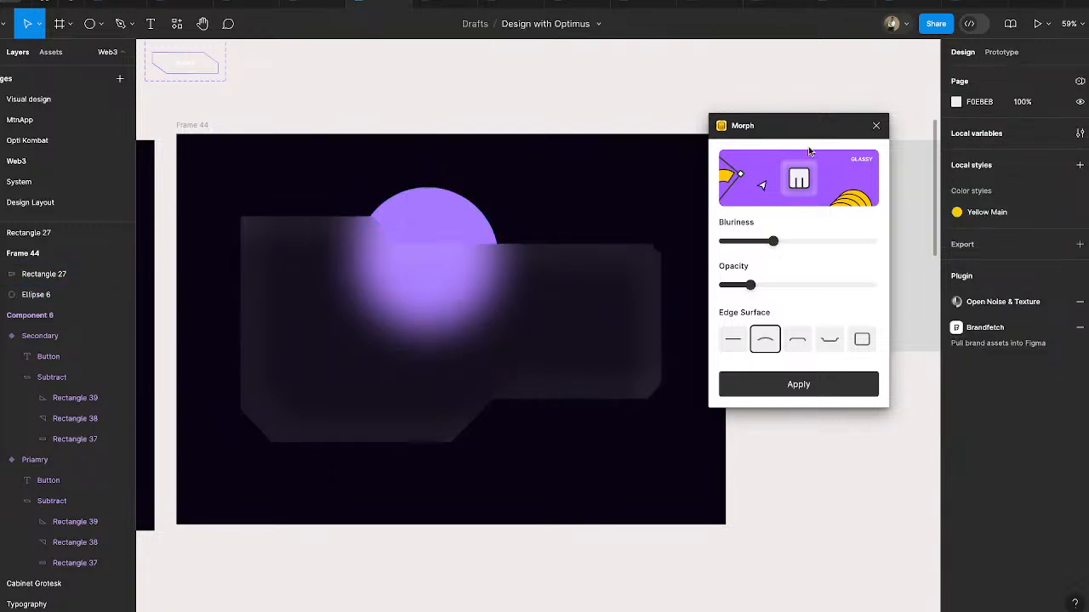
left_click(875, 125)
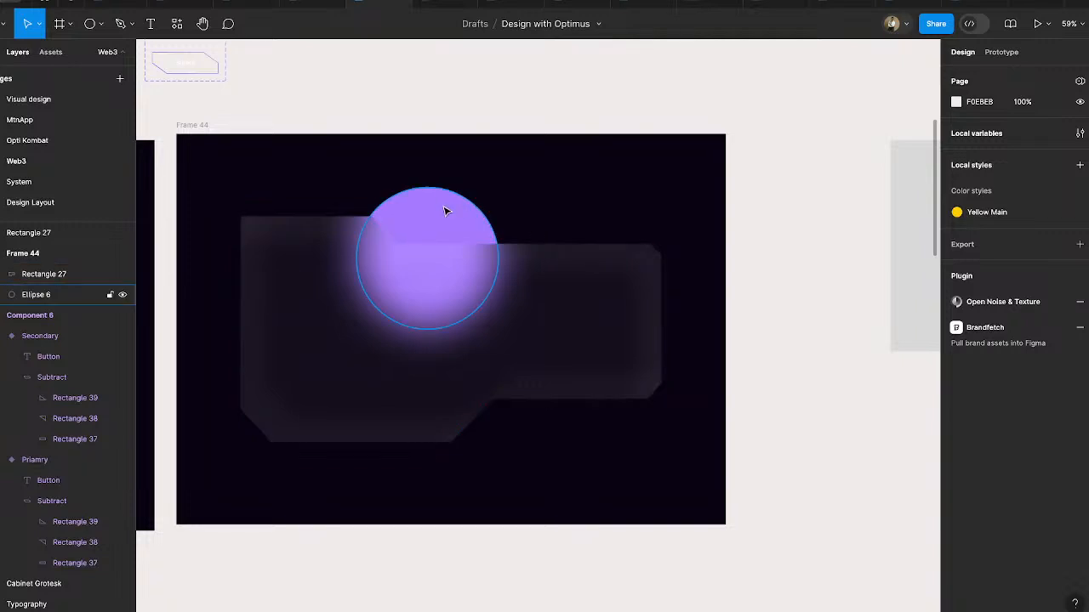
- Add a 1 px inside stroke to the glassy panel and colour it white, FFFFFF
left_click(279, 333)
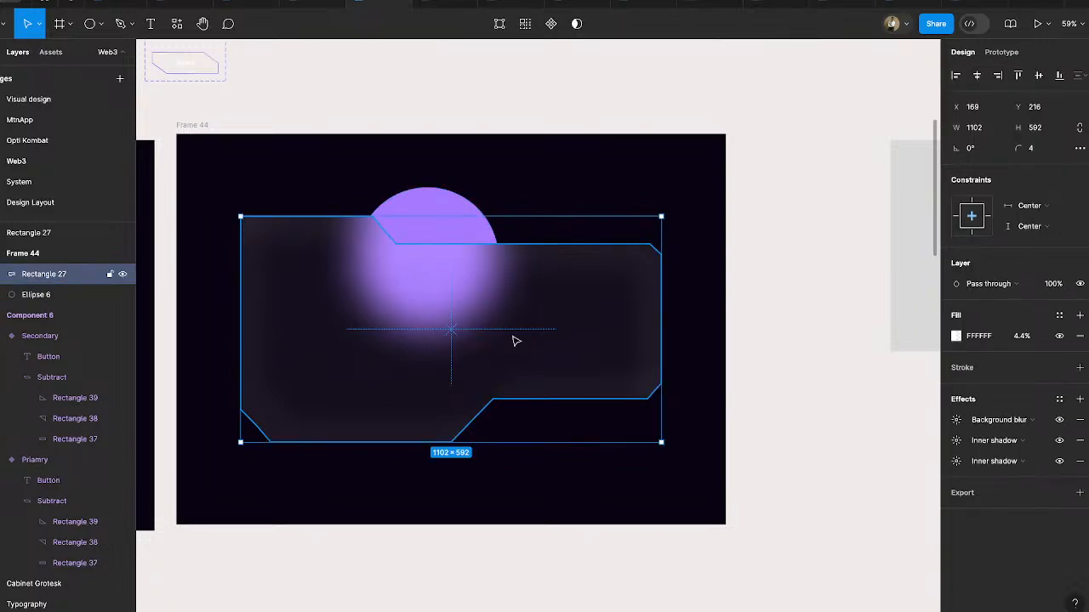
left_click(966, 367)
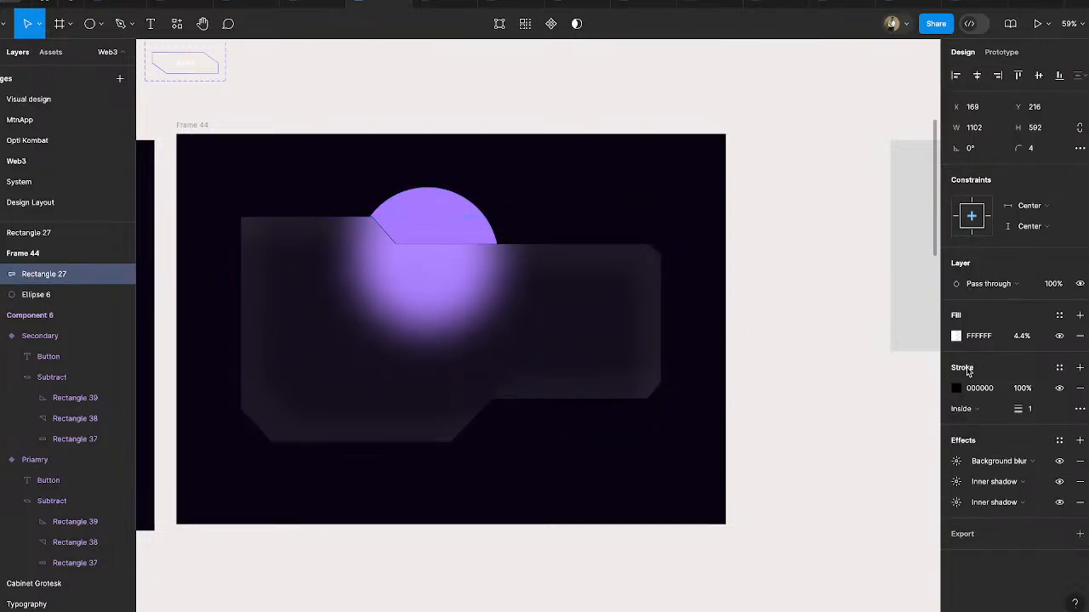
left_click(956, 389)
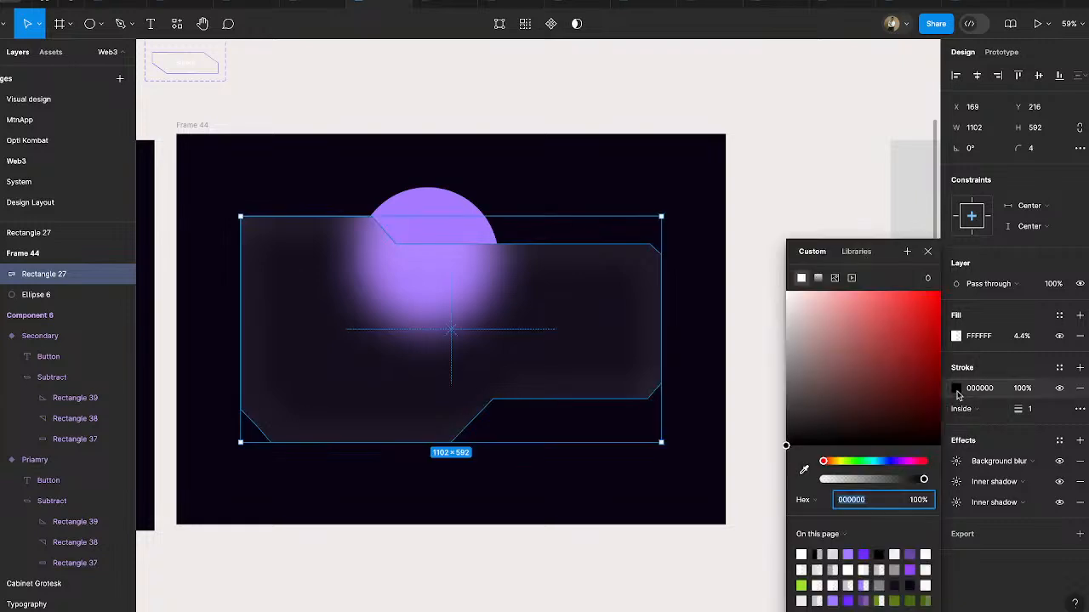
left_click(827, 314)
left_click_drag(827, 314, 753, 256)
left_click(827, 182)
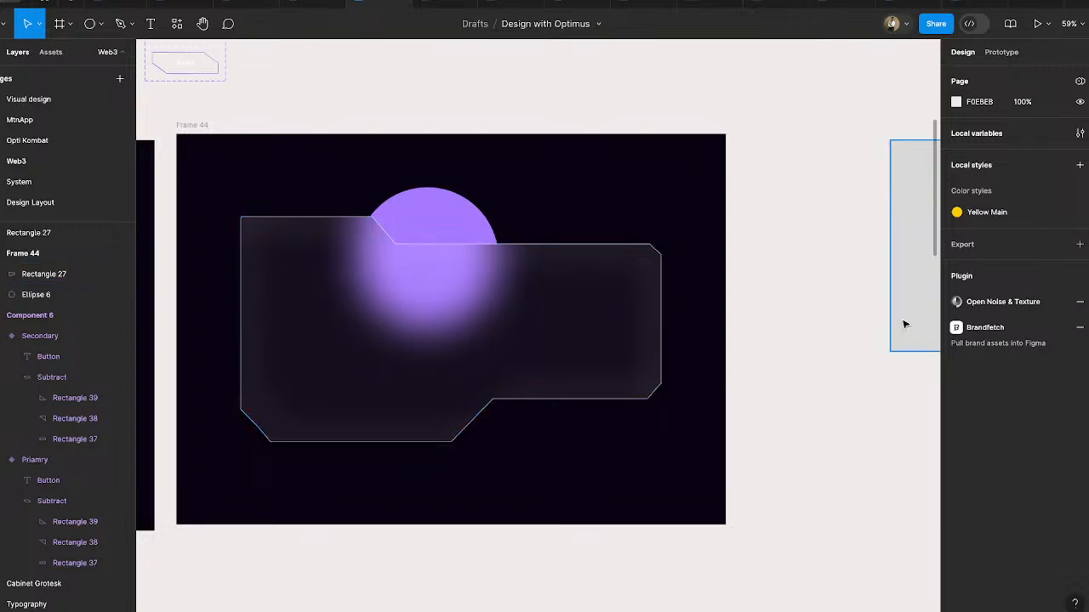
- Change the panel's stroke to a linear gradient running diagonally from its upper-left corner to its lower-right corner
left_click(604, 363)
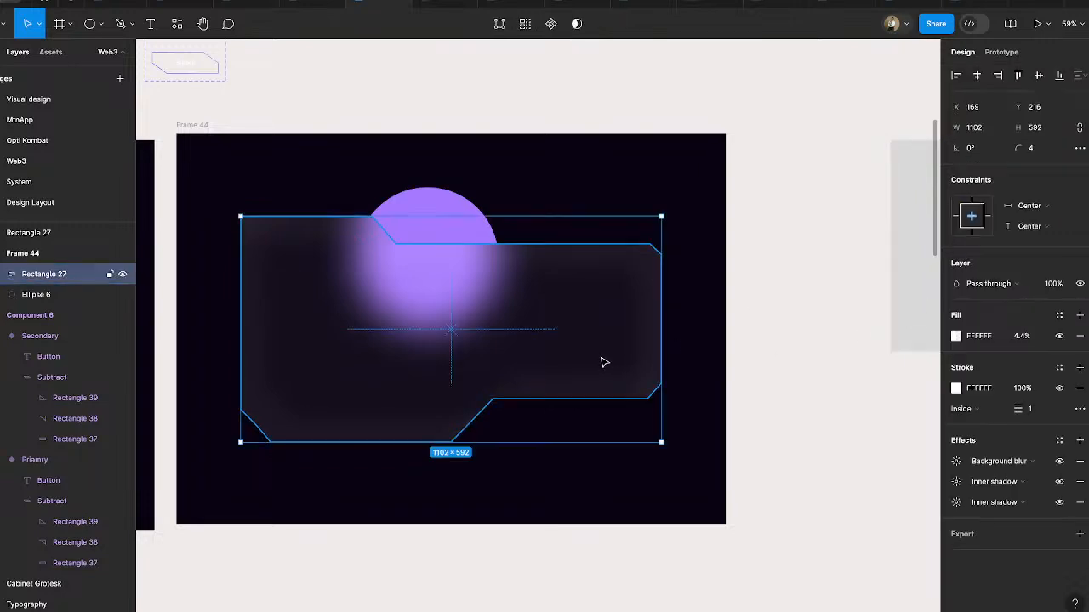
left_click(956, 388)
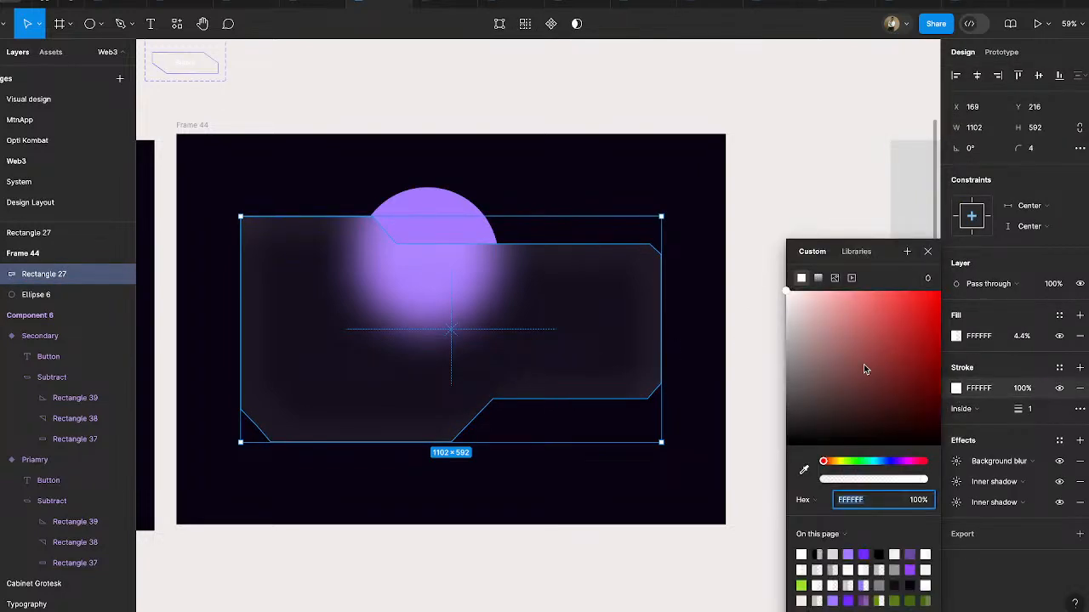
left_click(817, 278)
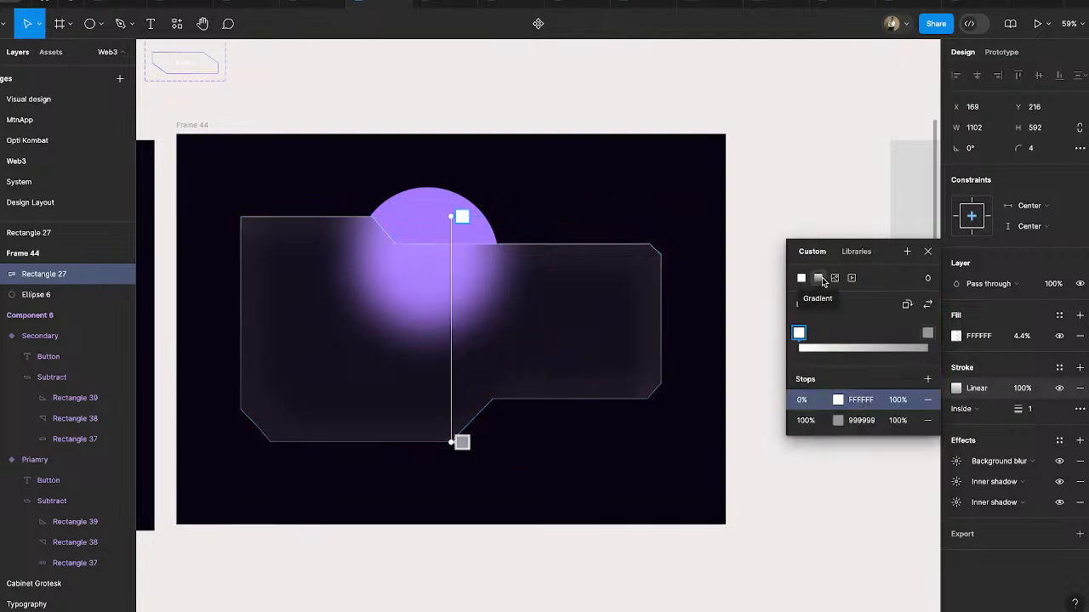
left_click_drag(449, 215, 236, 216)
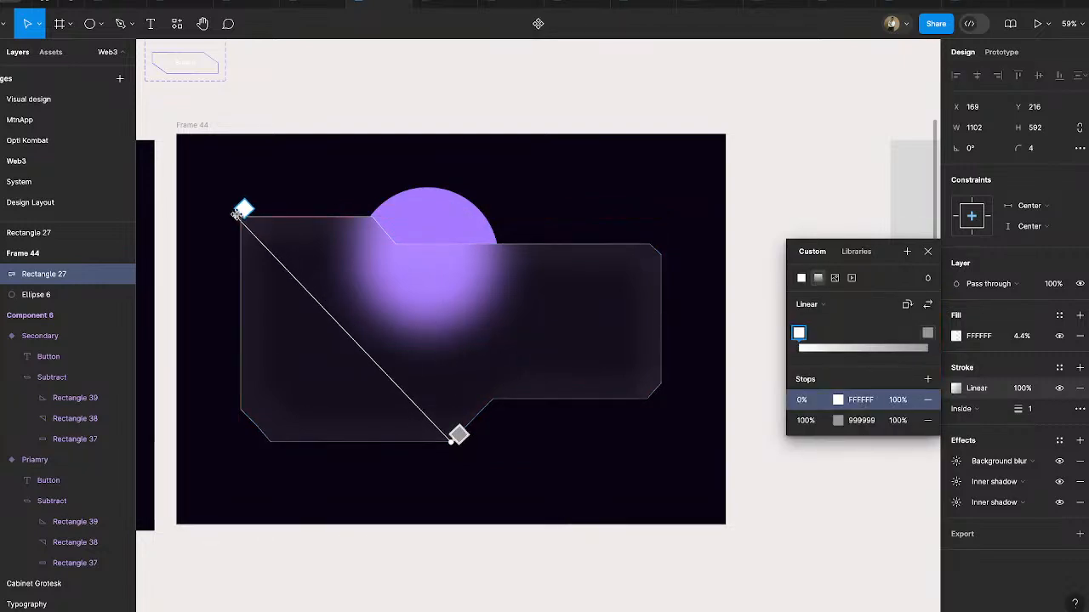
left_click_drag(450, 442, 656, 415)
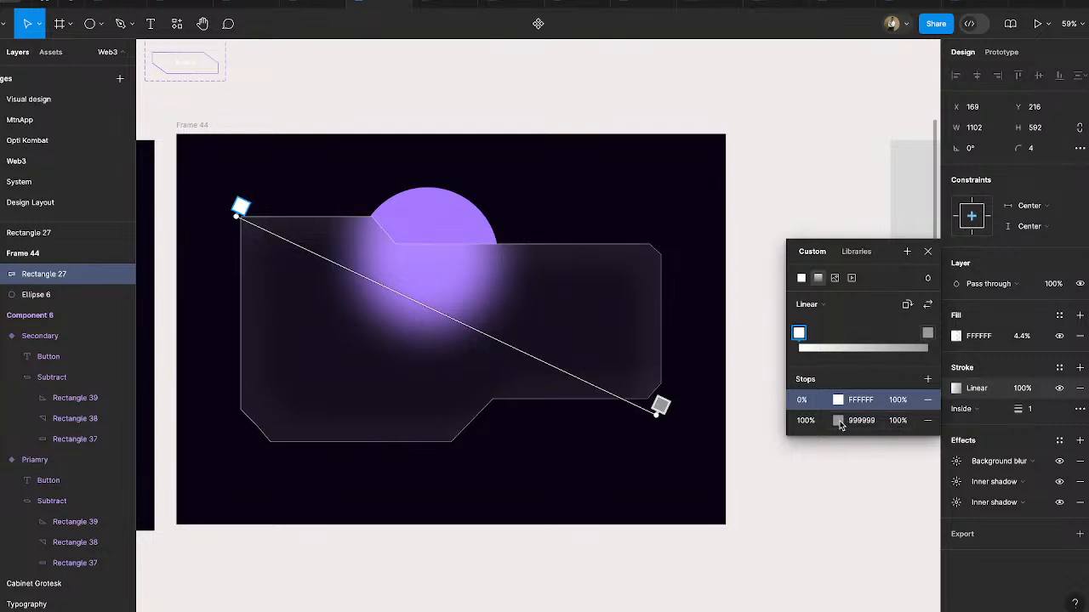
- Set the stroke gradient's 100% stop to the frame's dark background colour, 0B0614, by sampling it from the canvas
left_click(838, 421)
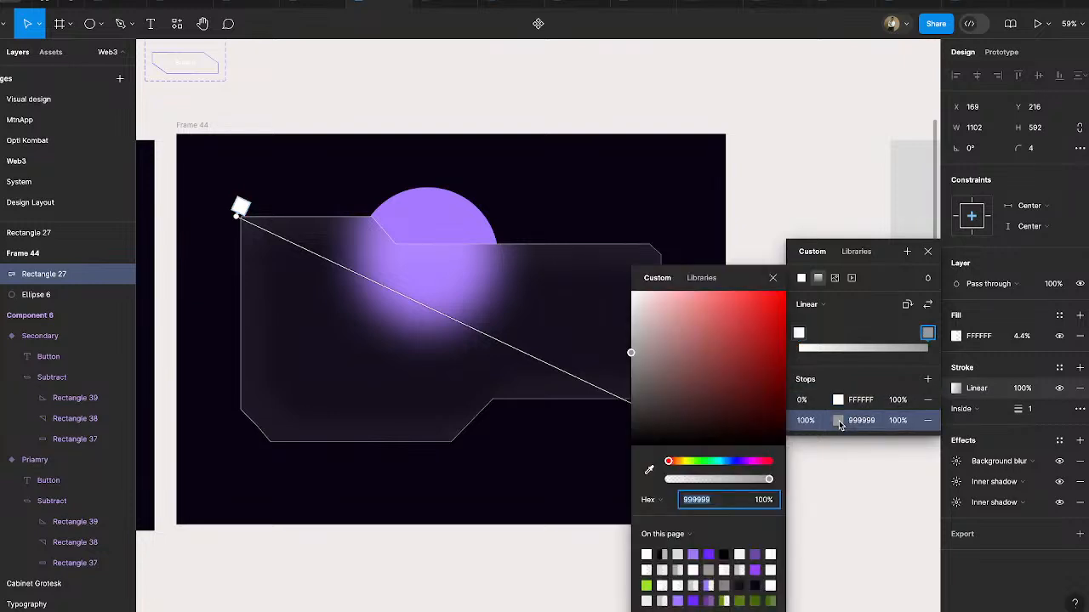
left_click(649, 470)
left_click(620, 424)
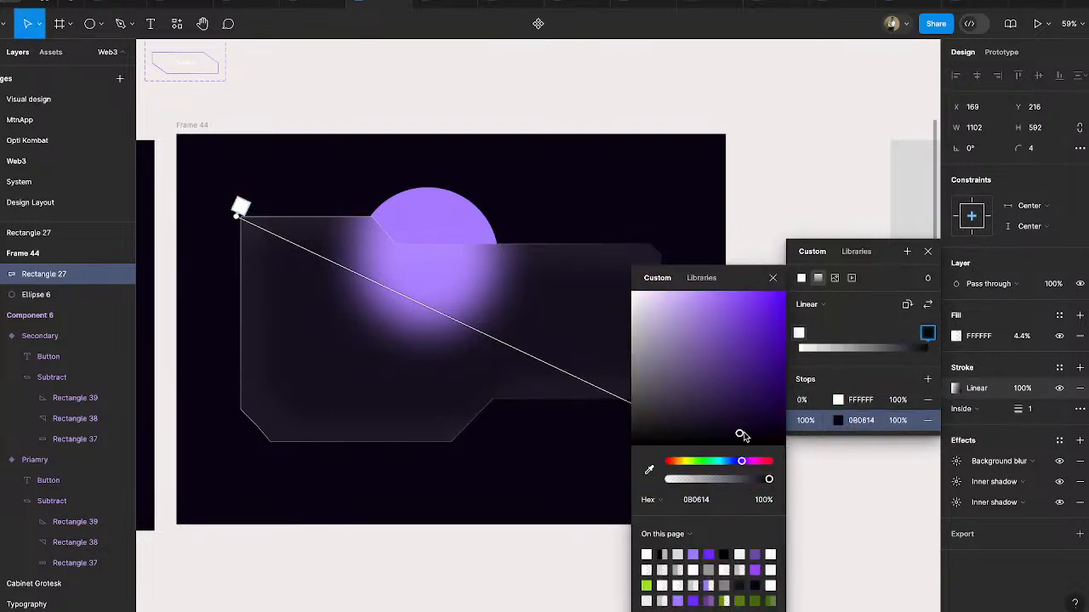
- Lighten the 100% stop of the panel's stroke gradient to the muted purple 927FB4
left_click_drag(741, 435, 685, 392)
scroll(512, 417, "down", 2)
scroll(512, 417, "right", 2)
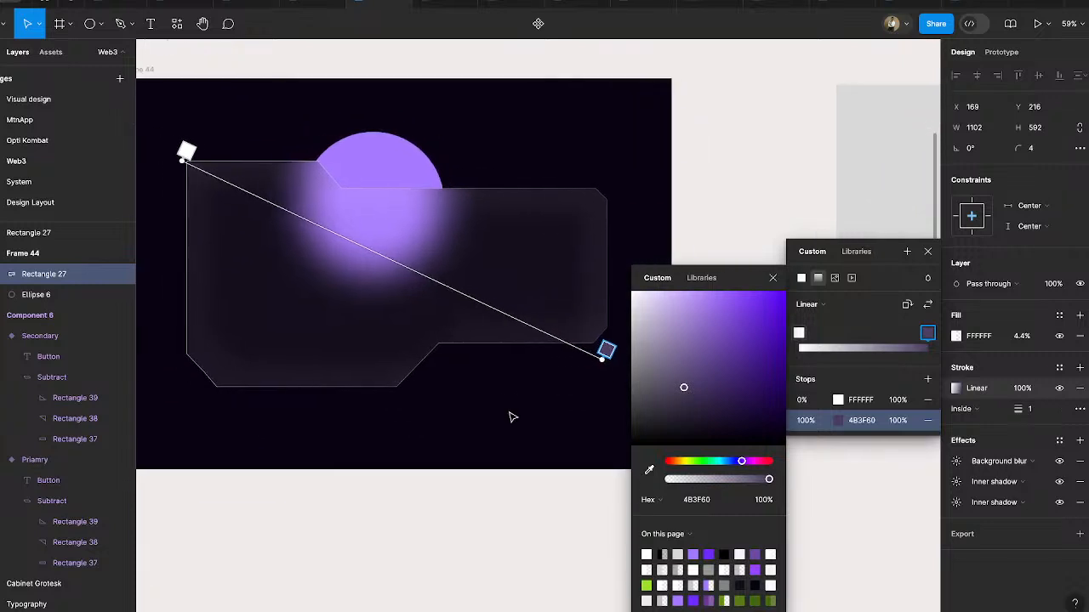
left_click_drag(681, 379, 676, 337)
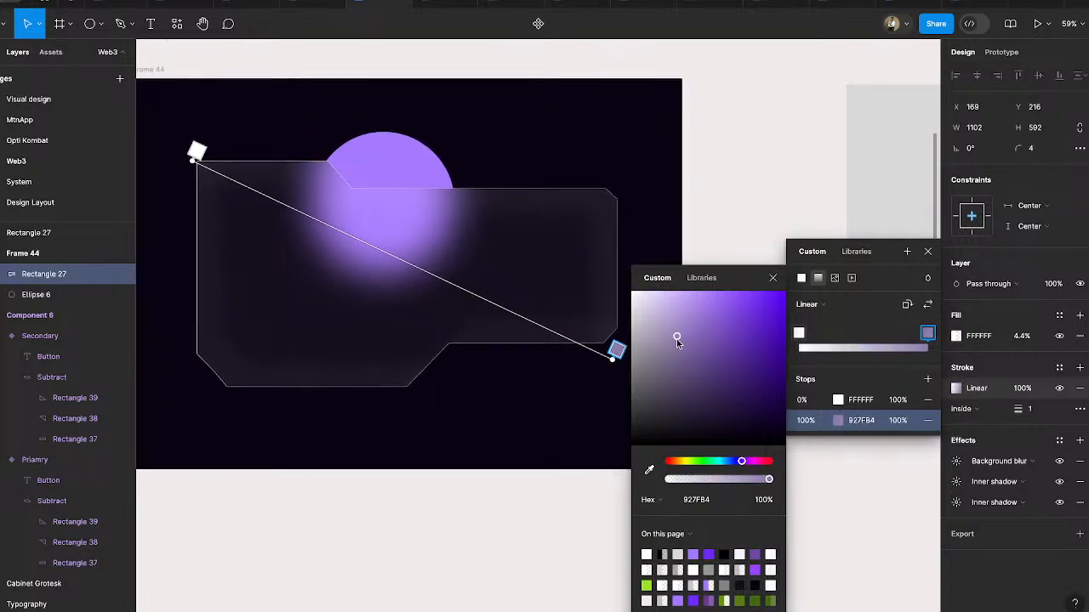
- Add a 52% stop with 0% opacity to the stroke gradient, set the 100% stop to C2B3DD, and close the colour settings
left_click_drag(439, 264, 413, 265)
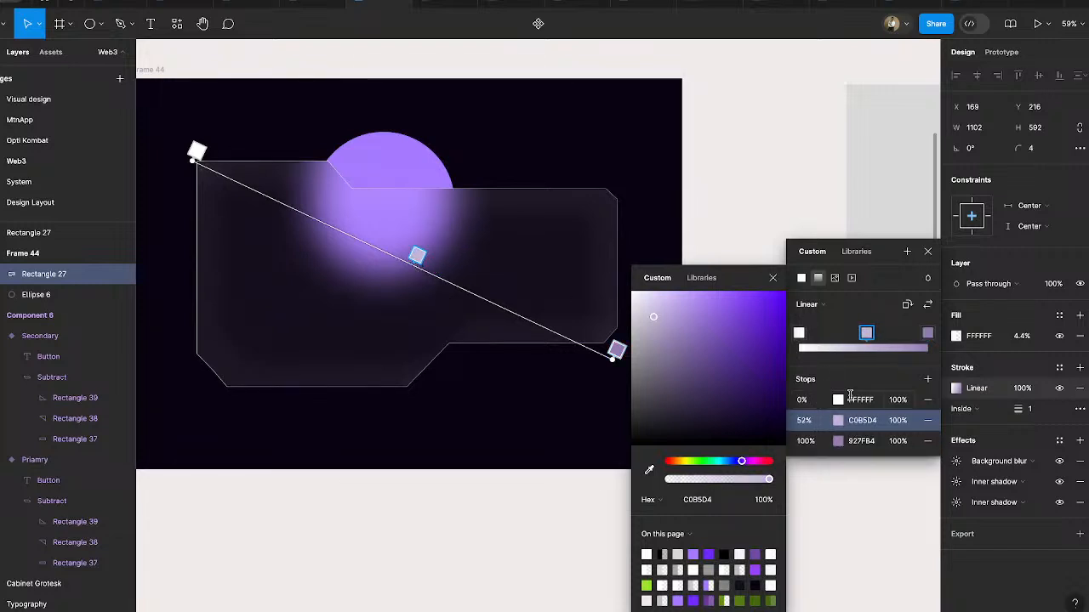
left_click_drag(770, 482, 654, 478)
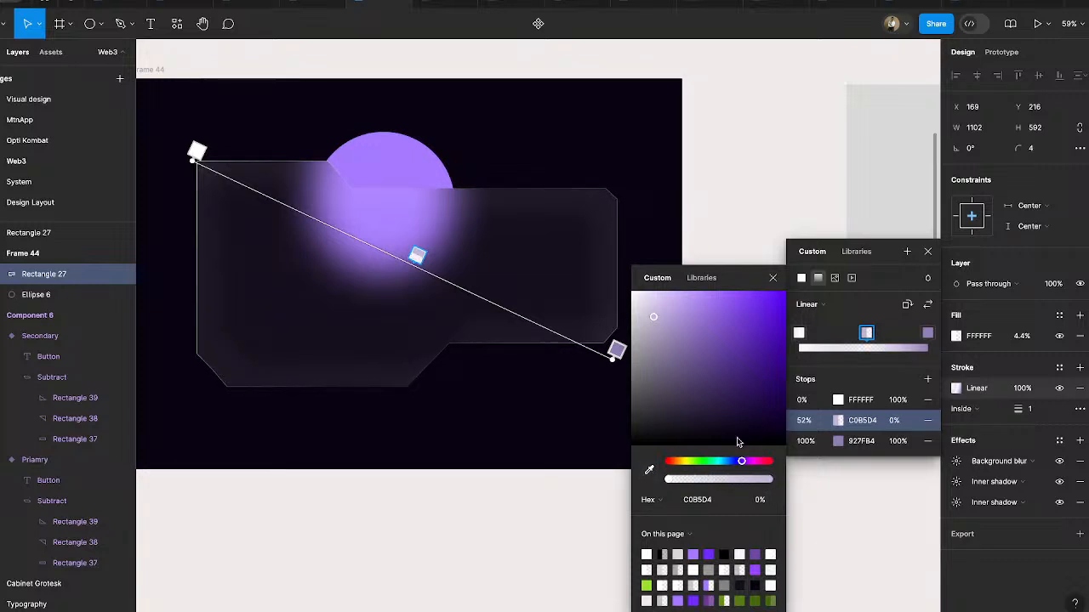
left_click(617, 350)
left_click_drag(677, 336, 660, 315)
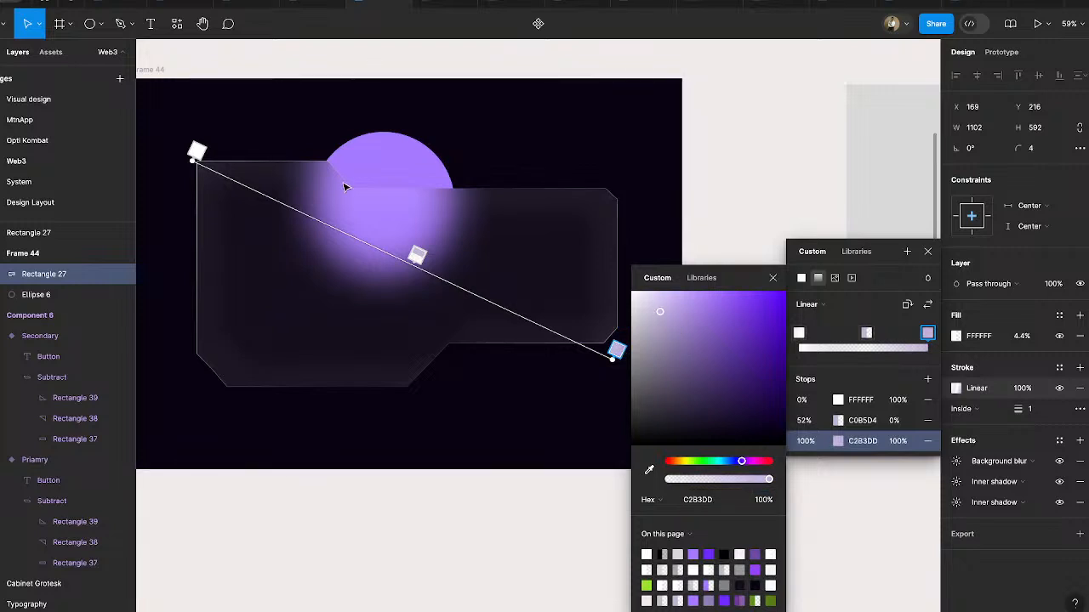
left_click(773, 278)
left_click(928, 251)
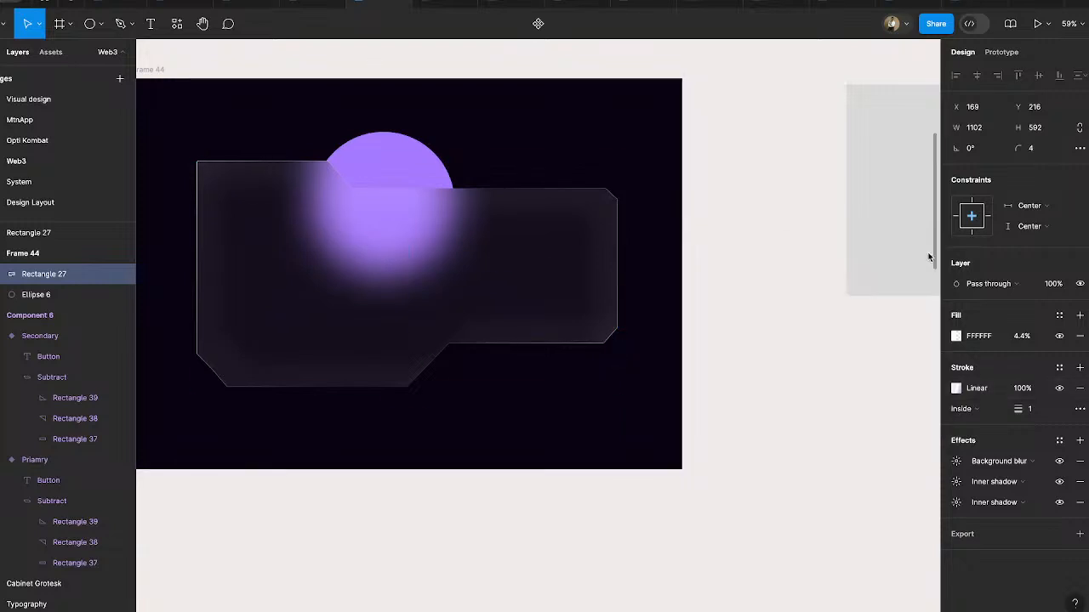
left_click(790, 230)
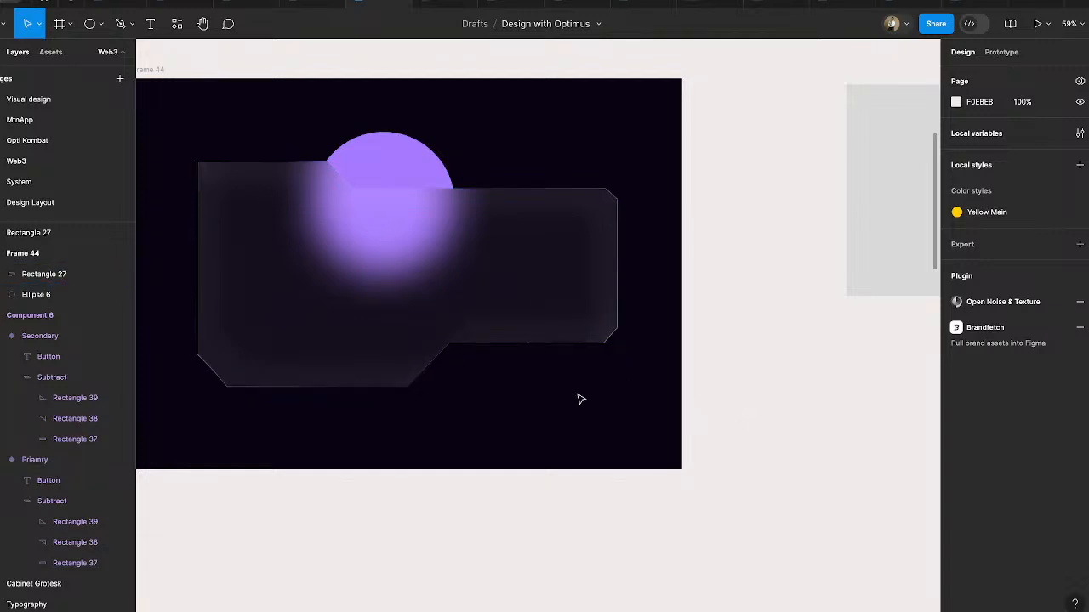
- Move the glass panel straight up in Frame 44 to Y 131
scroll(534, 425, "down", 3)
scroll(528, 432, "left", 2)
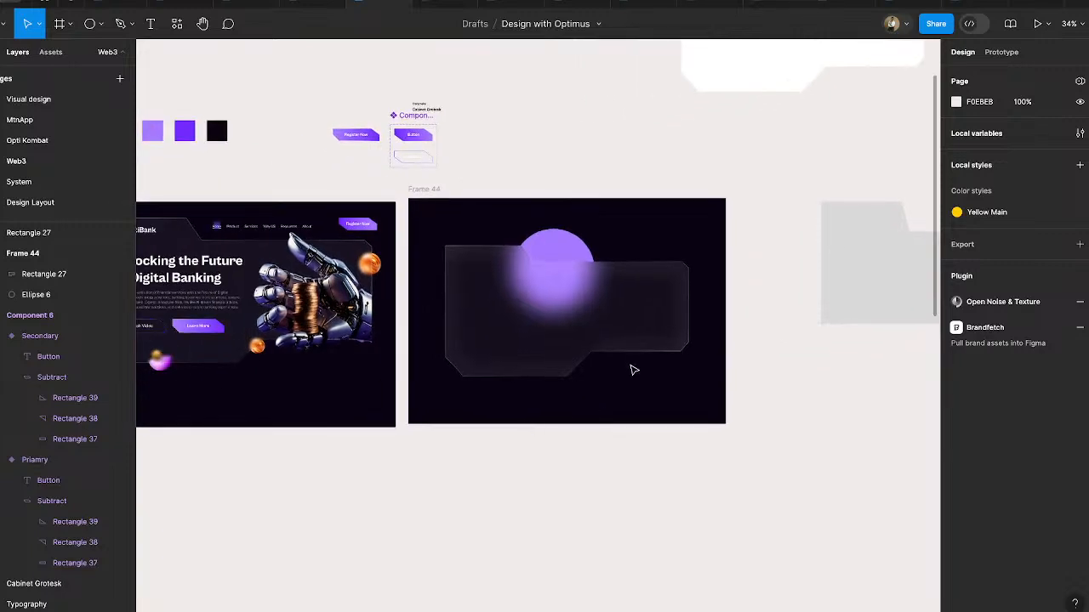
scroll(590, 318, "up", 5)
scroll(590, 318, "down", 1)
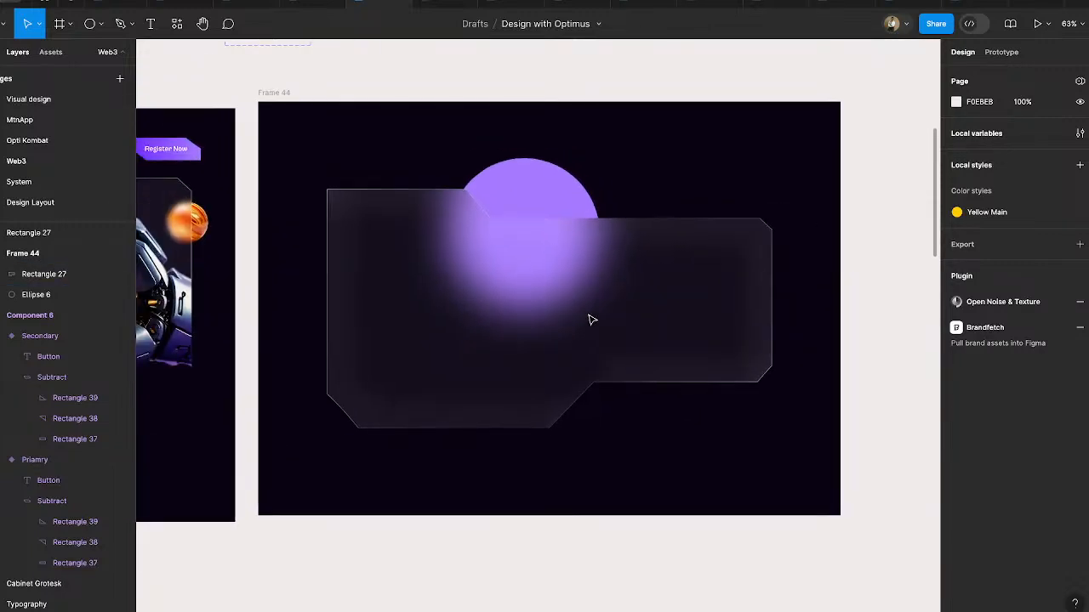
left_click_drag(605, 308, 604, 275)
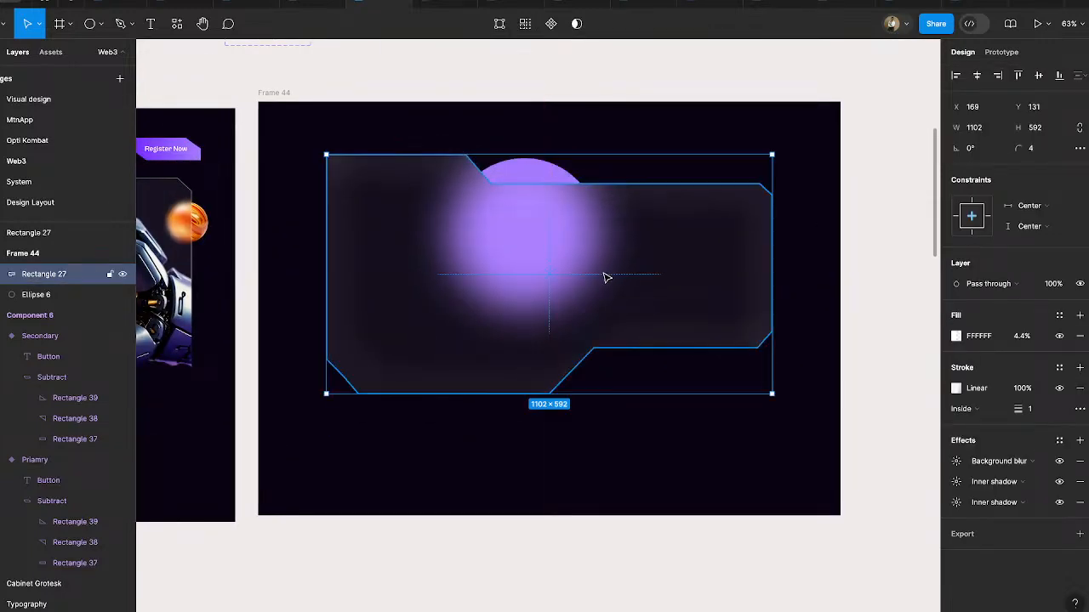
- Duplicate the robot hand image from the finished OptiBank design into Frame 44, against the panel's right edge at X 1271.47, Y 90
left_click(541, 176)
scroll(540, 175, "down", 6)
scroll(541, 175, "left", 3)
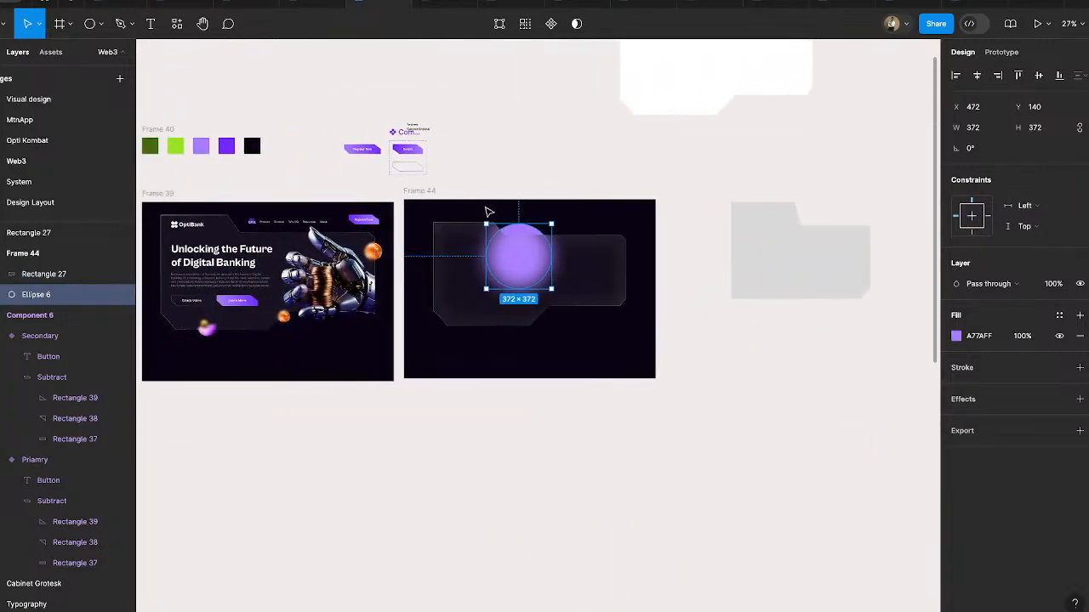
scroll(408, 239, "up", 5)
scroll(411, 238, "down", 2)
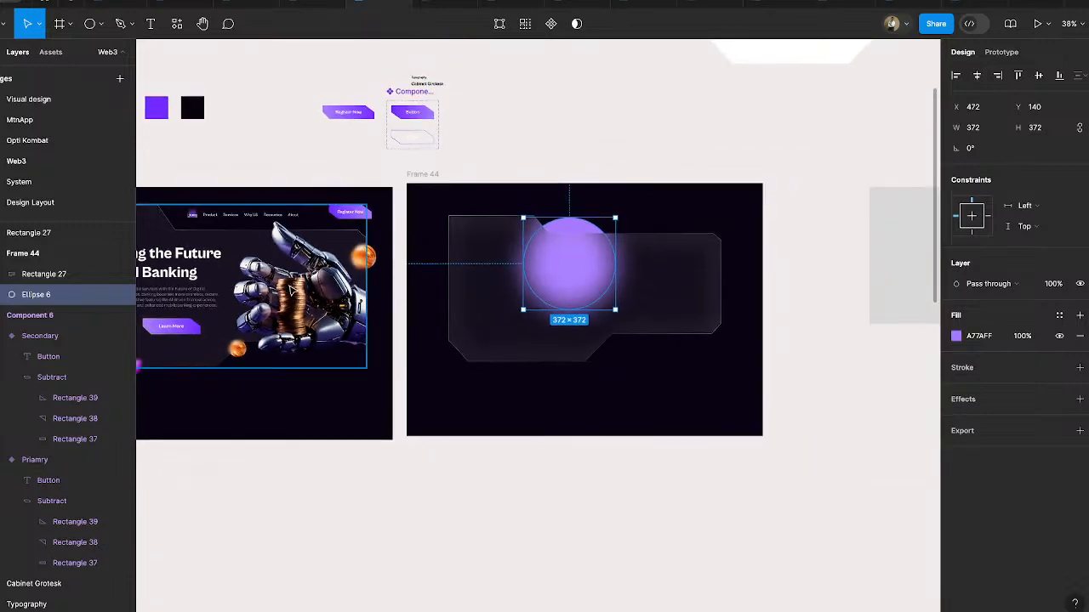
left_click(294, 290)
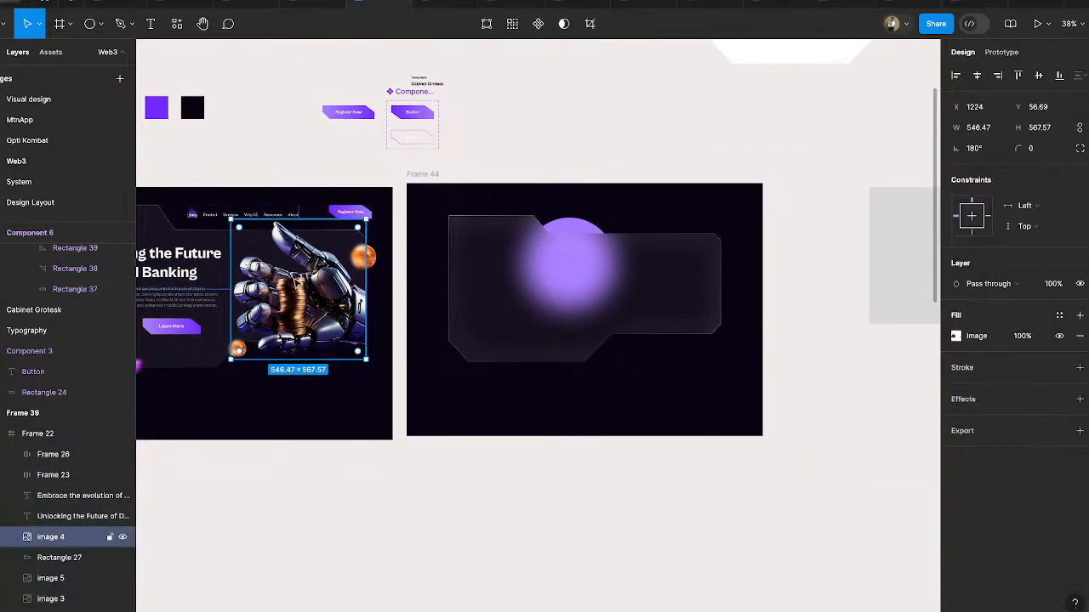
left_click_drag(307, 273, 660, 257)
scroll(644, 256, "up", 5)
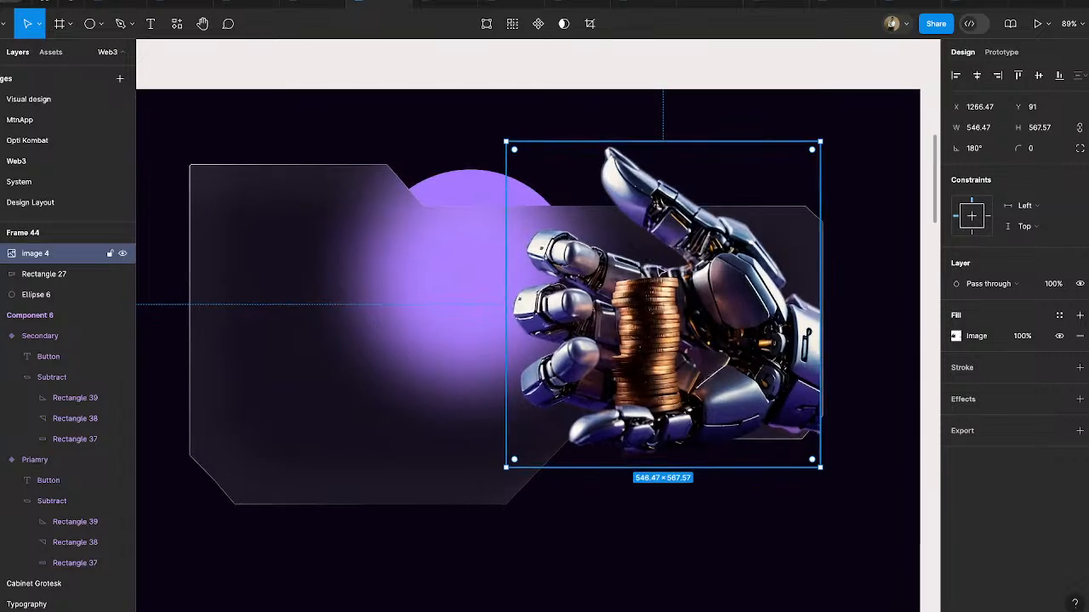
mouse_move(708, 327)
left_mouse_down()
mouse_move(707, 342)
mouse_move(711, 327)
left_mouse_up()
scroll(763, 432, "right", 2)
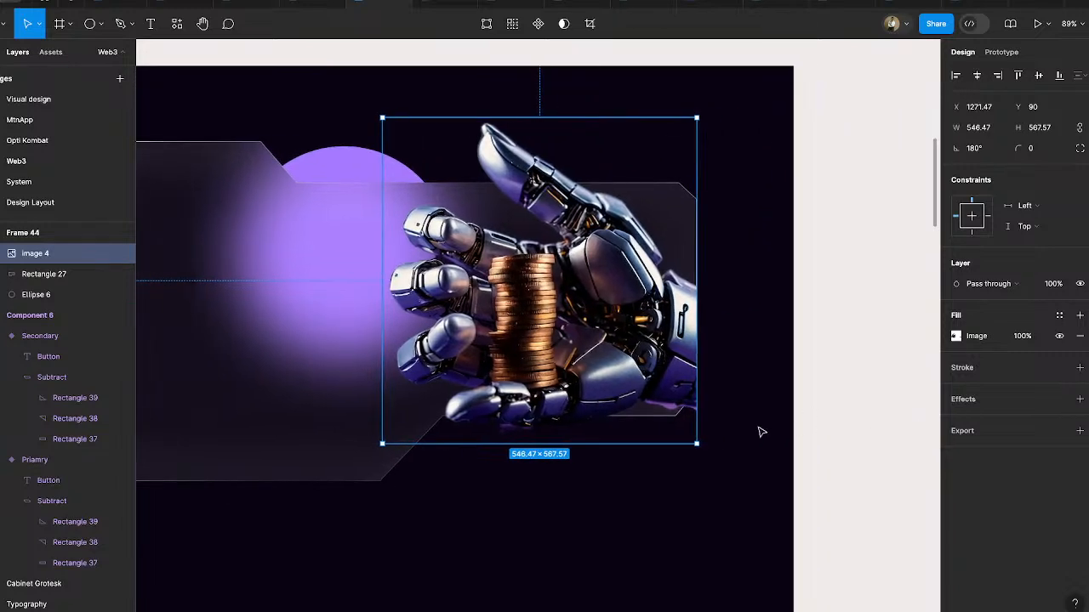
- Add vector points to the hand image's outline, on its right edge at Y 595 and its bottom edge at X 1183
scroll(718, 430, "up", 5)
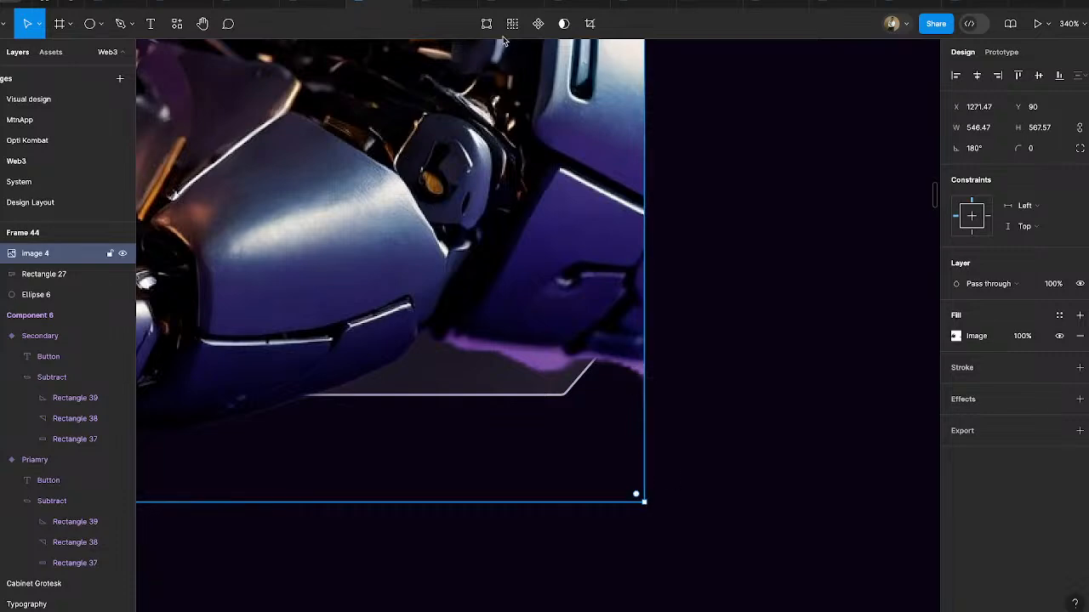
key("Return")
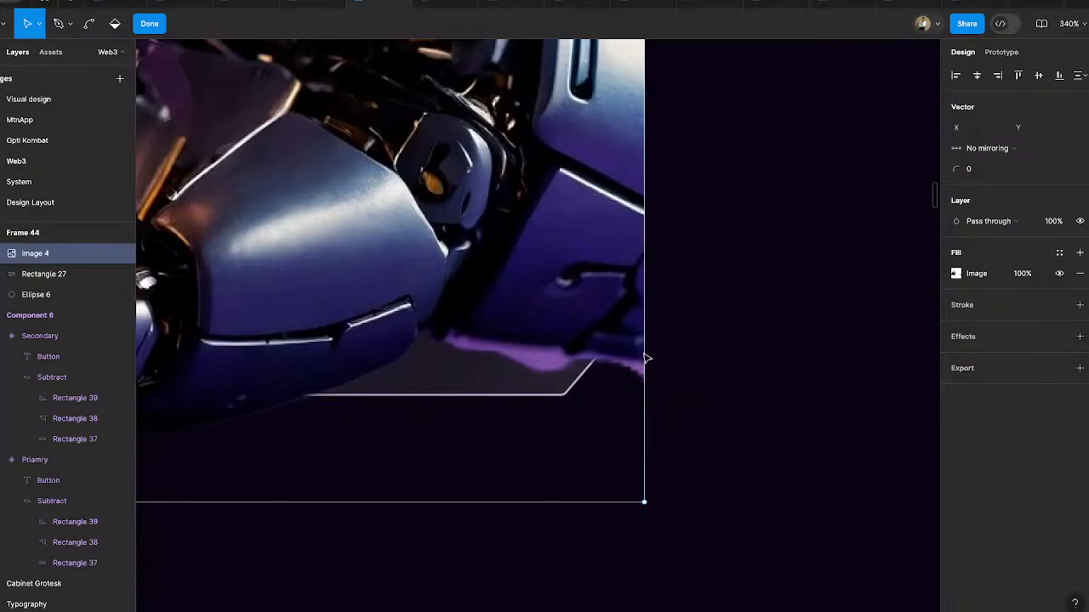
scroll(647, 393, "down", 5)
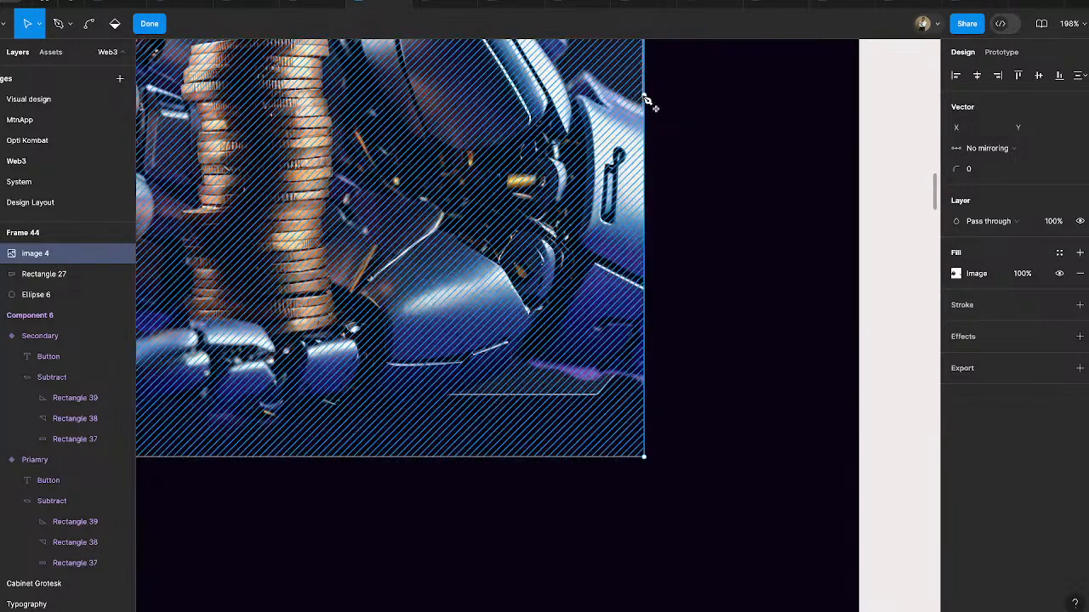
left_click_drag(646, 98, 644, 378)
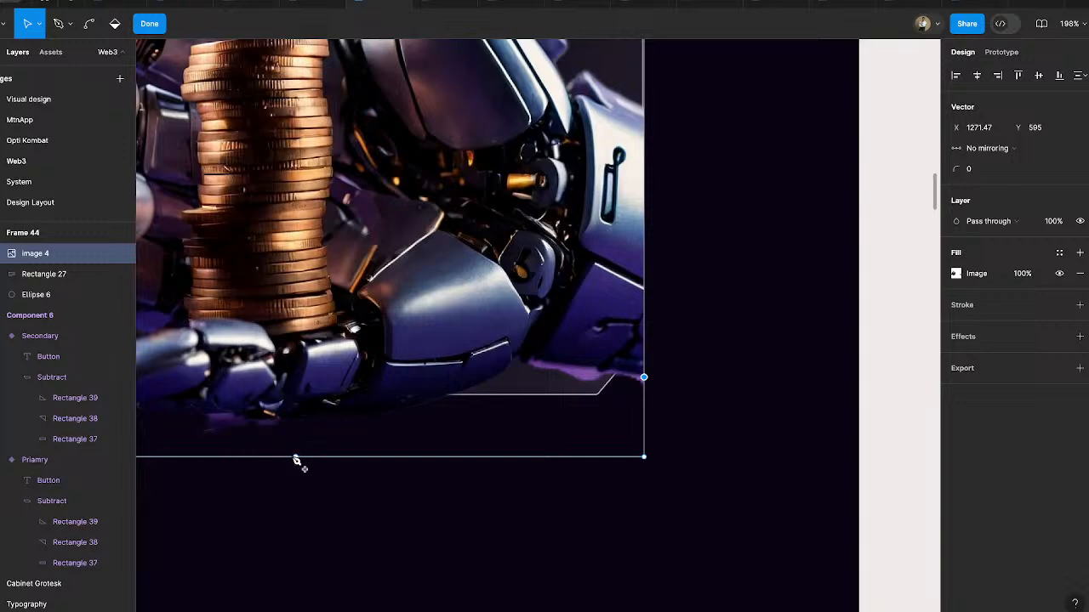
left_click(531, 457)
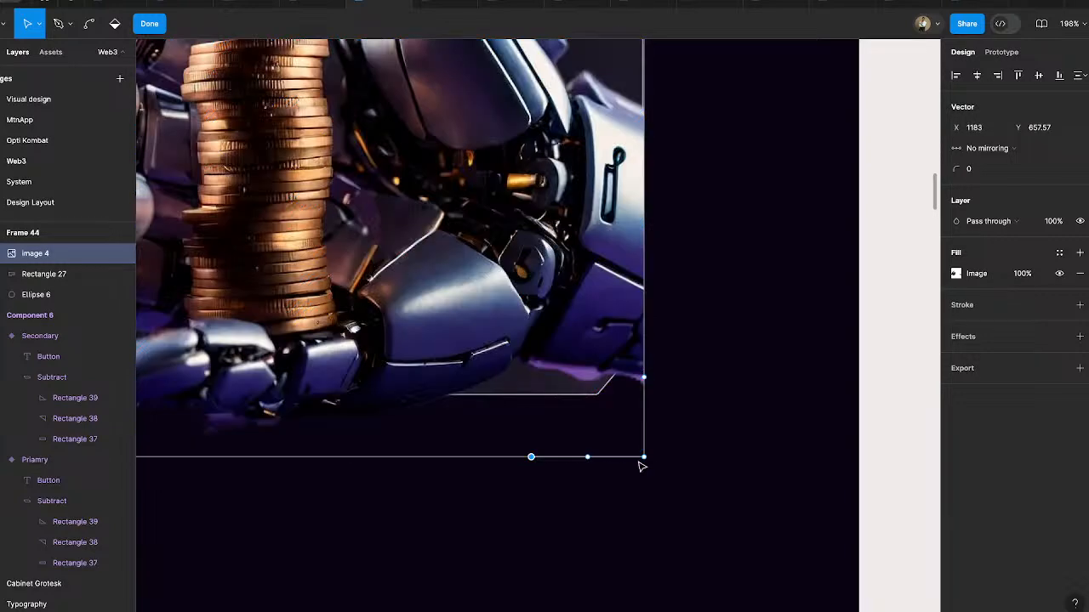
- Trim the purple residue below the wrist by moving the outline's corner point to X 1183, Y 579 and the right-edge point to Y 592
left_click_drag(644, 456, 531, 356)
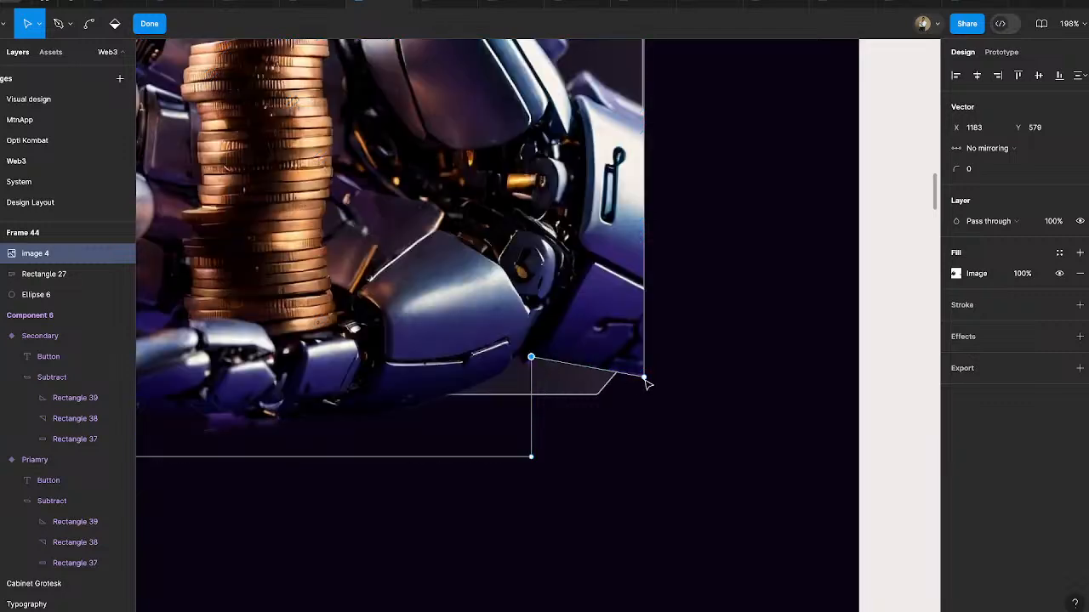
left_click(644, 377)
scroll(615, 462, "down", 5)
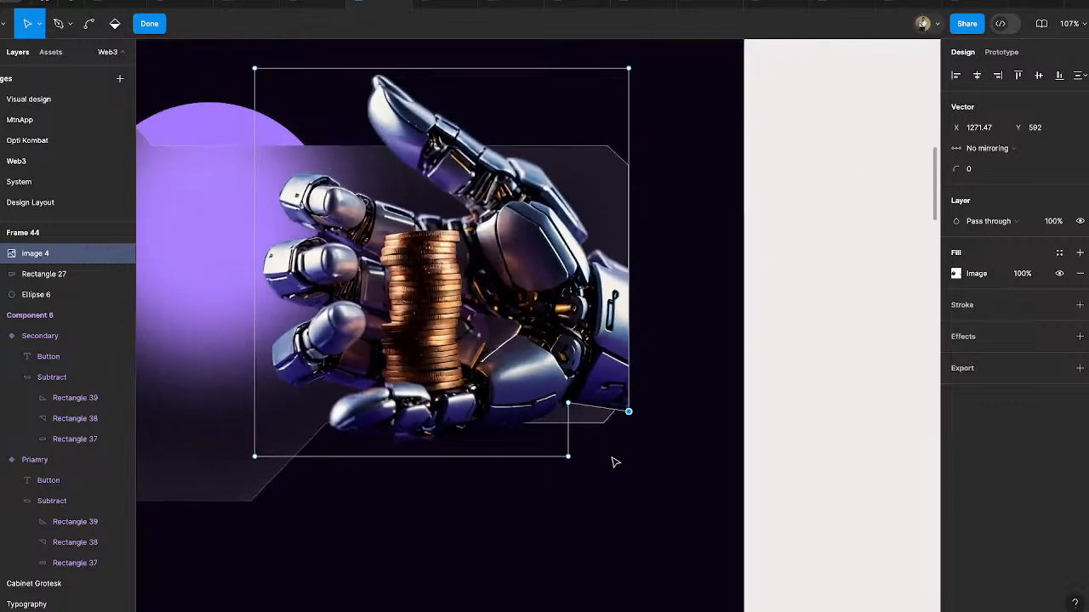
scroll(615, 462, "down", 1)
left_click(148, 23)
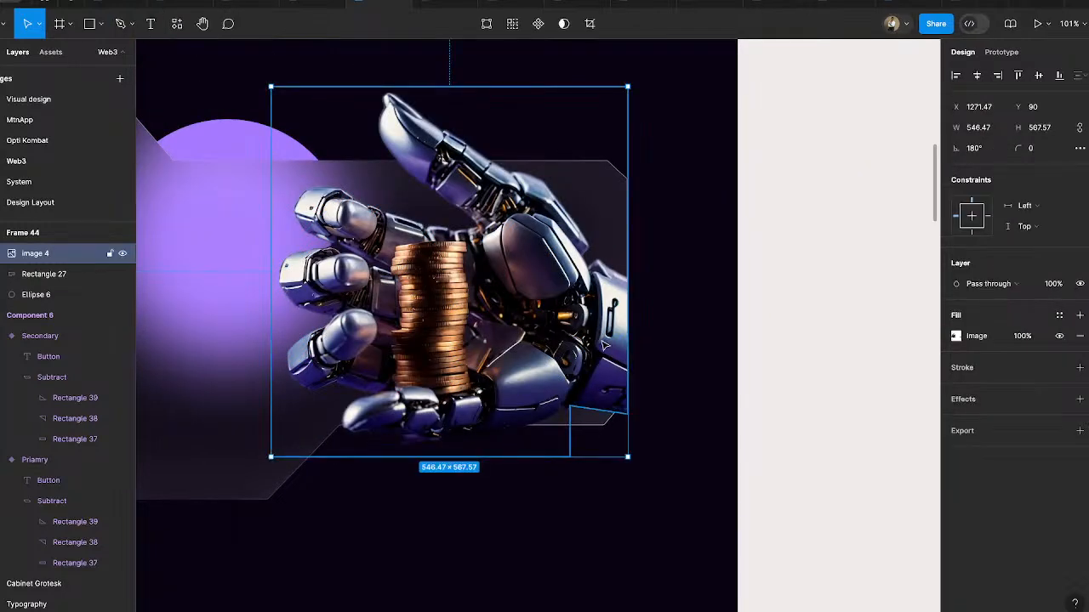
left_click(814, 362)
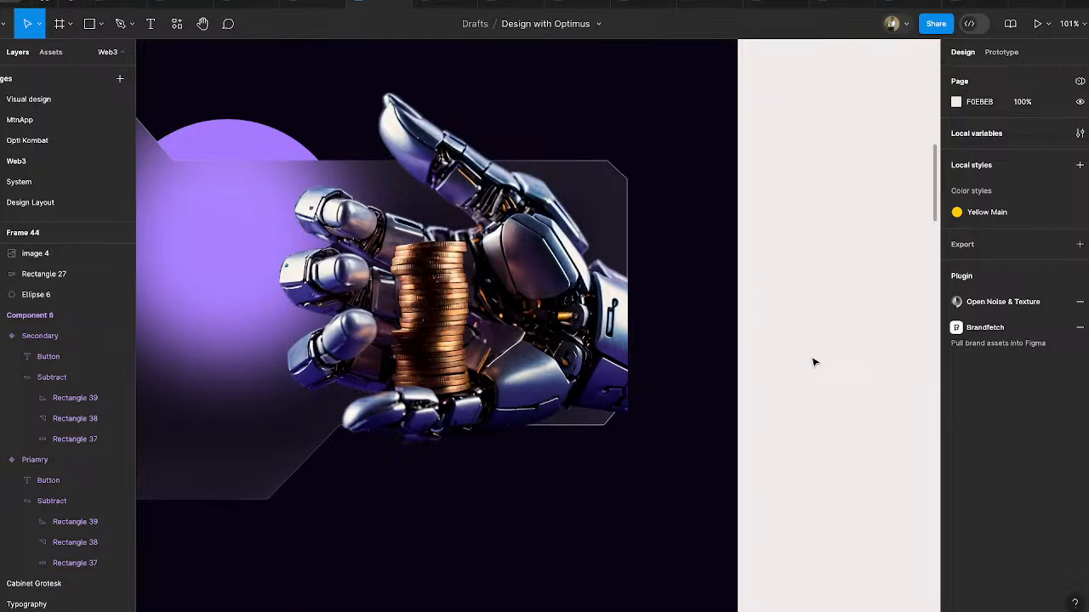
- Move the hand image to X 1270.47, Y 66 so its trimmed wrist meets the panel's right edge just above the cut corner
scroll(601, 383, "up", 5)
left_click(596, 364)
left_click_drag(600, 335, 602, 322)
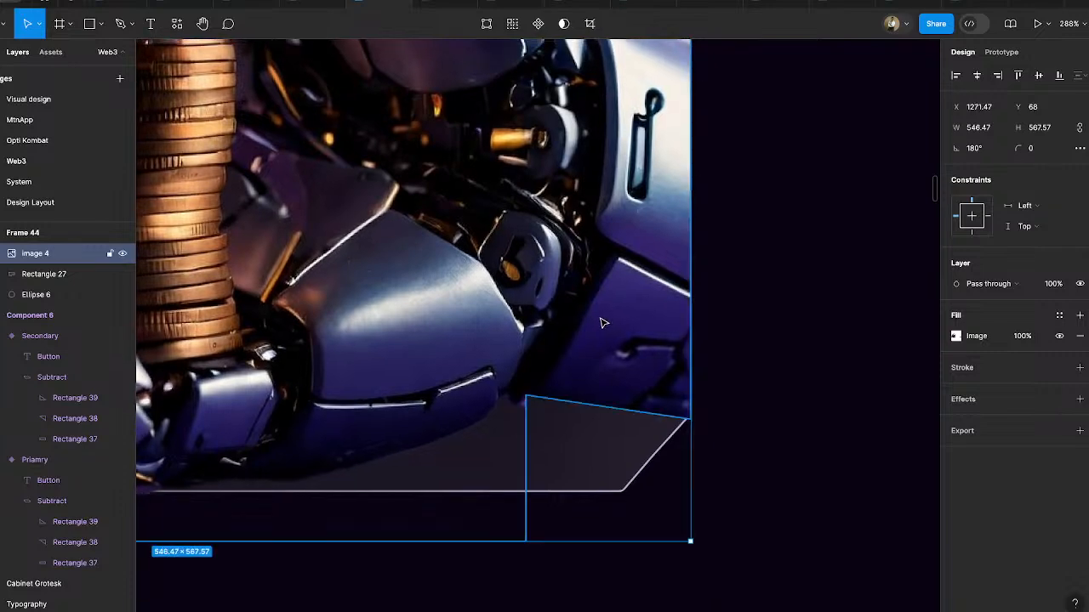
key("Left")
key("Left")
key("Up")
key("Up")
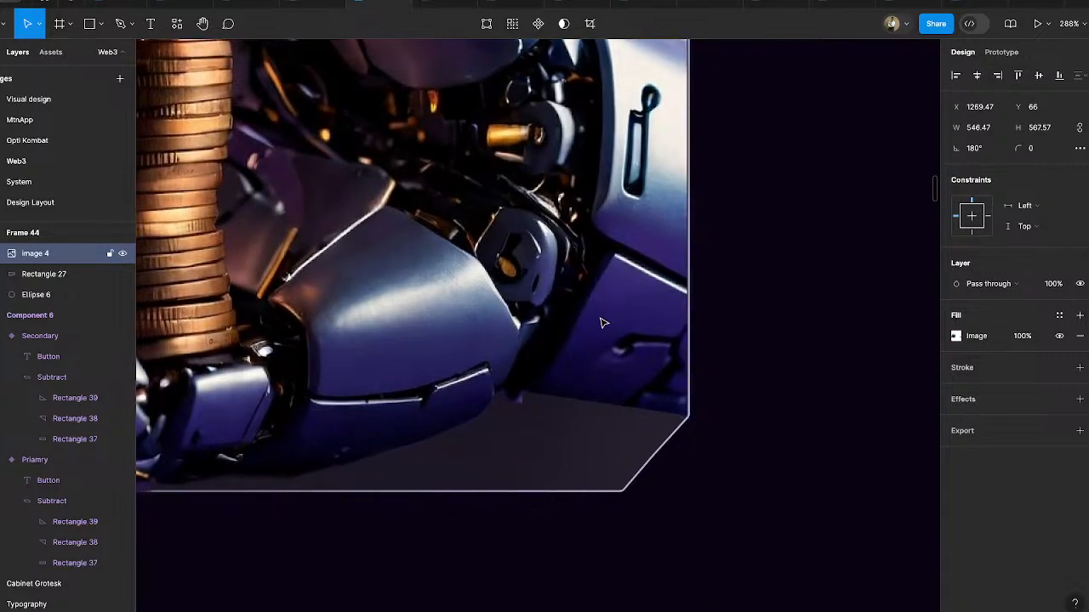
key("Right")
scroll(686, 433, "down", 5)
left_click(858, 427)
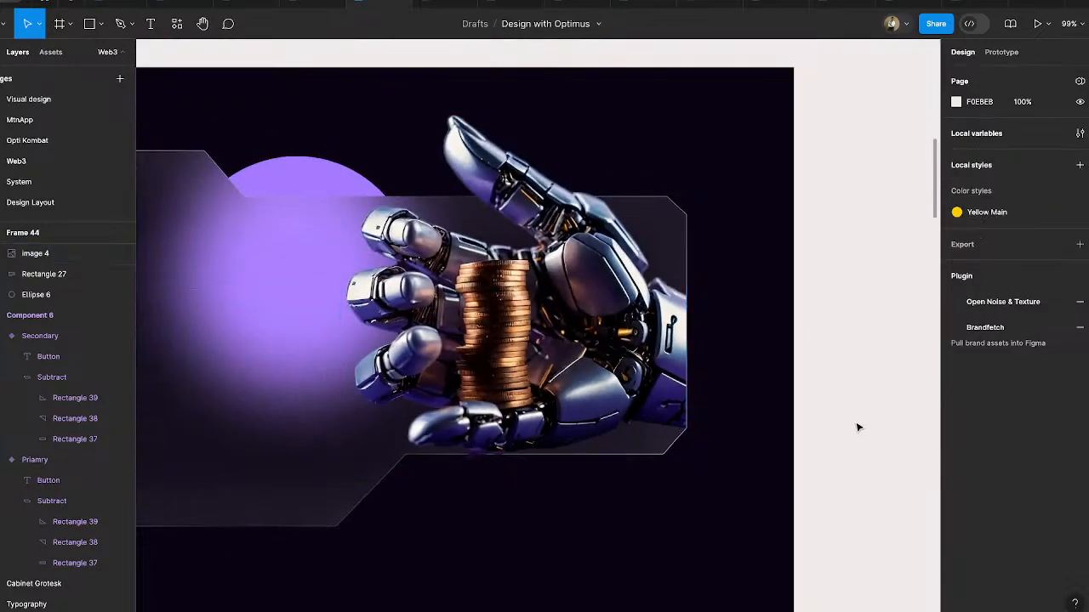
- Wrap the hand image and the glass panel together in a frame
scroll(858, 427, "down", 3)
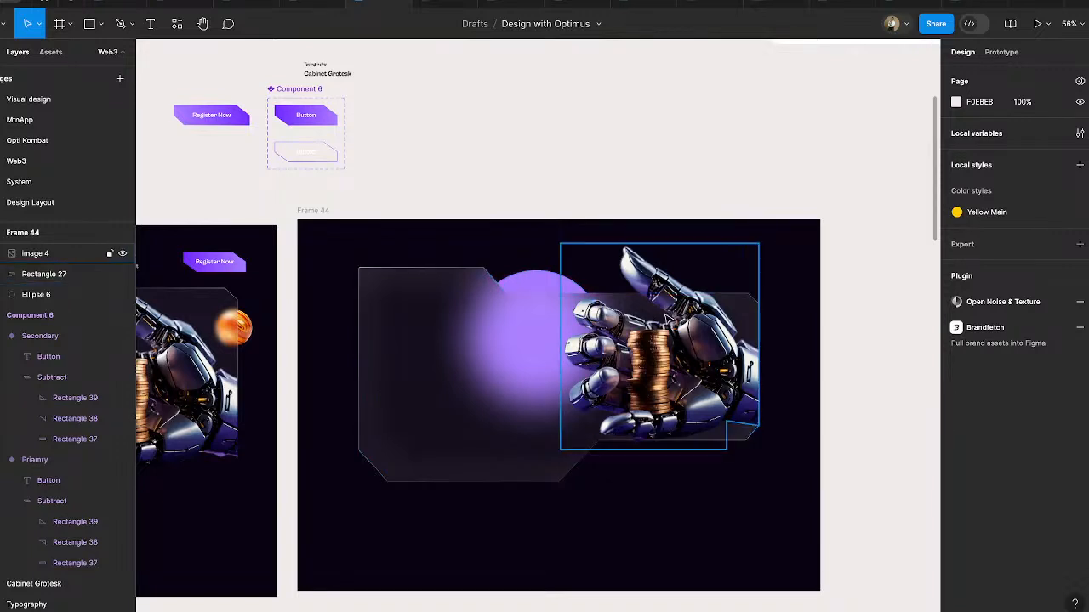
left_click(667, 316)
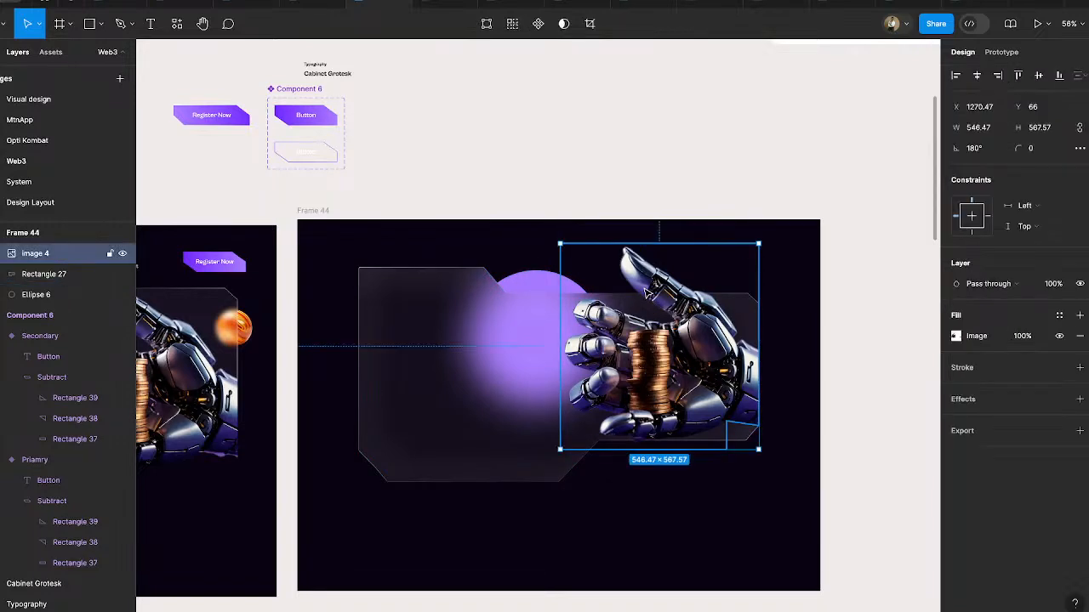
left_click(425, 341, "shift")
right_click(425, 341)
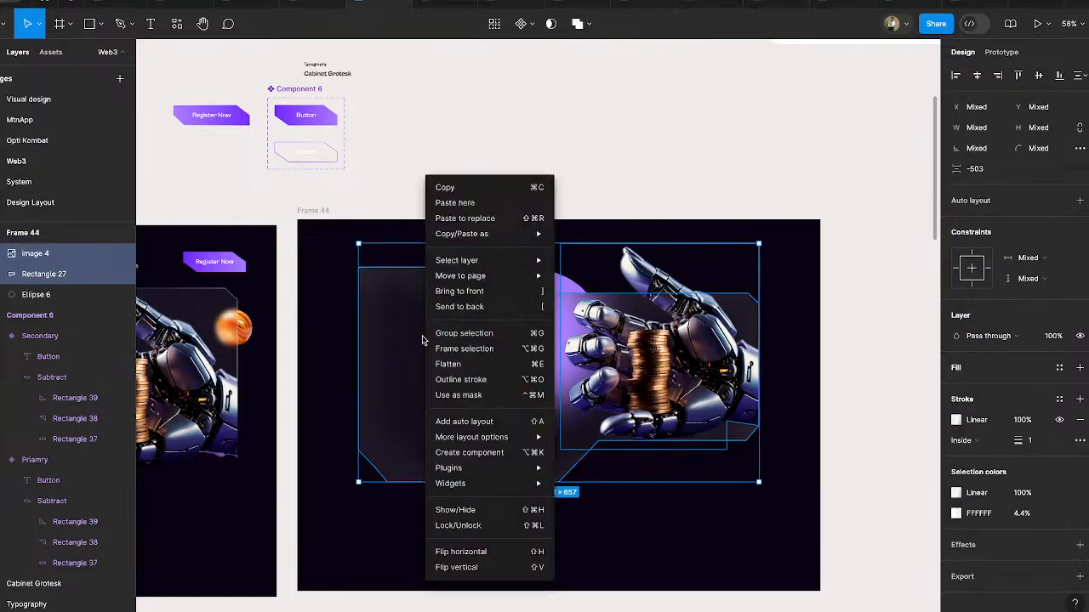
left_click(476, 349)
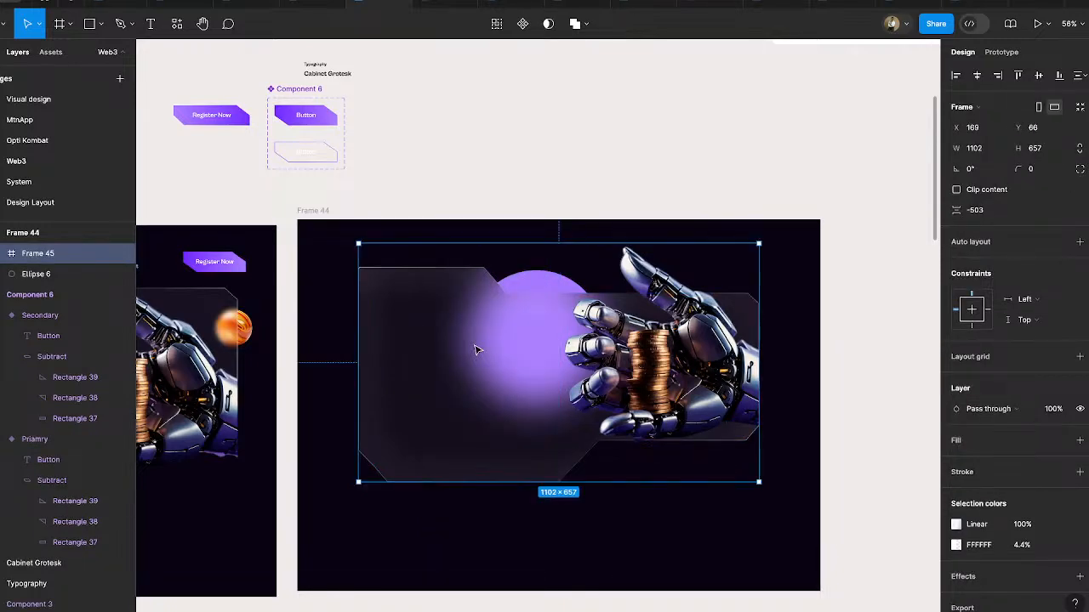
left_click(586, 161)
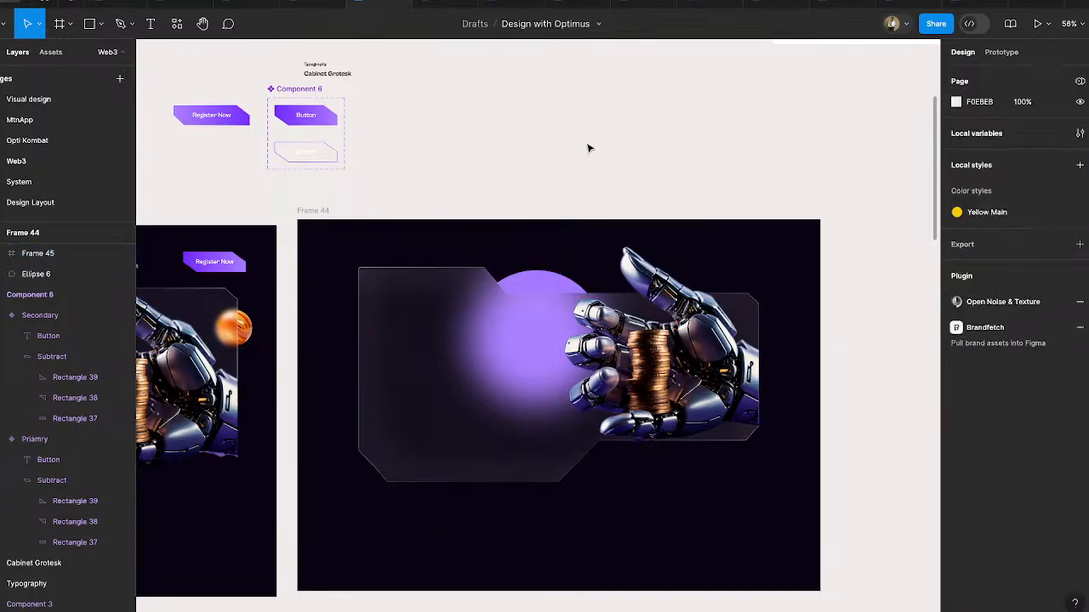
- Centre the frame holding the hand and panel horizontally and vertically within Frame 44
scroll(599, 153, "down", 3)
mouse_move(517, 299)
left_mouse_down()
mouse_move(544, 313)
mouse_move(542, 301)
mouse_move(508, 302)
mouse_move(522, 308)
left_mouse_up()
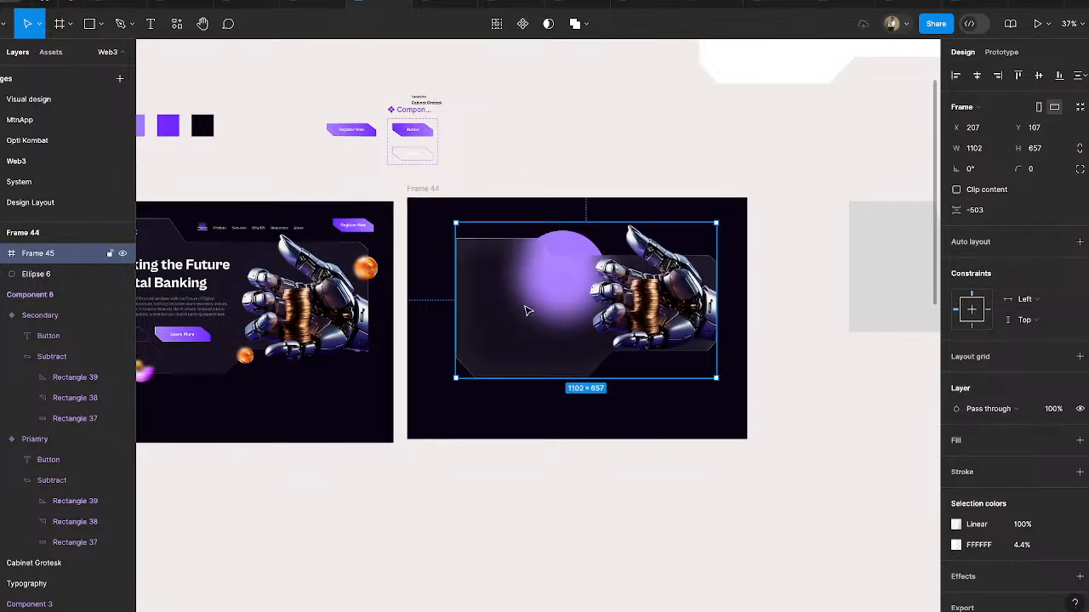
left_click(976, 75)
left_click(1037, 76)
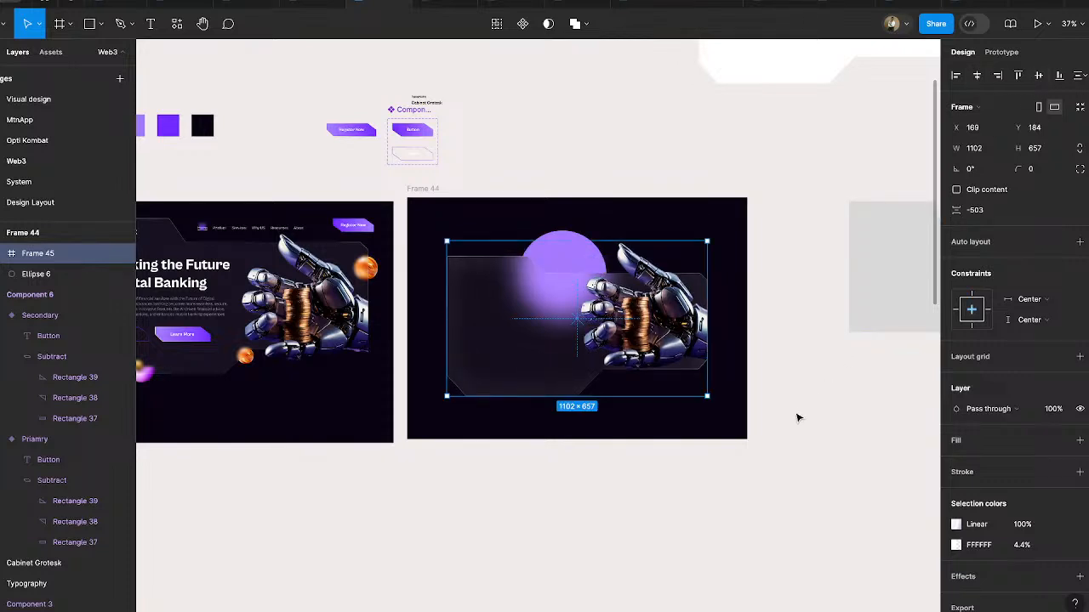
left_click(675, 552)
scroll(675, 552, "left", 2)
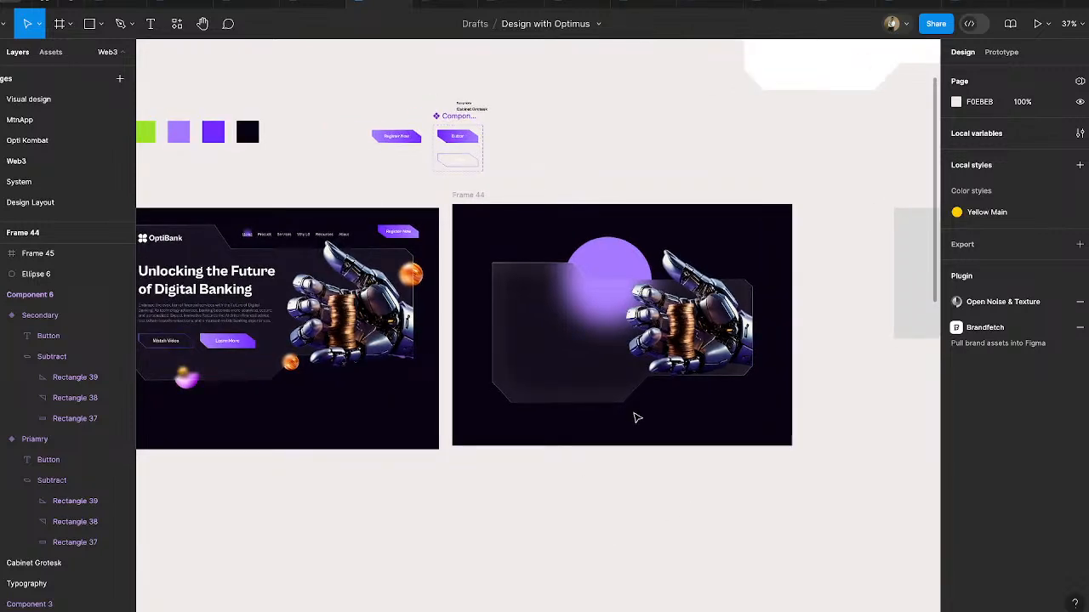
- Copy the heading "Unlocking the Future of Digital Banking" from Frame 39 onto the glass panel in Frame 44
left_click(631, 375)
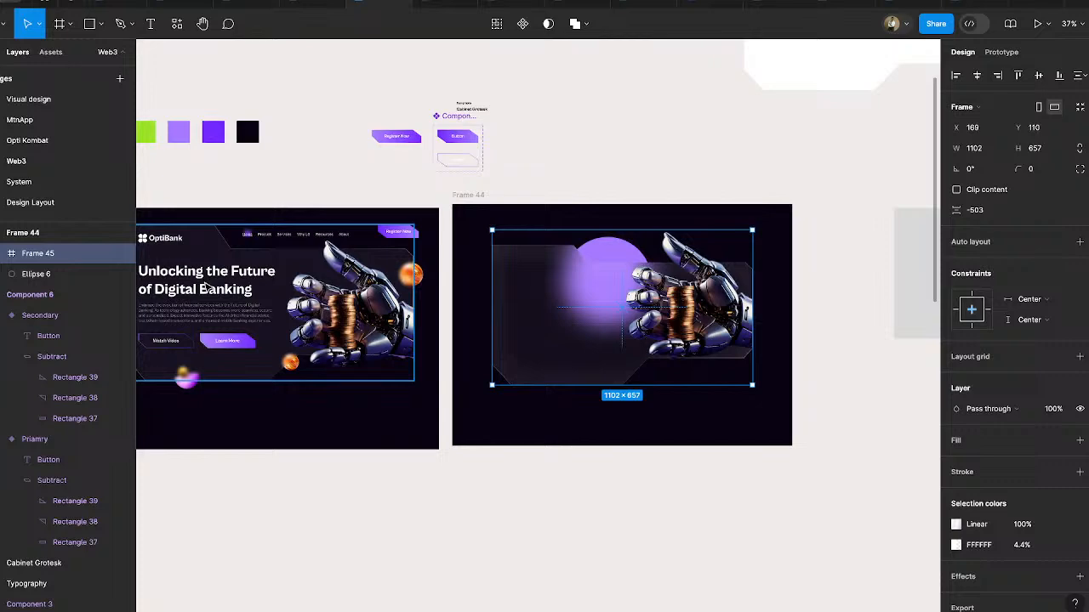
left_click(207, 283, "ctrl")
left_click_drag(207, 279, 570, 295, "alt")
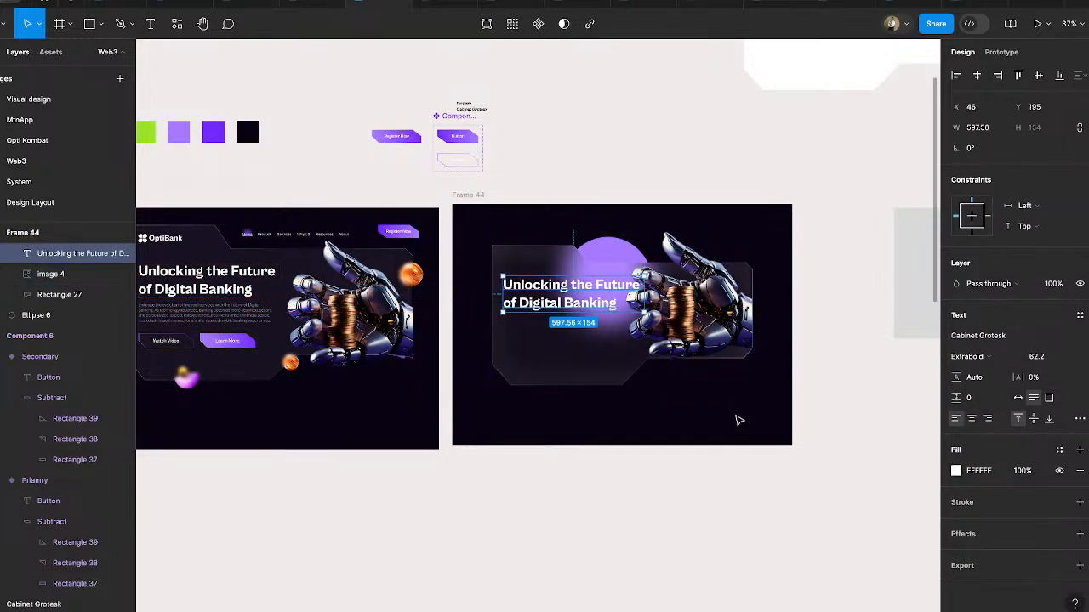
- Move the frame holding the panel and hand up to Y 74 and centre it horizontally within Frame 44
left_click(845, 316)
scroll(631, 344, "up", 3)
left_click_drag(608, 350, 588, 336)
left_click(976, 77)
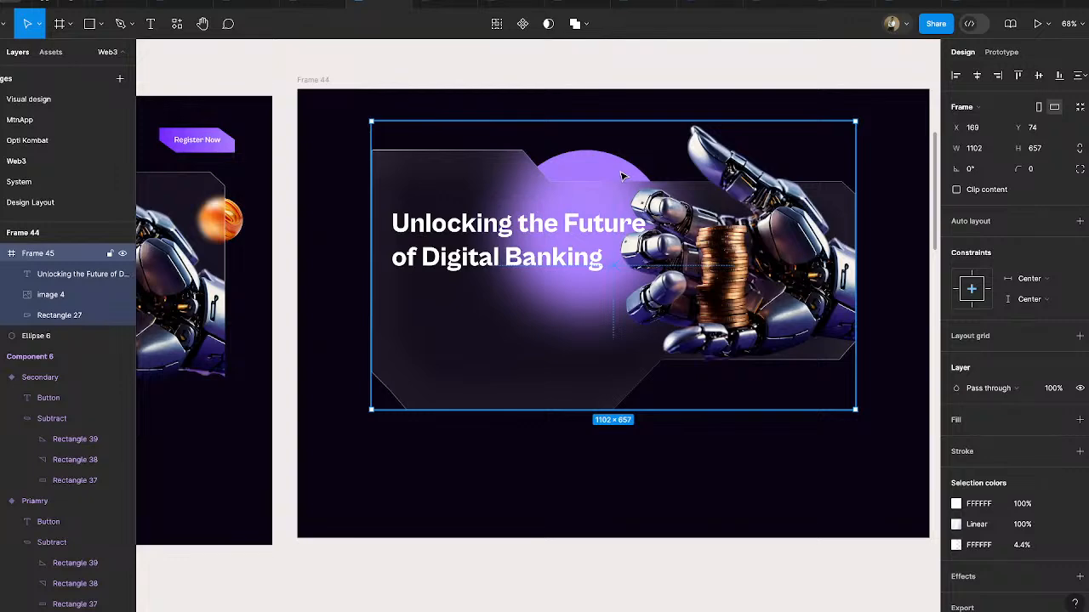
- Delete the copied heading from the glass panel in Frame 44
left_click(511, 243)
scroll(627, 323, "down", 5)
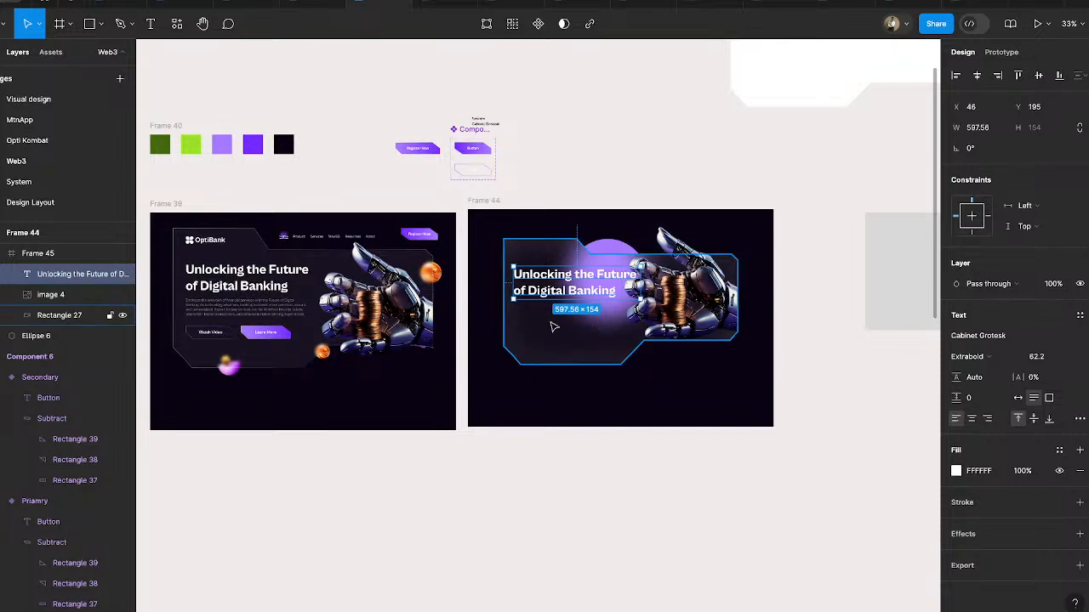
left_click(508, 218)
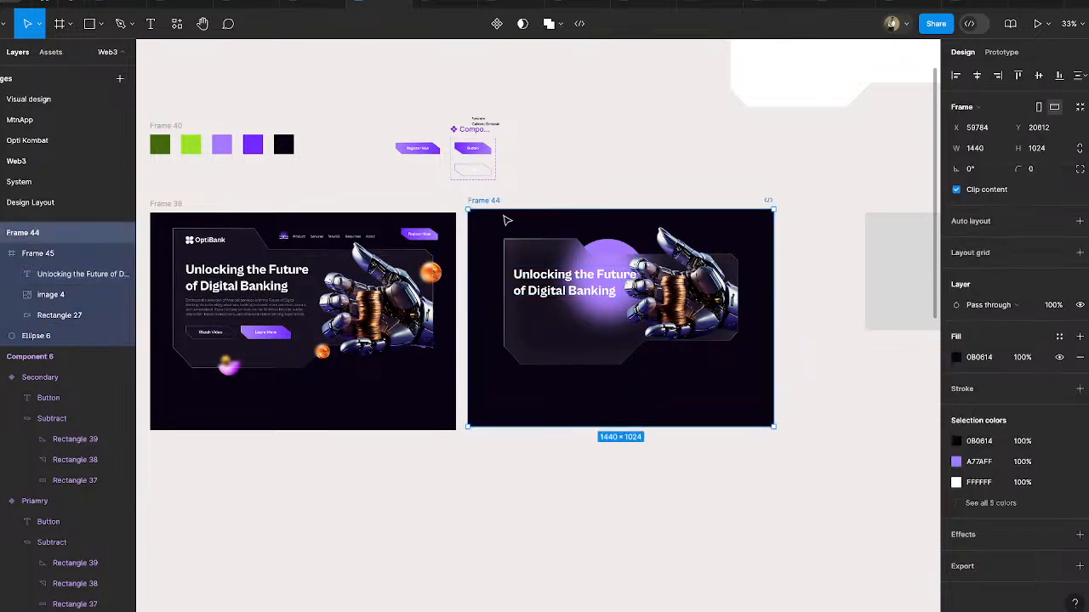
left_click(551, 289)
key("Delete")
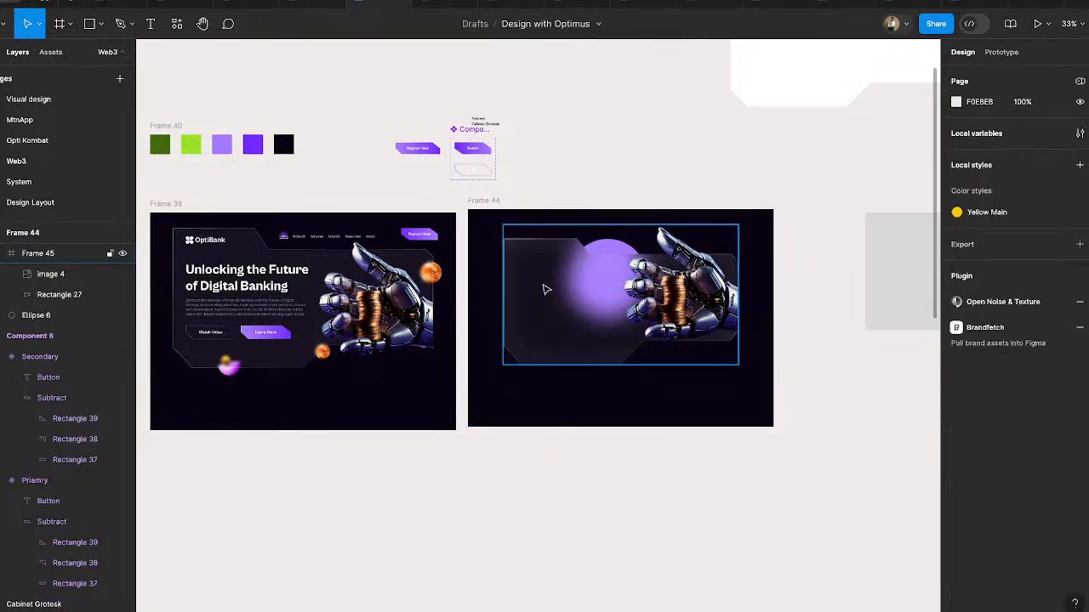
- Copy the upper orange marble ball from Frame 39 into Frame 44 at X 63, Y 297, beside the panel's left edge
scroll(559, 315, "left", 2)
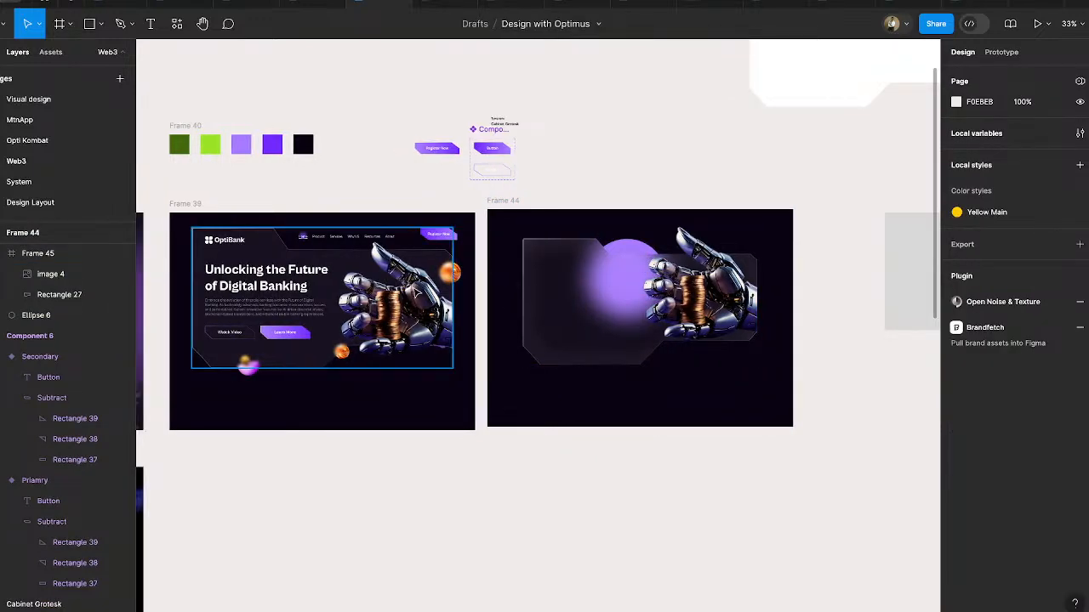
scroll(405, 262, "up", 3)
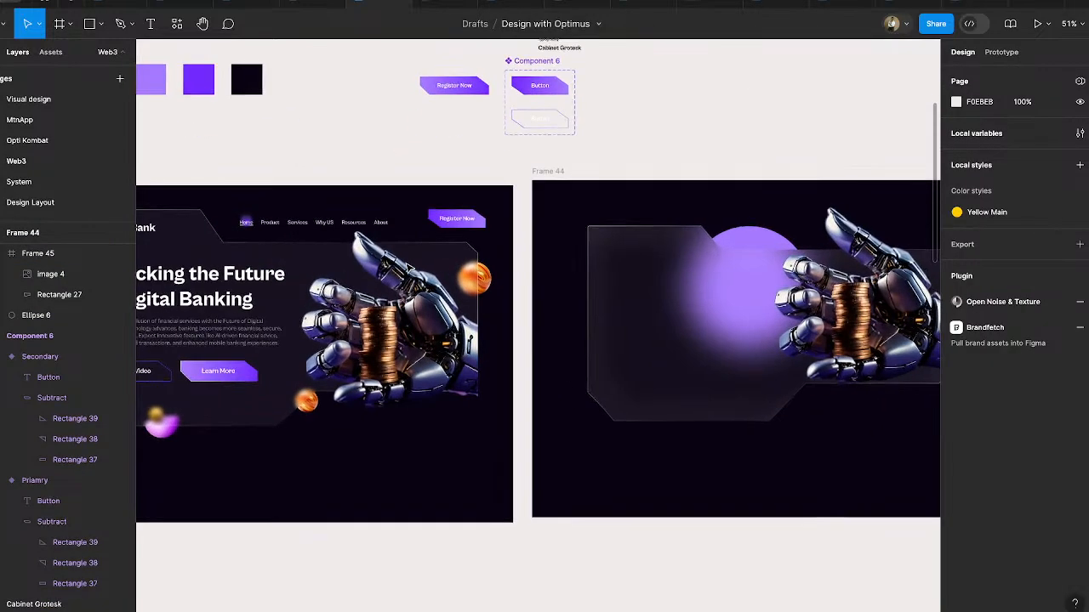
left_click(493, 278)
left_click_drag(491, 281, 586, 322)
scroll(612, 297, "up", 5)
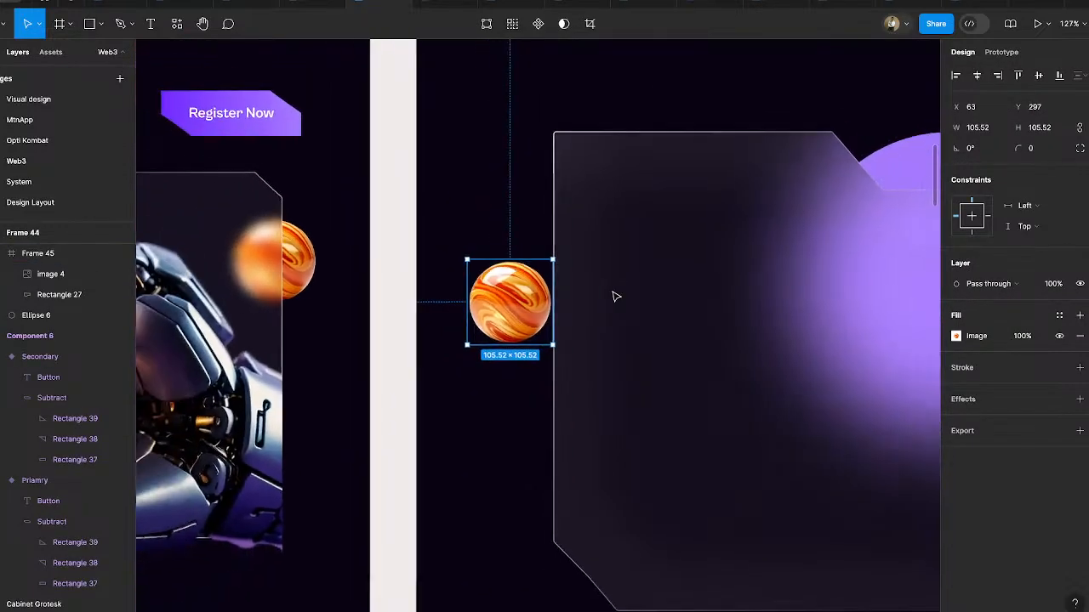
scroll(616, 296, "right", 4)
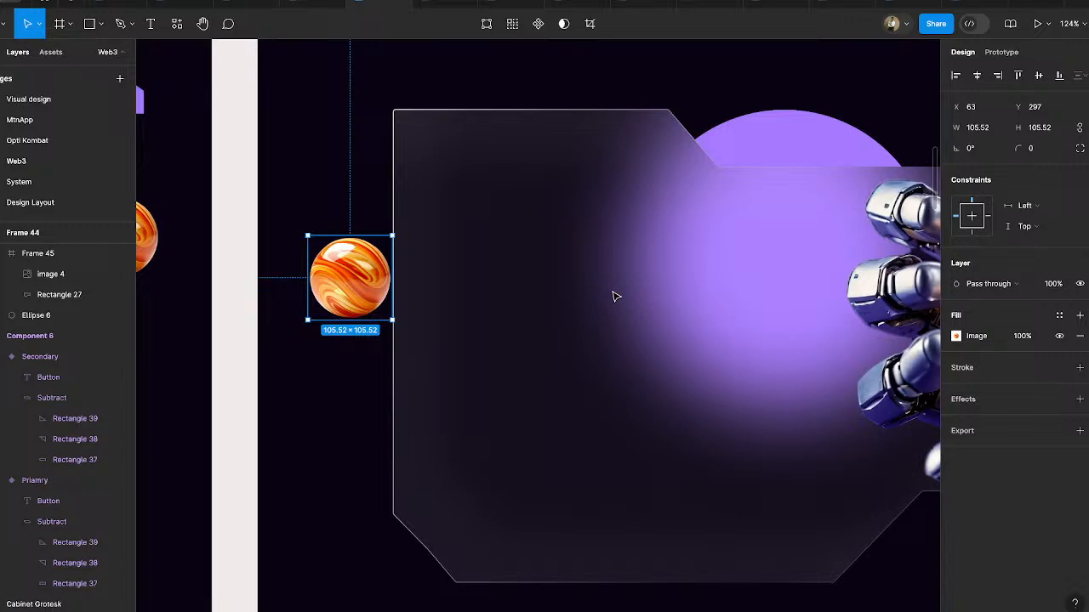
- Move the orange ball onto the panel's left edge at X -45, Y 223 and send it behind the glass panel
left_click_drag(349, 291, 398, 291)
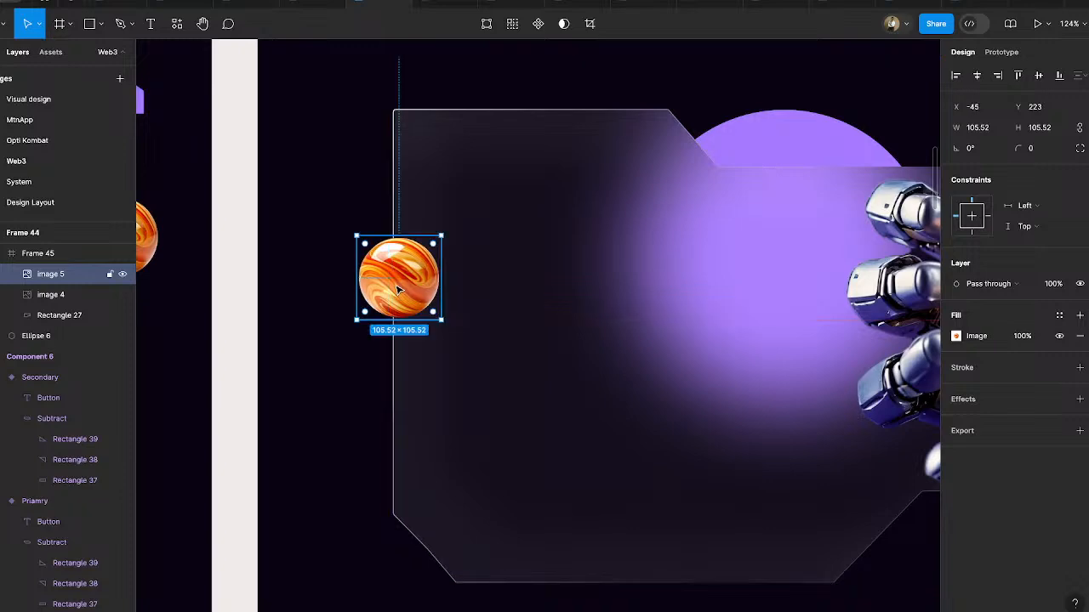
key("ctrl+bracketleft")
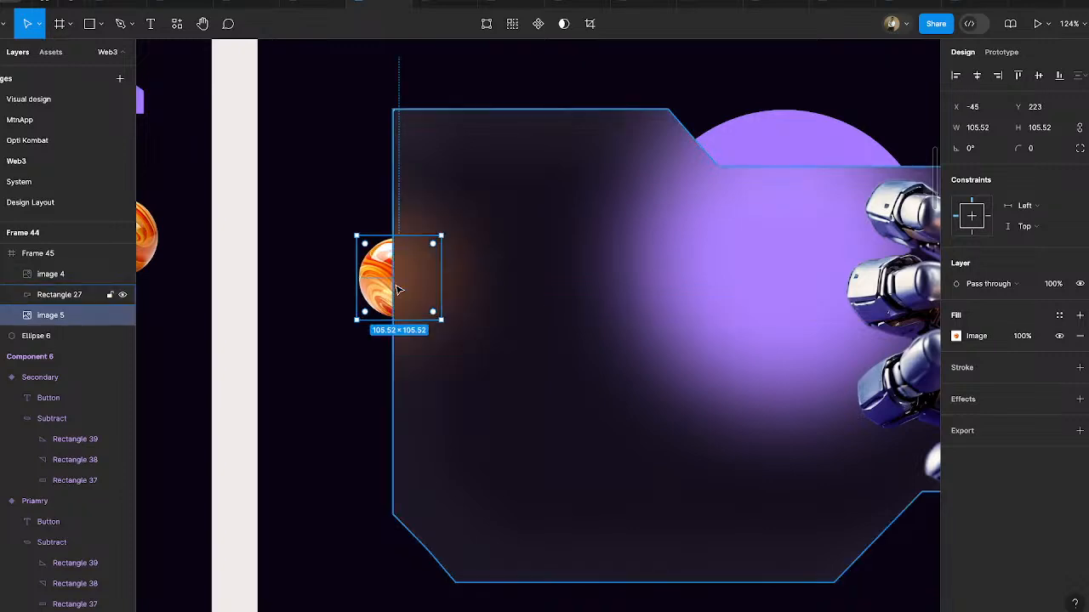
scroll(375, 369, "down", 5)
left_click(440, 137)
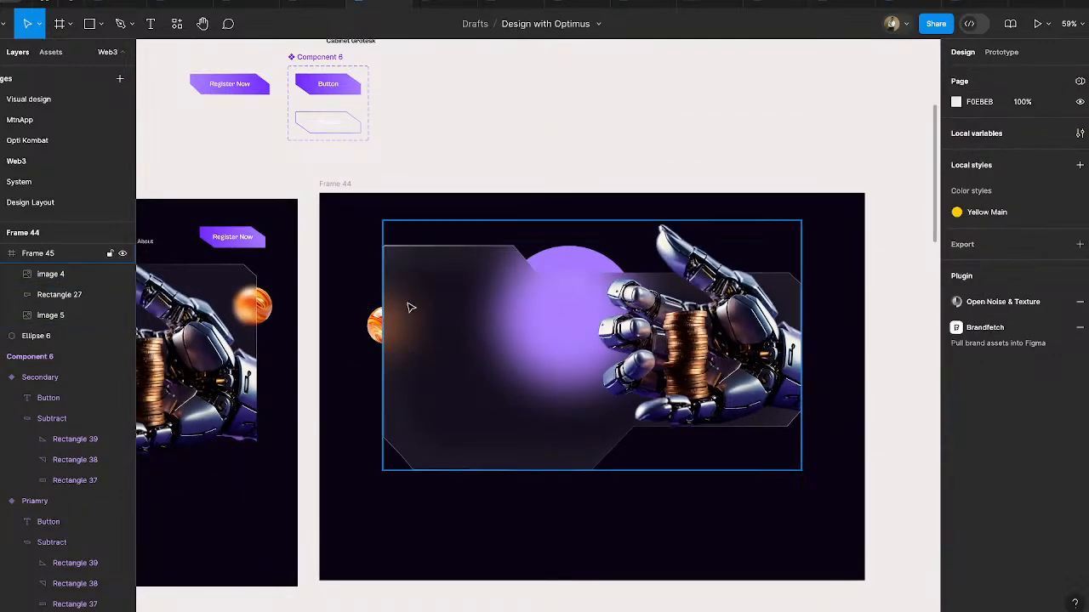
- Duplicate the orange ball to X 563, Y 528, behind the cut corner below the robot hand
left_click(377, 328, "super")
left_click_drag(378, 327, 612, 441)
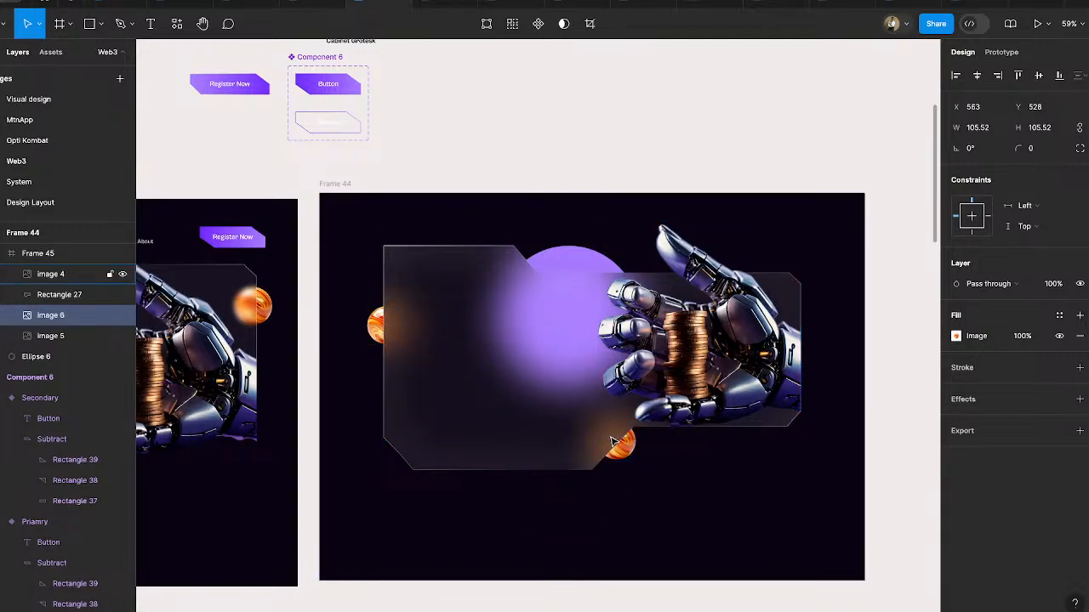
scroll(636, 442, "down", 3)
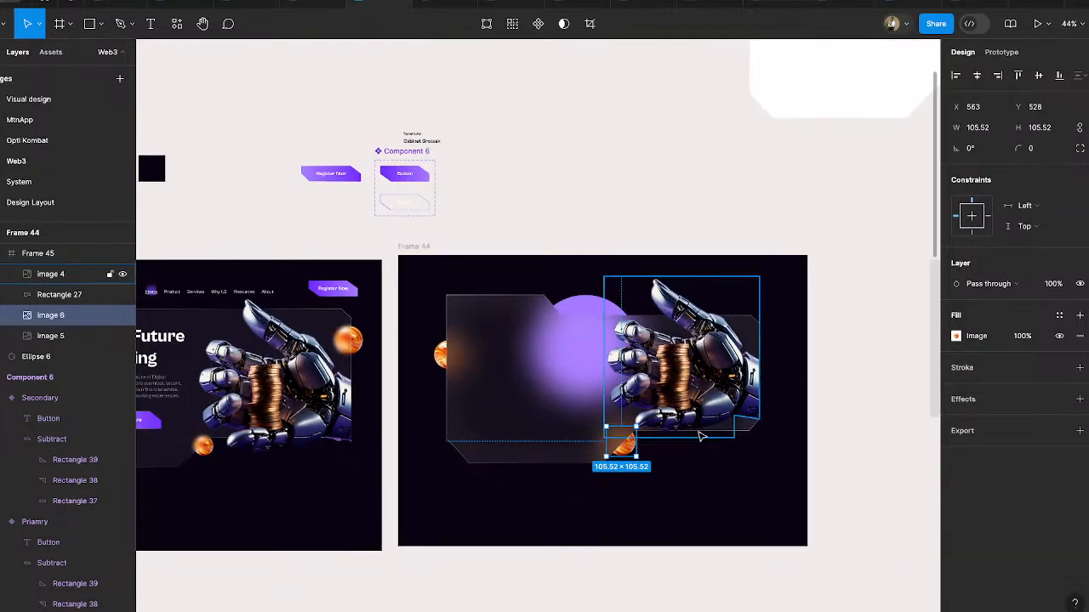
scroll(702, 433, "down", 3)
scroll(703, 433, "left", 3)
left_click(662, 487)
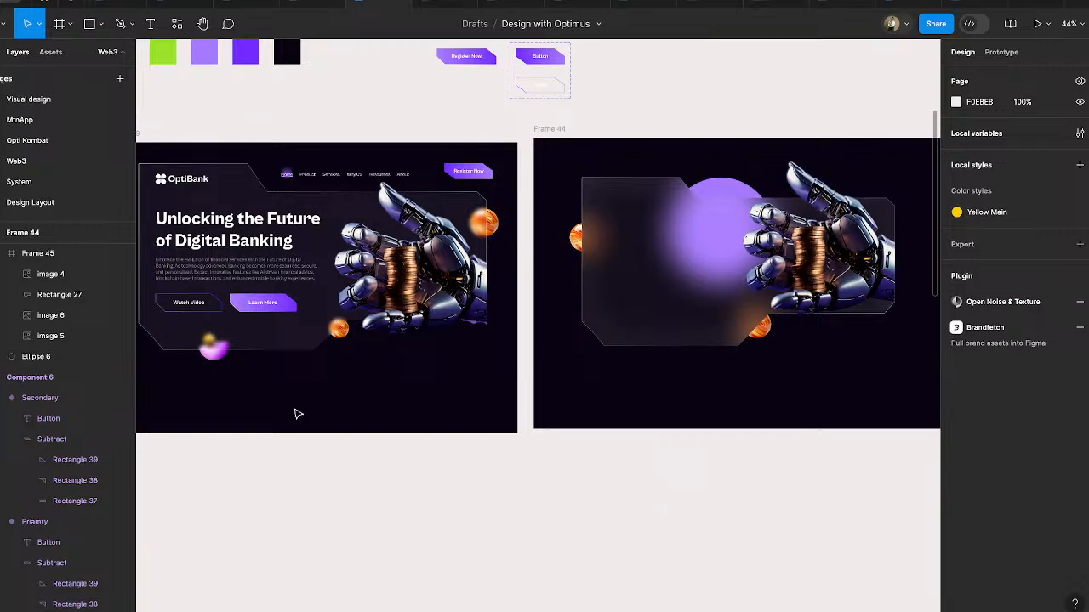
left_click(217, 361)
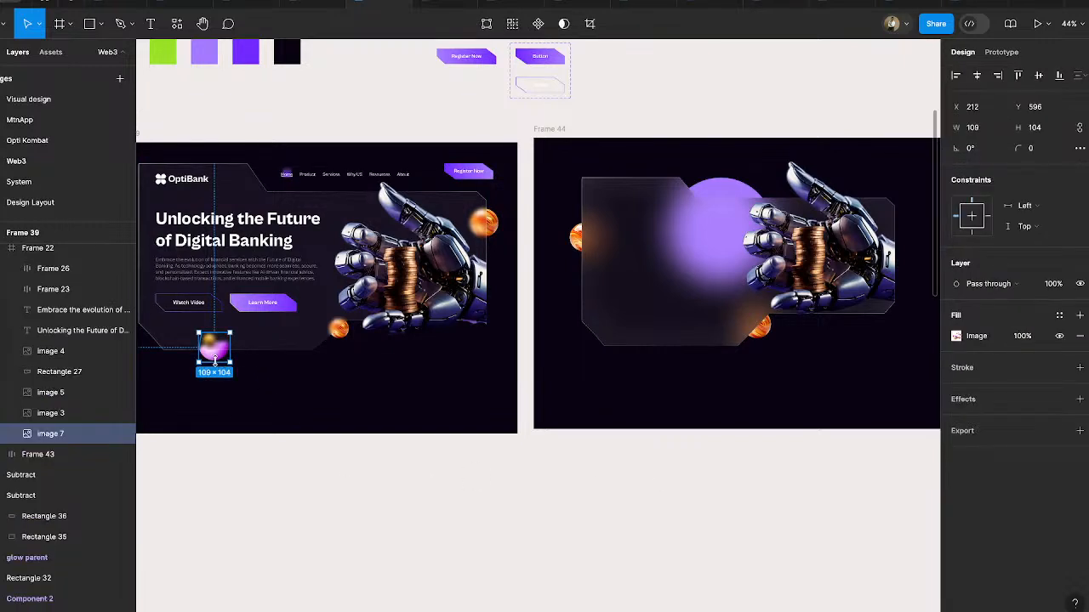
left_click_drag(219, 363, 686, 401)
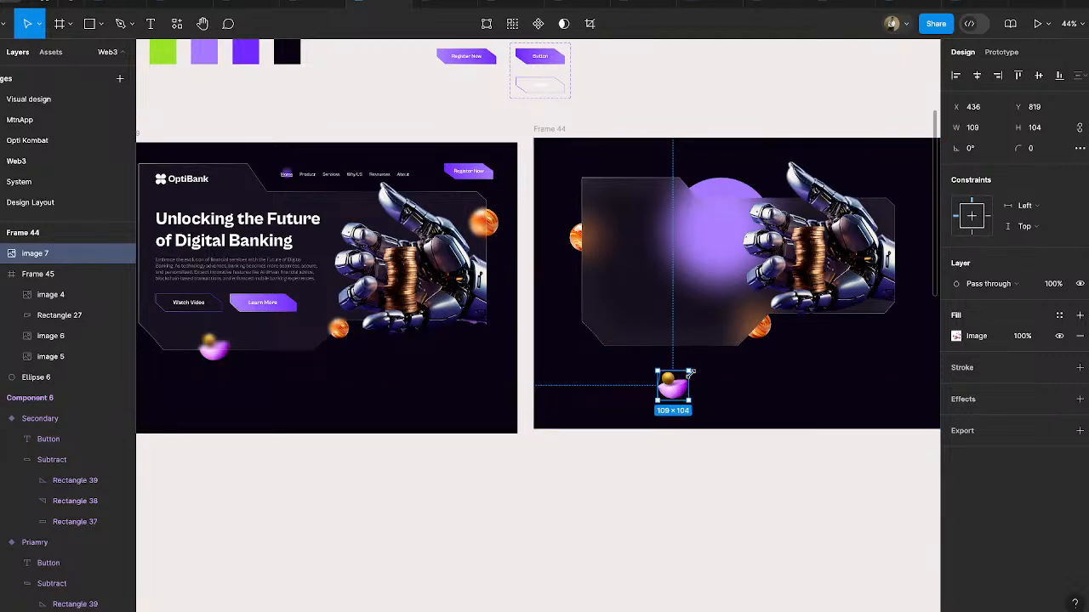
key("Delete")
- Examine the layout of the finished OptiBank hero in Frame 39
scroll(693, 377, "up", 2)
scroll(692, 377, "left", 3)
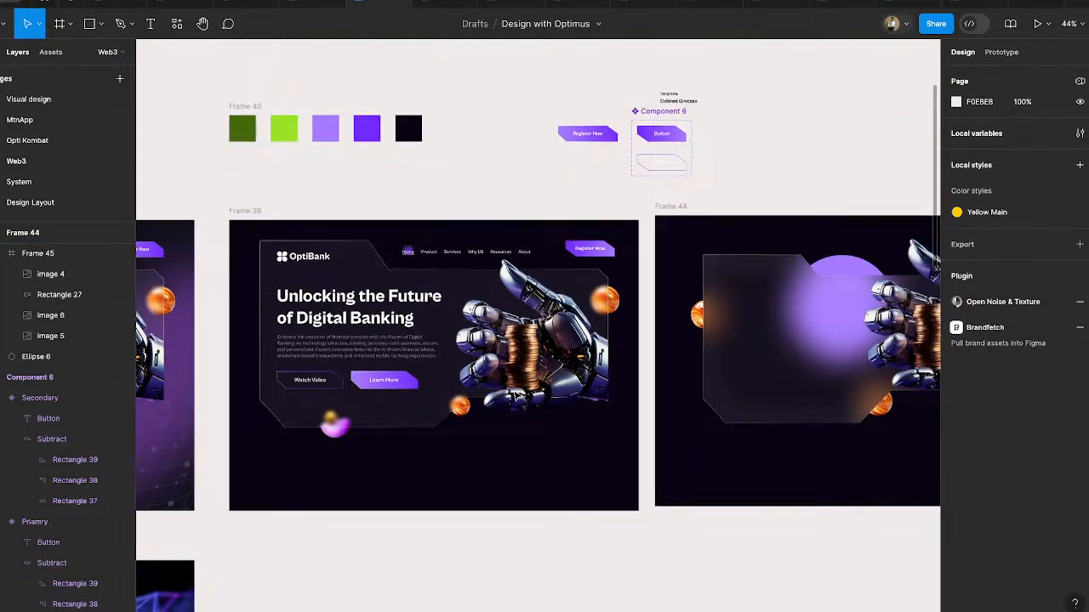
scroll(513, 396, "right", 1)
scroll(513, 396, "left", 3)
scroll(423, 304, "up", 3, "ctrl")
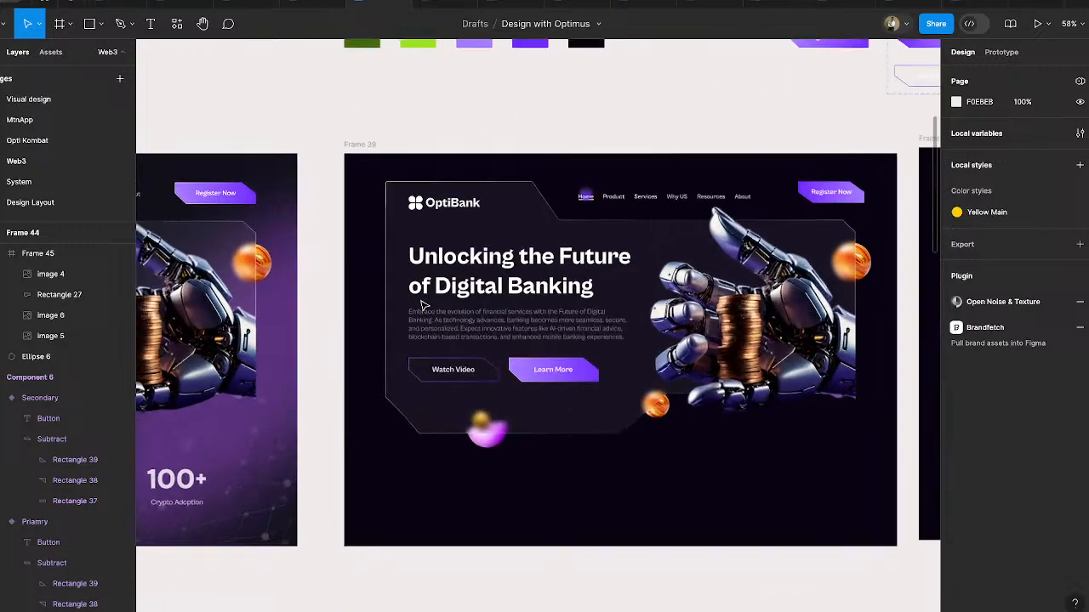
scroll(422, 305, "up", 2, "ctrl")
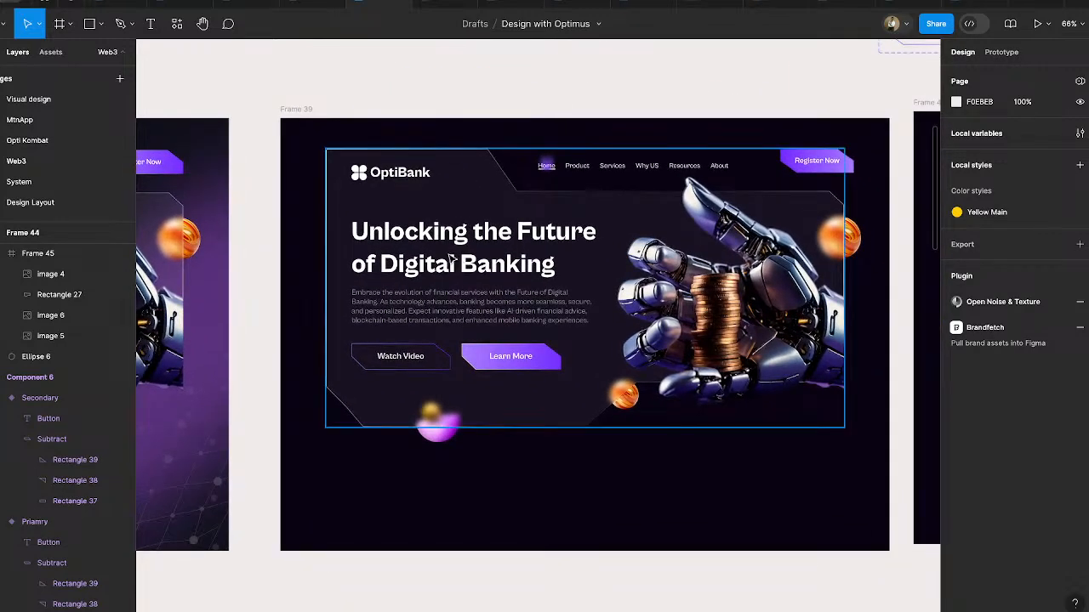
scroll(496, 264, "up", 1)
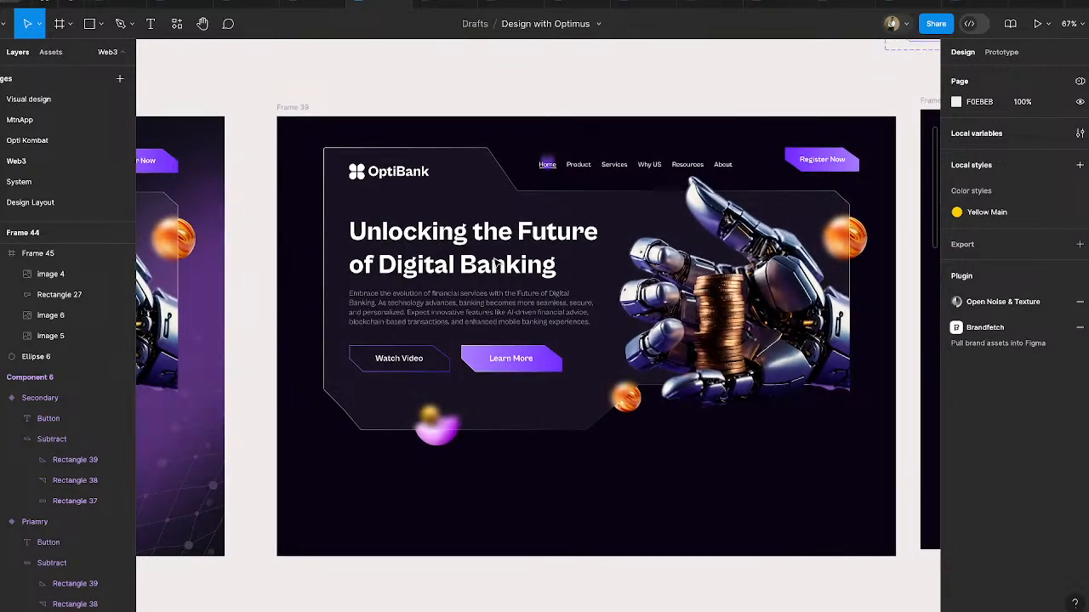
- Nudge the navigation bar in Frame 39 to X 579 so its Register Now button ends inside the panel's right edge
left_click(448, 243)
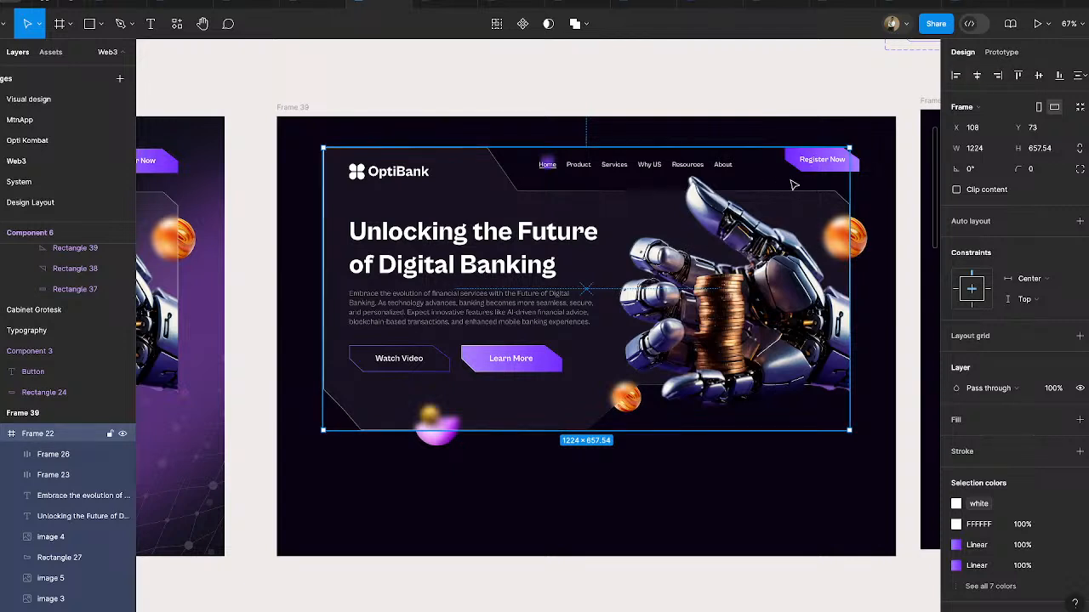
left_click(859, 162)
key("shift+Left")
key("shift+Left")
key("shift+Left")
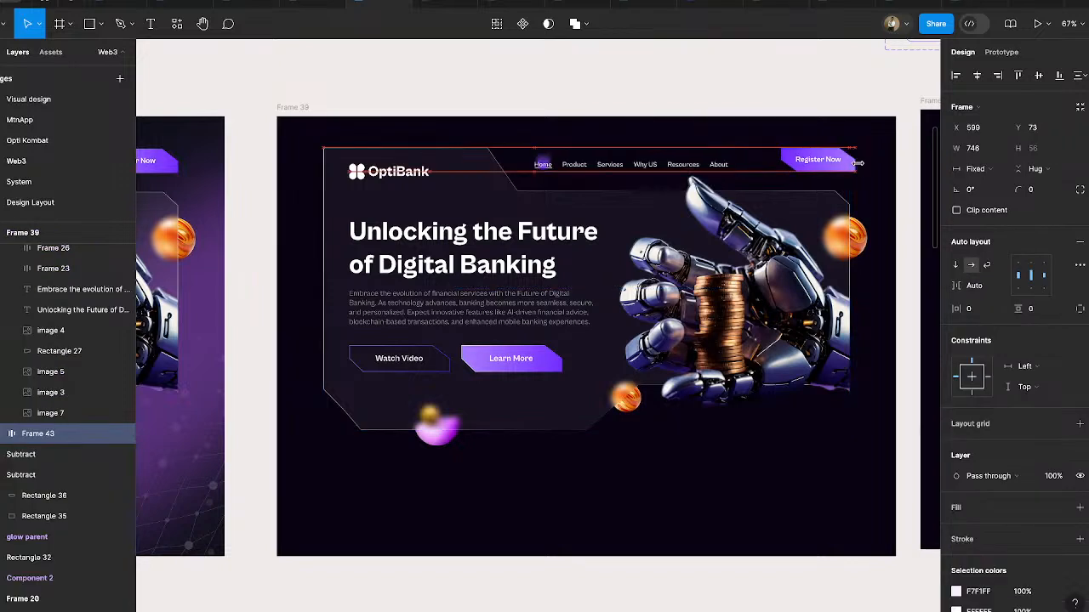
key("shift+Right")
key("shift+Left")
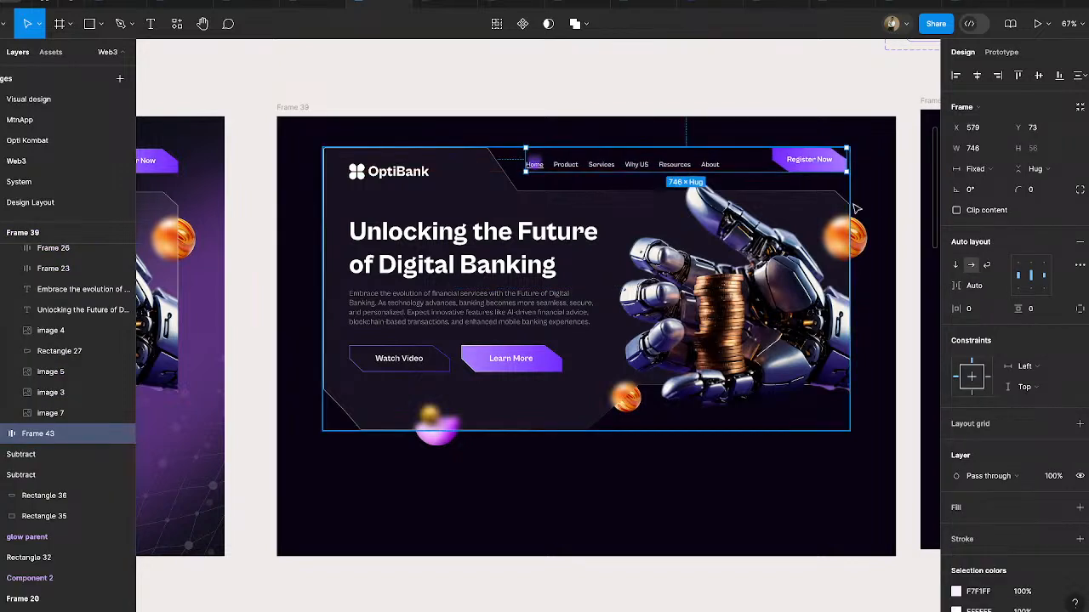
- Show the hidden 12-column layout grid on Frame 39
left_click(303, 109)
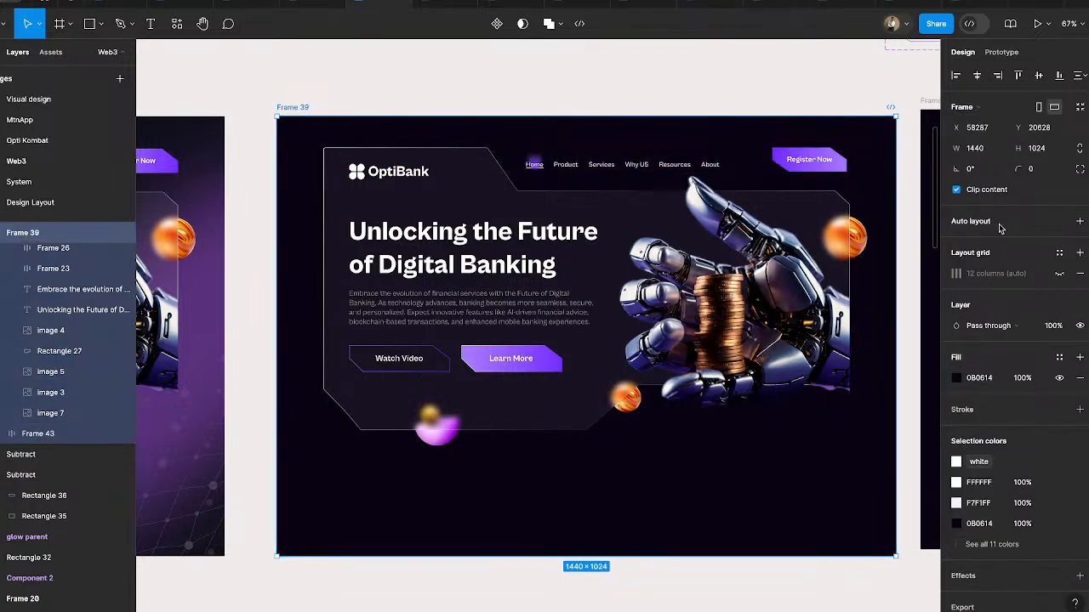
left_click(1059, 273)
scroll(848, 140, "up", 2)
scroll(848, 141, "up", 5)
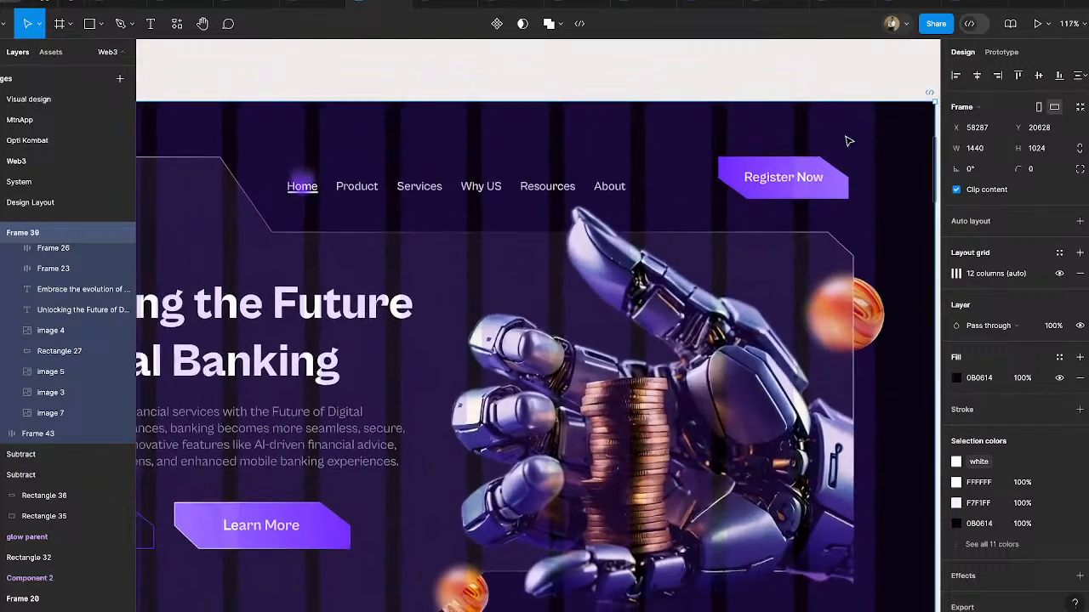
scroll(848, 140, "down", 3)
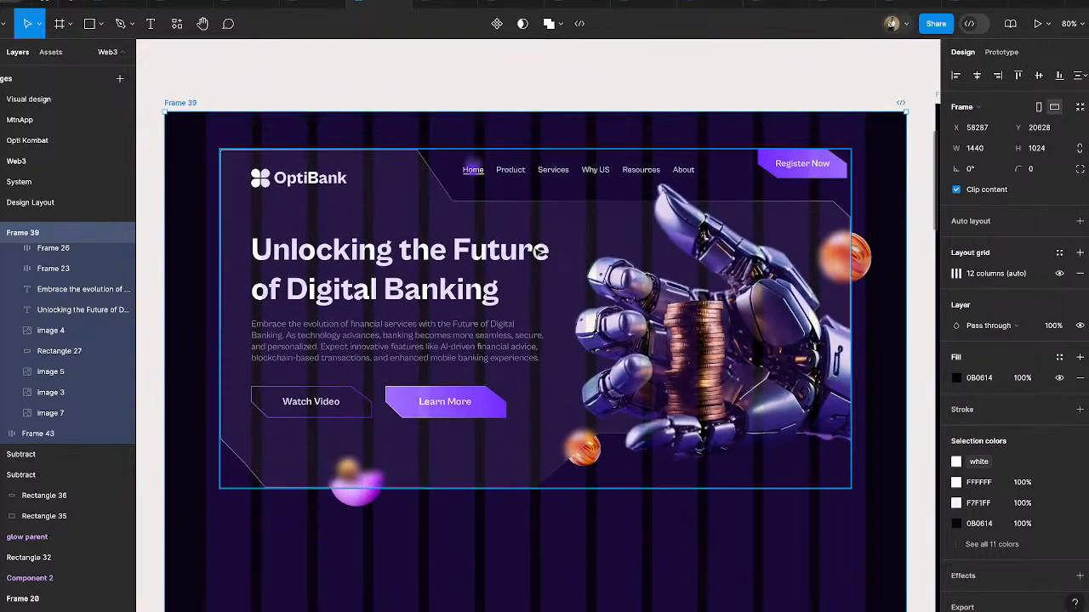
- Align the hero panel frame with the grid's right edge and scale it to 1280 wide, starting at X 80
mouse_move(534, 248)
left_mouse_down()
mouse_move(536, 272)
mouse_move(547, 245)
left_mouse_up()
left_click(515, 278)
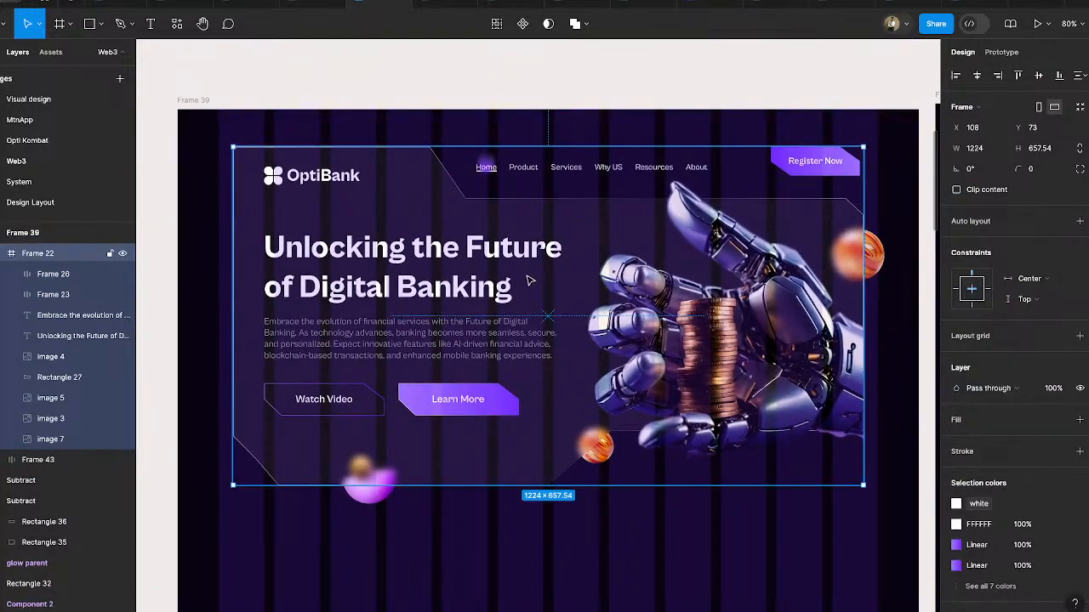
left_click_drag(527, 282, 544, 308)
key("k")
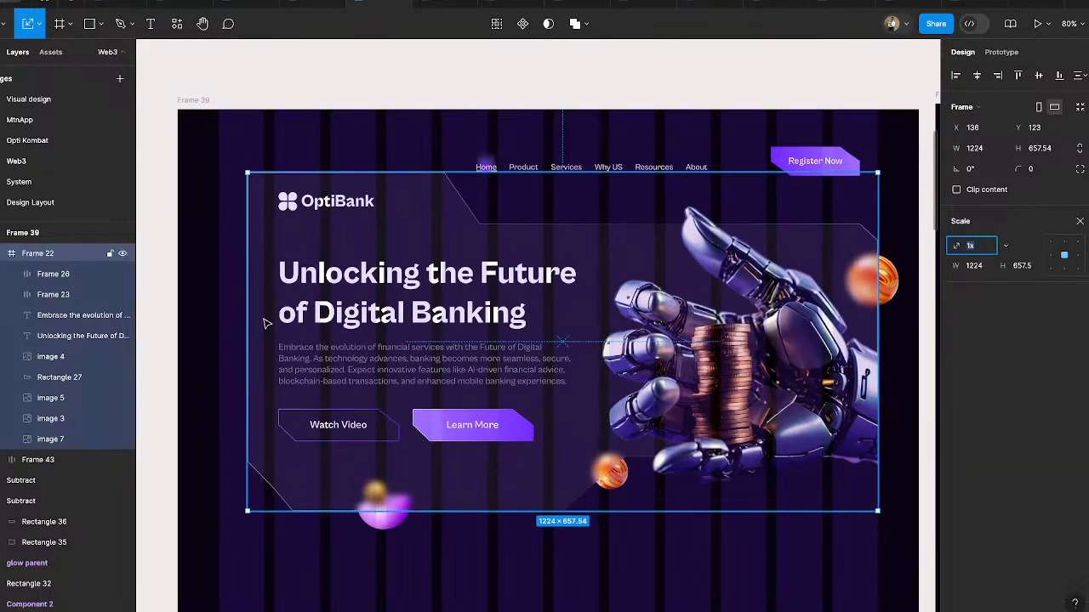
left_click_drag(247, 341, 218, 344)
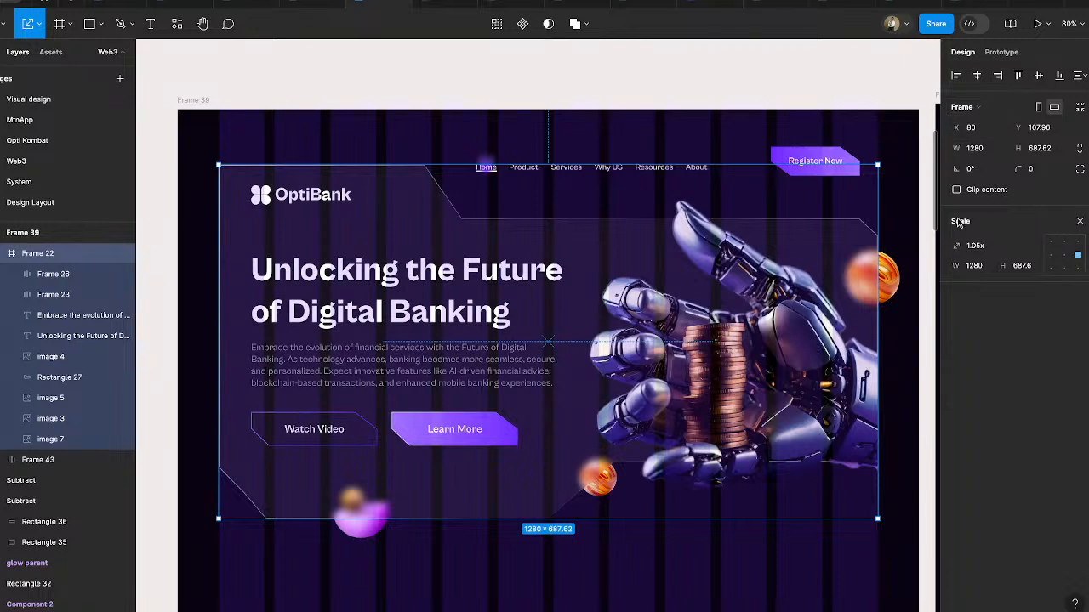
- Move the navigation bar to X 614 so its Register Now button aligns with the grid's right edge
key("v")
left_click(838, 159)
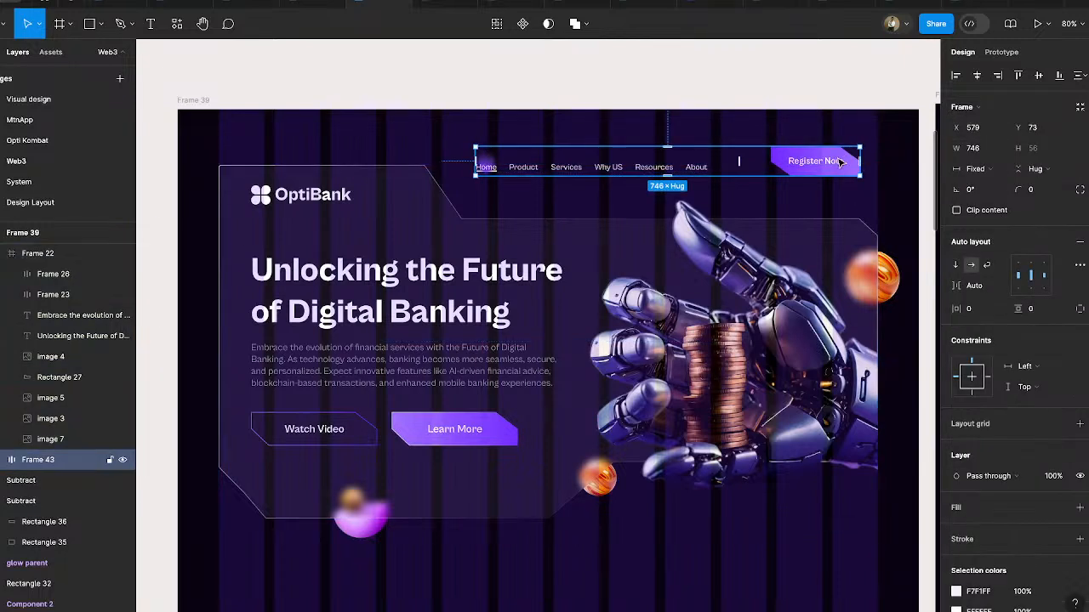
left_click_drag(838, 164, 853, 162)
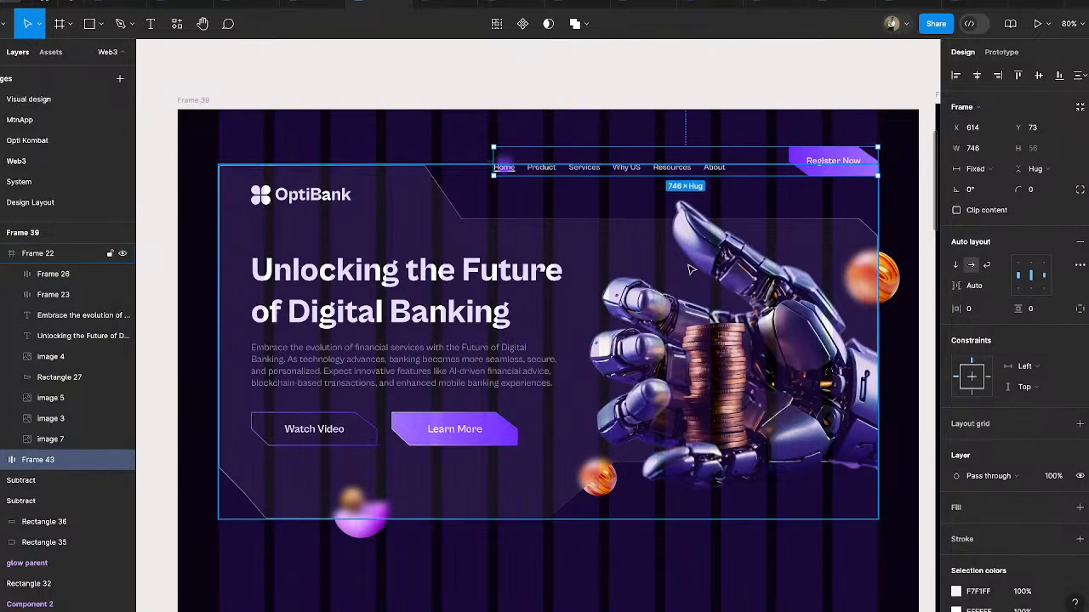
- Move the scaled hero panel frame up to Y 76, nearly level with the navigation bar
left_click(634, 260)
left_click_drag(583, 268, 586, 255)
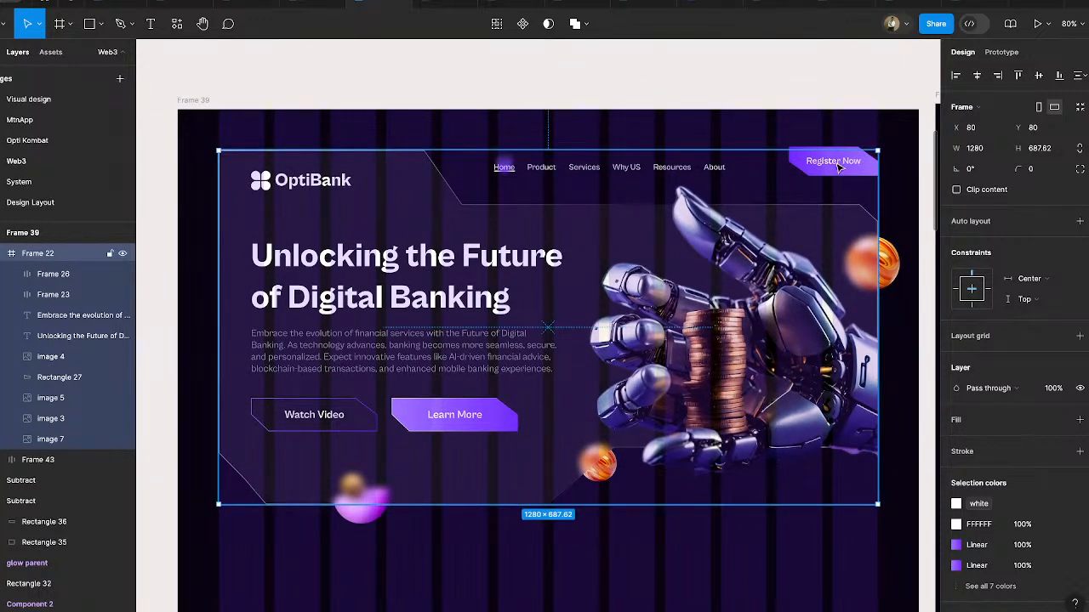
left_click_drag(545, 232, 545, 229)
key("Up")
key("Up")
key("Up")
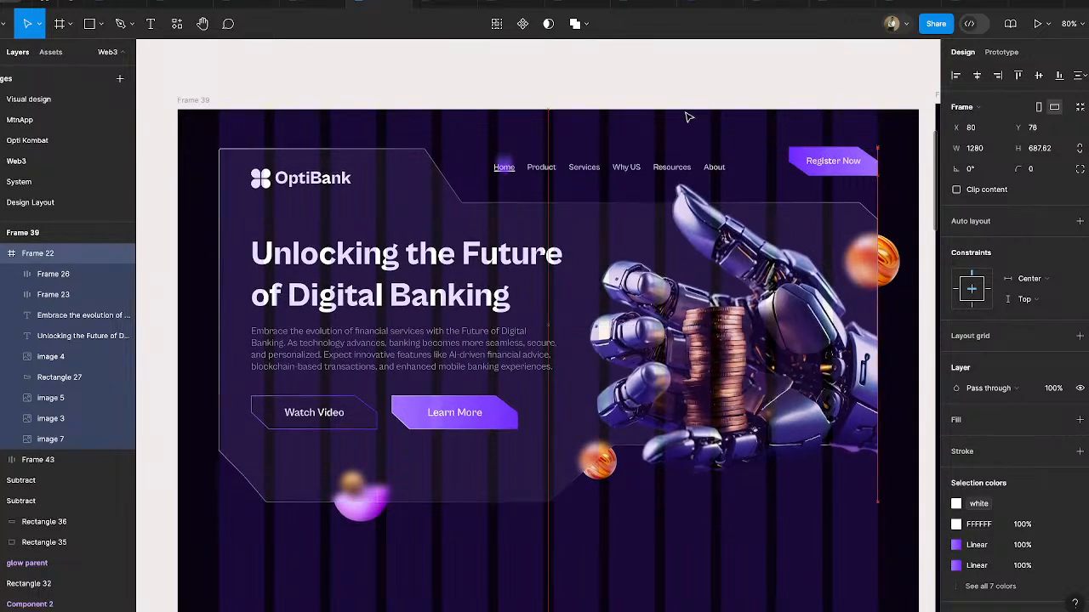
- Hide the 12-column layout grid on Frame 39
left_click(598, 103)
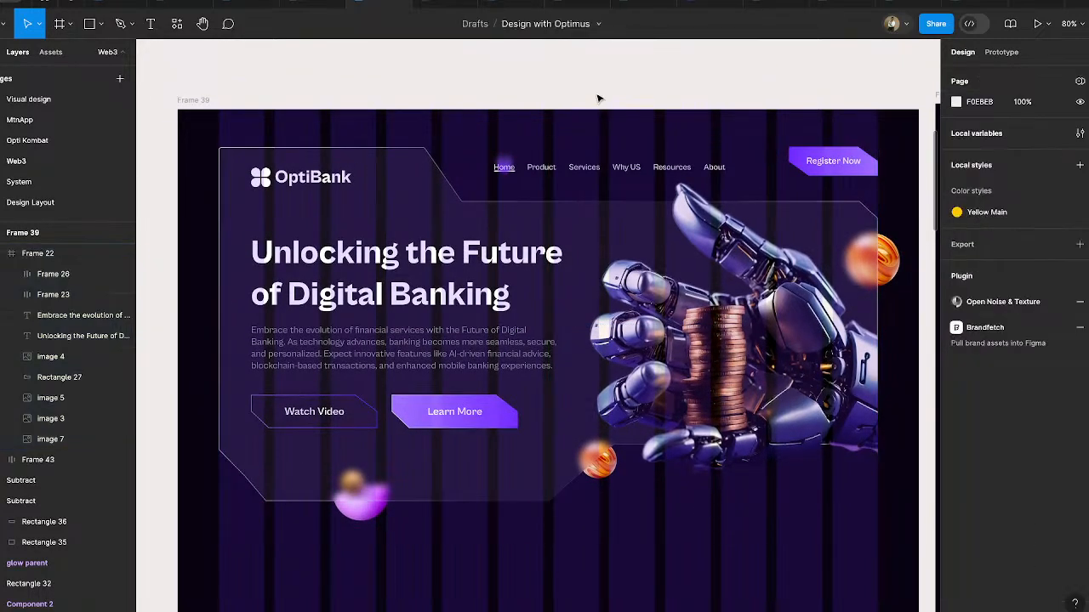
left_click(210, 102)
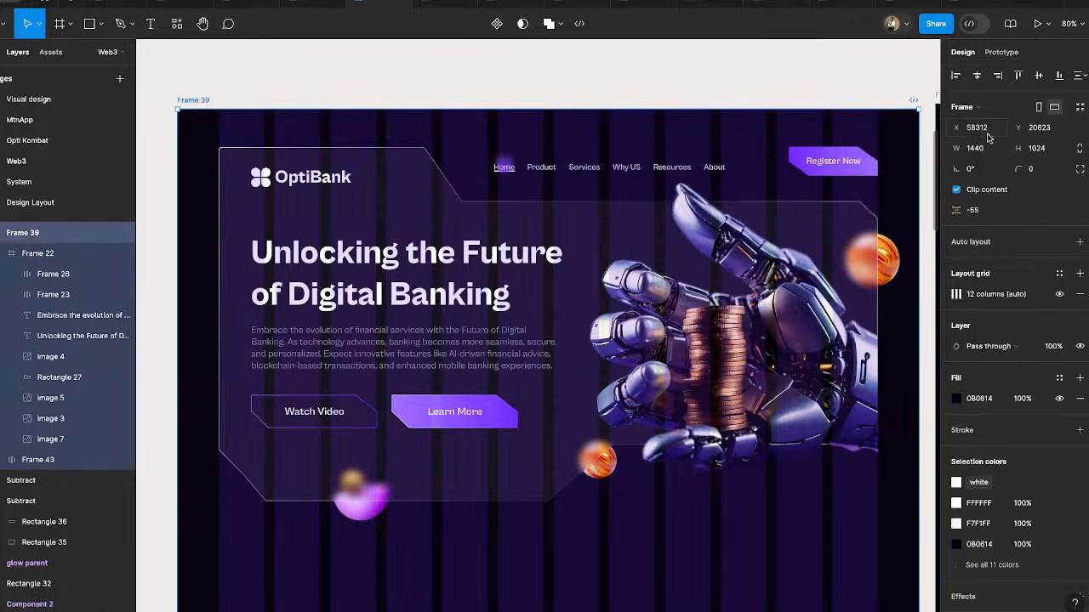
left_click(1058, 295)
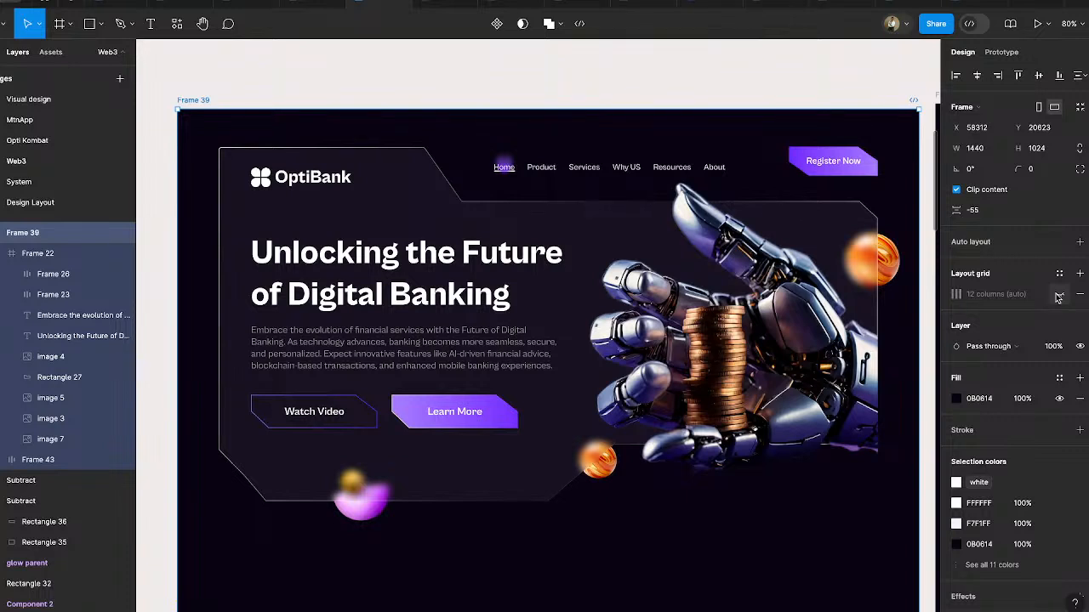
- Swap the order of the two hero buttons so Learn More comes before Watch Video
double_click(311, 425)
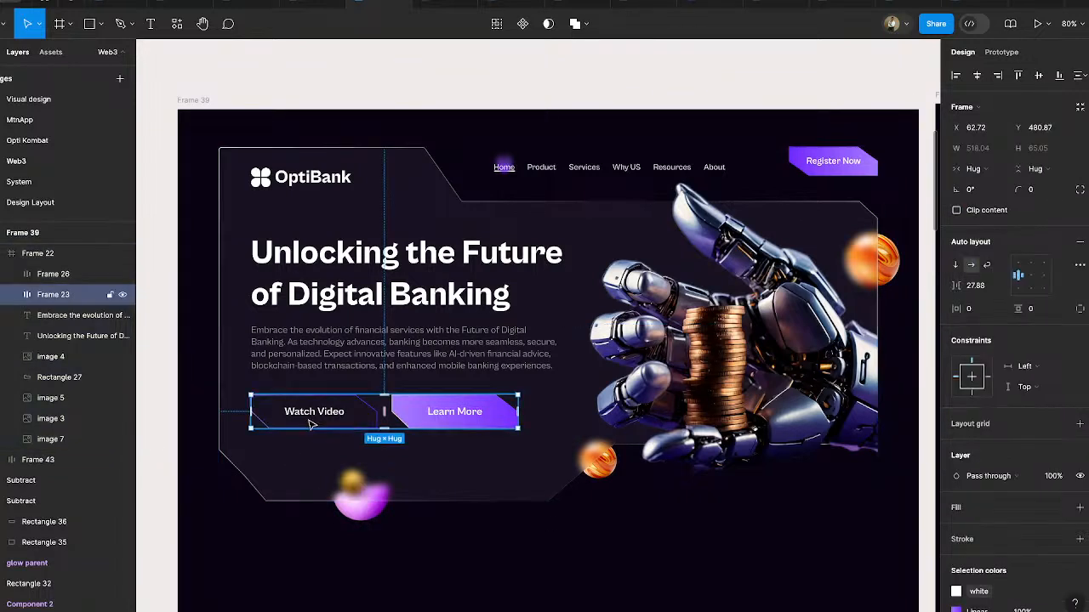
left_click(310, 426)
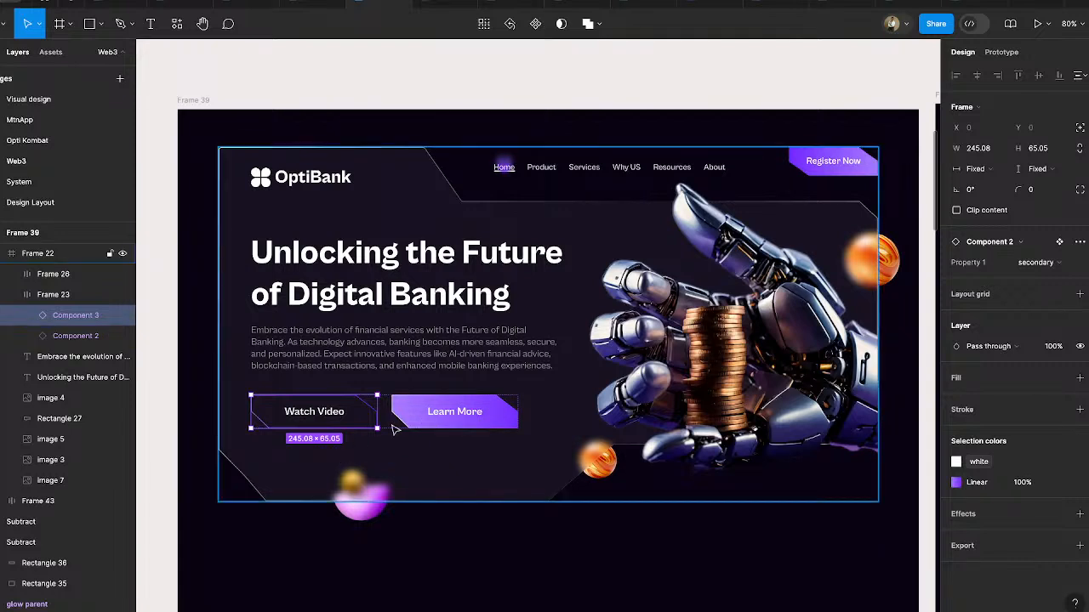
left_click(472, 420)
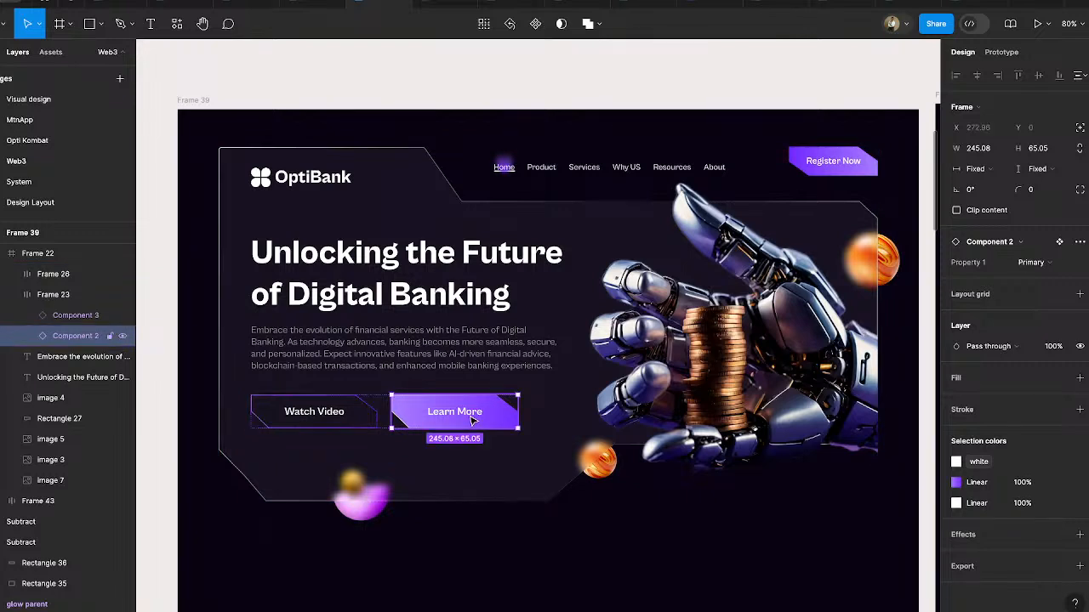
key("Left")
left_click(473, 420)
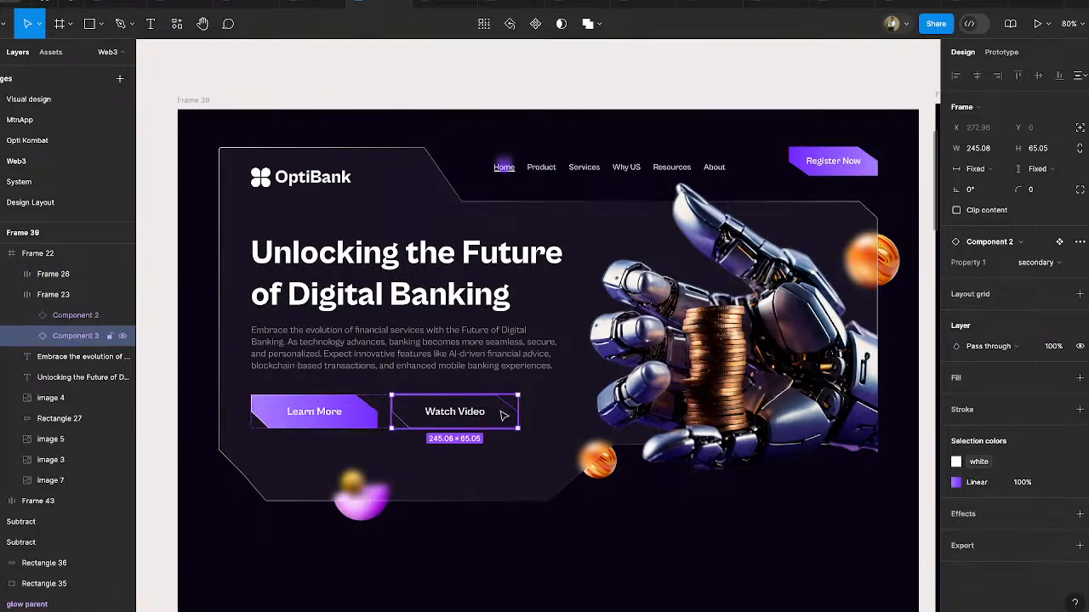
- Set the Watch Video button's variant to Primary and the Learn More button's variant to secondary
left_click(1034, 248)
left_click(1034, 249)
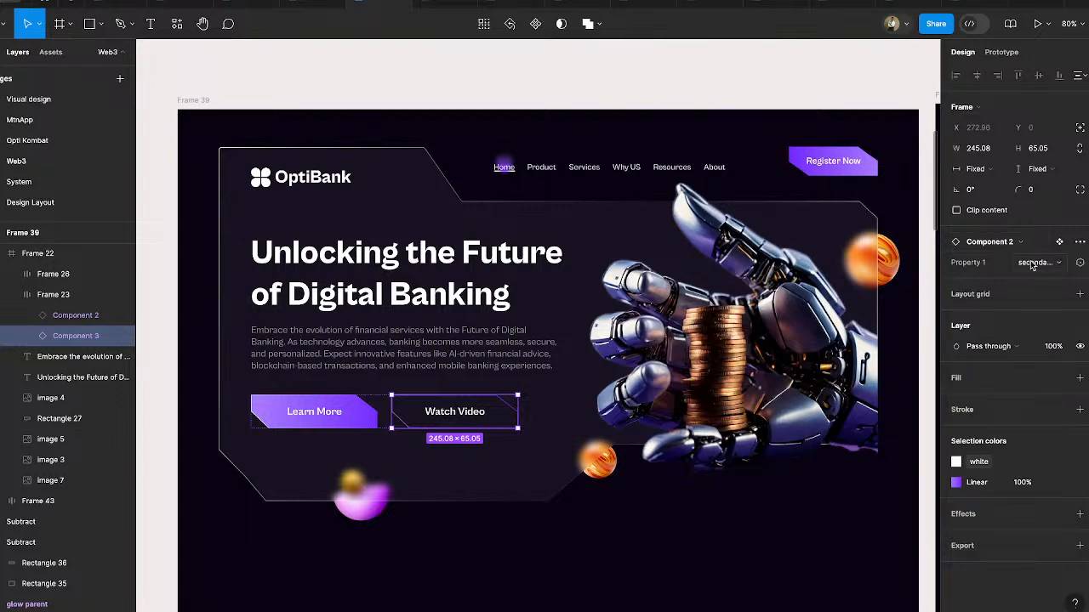
left_click(1035, 262)
left_click(985, 250)
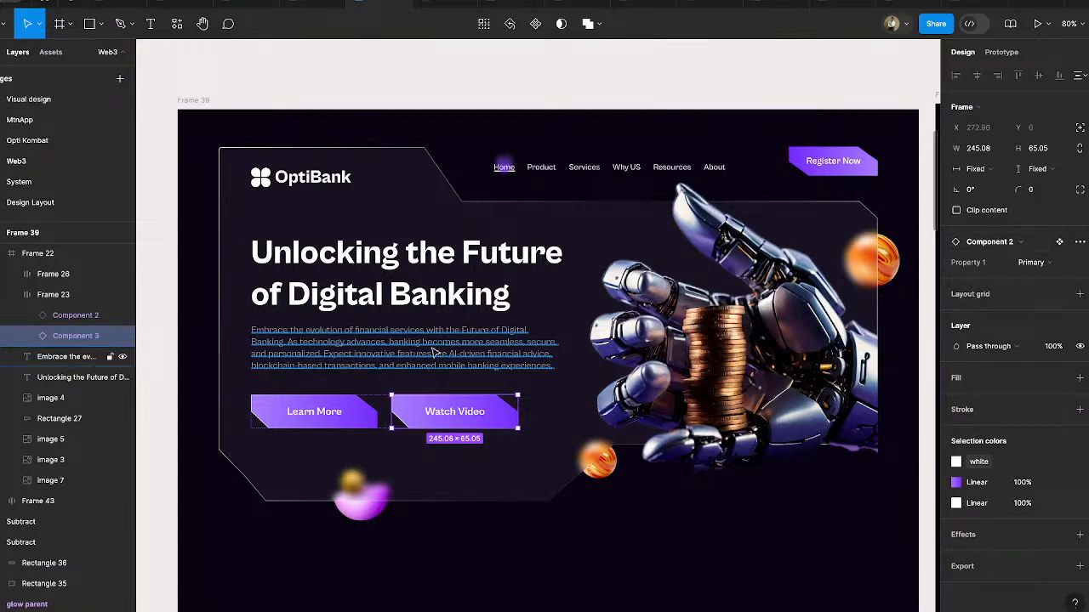
left_click(323, 412)
left_click(1034, 262)
left_click(991, 278)
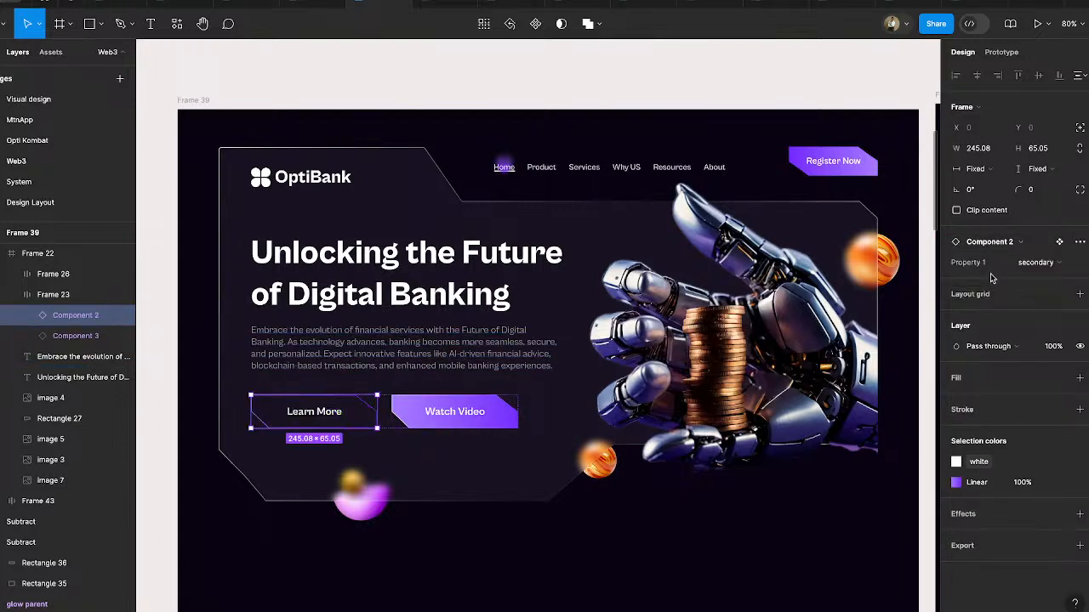
left_click(736, 533)
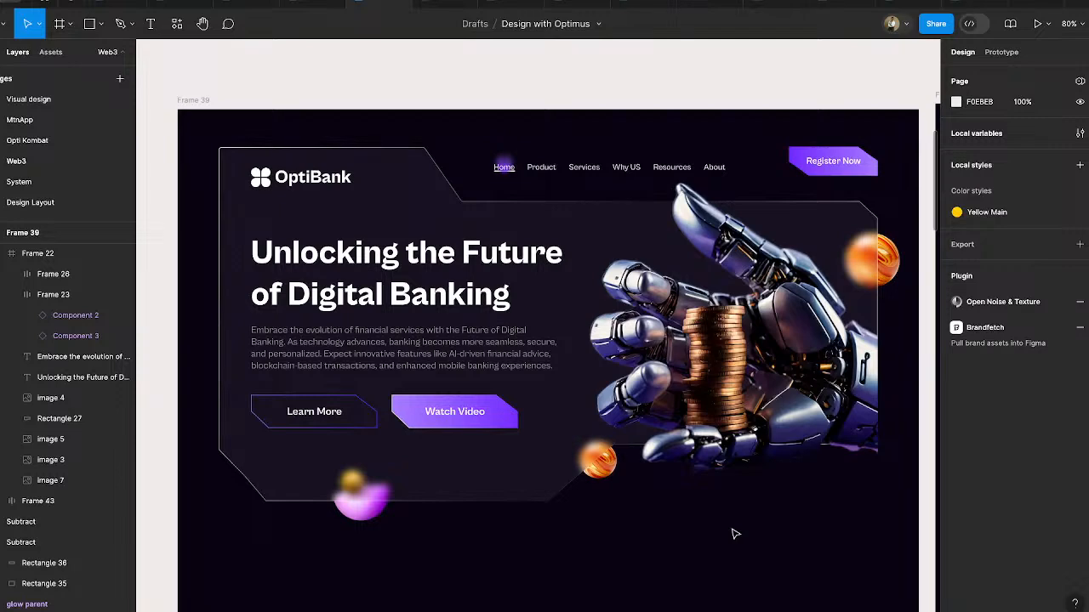
- Draw a 340 × 340 circle on the empty canvas below Frame 39
scroll(734, 533, "down", 3)
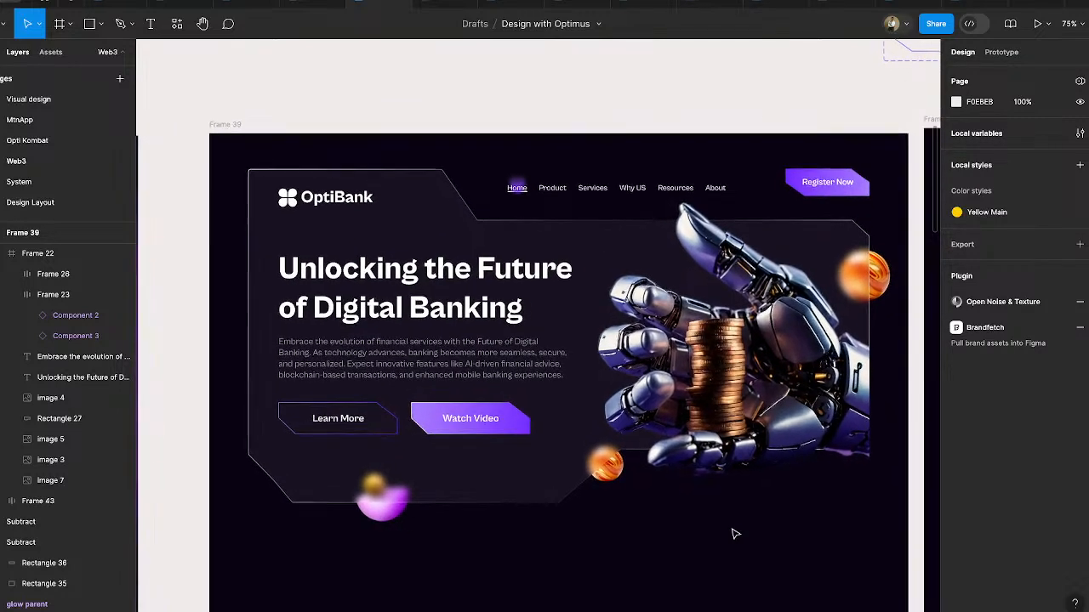
scroll(735, 534, "down", 1)
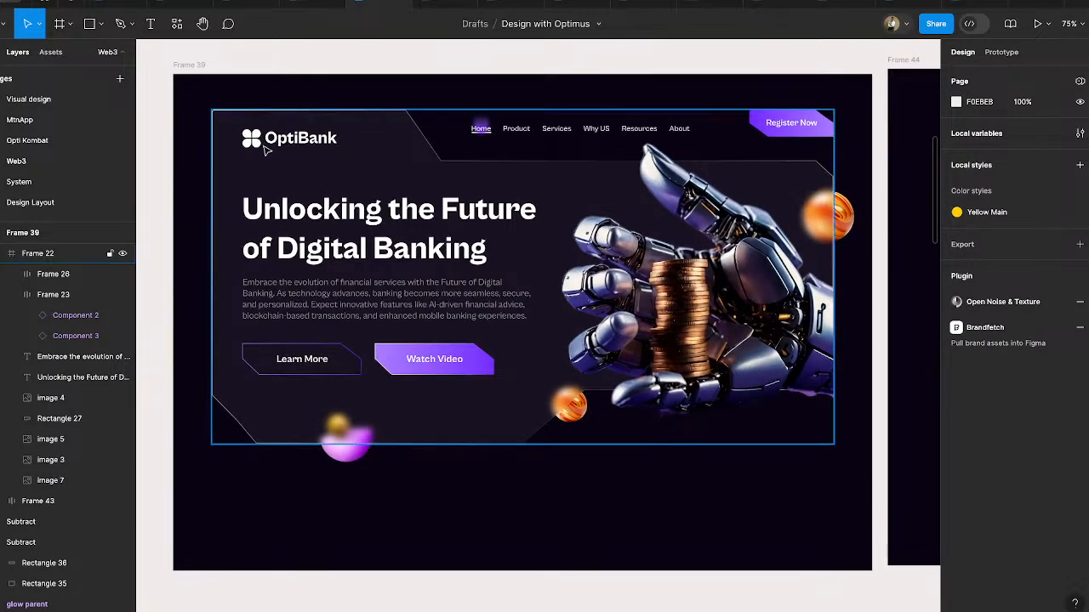
left_click(100, 24)
left_click(72, 101)
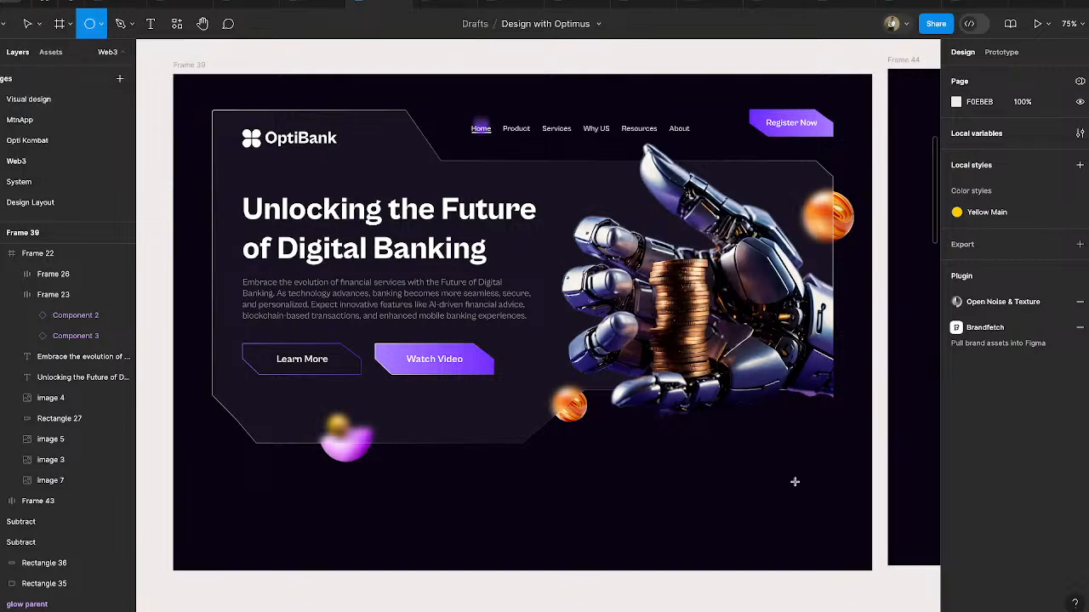
left_click_drag(714, 439, 745, 469)
left_click_drag(792, 499, 878, 602)
scroll(878, 602, "down", 4)
scroll(878, 602, "right", 2)
left_click_drag(735, 336, 790, 541)
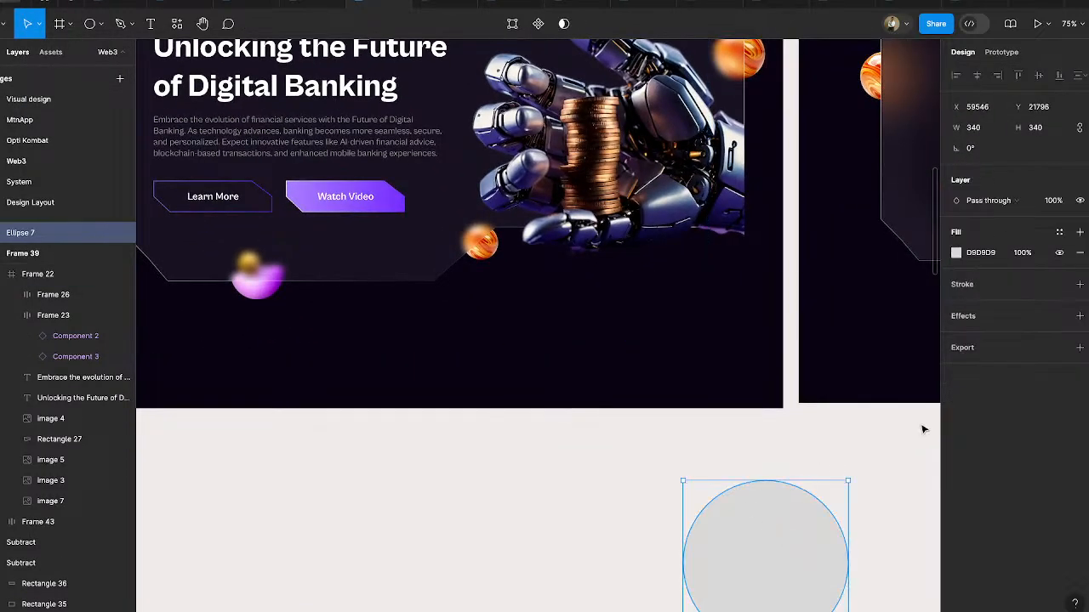
- Fill the circle with the 722AFF purple sampled from the palette and place it over Frame 39's lower-right corner
left_click(955, 254)
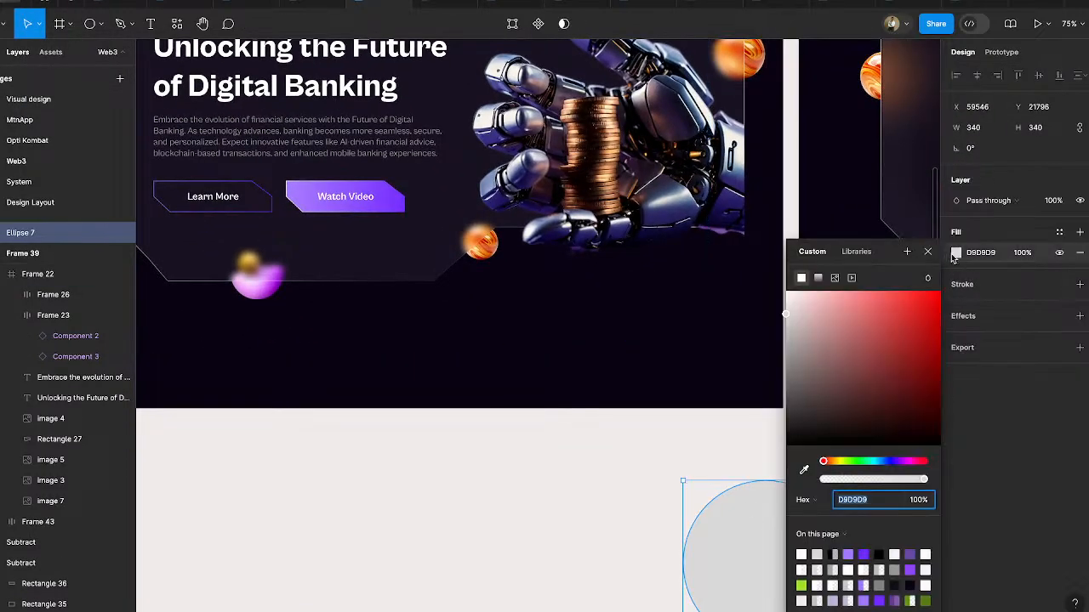
left_click(805, 470)
scroll(648, 416, "up", 3)
scroll(648, 417, "right", 1)
scroll(648, 417, "down", 5)
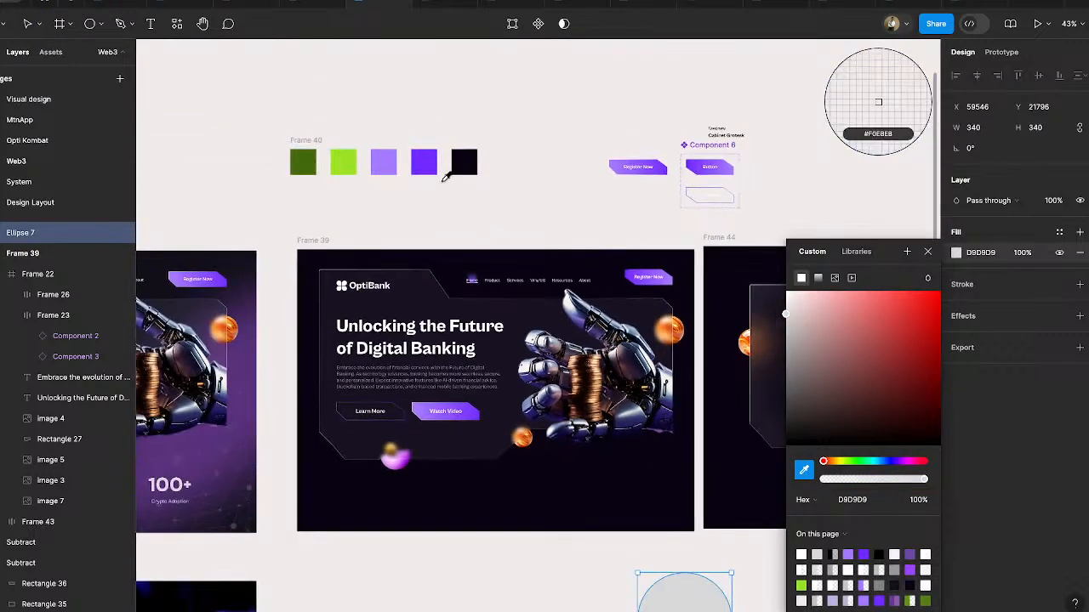
left_click(424, 162)
mouse_move(691, 577)
left_mouse_down()
mouse_move(689, 590)
mouse_move(640, 469)
mouse_move(650, 456)
mouse_move(662, 482)
left_mouse_up()
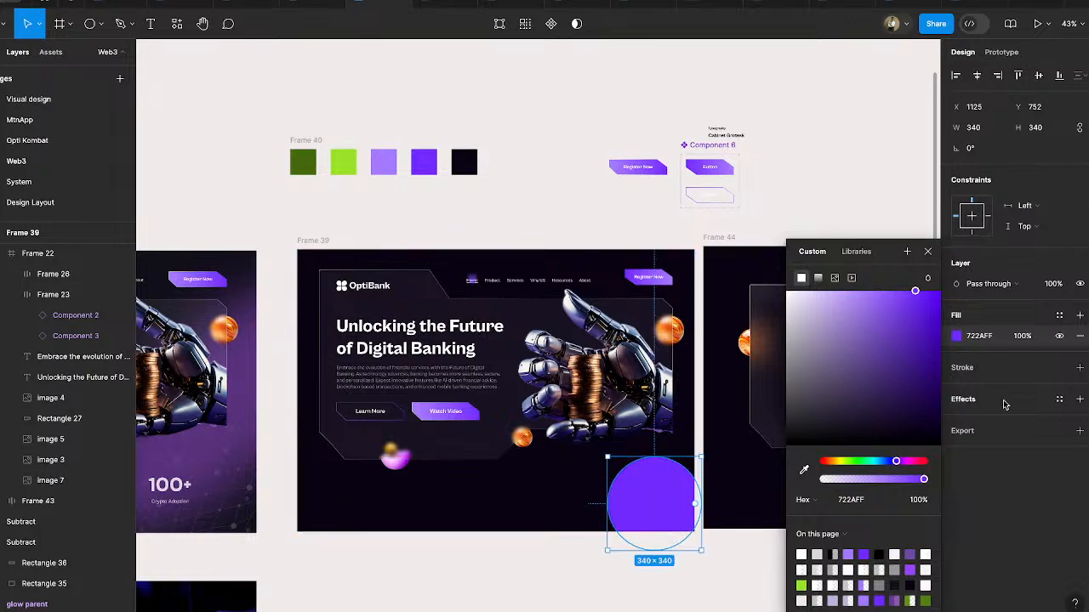
- Add a layer blur of 200 to the purple circle
left_click(962, 404)
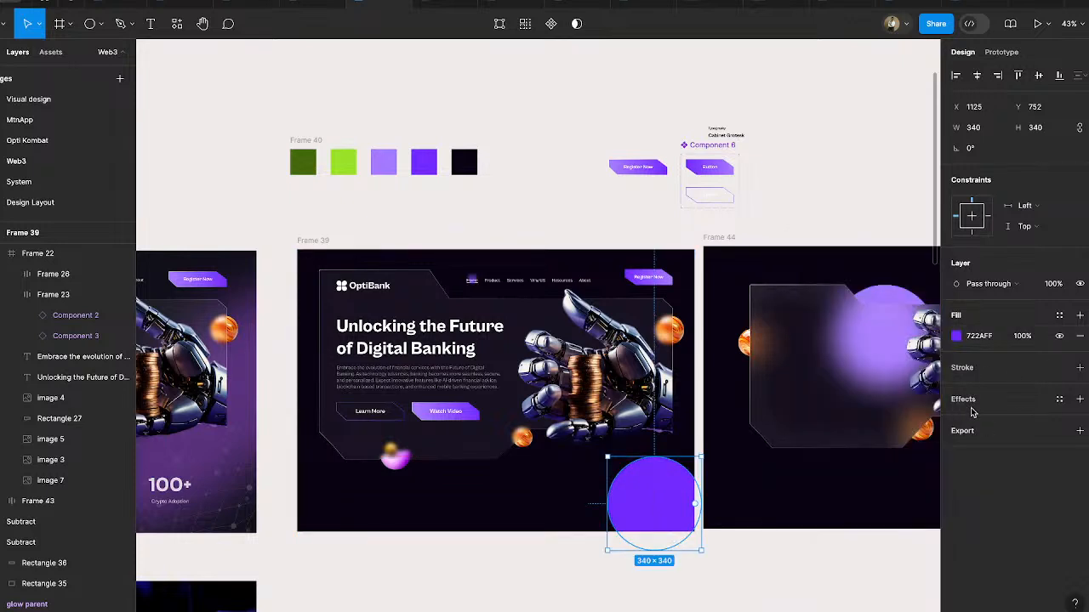
left_click(972, 409)
left_click(985, 421)
left_click(995, 435)
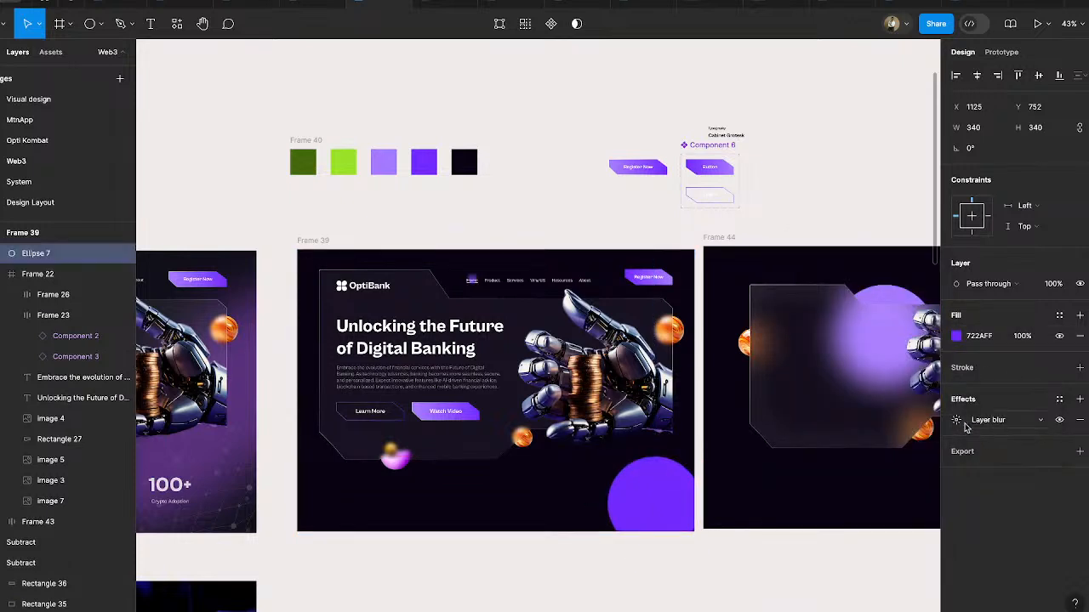
left_click(956, 420)
type("200")
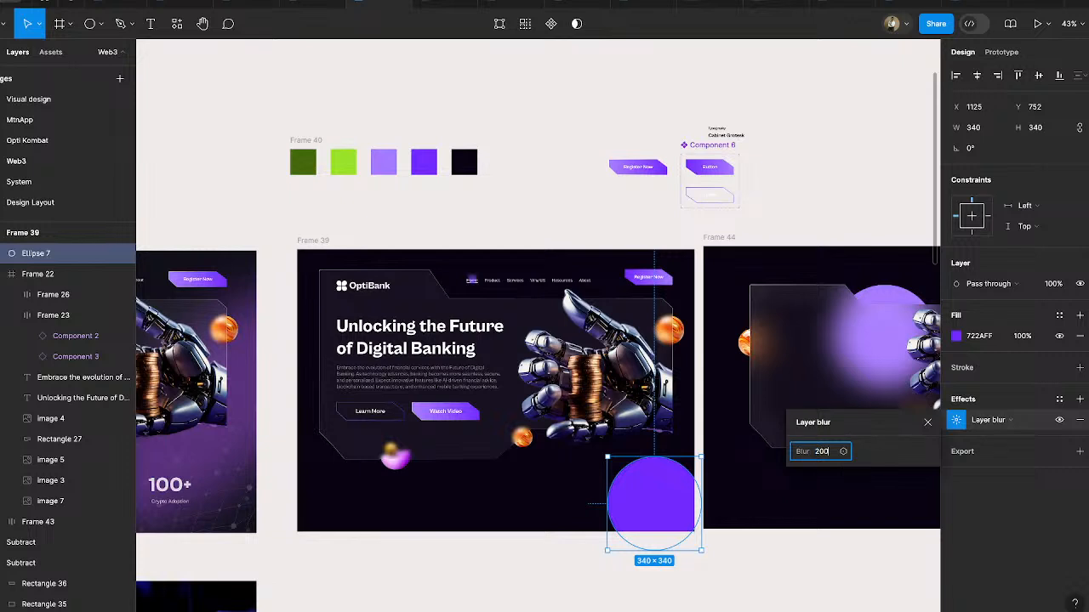
key("Return")
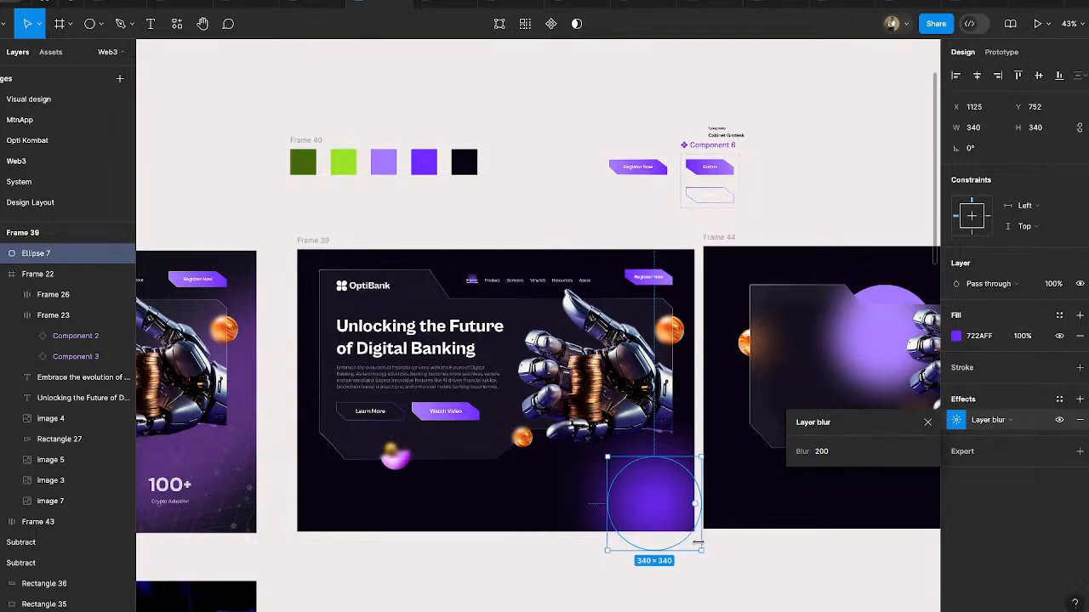
- Enlarge the blurred circle to about 800 × 800 so it reaches up over the robot hand
left_click_drag(705, 553, 759, 584)
left_click_drag(680, 503, 676, 484)
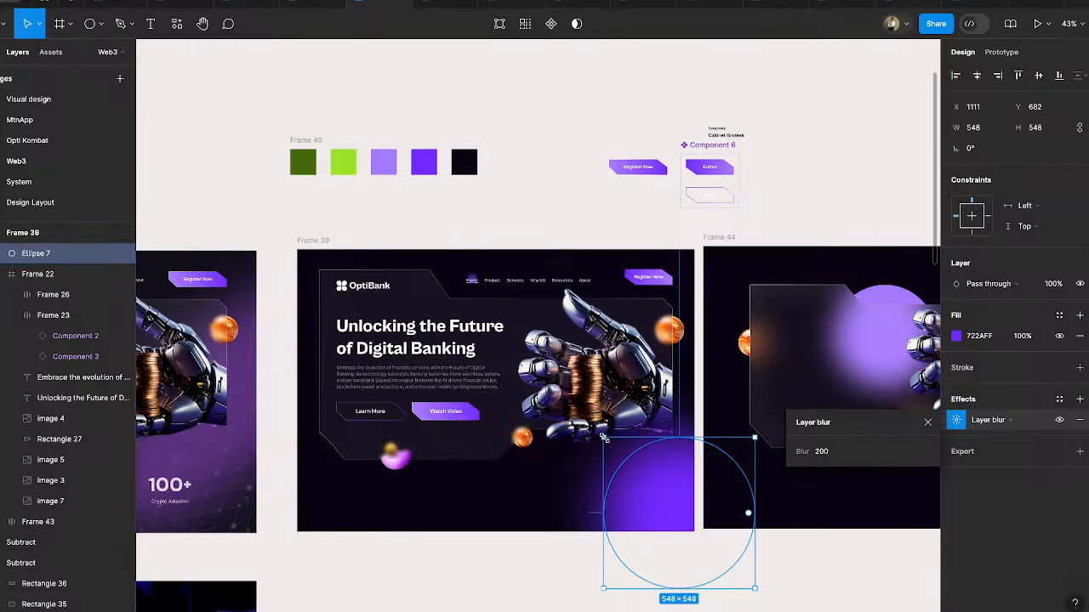
left_click_drag(604, 439, 534, 369)
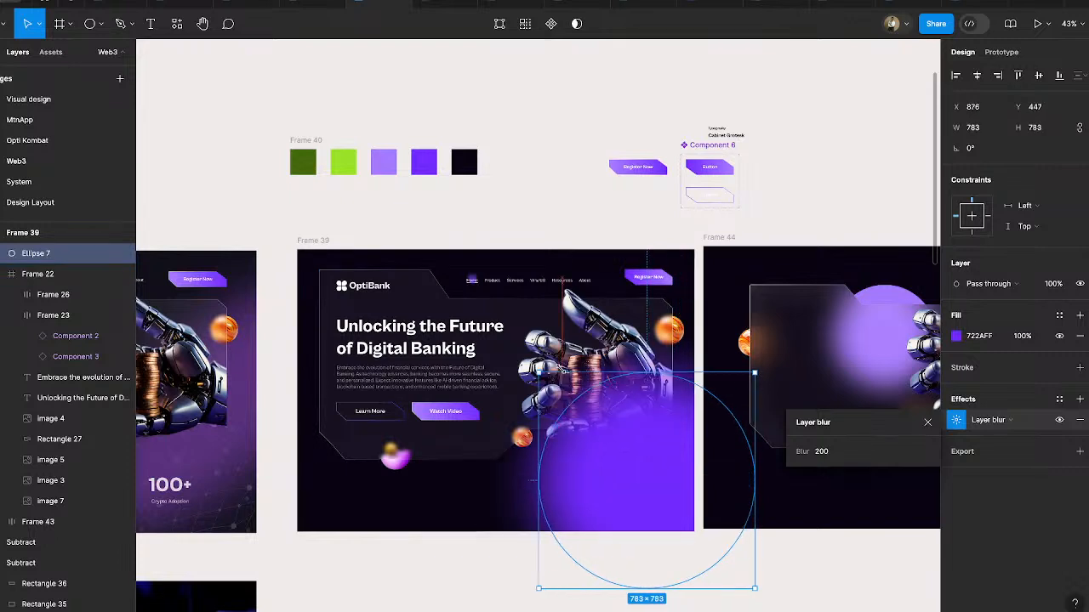
- Recolor the blurred circle to BB33ED, sampled from the pink-purple ball at the hero panel's lower edge
left_click(957, 336)
left_click(804, 469)
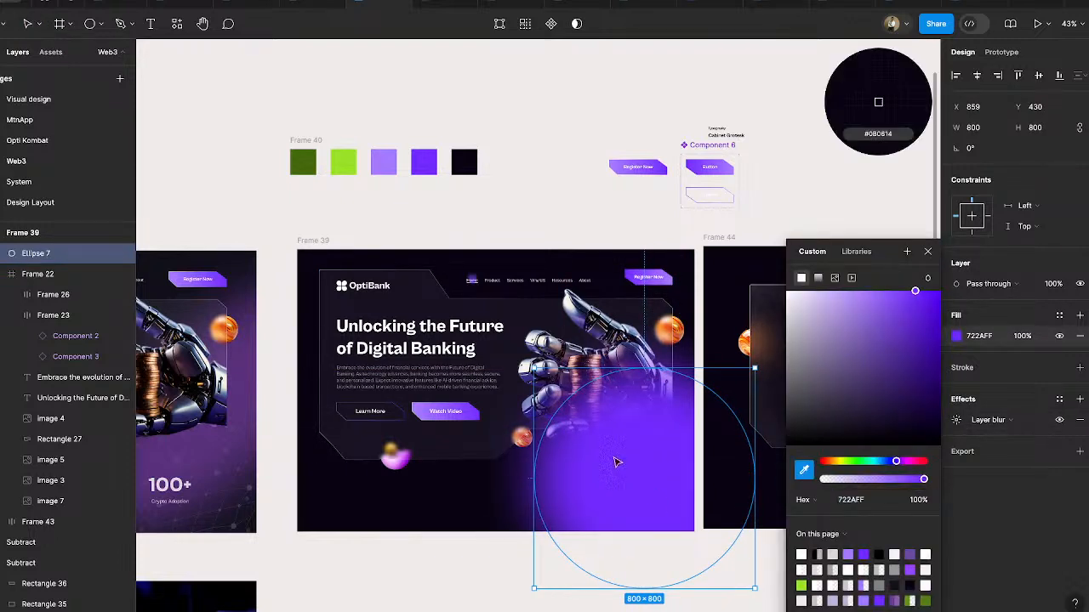
left_click(394, 461)
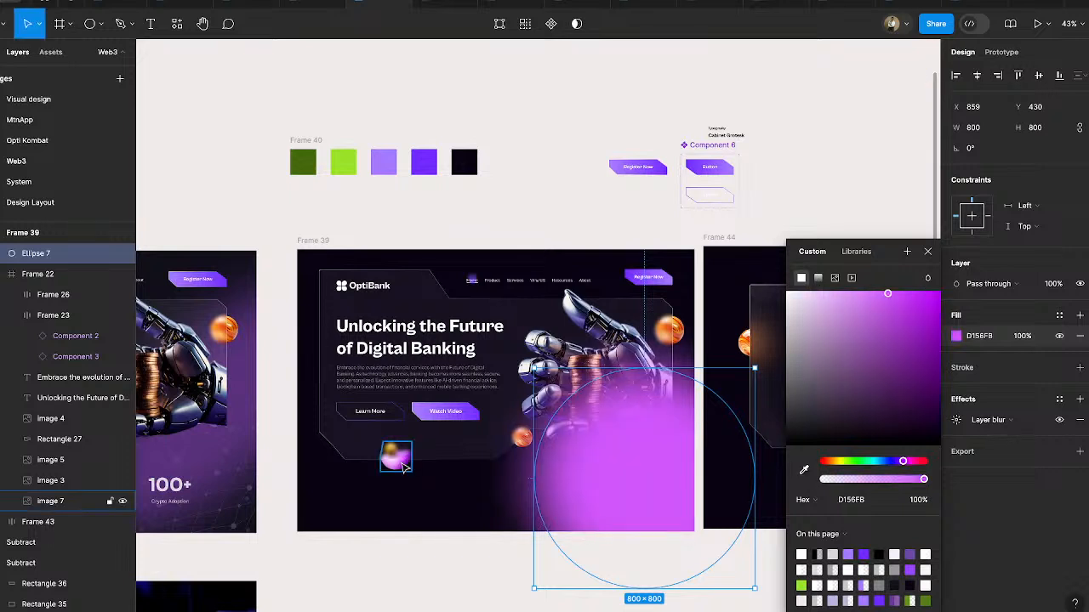
key("i")
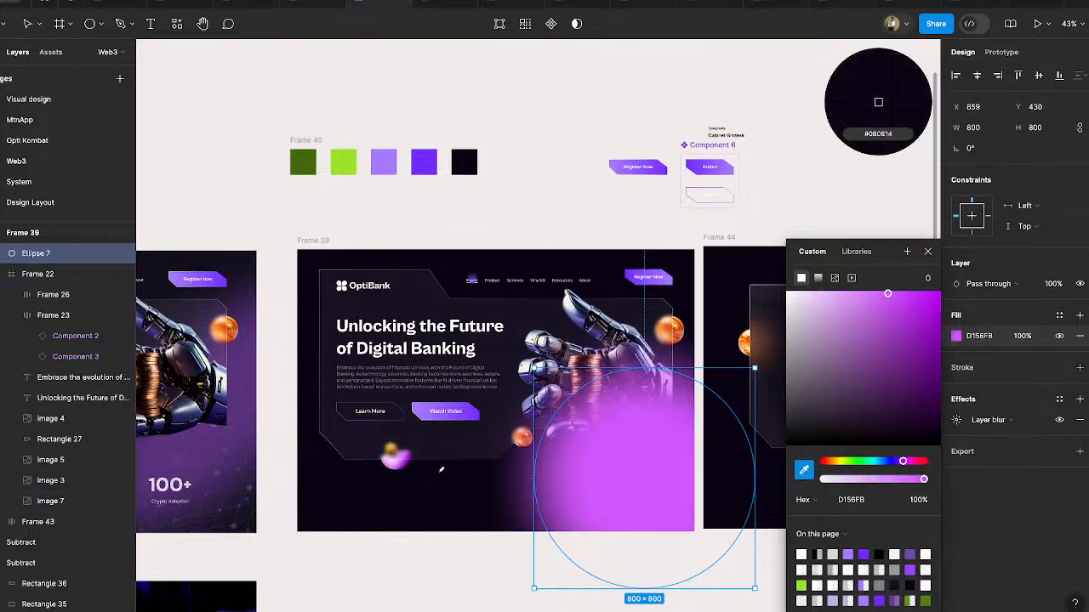
left_click(403, 461)
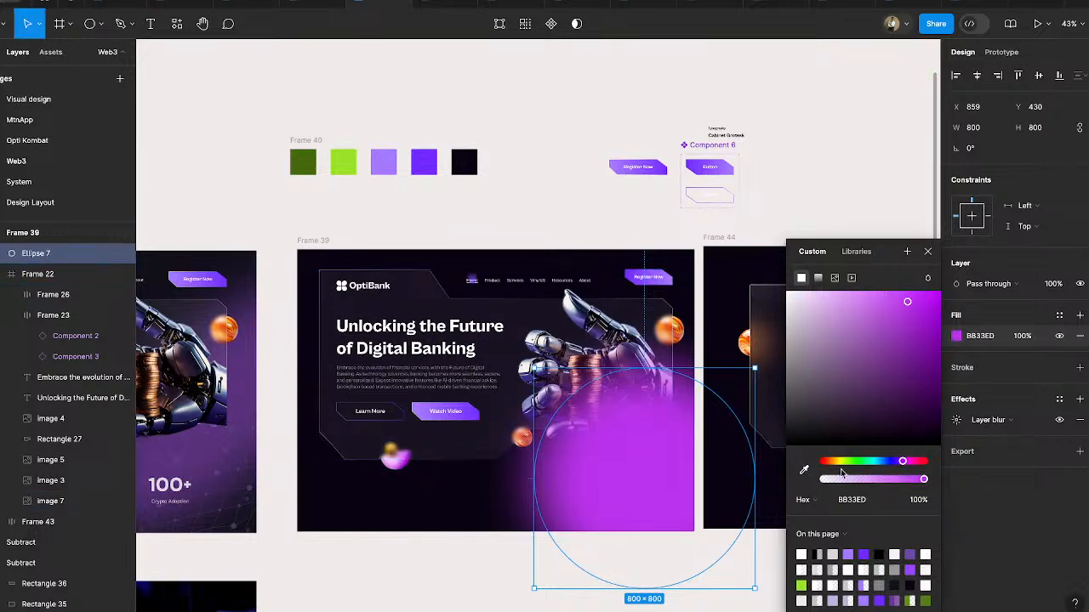
- Reshape the glow circle into an ellipse about 1096 × 440, rotated 53.13° diagonally across the robot hand
left_click_drag(754, 587, 672, 446)
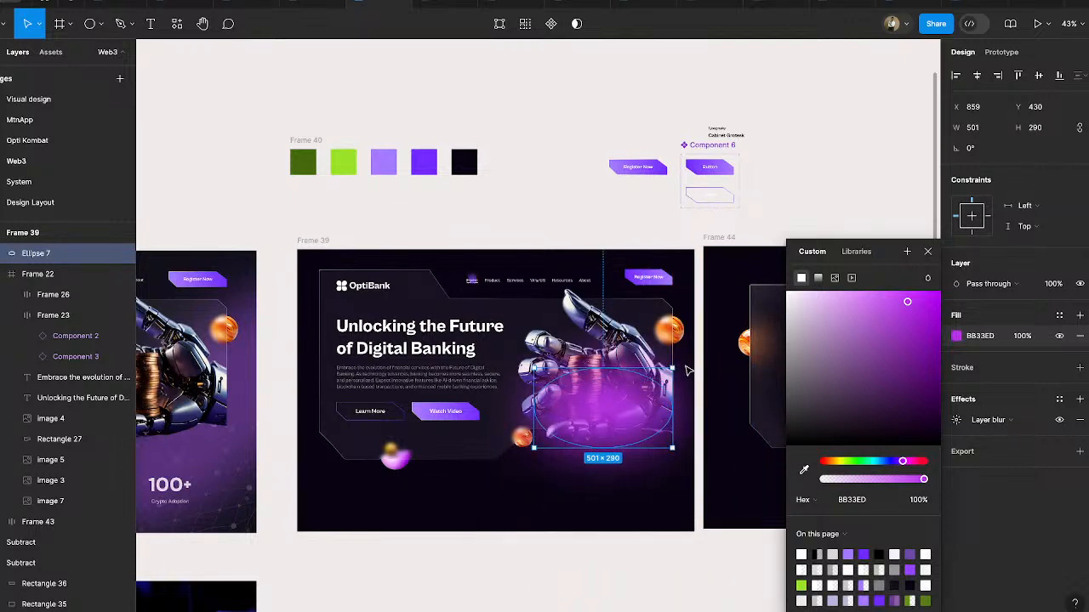
left_click_drag(684, 368, 622, 316)
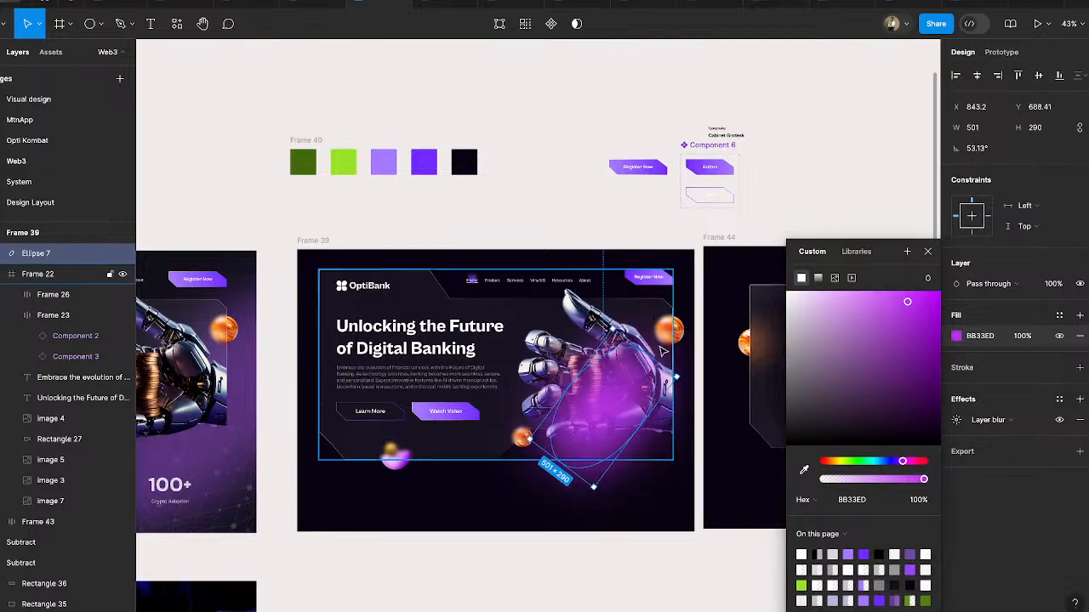
left_click_drag(646, 354, 696, 299)
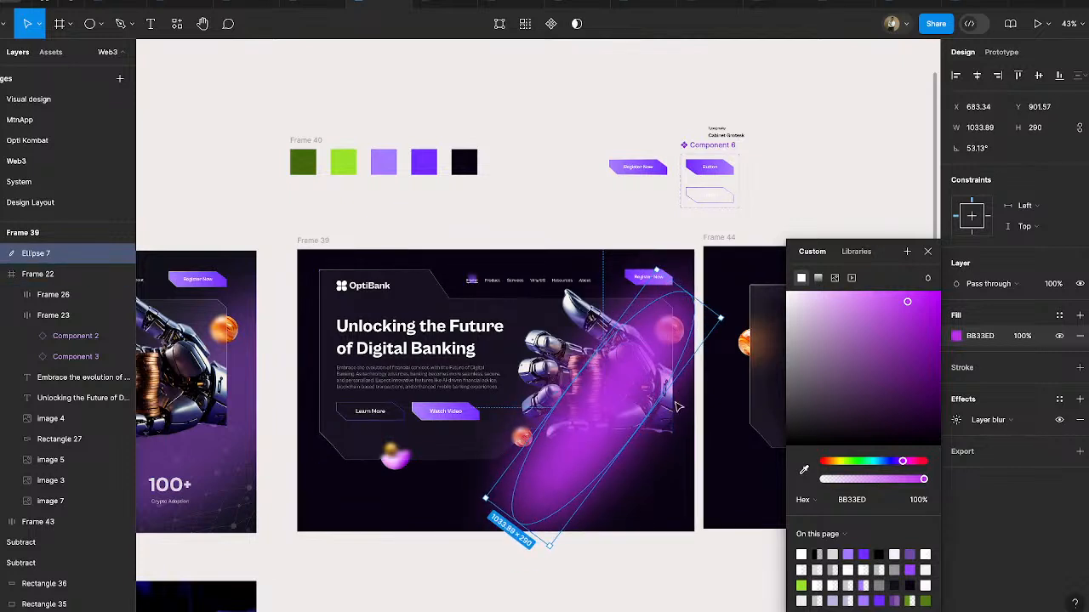
left_click_drag(647, 419, 680, 443)
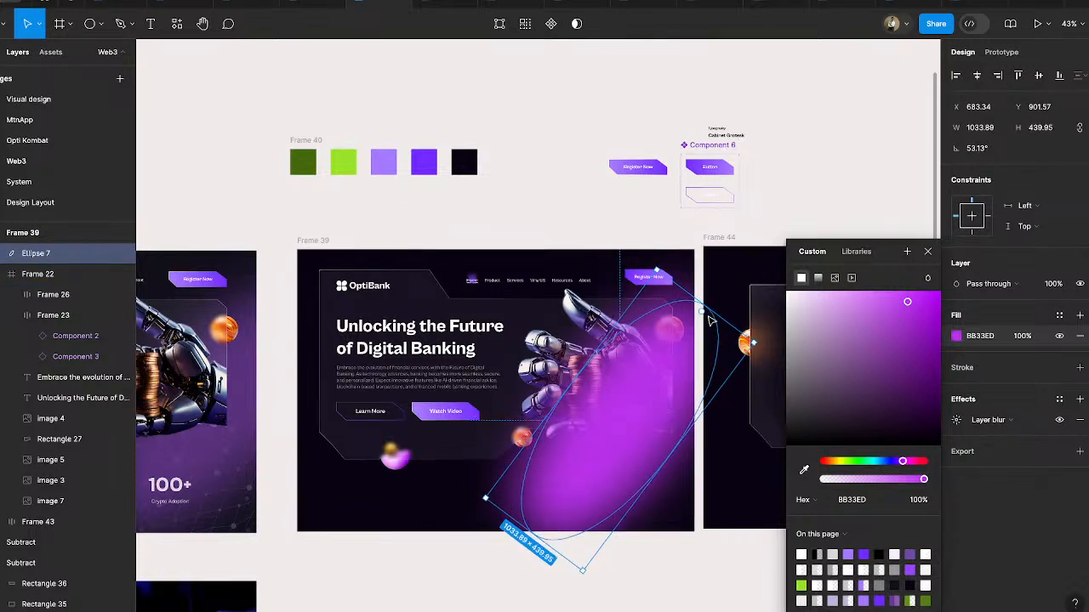
left_click_drag(706, 306, 716, 292)
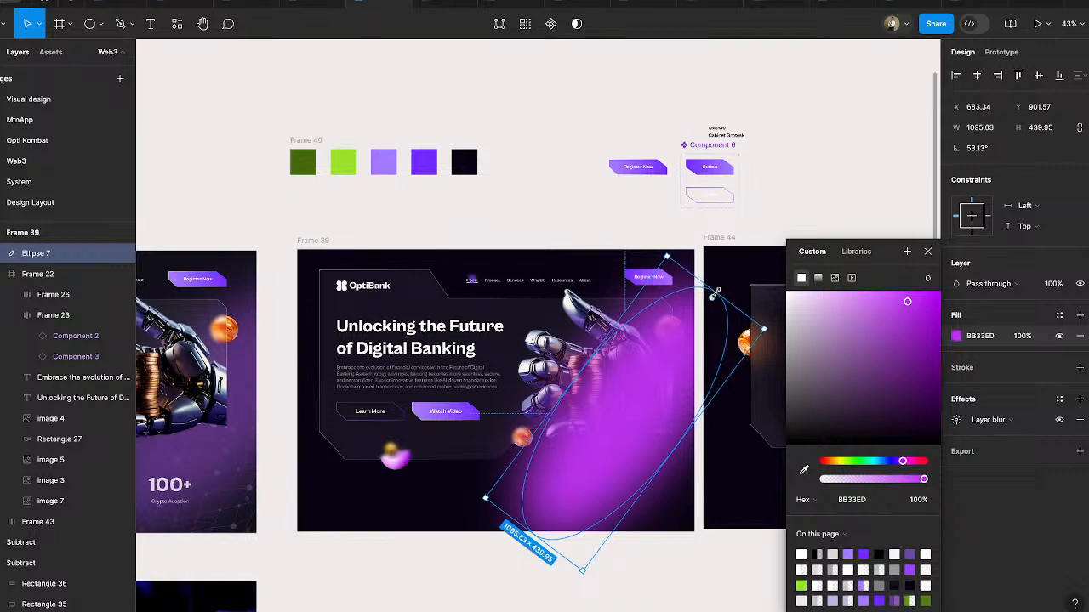
- Send the magenta glow ellipse to the back of Frame 39, behind the hero panel and robot hand
left_click(928, 252)
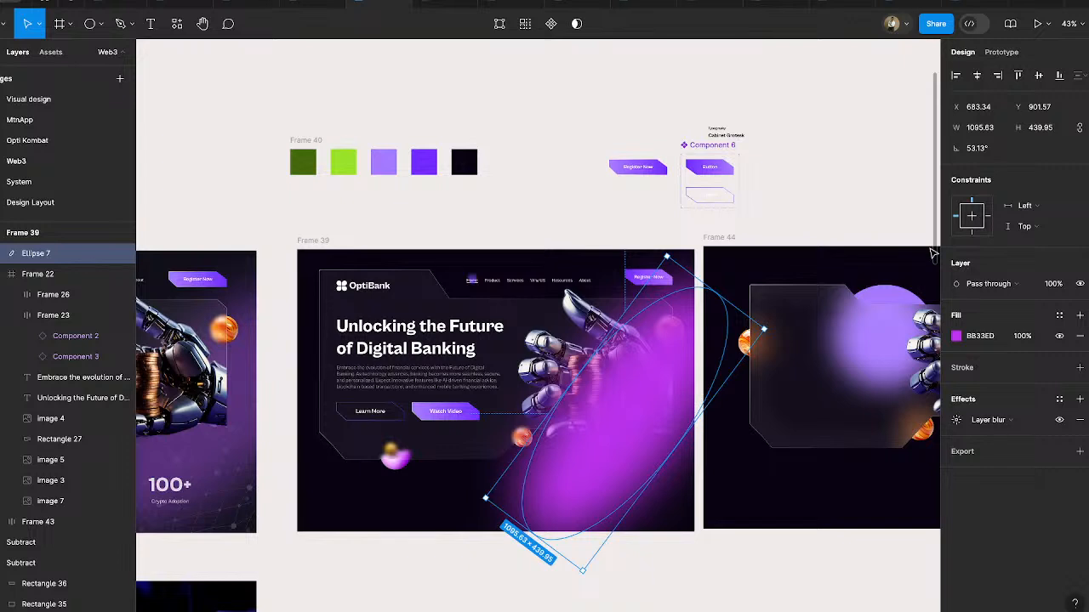
key("ctrl+shift+bracketleft")
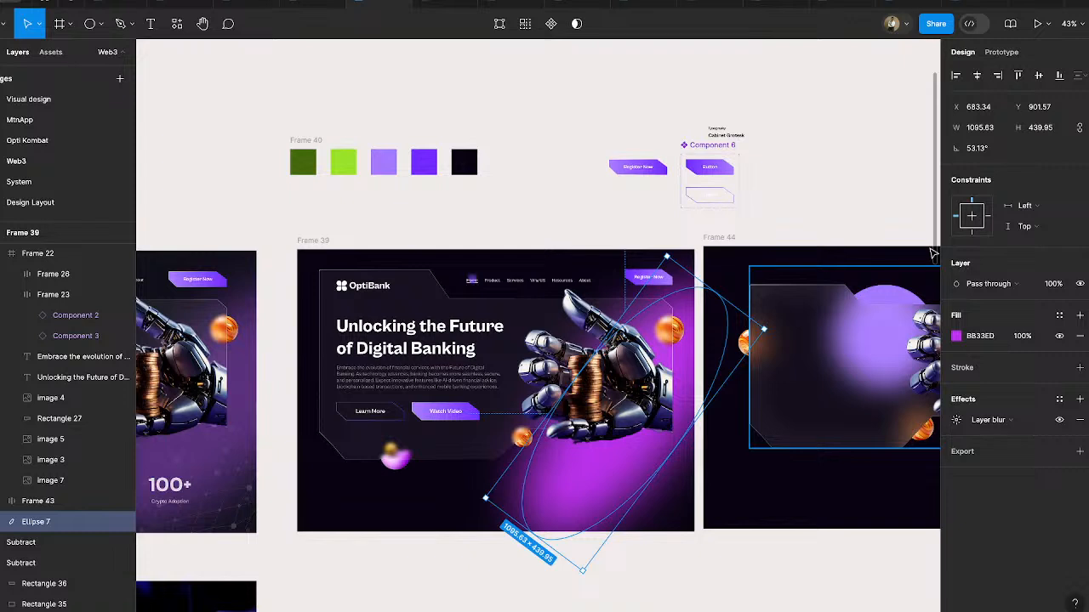
- Set the fill opacity of the magenta glow ellipse behind the robot hand to 40%
left_click(1021, 337)
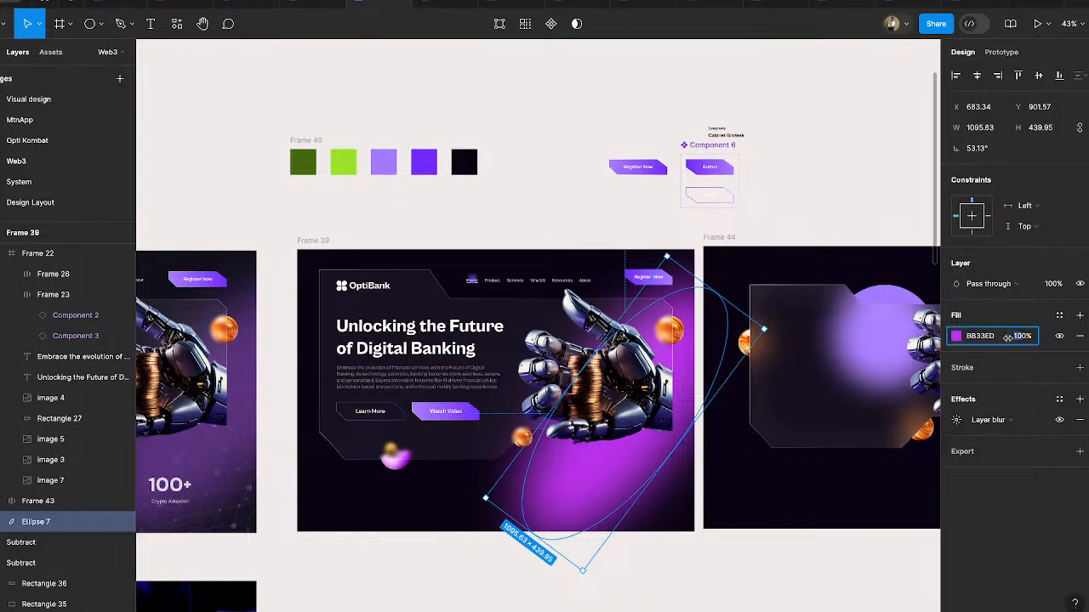
type("40")
key("Return")
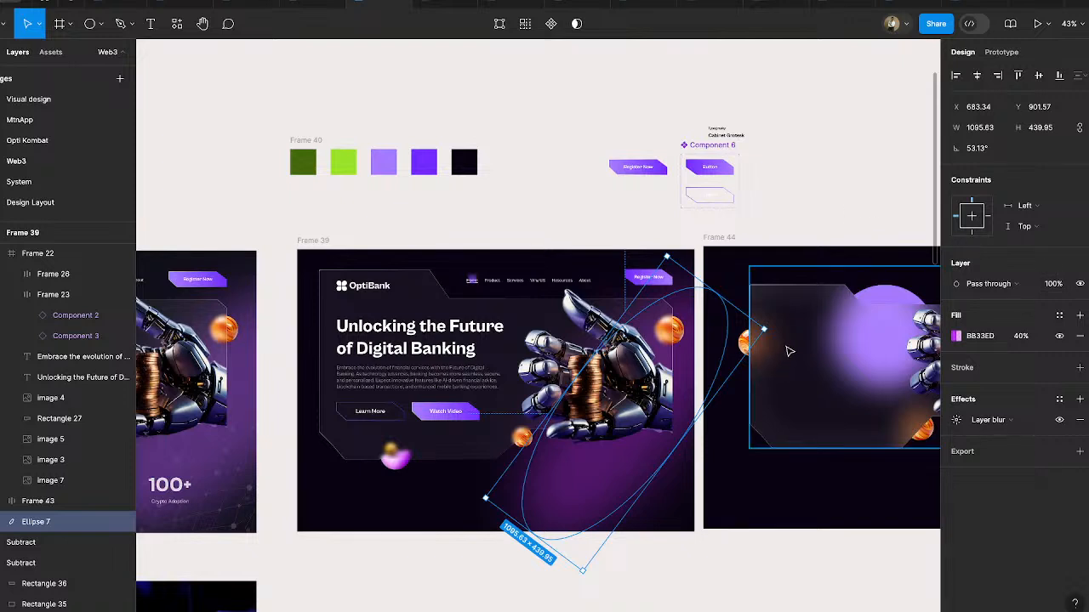
left_click(805, 206)
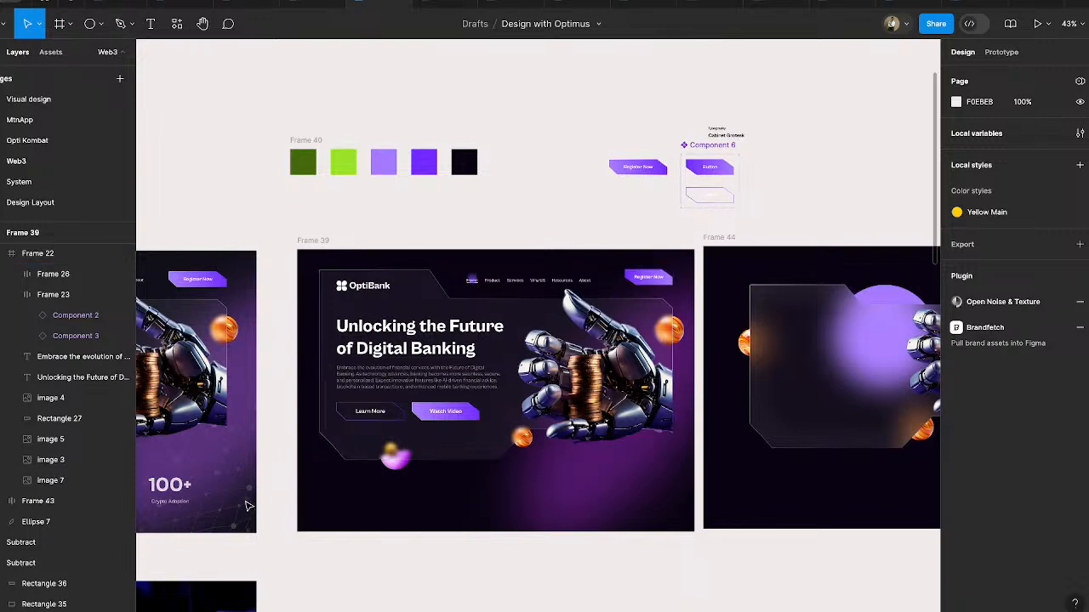
- Unlock the 751 × 751 network-pattern frame in Desktop - 2 and place a copy of it on the canvas below Frame 39
scroll(263, 428, "left", 8)
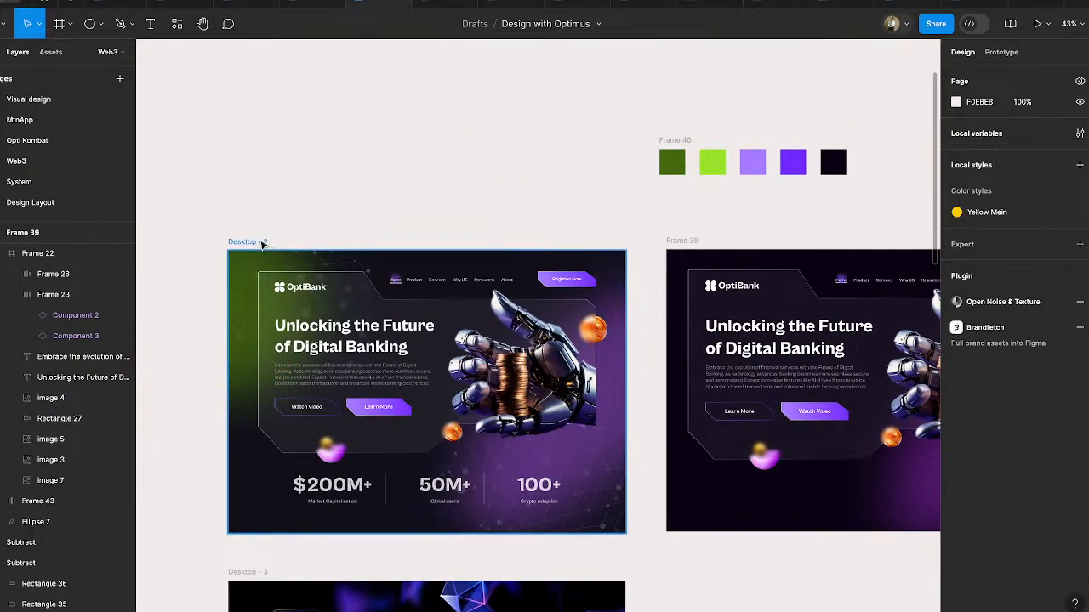
left_click(263, 243)
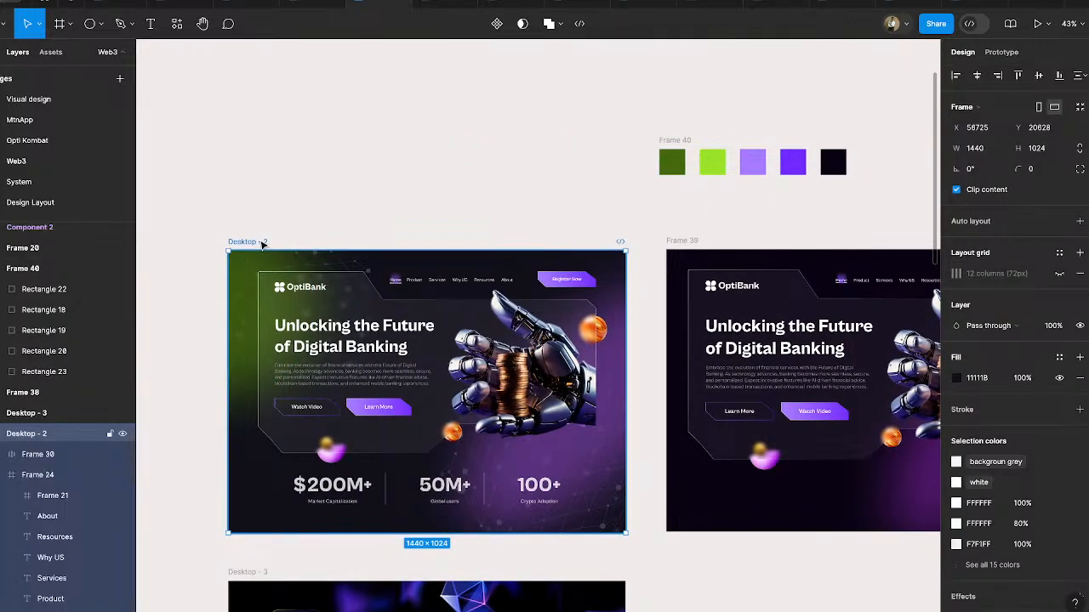
scroll(90, 524, "down", 6)
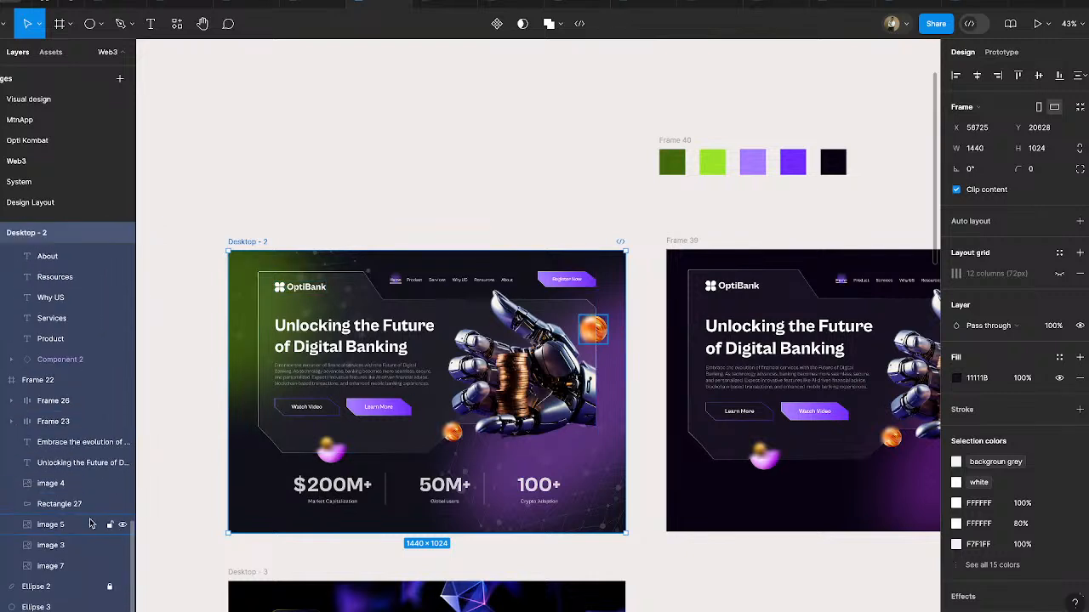
scroll(91, 521, "down", 1)
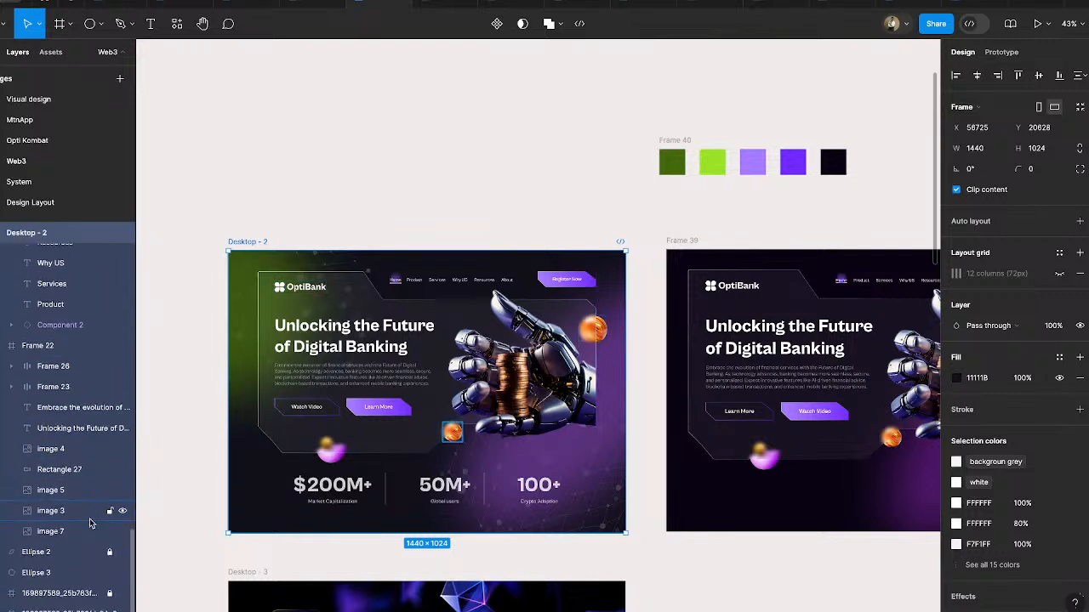
left_click(110, 595)
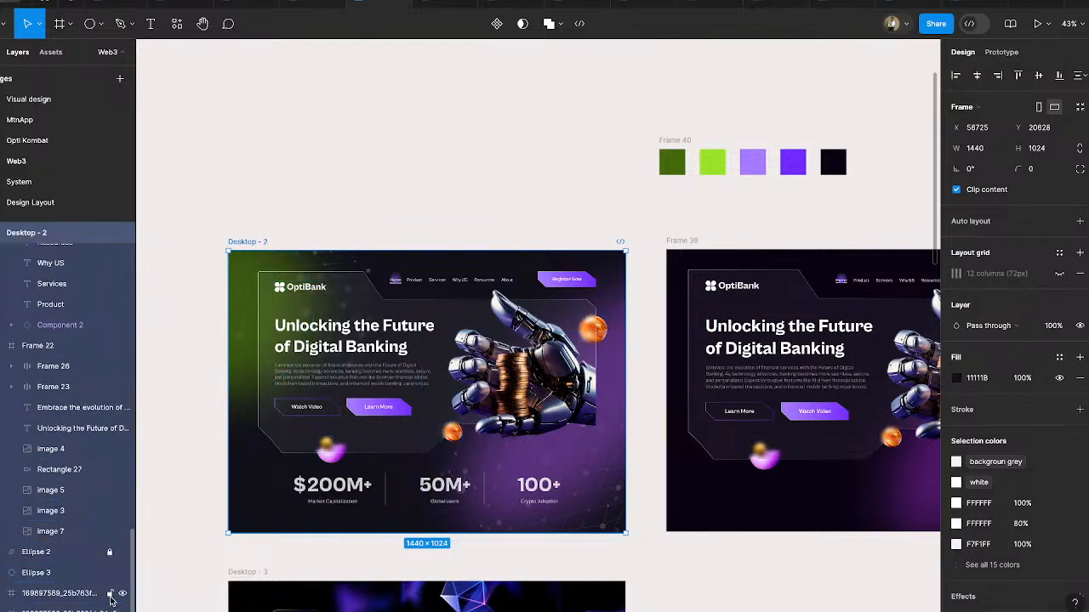
left_click(59, 594)
scroll(460, 548, "right", 3)
scroll(460, 548, "down", 1)
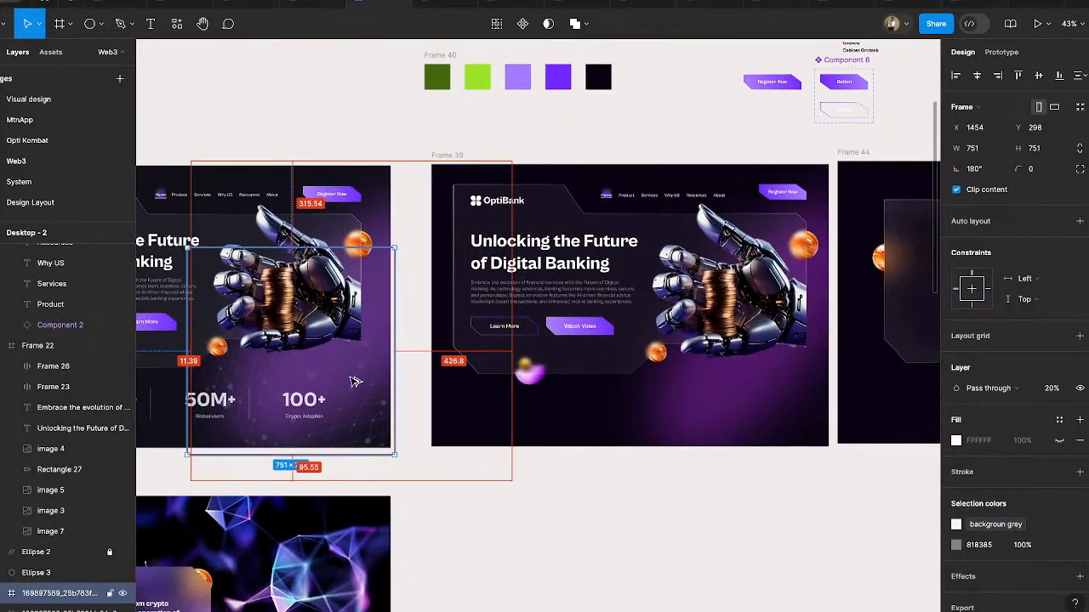
left_click_drag(357, 382, 699, 548)
- Move the copied network pattern into the lower-right area of Frame 39, at about X 1440, Y 563
scroll(697, 546, "down", 4)
scroll(697, 546, "right", 3)
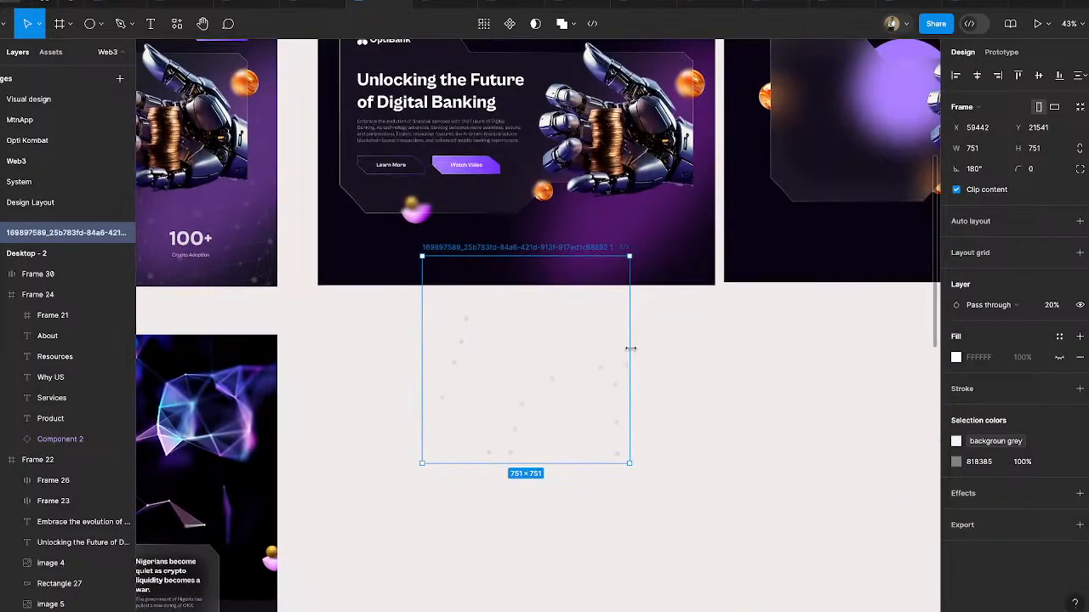
left_click_drag(524, 248, 576, 319)
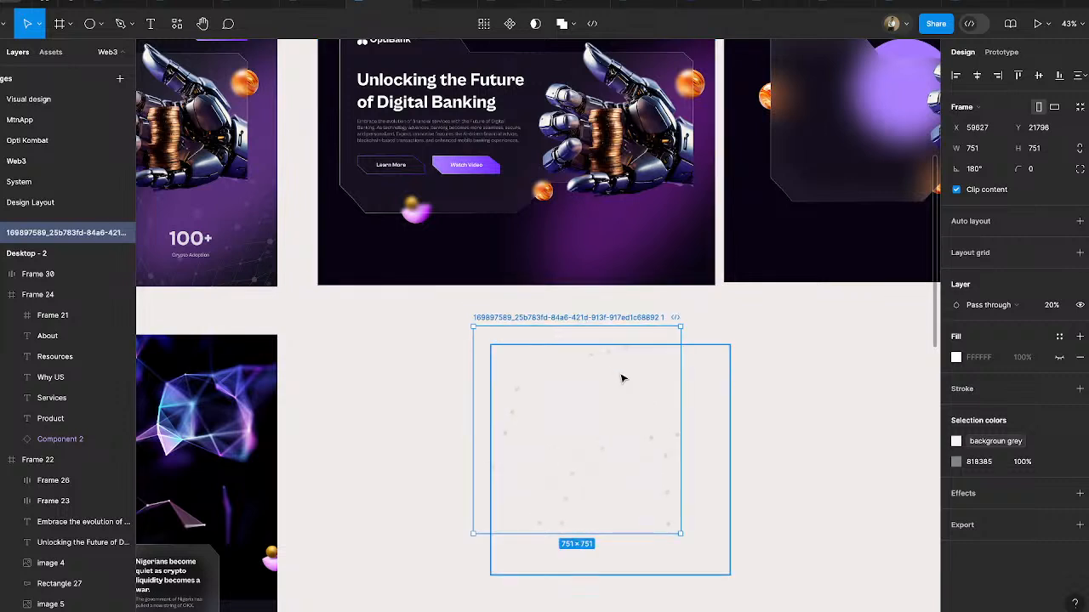
left_click_drag(571, 319, 606, 155)
scroll(606, 154, "up", 4)
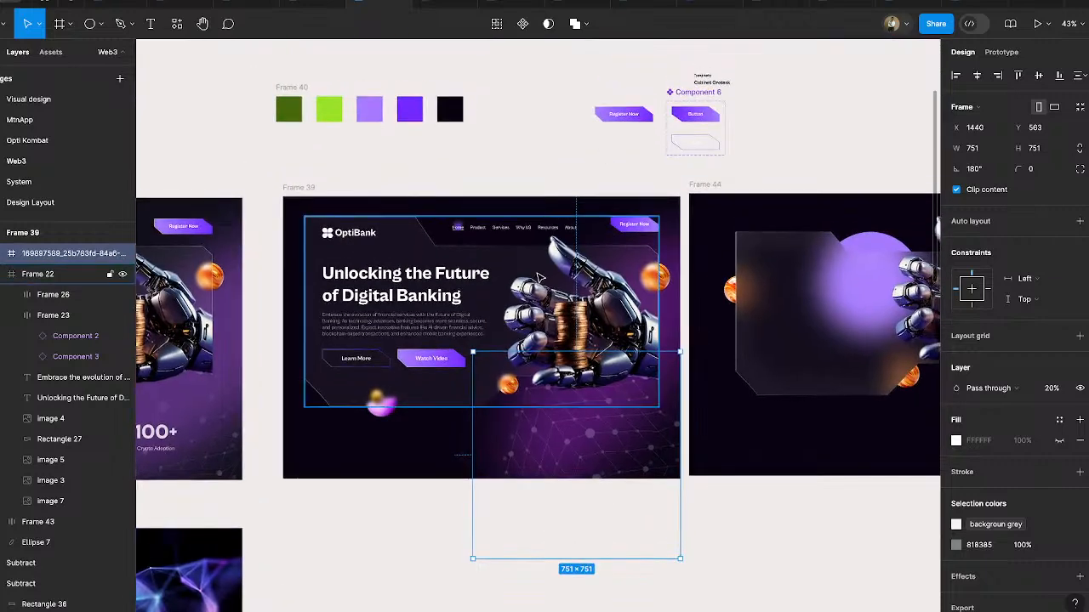
- Send the network pattern backward in Frame 39's layer order until it sits just beneath the magenta glow Ellipse 7
scroll(537, 277, "up", 5)
scroll(537, 278, "down", 1)
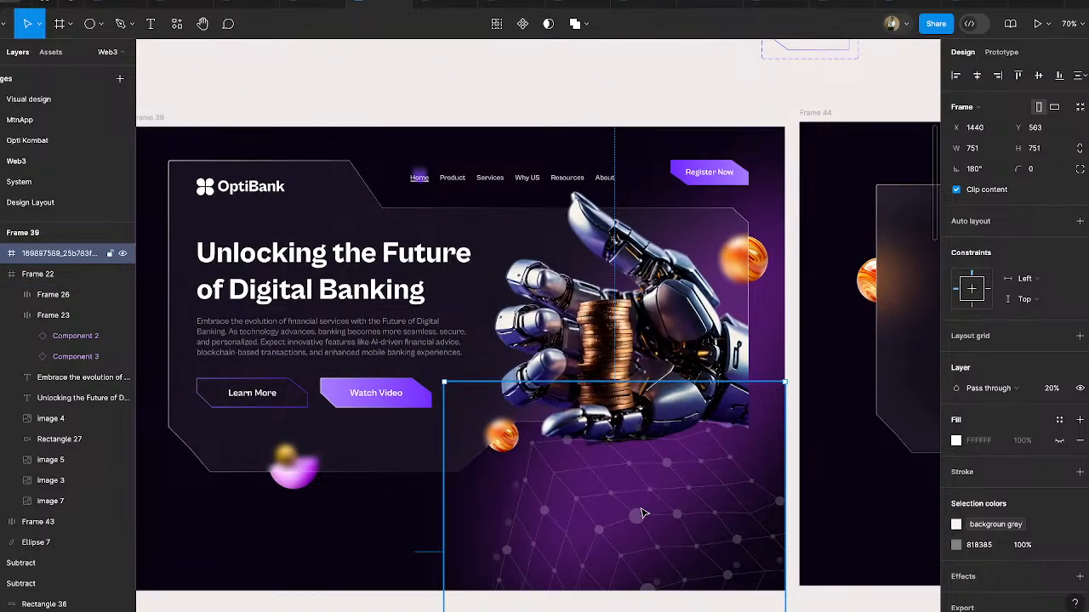
key("ctrl+bracketleft")
key("ctrl+bracketleft")
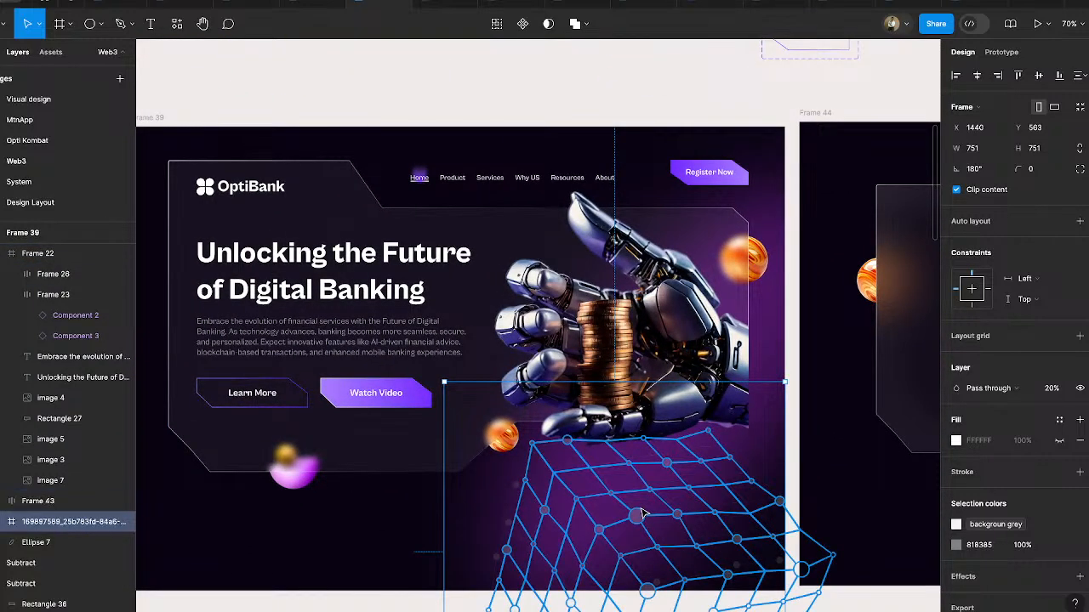
key("ctrl+bracketleft")
- Nudge the network pattern up and to the right within Frame 39, to X 1490, Y 413
key("shift+Up")
key("shift+Up")
key("shift+Up")
key("shift+Up")
key("shift+Up")
key("shift+Up")
key("shift+Up")
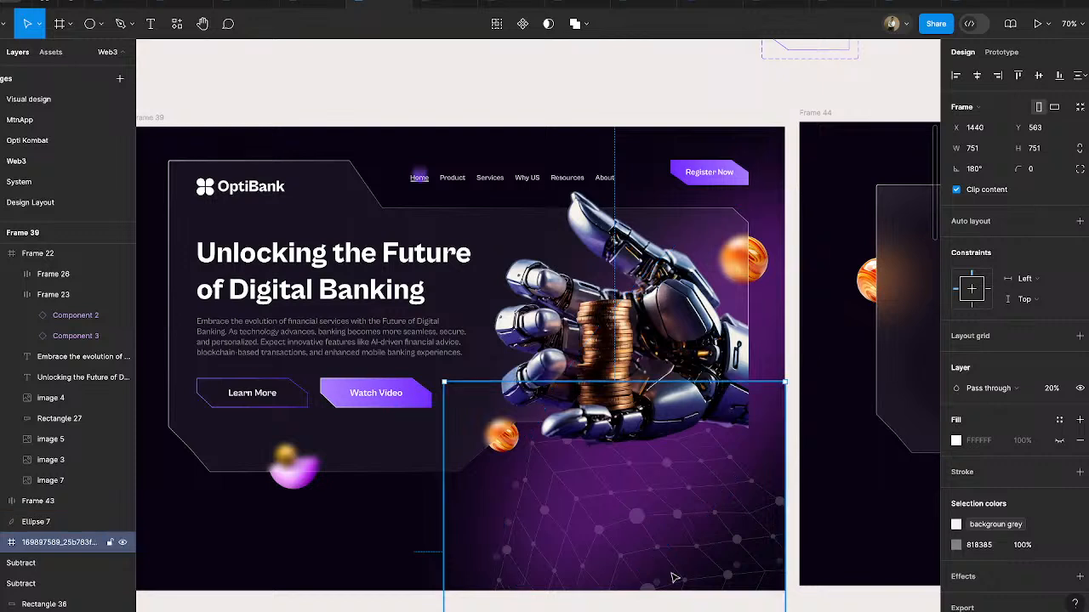
key("shift+Up")
key("shift+Up")
key("shift+Up")
key("shift+Up")
key("shift+Up")
key("shift+Up")
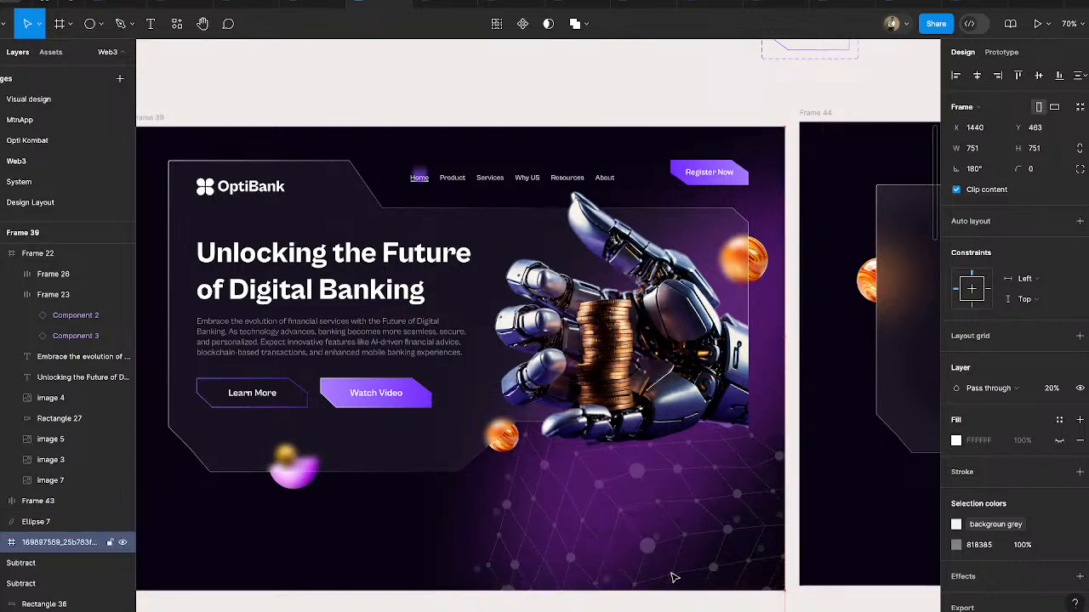
key("shift+Right")
key("shift+Right")
key("shift+Right")
key("shift+Right")
key("shift+Right")
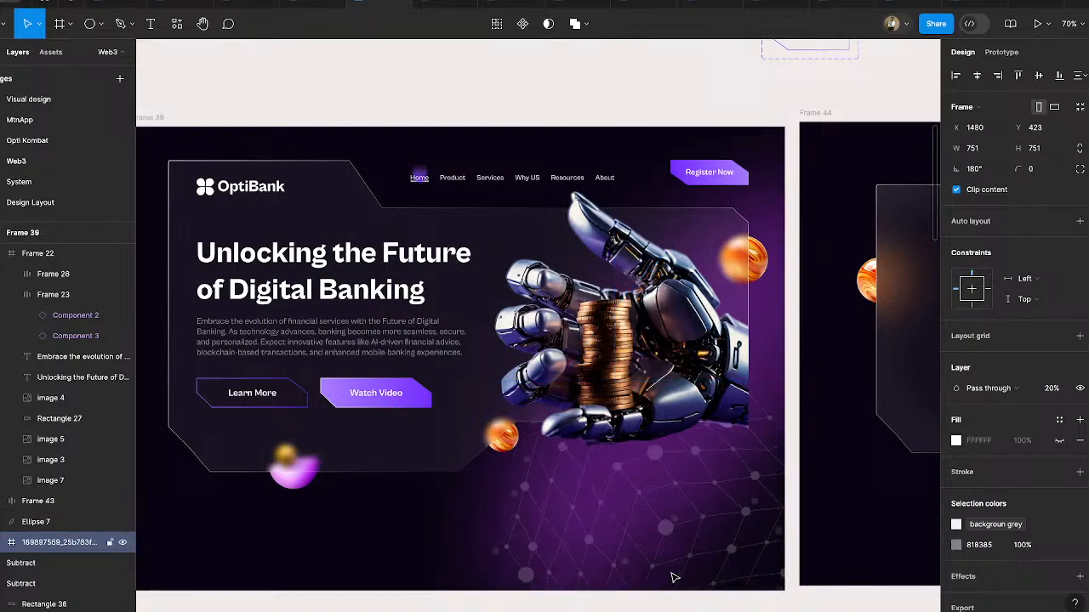
key("shift+Up")
key("shift+Up")
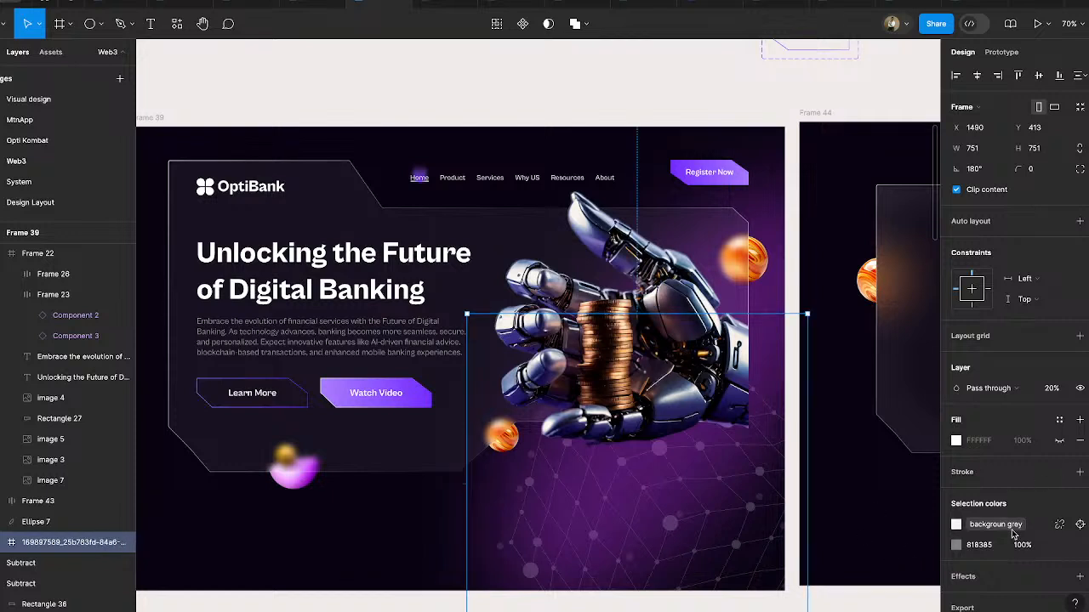
- Detach the backgroun grey style from the network pattern and set both of its colors to 50% opacity
left_click(1059, 529)
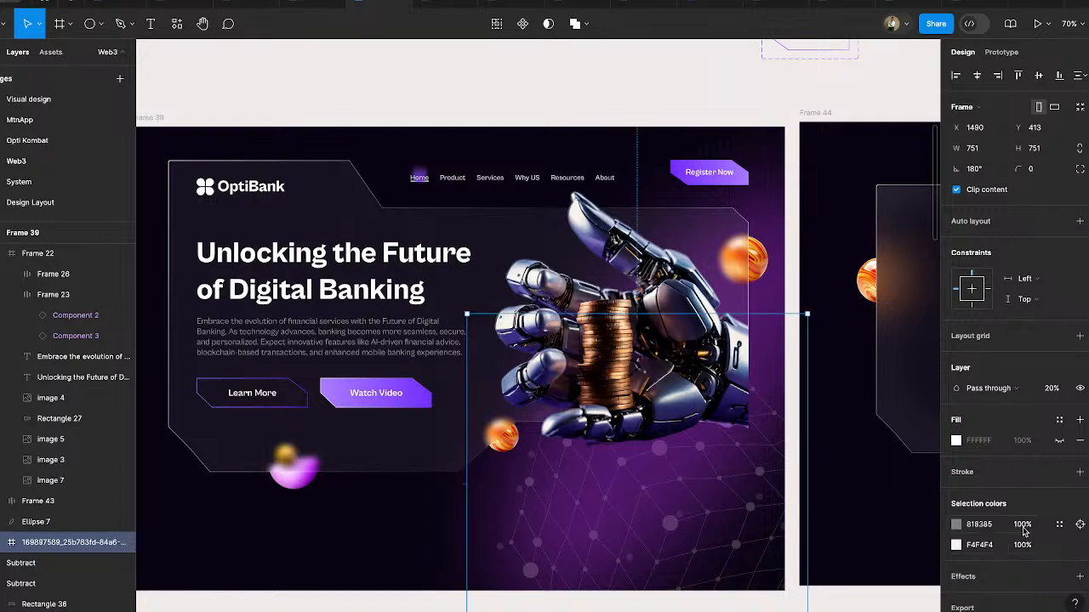
left_click(1014, 528)
type("50")
key("Return")
left_click(1022, 546)
type("50")
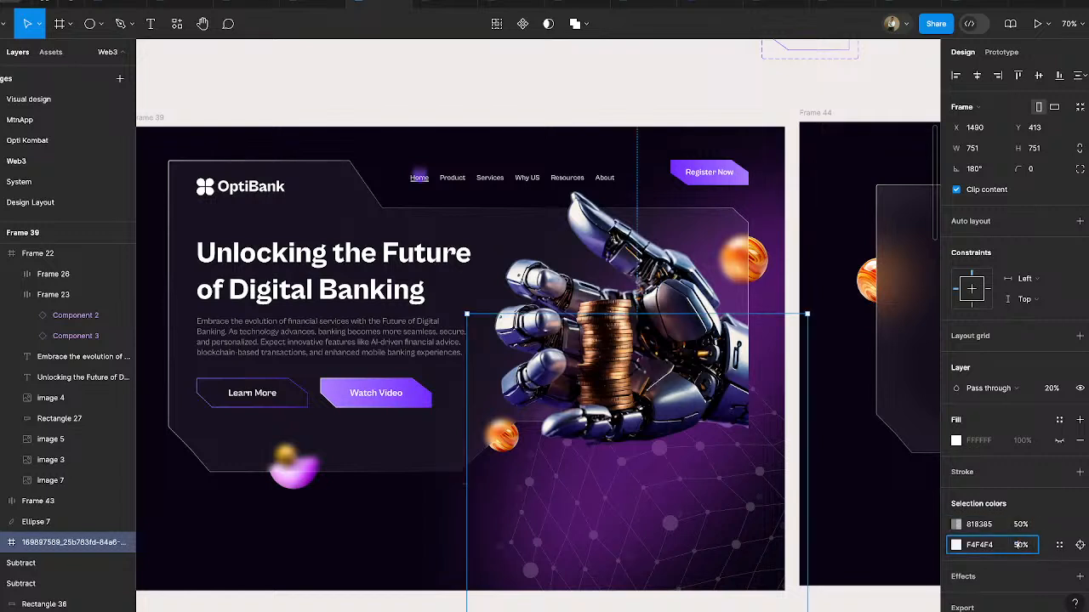
key("Return")
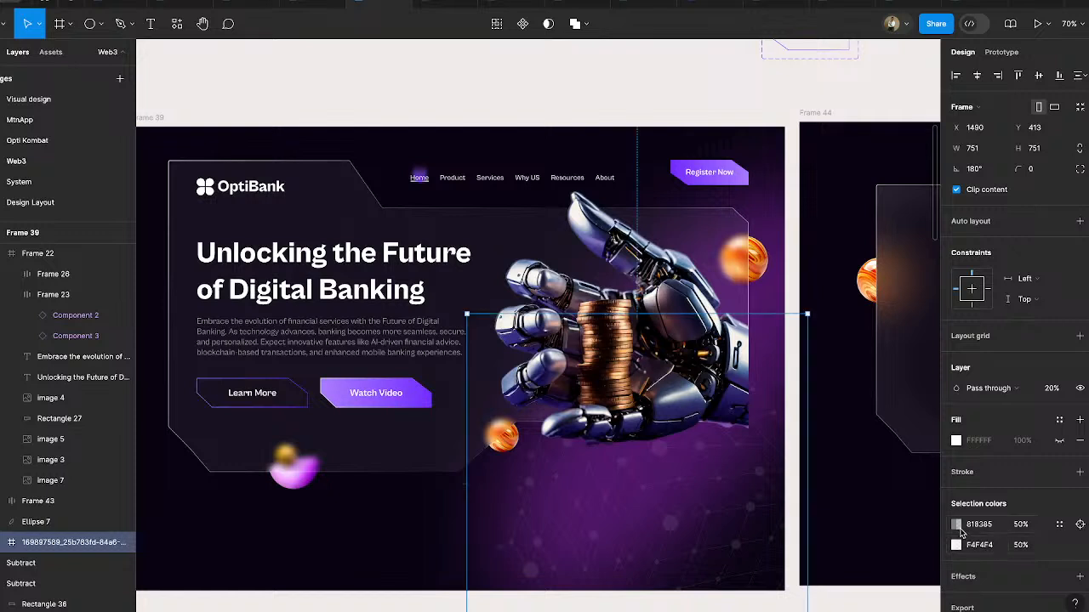
- Change both colors of the network pattern, 818385 and F4F4F4, to pure white FFFFFF
left_click(956, 524)
left_click_drag(848, 366, 763, 237)
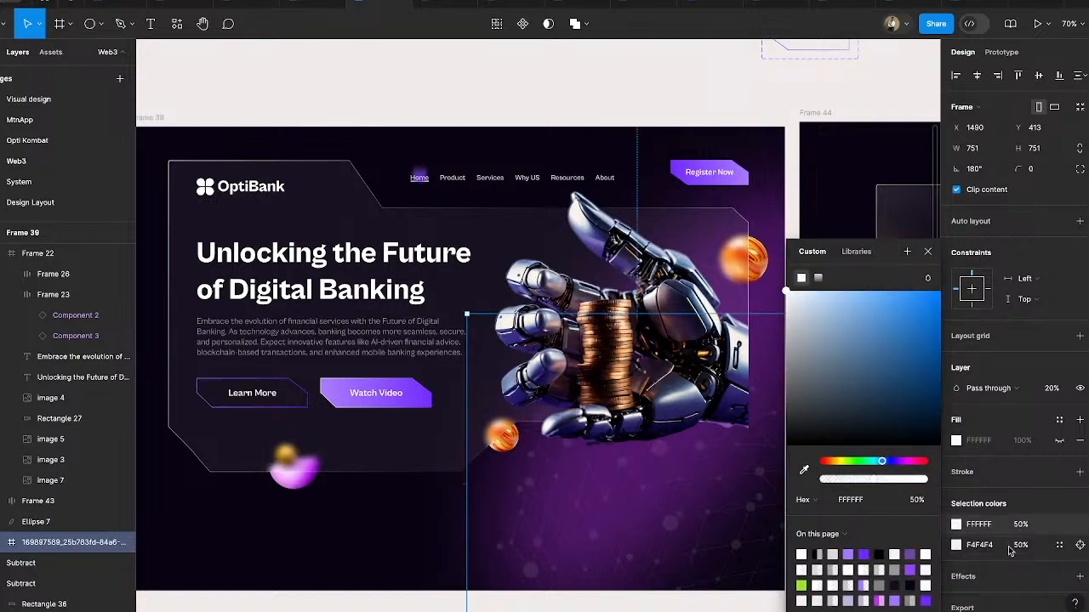
left_click(956, 544)
left_click(841, 306)
left_click_drag(783, 297, 780, 287)
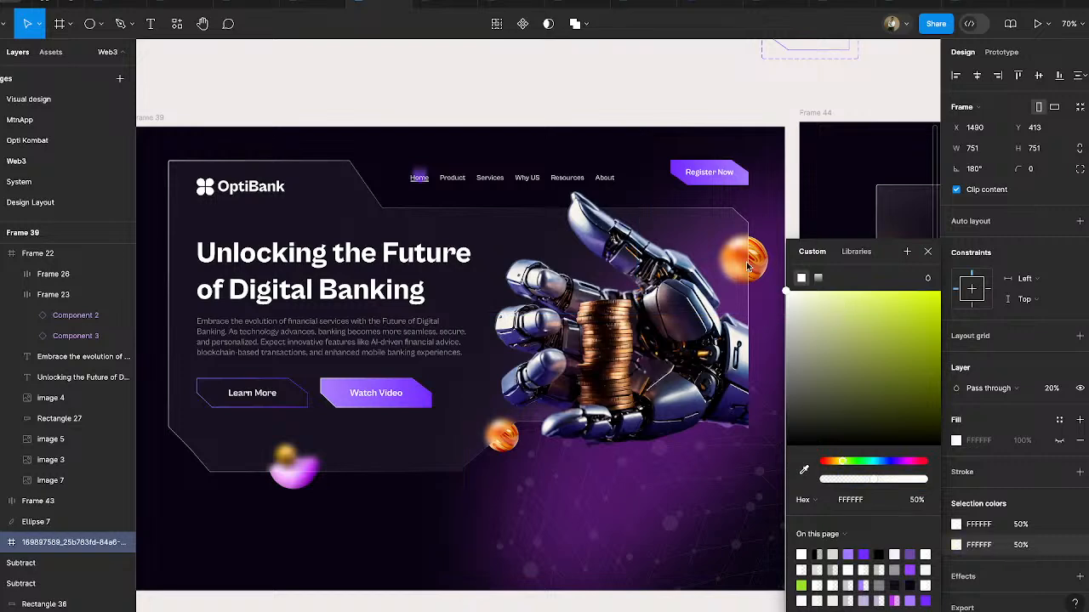
left_click(780, 115)
scroll(777, 432, "down", 3)
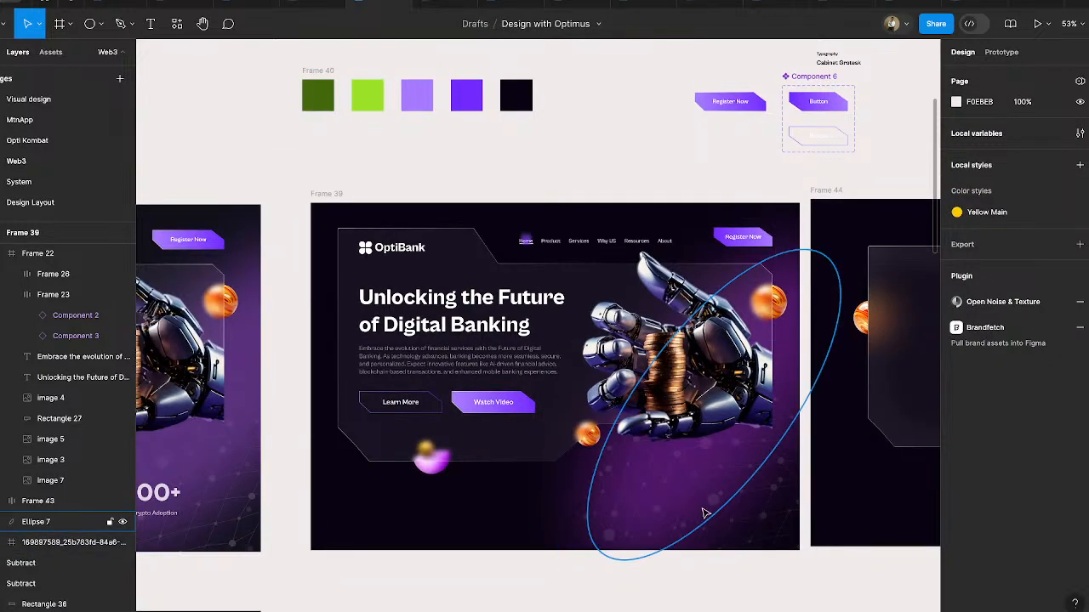
scroll(710, 513, "up", 1)
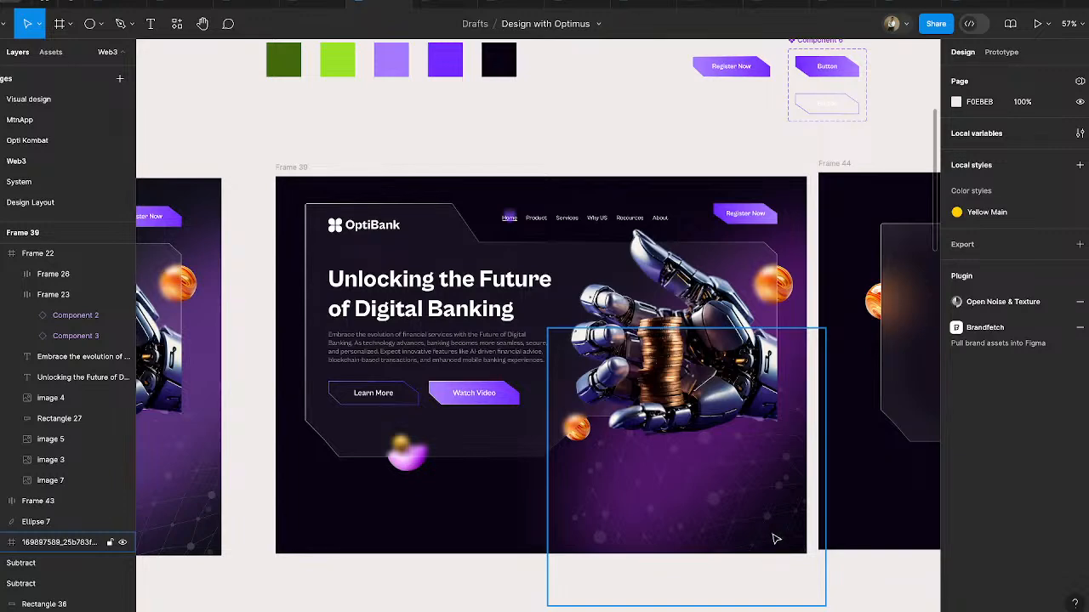
- Duplicate the magenta glow ellipse onto the upper-left corner of Frame 39 and scale the copy to about 633 × 254
left_click(688, 474)
left_click_drag(668, 469, 323, 285)
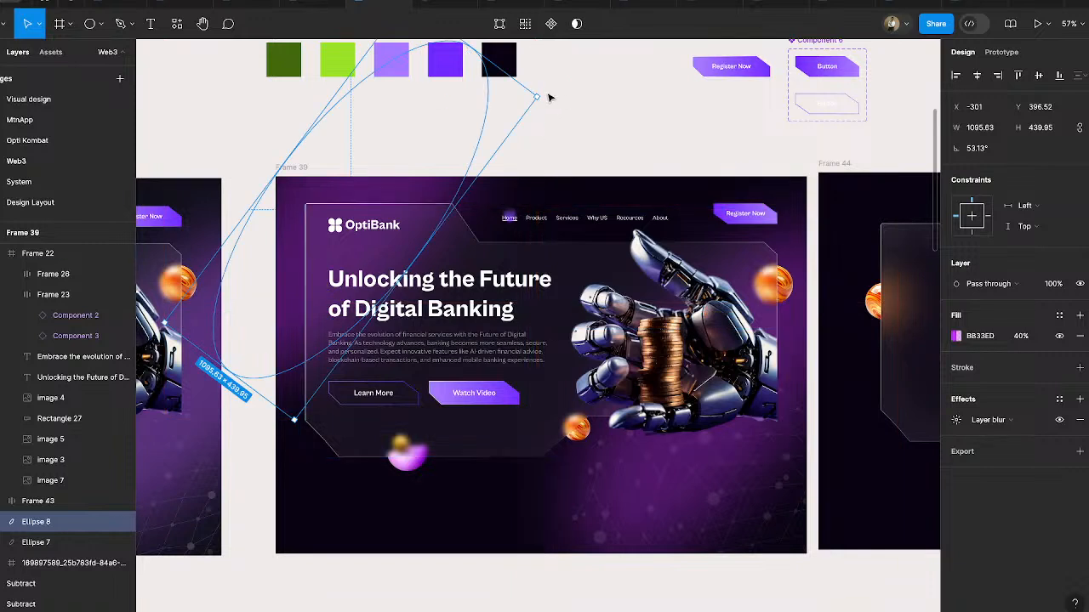
left_click_drag(538, 94, 381, 170)
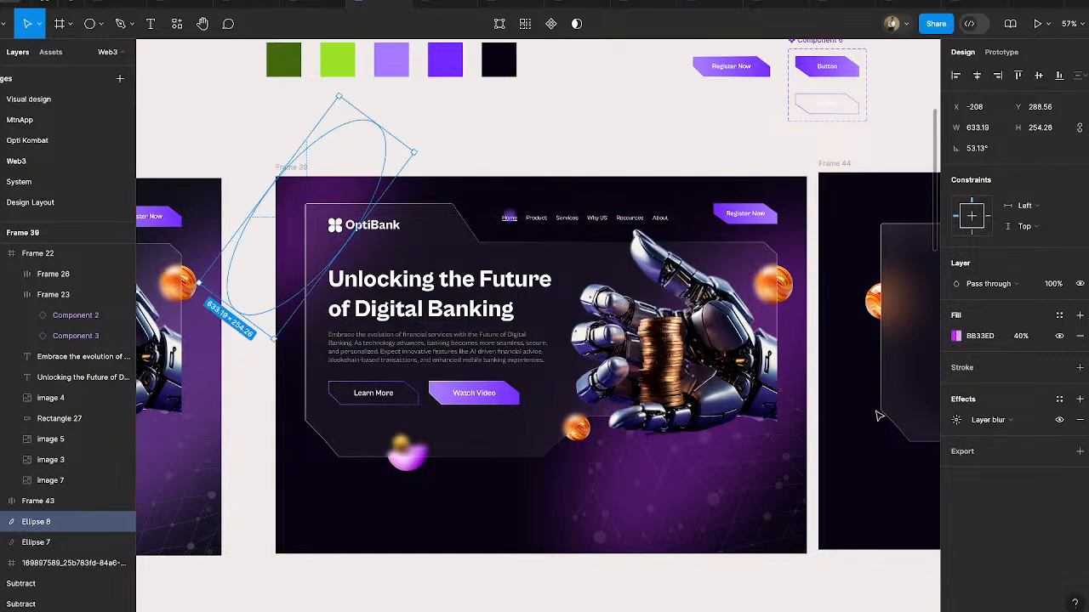
- Recolor the copied glow ellipse to 9BE327, sampled from the bright green palette swatch, with 66% opacity
left_click(956, 336)
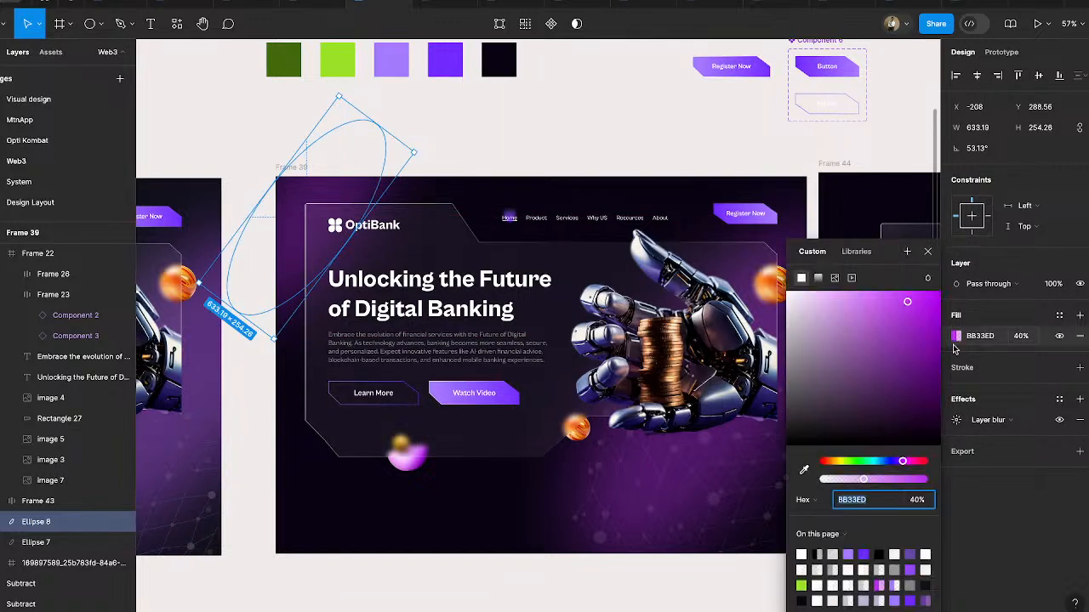
left_click(839, 502)
left_click(804, 470)
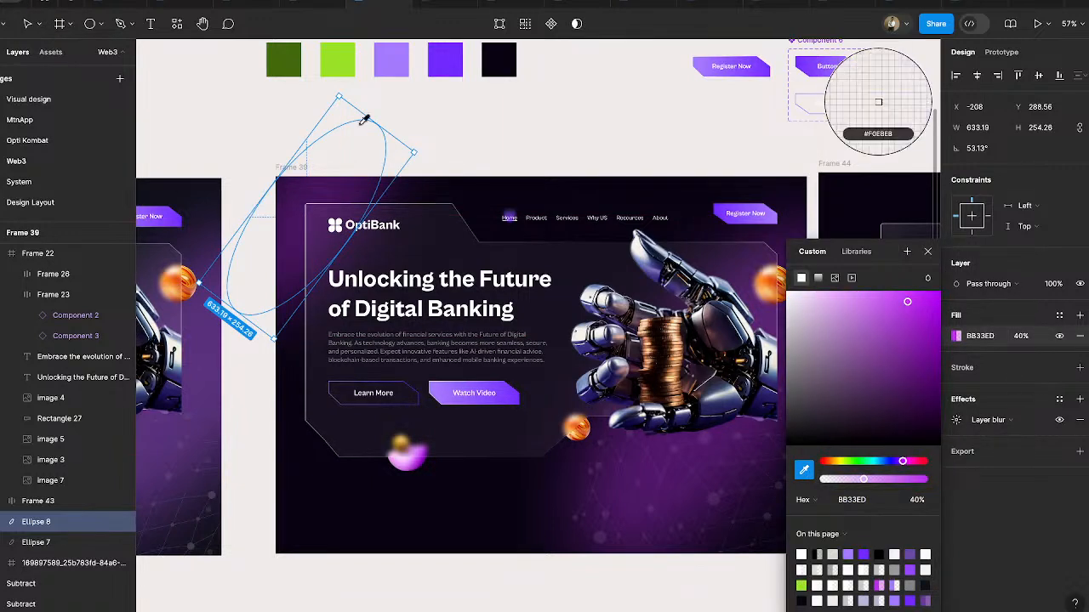
left_click(335, 65)
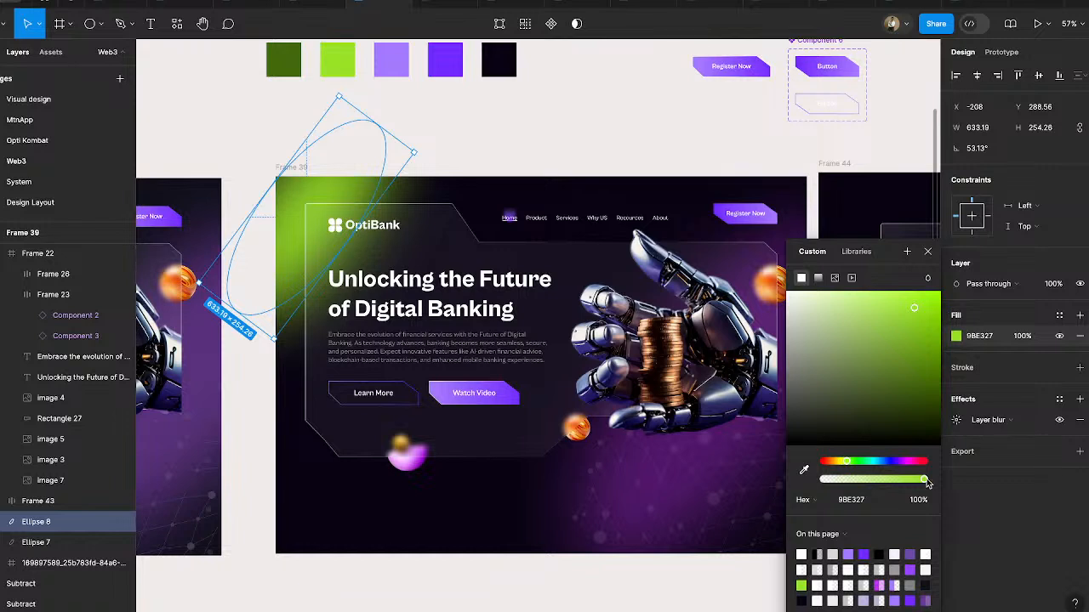
left_click_drag(924, 480, 889, 481)
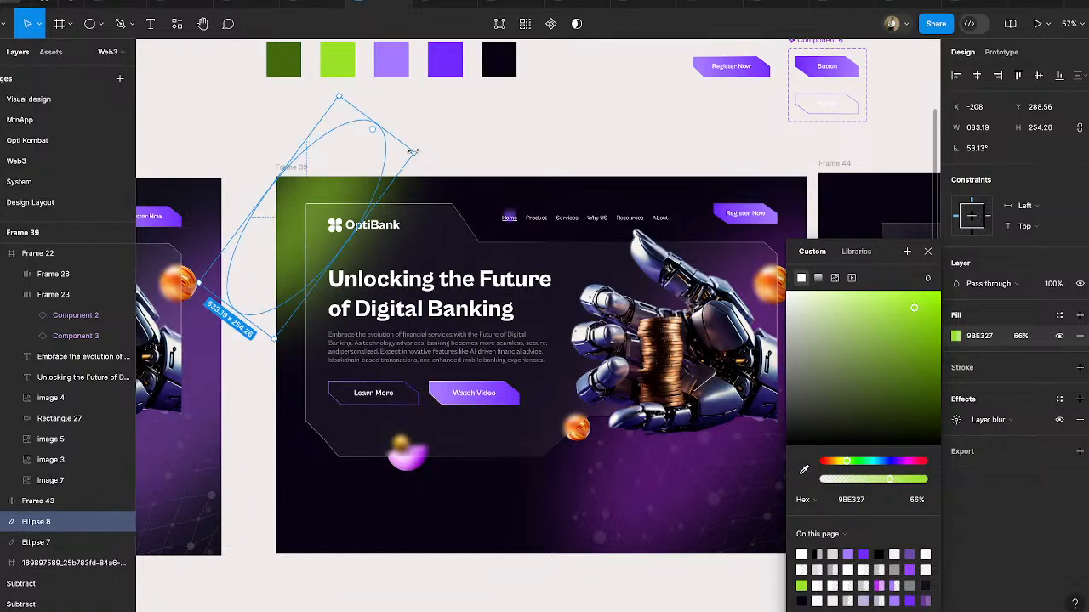
- Enlarge the green glow to about 870 × 350 over Frame 39's upper-left corner and layer it beneath the network pattern
left_click_drag(417, 152, 449, 124)
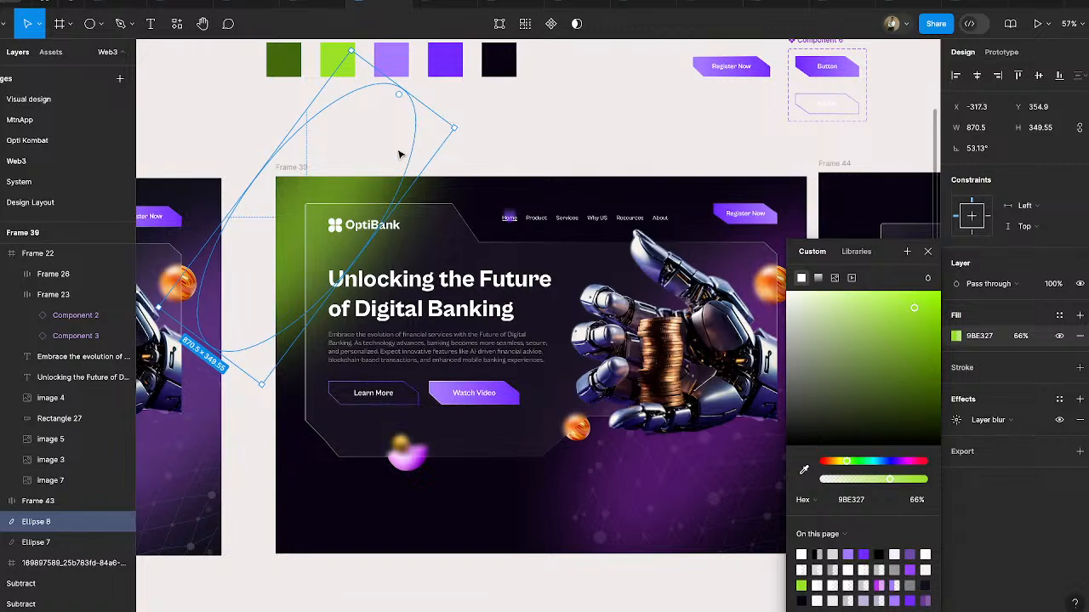
key("ctrl+bracketleft")
key("ctrl+bracketleft")
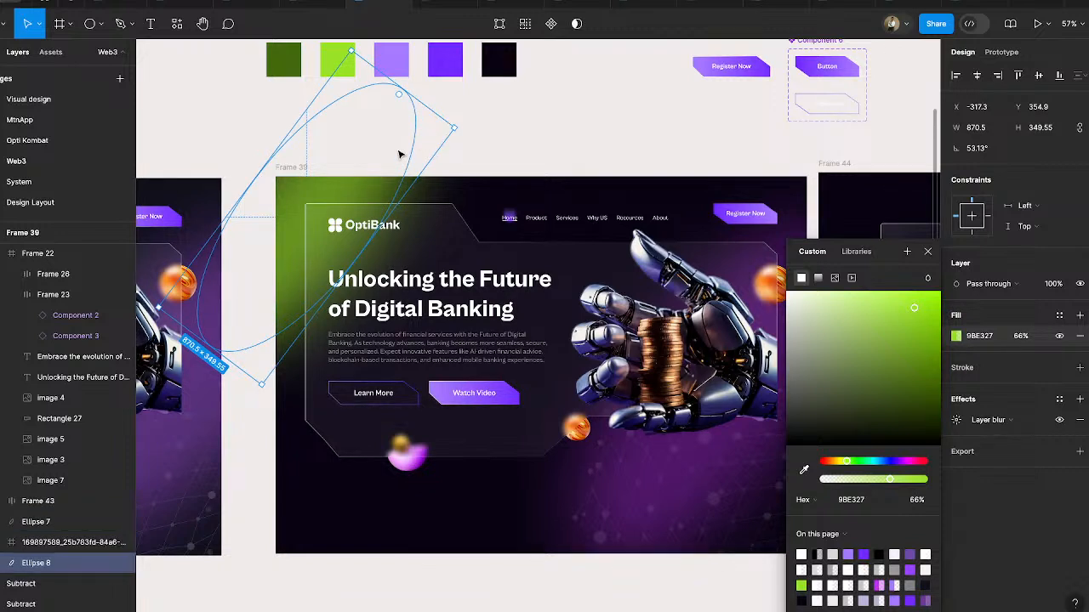
left_click_drag(377, 165, 390, 173)
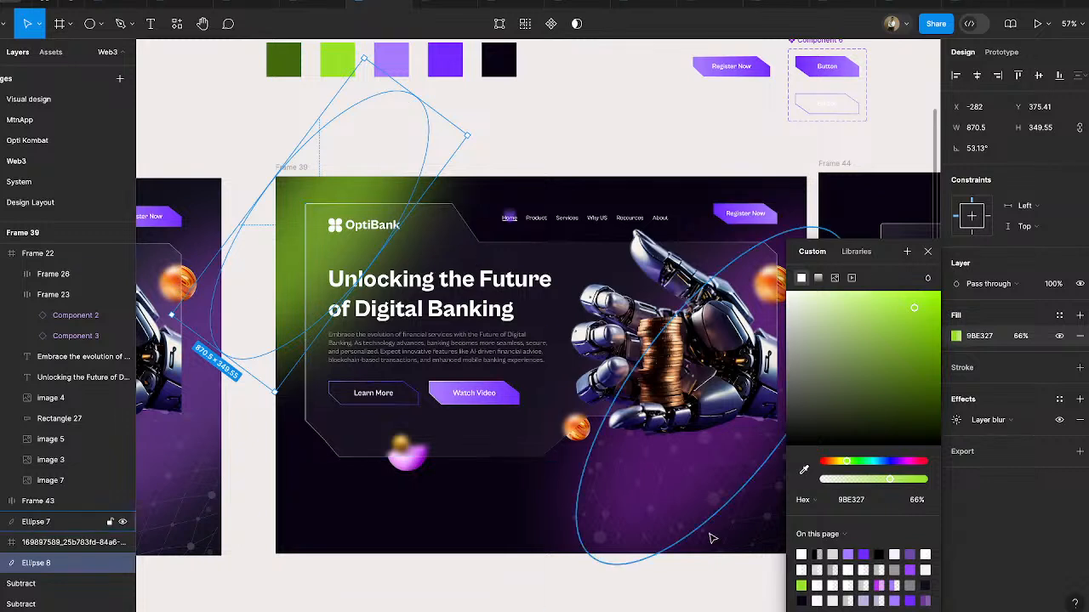
- Duplicate the network pattern and place the copy over the green glow at Frame 39's upper-left corner
left_click(724, 533)
key("ctrl+d")
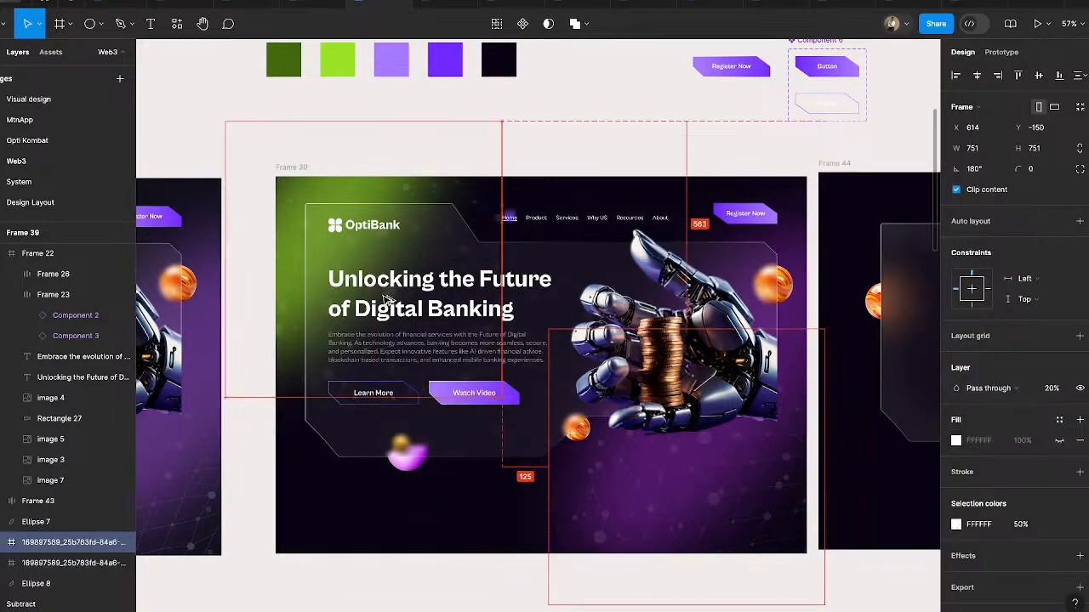
left_click_drag(345, 255, 378, 299)
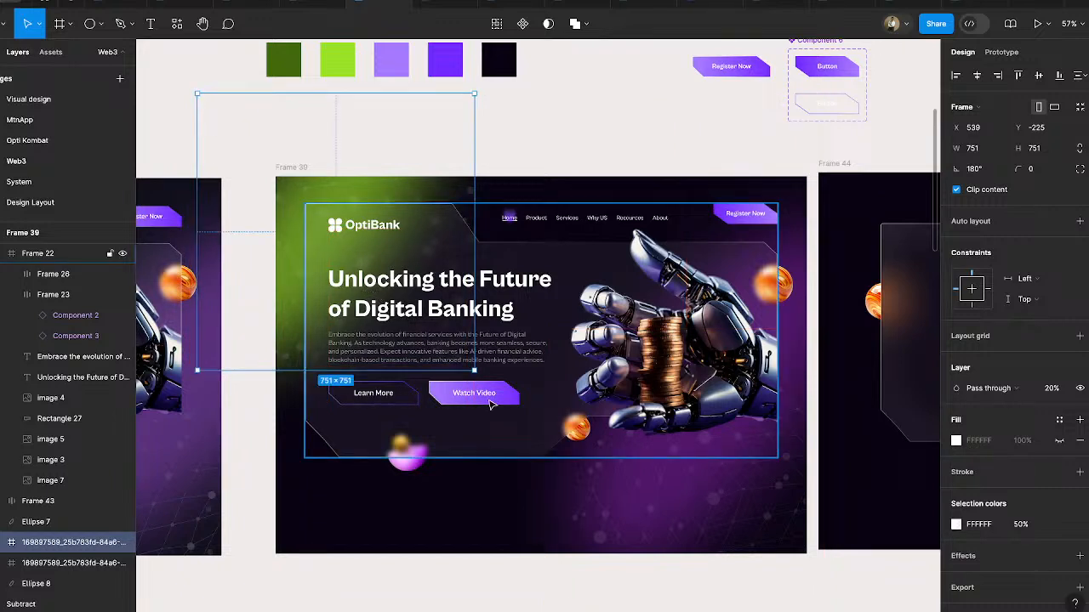
left_click(539, 424)
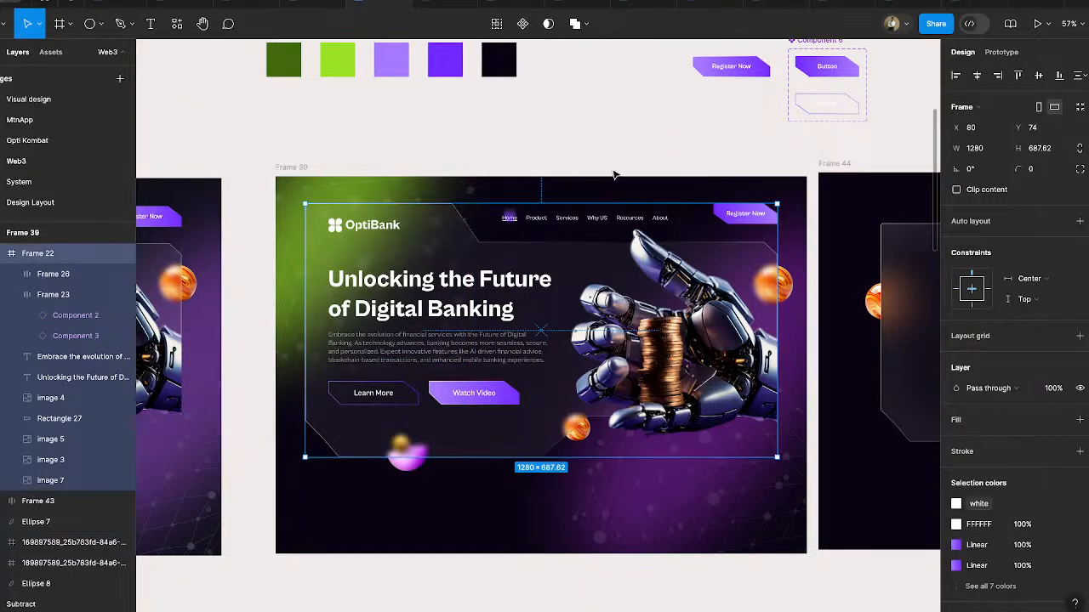
left_click(595, 141)
scroll(566, 327, "up", 5)
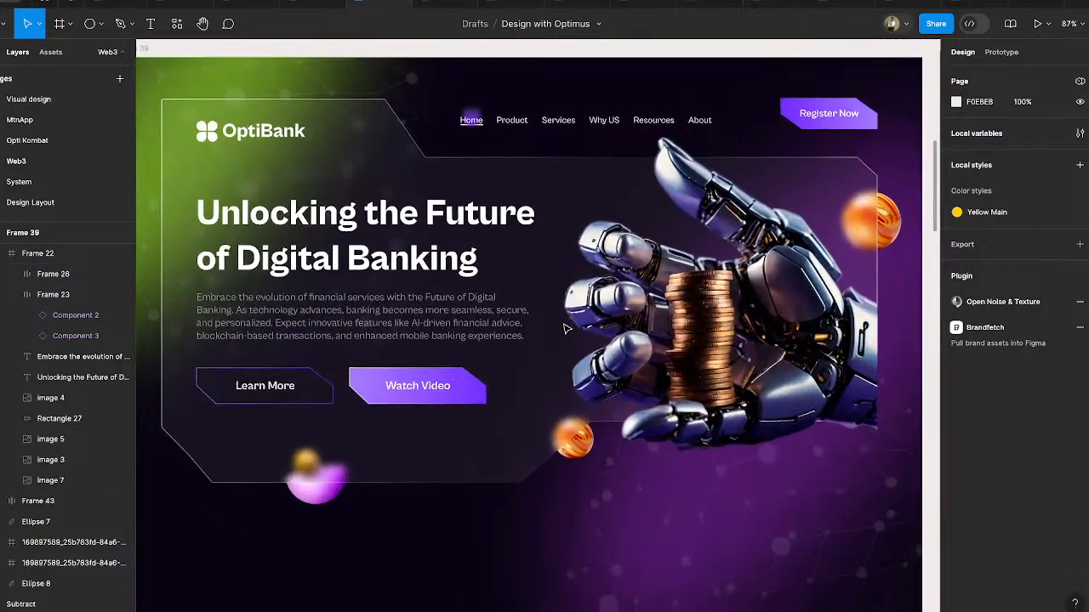
scroll(565, 329, "down", 3)
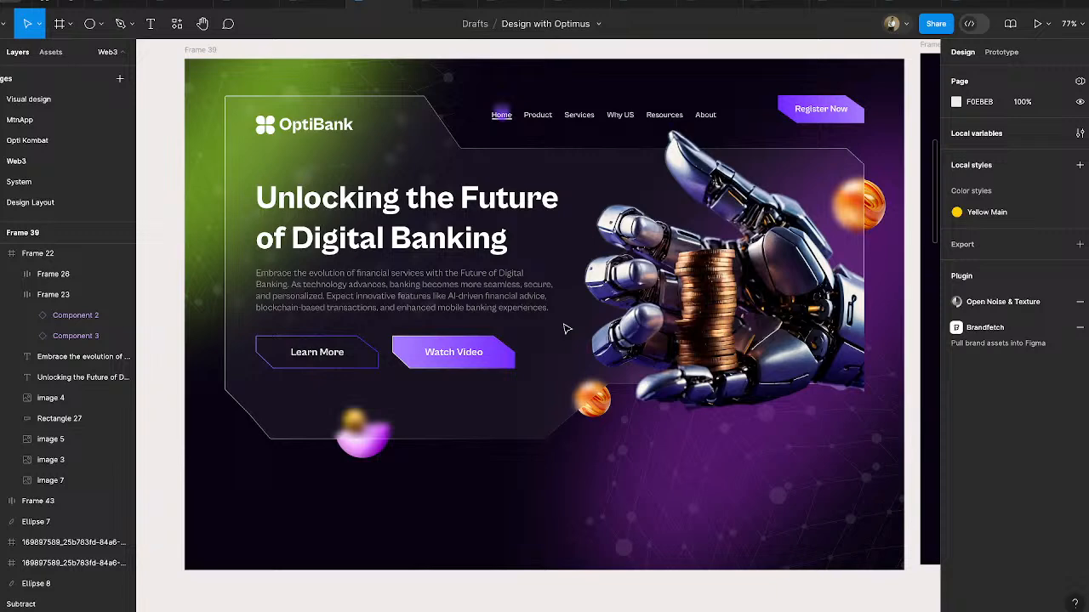
- Copy the statistics row ($200M+, 50M+, 100+) from Desktop - 2 into Frame 39, centered below the glass panel
scroll(589, 376, "down", 5)
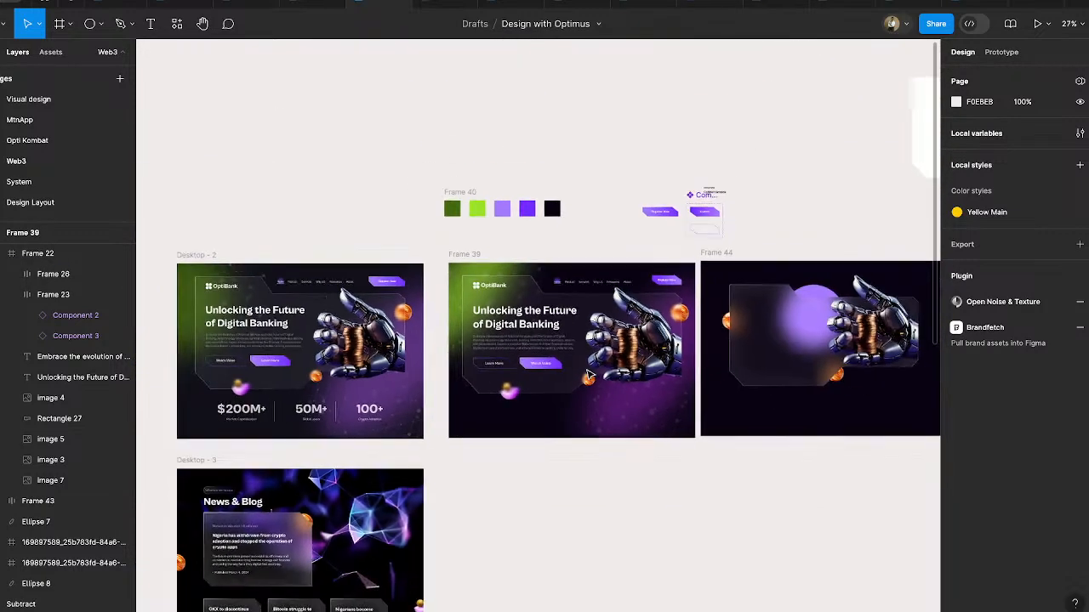
left_click(264, 415)
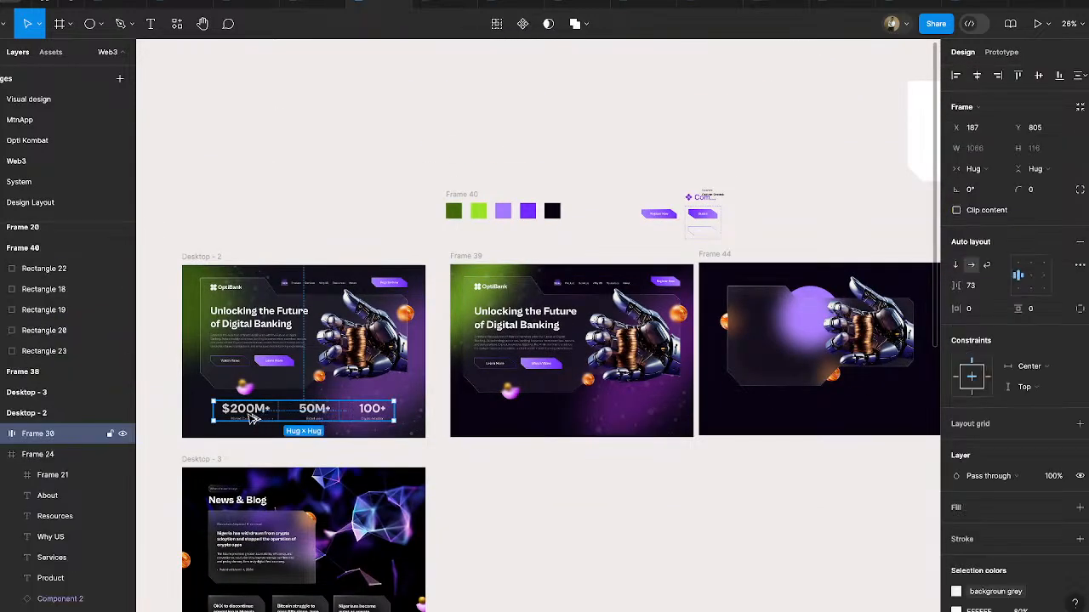
left_click_drag(264, 415, 516, 418)
scroll(587, 408, "up", 5)
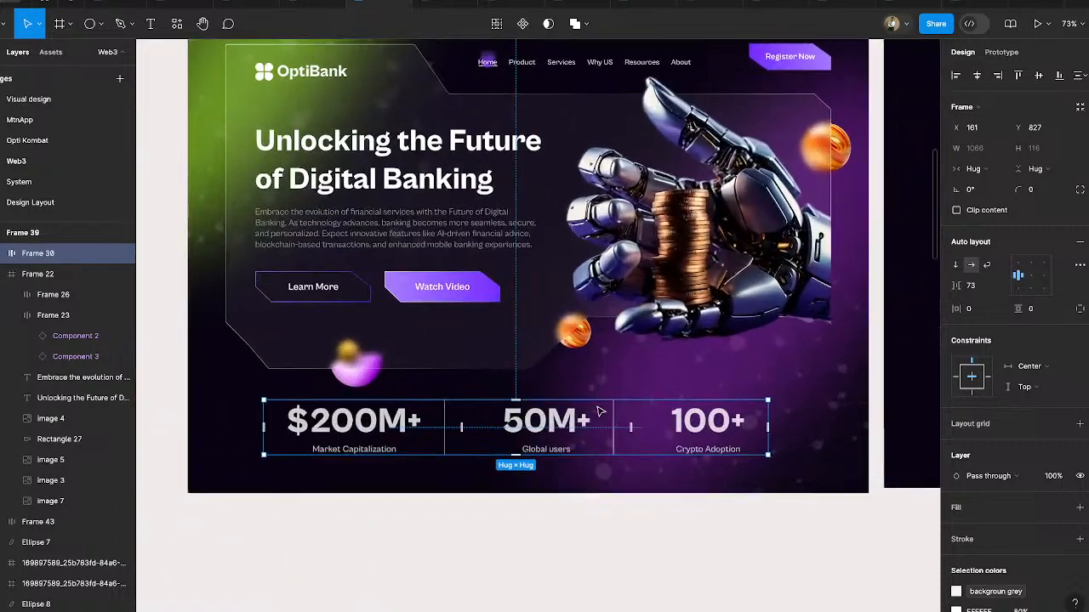
left_click(506, 544)
- Examine the Market Capitalization label's text settings and review the whole Frame 39 hero
left_click(370, 457)
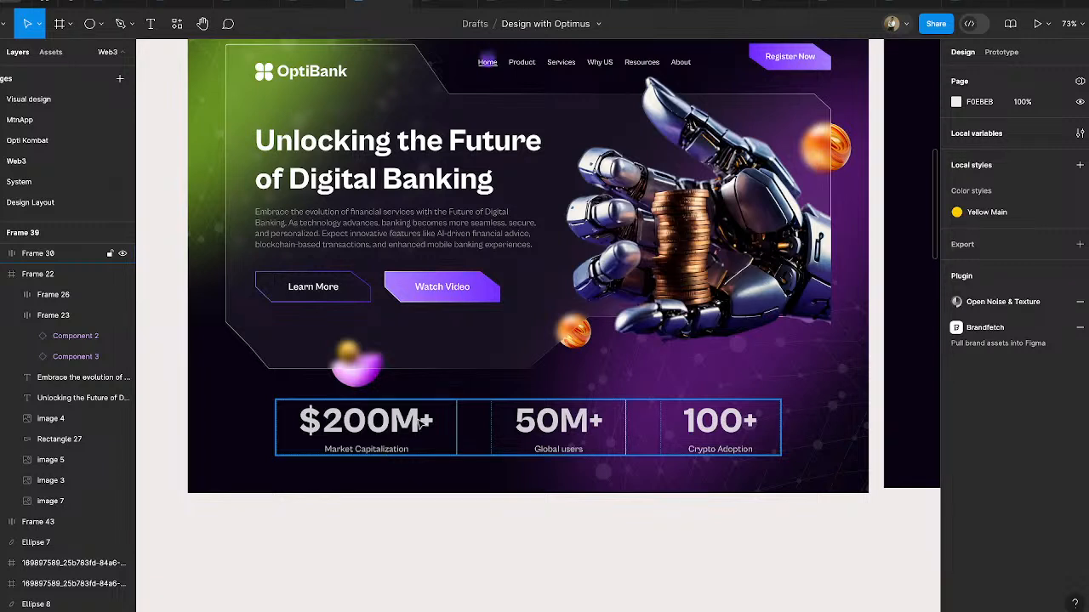
scroll(421, 425, "up", 2)
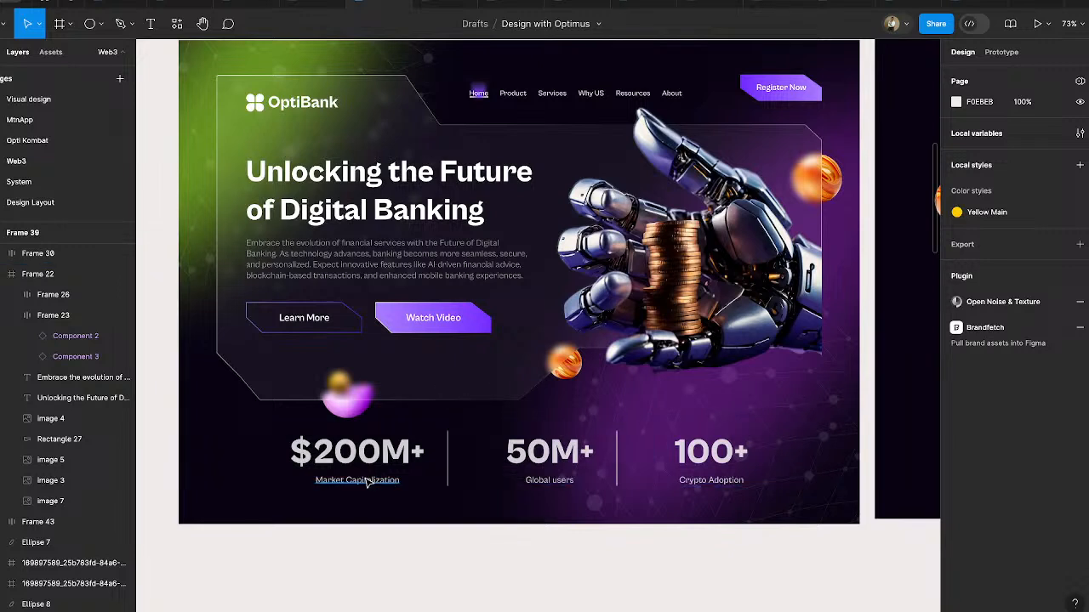
left_click(367, 483)
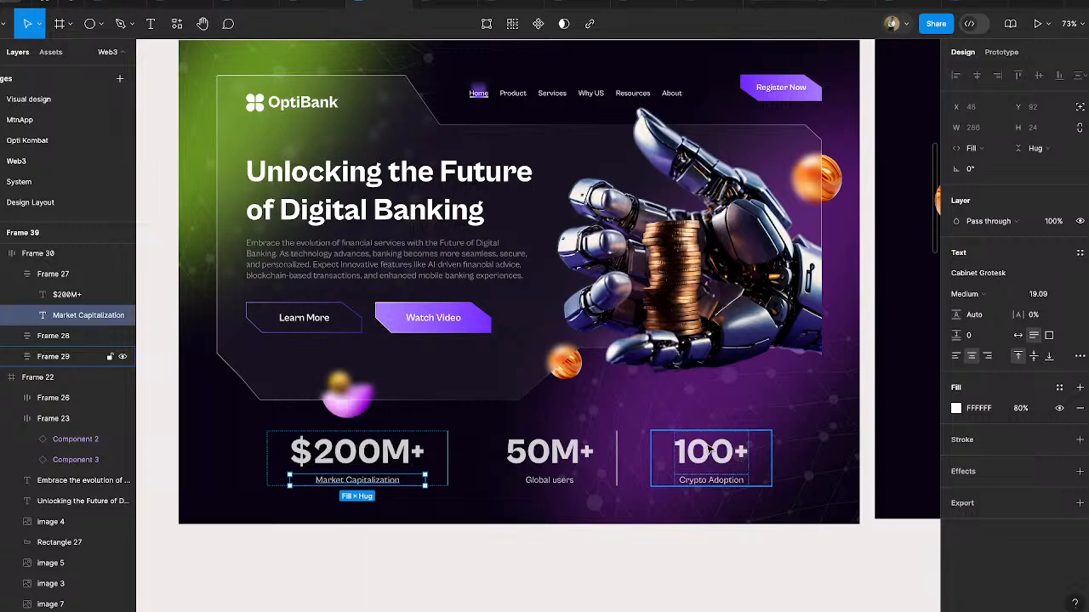
scroll(710, 450, "down", 5)
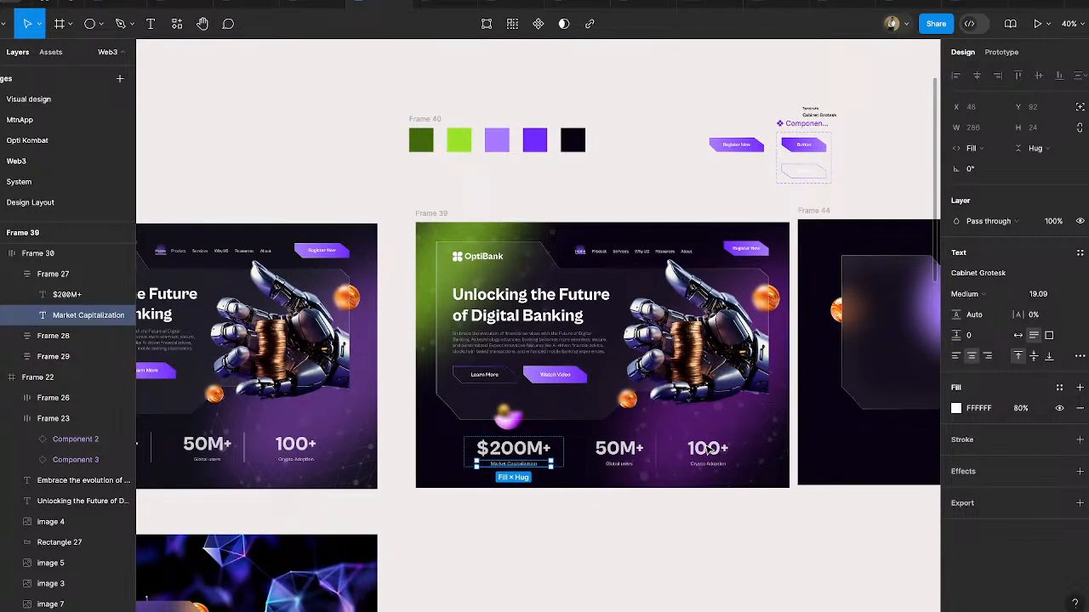
left_click(441, 218)
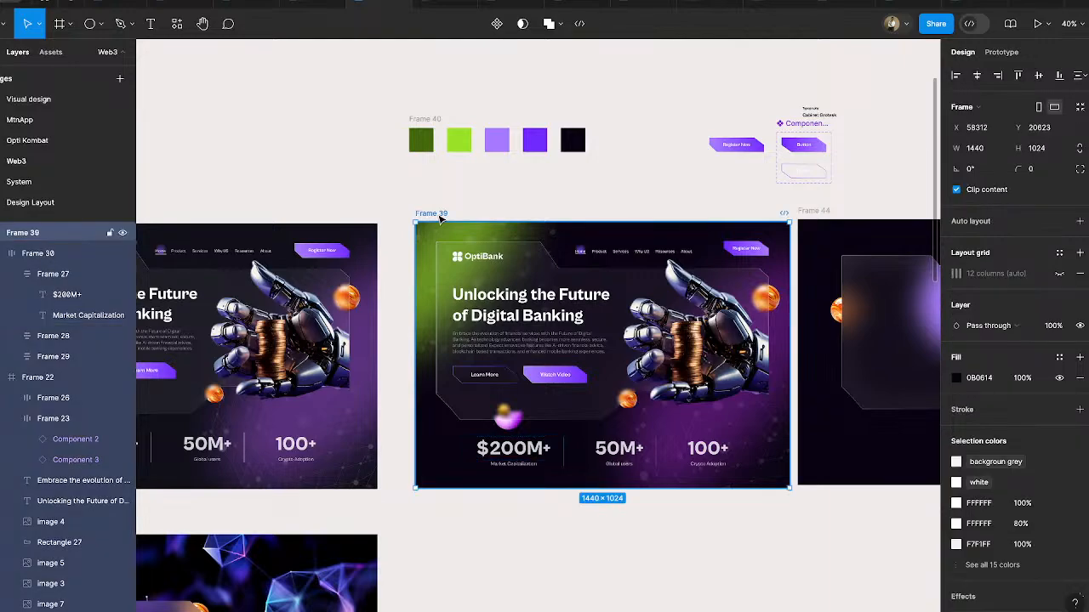
key("shift+2")
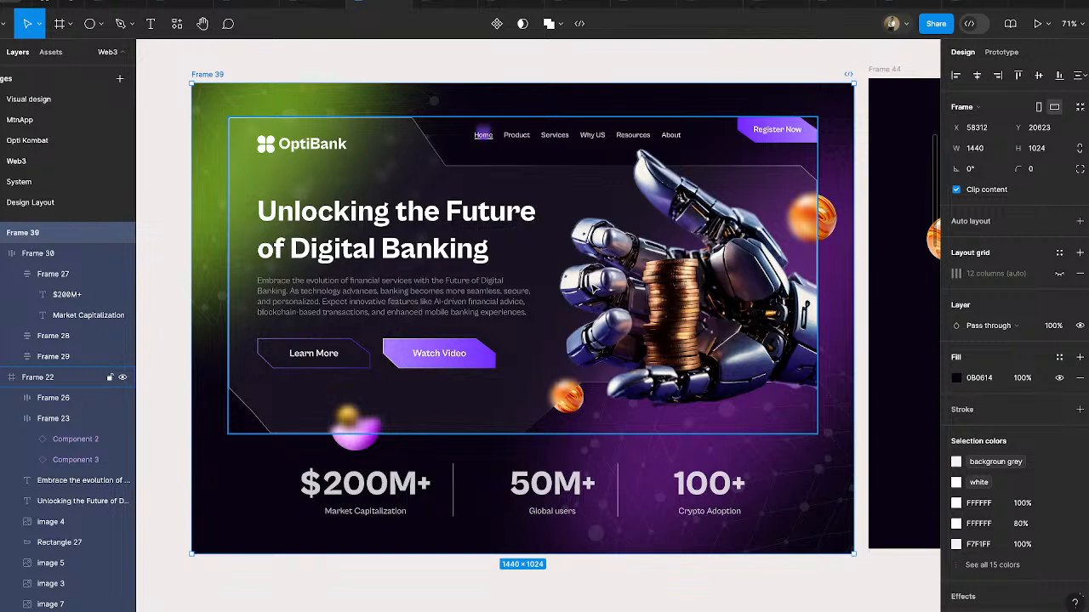
left_click(590, 584)
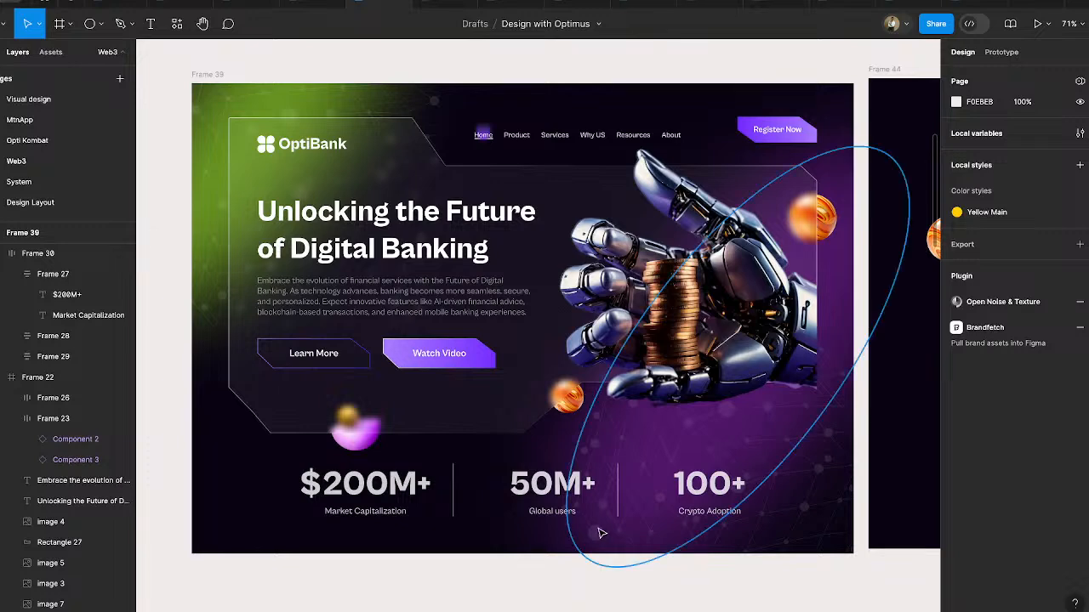
scroll(584, 523, "down", 3)
scroll(584, 523, "down", 3)
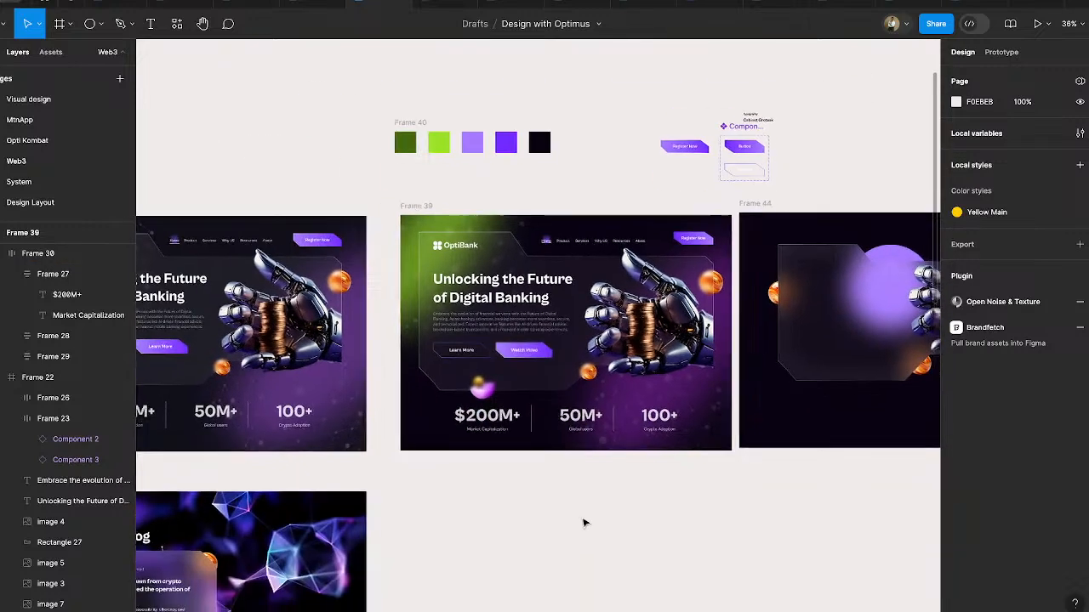
- Create a new frame with the Desktop 1440 × 1024 preset and place it directly below Frame 39, aligned with its left edge
scroll(585, 524, "down", 1)
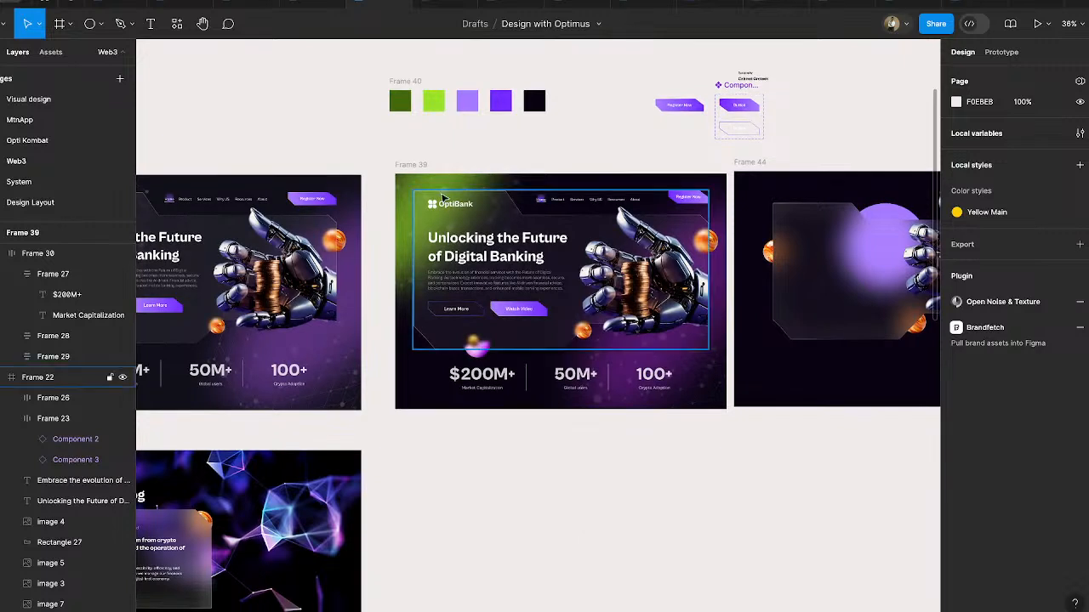
left_click(68, 24)
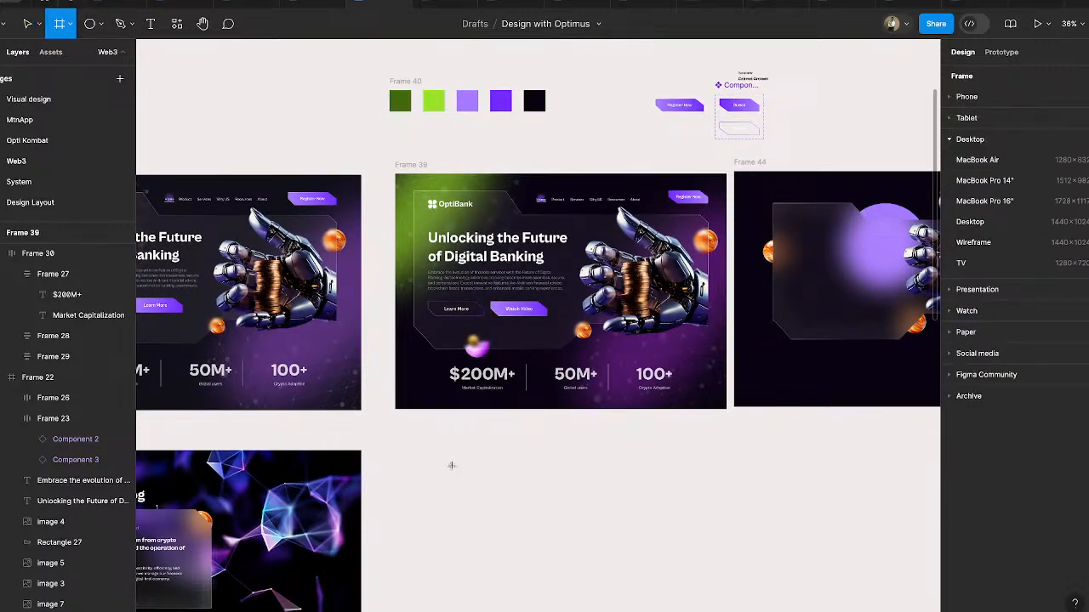
left_click(414, 435)
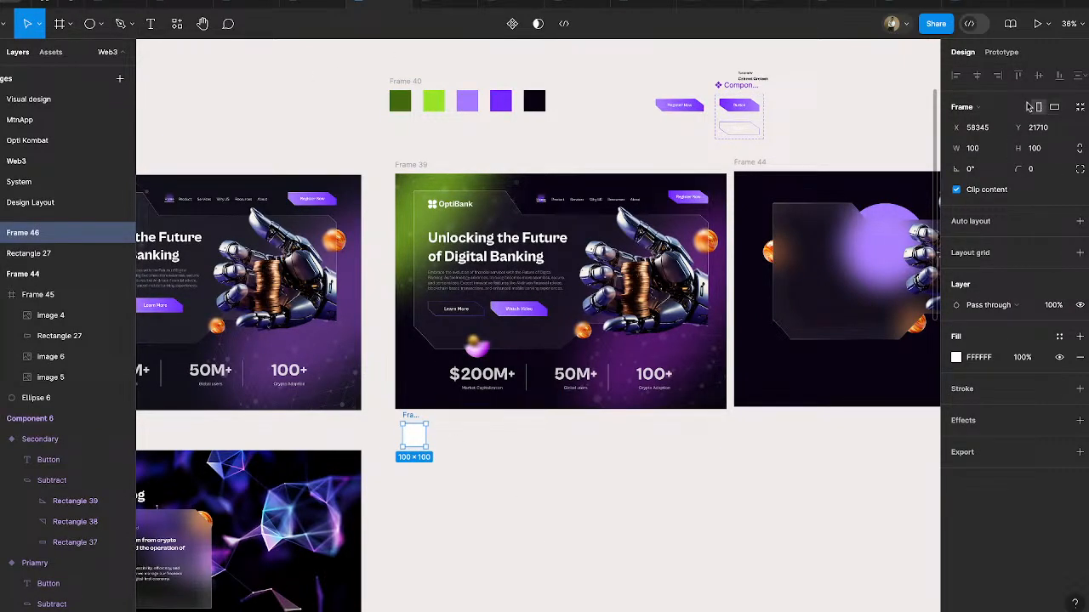
left_click(970, 107)
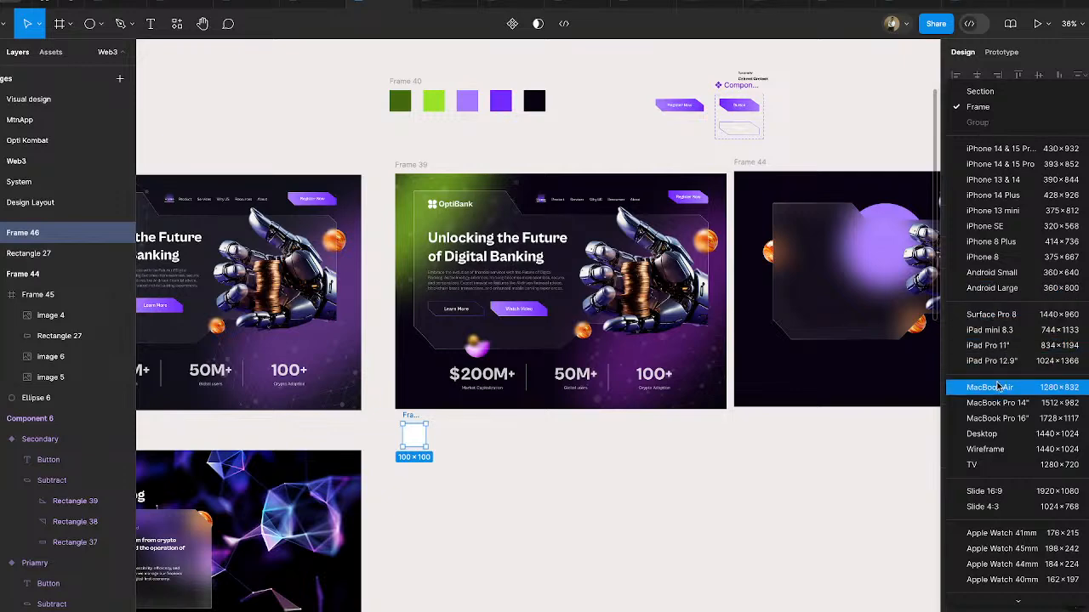
left_click(996, 435)
left_click_drag(652, 515, 651, 512)
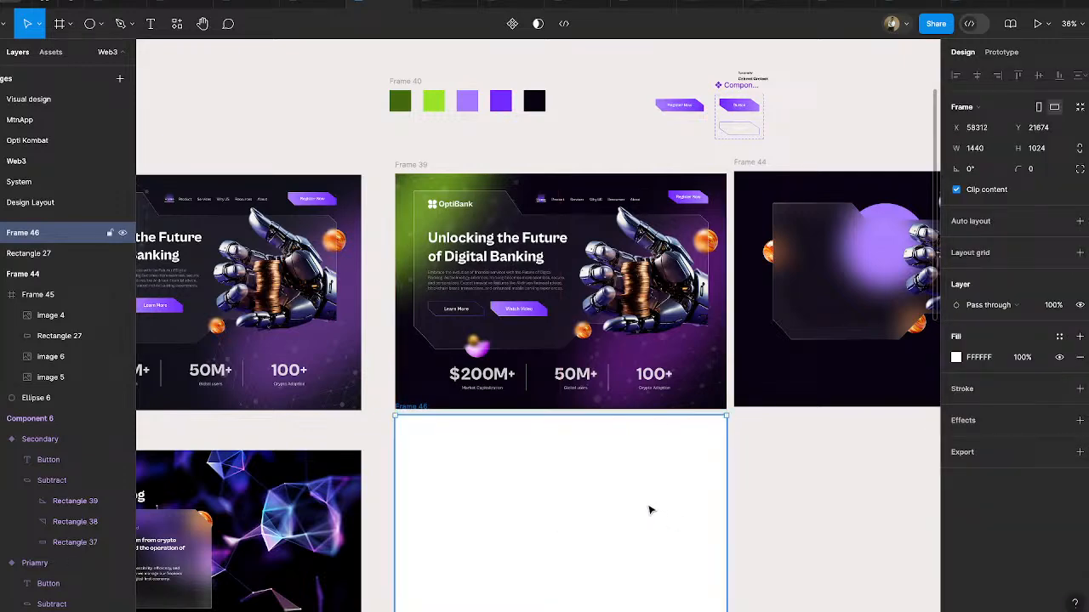
- Fill the new frame with 0B0614 sampled from Frame 39's dark background and move it up slightly to close the gap
scroll(650, 510, "down", 2)
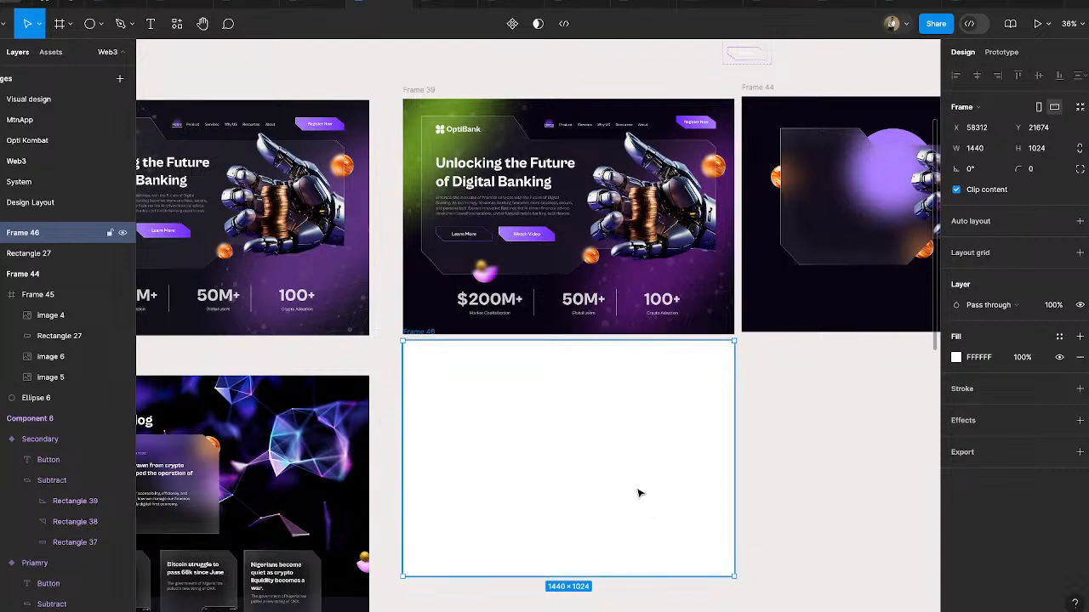
left_click(963, 360)
left_click(804, 469)
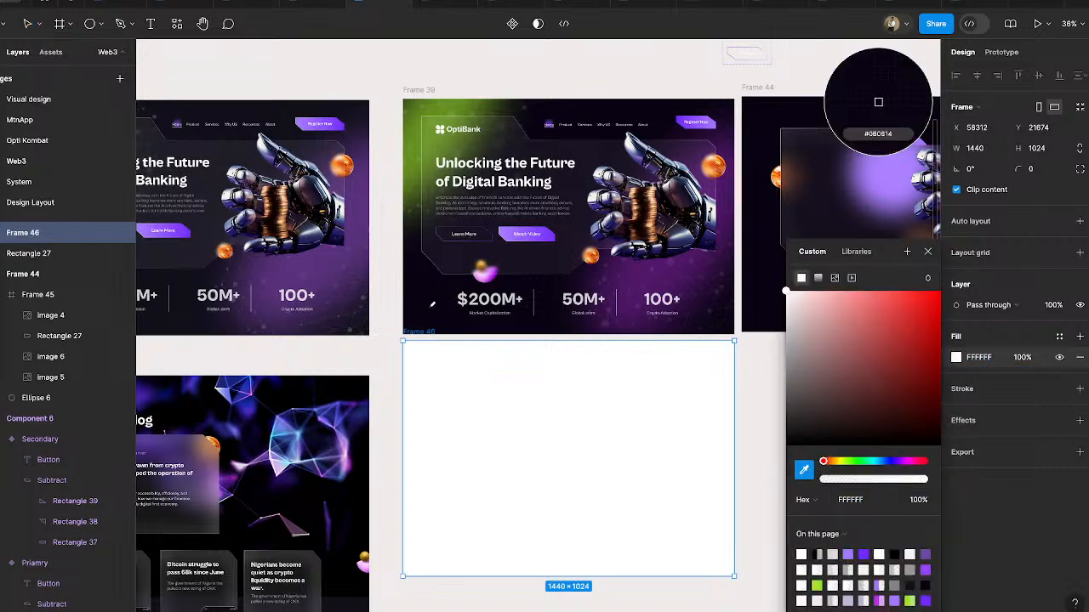
left_click(878, 103)
left_click(757, 455)
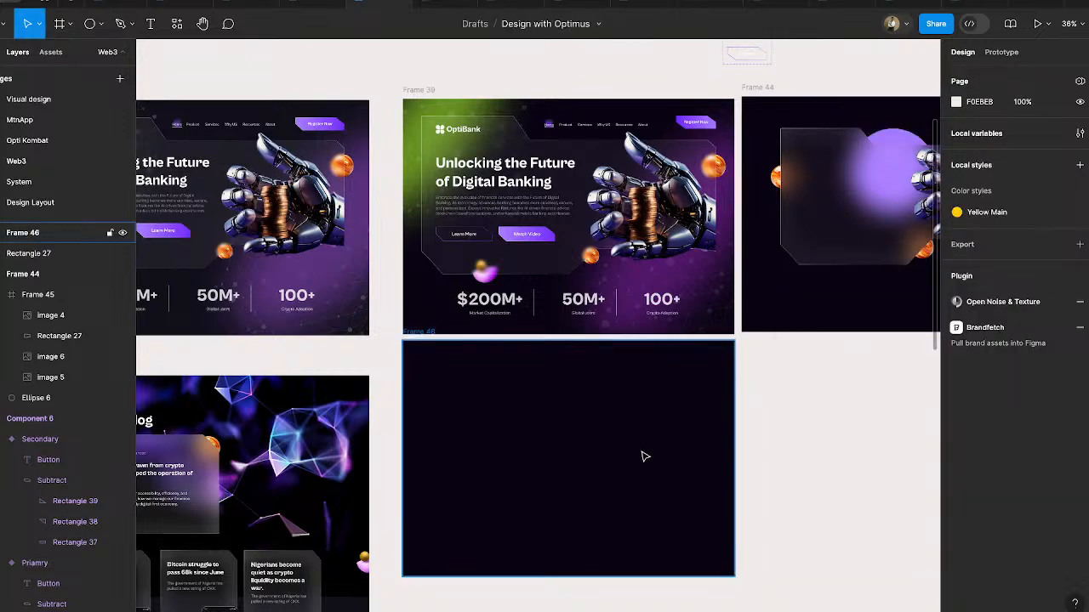
left_click_drag(644, 456, 644, 453)
- Set the fill opacity of Frame 39's green glow, Ellipse 8, to 40%
left_click(308, 452)
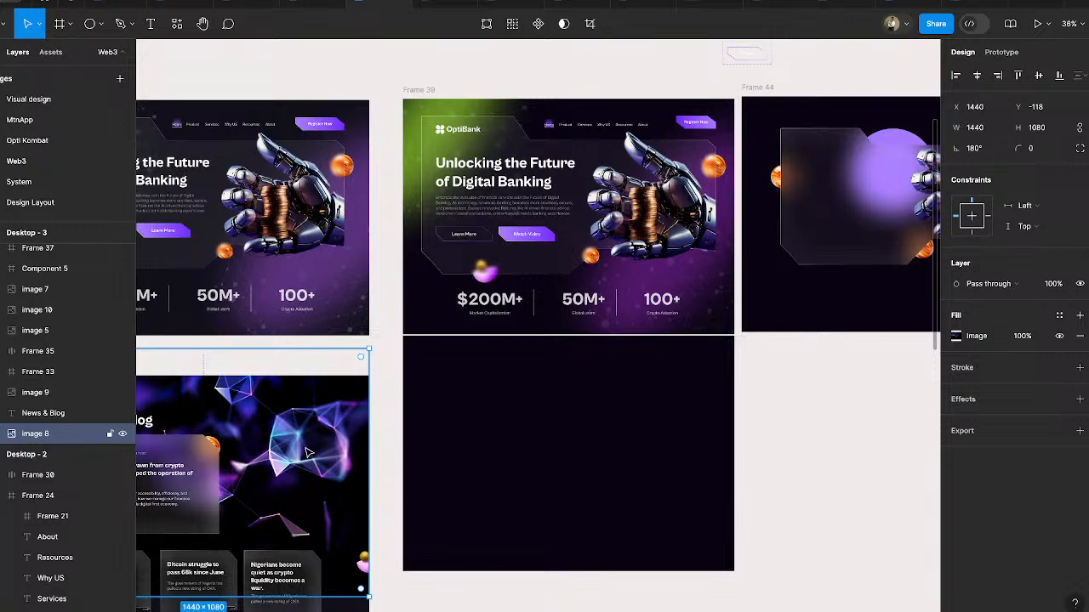
left_click(422, 118)
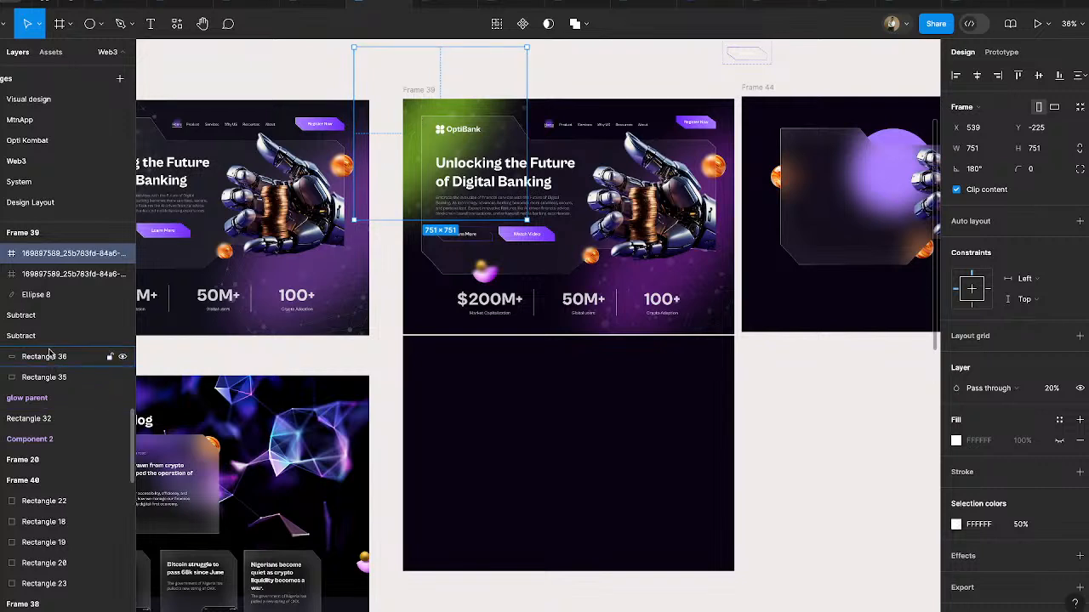
left_click(38, 295)
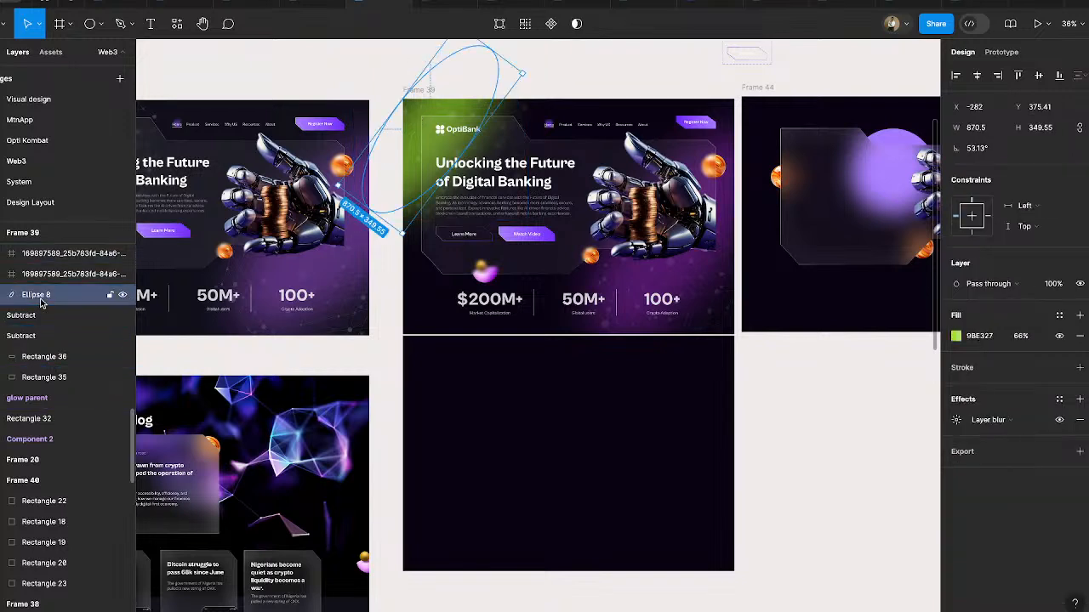
left_click(1020, 337)
type("40")
key("Return")
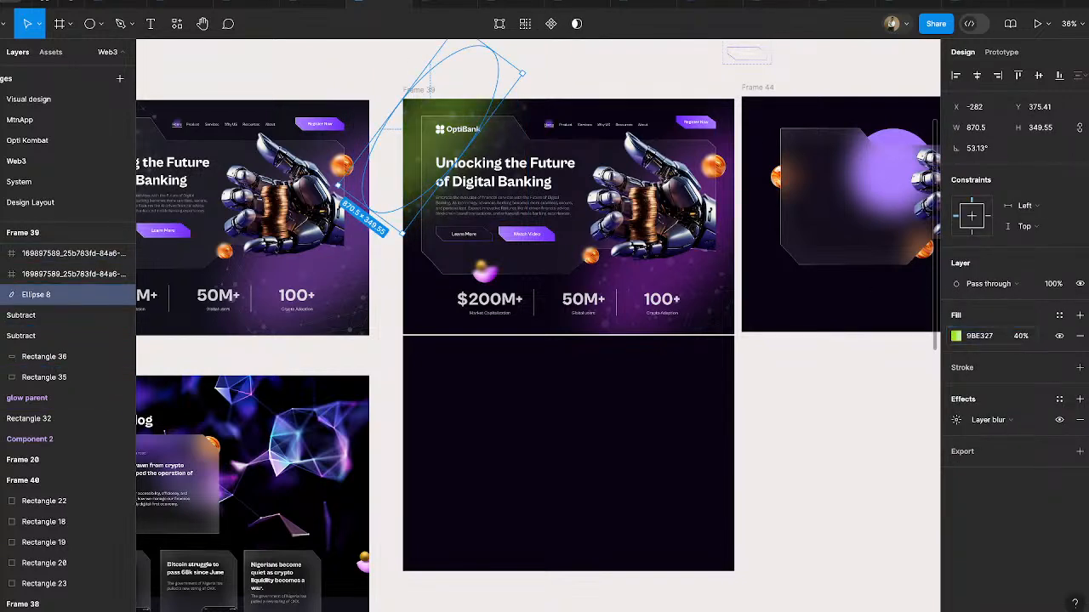
left_click(832, 553)
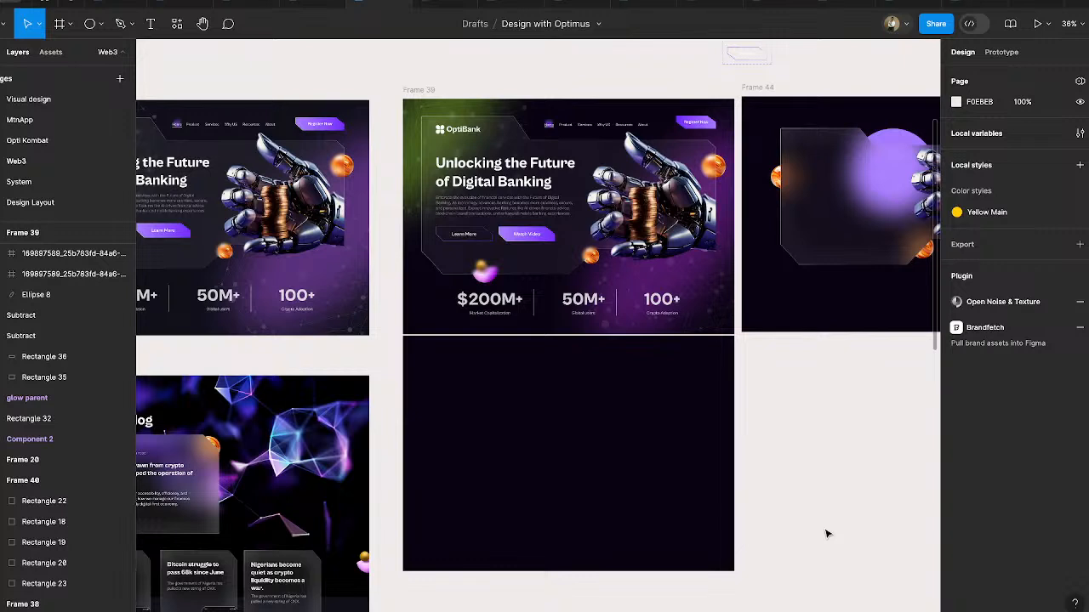
- Copy the network background image from Desktop - 3 into Frame 46 and align it to the frame's right and top edges
left_click(289, 449)
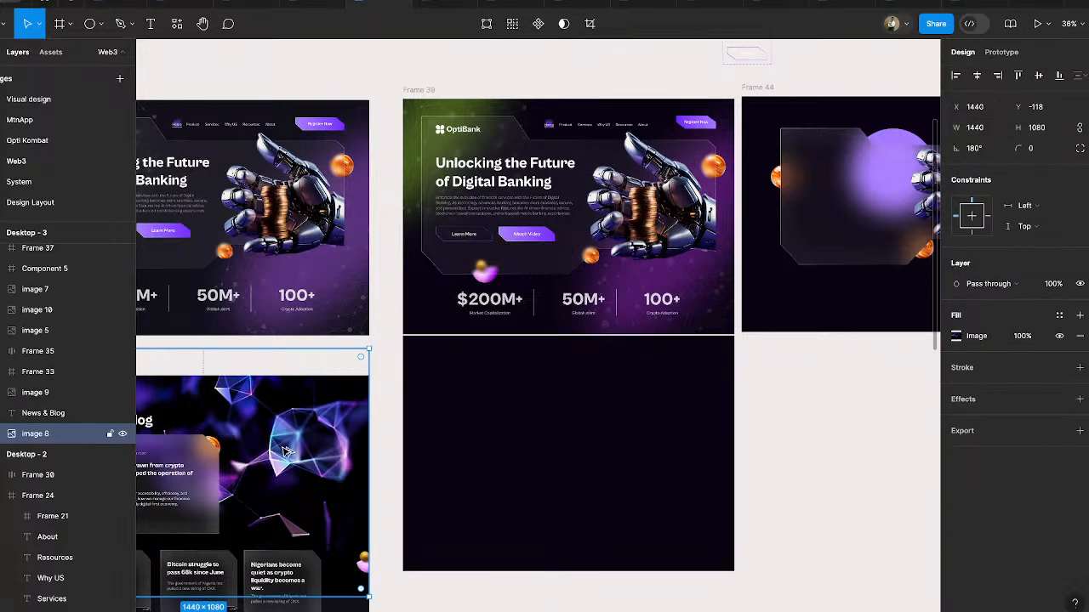
left_click_drag(512, 419, 689, 424)
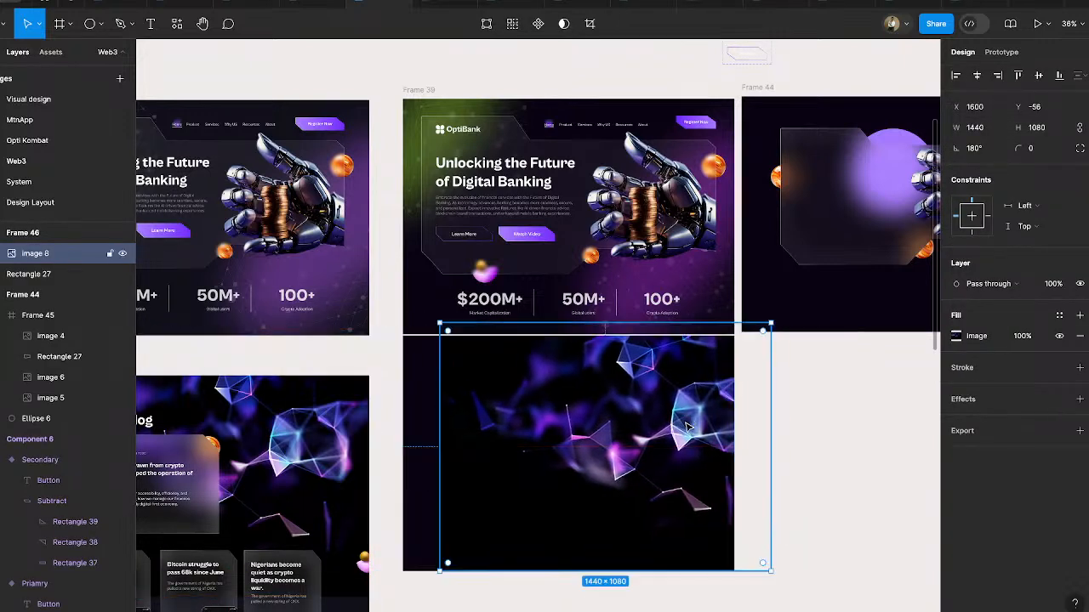
left_click(998, 76)
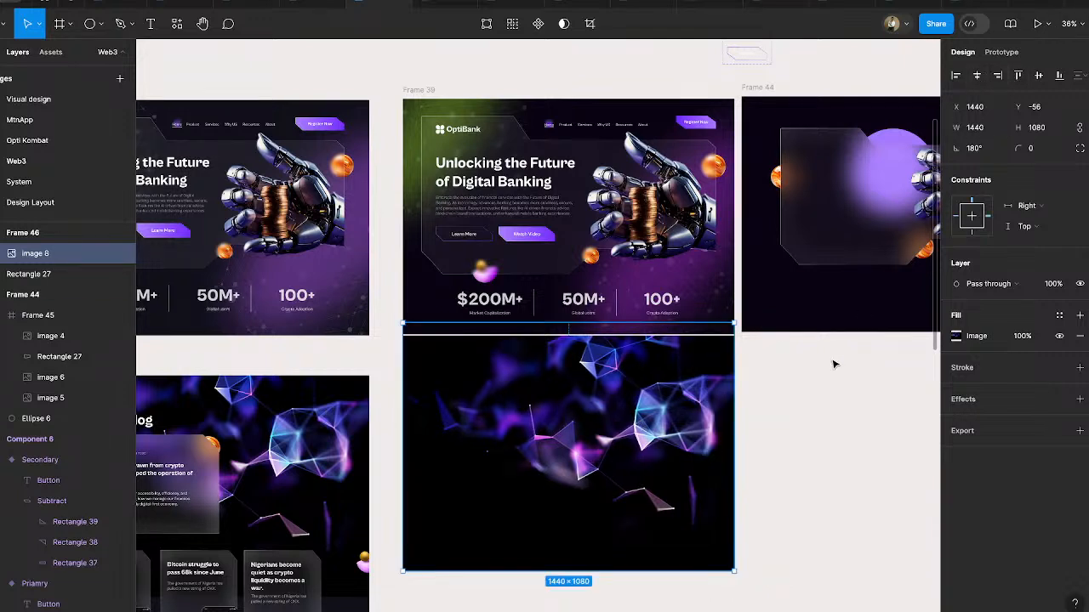
left_click(1019, 76)
left_click(778, 420)
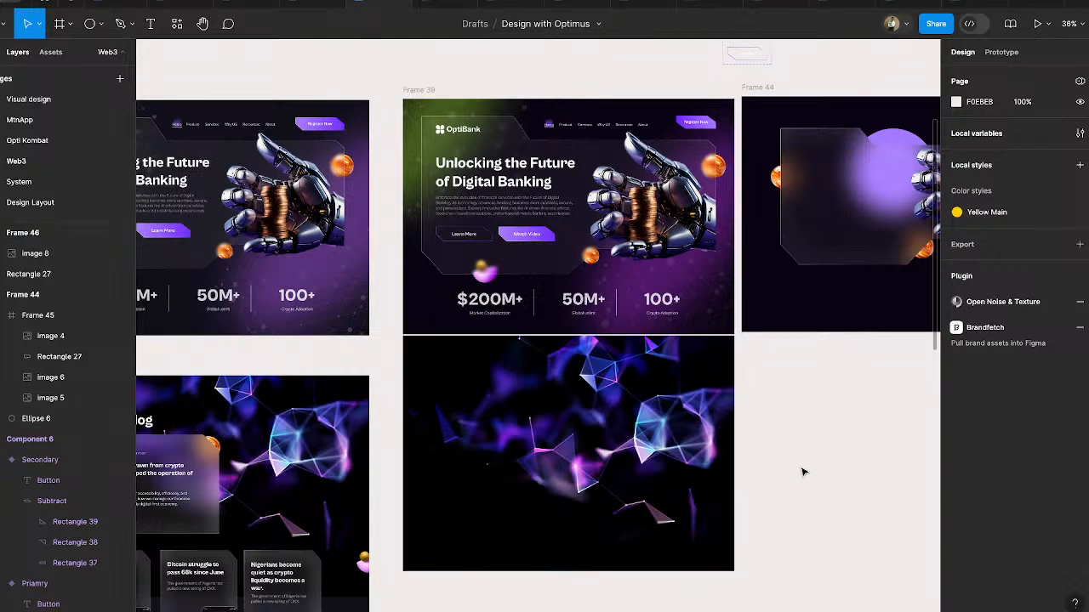
scroll(689, 473, "up", 3)
scroll(689, 472, "down", 2)
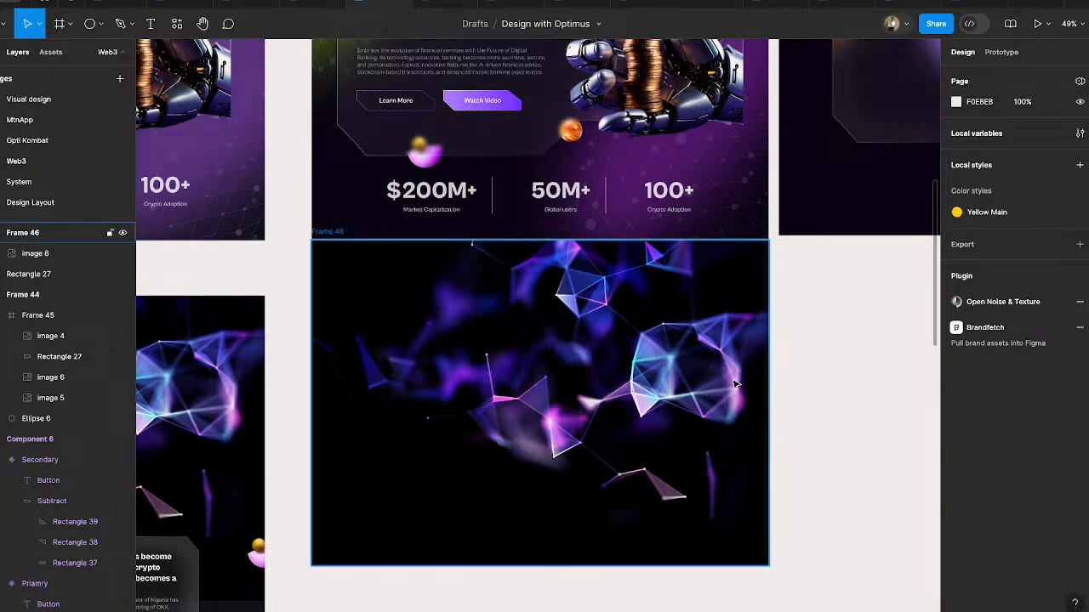
scroll(736, 385, "down", 3)
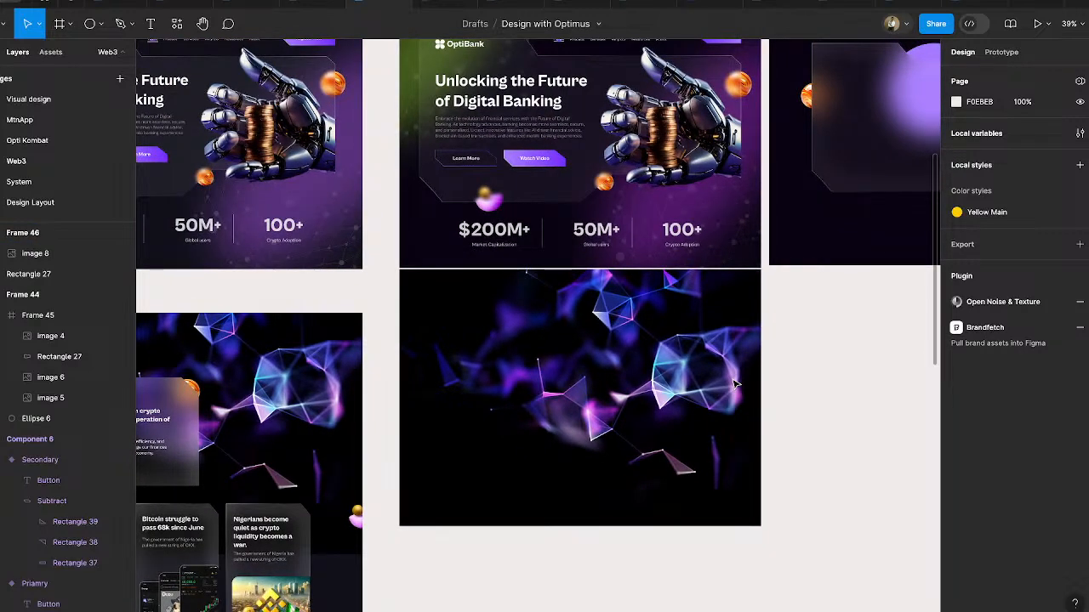
- Copy the "What the world says" tag and News & Blog heading from Desktop - 3 into Frame 46, at X 100 near its upper edge
scroll(736, 384, "down", 2)
scroll(736, 384, "left", 2)
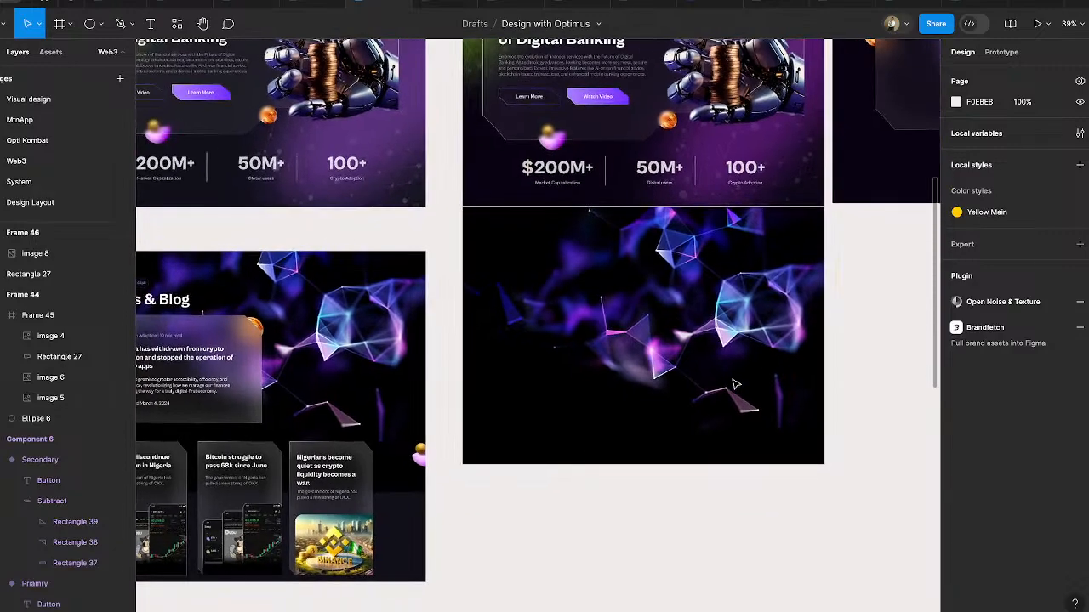
scroll(736, 385, "left", 4)
scroll(736, 384, "down", 1)
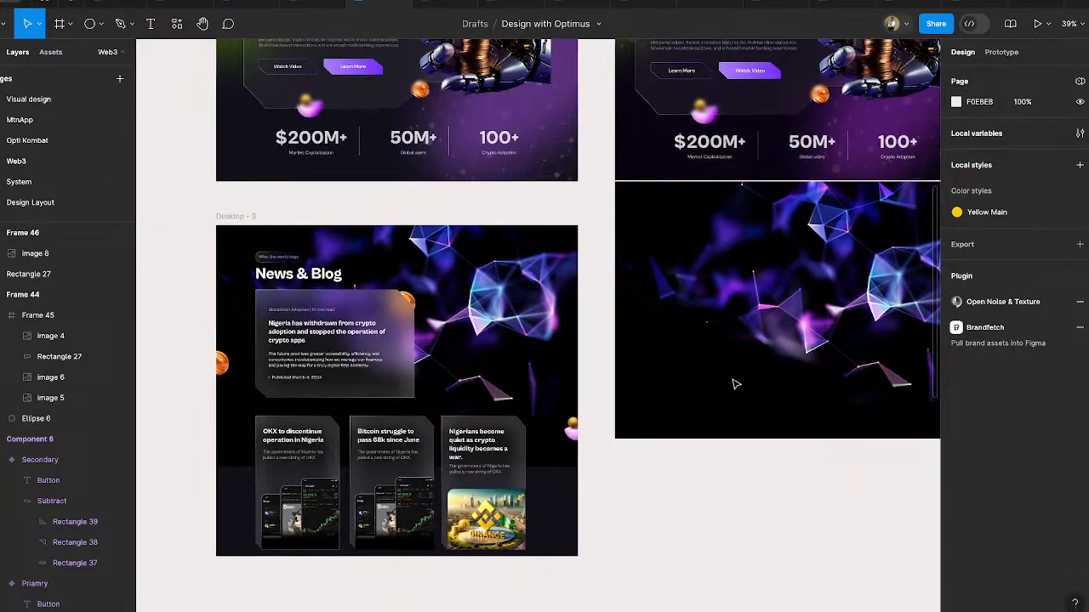
scroll(736, 384, "right", 2)
scroll(735, 384, "up", 1)
left_click(180, 295)
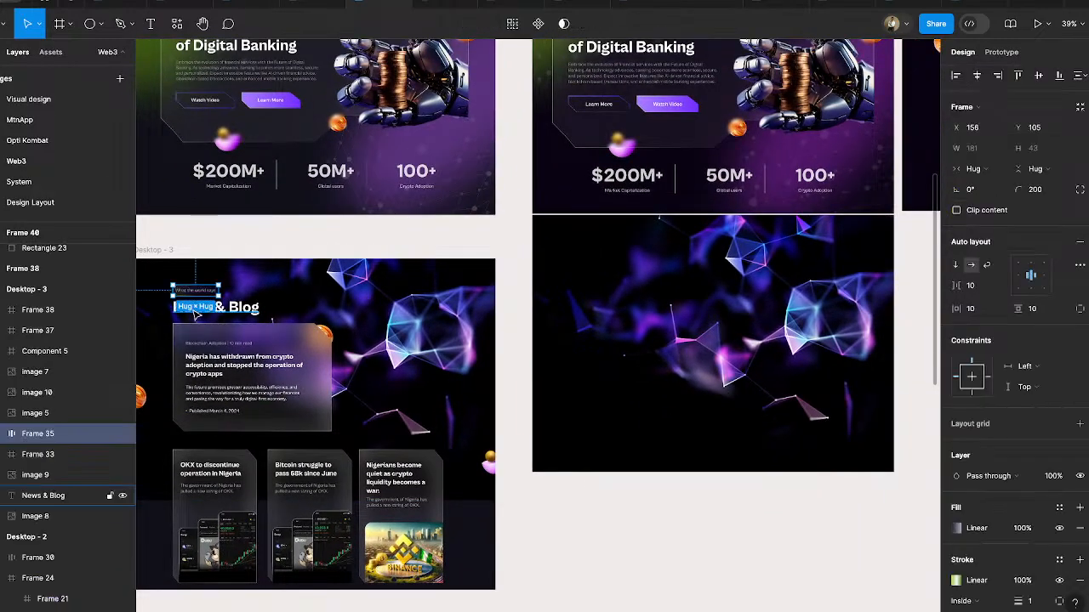
left_click(196, 313, "shift")
left_click_drag(242, 311, 625, 268)
scroll(722, 277, "up", 5)
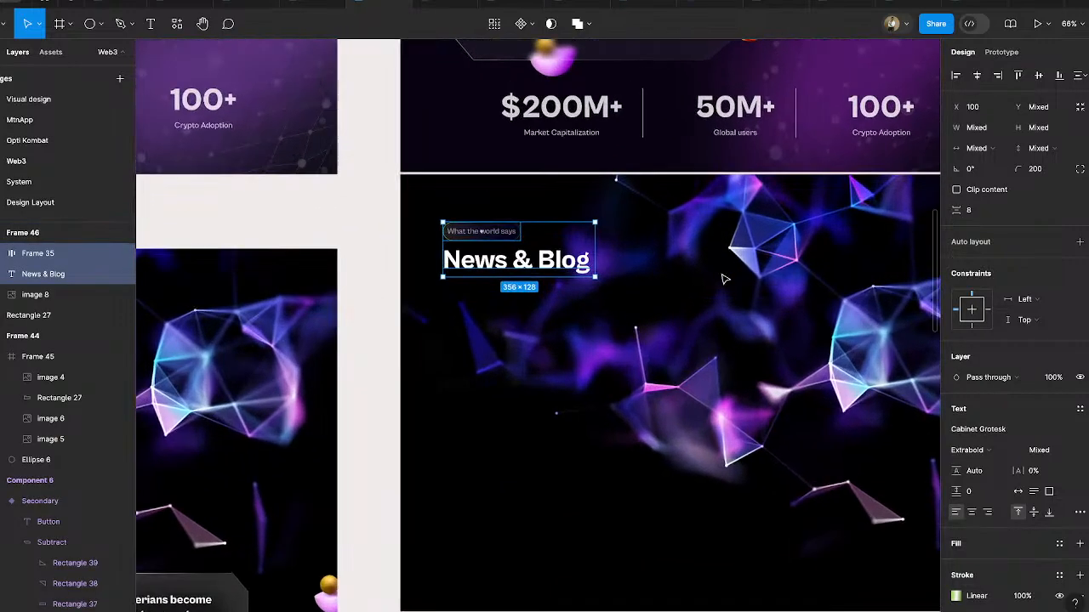
- Inspect the position and style properties of the copied tag and the News & Blog heading in Frame 46
scroll(763, 353, "right", 3)
left_click(763, 353)
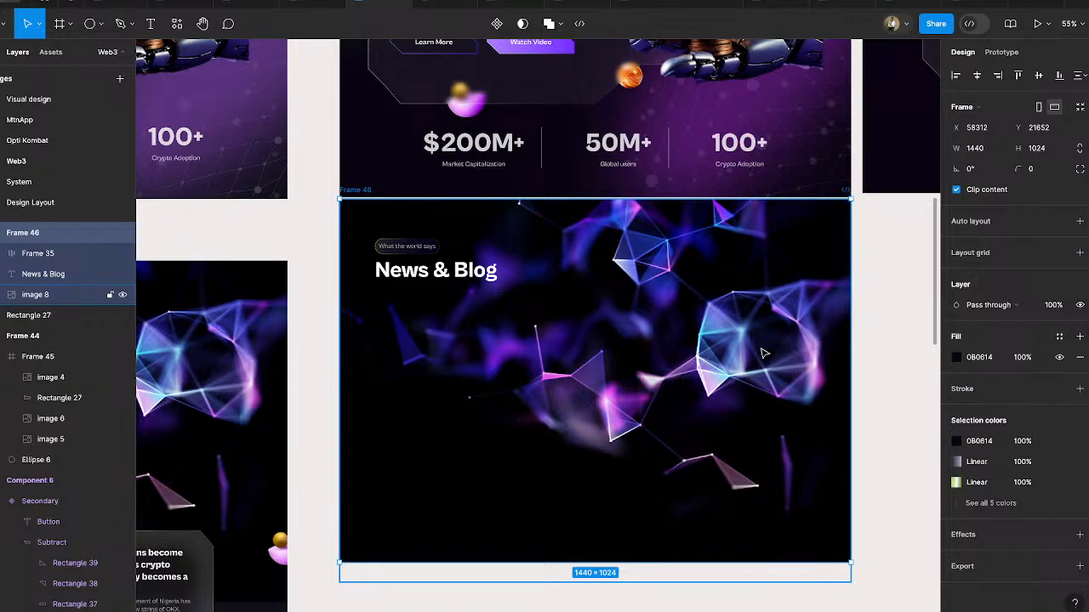
left_click(421, 248)
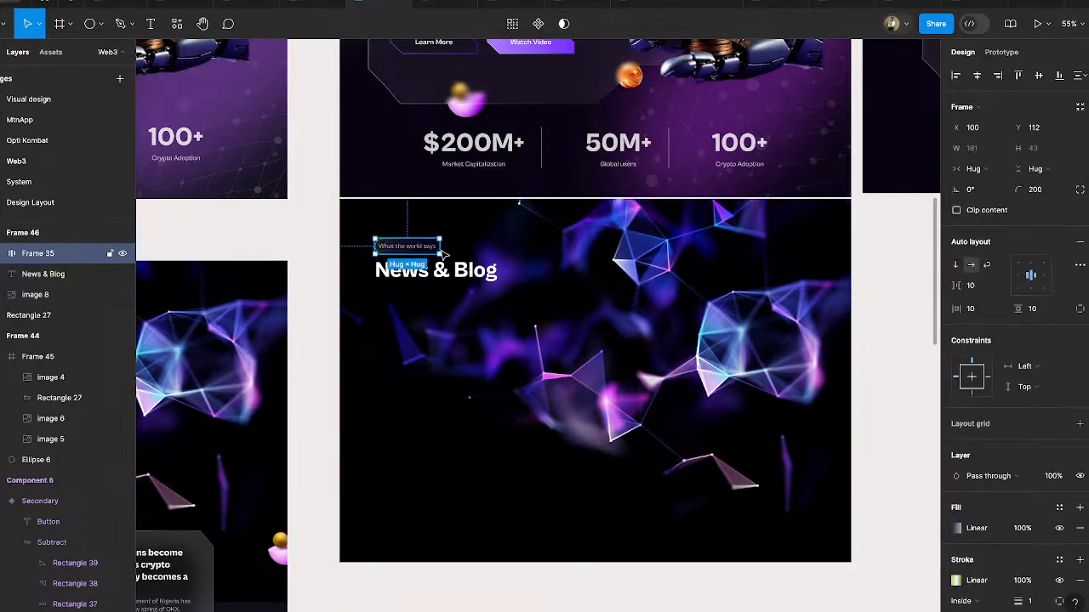
scroll(438, 246, "up", 2)
scroll(440, 246, "up", 10)
left_click(409, 341)
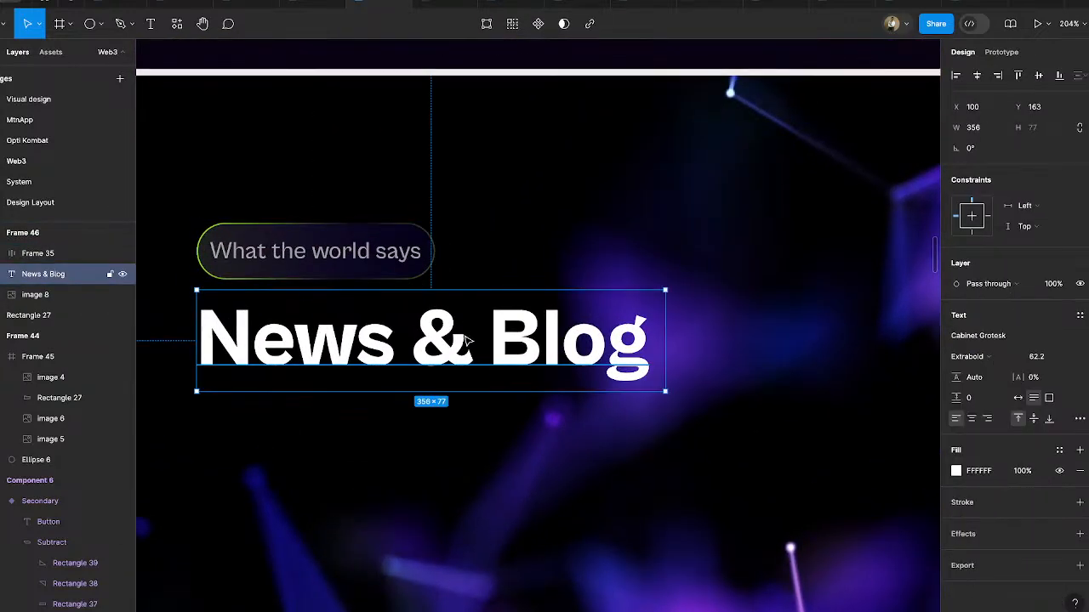
left_click(285, 252)
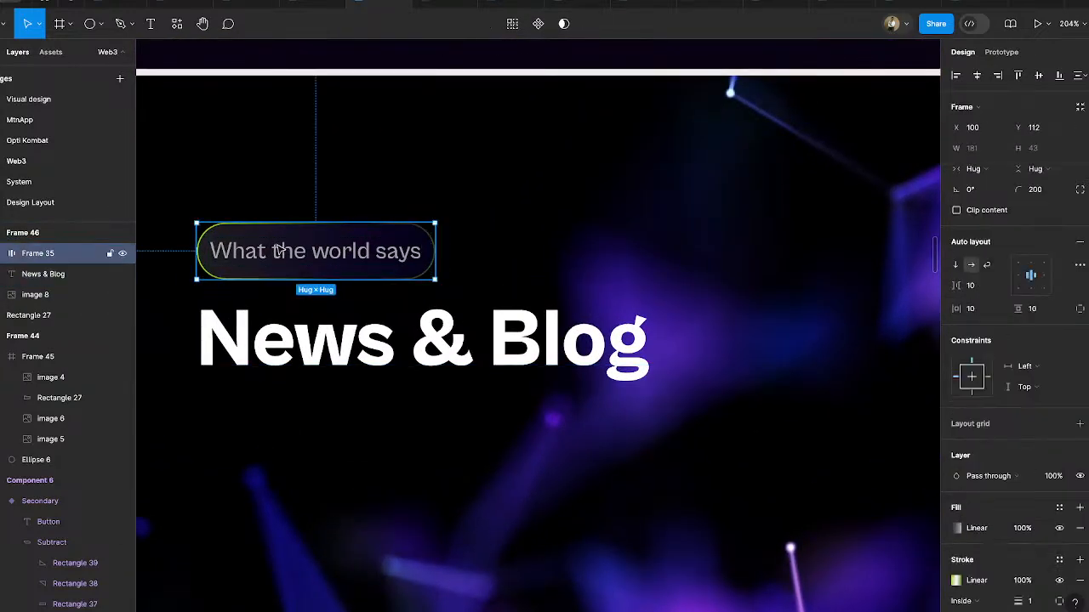
left_click(276, 344)
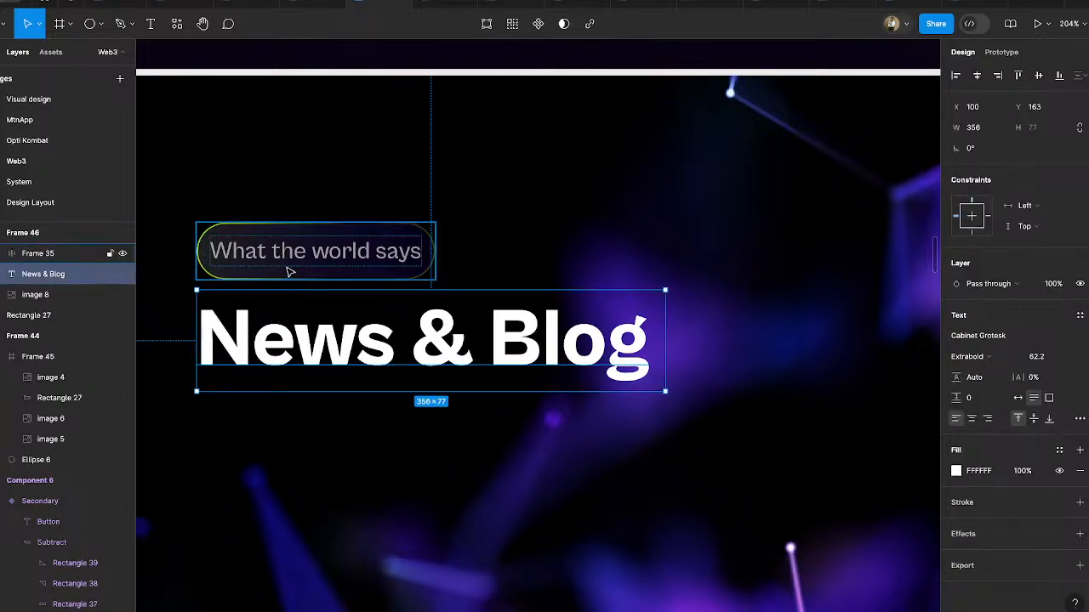
- Set the 100% stop of the "What the world says" tag's linear gradient stroke to 9BE327
left_click(311, 247)
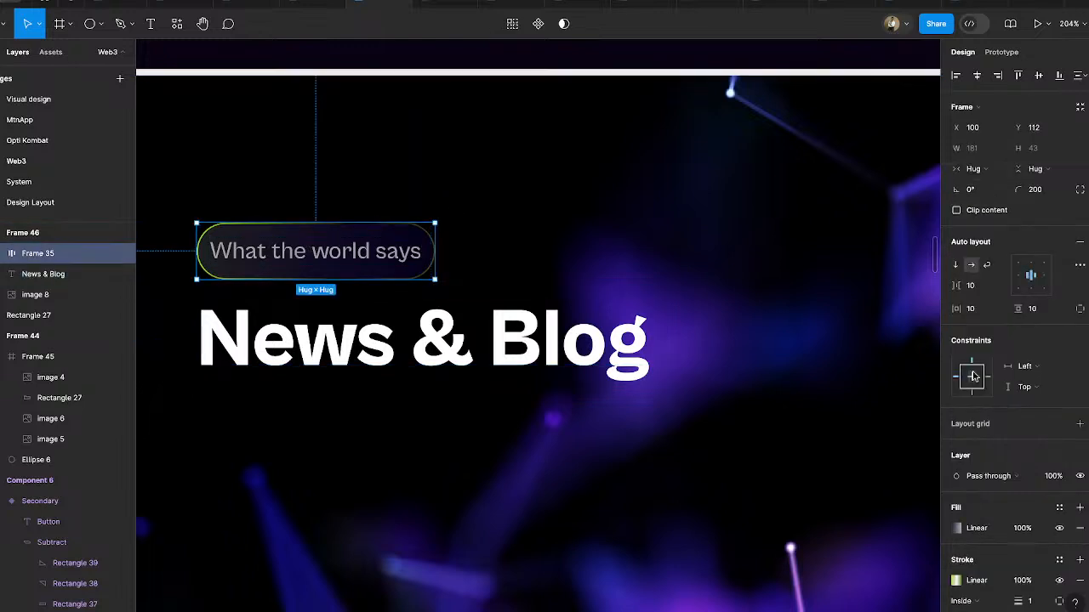
left_click(956, 580)
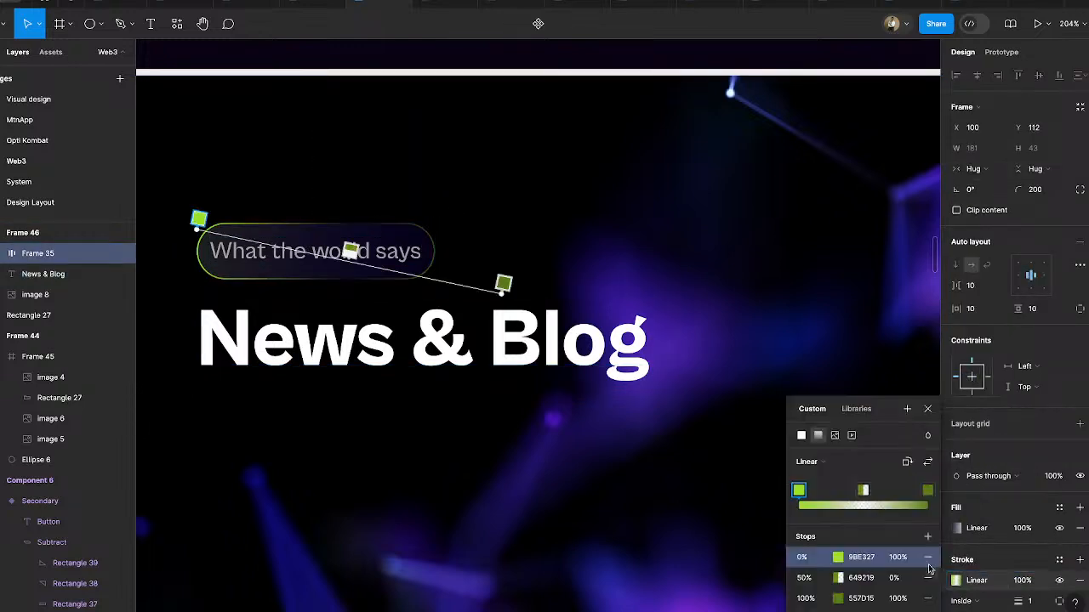
left_click(927, 491)
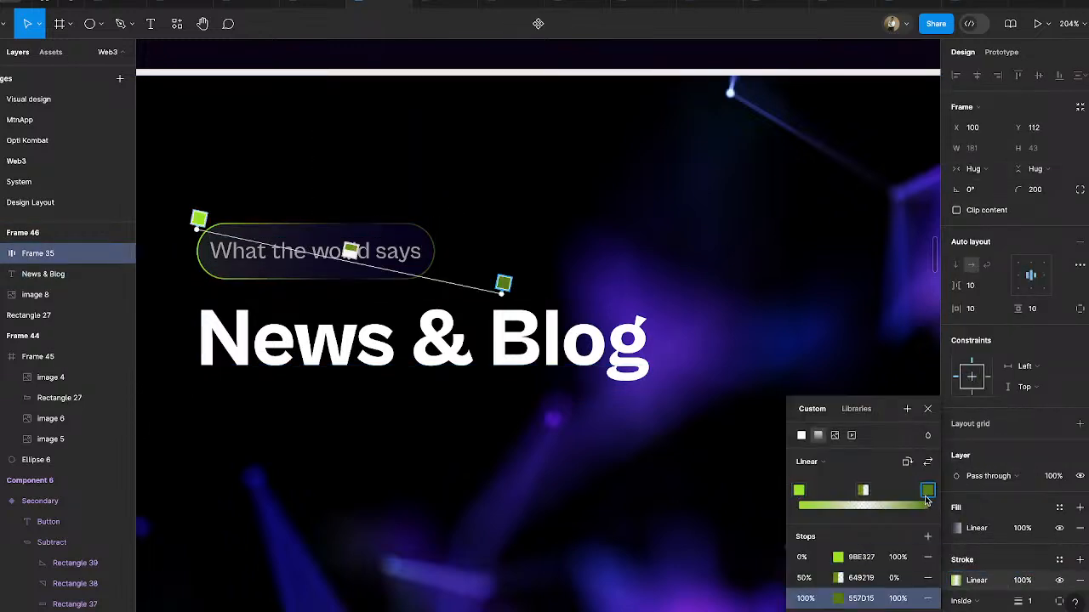
left_click(839, 599)
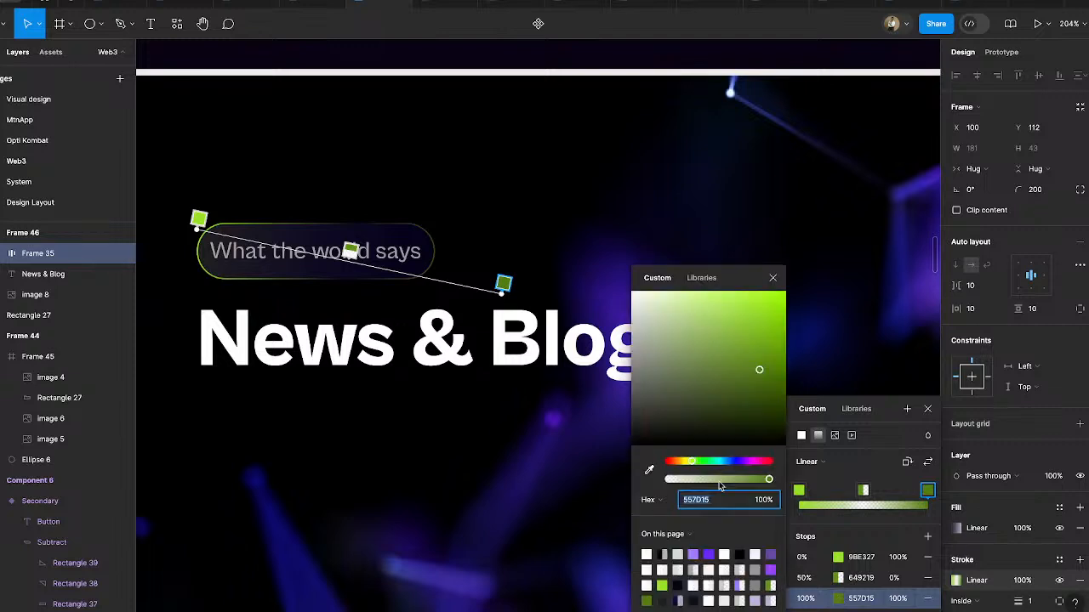
left_click(661, 585)
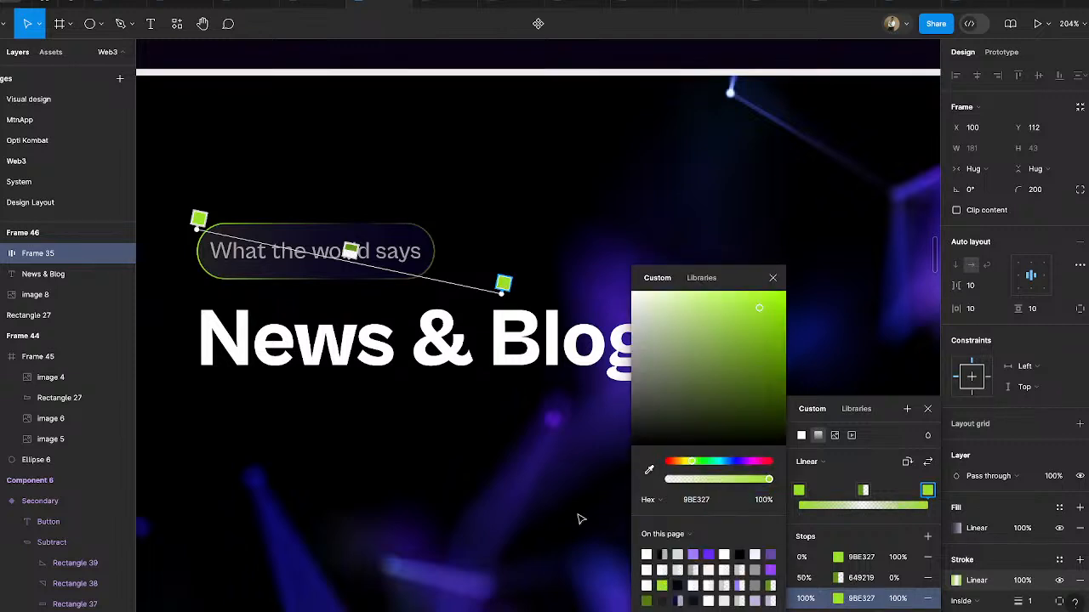
left_click(799, 491)
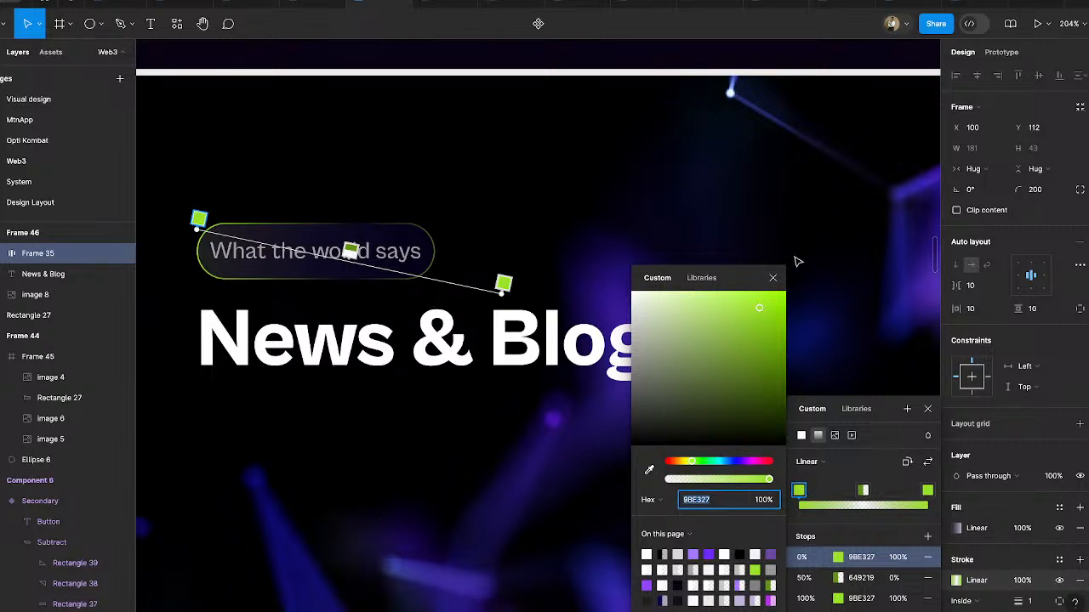
left_click(772, 277)
key("Escape")
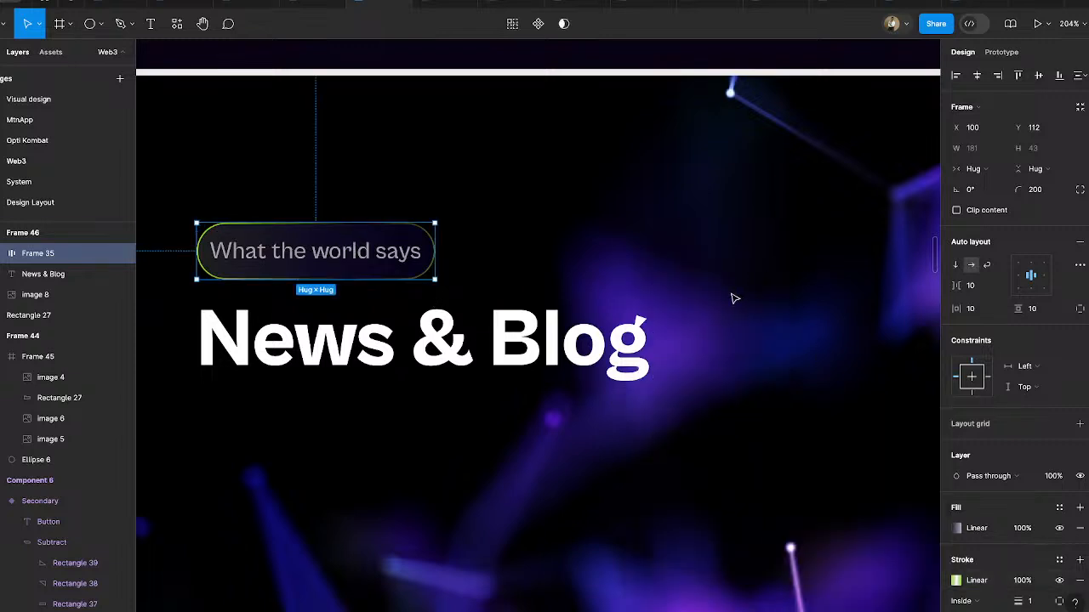
- Check the text style and fill of the tag label and News & Blog heading, and compare the section with Desktop - 3
left_click(396, 256, "super")
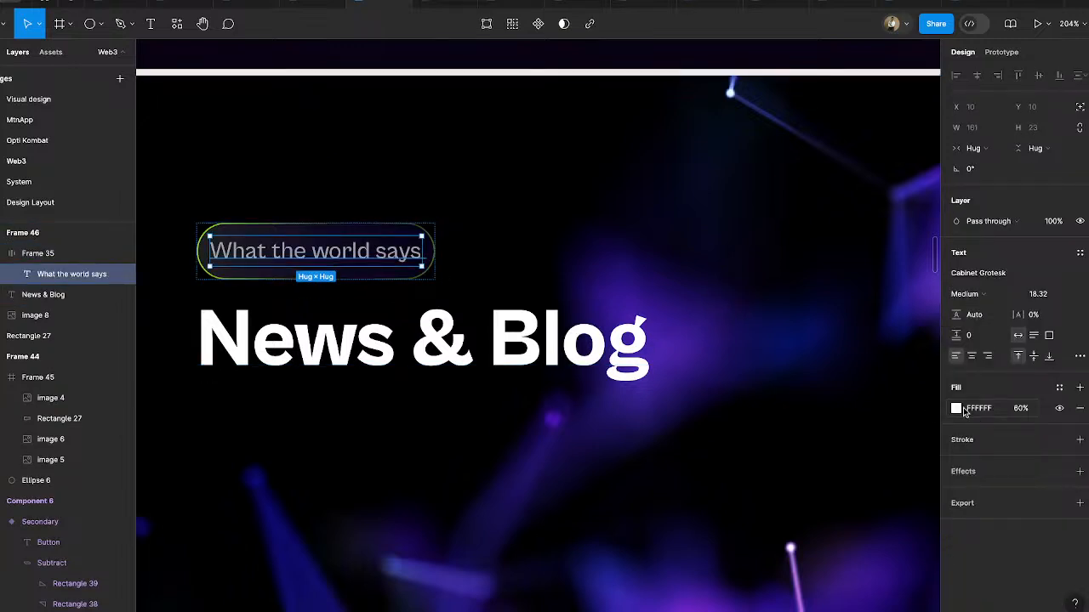
left_click(378, 336)
left_click(382, 256)
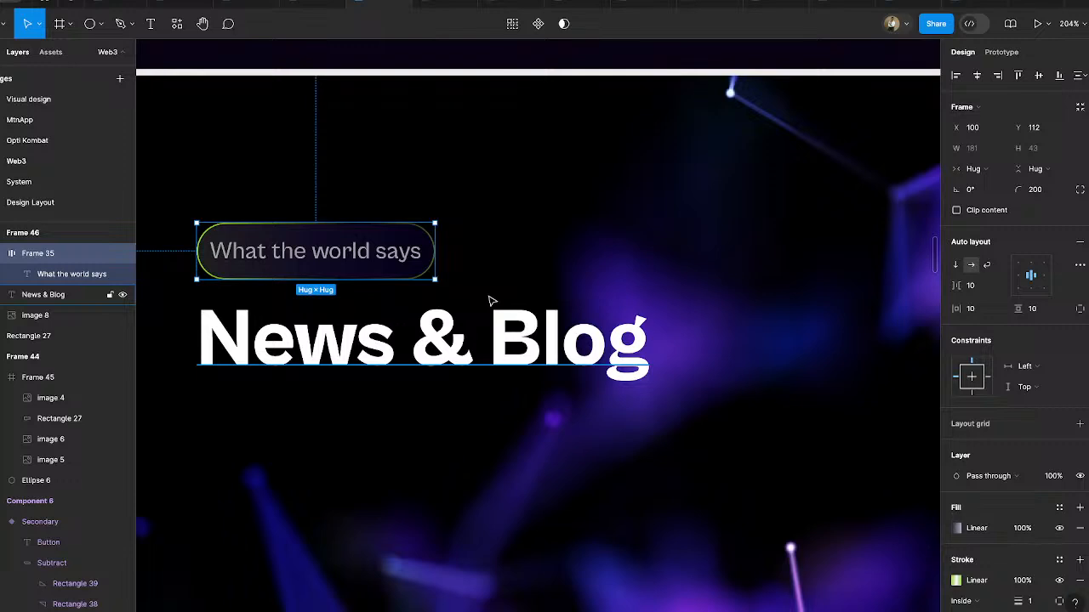
scroll(503, 246, "down", 5)
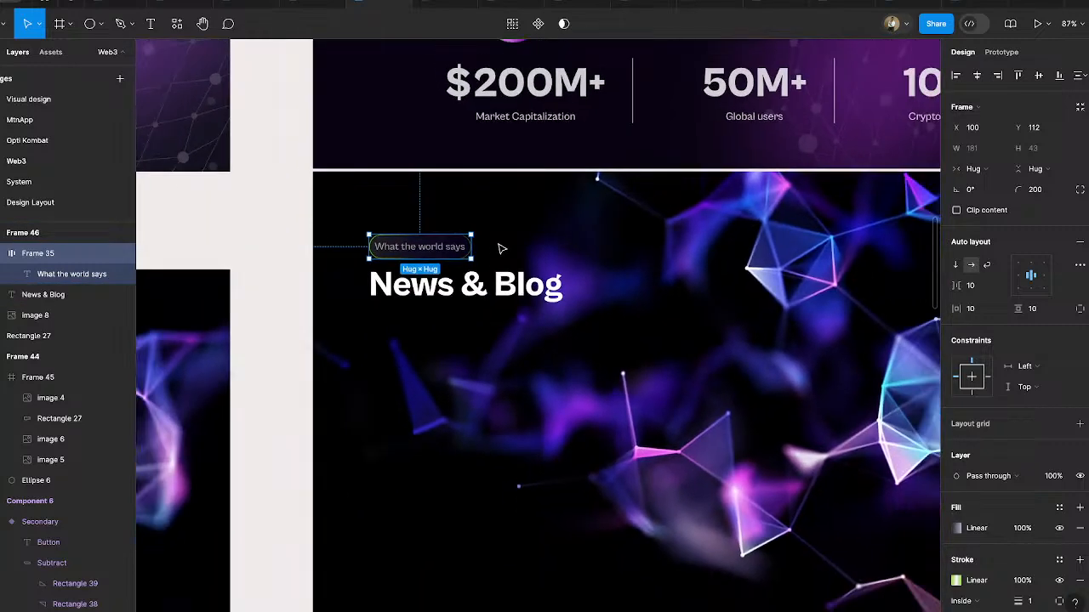
left_click(280, 212)
left_click(466, 291)
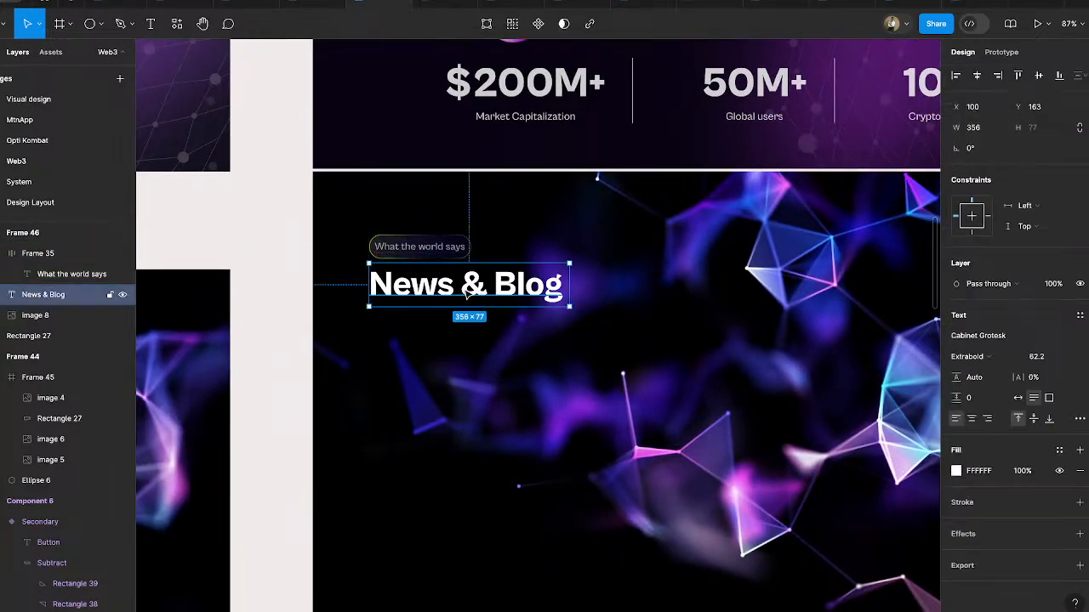
scroll(468, 292, "down", 5)
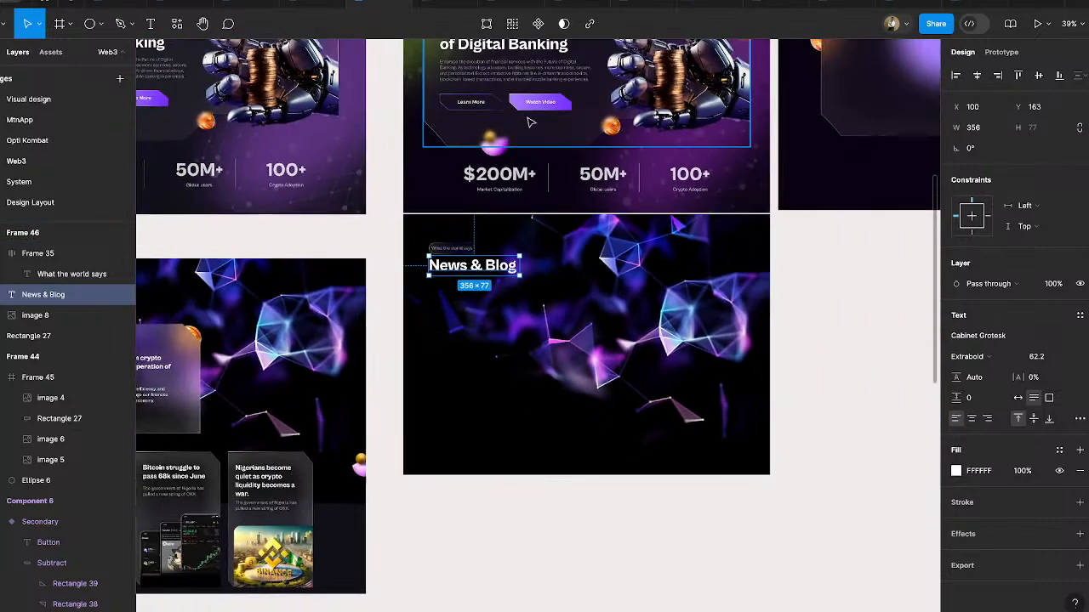
scroll(518, 365, "left", 3)
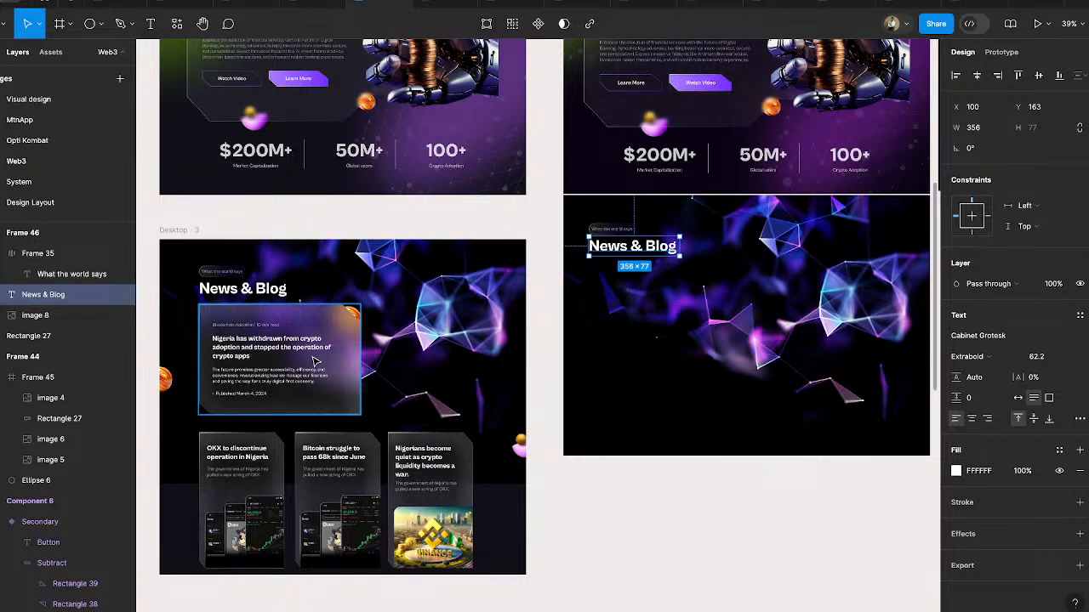
left_click(344, 381)
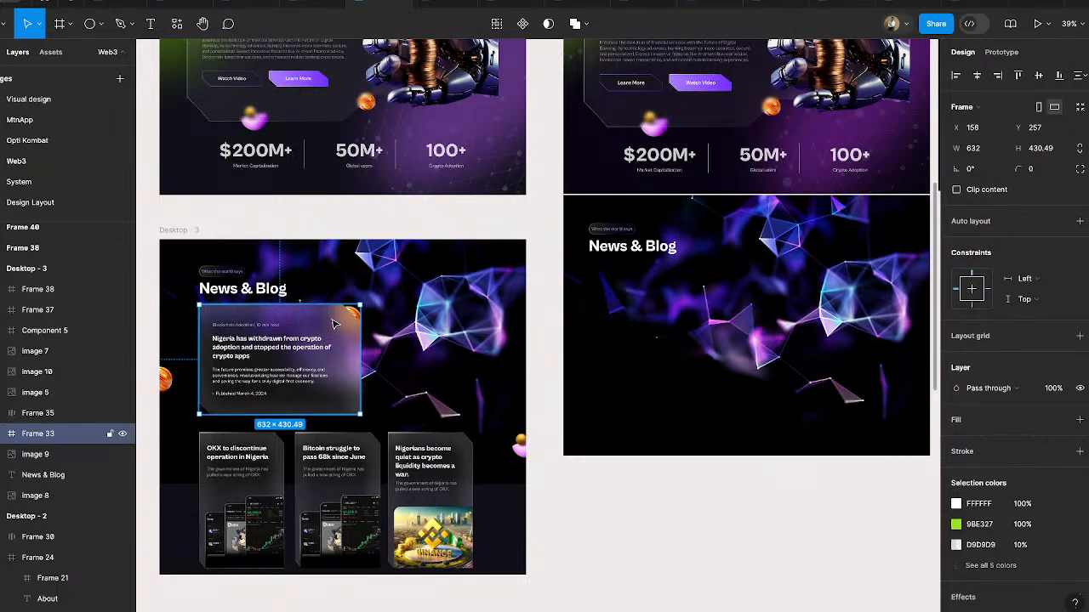
left_click_drag(332, 320, 719, 275)
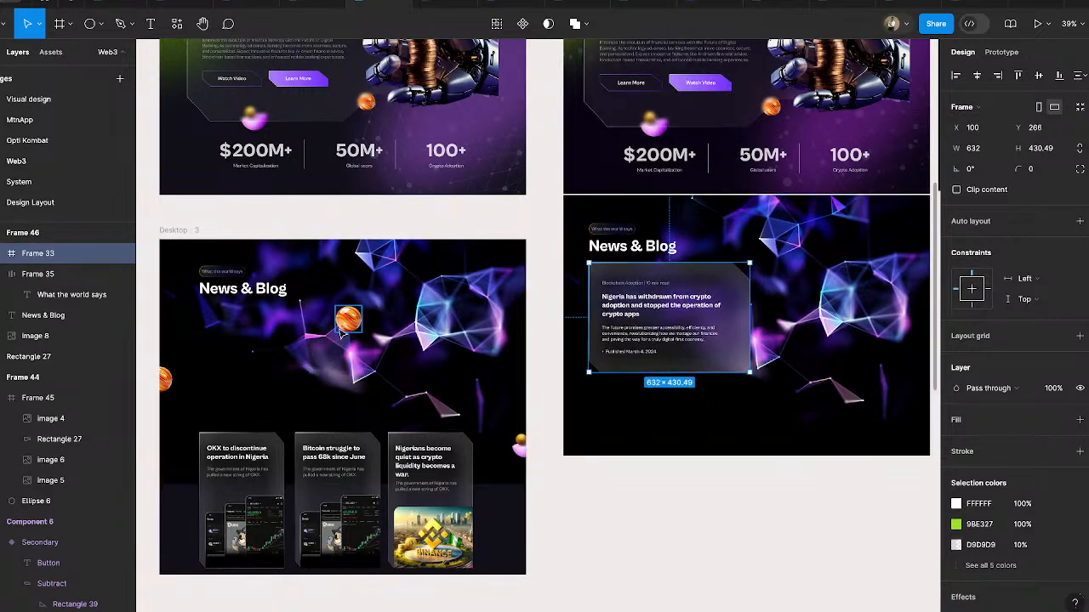
key("ctrl+z")
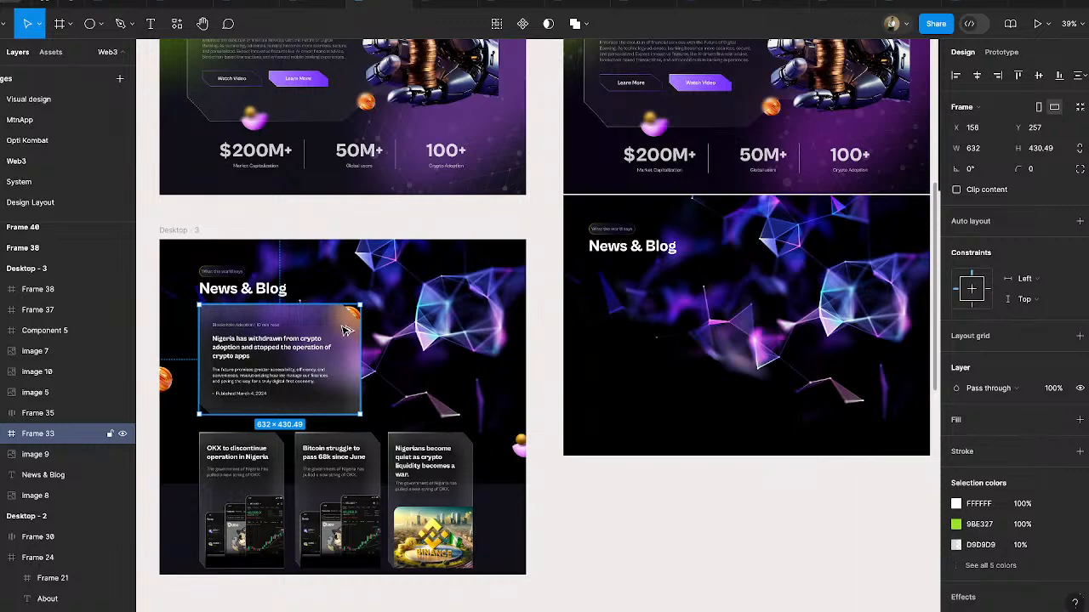
left_click_drag(345, 330, 585, 330)
left_click_drag(717, 303, 735, 289)
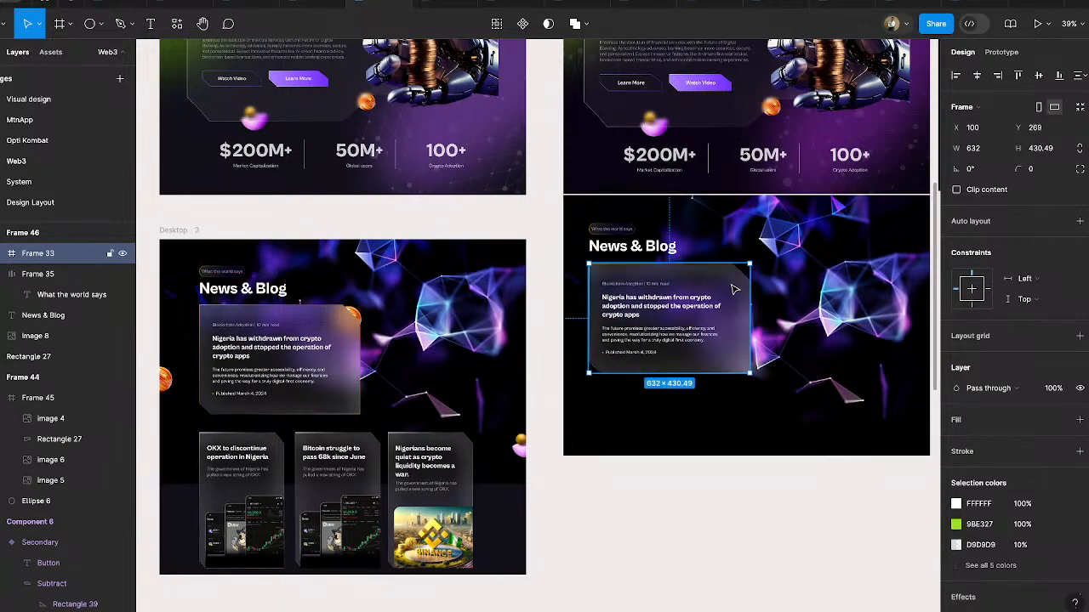
left_click(356, 308)
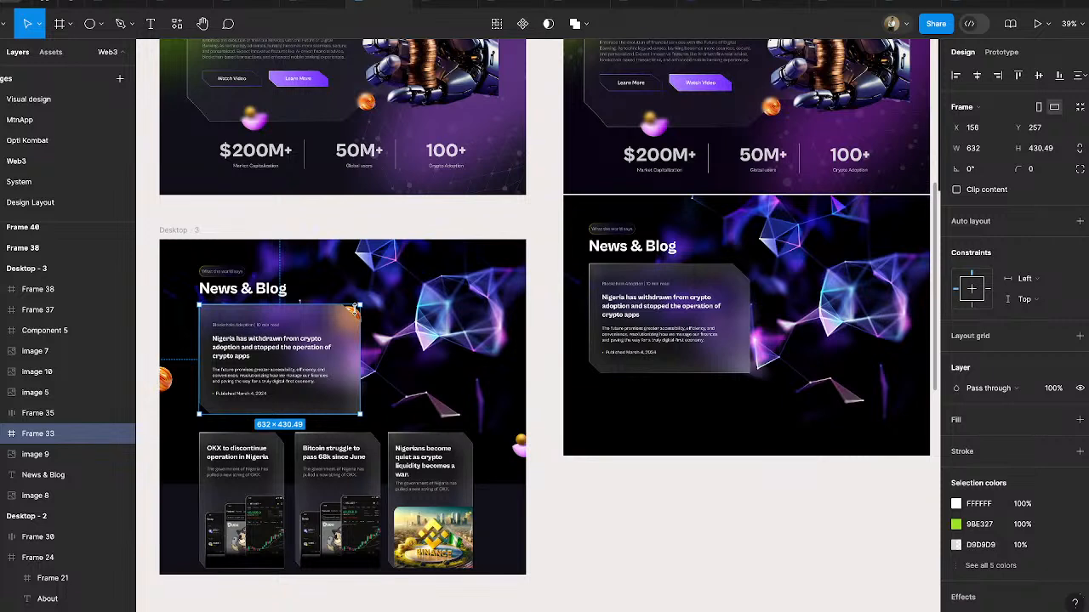
left_click(644, 521)
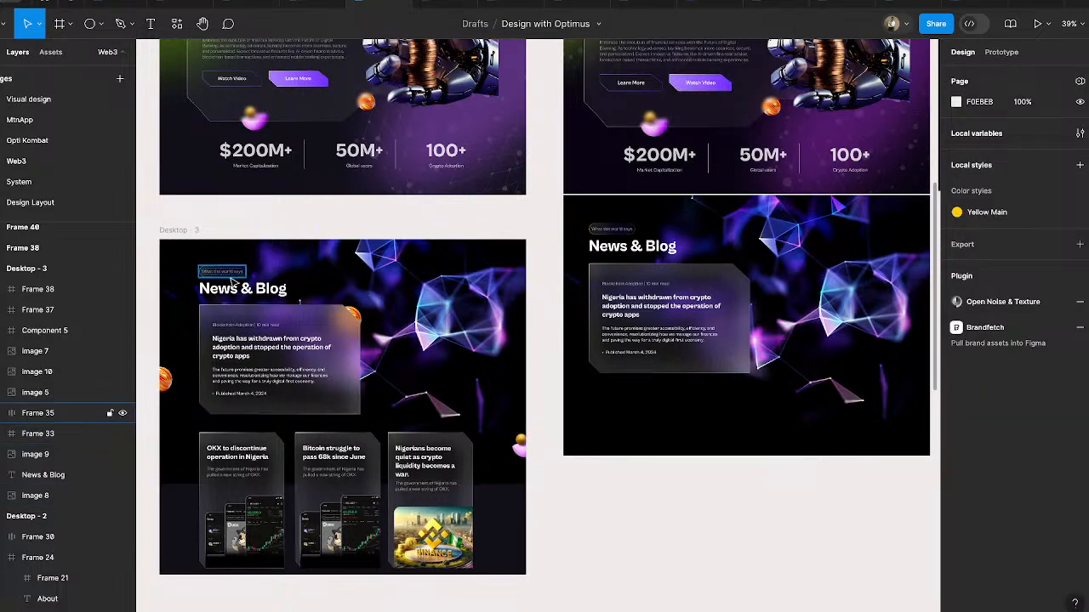
left_click_drag(146, 248, 389, 426)
left_click(663, 336)
key("Delete")
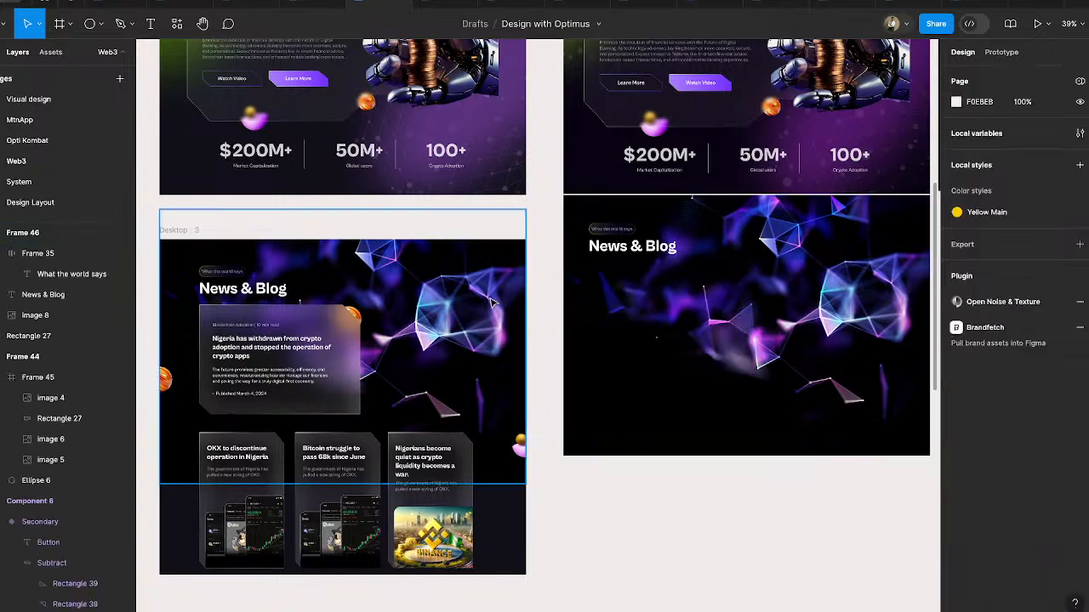
- Copy the large article card, coin images, heading and background from Desktop - 3 to below Frame 46, and delete the copied background and heading
left_click(160, 286)
left_click(148, 289)
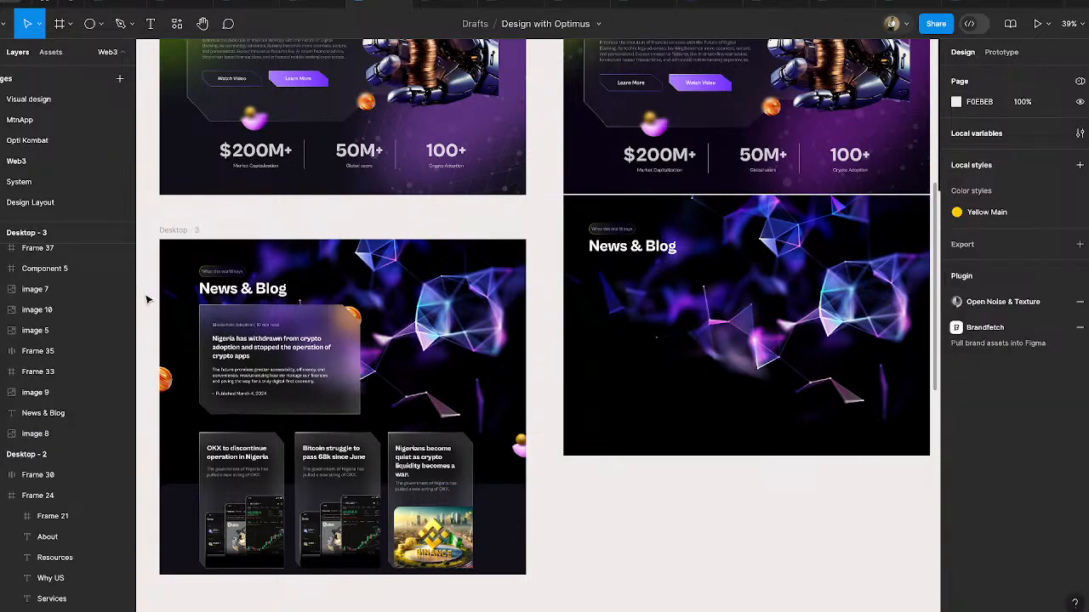
left_click_drag(146, 299, 721, 600)
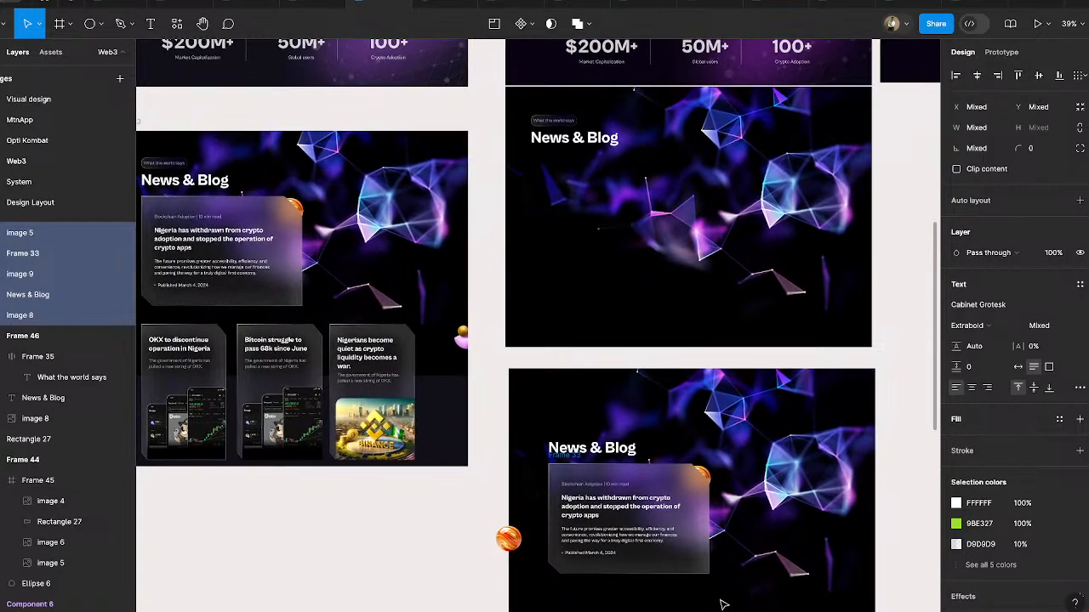
left_click(887, 413)
left_click(800, 423)
key("Delete")
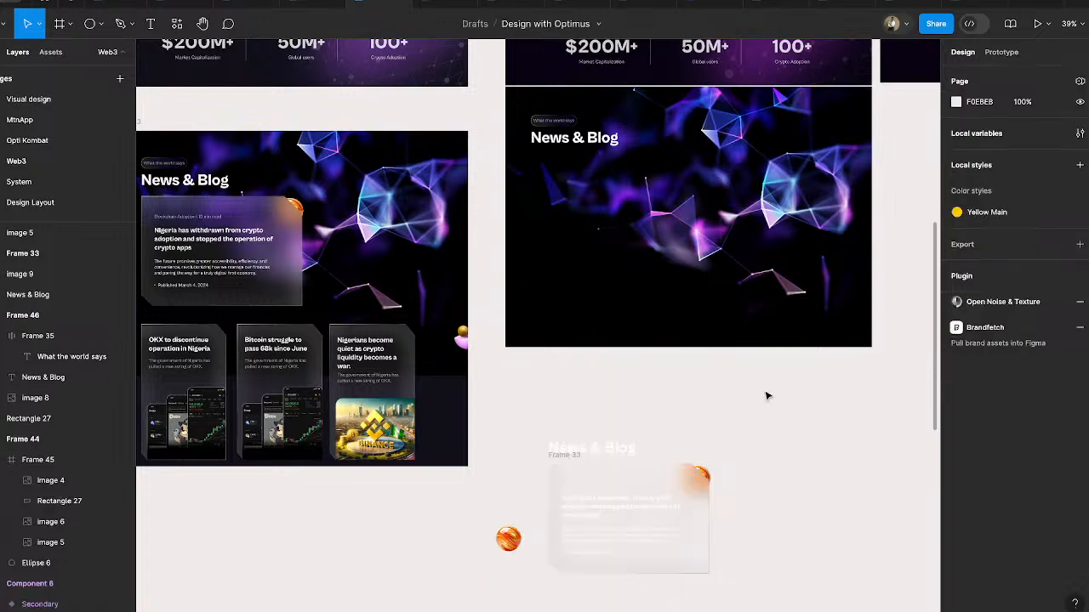
left_click(584, 448)
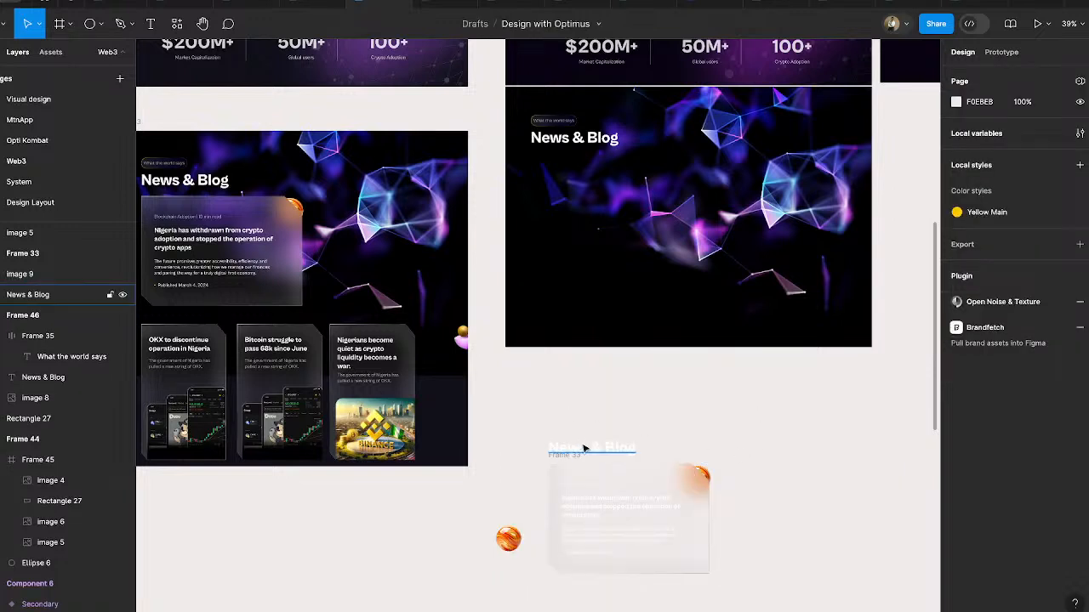
key("Delete")
- Move the loose orange coin image into Frame 46 at X -53, Y 361, so the frame's left edge crops it
left_click_drag(499, 426, 532, 464)
left_click_drag(507, 538, 531, 206)
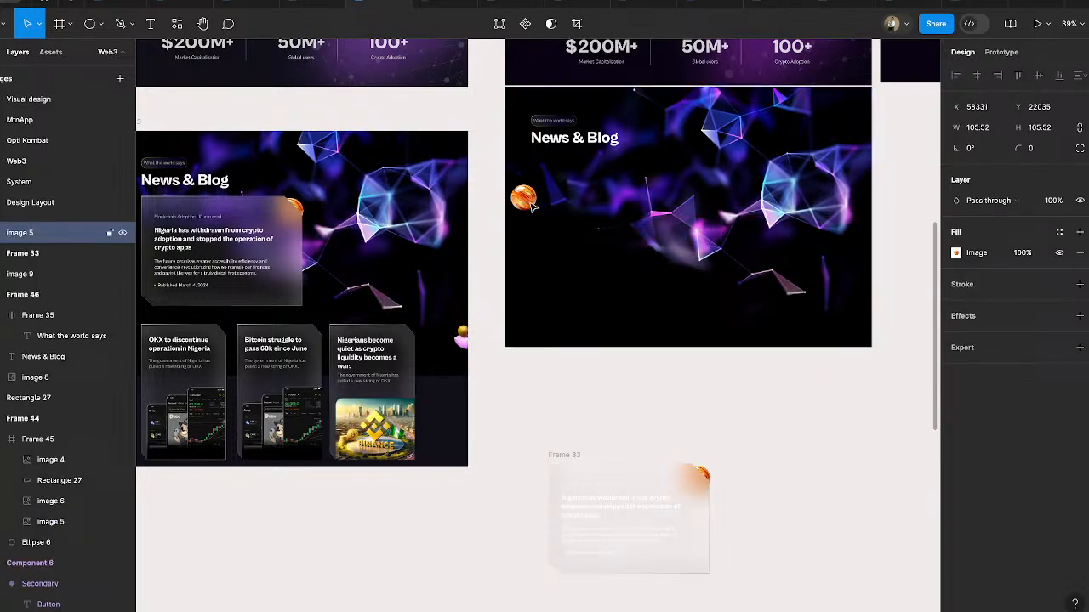
left_click_drag(526, 80, 526, 102)
left_click_drag(513, 197, 564, 253)
left_click(508, 165)
left_click(510, 196)
left_click_drag(511, 196, 568, 267)
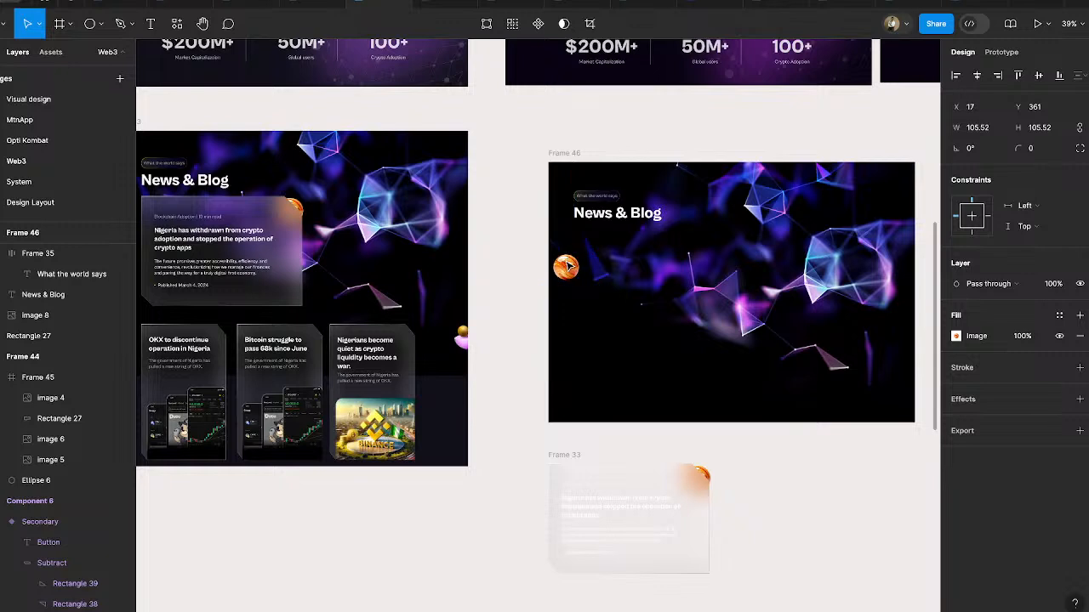
- Move the copied article card and its corner coin into Frame 46 with the card at X 100, Y 267, and place the frame directly below the hero
left_click(564, 456)
left_click_drag(523, 441, 705, 317)
left_click_drag(568, 158, 526, 95)
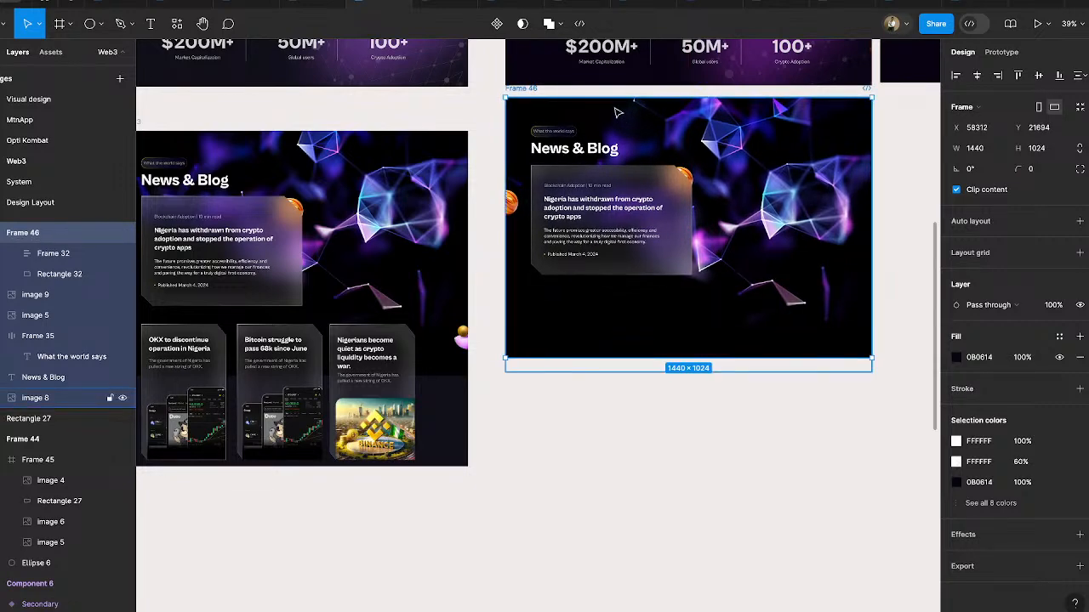
- Lower the orange coin on the left edge of Frame 46 to Y 644
scroll(618, 112, "up", 5)
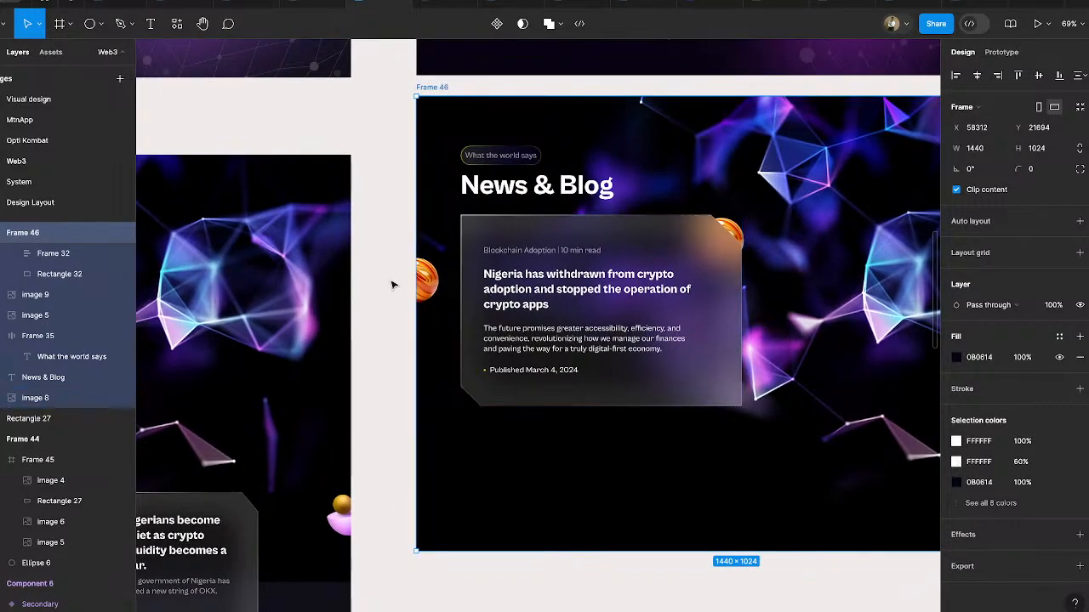
left_click(391, 285)
left_click_drag(425, 281, 434, 402)
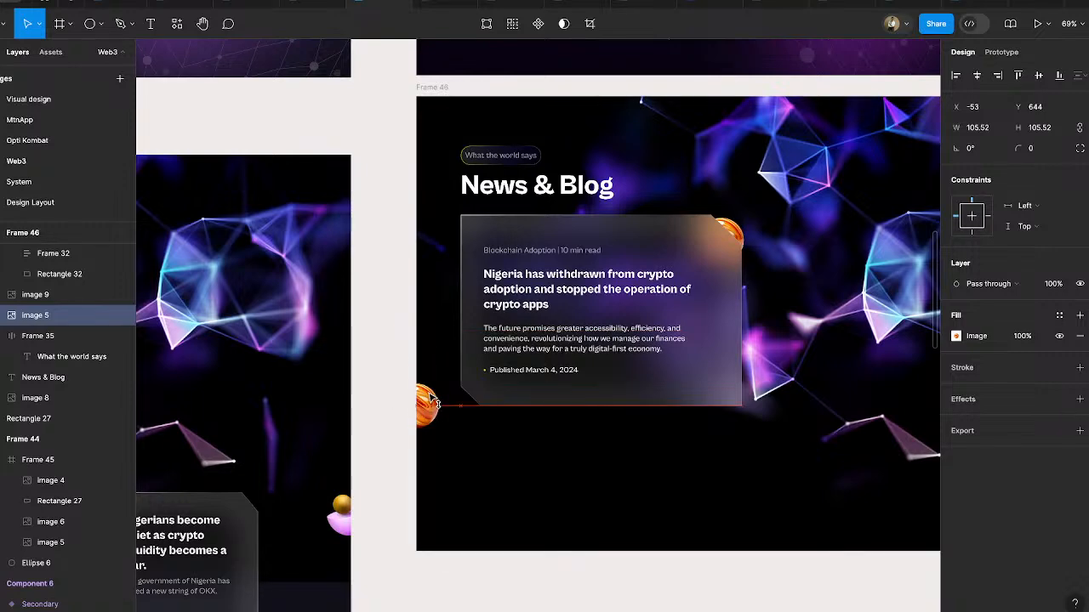
scroll(431, 397, "right", 5)
left_click(414, 579)
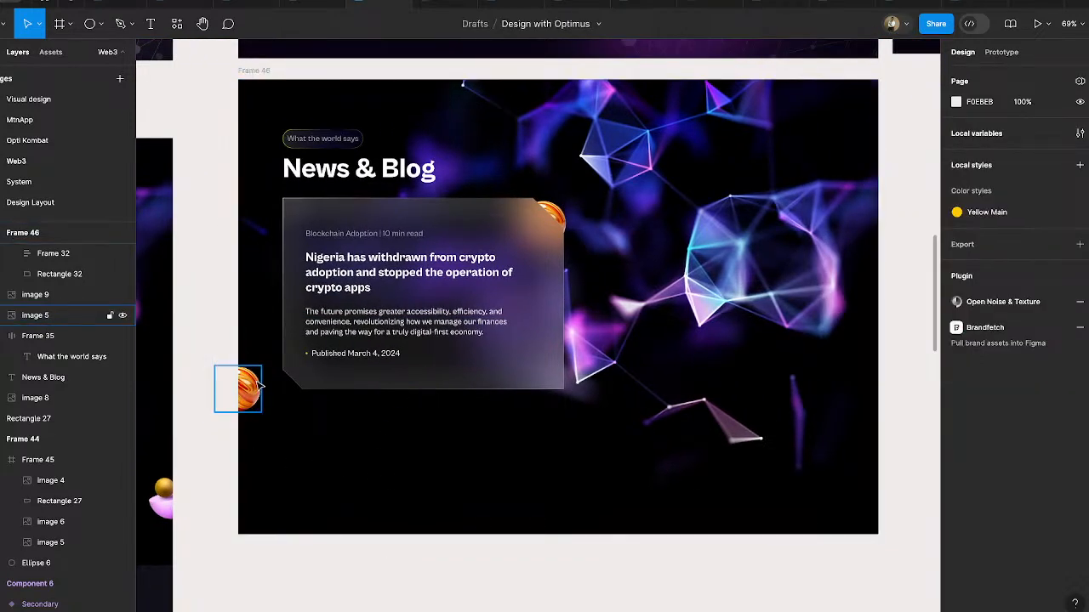
- Compare the section with Desktop - 3 and extend Frame 46 downwards to make room for the small news cards
scroll(260, 387, "left", 4)
scroll(260, 387, "down", 1)
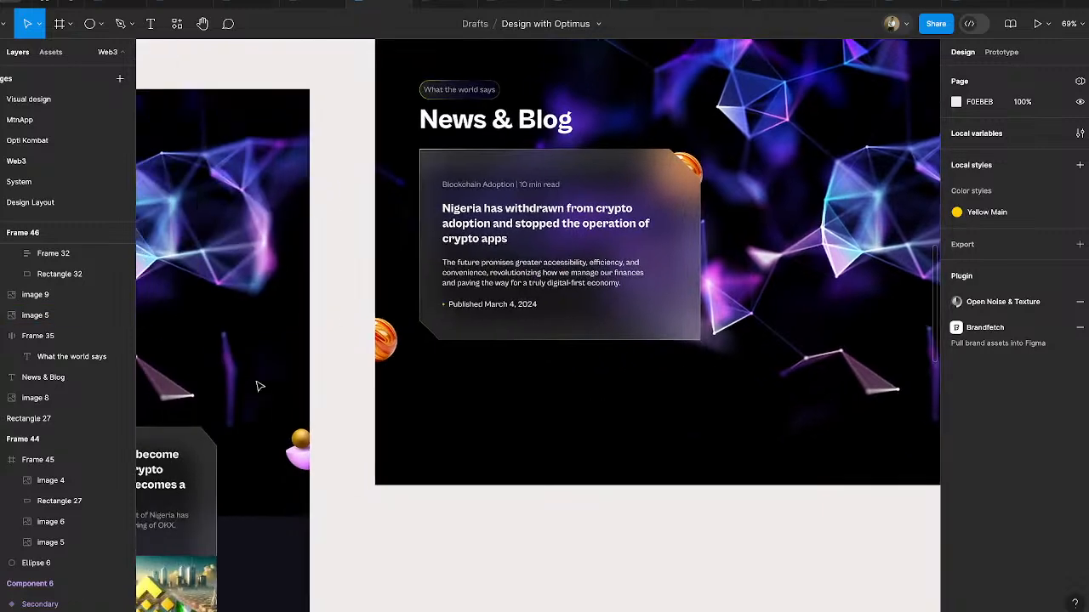
scroll(259, 387, "left", 7)
scroll(259, 387, "down", 4)
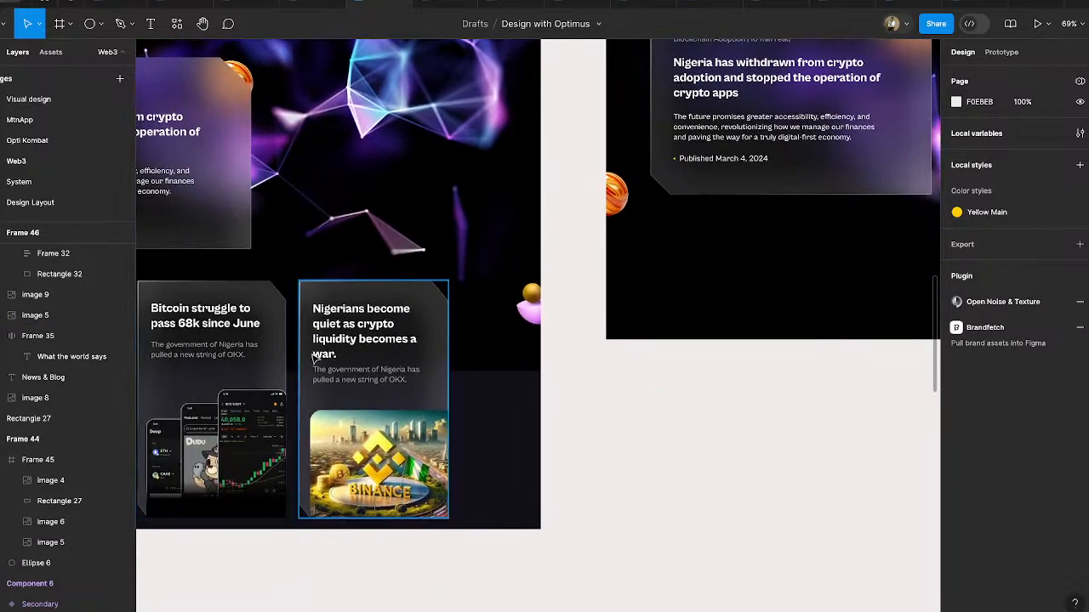
scroll(313, 358, "right", 4)
scroll(313, 358, "up", 2)
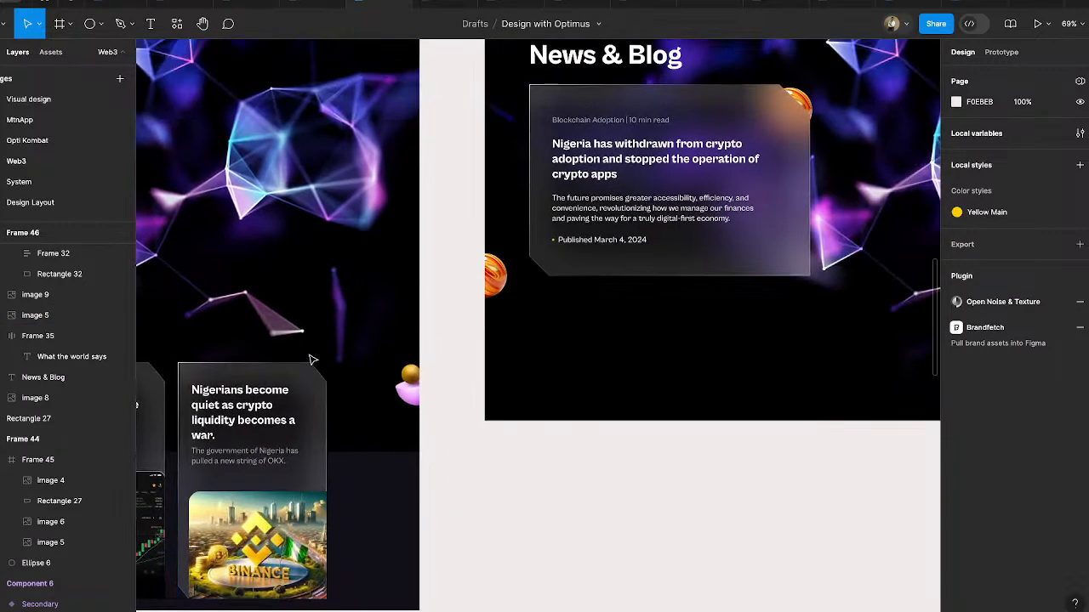
left_click(739, 259)
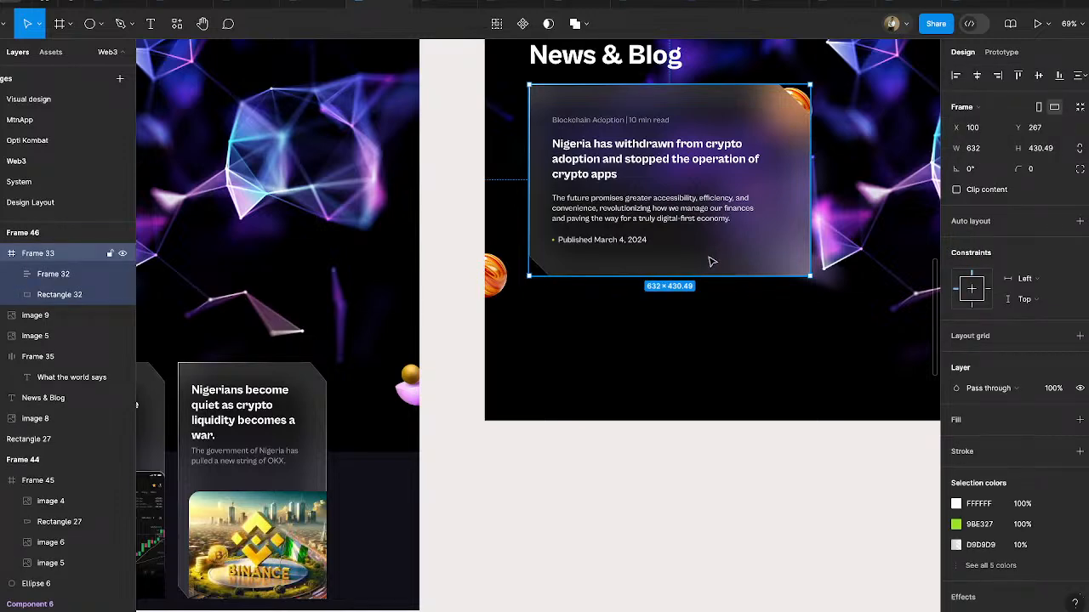
scroll(712, 261, "down", 5)
left_click(744, 332)
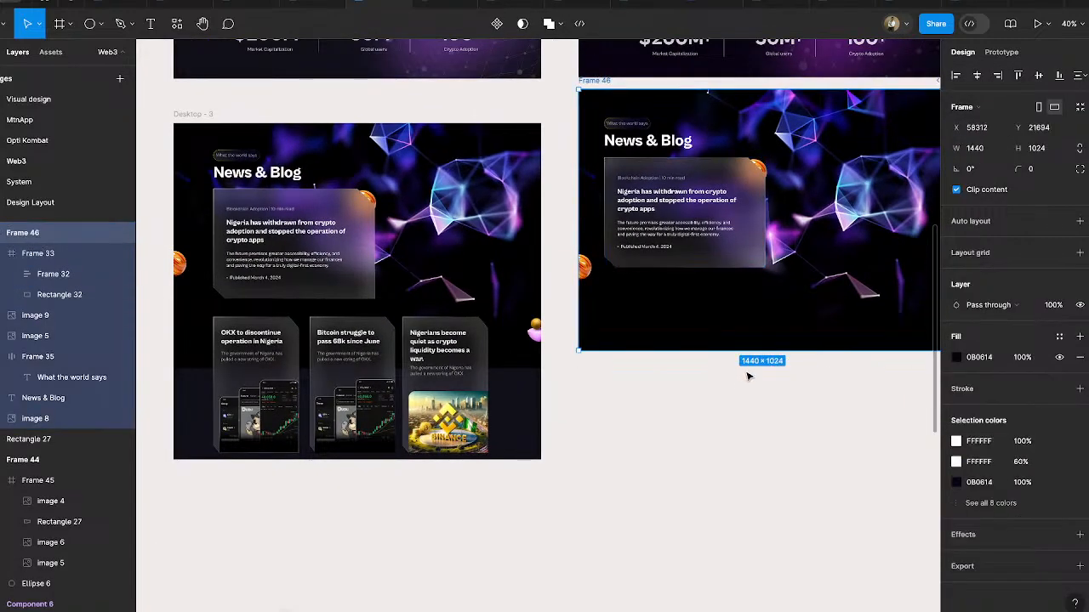
left_click_drag(738, 389, 738, 489)
- Duplicate the large article card below the original at X 100, Y 848, and delete the text group from the copy
left_click(753, 211)
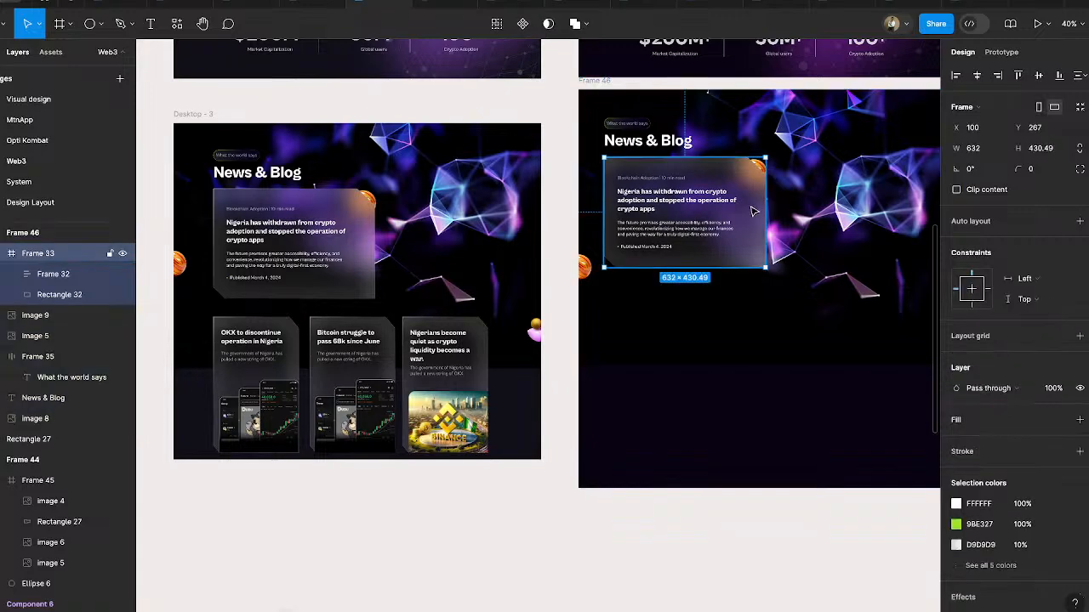
left_click_drag(755, 272, 764, 347)
scroll(768, 390, "up", 6)
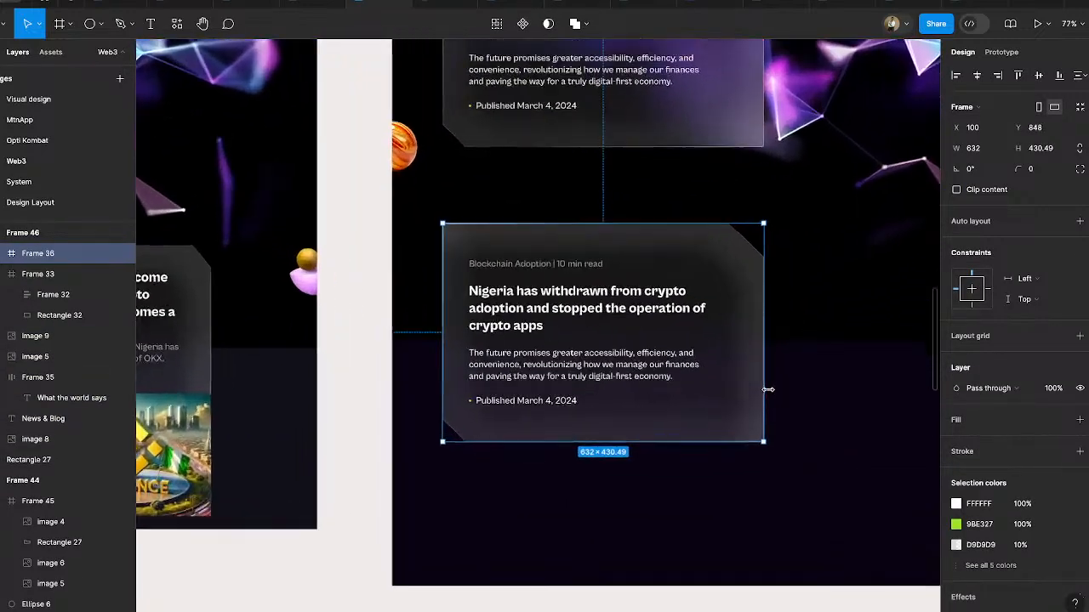
double_click(738, 273)
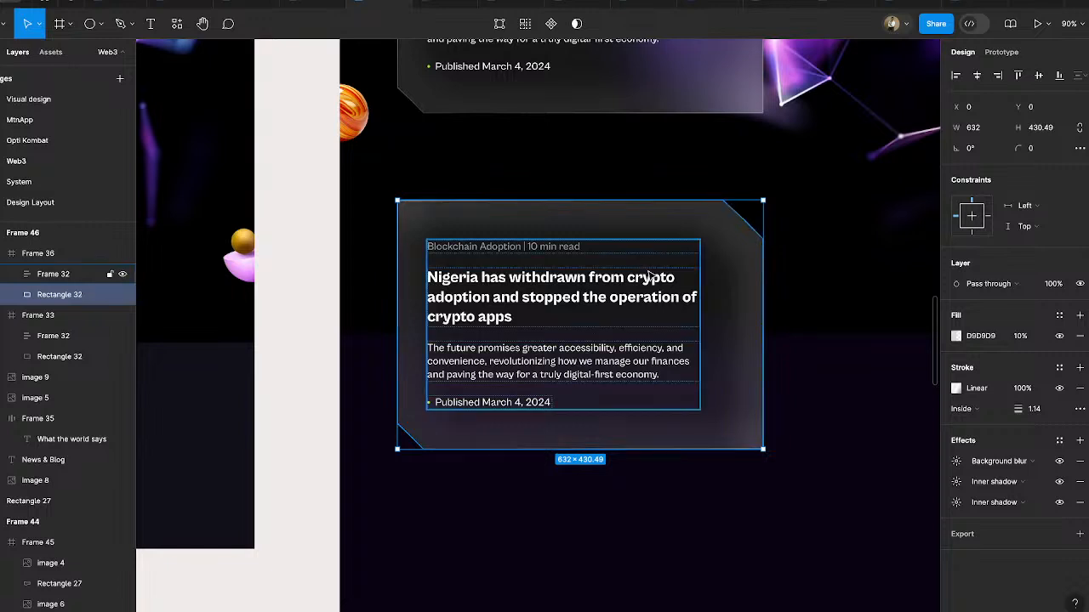
left_click(544, 250)
key("Delete")
- Stretch the duplicated card's shape to a height of 931.49 by moving its lower vector points down
left_click(696, 259)
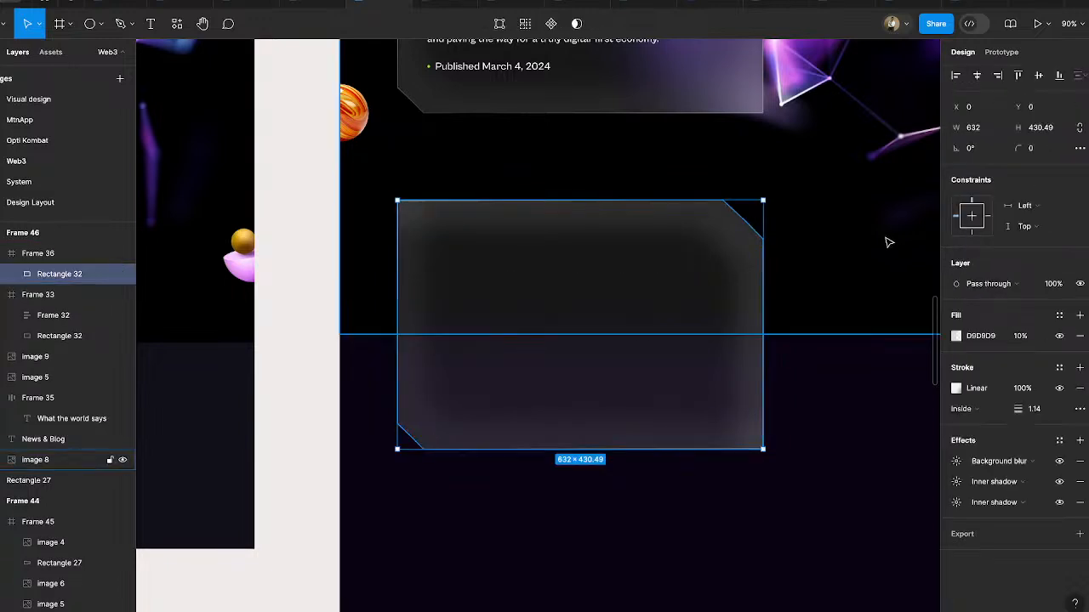
left_click(501, 25)
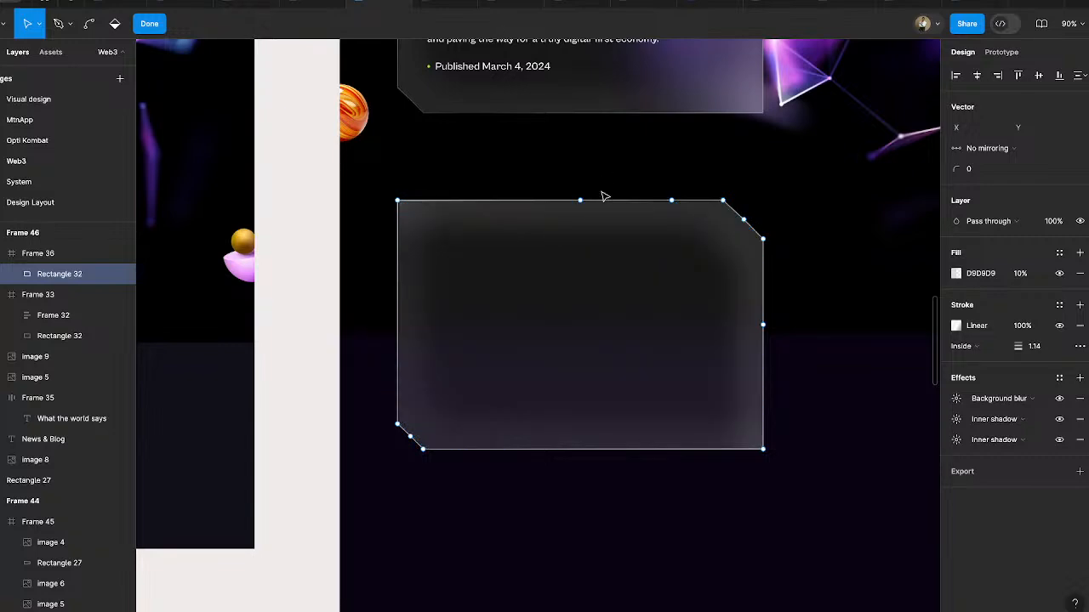
scroll(655, 265, "down", 5)
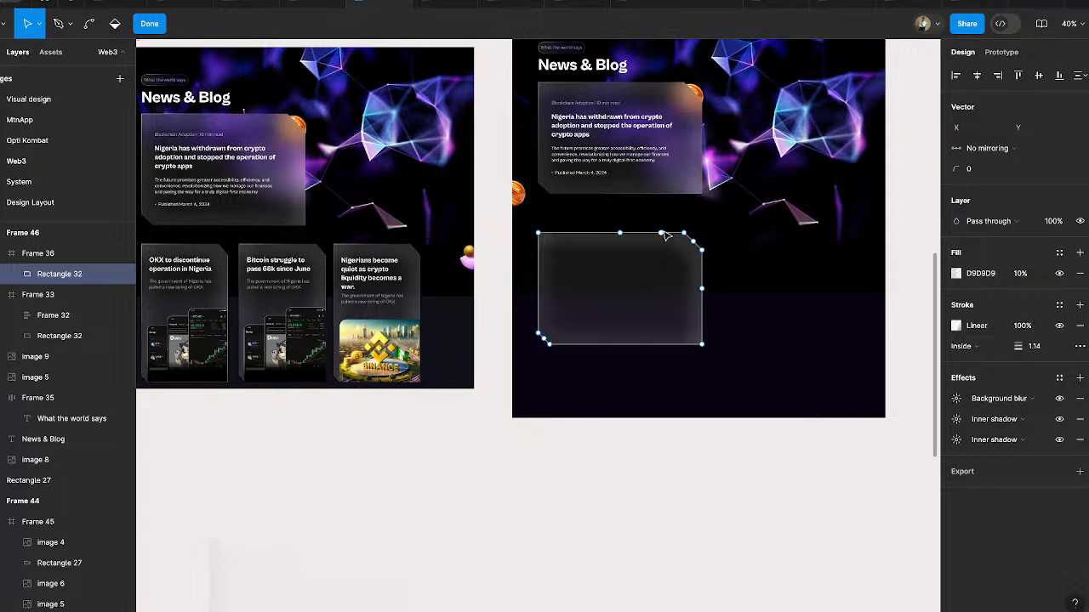
left_click_drag(520, 286, 737, 388)
key("shift+Down")
key("shift+Down")
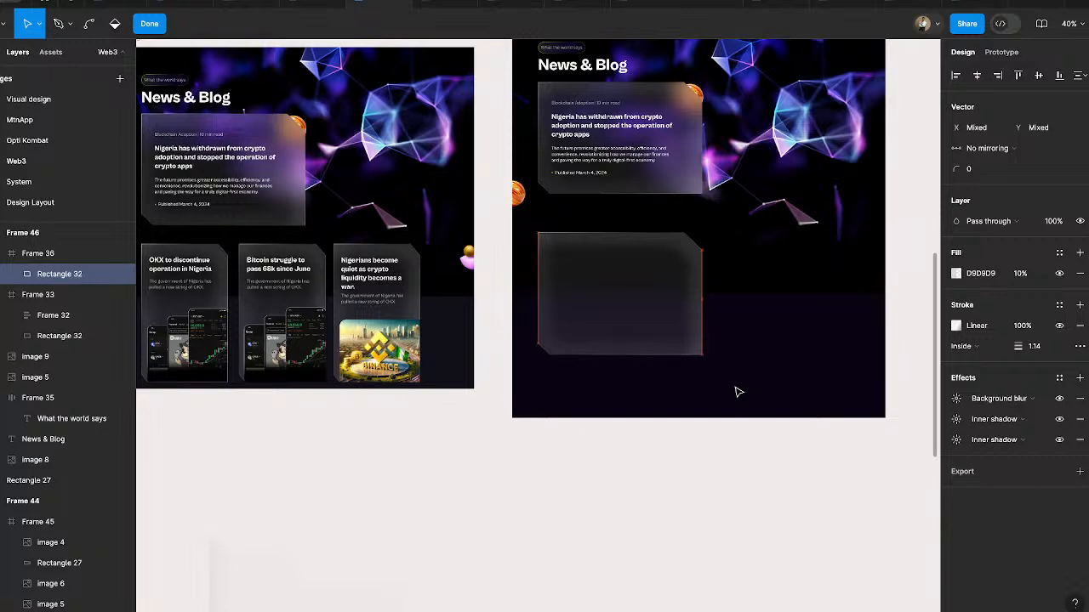
key("shift+Down")
key("shift+Down")
key("shift+Down")
key("shift+Down")
key("shift+Down")
key("shift+Down")
key("shift+Down")
key("shift+Down")
key("shift+Down")
key("shift+Down")
key("shift+Down")
key("shift+Down")
key("shift+Down")
key("shift+Down")
key("shift+Down")
key("shift+Down")
key("shift+Down")
key("shift+Down")
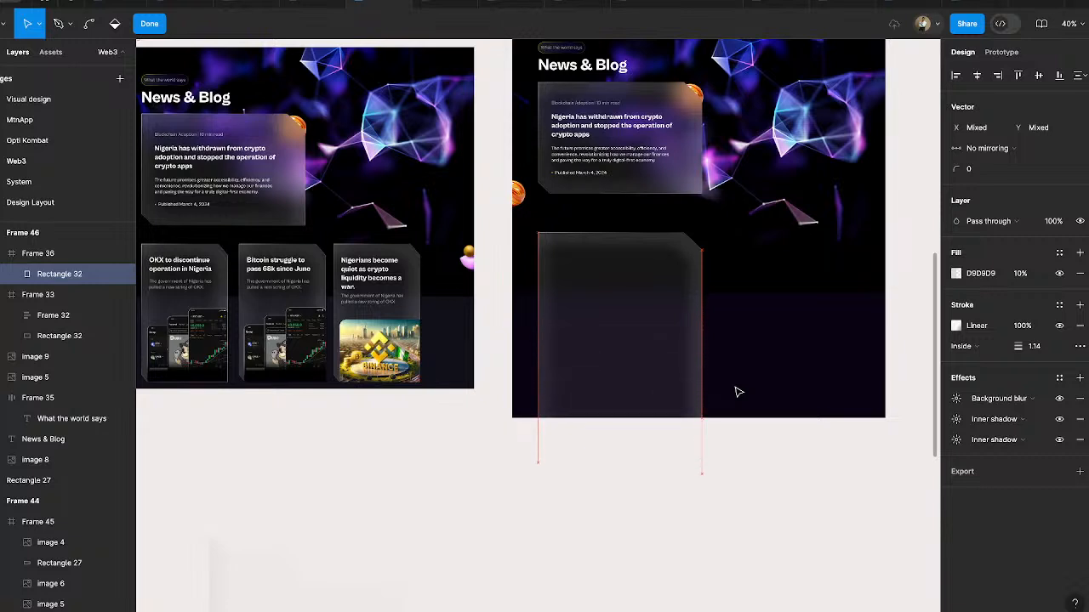
key("Escape")
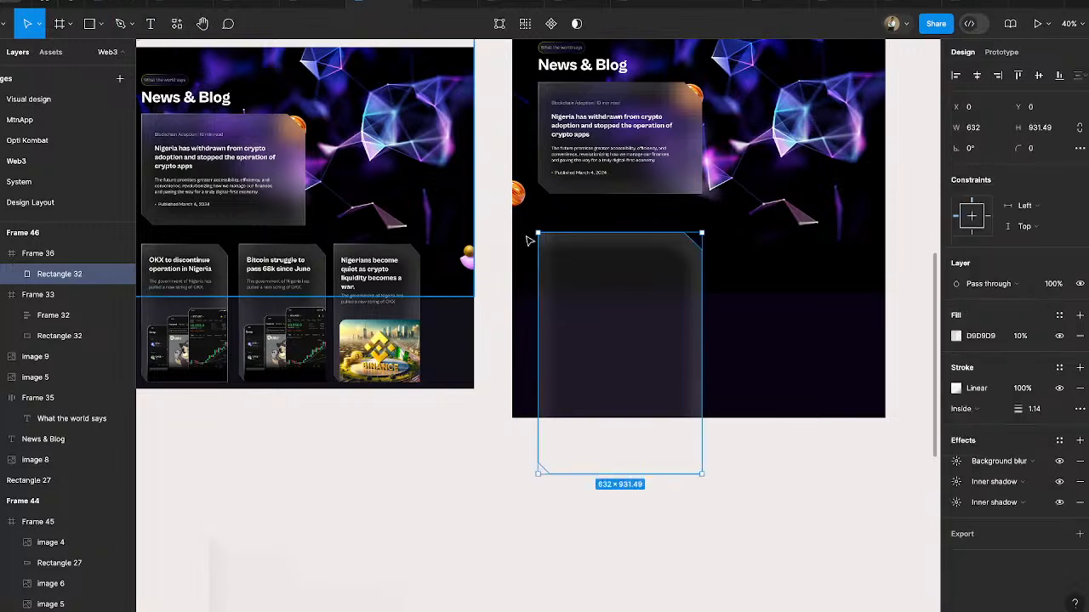
- Move the stretched card shape up to Y -132 and extend its parent frame to a height of 715
key("shift+Up")
key("shift+Up")
key("shift+Up")
key("shift+Up")
key("shift+Up")
key("shift+Up")
key("shift+Up")
key("shift+Up")
key("shift+Up")
key("shift+Up")
key("shift+Up")
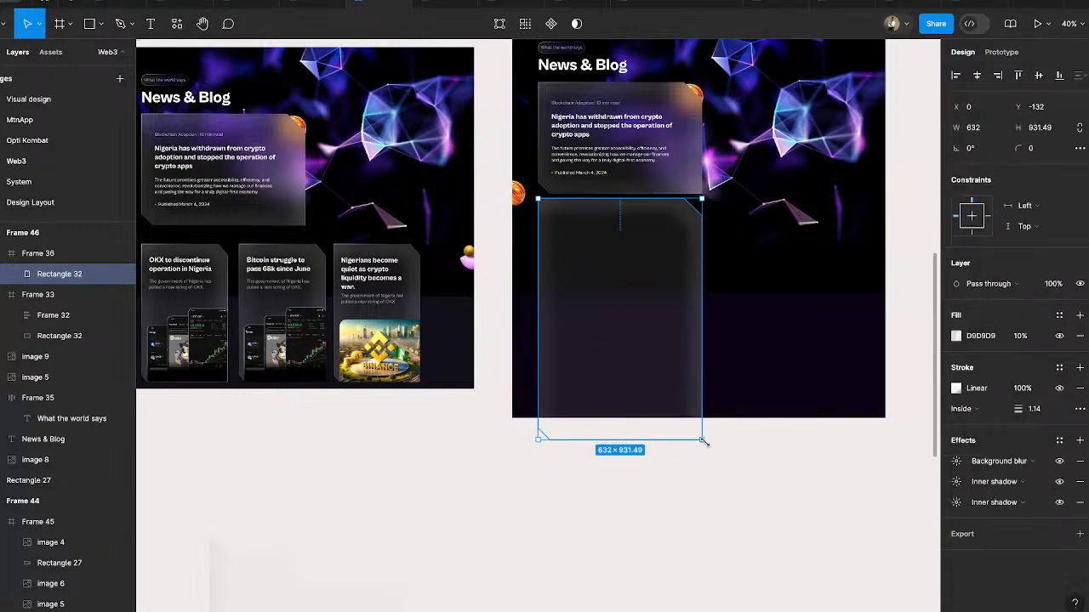
left_click(743, 463)
left_click(663, 363)
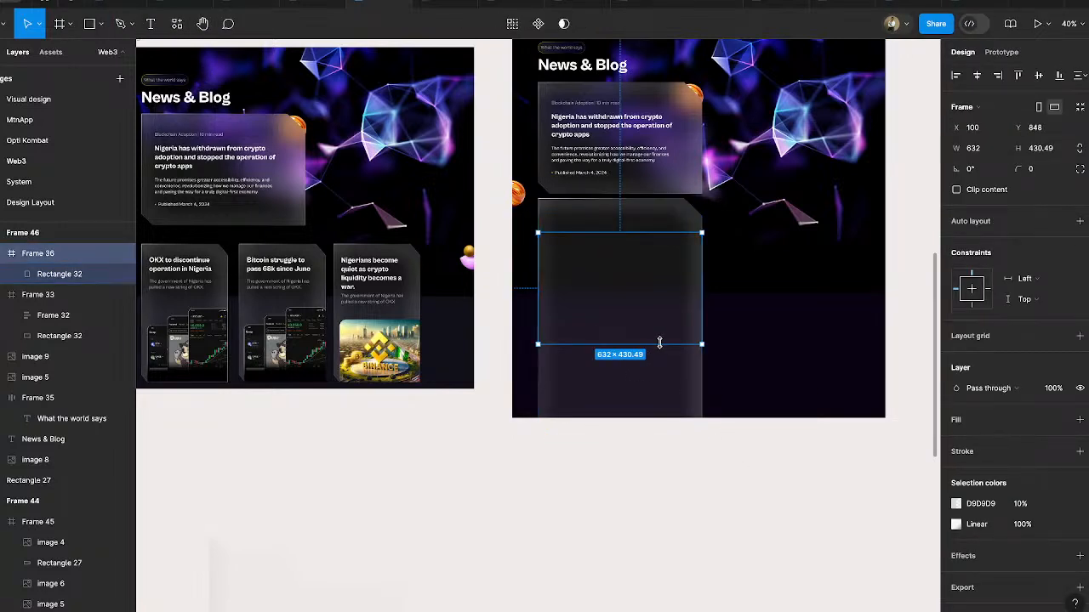
left_click_drag(659, 344, 657, 418)
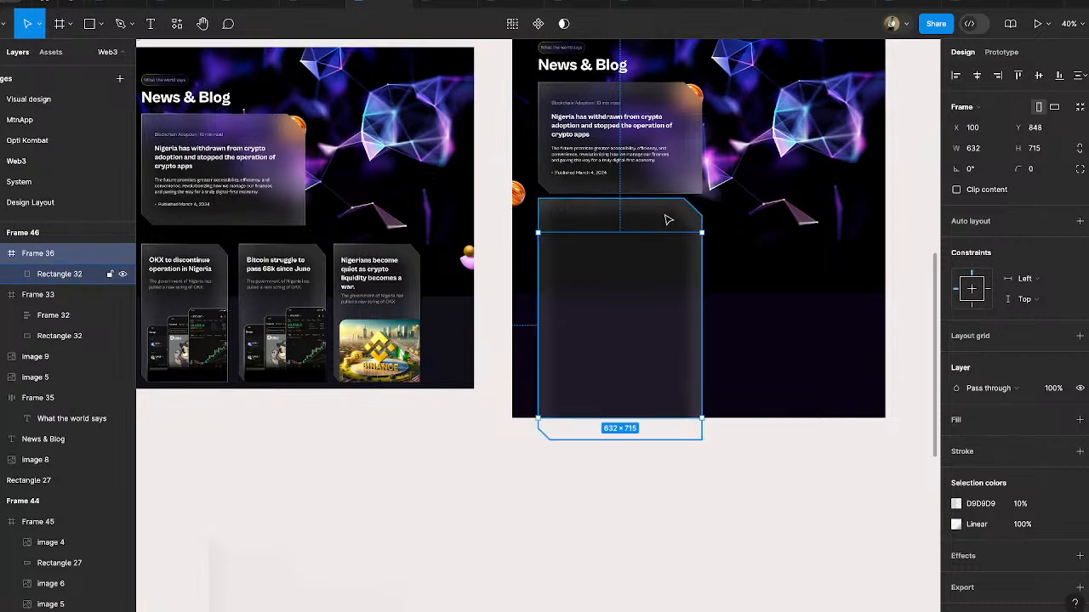
- Scale the stretched card shape down to 316 × 466 and position it at X 22, Y 97 within its frame
left_click(668, 221)
left_click_drag(701, 439, 619, 319)
left_click_drag(596, 268, 602, 325)
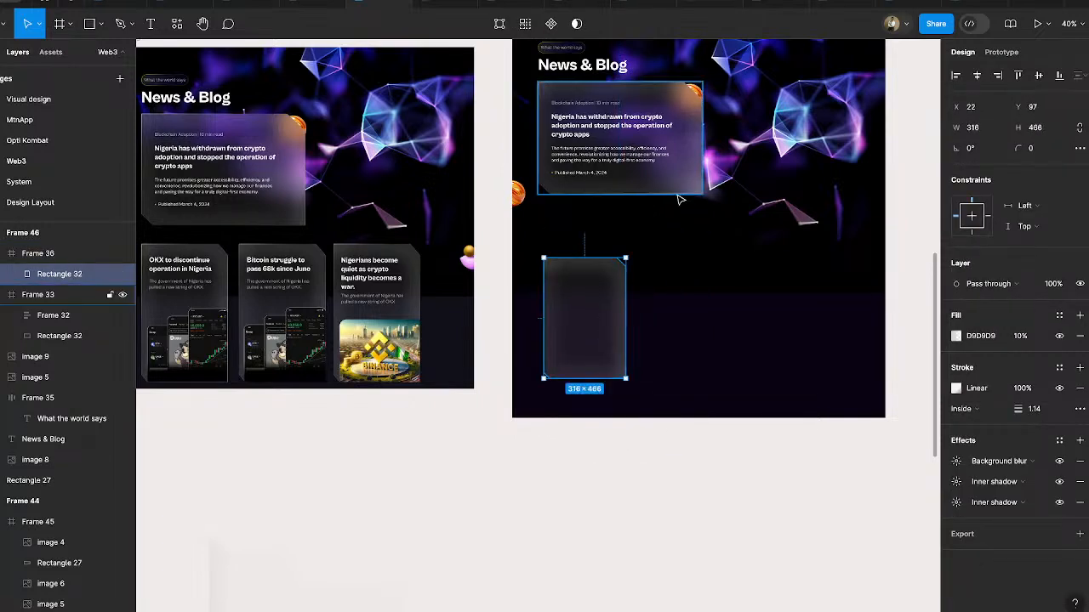
- Try resizing the shape in a duplicate of the large article card placed at X 622, Y 963, and delete the duplicate
left_click(667, 175)
left_click_drag(680, 178, 816, 358)
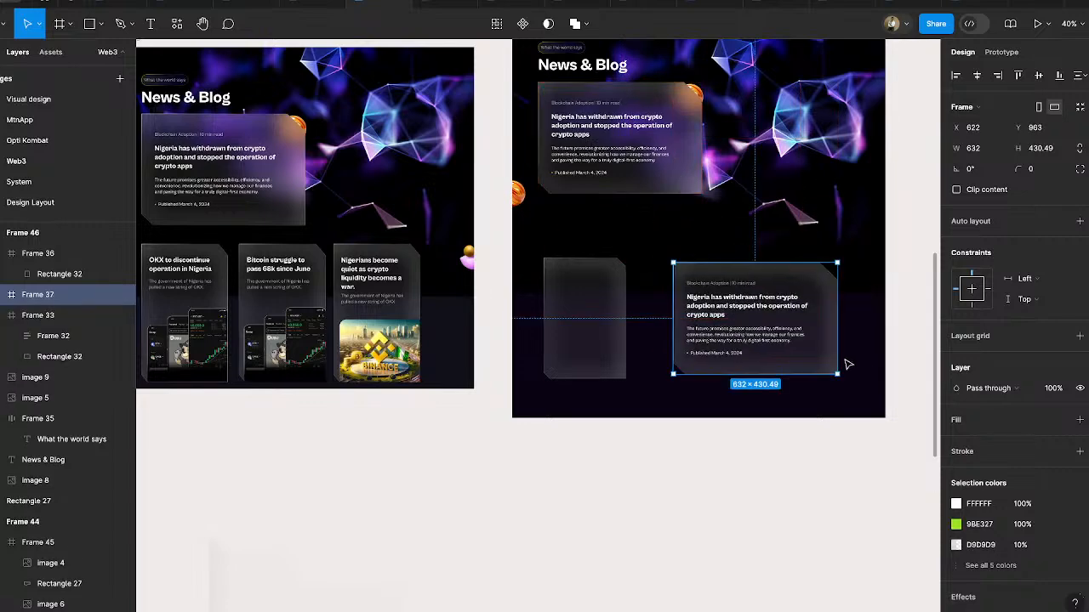
left_click(822, 280)
scroll(840, 291, "up", 5)
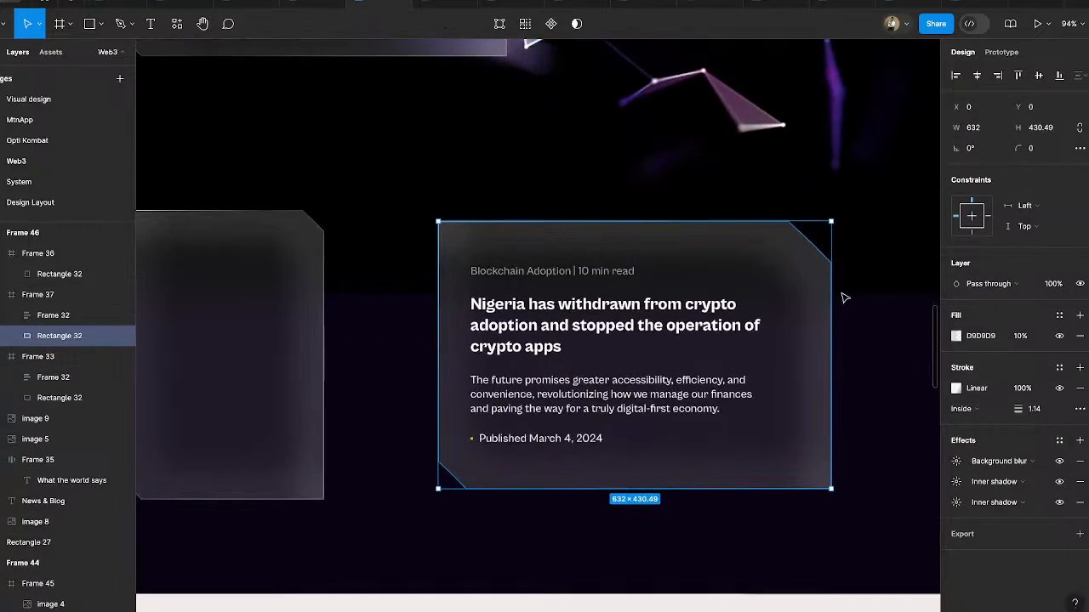
left_click_drag(836, 301, 892, 308)
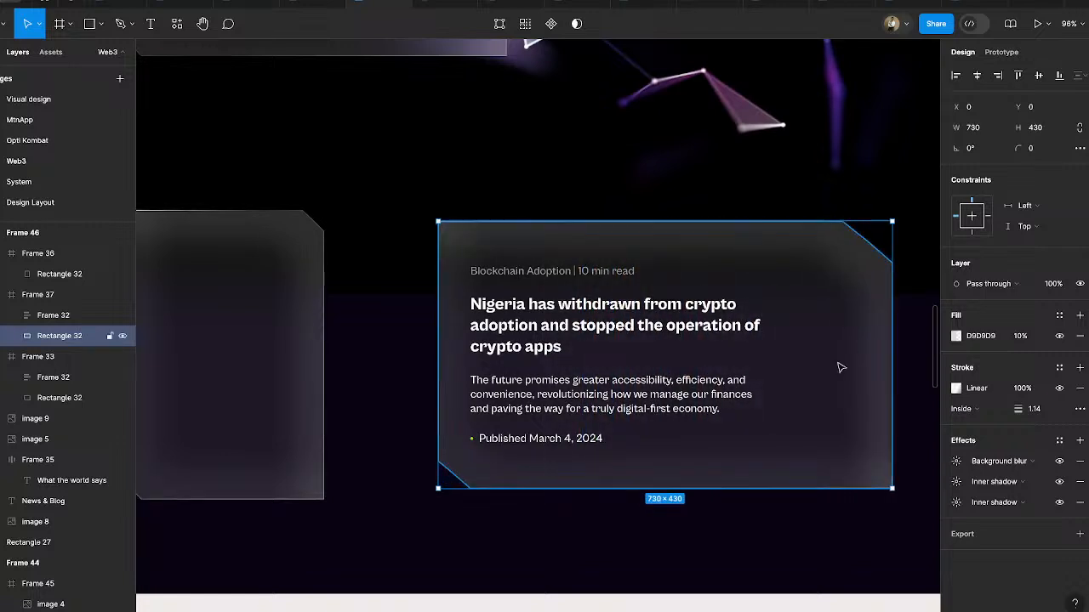
left_click_drag(674, 522, 675, 591)
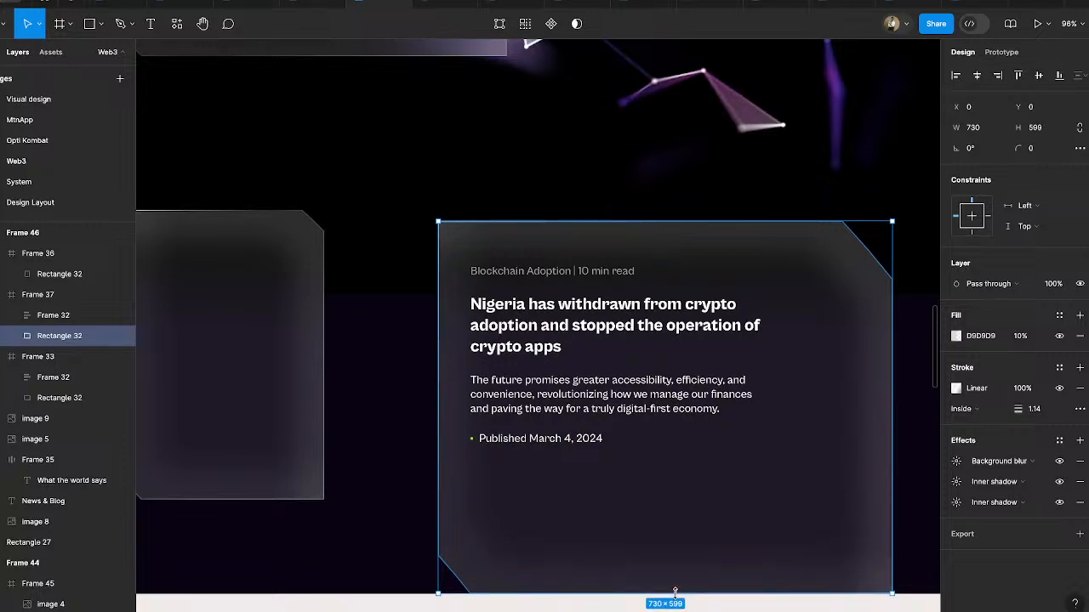
left_click_drag(675, 591, 680, 423)
mouse_move(715, 487)
left_mouse_down()
mouse_move(715, 454)
mouse_move(727, 449)
mouse_move(720, 488)
mouse_move(703, 498)
left_mouse_up()
left_click(598, 545)
left_click(689, 379)
key("Delete")
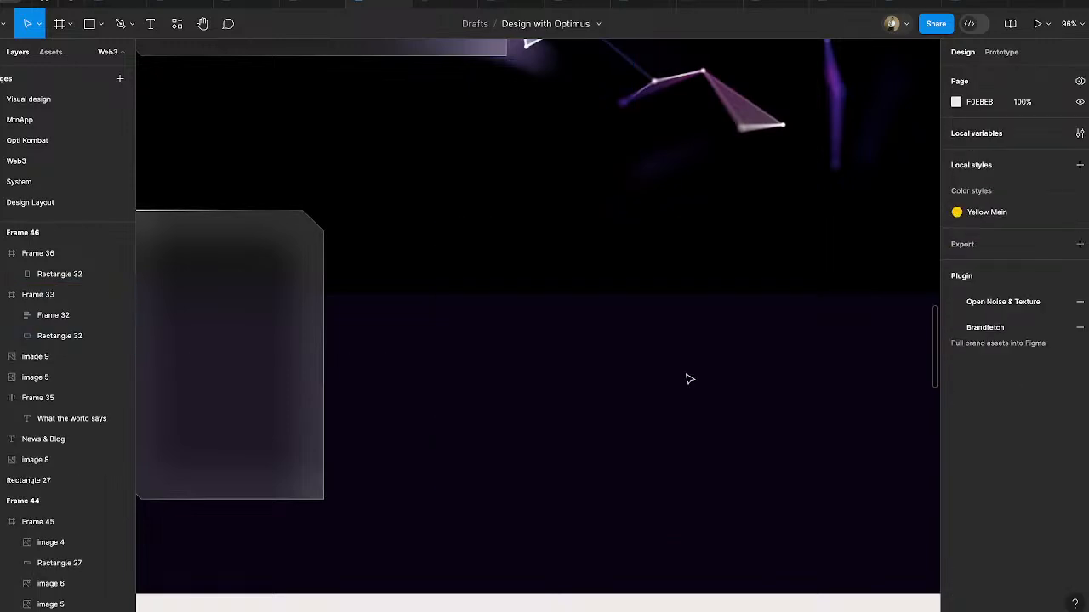
- Reduce the stretched card's parent frame to 322 × 476 and move it below the large article card at X 98, Y 782
scroll(523, 383, "left", 5)
scroll(523, 383, "down", 1)
left_click(545, 317)
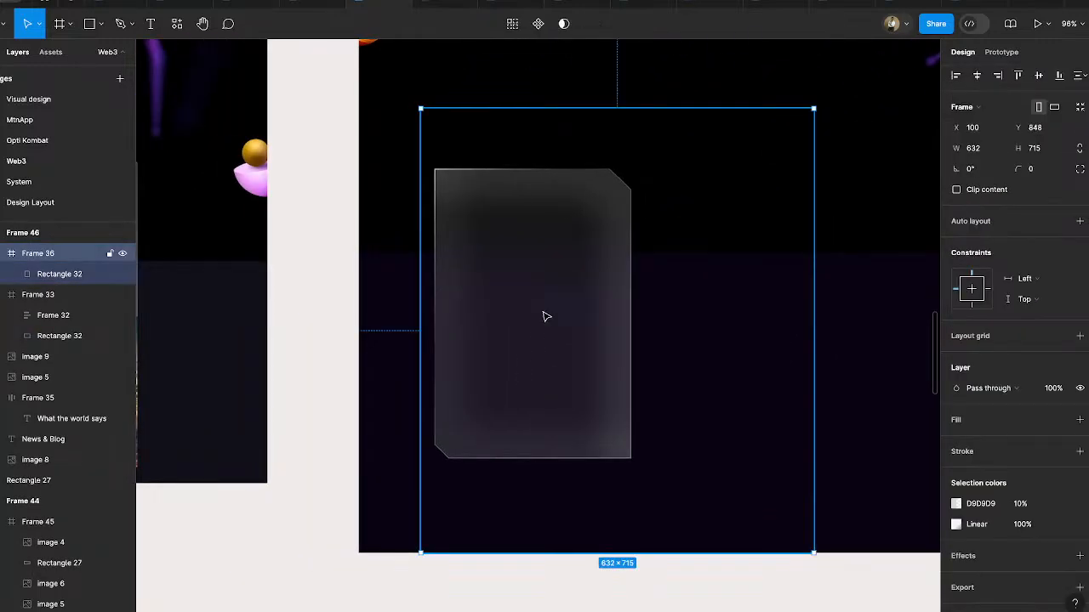
scroll(626, 336, "down", 5)
left_click_drag(705, 316, 629, 312)
left_click_drag(593, 236, 594, 276)
left_click_drag(600, 352, 594, 237)
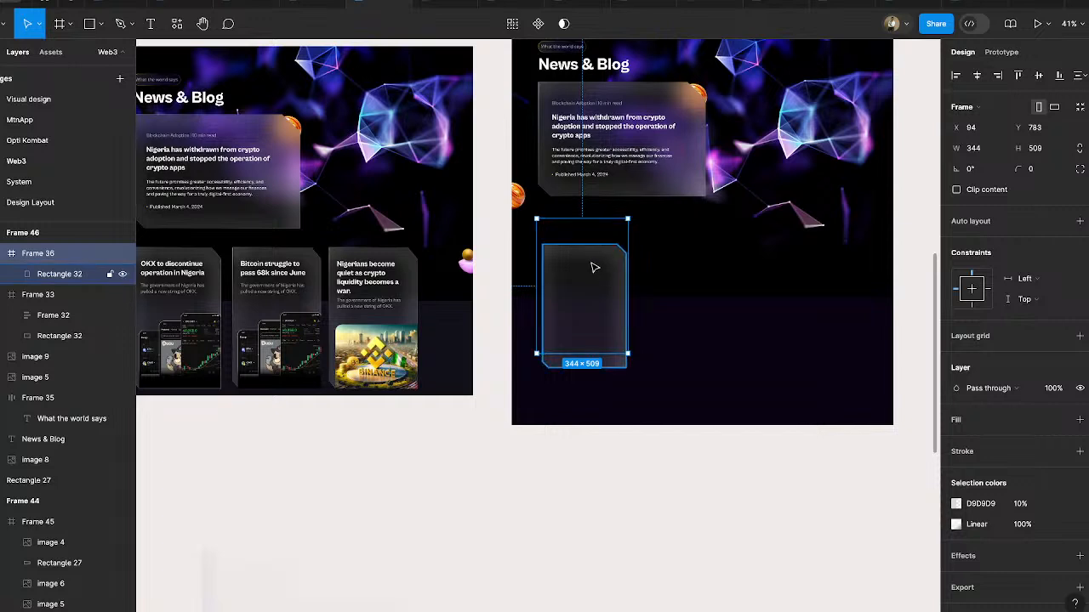
key("ctrl+z")
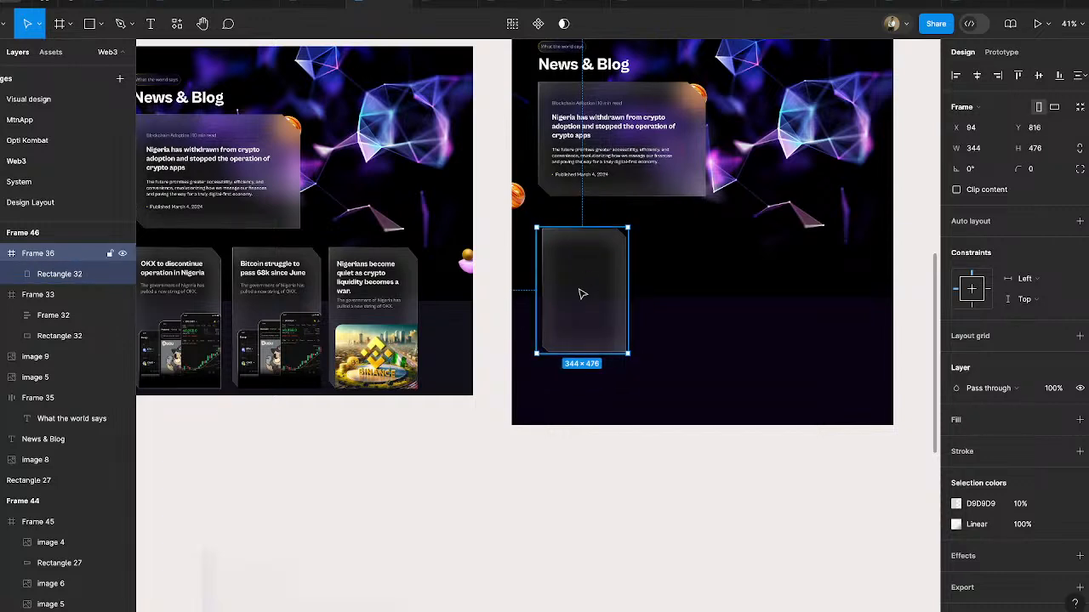
left_click_drag(539, 273, 543, 273)
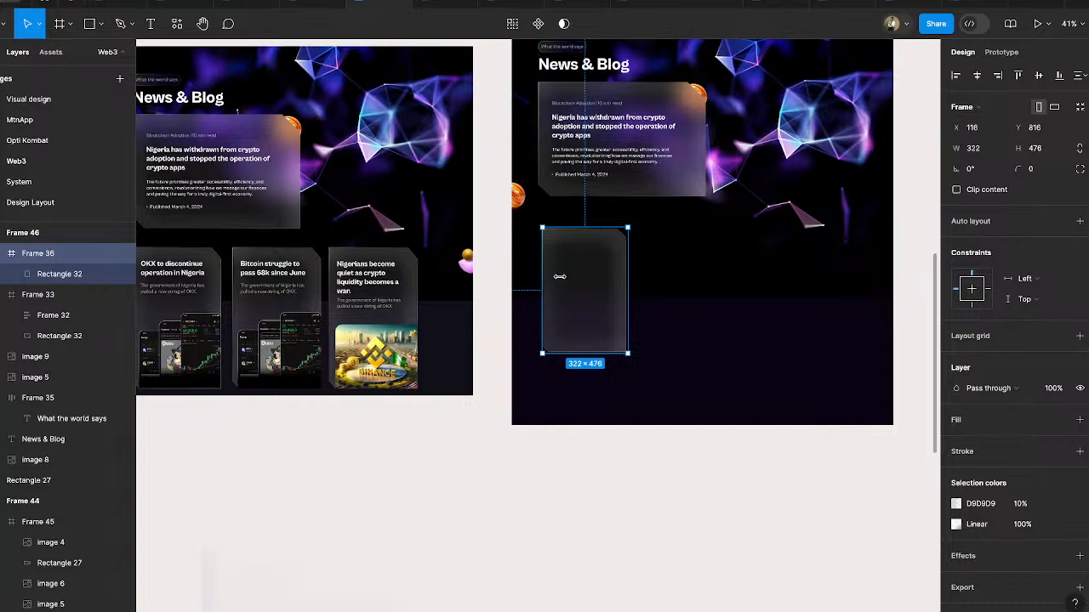
left_click(639, 449)
left_click(617, 319)
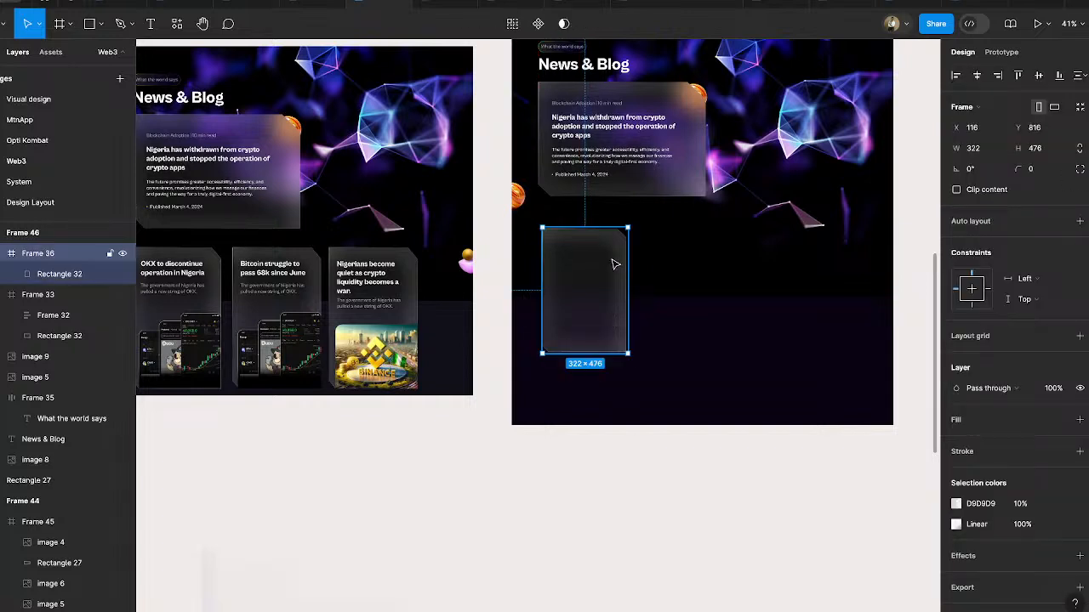
mouse_move(614, 264)
left_mouse_down()
mouse_move(598, 243)
mouse_move(601, 254)
left_mouse_up()
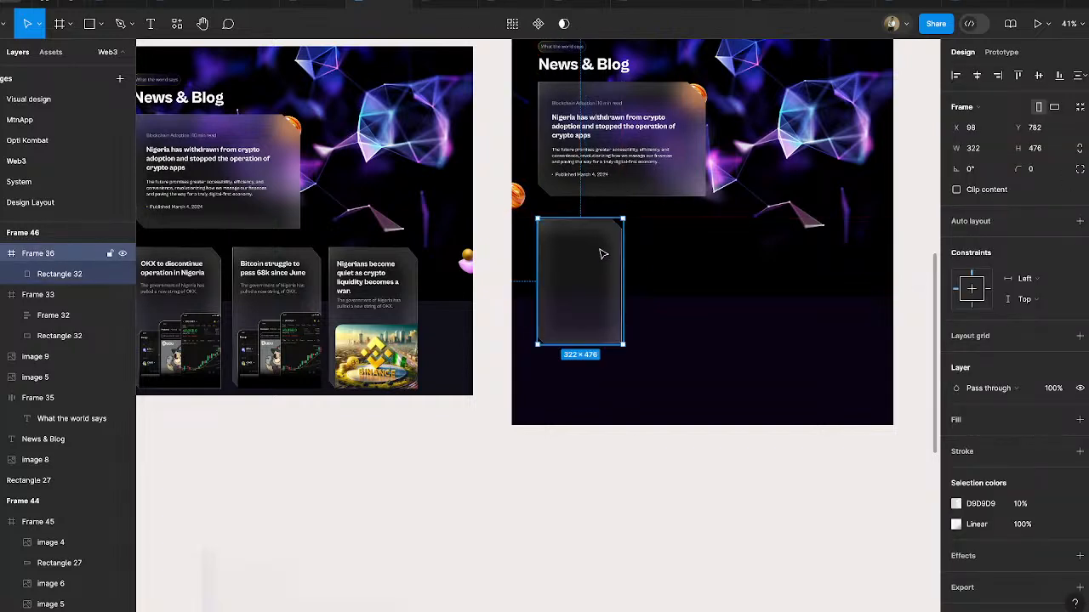
- Delete the stretched card and copy the three small news cards from Desktop - 3 into Frame 46 at Y 782
key("Delete")
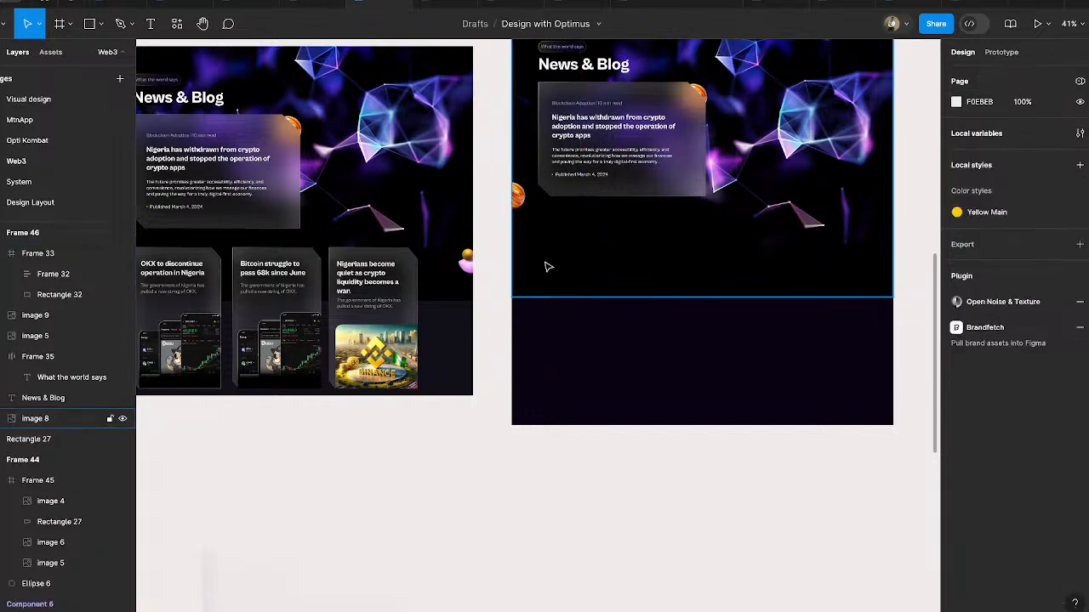
left_click(369, 278)
left_click(292, 278, "shift")
left_click(217, 281, "shift")
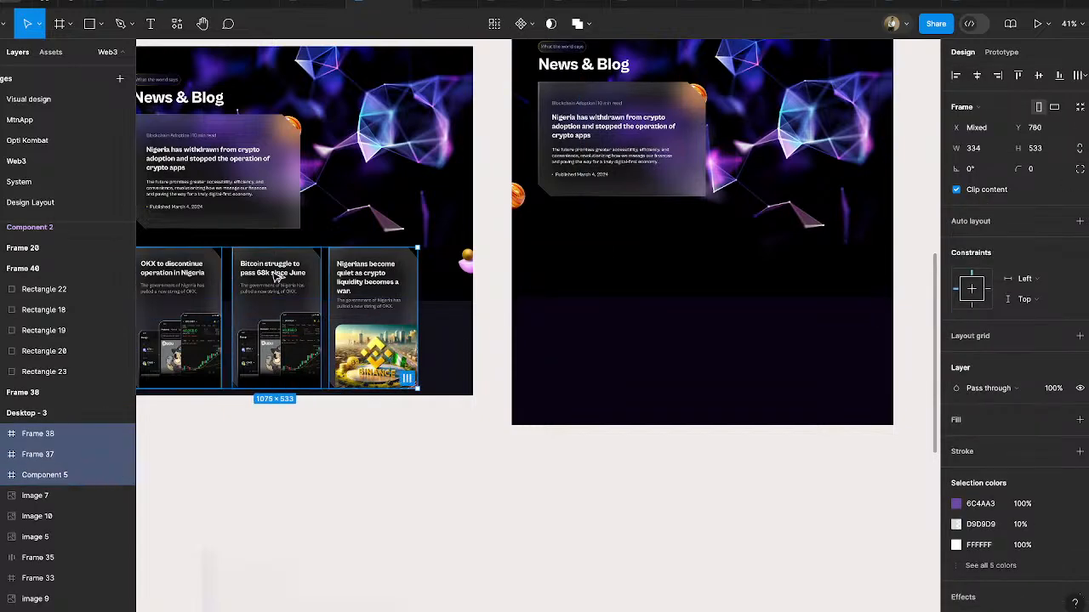
left_click_drag(275, 274, 679, 247)
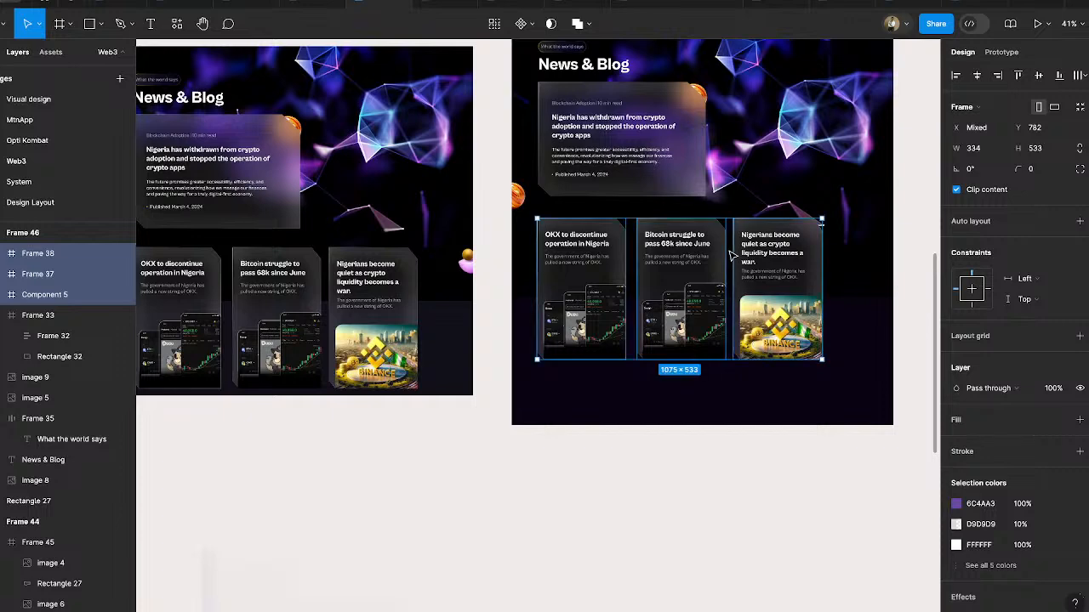
scroll(773, 256, "up", 2)
scroll(774, 255, "right", 2)
left_click_drag(694, 347, 694, 347)
left_click(726, 545)
- Copy the gold-and-pink ball image from Desktop - 3 into Frame 46 at X 1385, Y 1010, and shorten the frame to a height of 1409
left_click(393, 321)
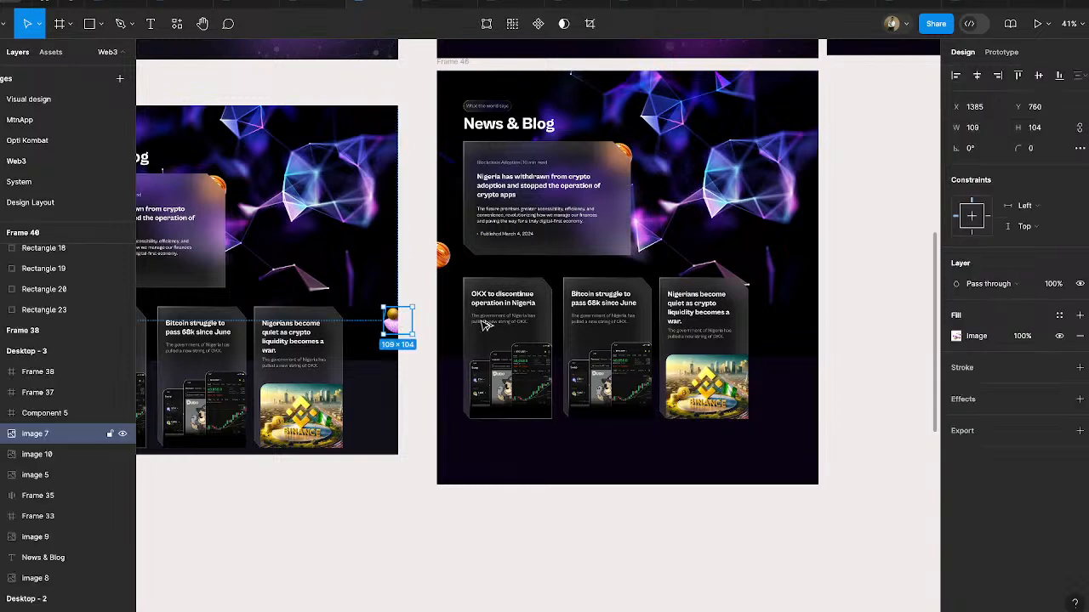
left_click_drag(393, 321, 814, 350)
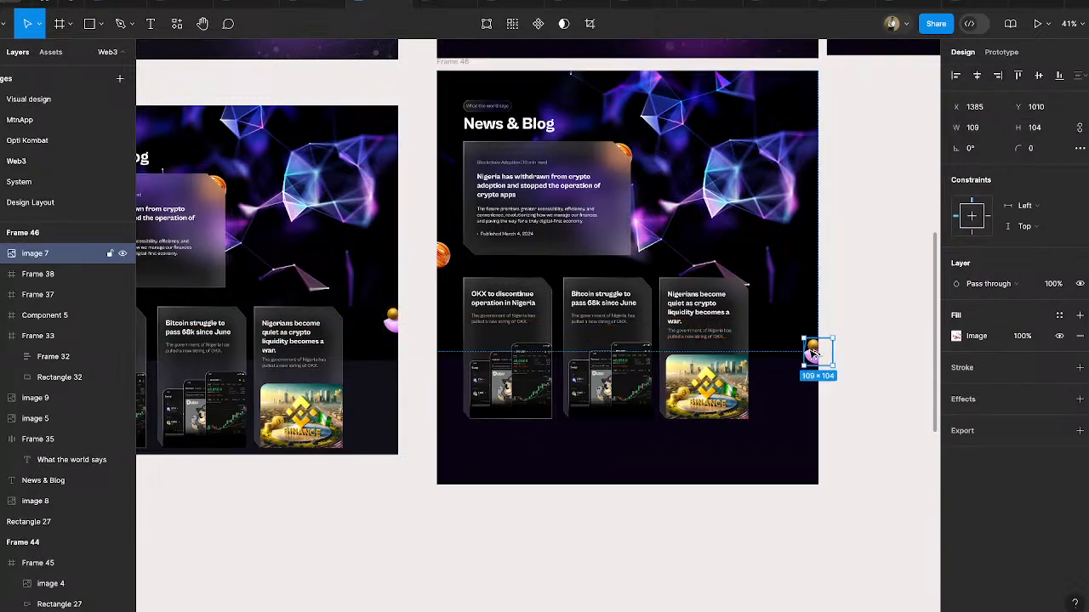
left_click(759, 538)
left_click(698, 482)
left_click_drag(698, 483, 696, 444)
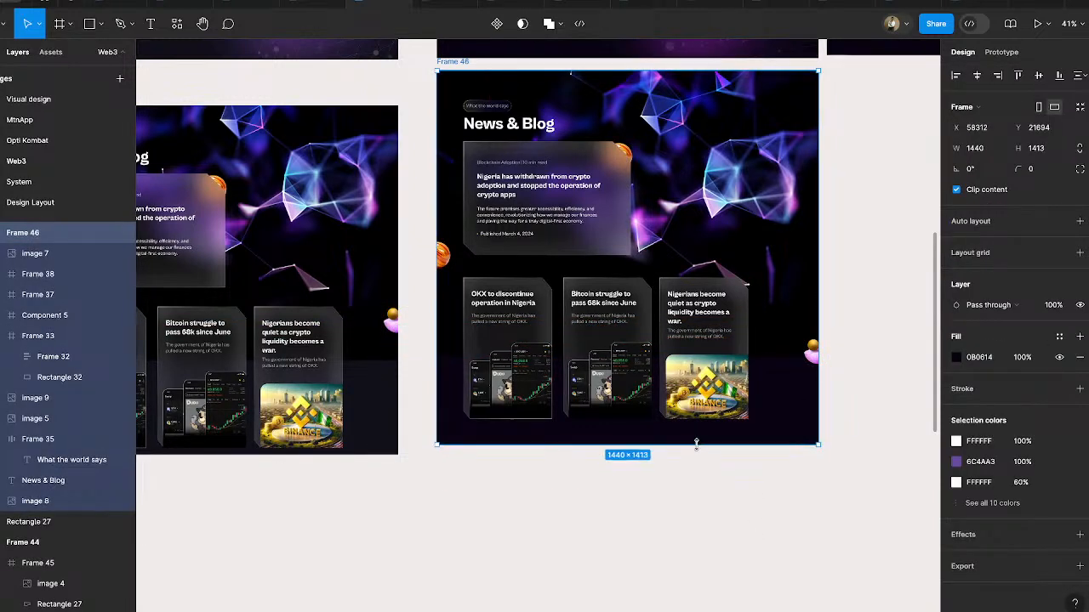
left_click(698, 474)
- Wrap the three small news cards in Frame 46 in a horizontal auto layout
scroll(711, 251, "up", 5, "ctrl")
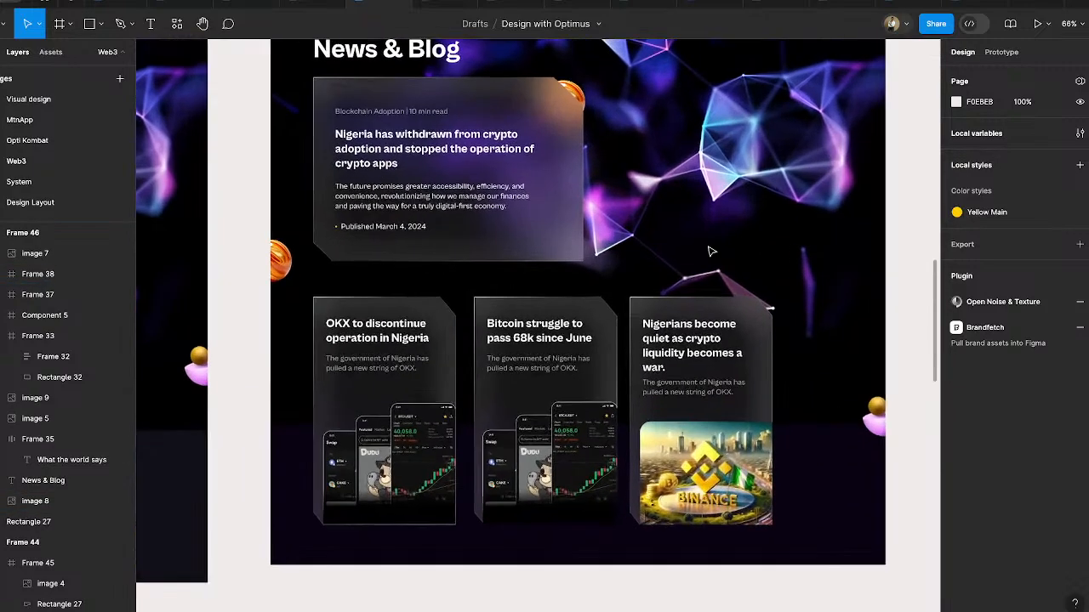
scroll(711, 251, "up", 1, "ctrl")
scroll(711, 251, "down", 1, "ctrl")
scroll(711, 251, "up", 1)
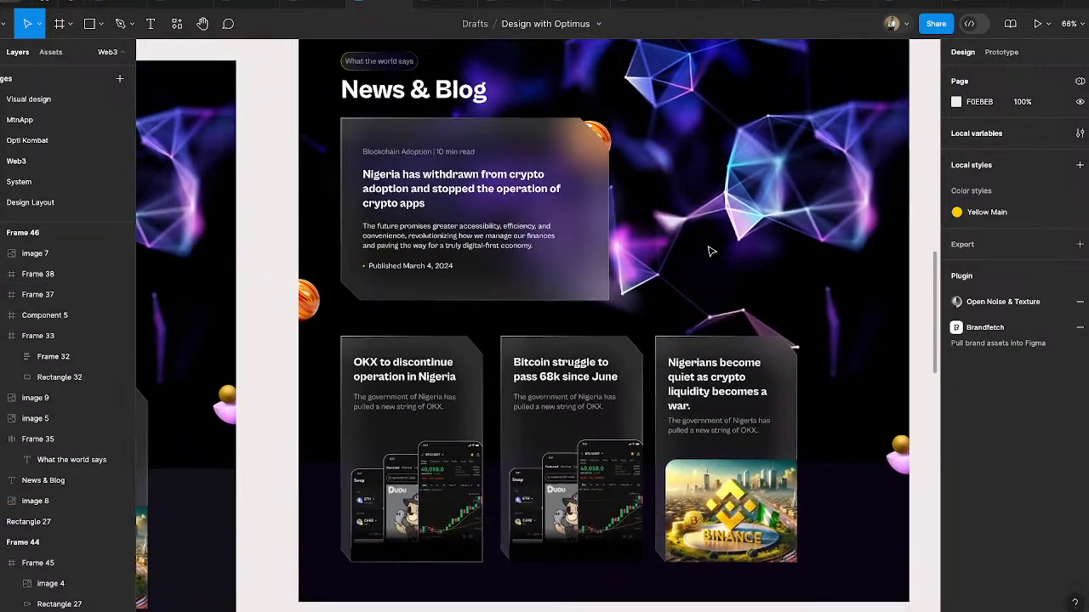
scroll(711, 251, "down", 1, "ctrl")
left_click(672, 400)
left_click(513, 398, "shift")
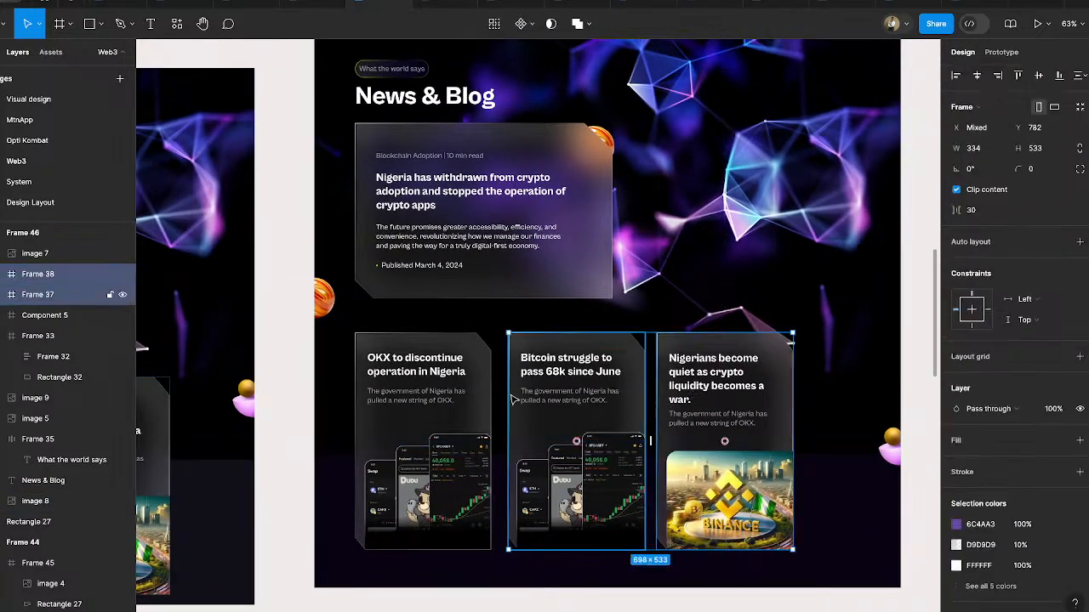
left_click(462, 377, "shift")
key("shift+a")
scroll(601, 413, "down", 3, "ctrl")
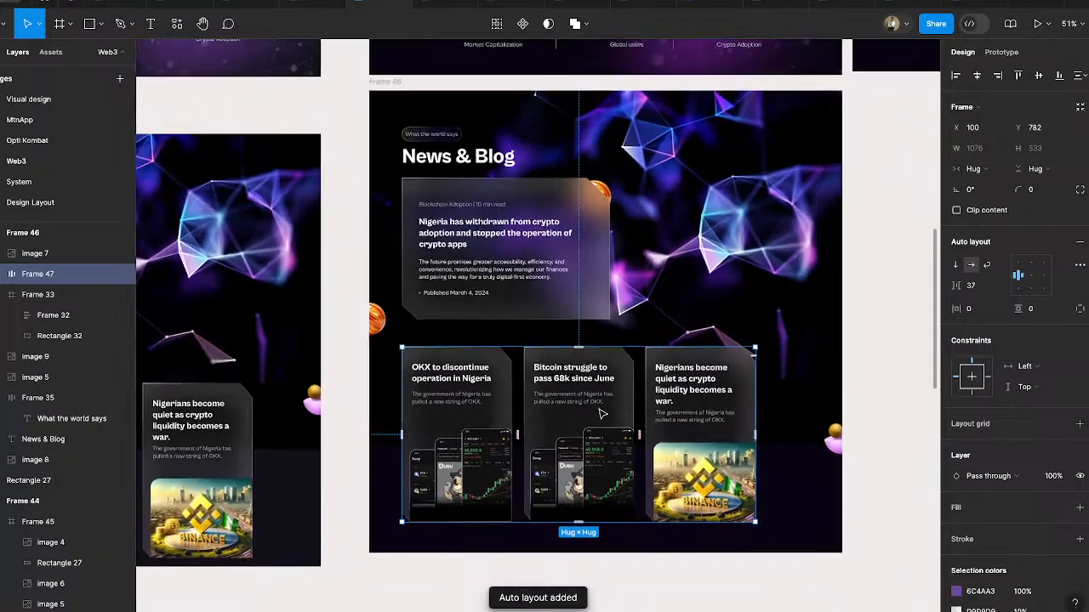
- Move Frame 46 to X 59808, Y 22100, and shift the Desktop - 2 and Desktop - 3 reference frames together away from Frame 39
scroll(601, 414, "down", 3, "ctrl")
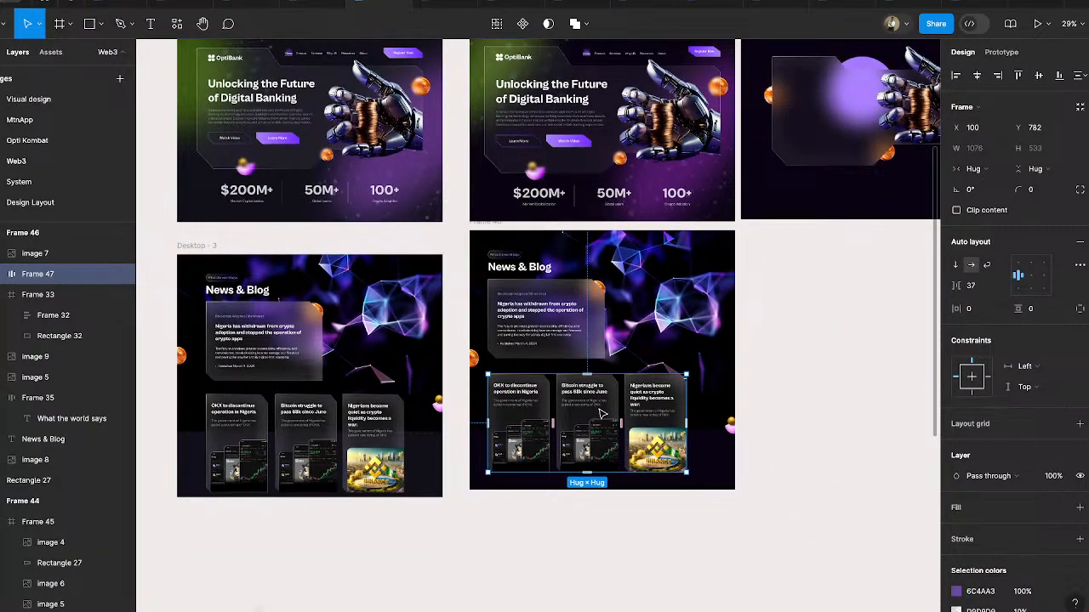
scroll(601, 413, "up", 2)
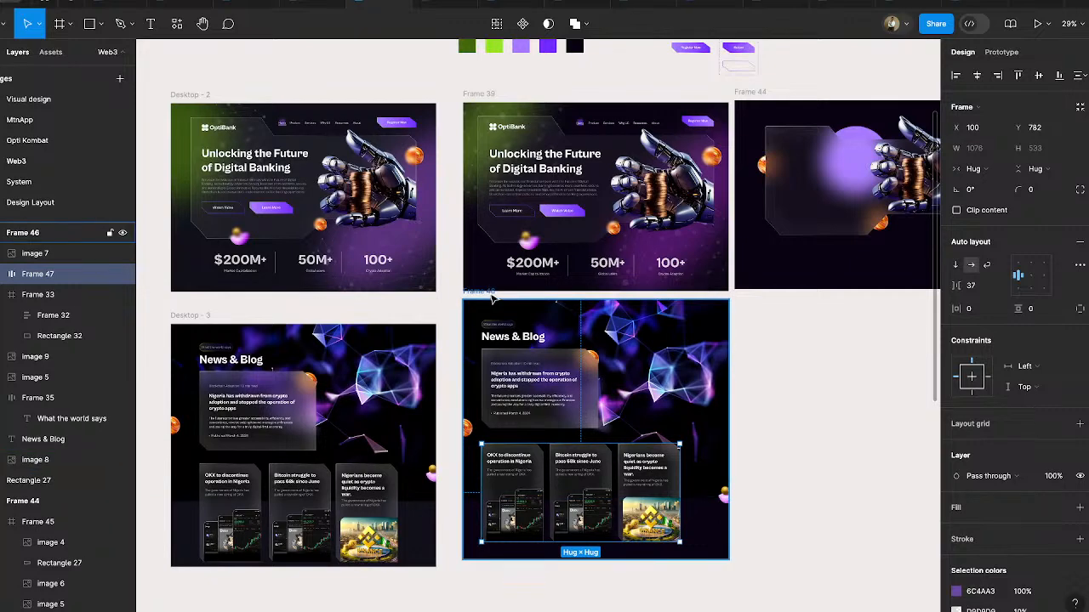
left_click_drag(496, 297, 775, 373)
scroll(632, 329, "down", 2, "ctrl")
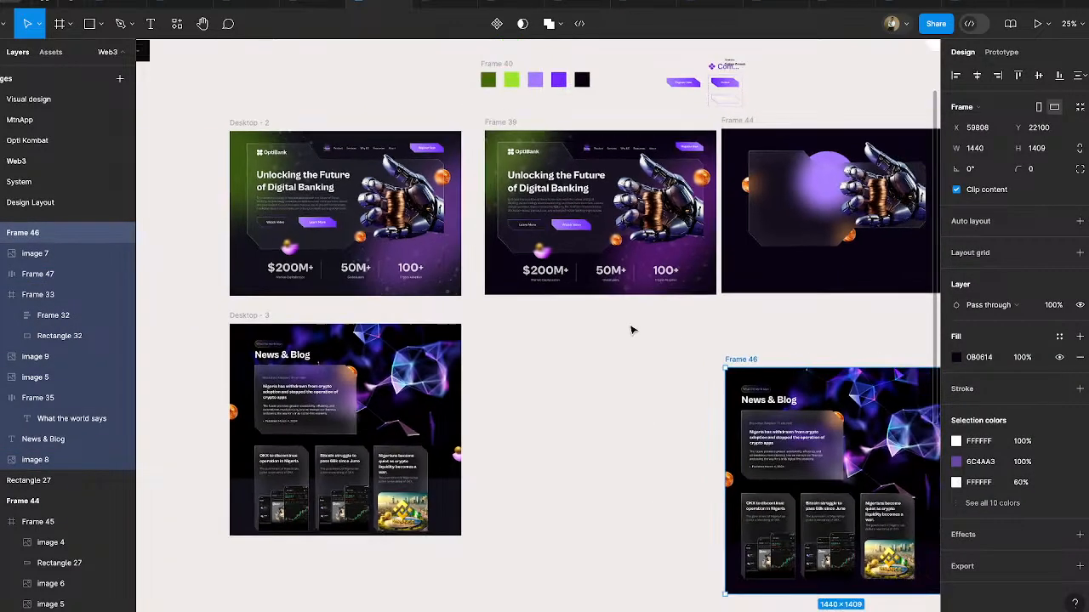
left_click(511, 124)
scroll(416, 270, "down", 3)
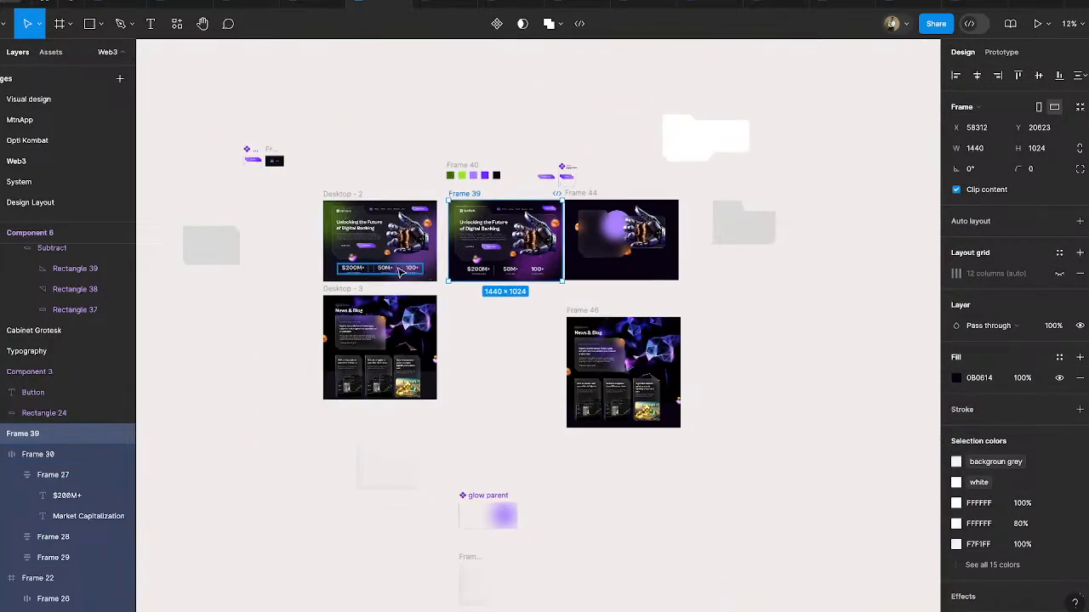
mouse_move(301, 175)
left_mouse_down()
mouse_move(398, 387)
mouse_move(452, 447)
mouse_move(440, 449)
left_mouse_up()
left_click_drag(403, 258, 194, 397)
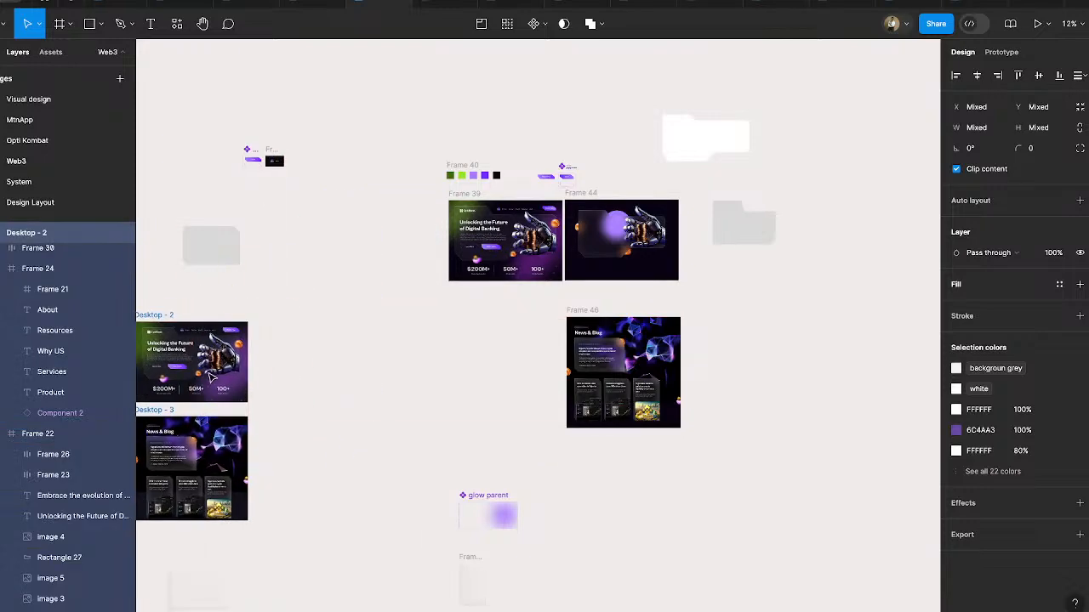
- Move Frame 44 to X 63345, Y 22213, and shift the two loose folder-like shapes farther away from Frame 39
left_click_drag(583, 197, 865, 325)
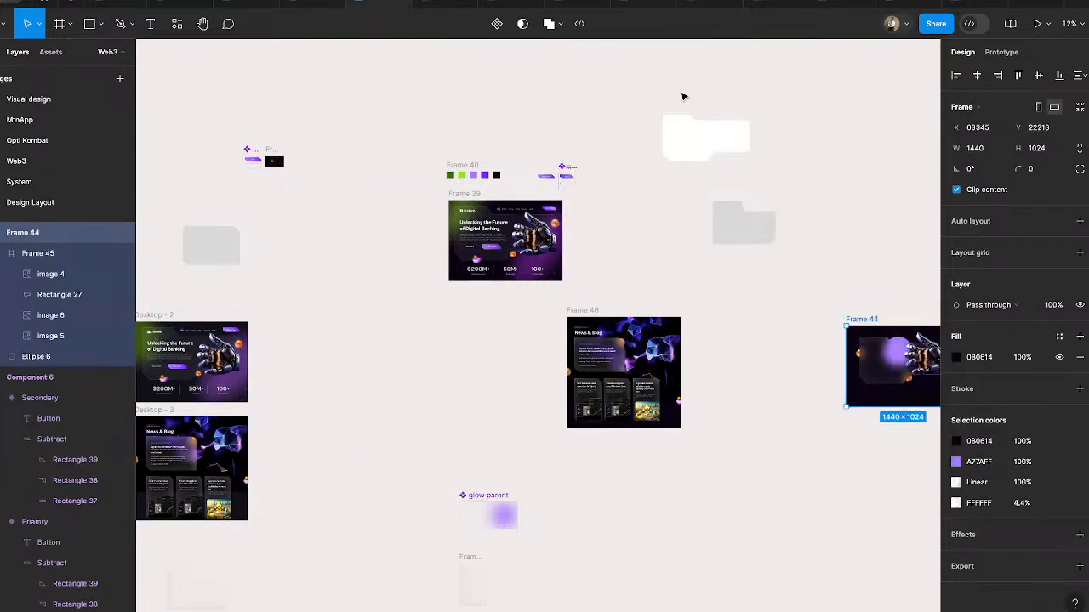
left_click_drag(683, 136, 847, 136)
left_click(718, 255)
left_click_drag(721, 238, 871, 228)
- Move Frame 46 to X 56940, Y 22108, and extend the bottom of Frame 39 to a height of 2540
scroll(436, 306, "up", 3)
left_click_drag(733, 329, 287, 318)
left_click(481, 90)
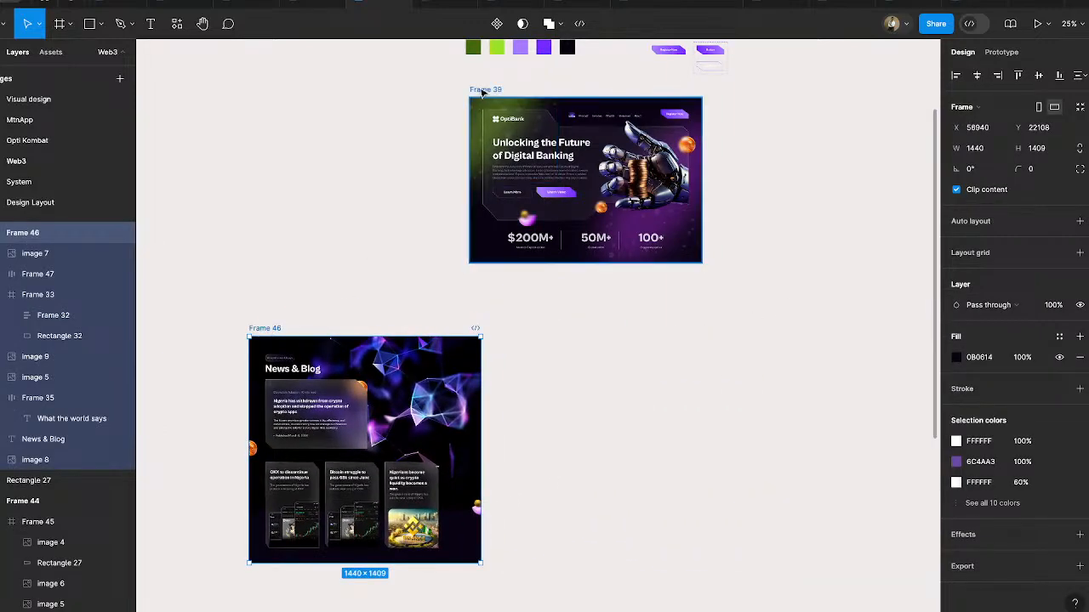
left_click_drag(575, 261, 575, 507)
- Nest Frame 46 inside Frame 39 below the hero stats, center it horizontally, and raise it slightly
left_click_drag(283, 336, 491, 289)
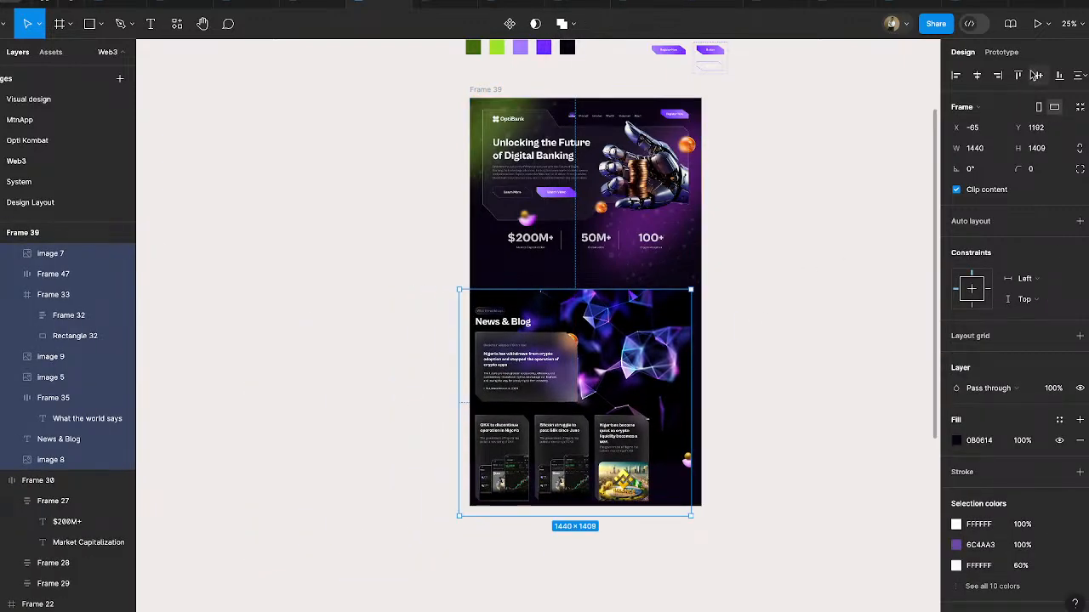
key("alt+h")
scroll(702, 355, "up", 1)
left_click_drag(602, 393, 601, 372)
left_click(727, 358)
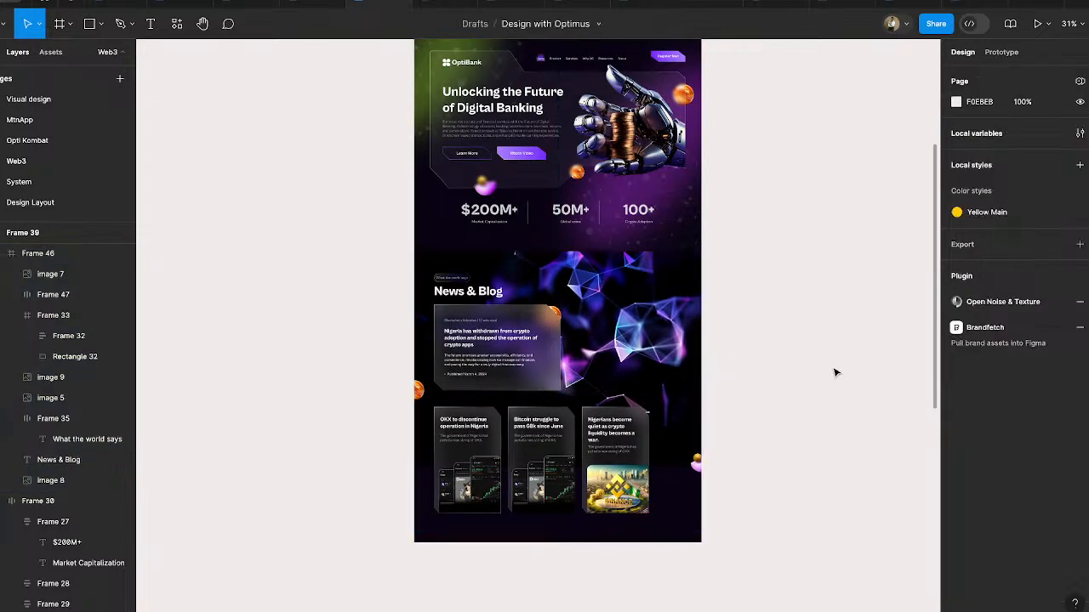
- Align Frame 46 to the bottom of Frame 39 at Y 1131, and raise it slightly toward the hero stats
left_click(615, 380)
left_click(1060, 75)
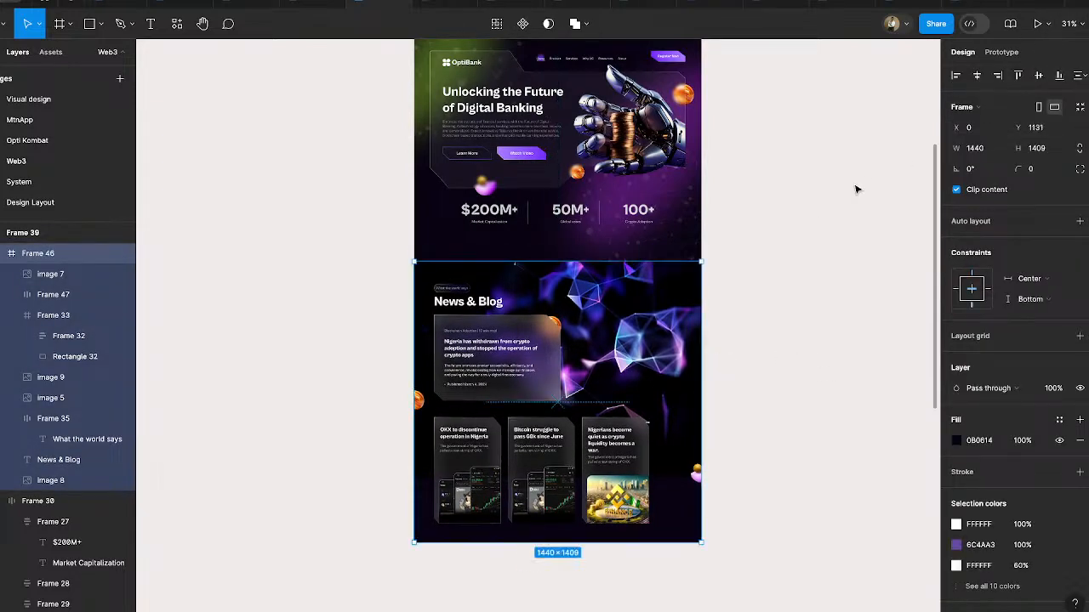
left_click(852, 189)
left_click_drag(613, 329, 612, 317)
left_click(748, 253)
scroll(537, 272, "up", 1)
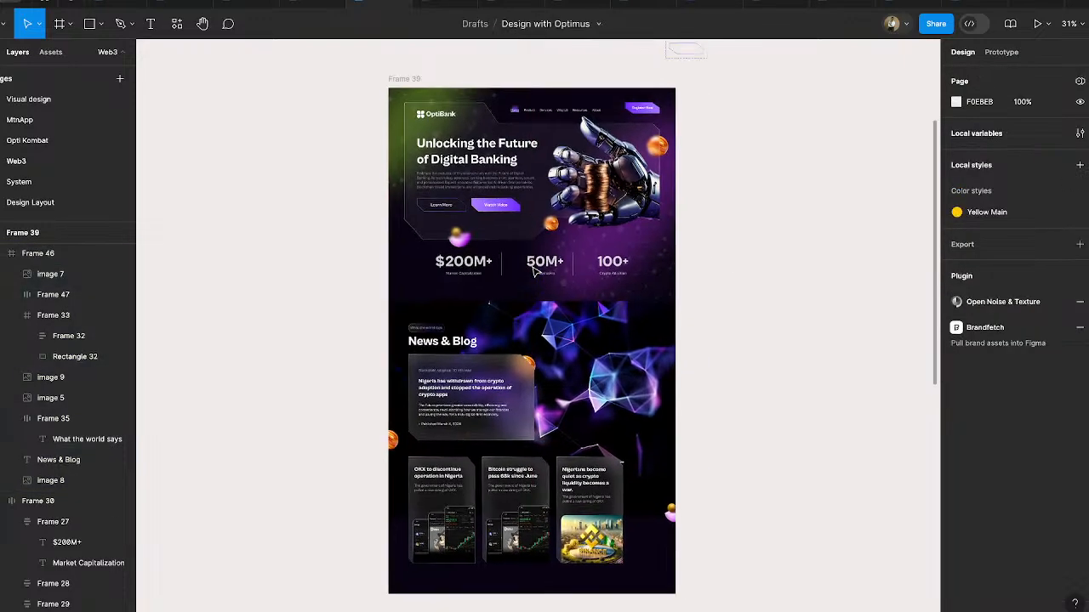
- Shorten Frame 39 from its bottom edge to trim the empty strip below the News & Blog section
left_click(413, 86)
scroll(535, 544, "down", 1)
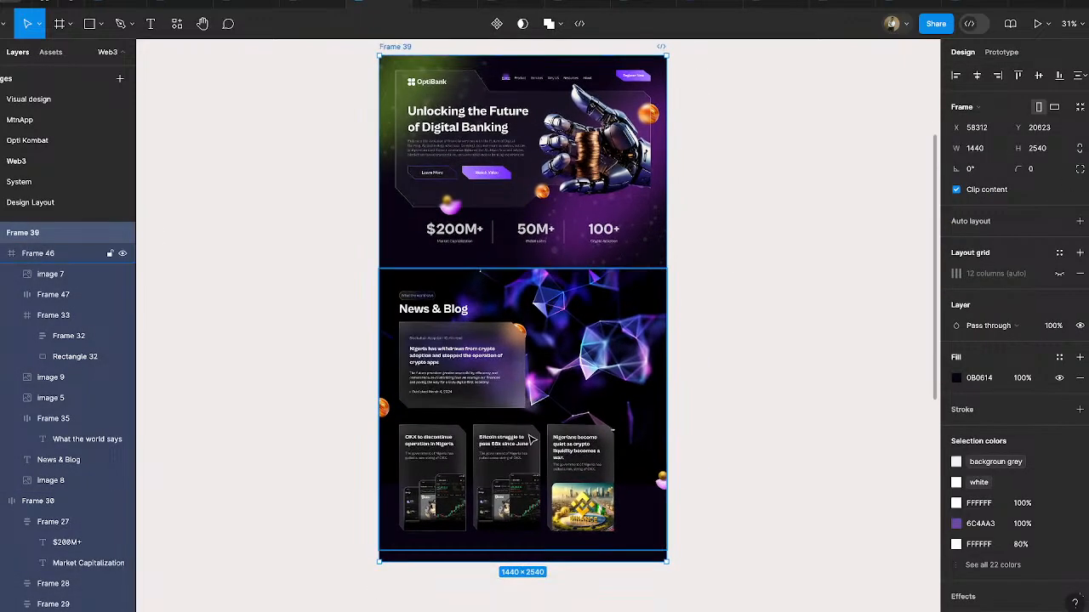
left_click_drag(535, 549, 537, 554)
left_click(891, 415)
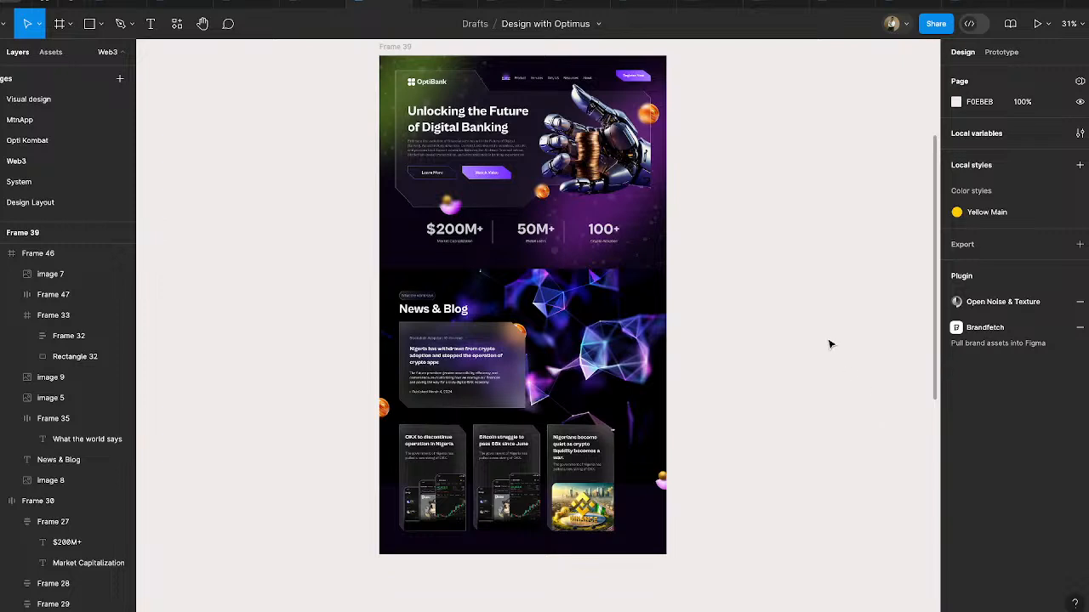
scroll(829, 344, "up", 2)
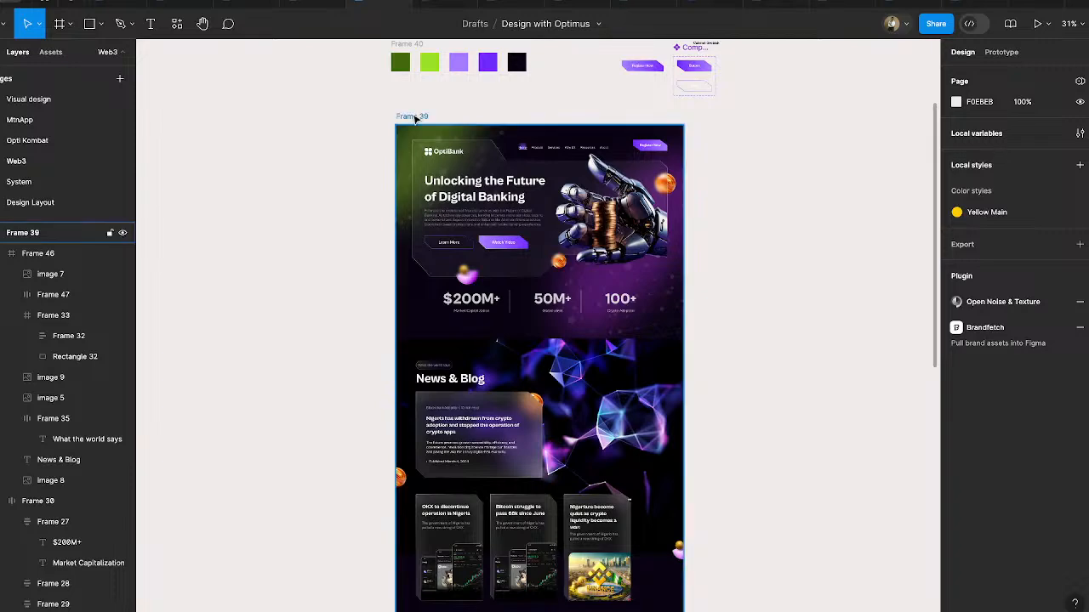
- Shift Frame 39 slightly to the left on the canvas
left_click_drag(415, 117, 402, 117)
left_click(705, 249)
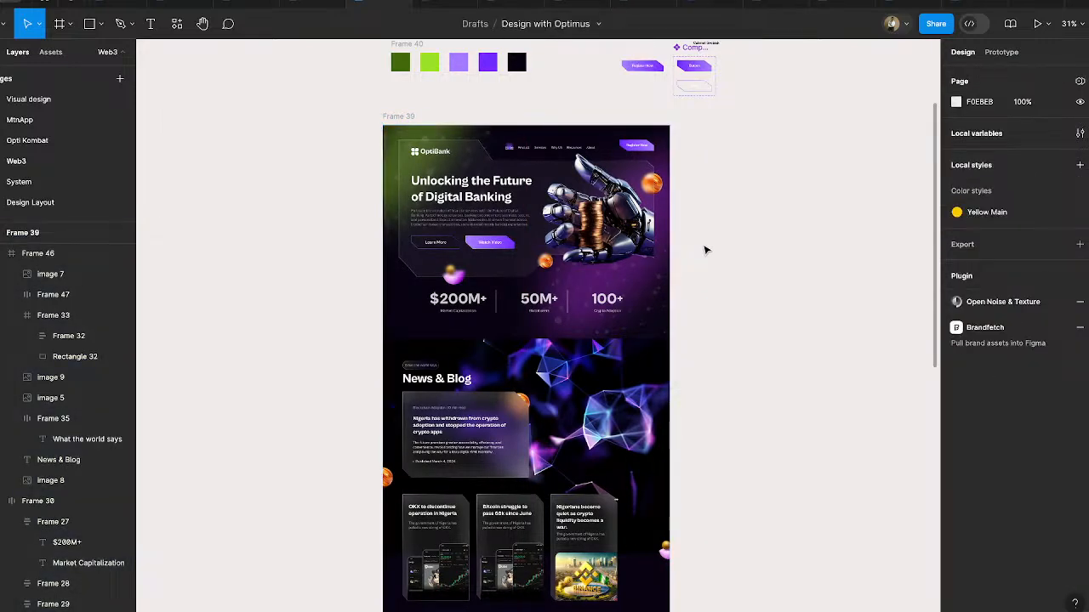
- Draw a 169 × 169 circle in the empty canvas area to the right of Frame 39's hero section
scroll(705, 250, "right", 3)
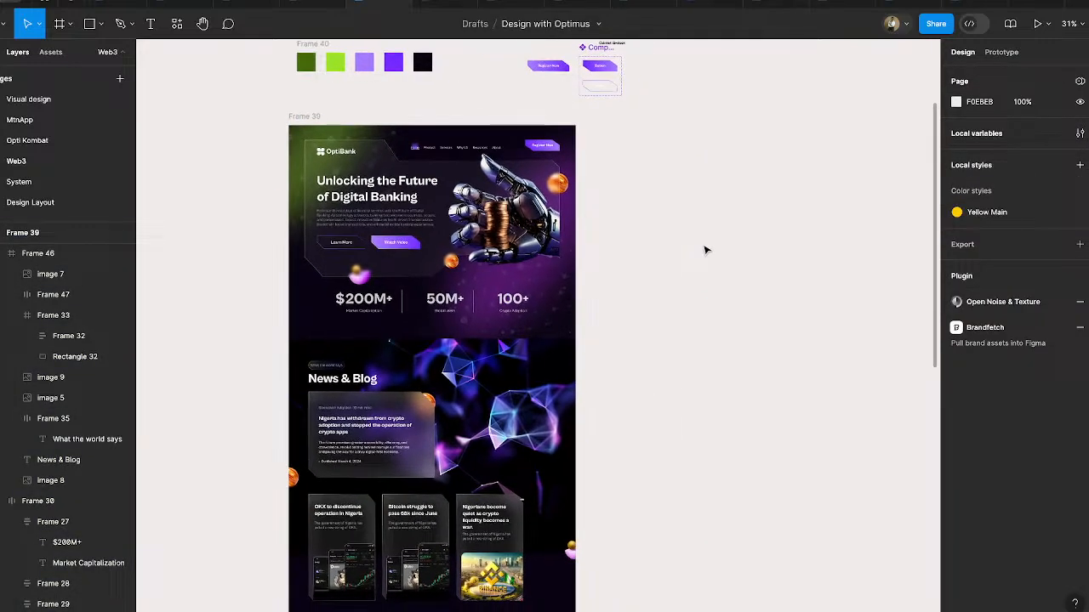
left_click(99, 24)
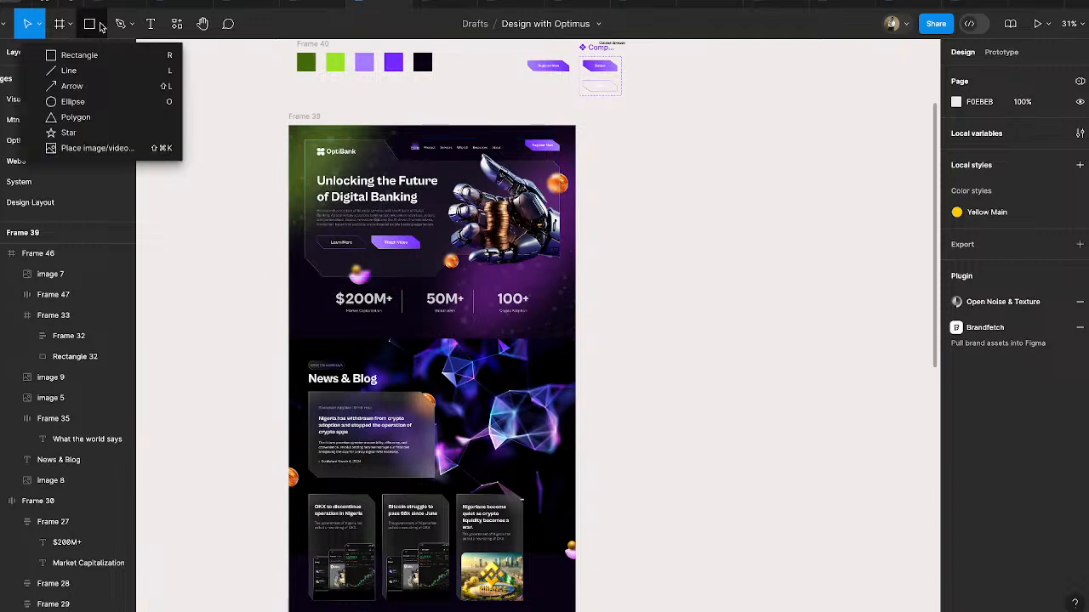
left_click(73, 102)
left_click_drag(623, 172, 667, 216)
- Fill the new circle with the purple A373FF sampled from the hero's Register Now button
scroll(688, 186, "up", 3)
scroll(688, 186, "up", 1)
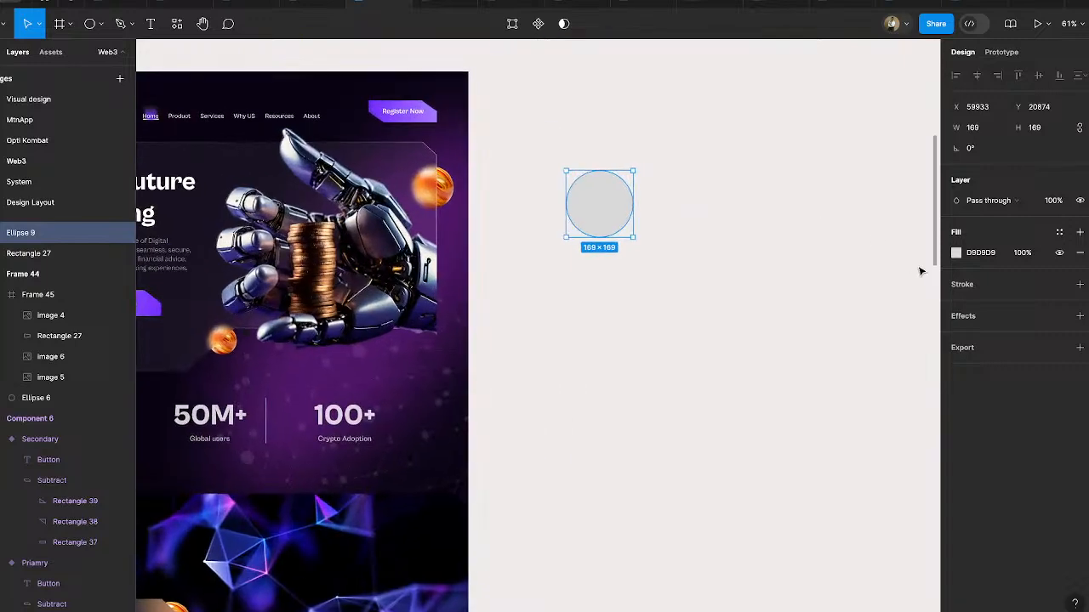
left_click(956, 252)
left_click(804, 472)
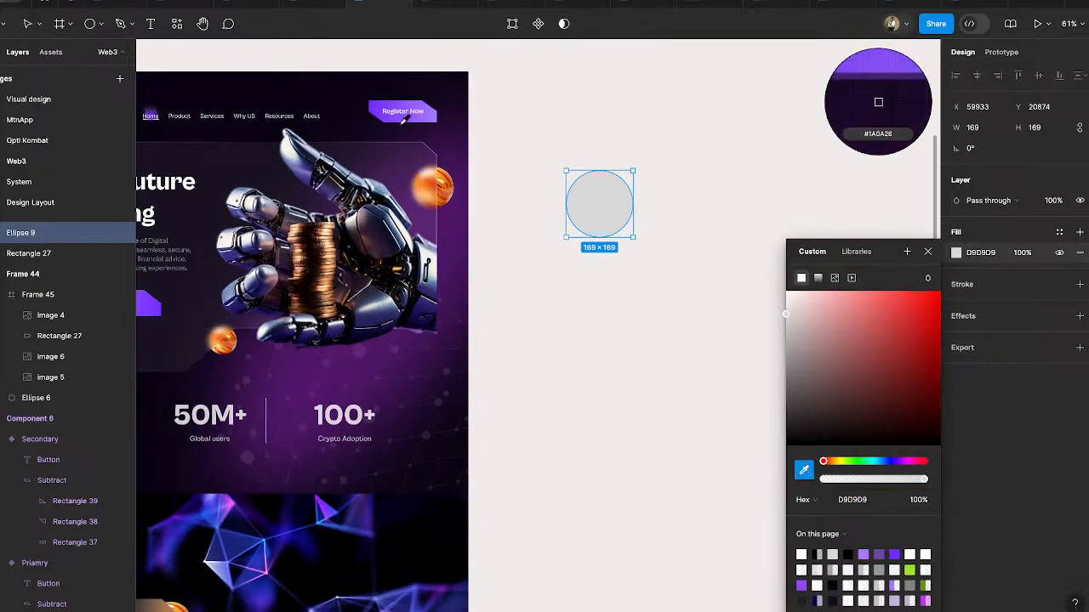
left_click(430, 113)
left_click(672, 234)
- Duplicate the purple circle to its right at X 60229 and set the copy's fill opacity to 0%
left_click(607, 209)
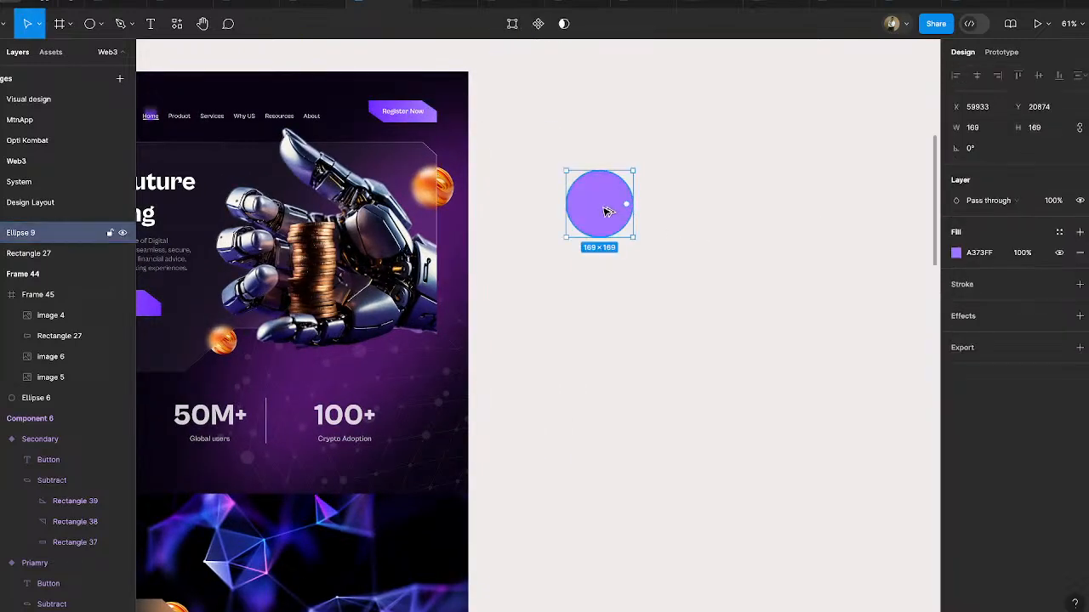
left_click_drag(607, 209, 718, 206)
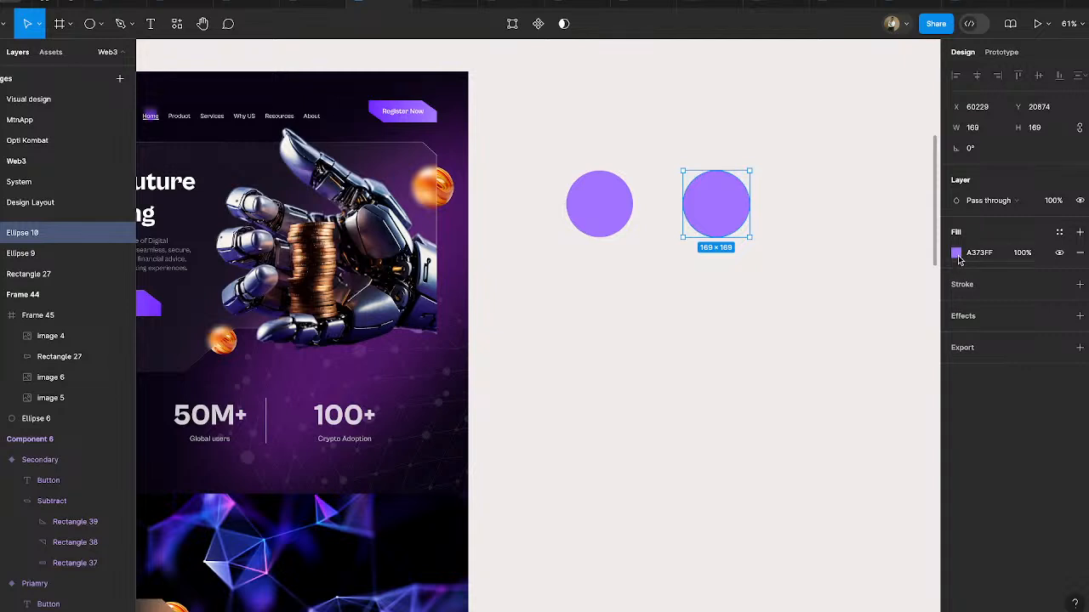
left_click(957, 255)
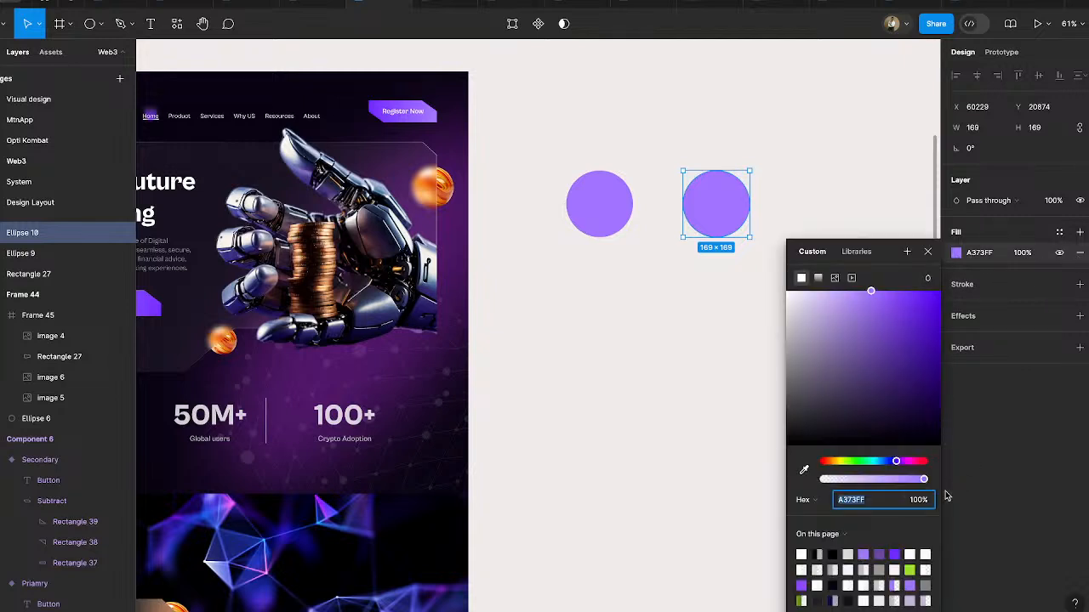
left_click_drag(923, 481, 738, 476)
left_click(680, 344)
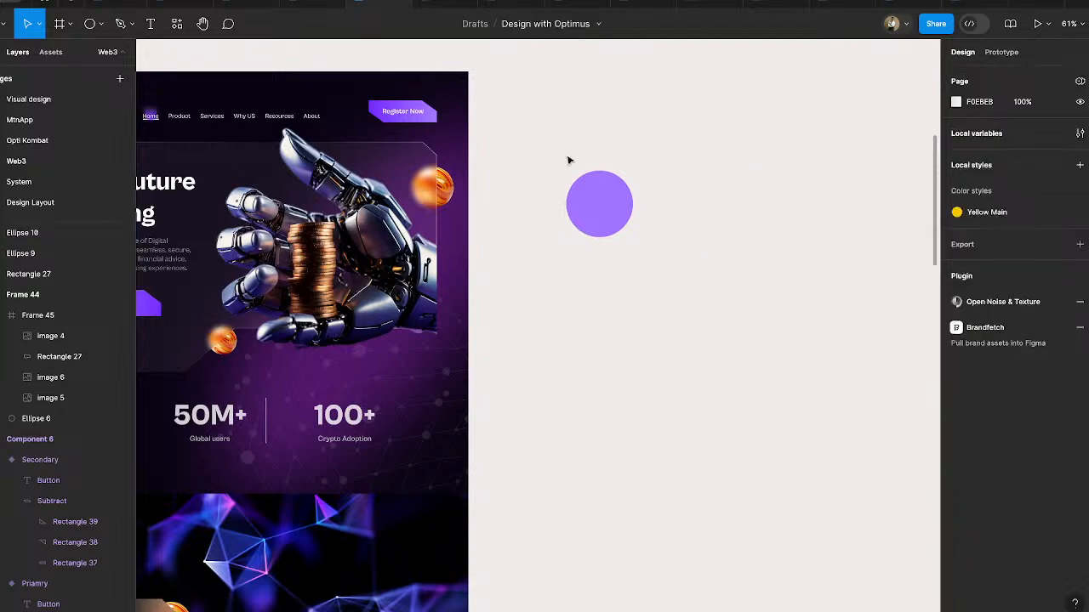
- Add a layer blur of 80 to both the purple and the transparent circle
left_click(597, 205)
left_click_drag(551, 93, 653, 209)
left_click_drag(528, 112, 856, 335)
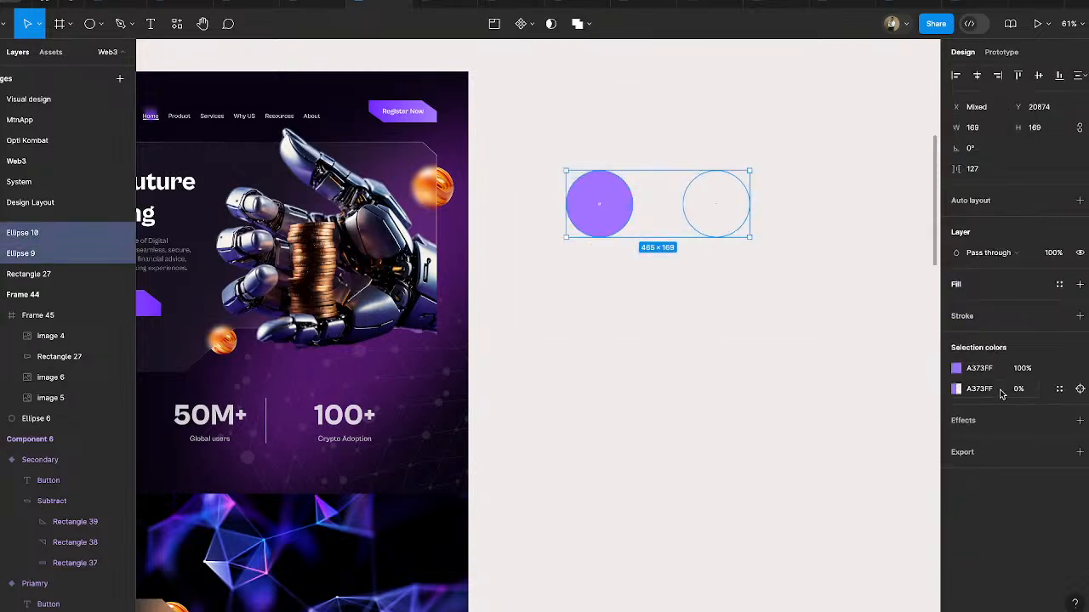
left_click(969, 422)
left_click(1002, 441)
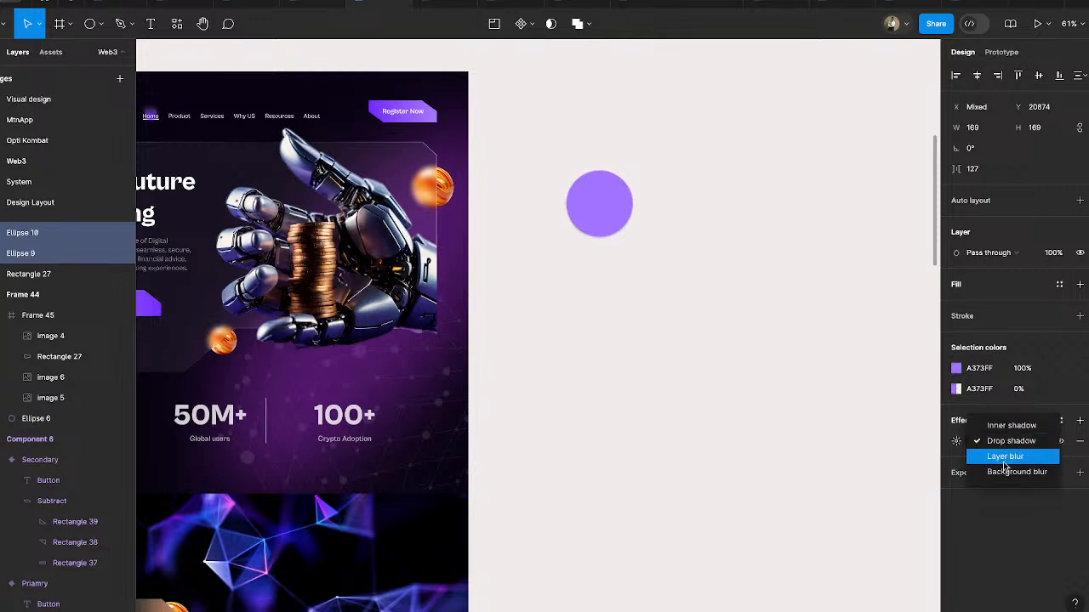
left_click(1005, 457)
left_click(955, 441)
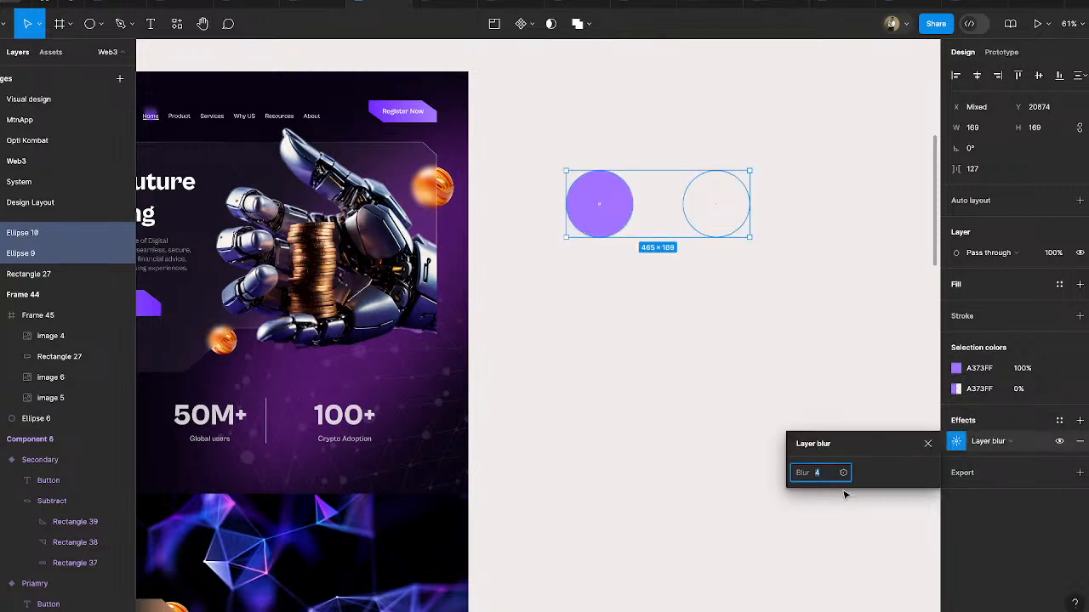
type("80")
key("Return")
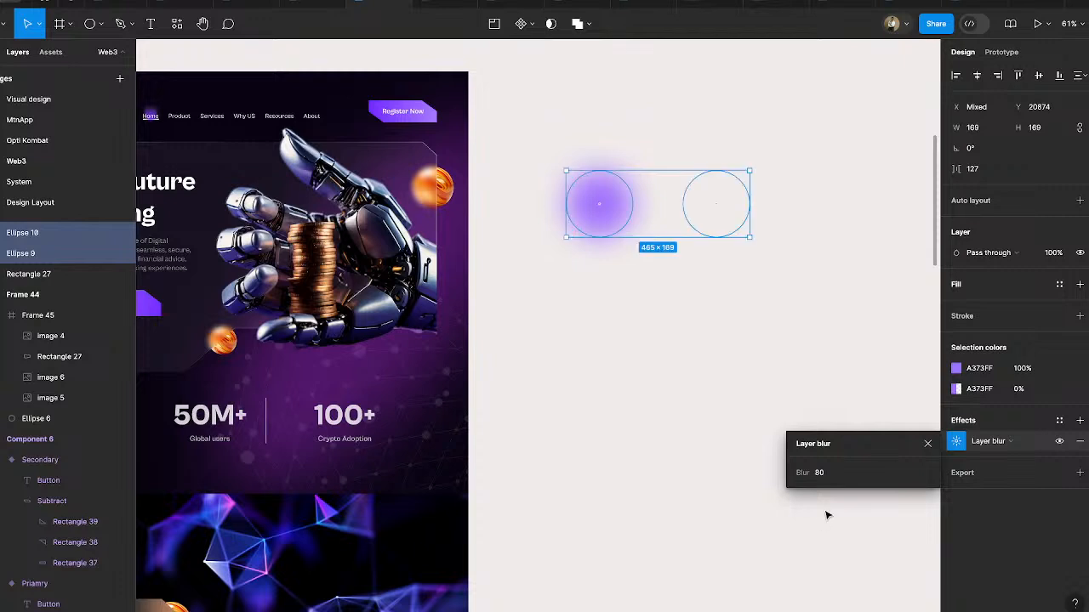
- Set the layer blur of both circles to 100
left_click(830, 476)
type("100")
key("Return")
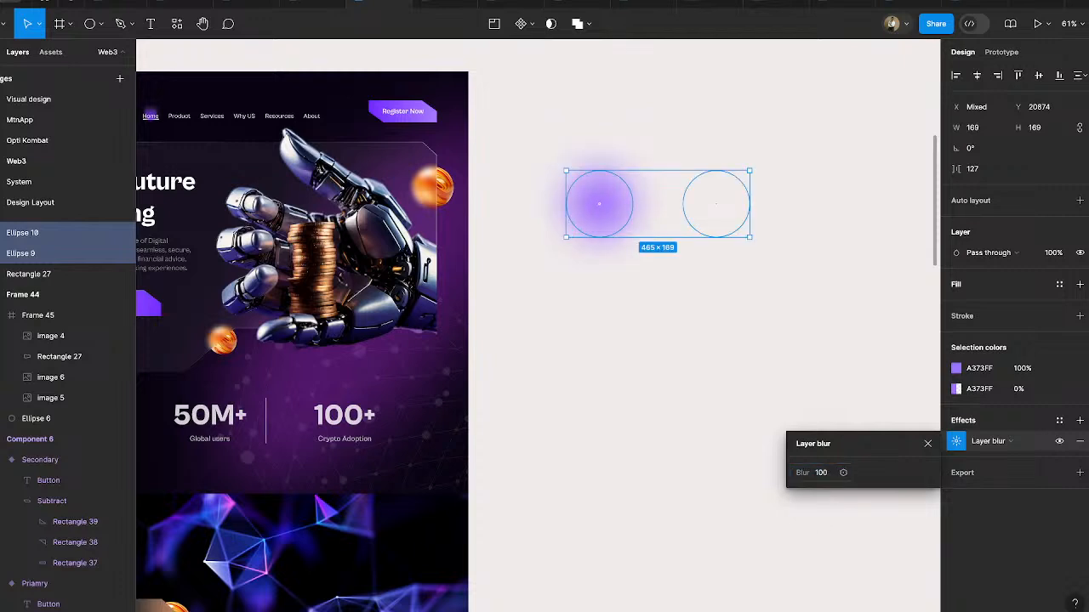
left_click(578, 377)
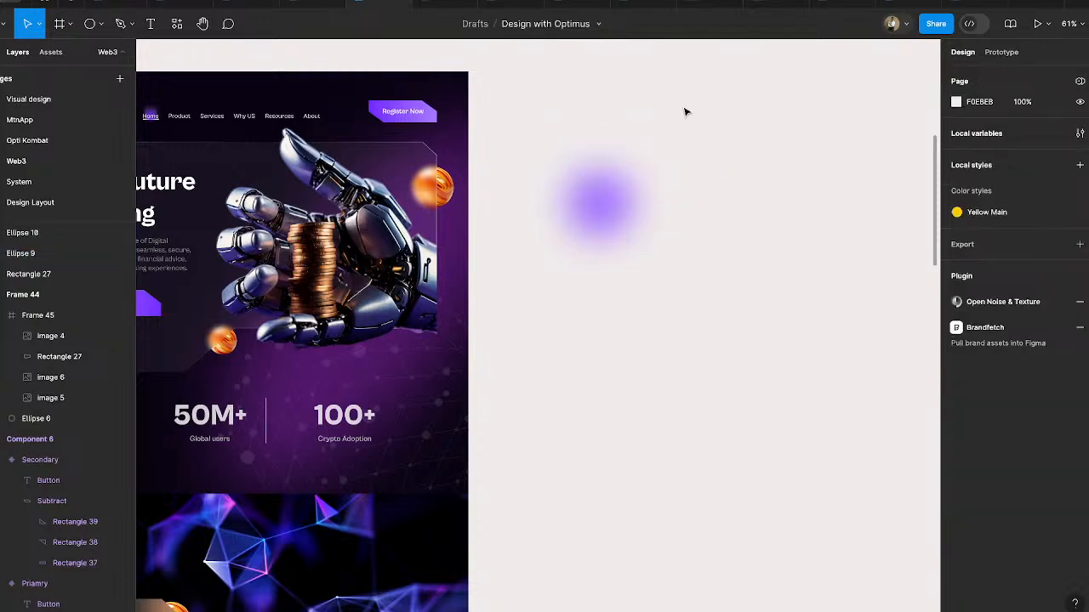
- Move the transparent circle right to X 60308 and combine both circles into a component set
left_click_drag(686, 111, 794, 296)
left_click_drag(694, 198, 725, 199)
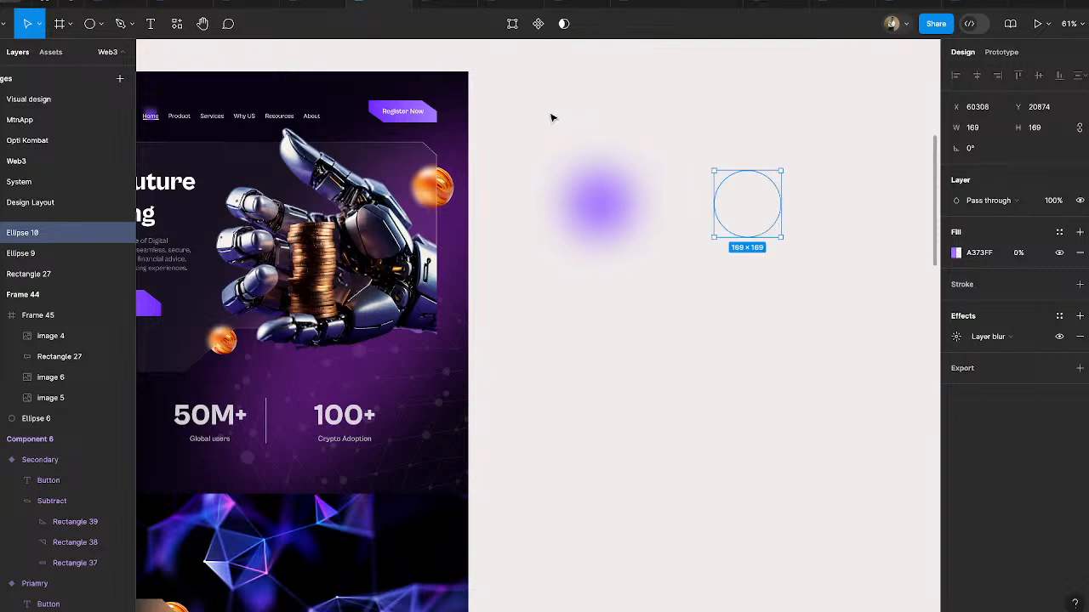
left_click_drag(529, 96, 788, 309)
left_click(529, 24)
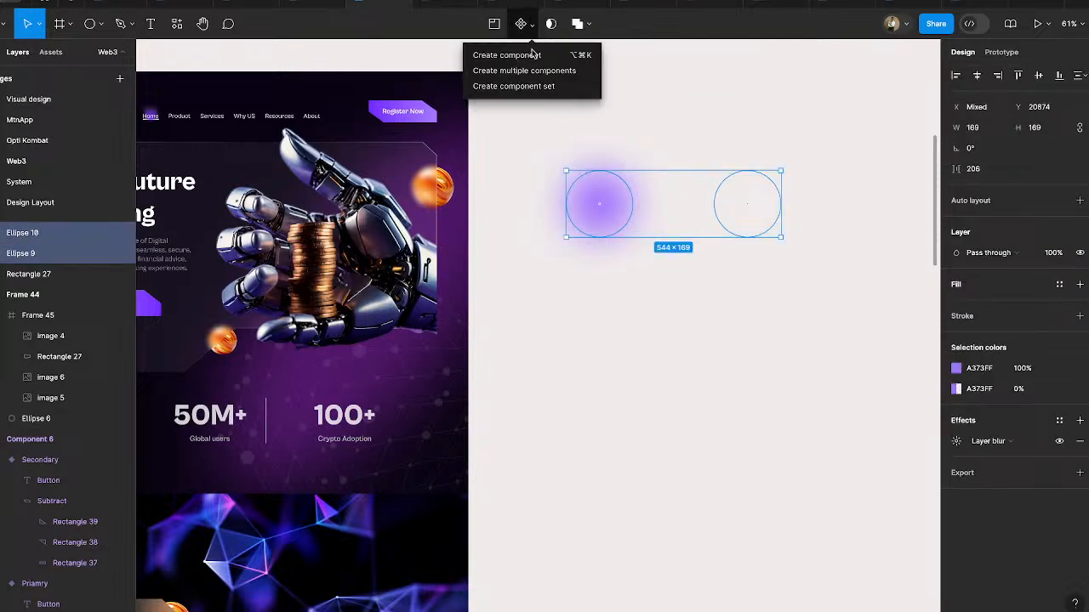
left_click(535, 85)
- Set Property 1 to "on" for the purple glow variant and "off" for the transparent variant
left_click(629, 212)
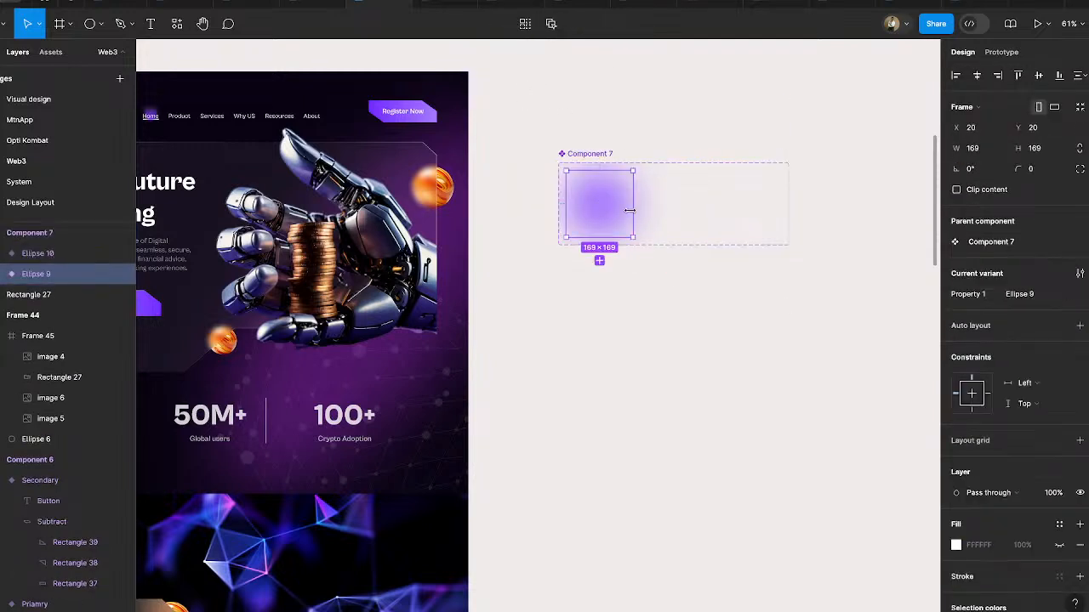
left_click(1016, 293)
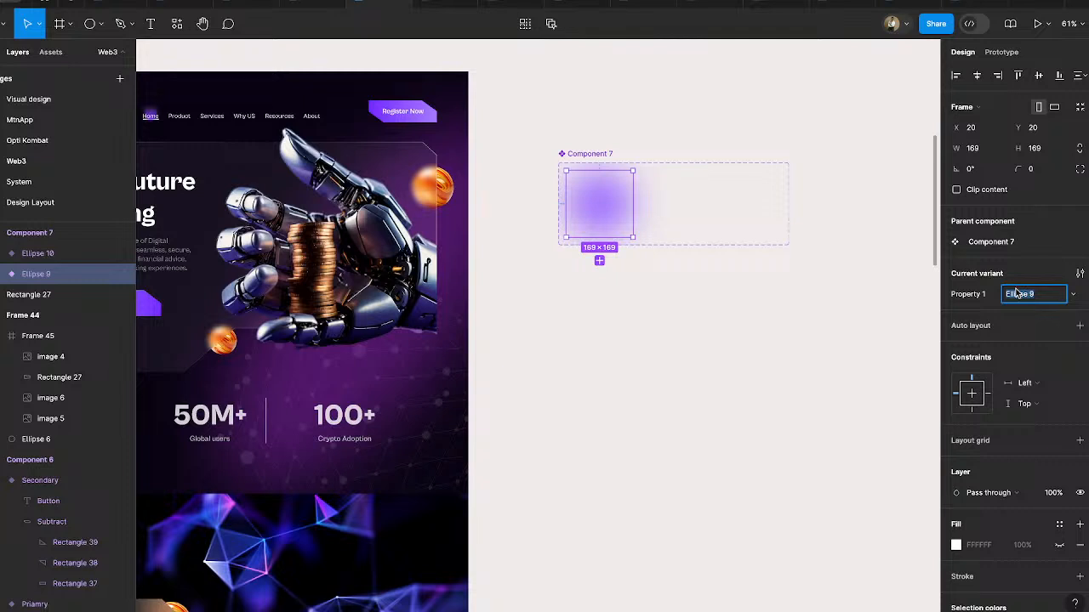
type("on")
key("Return")
left_click(751, 223)
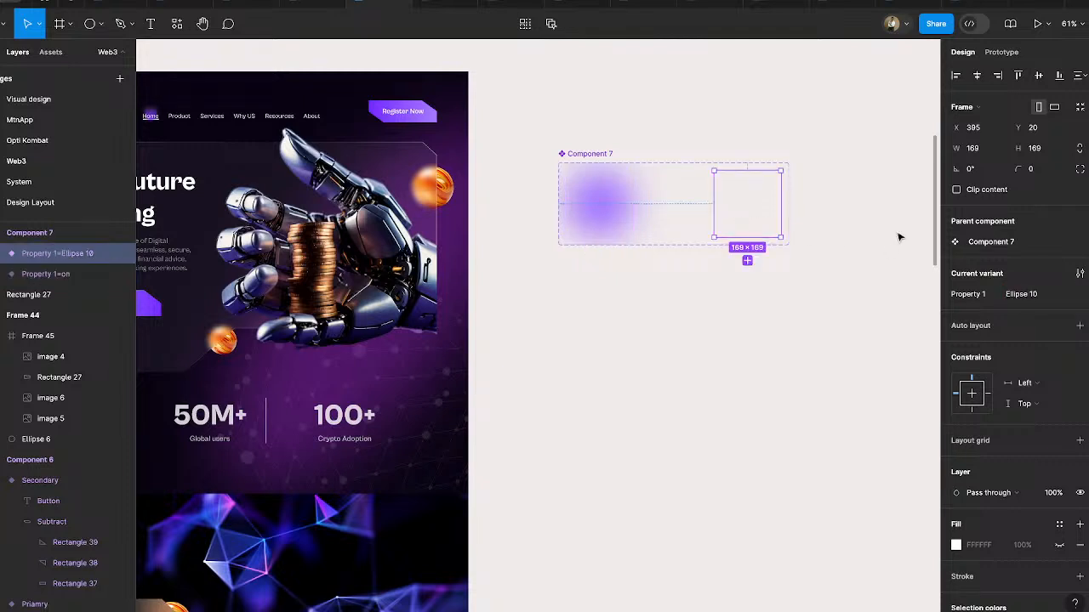
left_click(1020, 293)
type("on o")
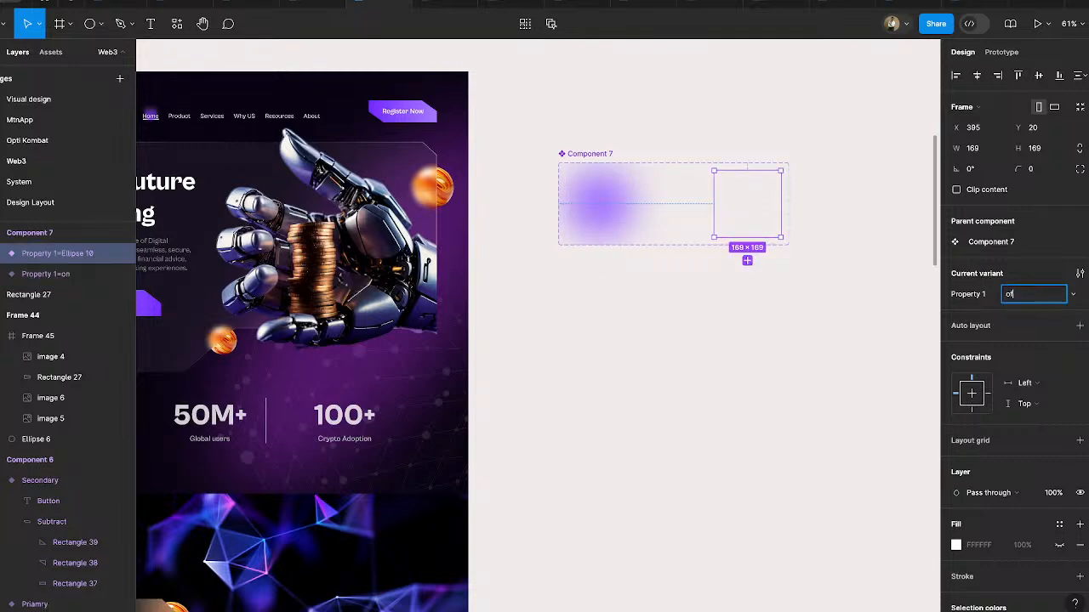
type("f")
key("Return")
left_click(705, 366)
- Select Component 7's purple "on" variant and switch to prototype mode
scroll(704, 369, "down", 3)
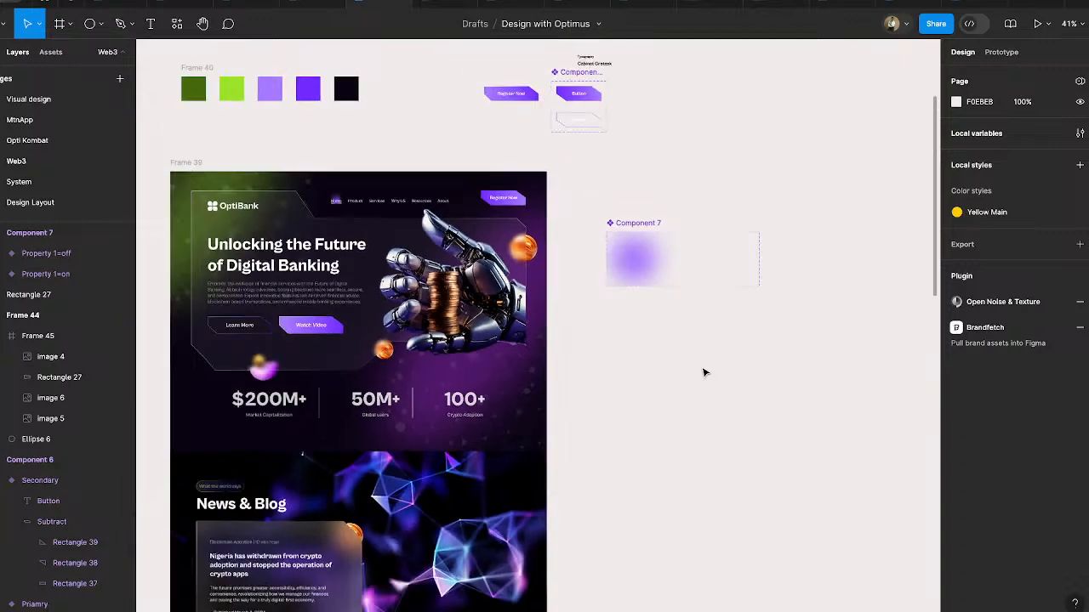
scroll(703, 373, "up", 1)
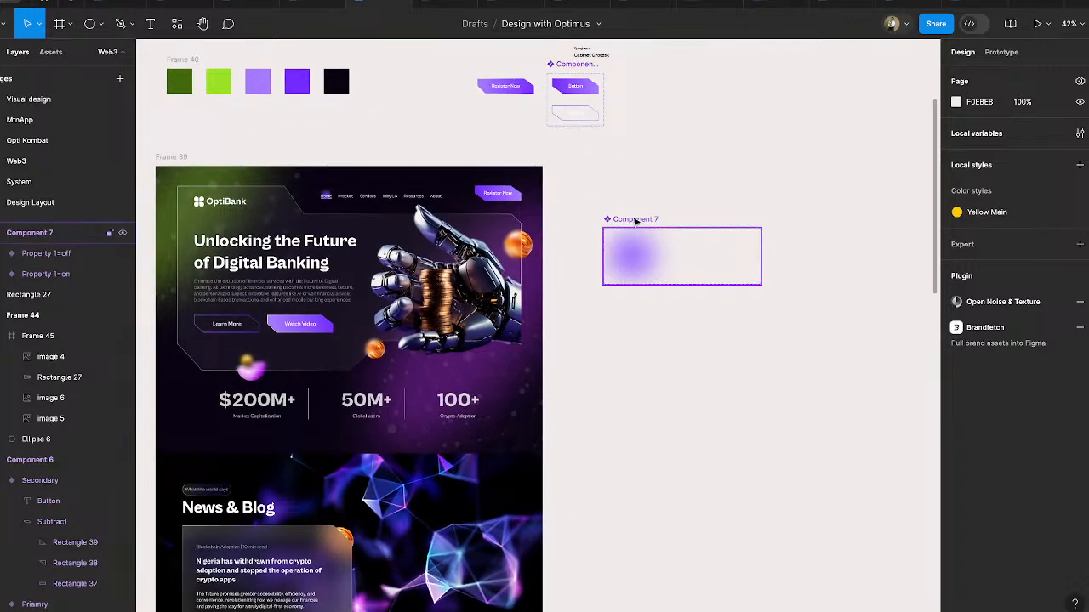
left_click(648, 265)
key("shift+e")
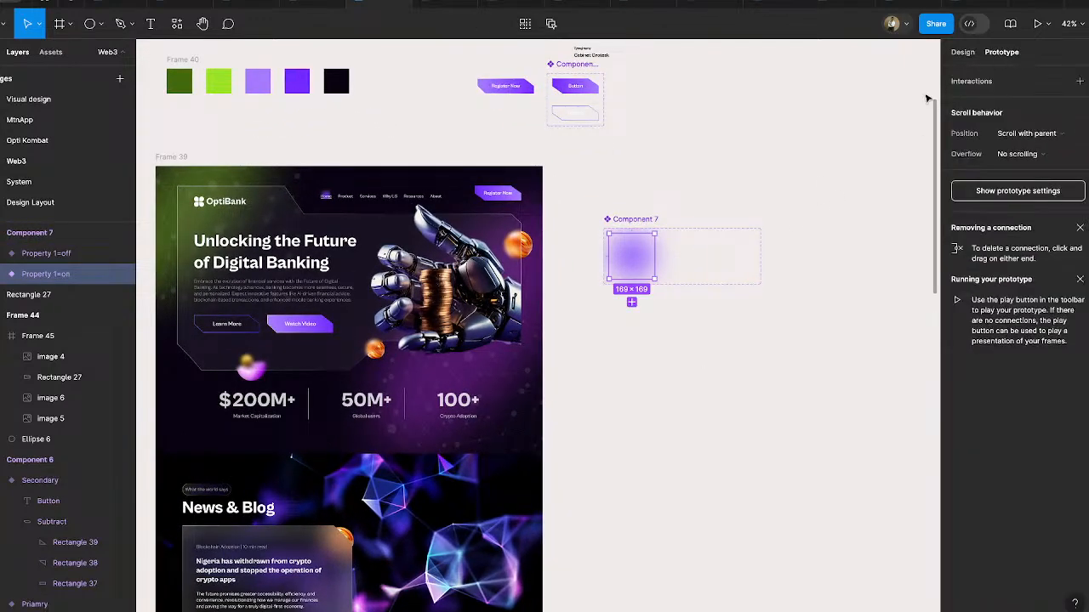
left_click_drag(654, 256, 726, 262)
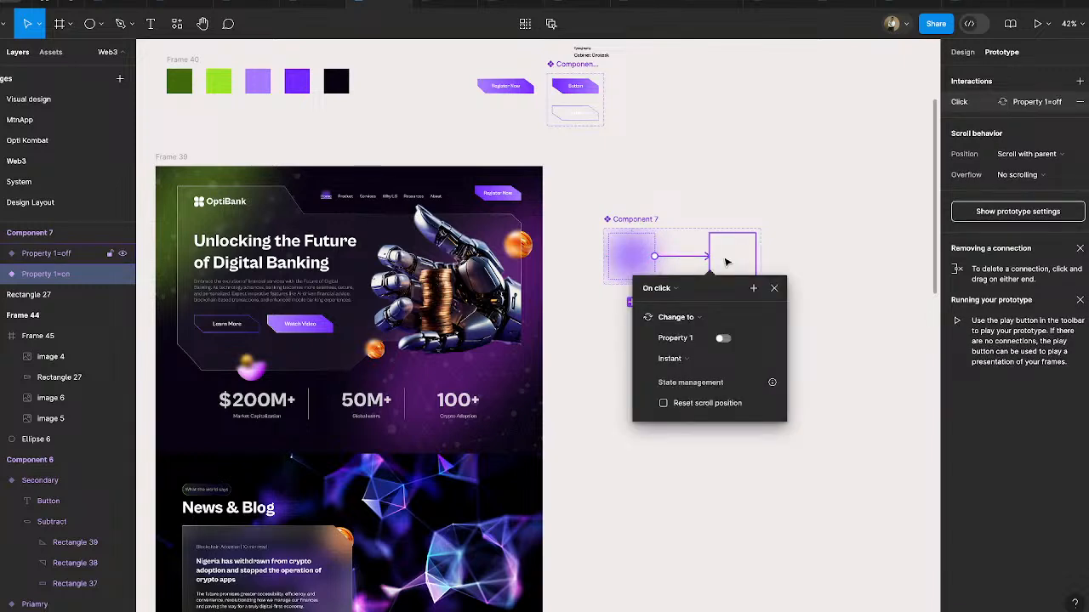
left_click(726, 262)
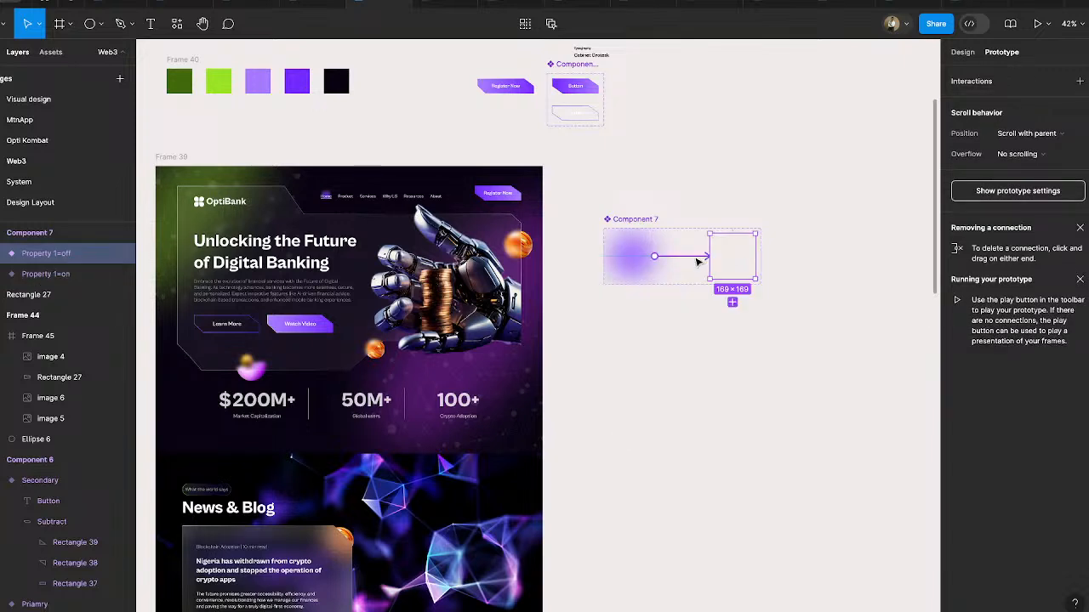
left_click(697, 261)
key("Delete")
- Add a While hovering interaction on Component 7's "off" variant that changes it to the "on" variant
left_click(731, 255)
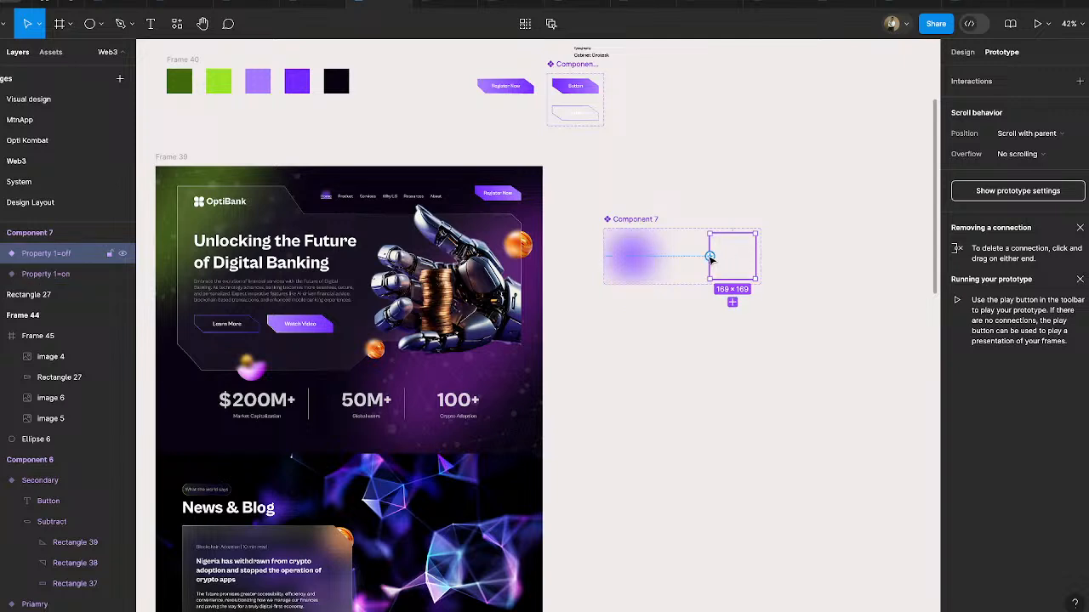
left_click_drag(710, 256, 645, 265)
left_click(606, 286)
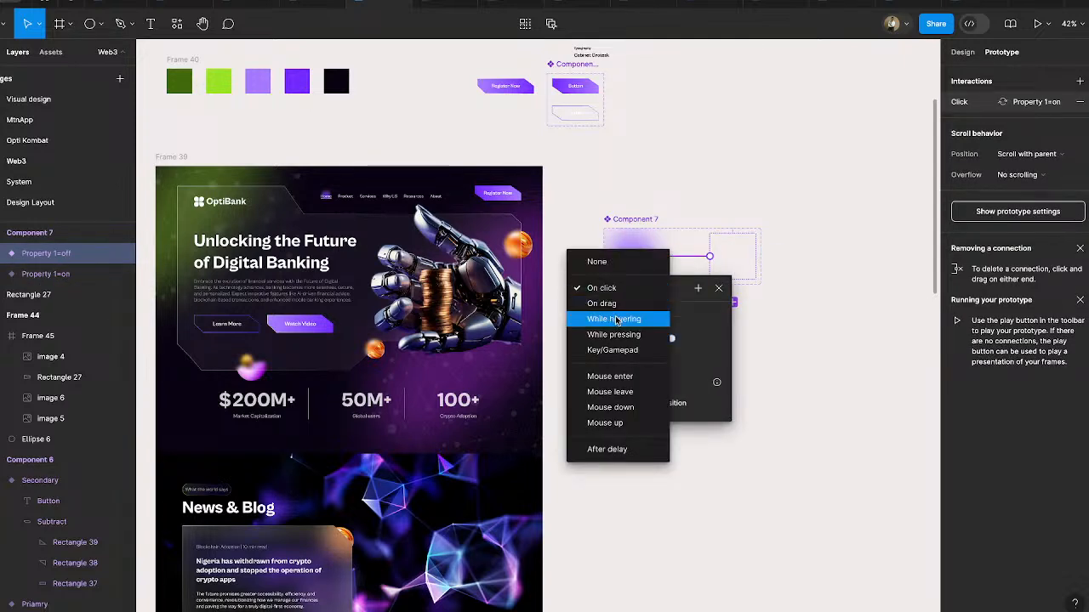
left_click(614, 317)
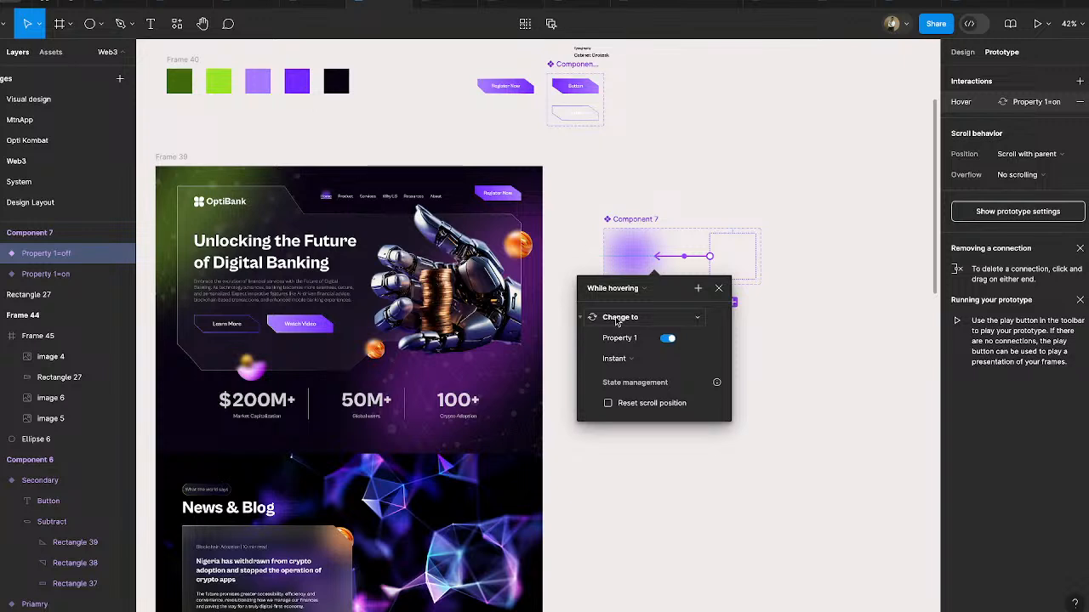
- Set the hover interaction's animation to Dissolve with the Slow curve and a duration of 800 ms
left_click(616, 358)
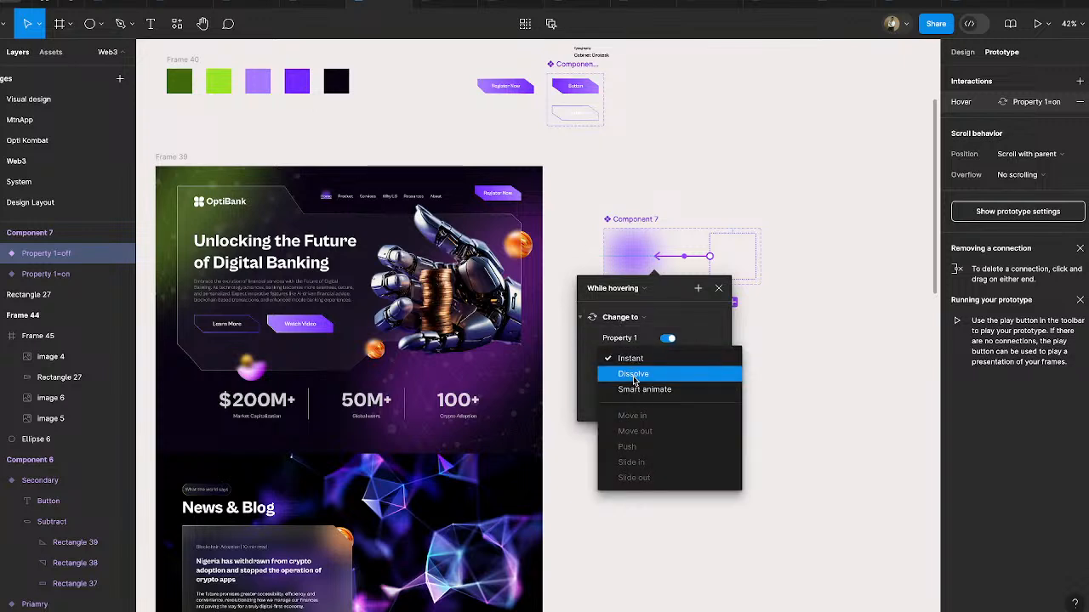
left_click(633, 374)
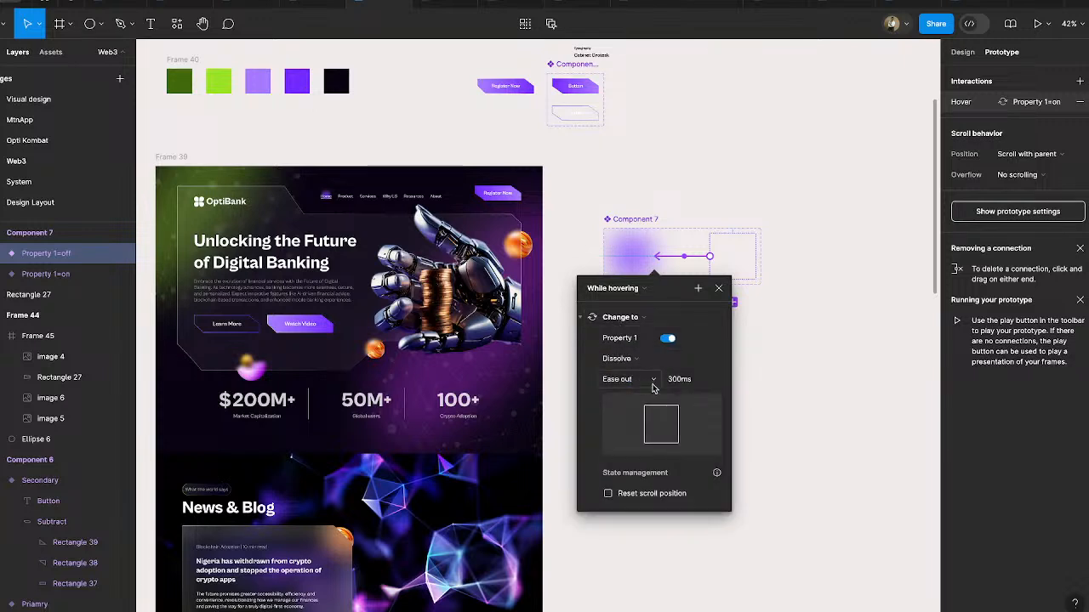
left_click(653, 383)
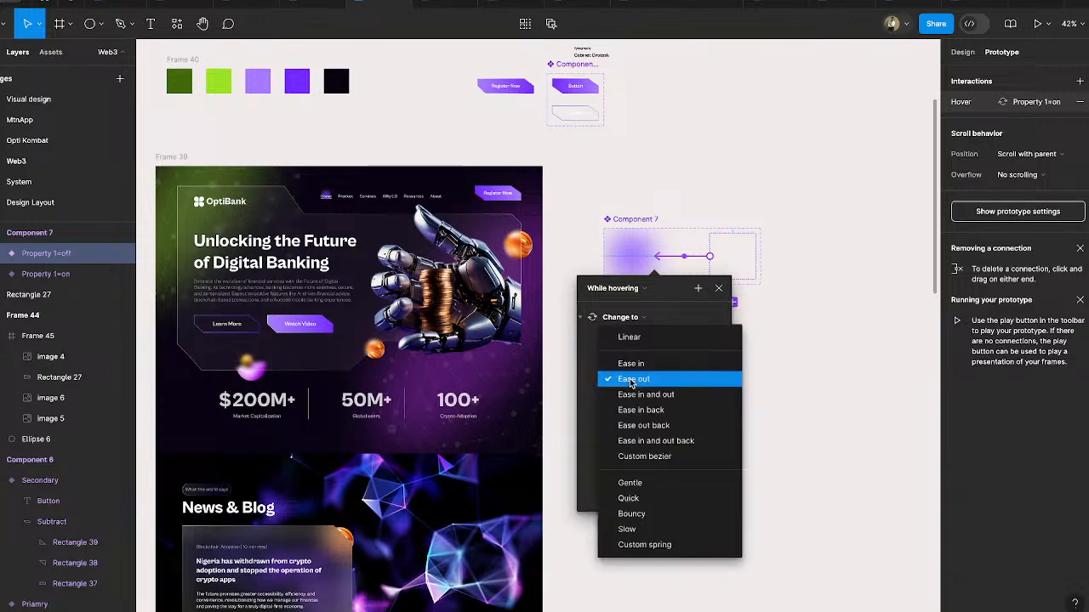
left_click(641, 531)
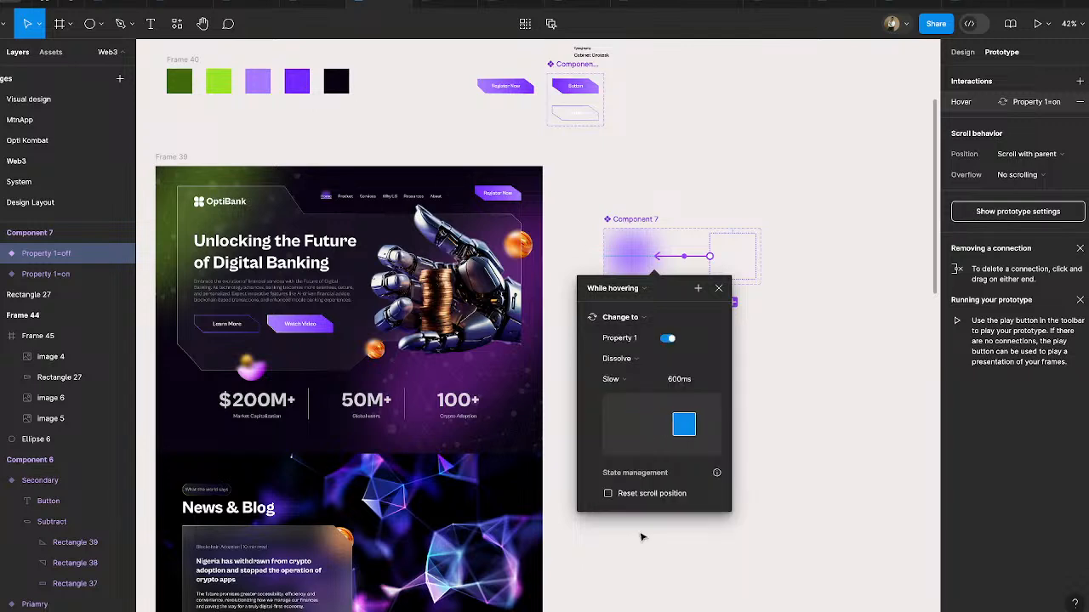
left_click(672, 384)
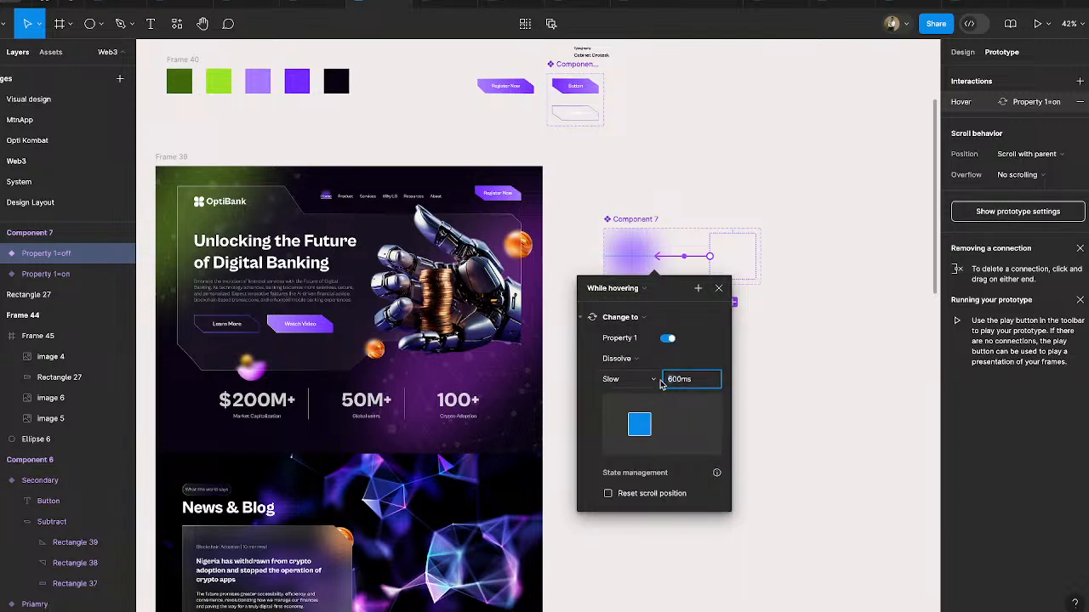
type("8")
key("Return")
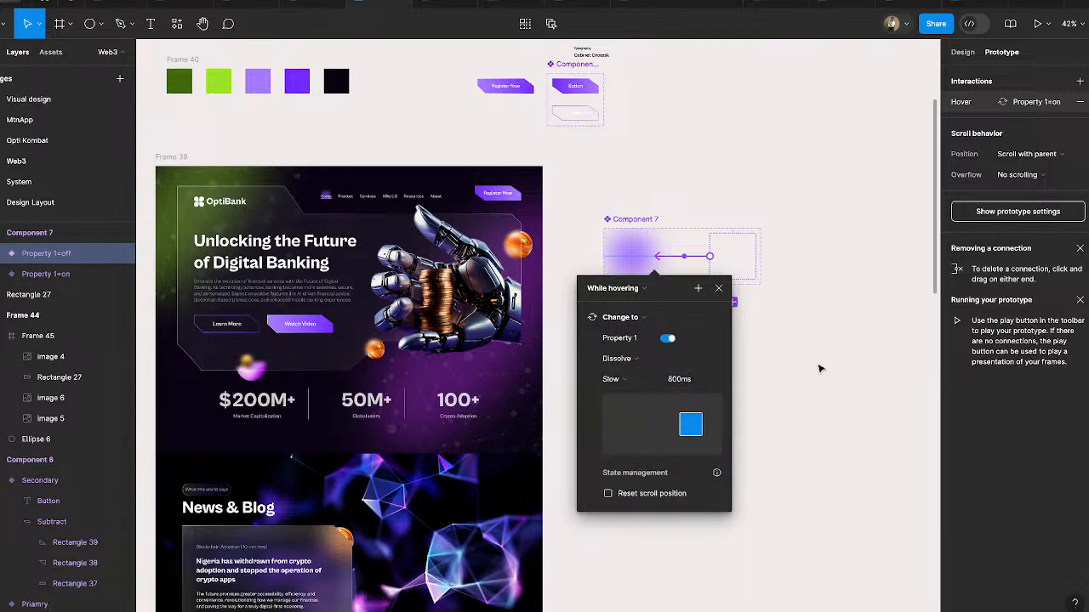
left_click(819, 368)
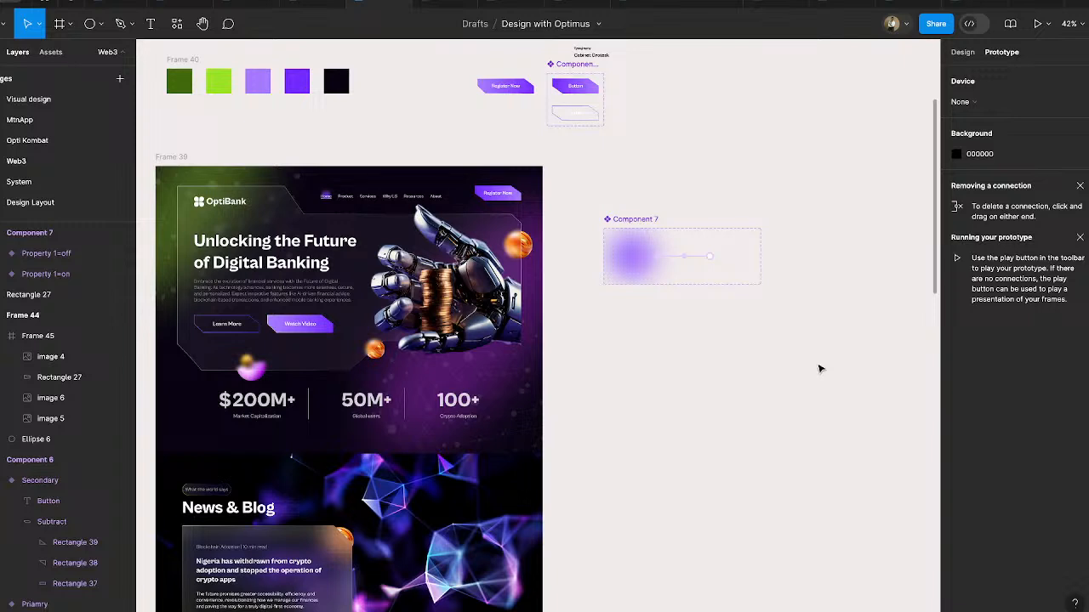
- Return to design mode, move Component 7 to the empty canvas beside the button component, and rename it "Parent glow"
left_click(962, 53)
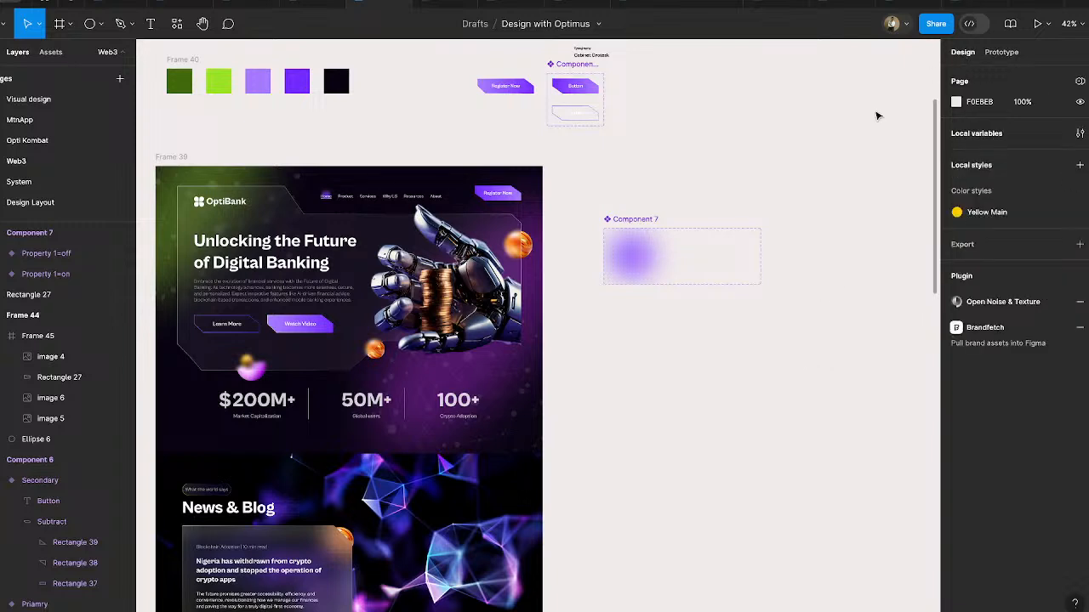
scroll(794, 257, "down", 1)
left_click_drag(636, 207, 776, 66)
double_click(775, 65)
type("Pal")
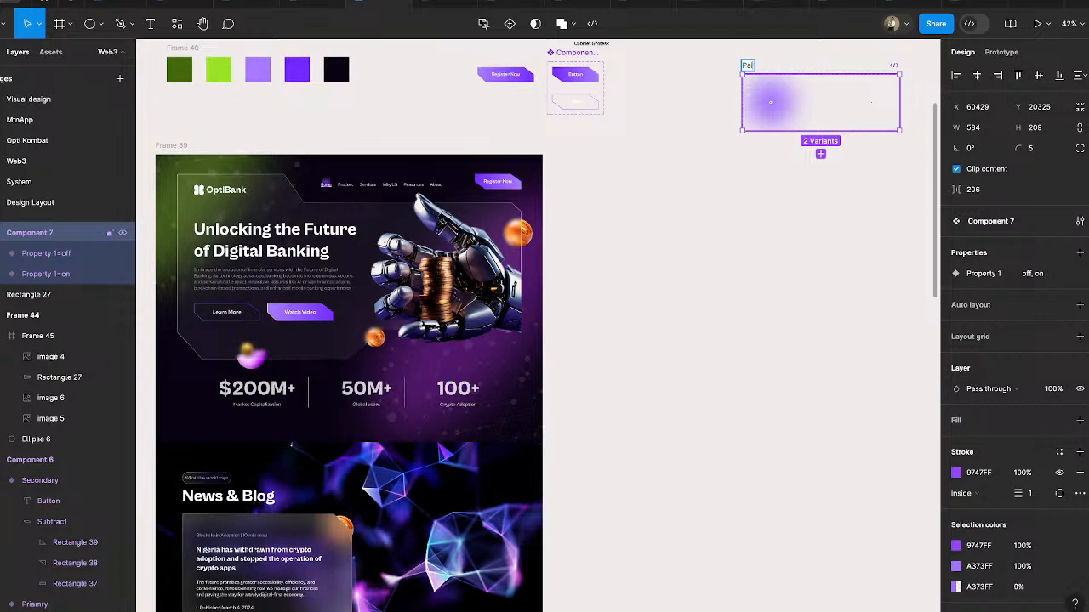
type("ent glow")
key("Return")
left_click(783, 191)
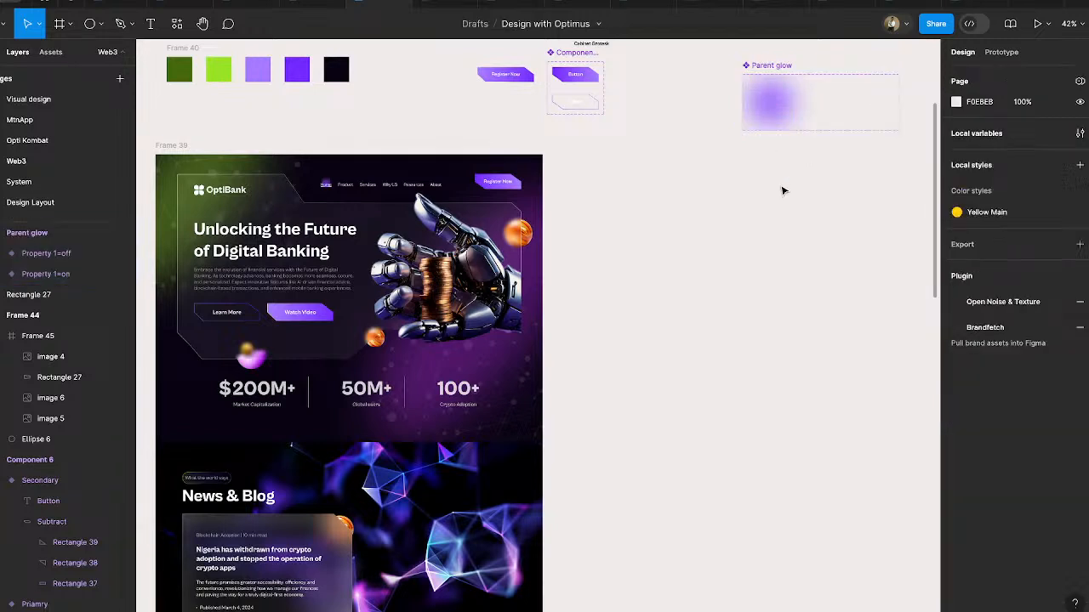
- Copy the Parent glow's purple "on" variant below the component and duplicate it into a row of eight adjoining instances
left_click(777, 113)
left_click_drag(778, 113, 691, 286)
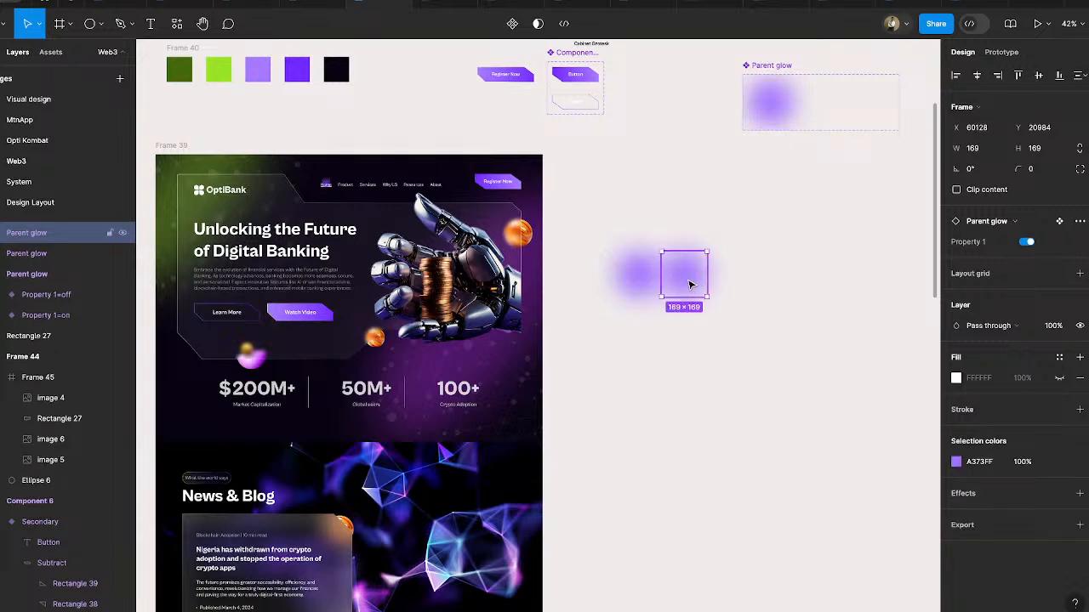
key("ctrl+d")
key("ctrl+d")
key("ctrl+d")
key("ctrl+d")
key("ctrl+d")
key("ctrl+d")
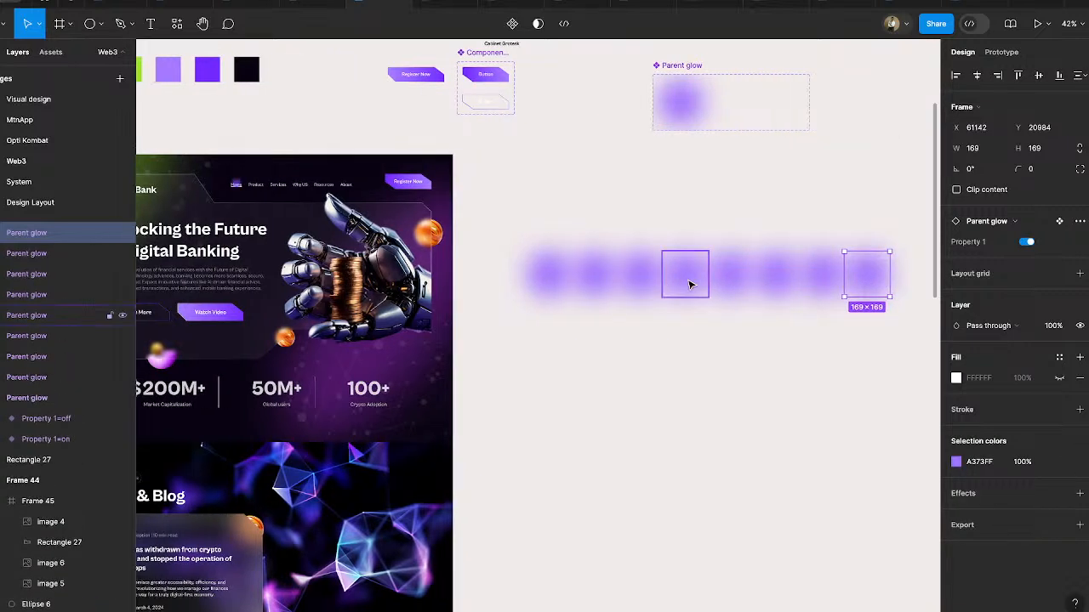
- Turn Property 1 off for all eight glow instances and duplicate the row downward into a six-row grid, undoing surplus rows
left_click_drag(509, 209, 906, 371)
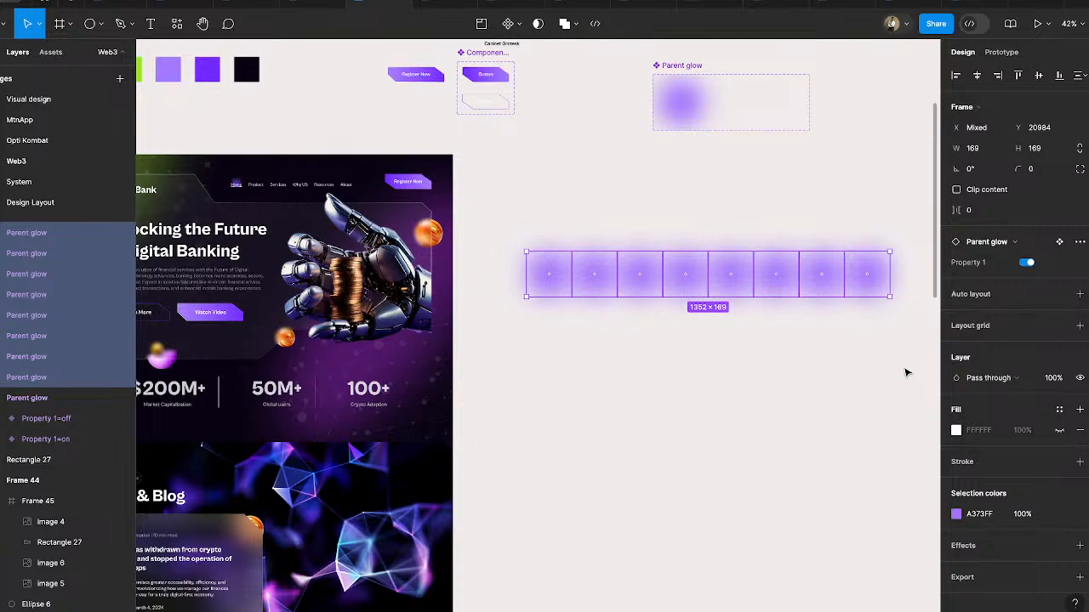
left_click(1027, 263)
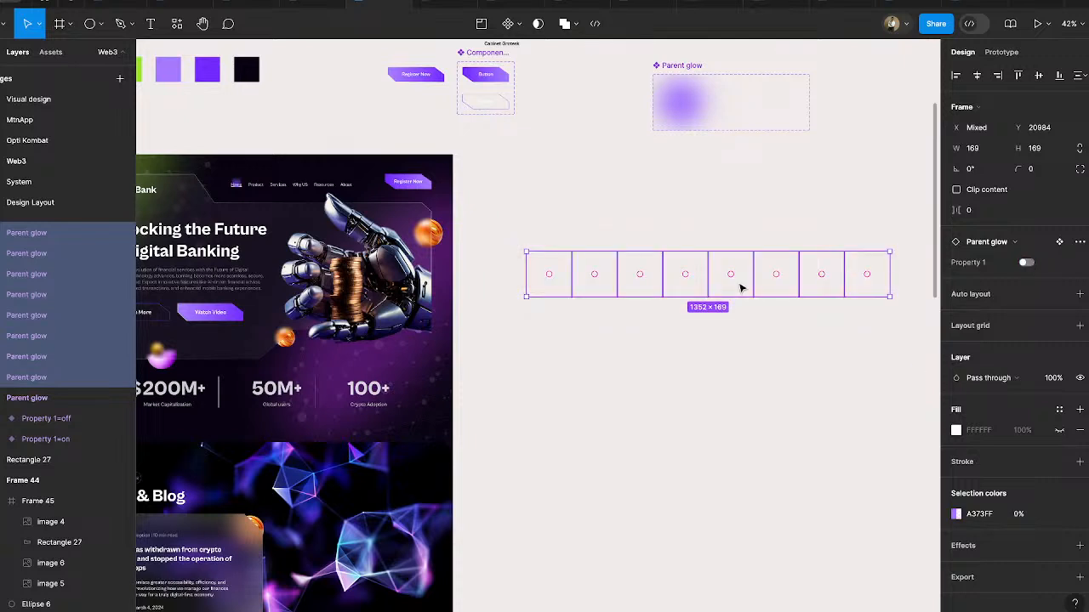
left_click_drag(739, 289, 741, 334)
key("ctrl+d")
key("ctrl+d")
key("ctrl+d")
key("ctrl+d")
key("ctrl+d")
key("ctrl+d")
key("ctrl+d")
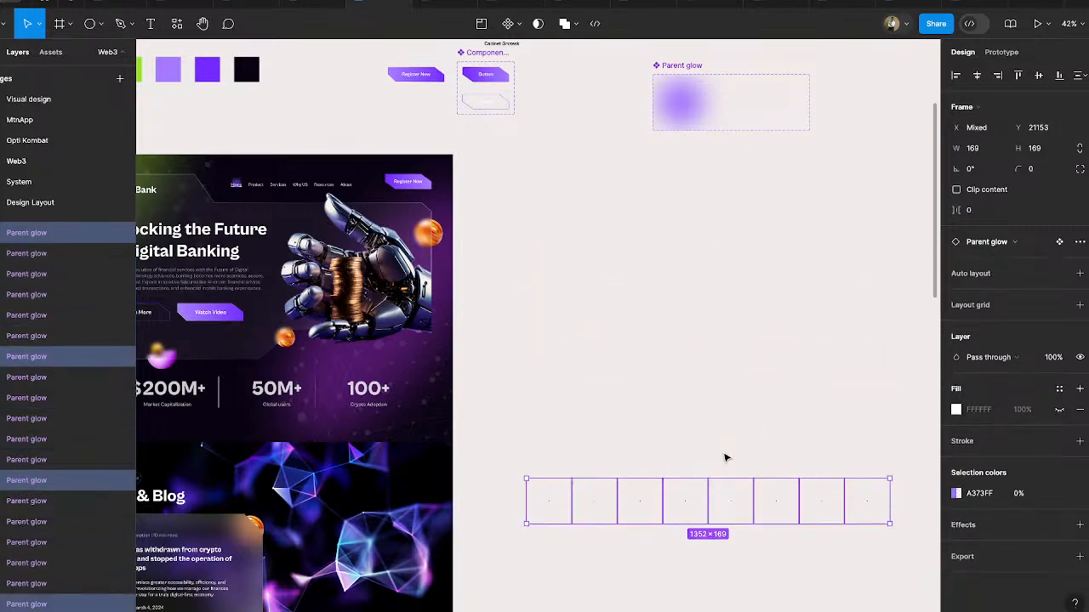
scroll(726, 458, "down", 4)
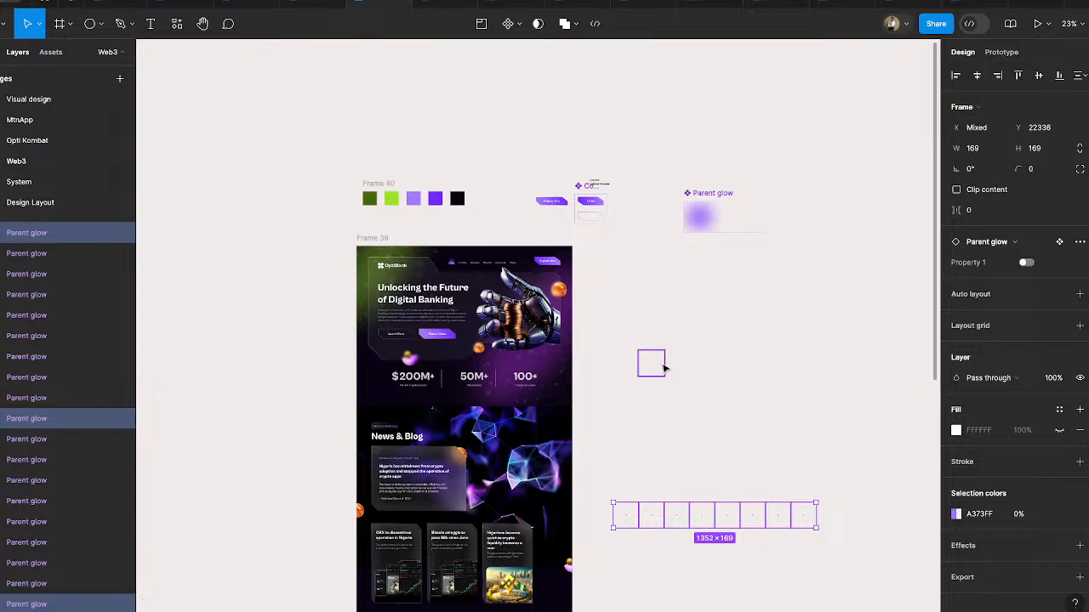
key("ctrl+z")
key("ctrl+z")
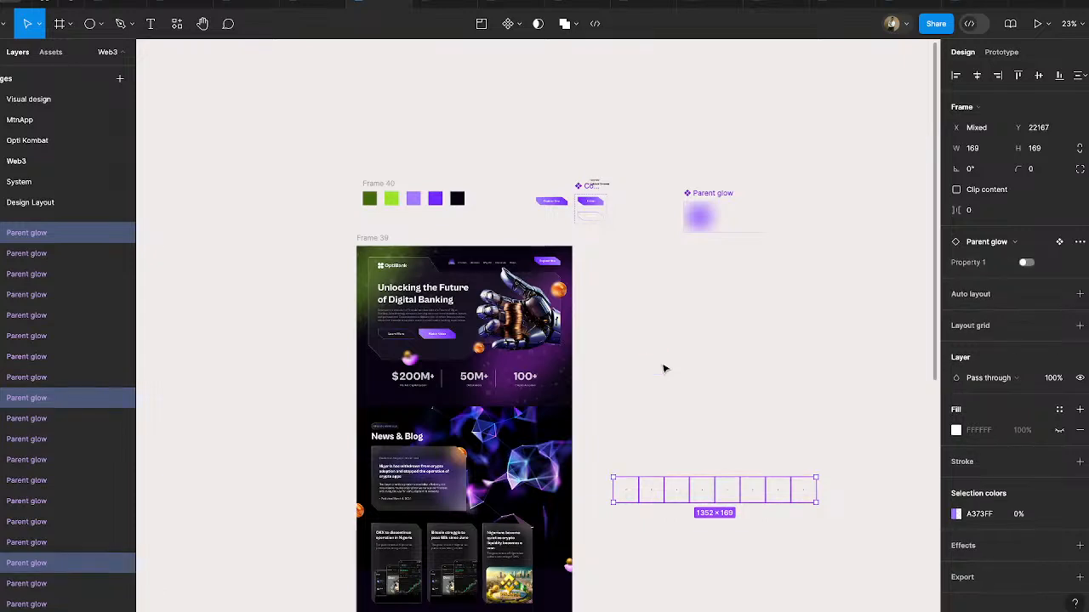
key("ctrl+z")
- Select the whole grid of glow instances and wrap it in a frame
left_click_drag(586, 247, 888, 514)
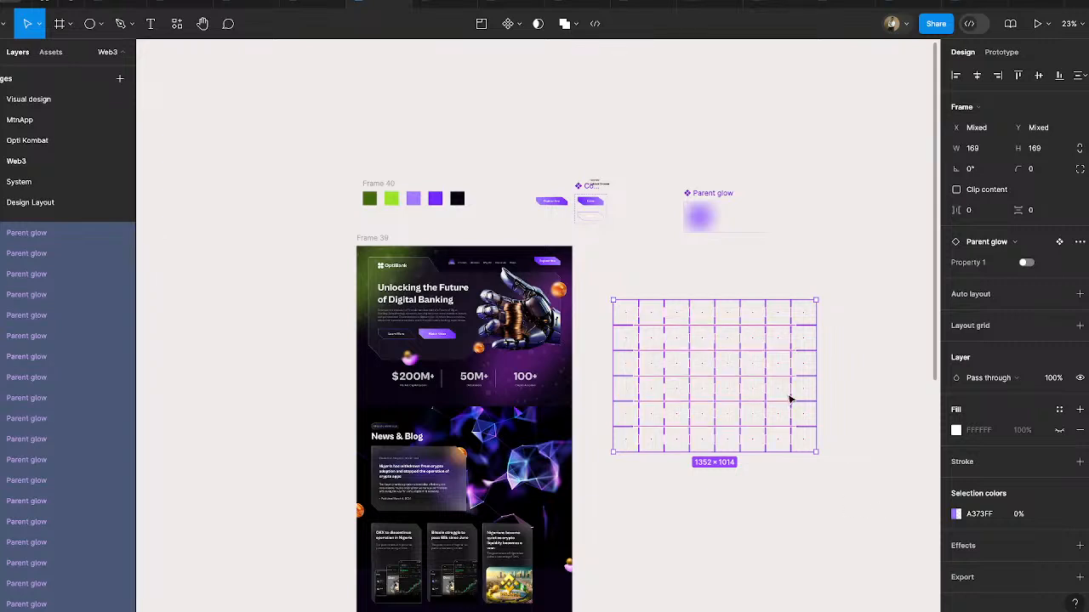
right_click(790, 399)
left_click(835, 287)
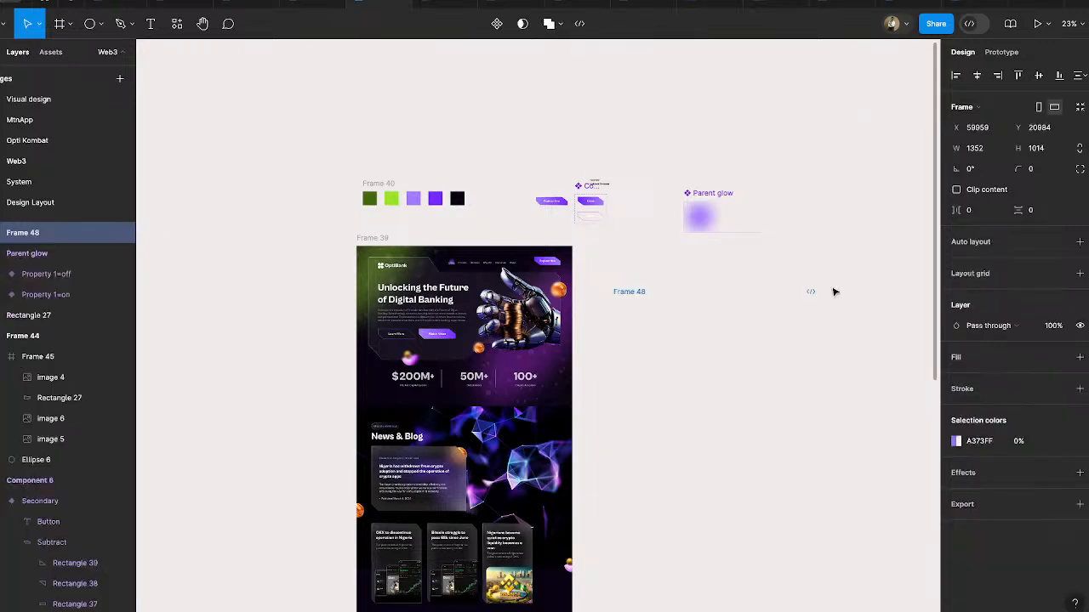
- Move the framed glow grid onto Frame 39's hero section, centred horizontally and aligned to the page's upper edge
left_click(834, 291)
left_click_drag(629, 295, 402, 260)
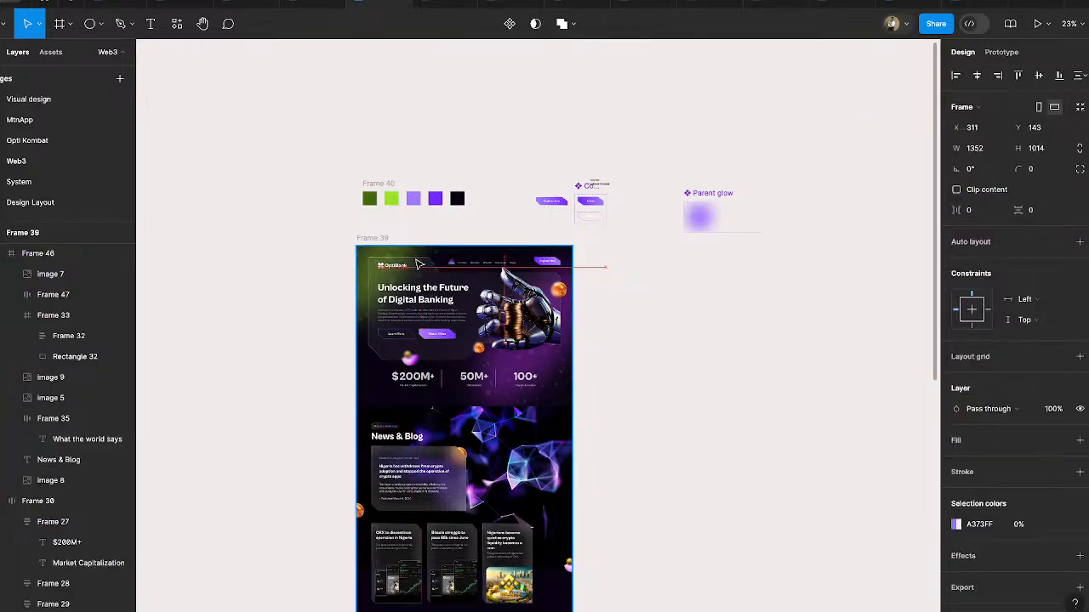
left_click(976, 78)
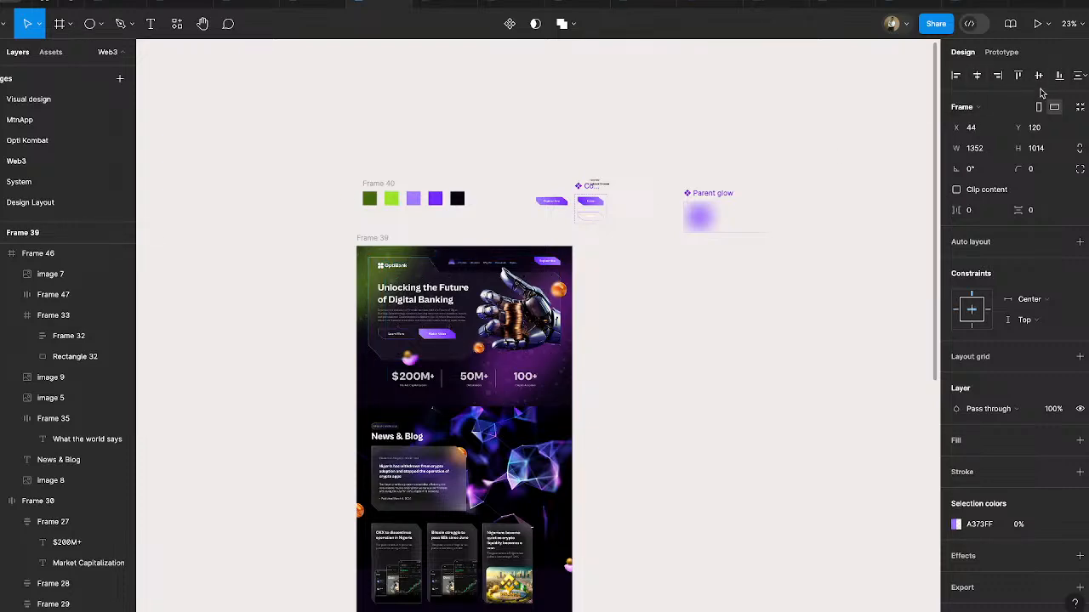
left_click(1018, 76)
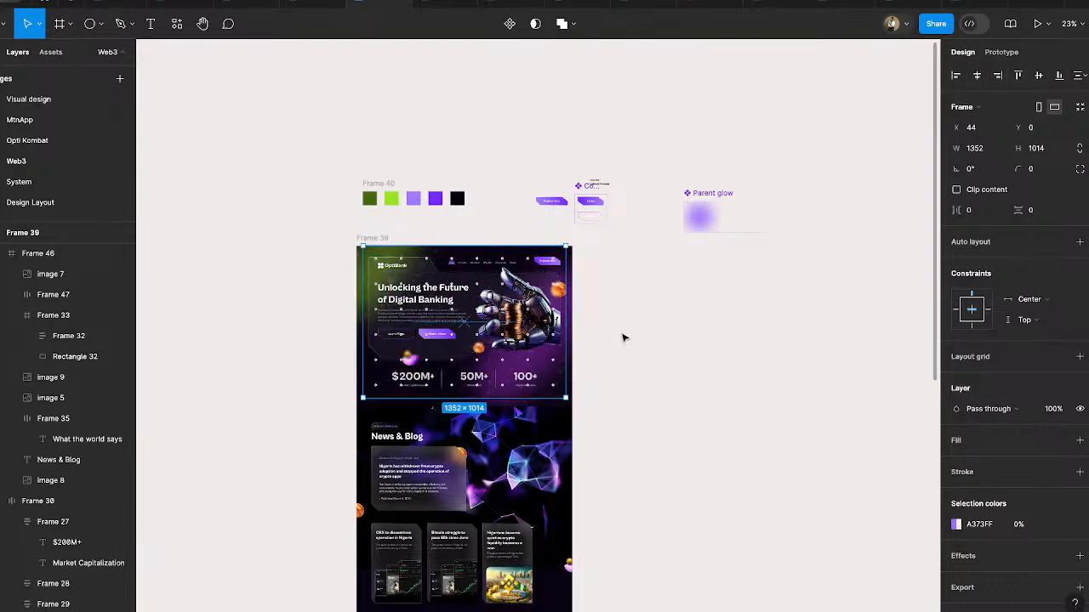
- Scale the glow grid proportionally to Frame 39's full width, 1440 × 1080, and align it at Y 0
scroll(499, 359, "up", 5)
key("k")
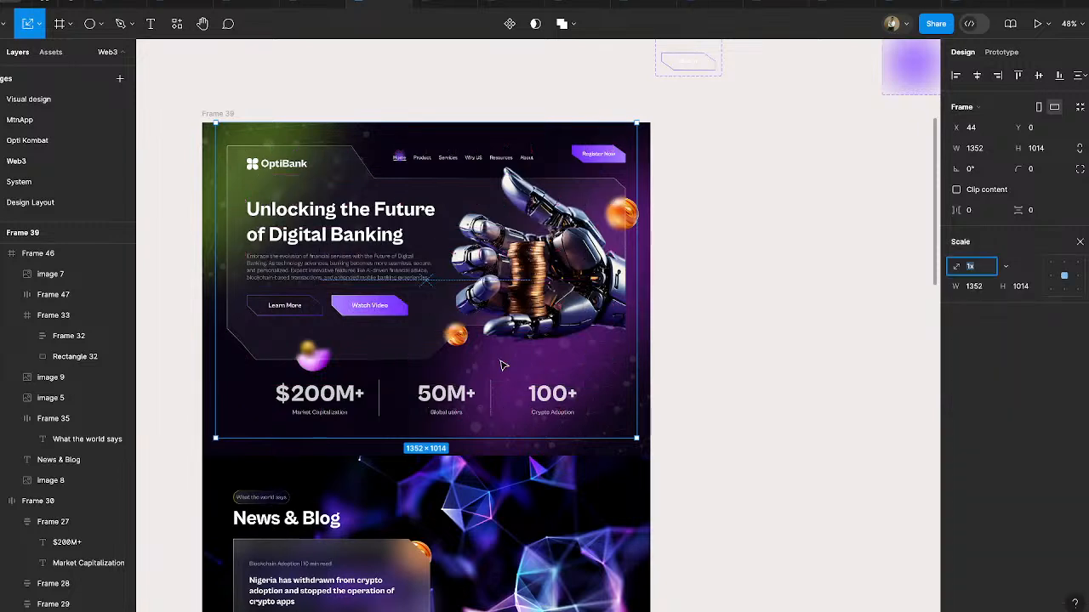
left_click_drag(639, 304, 646, 305)
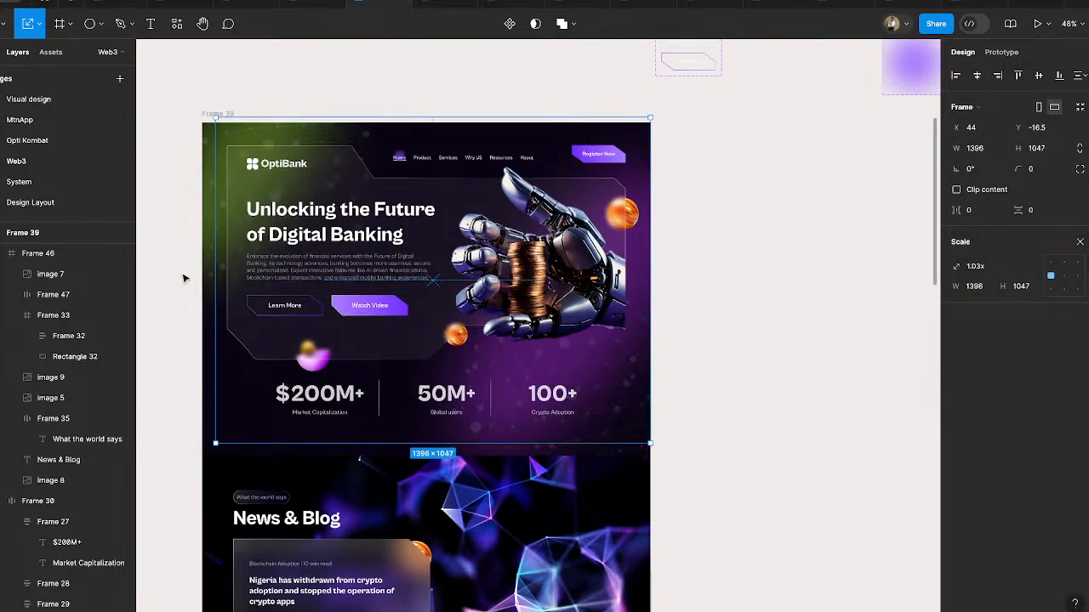
left_click_drag(220, 269, 217, 269)
left_click_drag(209, 268, 205, 271)
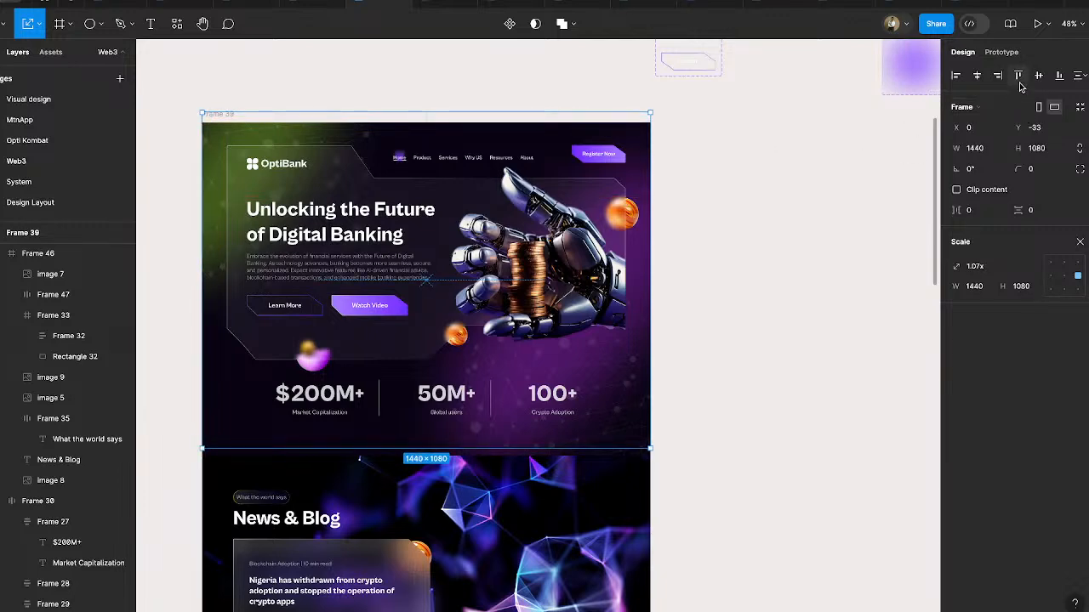
scroll(743, 374, "down", 3, "ctrl")
scroll(744, 374, "down", 2)
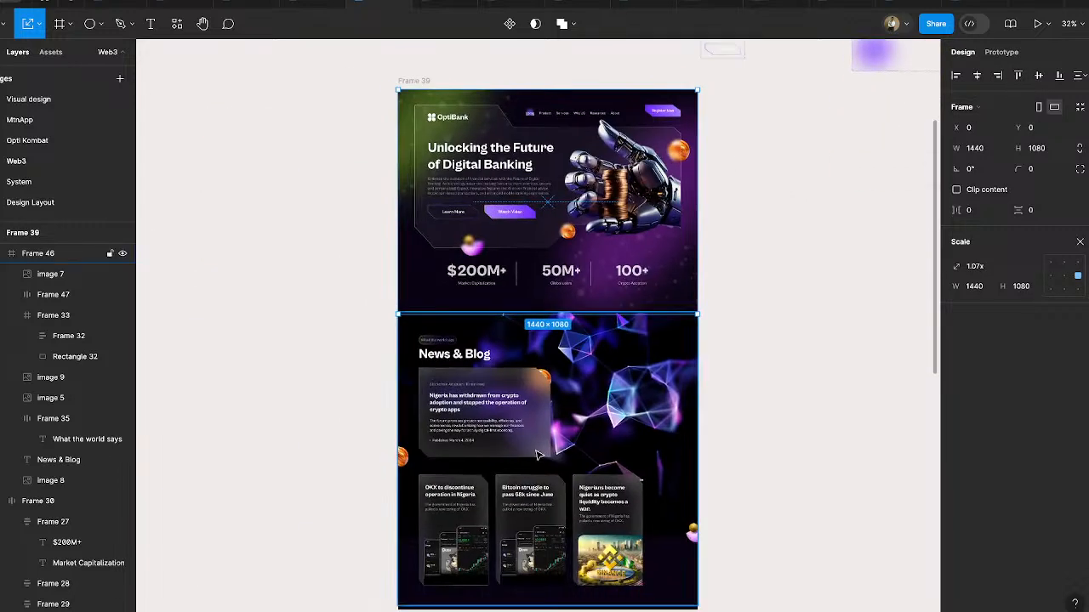
- Copy the Parent glow's purple "on" variant onto the empty canvas beside the News & Blog article card
scroll(538, 455, "down", 2)
scroll(538, 455, "right", 1)
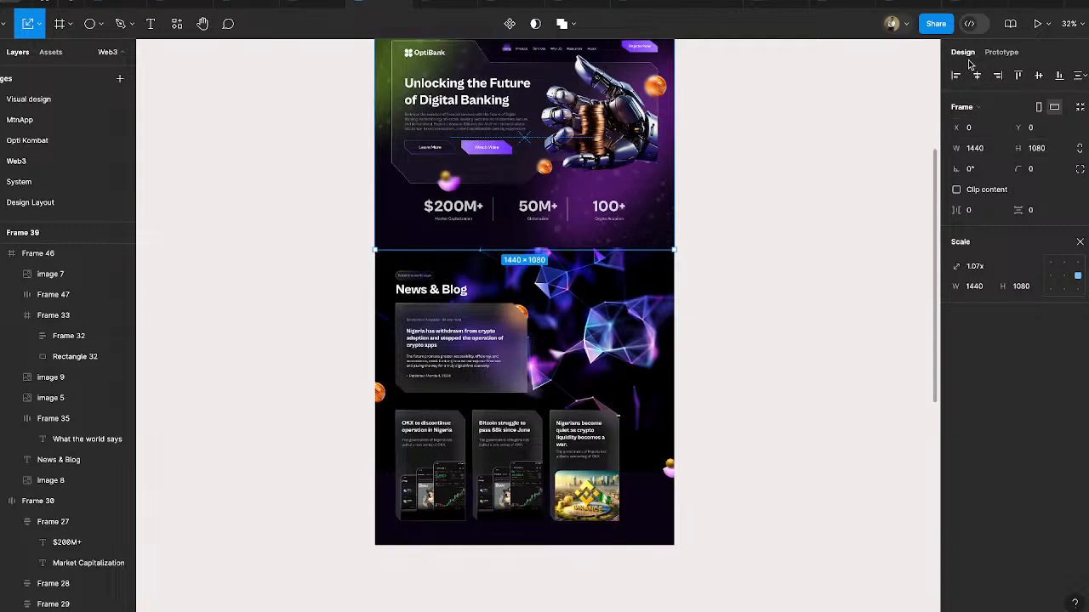
scroll(814, 202, "up", 3)
scroll(814, 202, "right", 3)
left_click(812, 199)
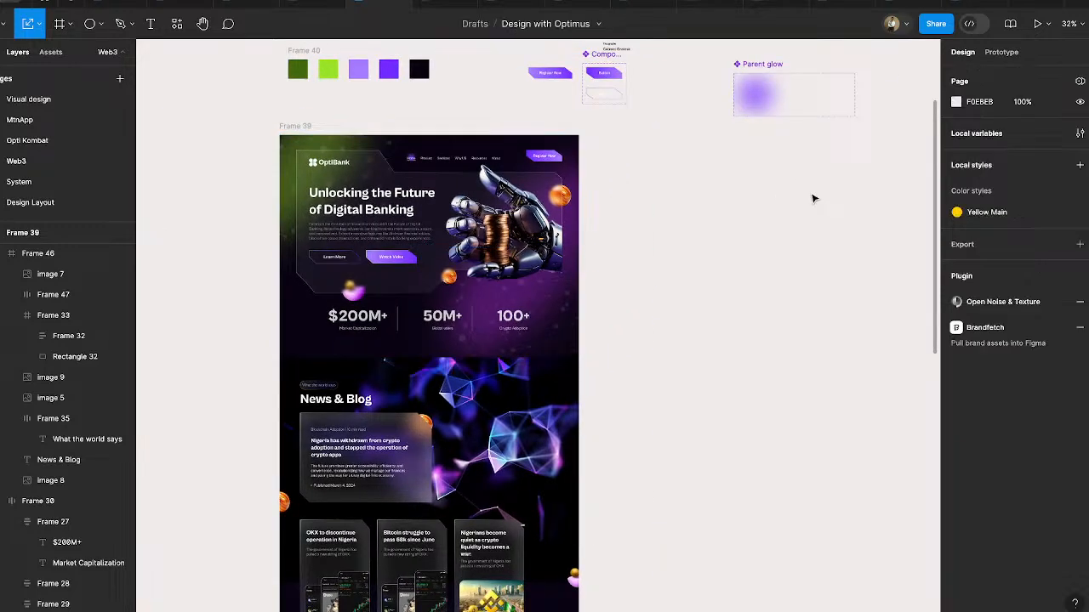
left_click(758, 95)
left_click_drag(758, 95, 696, 445)
scroll(696, 445, "down", 5)
scroll(696, 445, "left", 3)
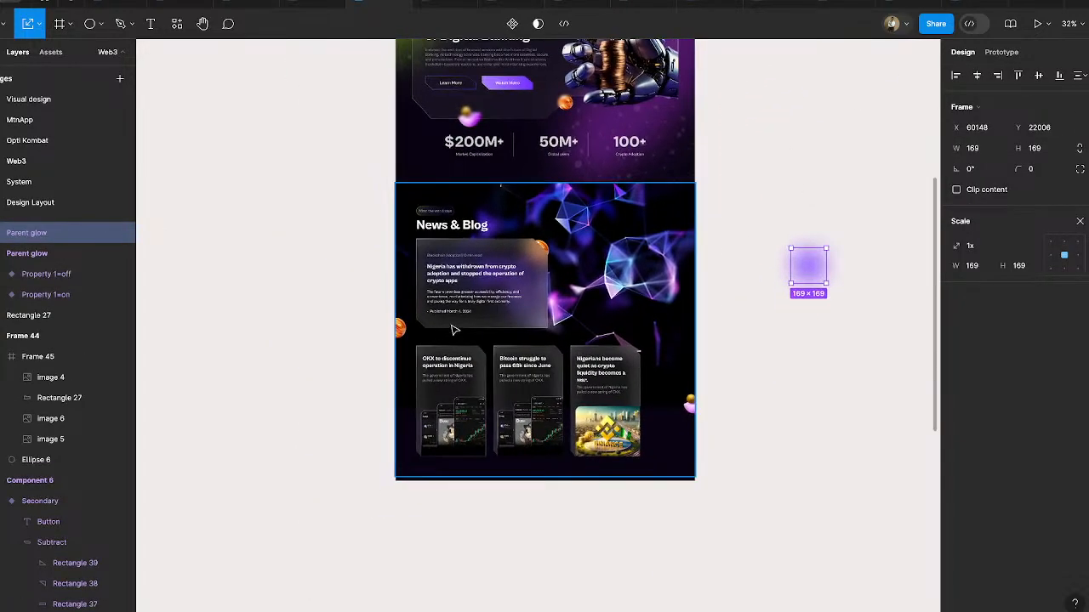
left_click(493, 296)
left_click(493, 296)
scroll(527, 301, "up", 3, "ctrl")
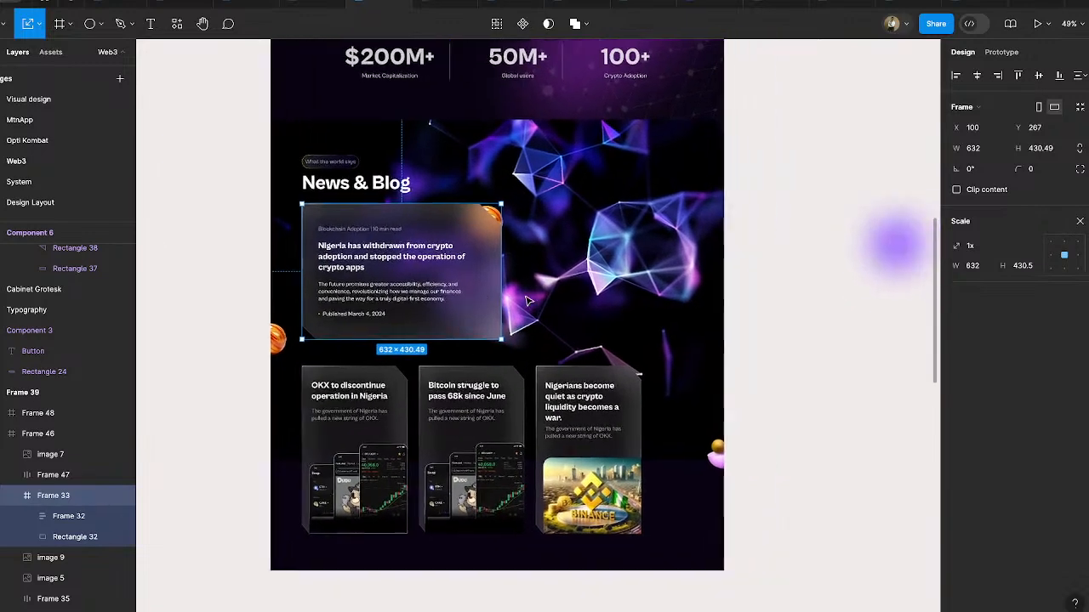
scroll(528, 300, "right", 3)
left_click(783, 265)
left_click_drag(782, 265, 700, 296)
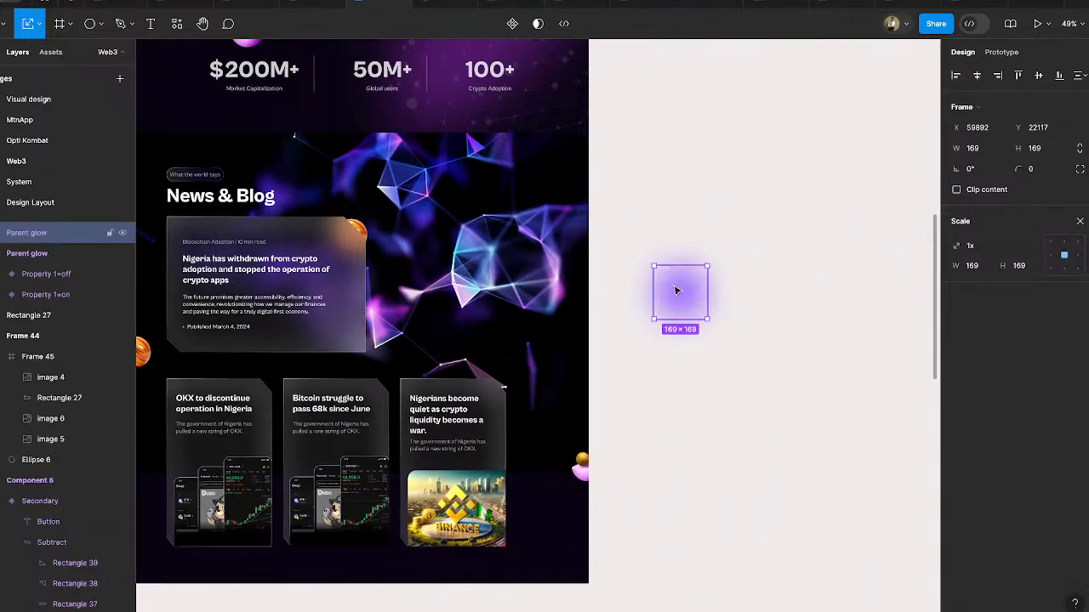
- Draw a 604 × 430 frame below the glow copy, using the article card as size reference, and remove its fill
left_click(268, 242)
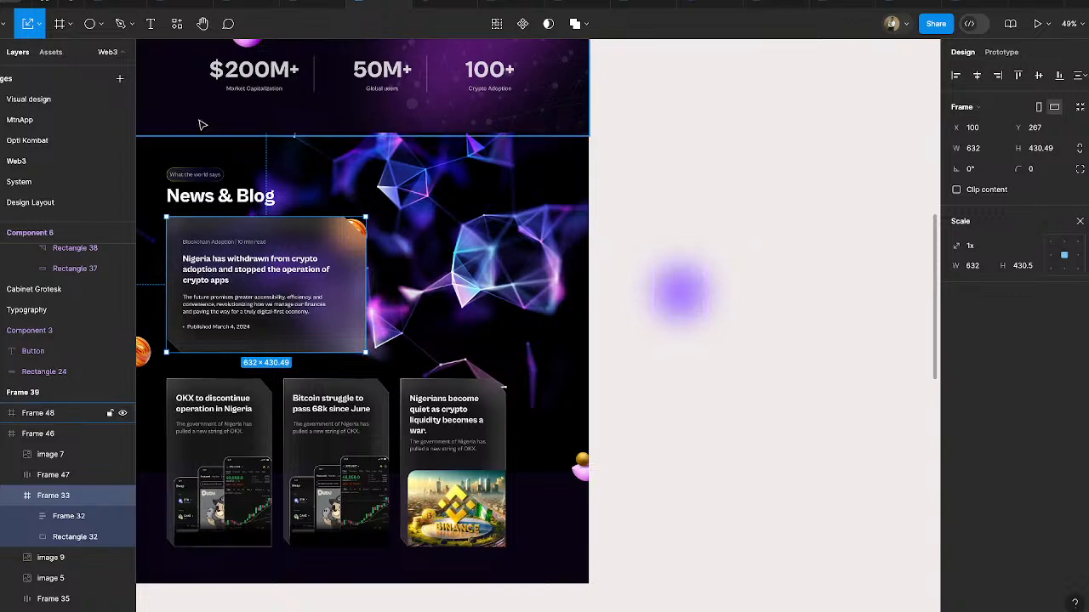
left_click(59, 24)
left_click_drag(663, 365, 854, 508)
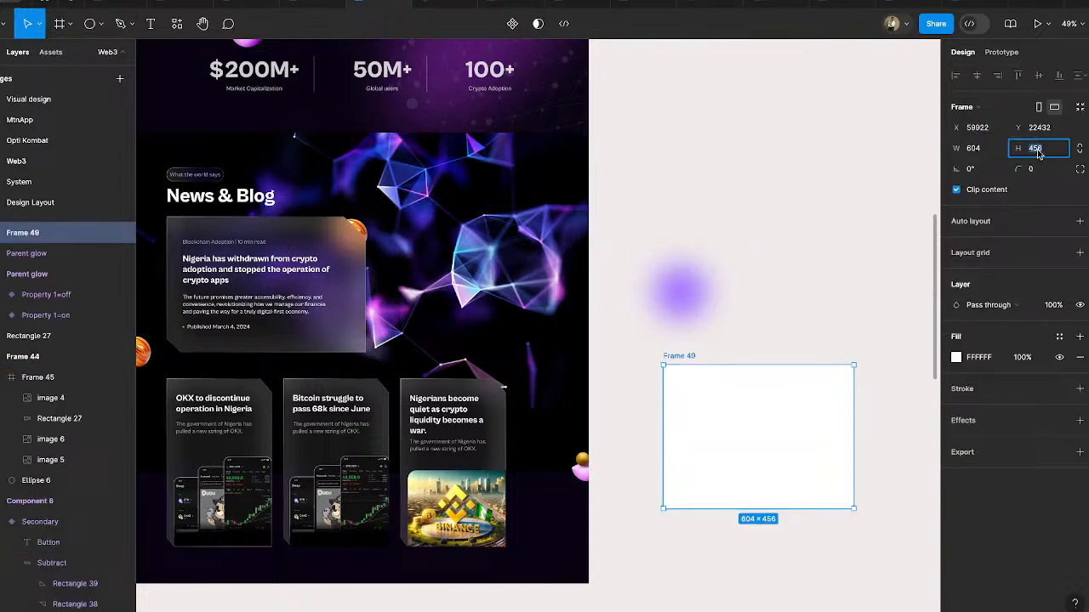
key("Return")
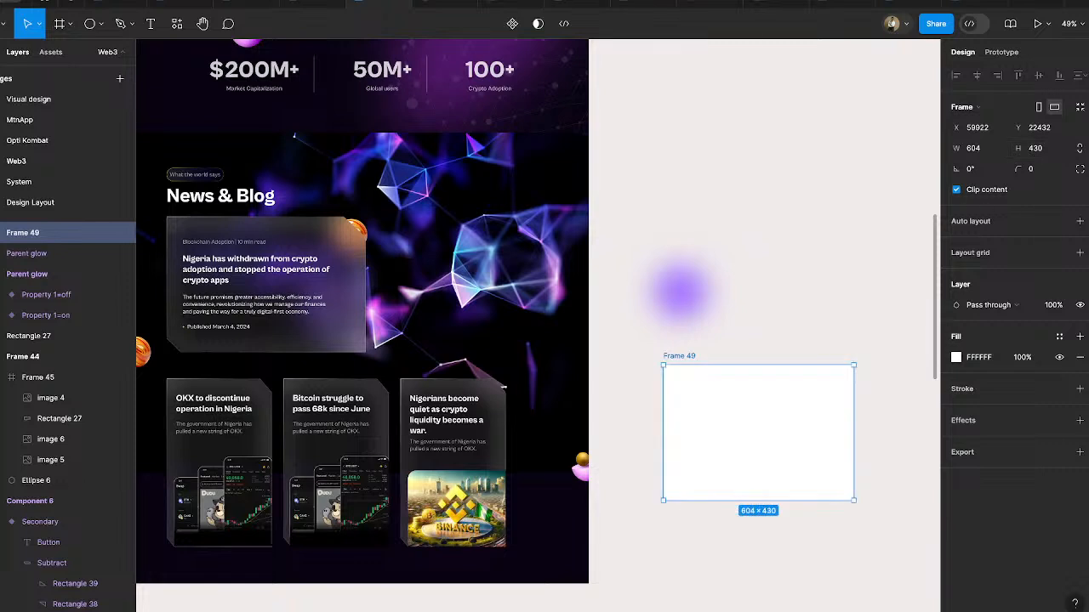
left_click(1080, 362)
- Place the glow instance inside Frame 49 at X 0, Y 0 with Property 1 turned off
left_click_drag(696, 287, 736, 411)
left_click(1026, 242)
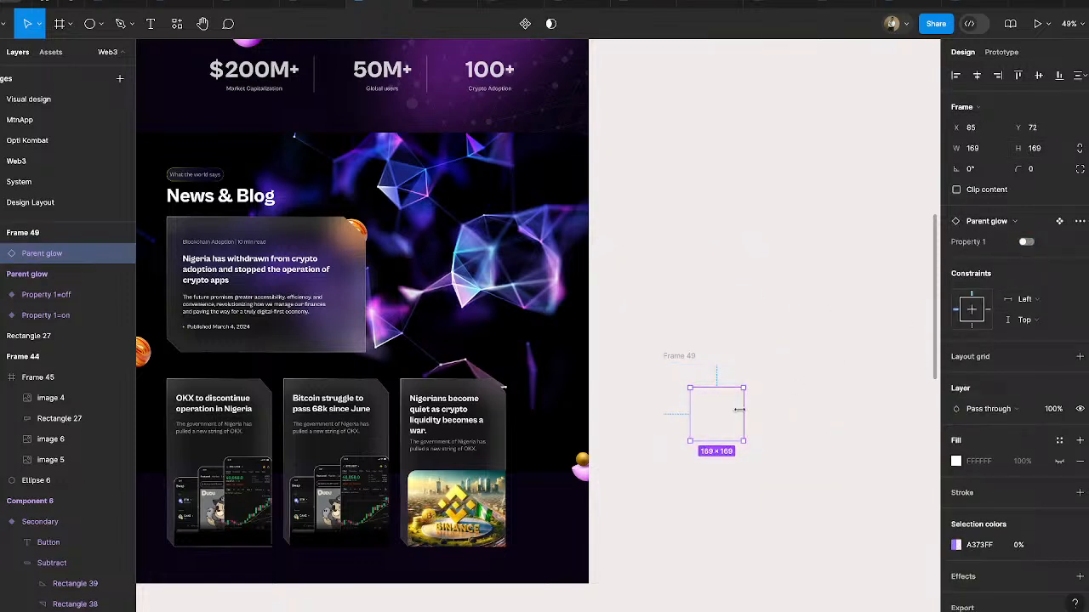
left_click(683, 357)
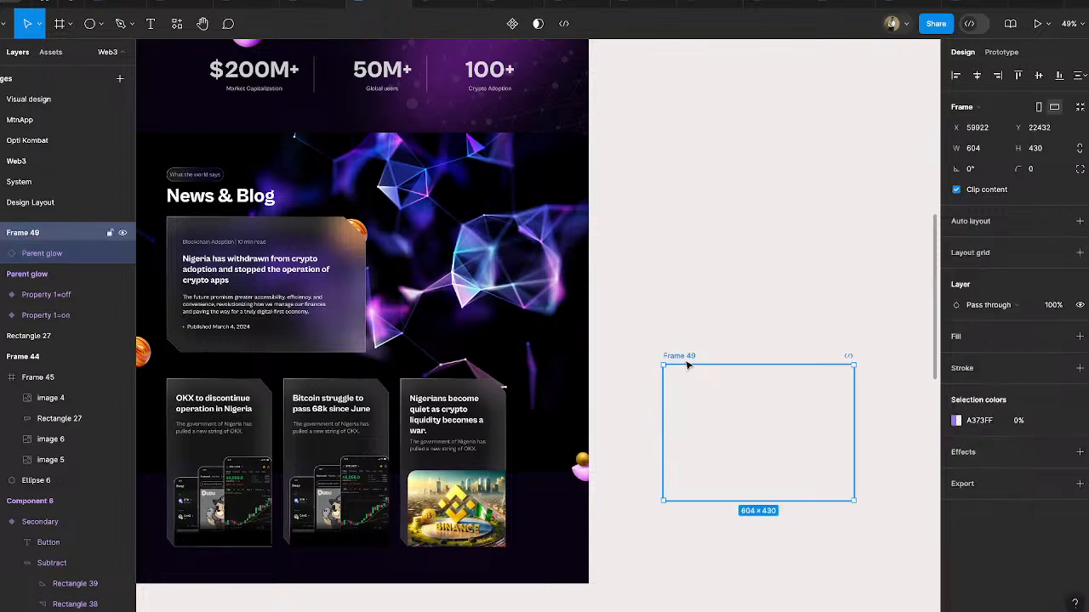
left_click(708, 417)
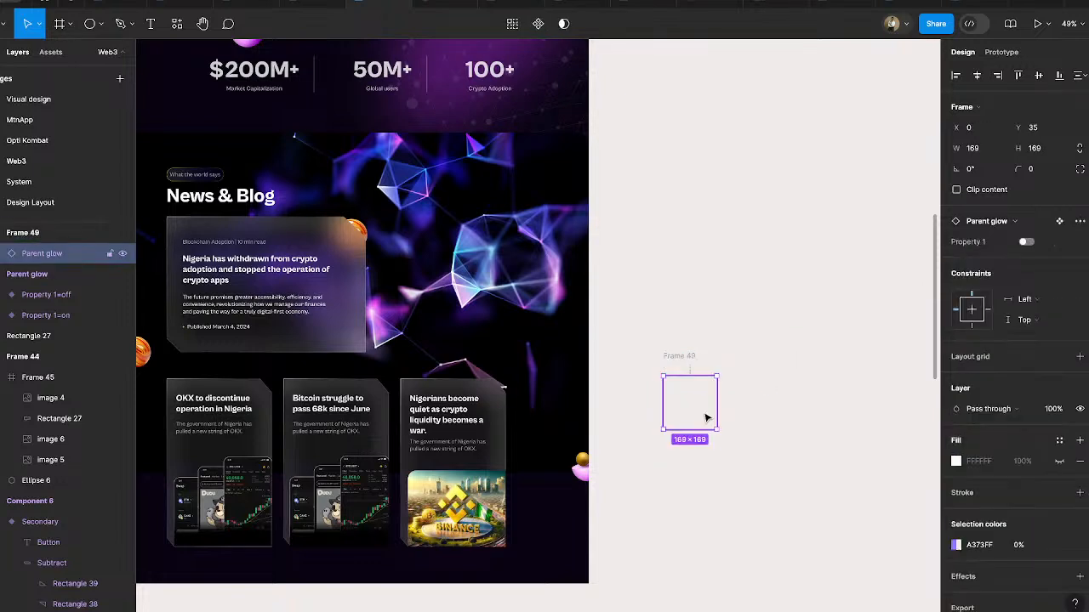
left_click_drag(706, 401, 705, 411)
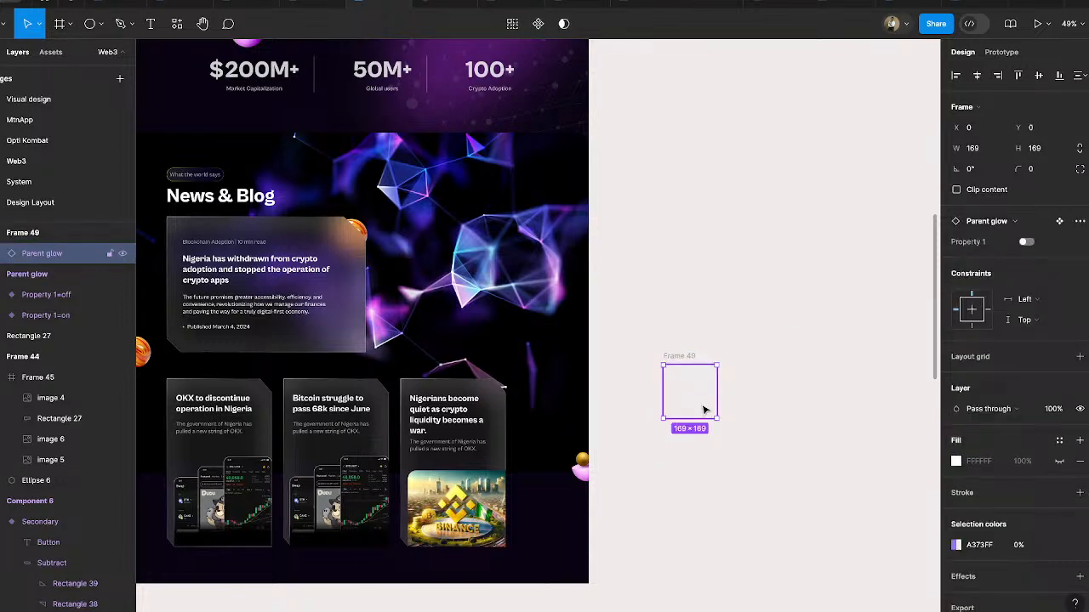
- Restore Frame 49's FFFFFF fill and turn Property 1 on for the glow instance inside it
left_click(693, 357)
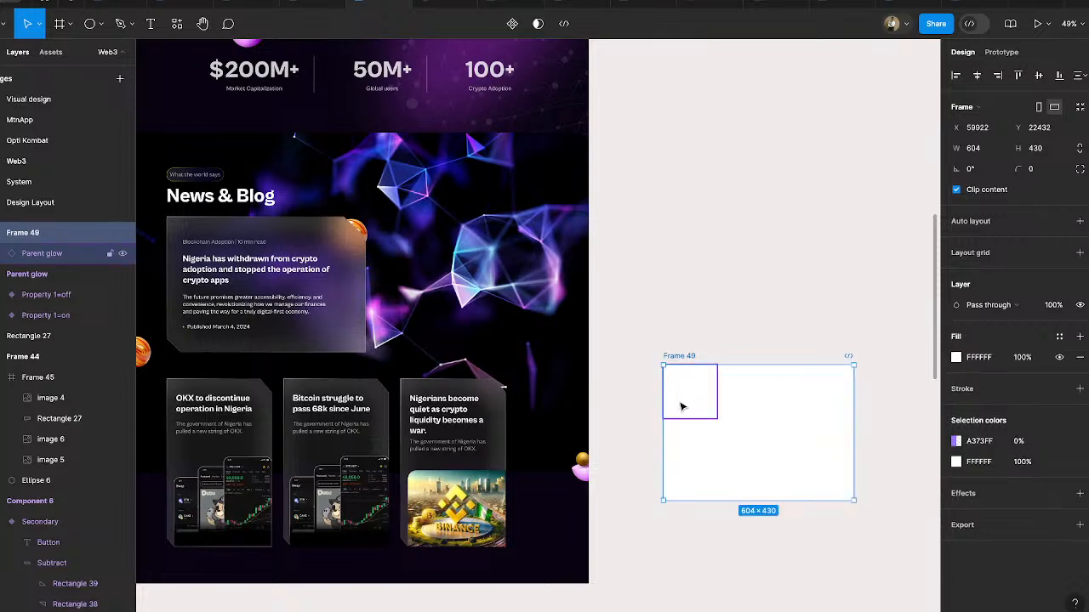
left_click(681, 407)
left_click(1026, 242)
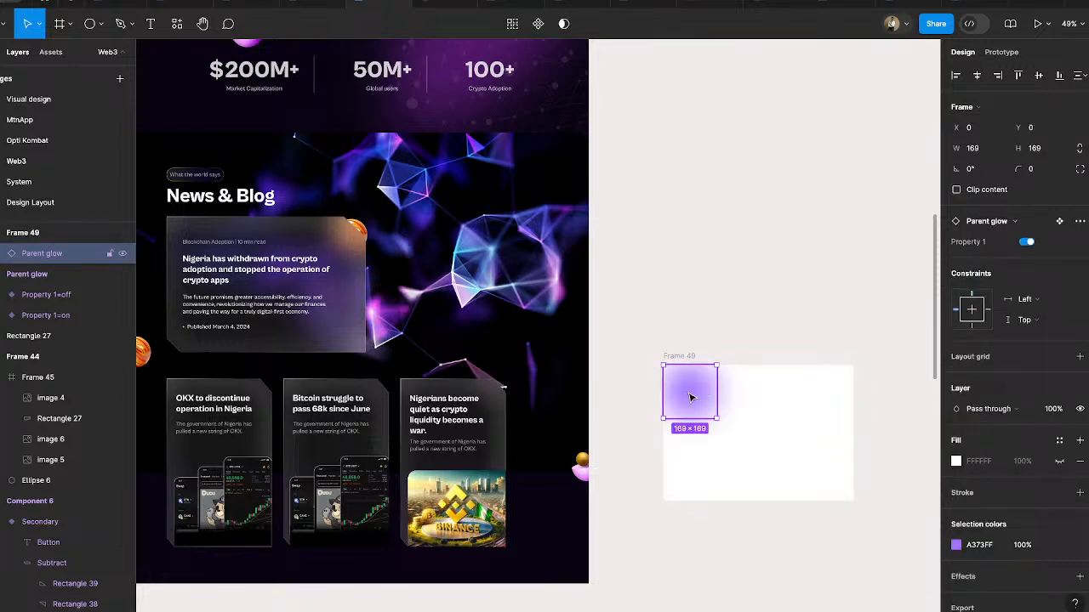
- Duplicate the glow three times edge to edge along Frame 49's top edge to make a row of four
left_click_drag(689, 397, 746, 395, "alt")
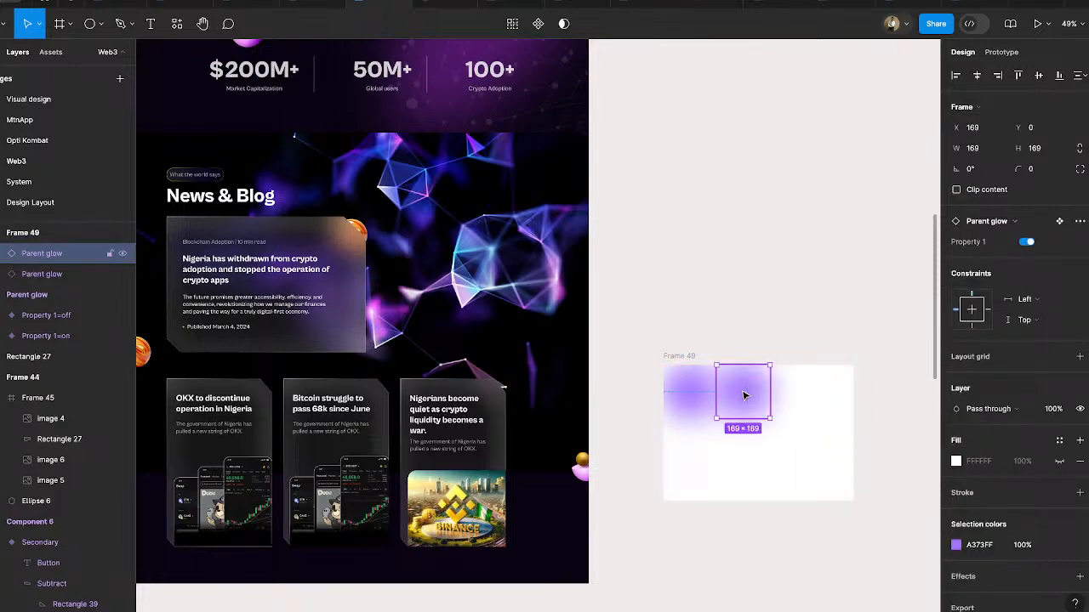
key("ctrl+d")
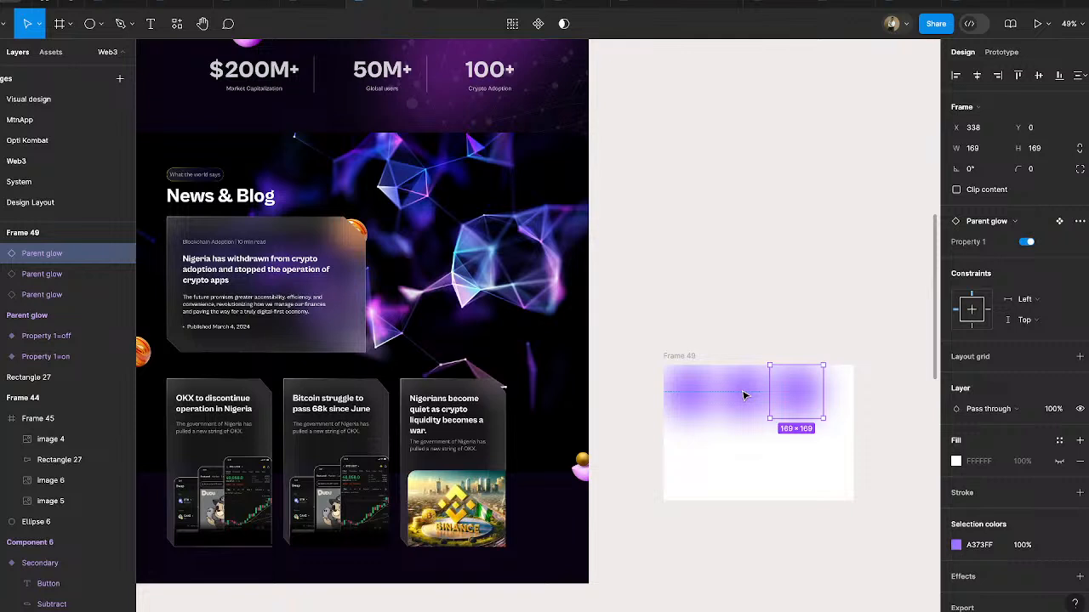
key("ctrl+d")
- Copy the row of four glows directly beneath itself at Y 169 as a second row inside Frame 49
left_click(800, 404, "shift")
left_click(749, 400, "shift")
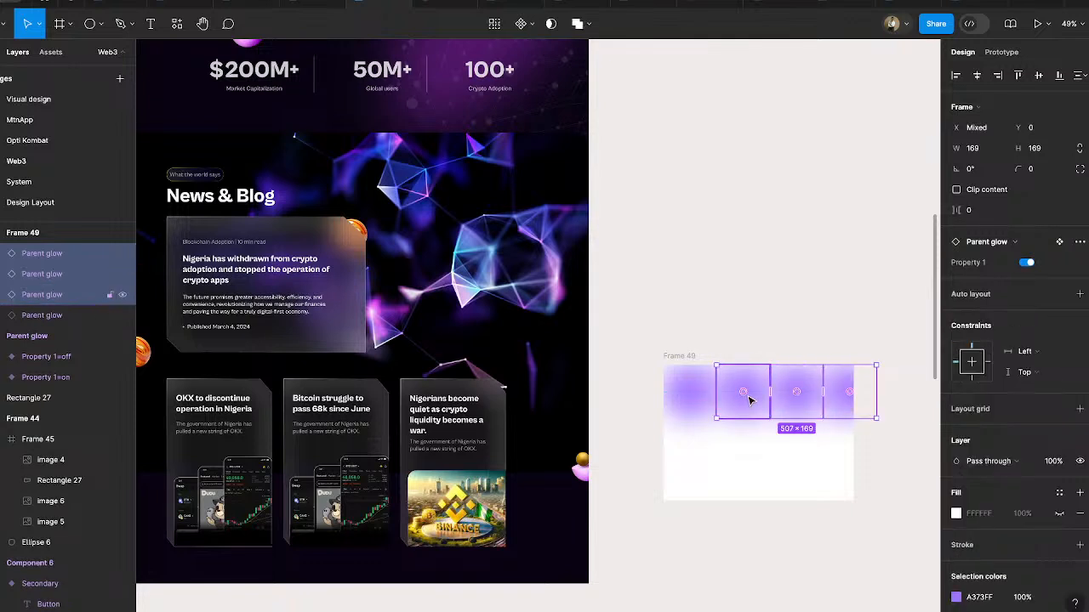
left_click(691, 406, "shift")
left_click_drag(748, 408, 756, 514, "alt")
key("Delete")
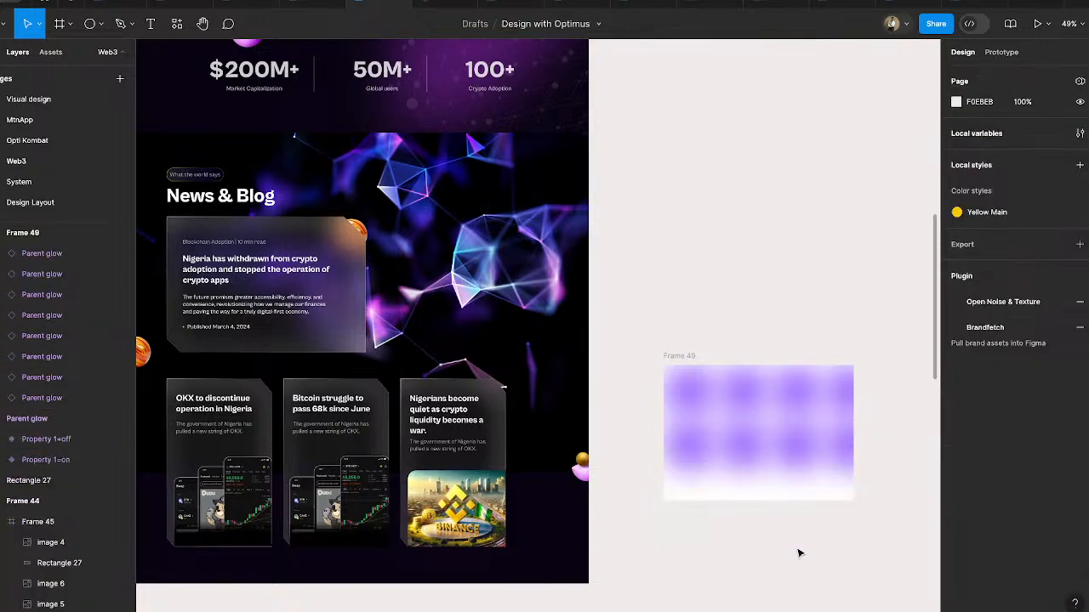
- Scale all eight glows together about their horizontal centre to 215 × 215 each, so both rows fill Frame 49's height
left_click(702, 455)
left_click(754, 456, "shift")
left_click(806, 462, "shift")
left_click(842, 439, "shift")
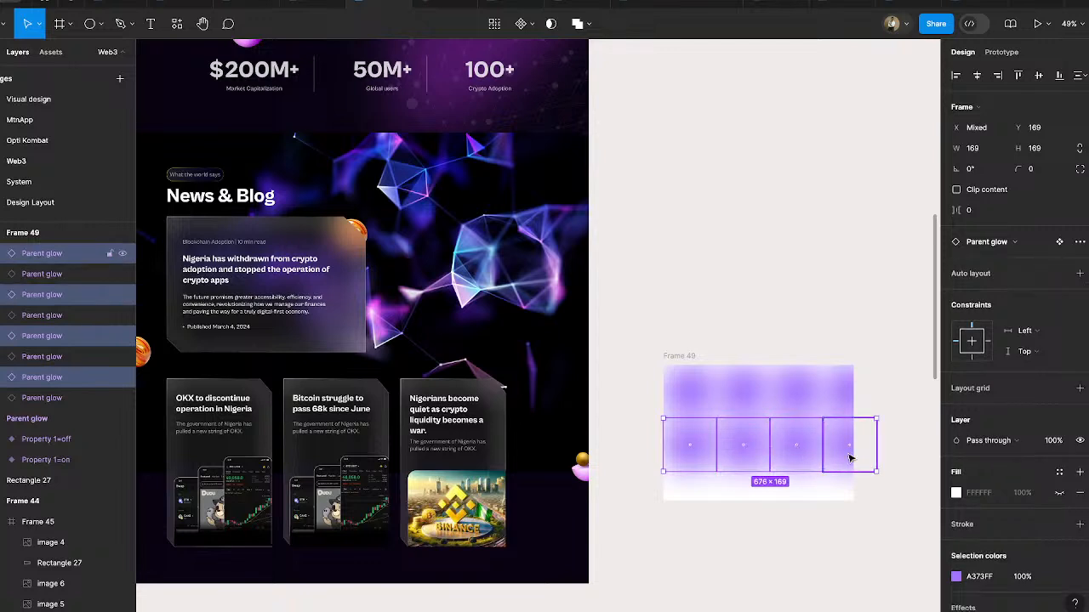
left_click(842, 387, "shift")
left_click(809, 389, "shift")
left_click(733, 390, "shift")
left_click(695, 388, "shift")
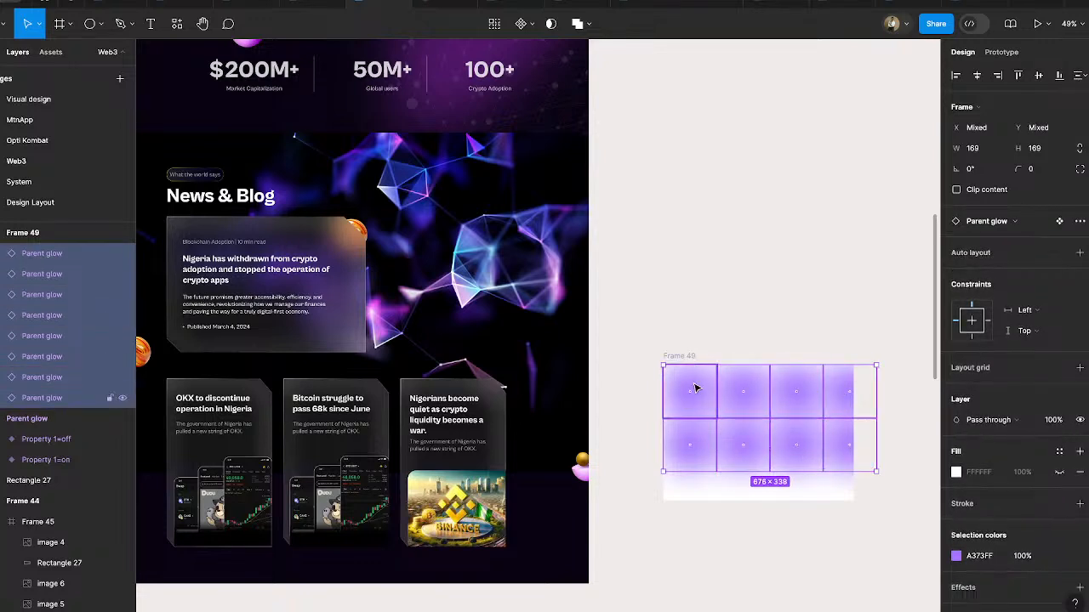
key("k")
left_click_drag(788, 472, 790, 495)
left_click(783, 333)
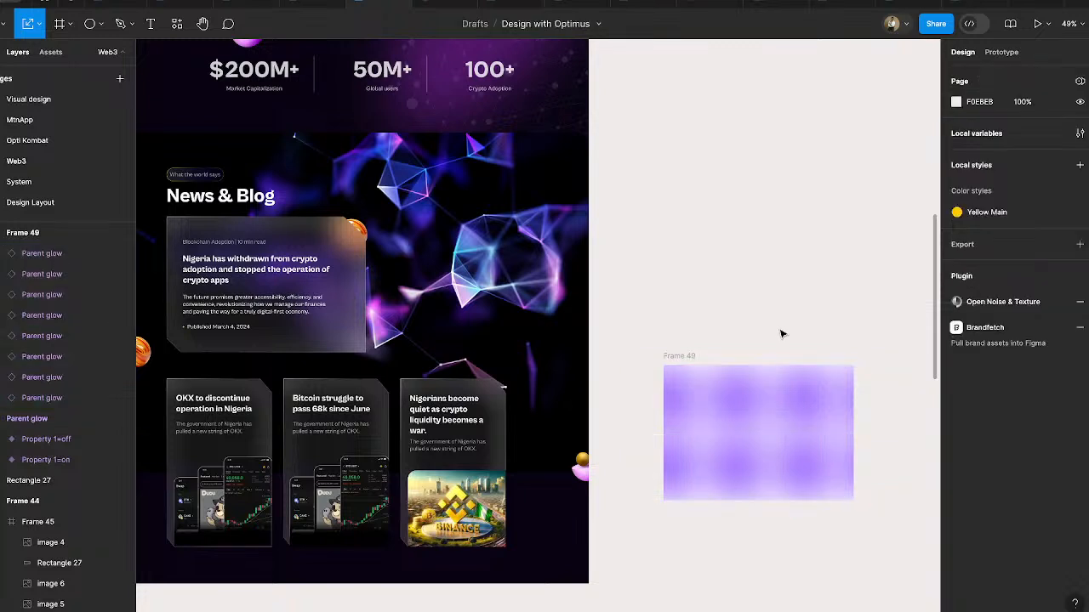
- Remove the white FFFFFF fill from Frame 49
left_click(692, 356)
left_click(1075, 244)
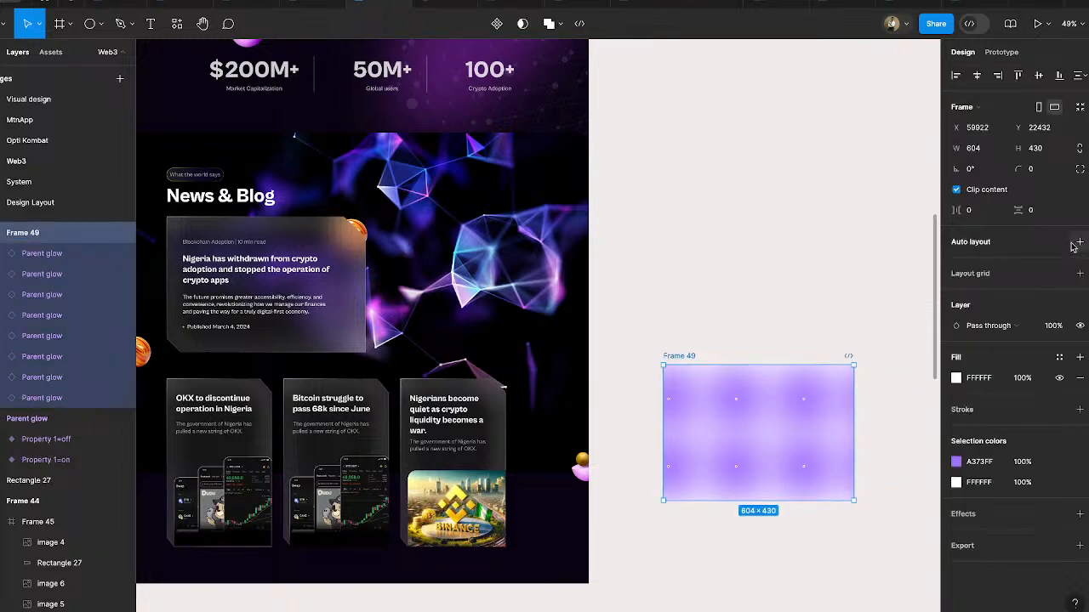
left_click(1079, 377)
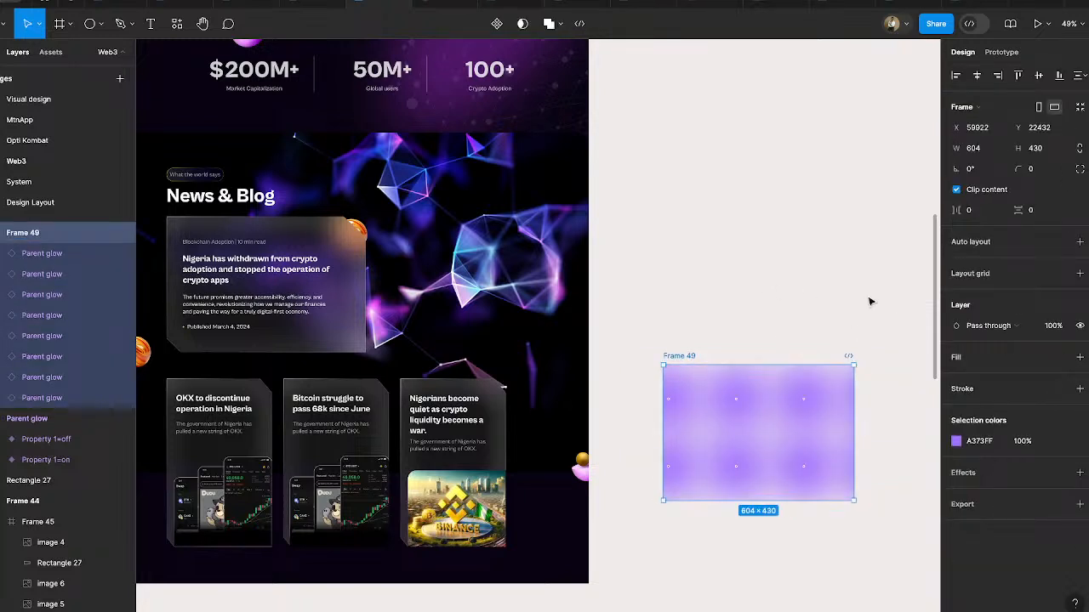
- Turn Property 1 off for all eight glow instances inside Frame 49
left_click(747, 400)
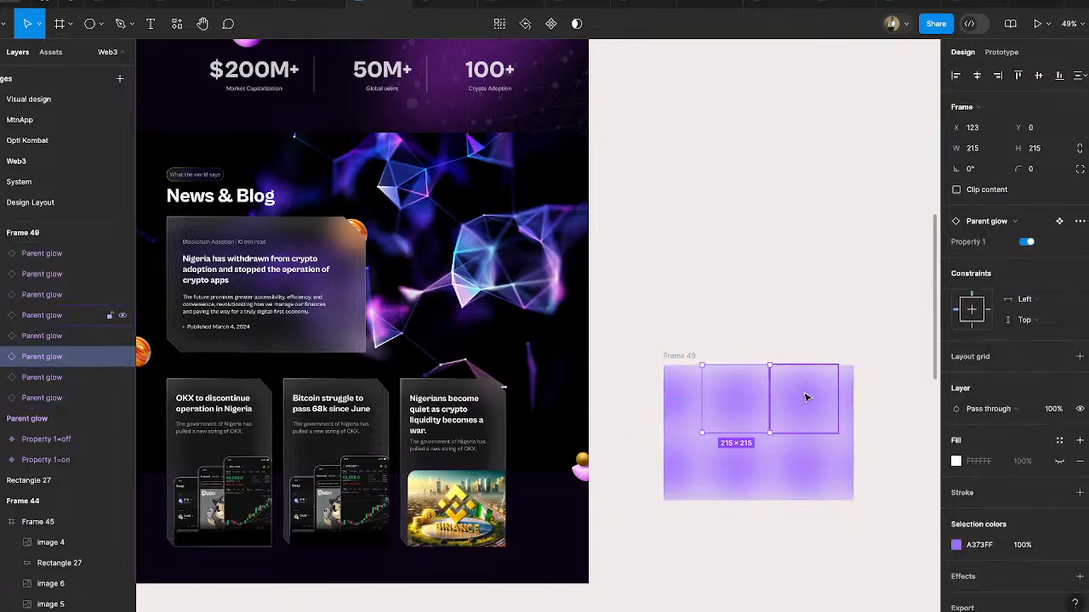
left_click(823, 397, "shift")
left_click(851, 396, "shift")
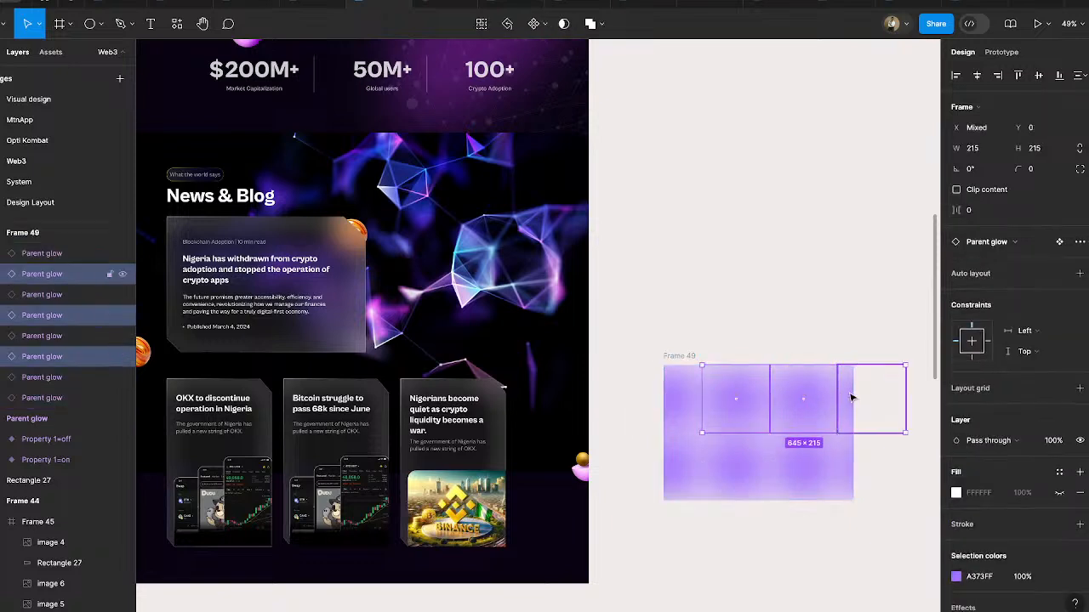
left_click(665, 406, "shift")
left_click(672, 466, "shift")
left_click(718, 459, "shift")
left_click(801, 459, "shift")
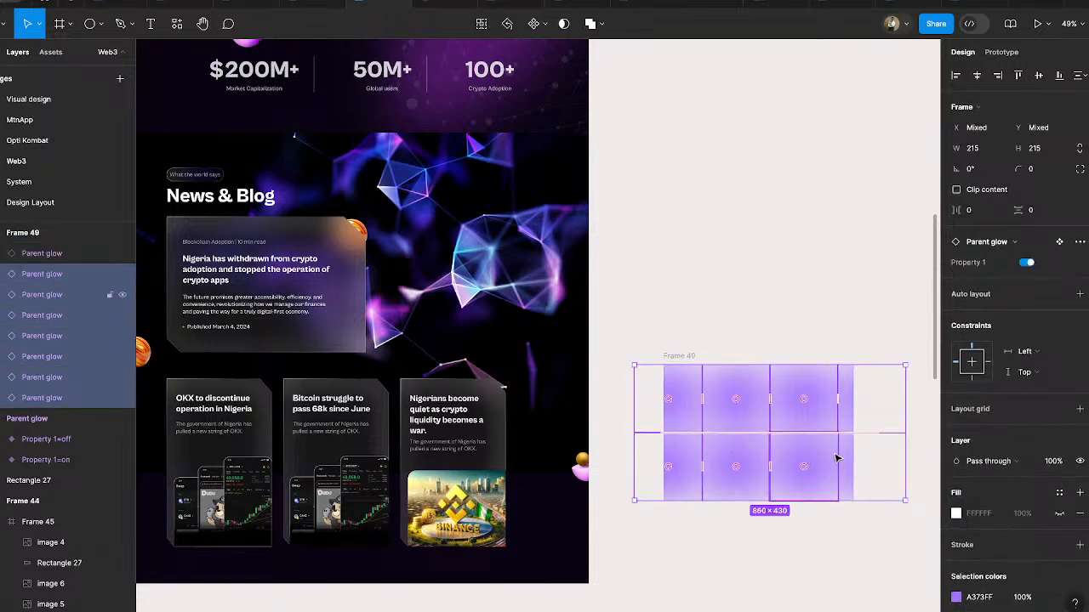
left_click(845, 454, "shift")
left_click(1026, 262)
left_click(903, 287)
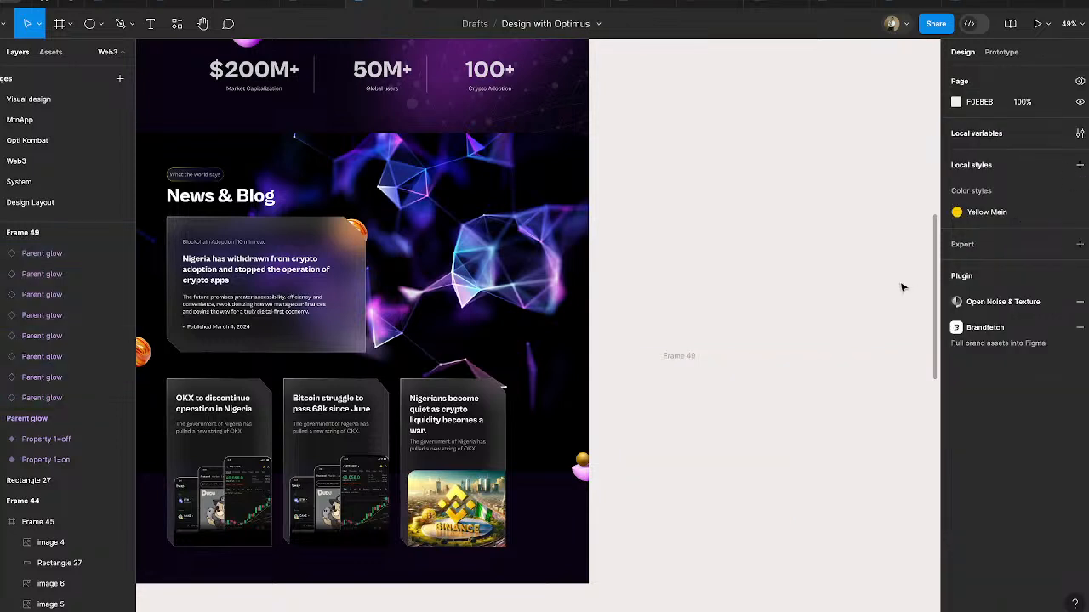
- Move Frame 49 into the large News & Blog article card and centre it horizontally, at X 14, Y 0
left_click(685, 356)
left_click(240, 241)
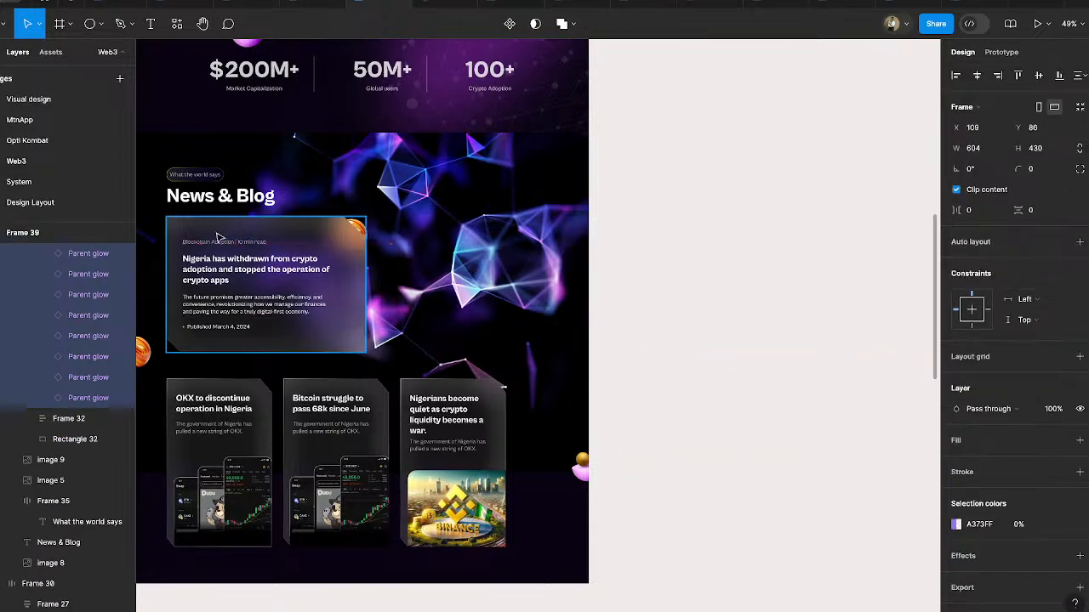
left_click(977, 75)
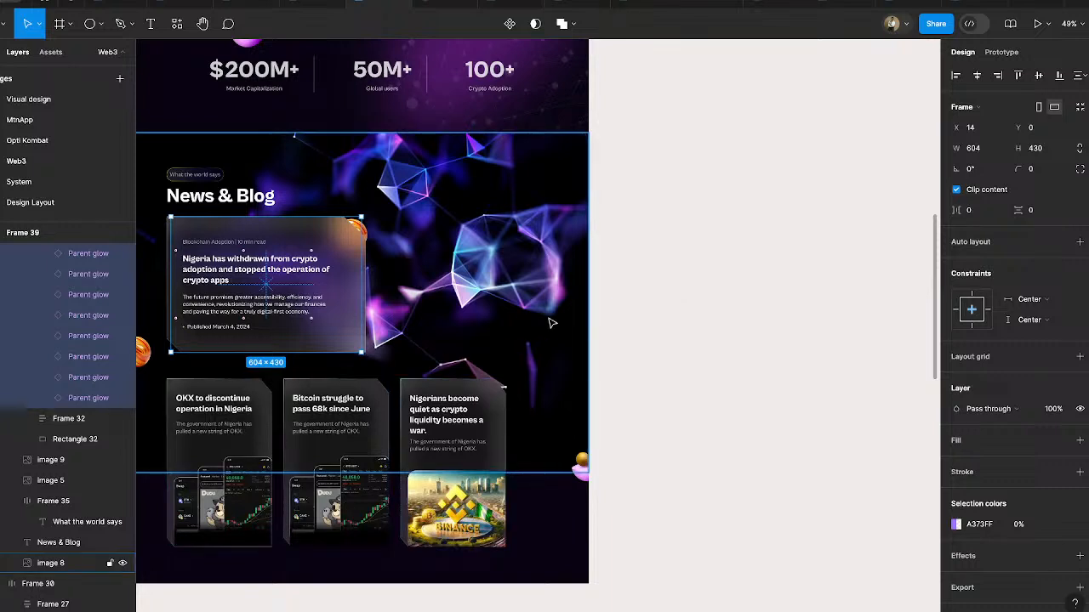
- Run the landing page frame as a prototype to examine the hover glow, and return to the design file
scroll(644, 272, "down", 5, "ctrl")
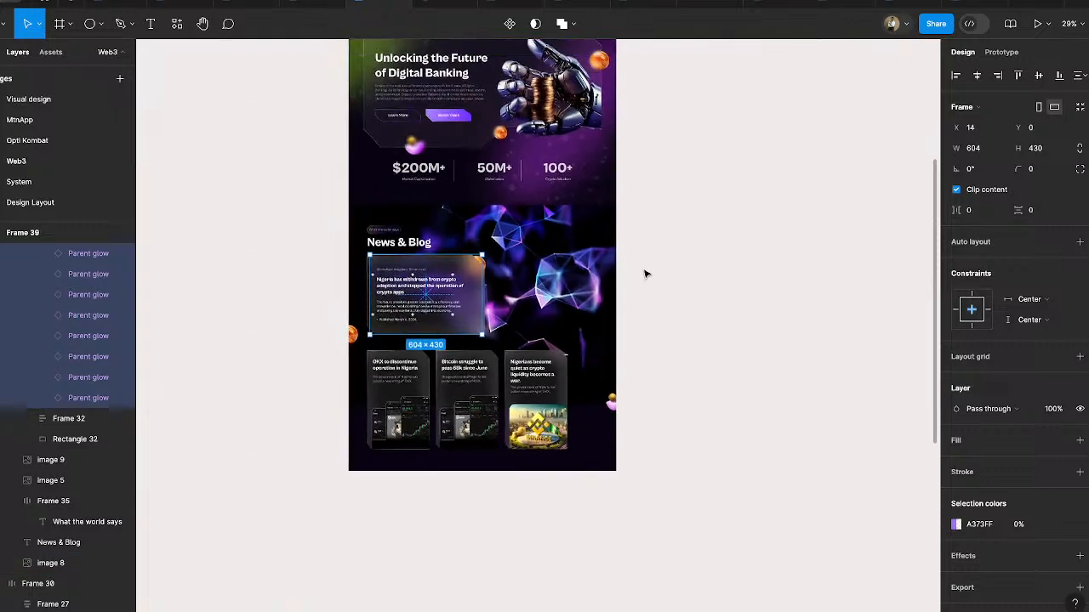
scroll(472, 110, "up", 3)
left_click(409, 137)
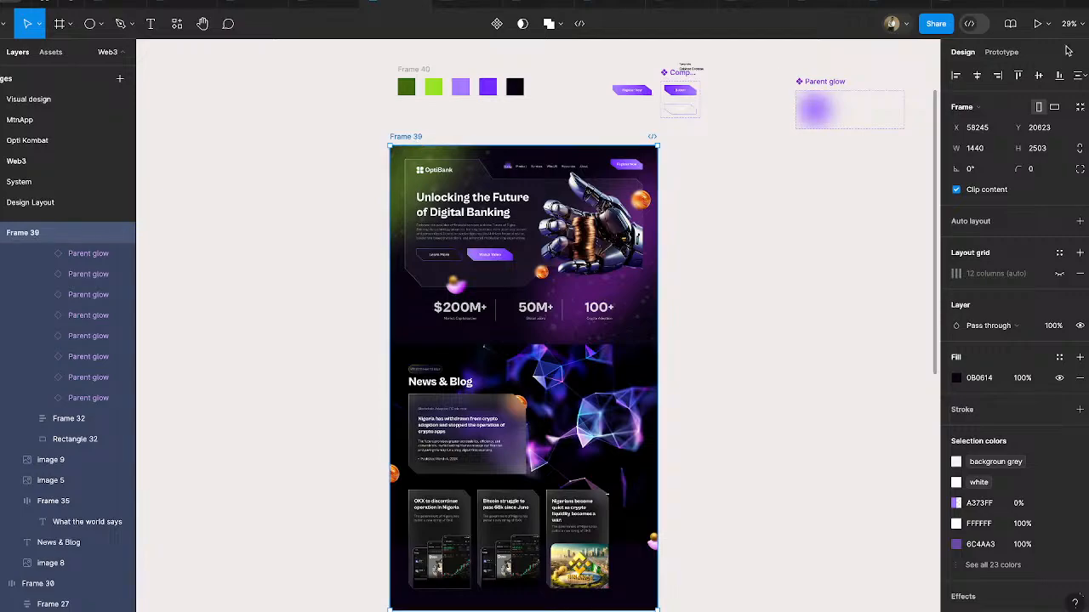
left_click(1037, 24)
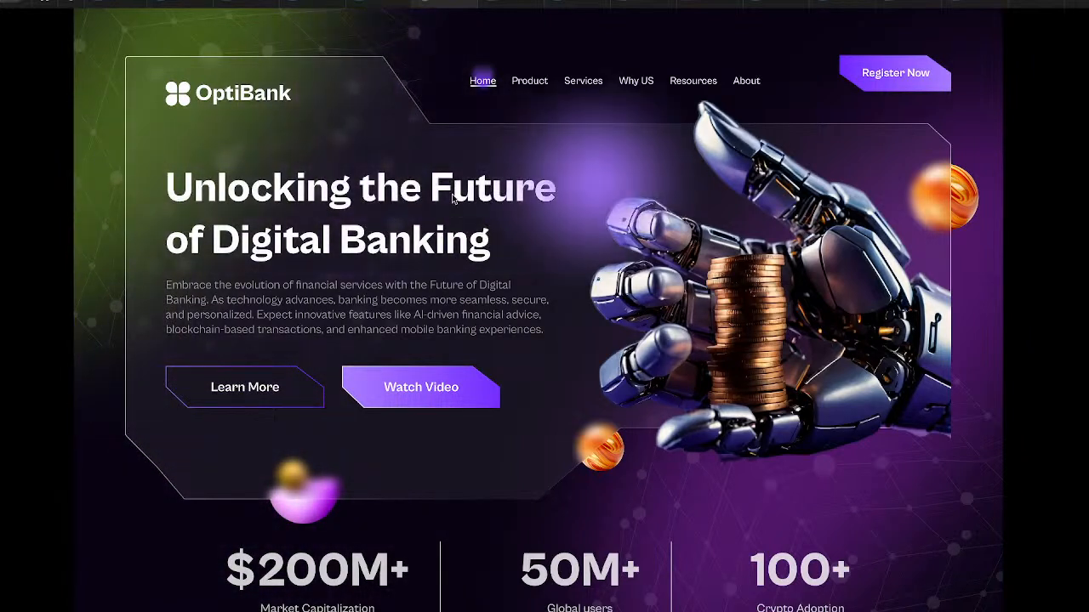
left_click(387, 1)
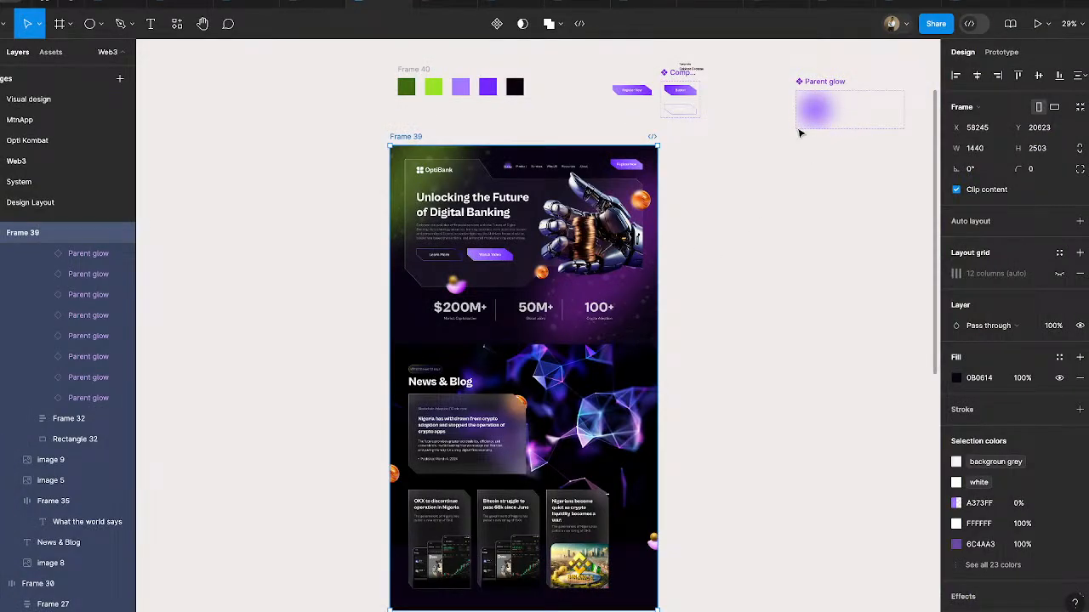
- Set the While hovering transition of Parent glow's off variant to Ease out at 1000 ms
left_click(836, 88)
scroll(879, 92, "up", 5, "ctrl")
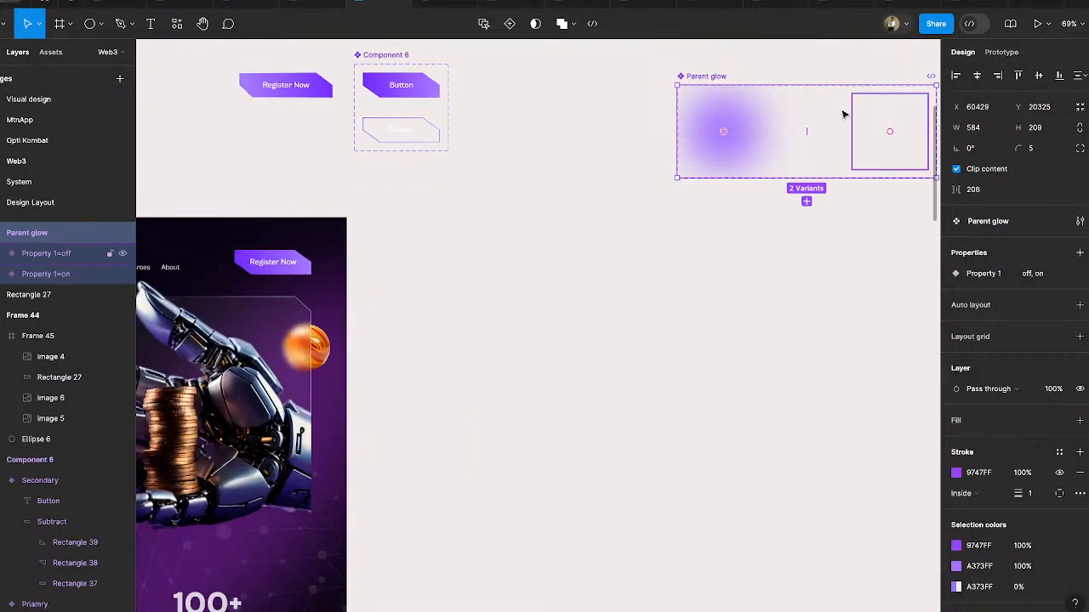
left_click(1001, 52)
left_click(822, 132)
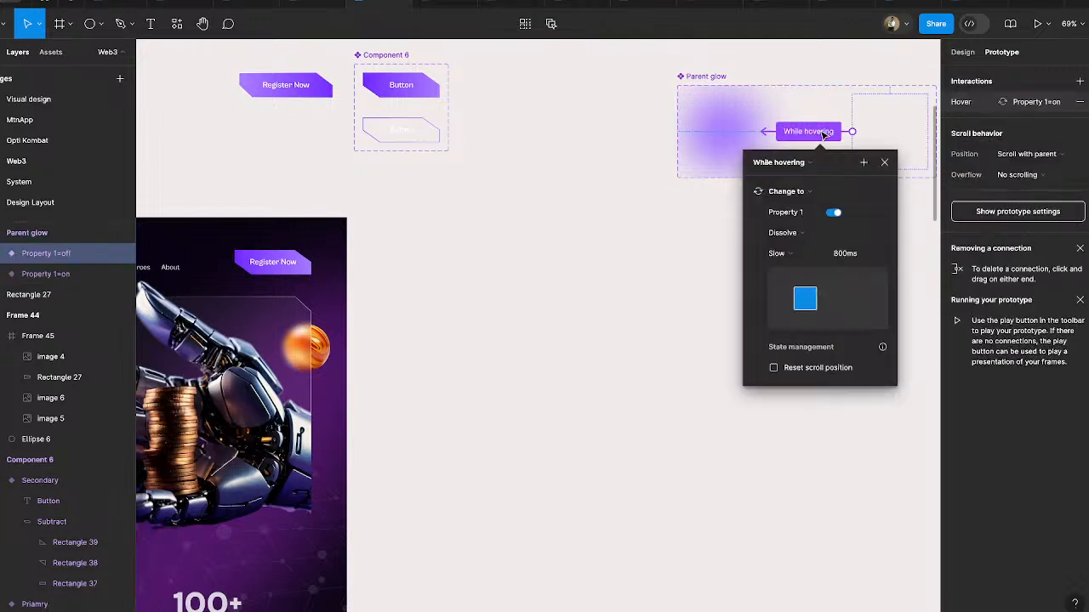
left_click(794, 254)
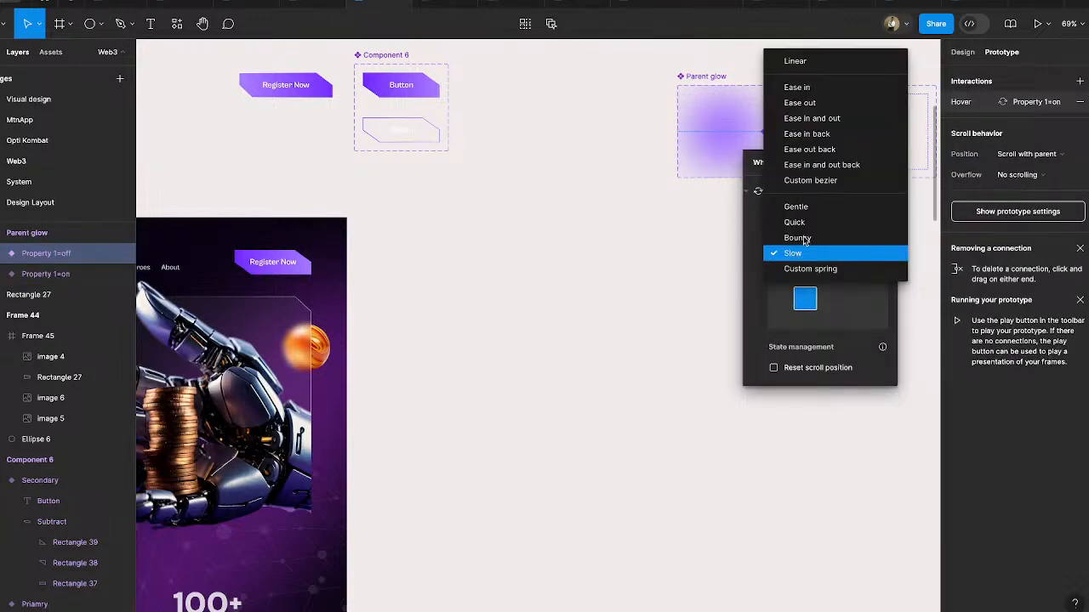
left_click(808, 103)
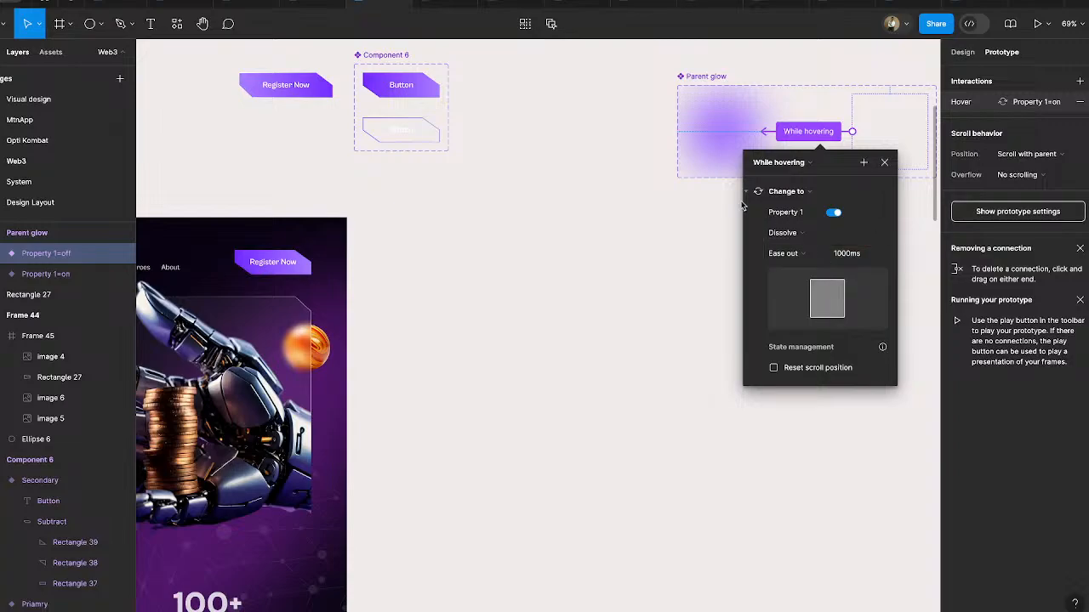
- Check the glow transition over the hero and the News & Blog article card in the prototype, and return to the design file
left_click(443, 3)
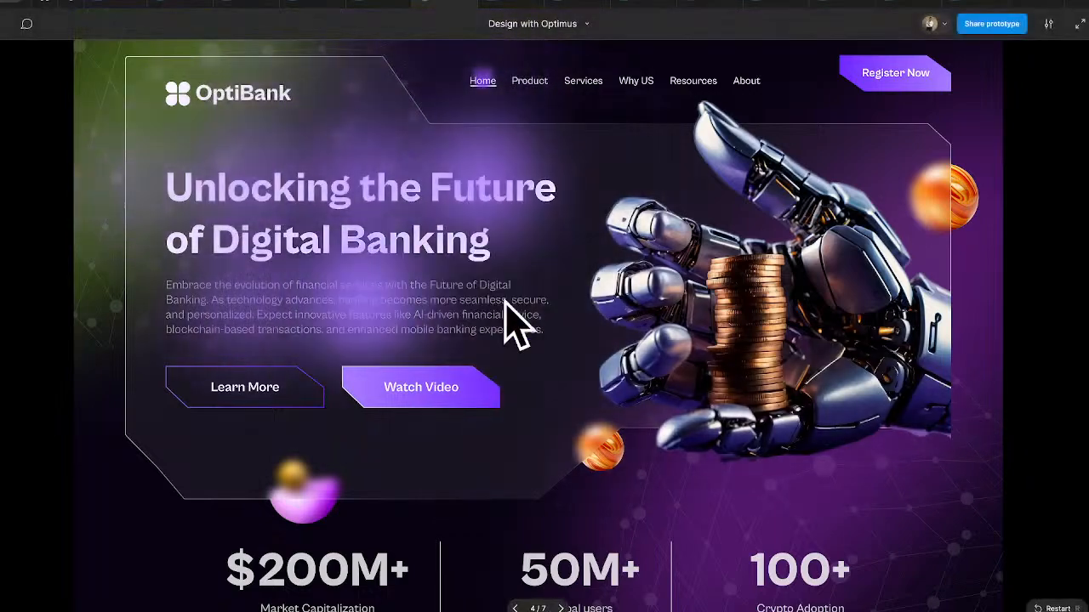
scroll(605, 359, "down", 8)
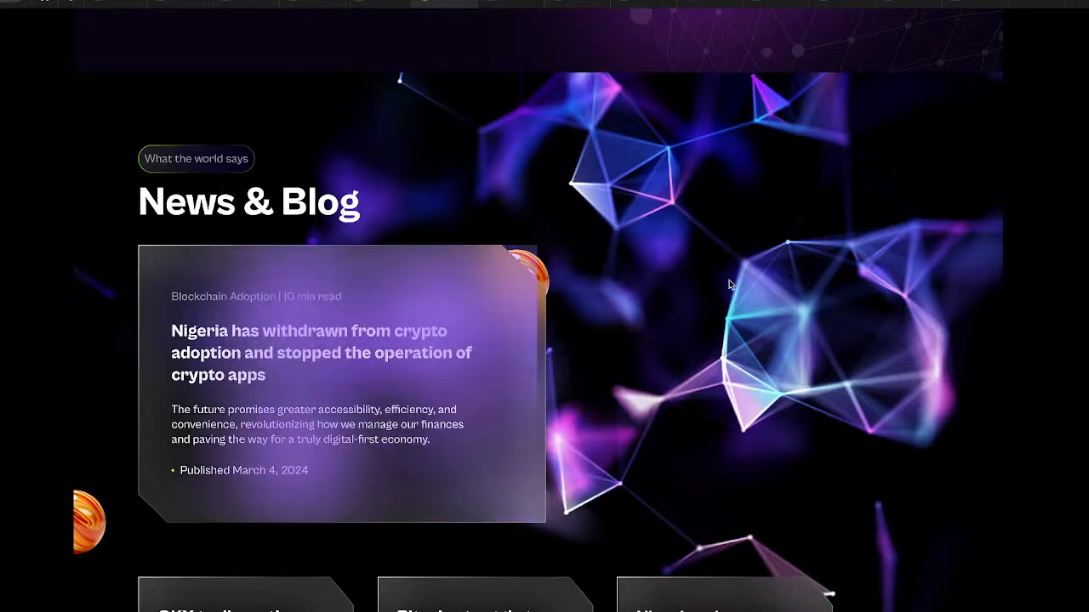
left_click(375, 4)
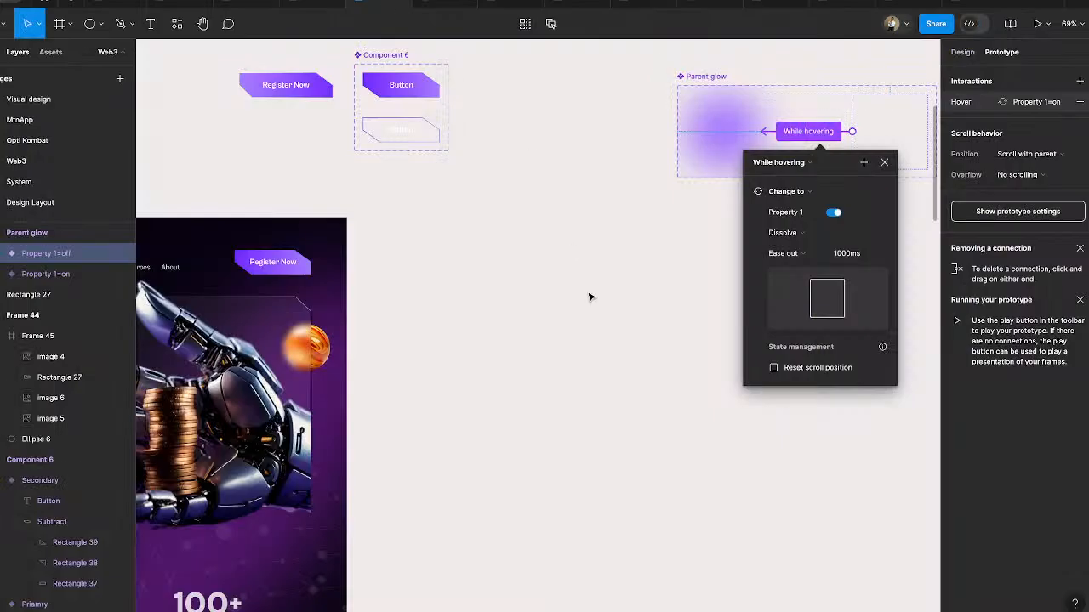
left_click(885, 163)
- Copy the large News & Blog article card, Frame 33, onto the empty canvas beside the landing page
scroll(576, 442, "left", 5)
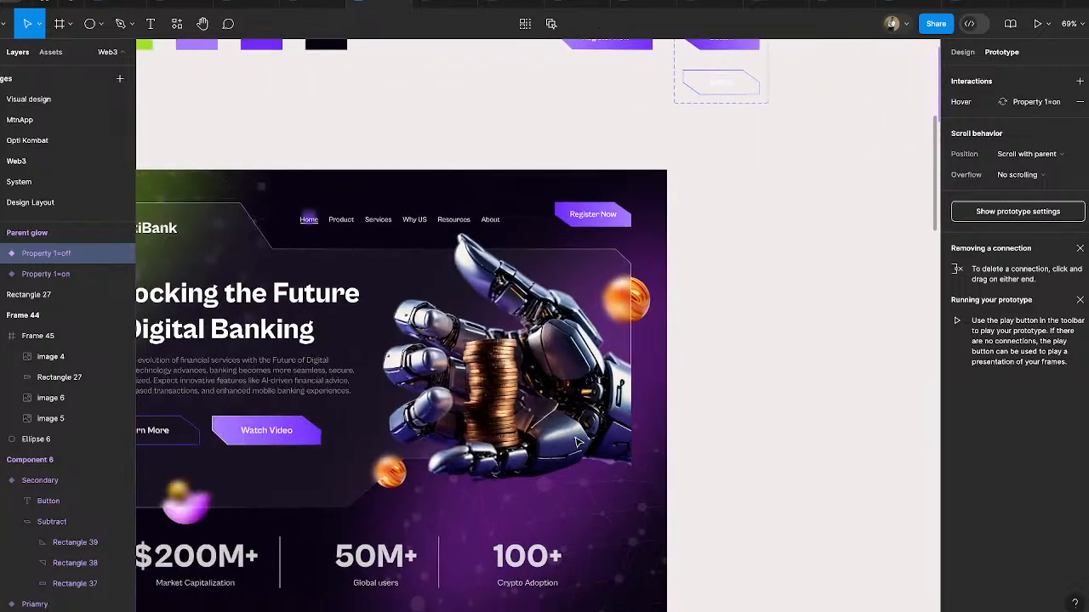
scroll(576, 442, "down", 3)
scroll(576, 442, "down", 5)
scroll(576, 442, "down", 3)
scroll(576, 442, "right", 1)
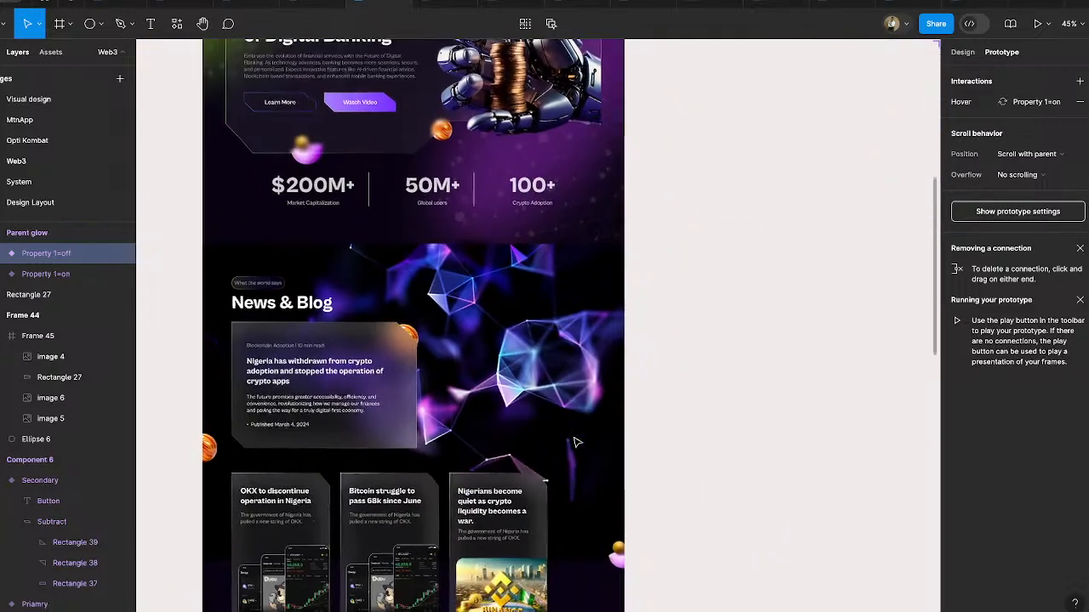
left_click(381, 345)
left_click(381, 340)
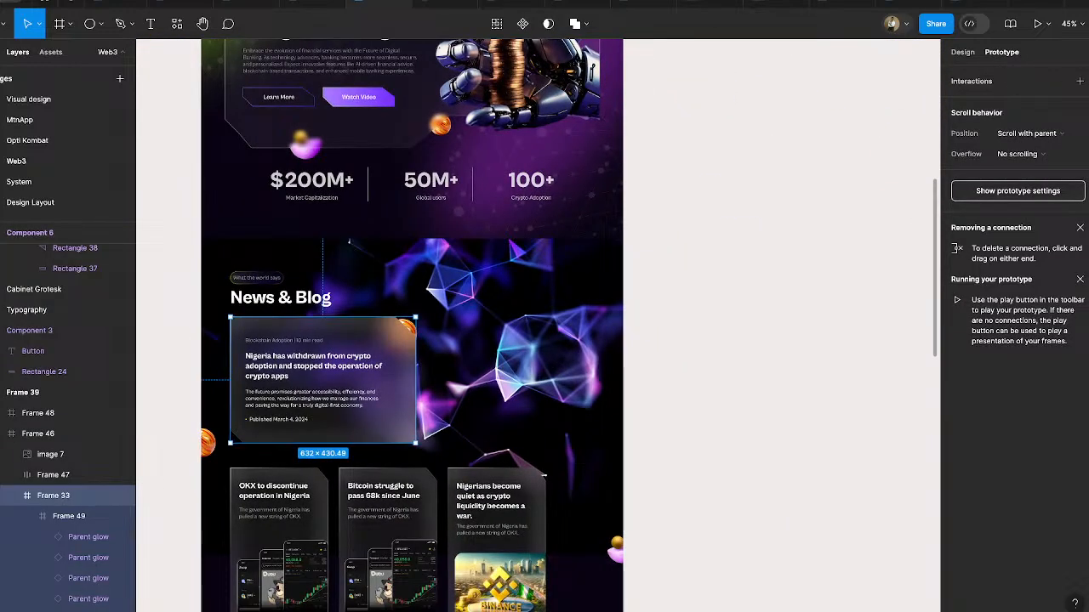
left_click(962, 52)
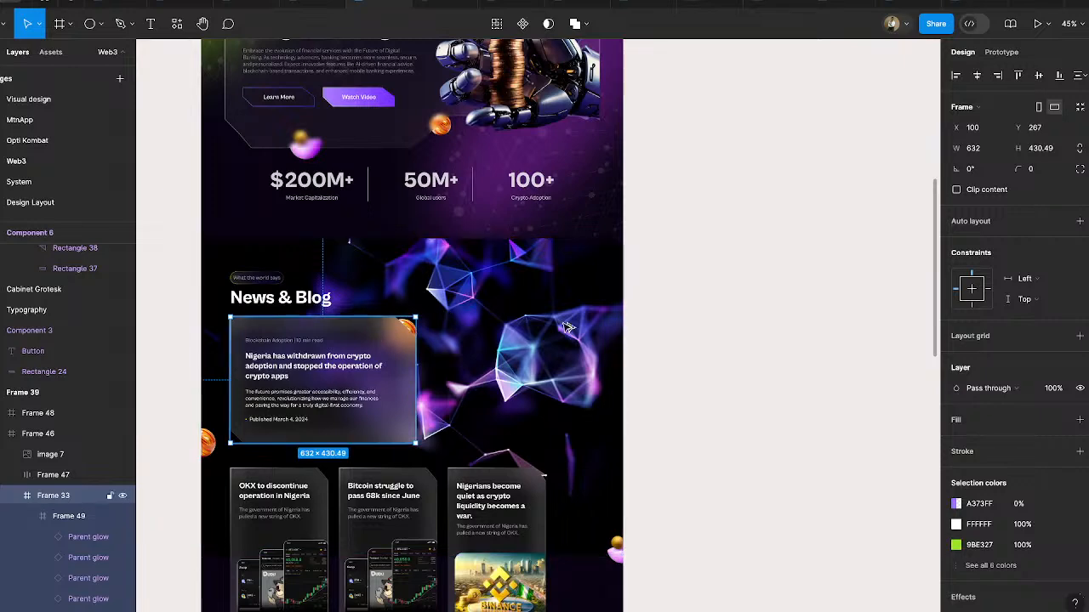
left_click_drag(378, 338, 824, 323)
scroll(824, 323, "right", 3)
scroll(824, 324, "down", 2)
scroll(587, 212, "right", 5)
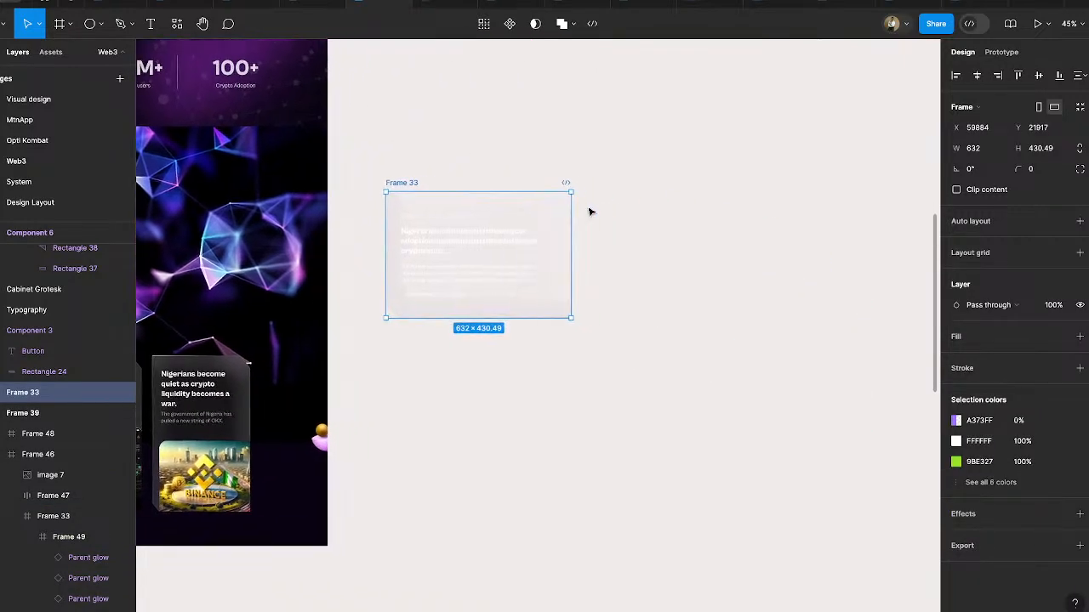
- Duplicate the copied article card beside itself with a 33 px gap, and delete the glow frame from the duplicate
left_click_drag(381, 185, 573, 179)
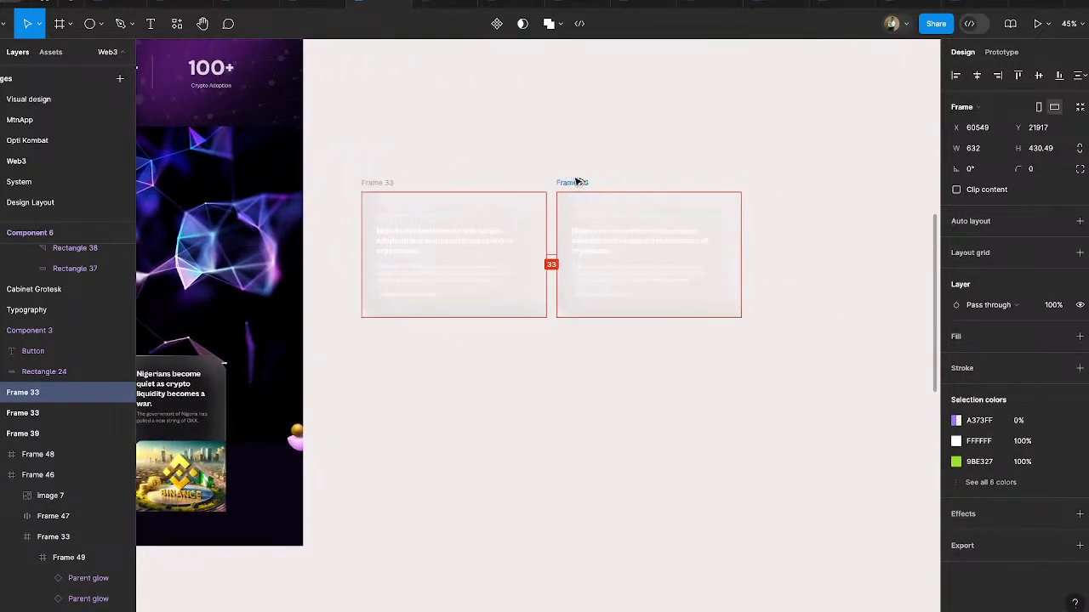
scroll(632, 224, "up", 5)
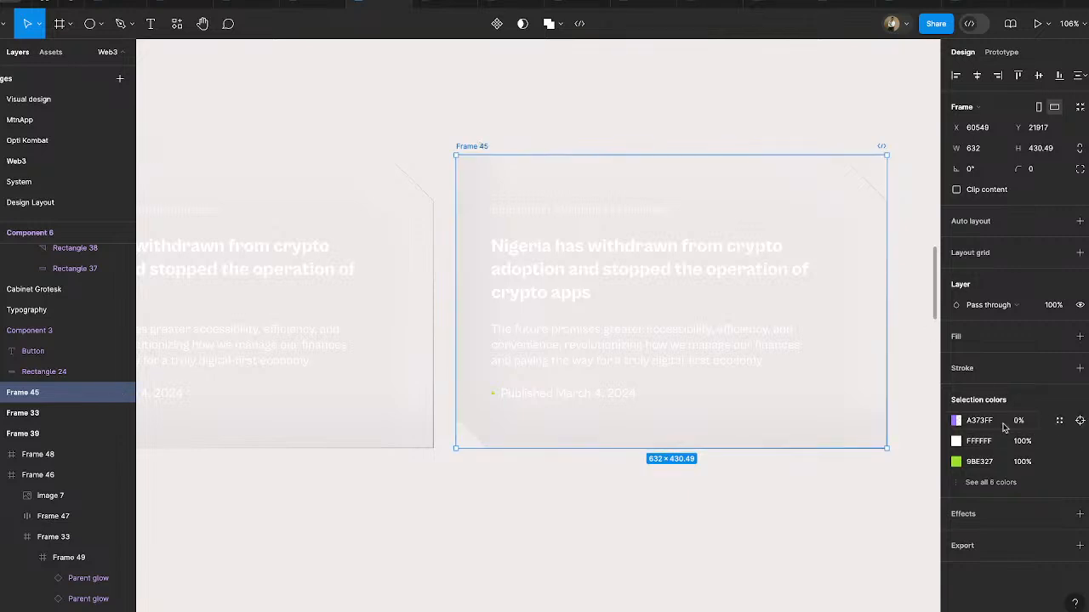
left_click(591, 178)
key("Escape")
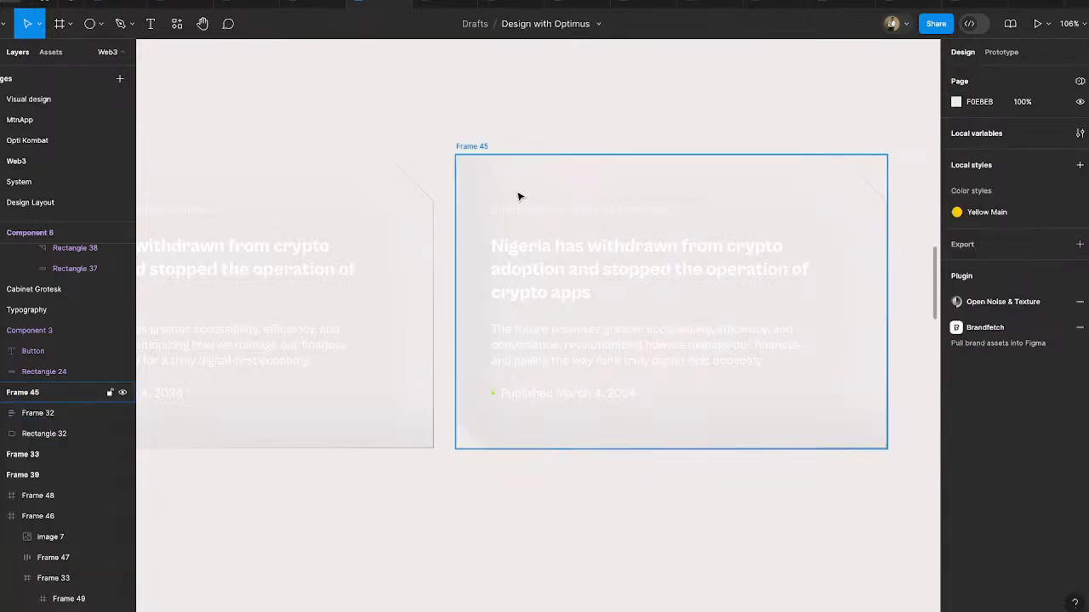
scroll(519, 197, "left", 6)
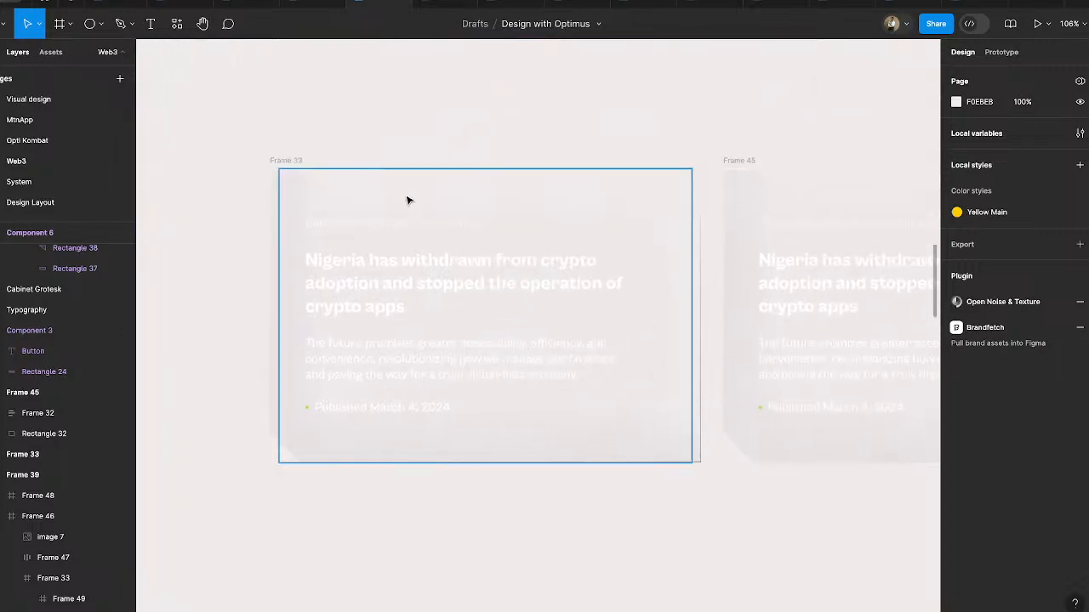
- Delete the glow frame from the original copied article card, Frame 33
left_click(407, 200)
key("Escape")
scroll(748, 194, "right", 5)
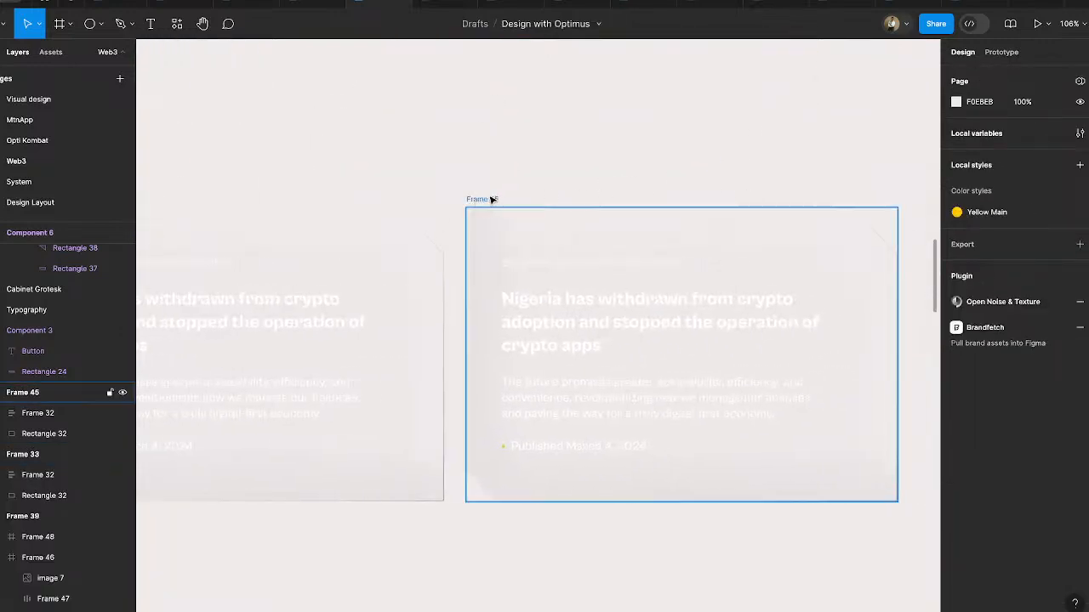
- Set the first stop of the linear gradient stroke on Frame 45's background rectangle to purple A77AFF
left_click(478, 201)
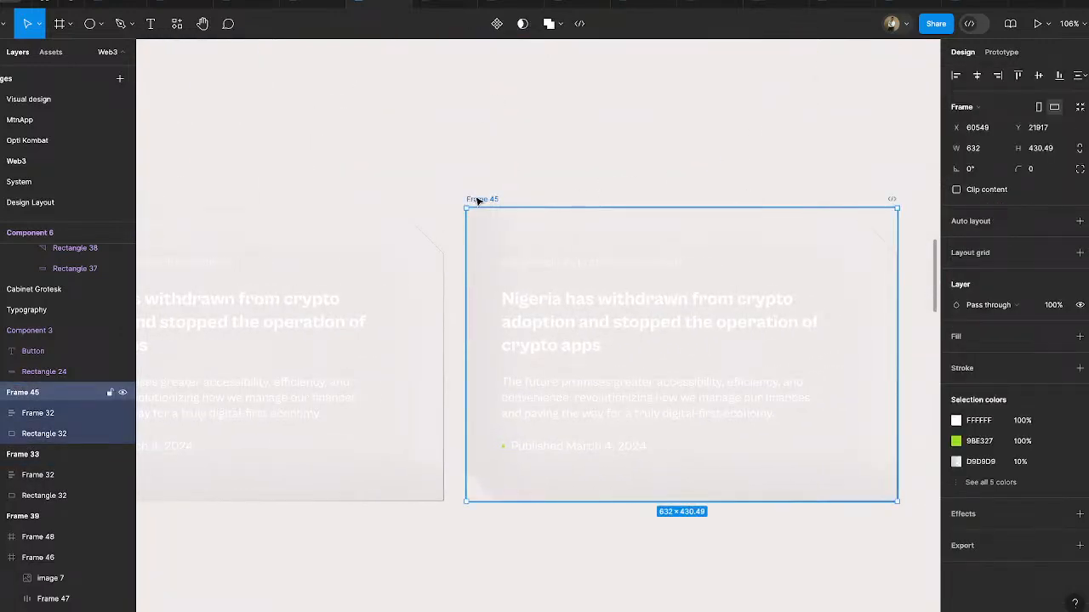
left_click(811, 239)
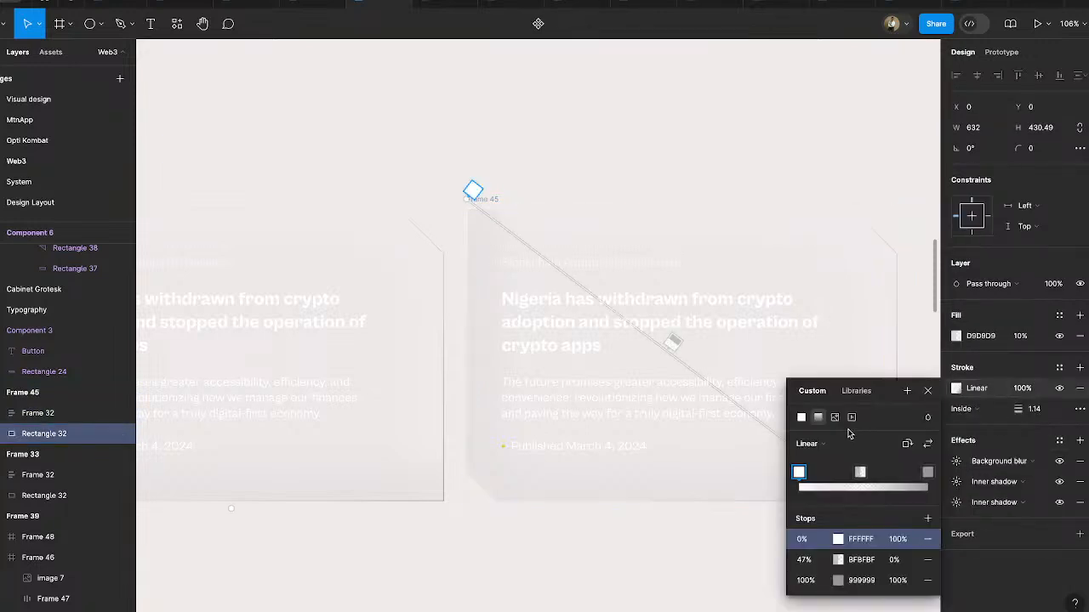
scroll(749, 391, "right", 3)
scroll(749, 391, "down", 2)
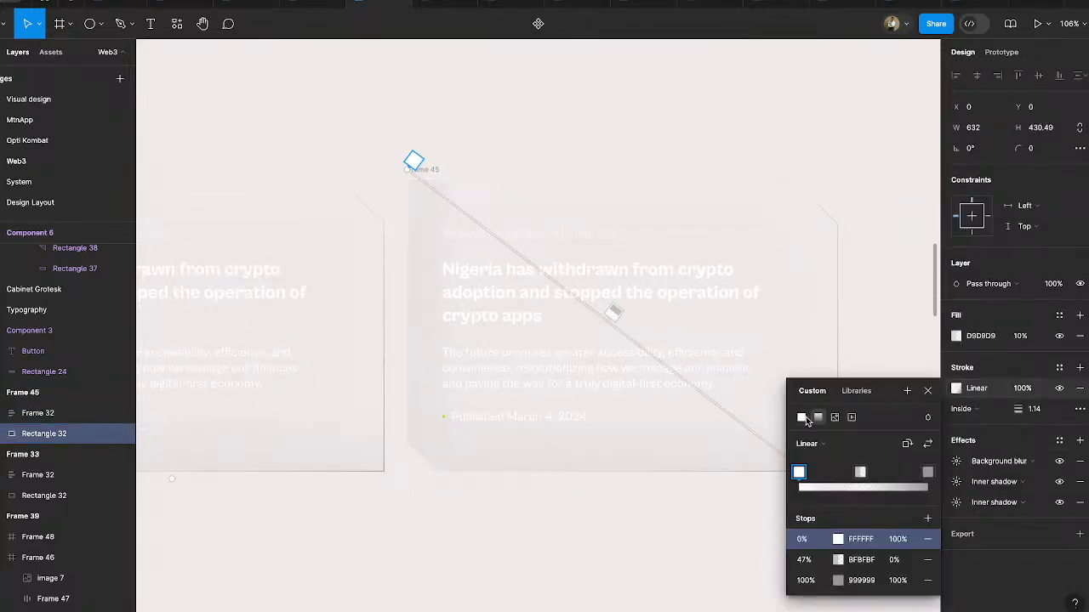
left_click(837, 540)
left_click(724, 554)
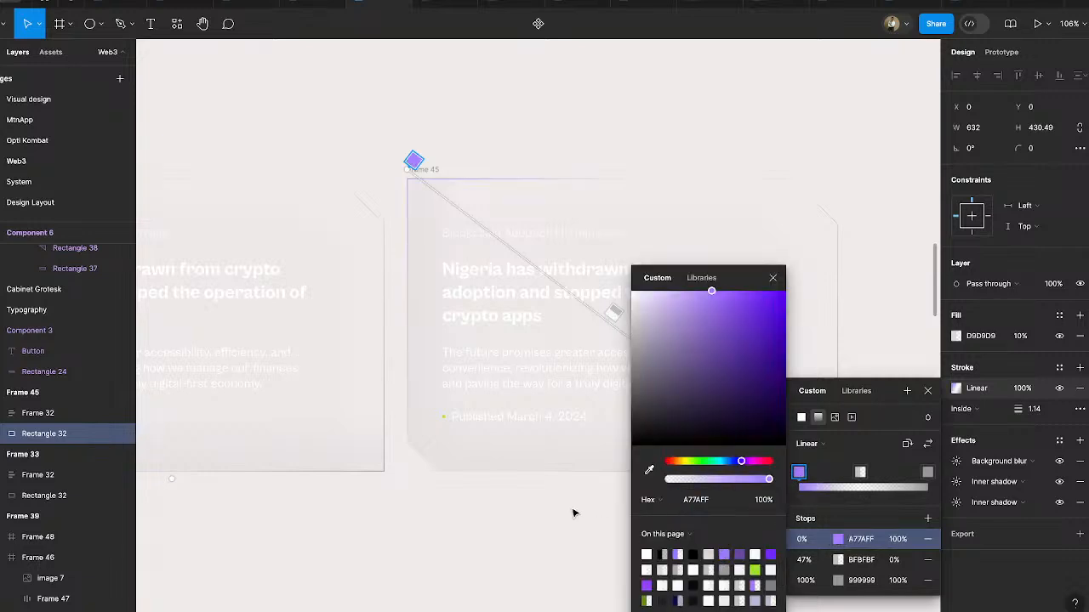
- Set the 100% stop of the rectangle's stroke gradient to green 9BE327
scroll(567, 510, "right", 8)
scroll(566, 510, "down", 4)
scroll(611, 451, "right", 3)
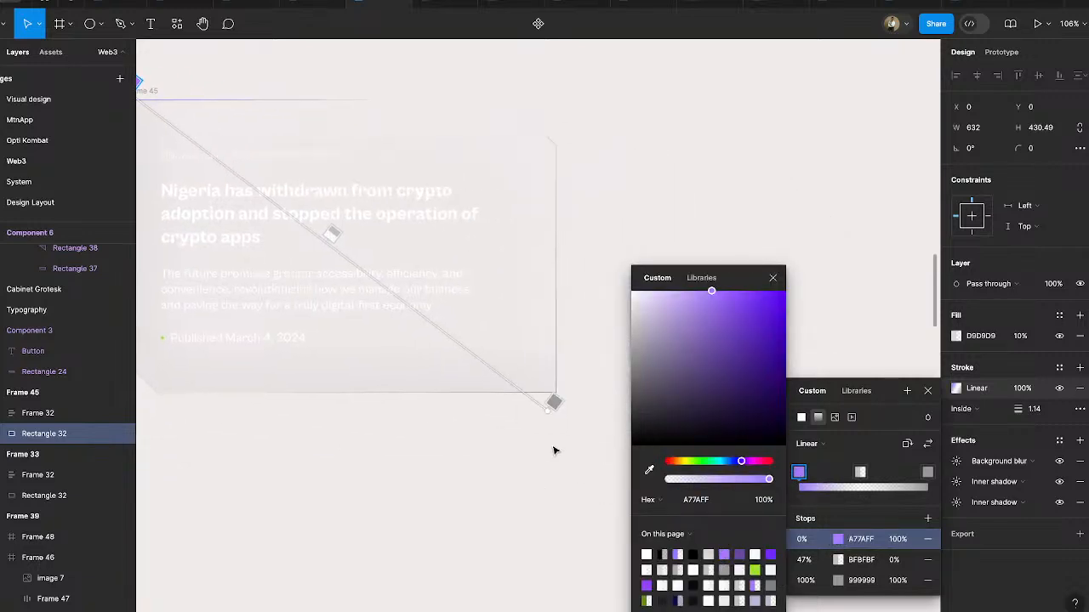
left_click(554, 401)
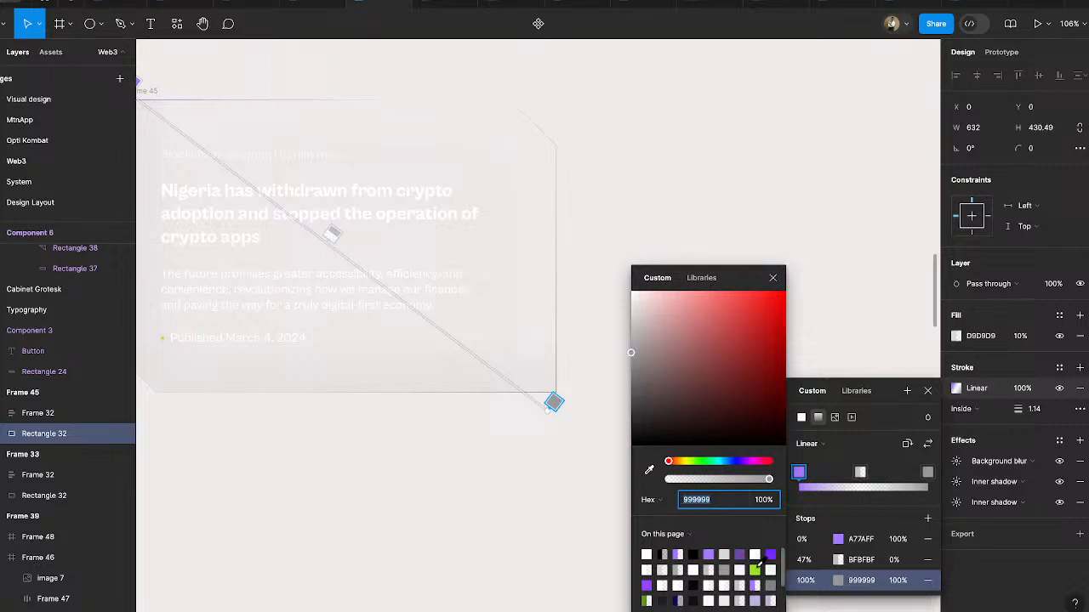
left_click(754, 570)
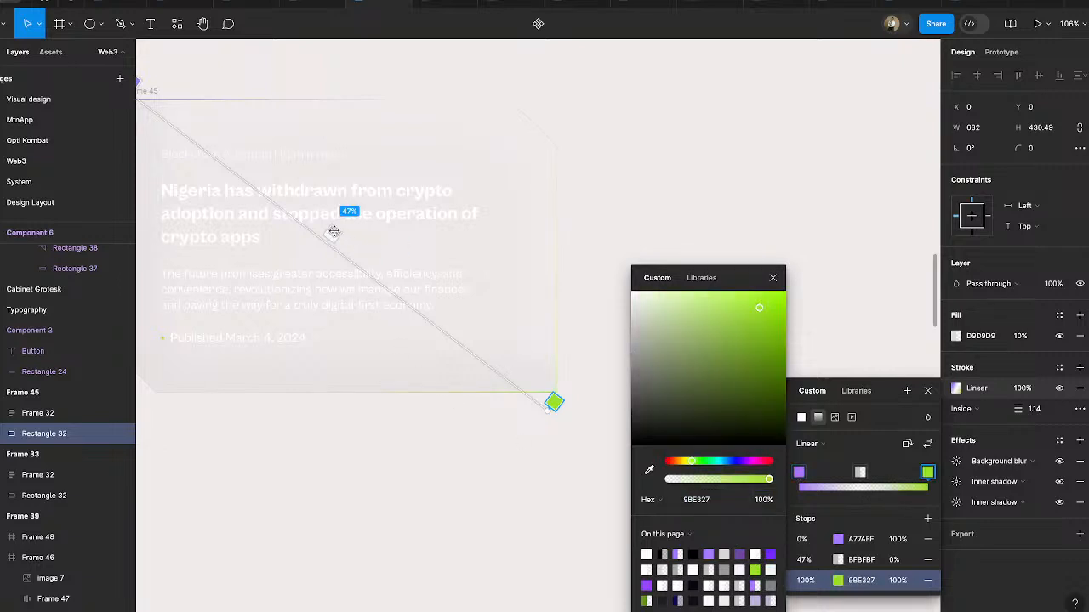
- Recolour the stroke gradient's 47% stop to A77AFF, lower its opacity to 0%, and close the colour settings
left_click(333, 233)
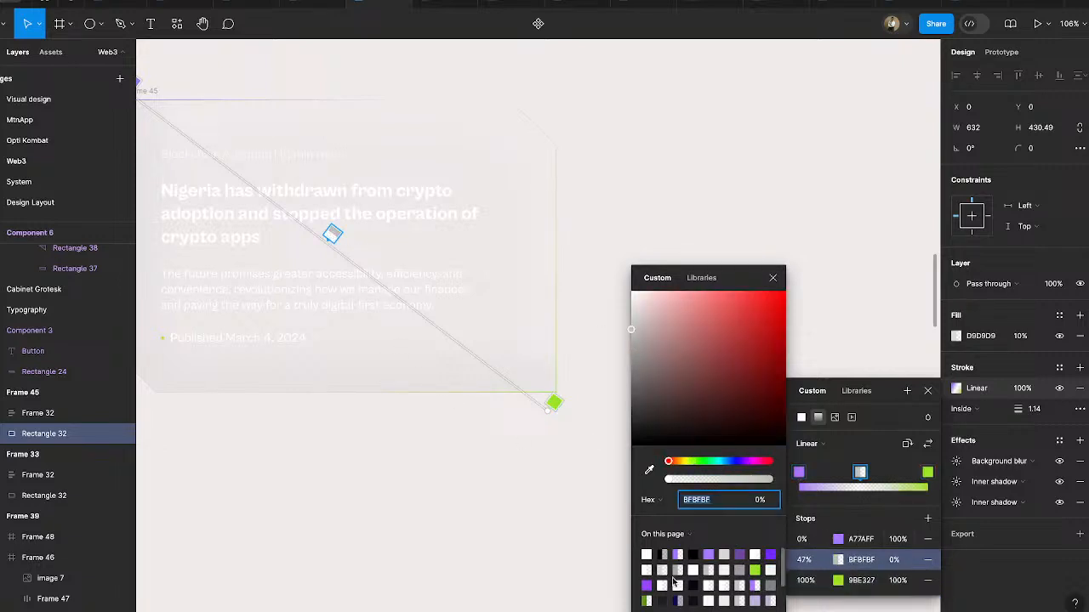
left_click(710, 554)
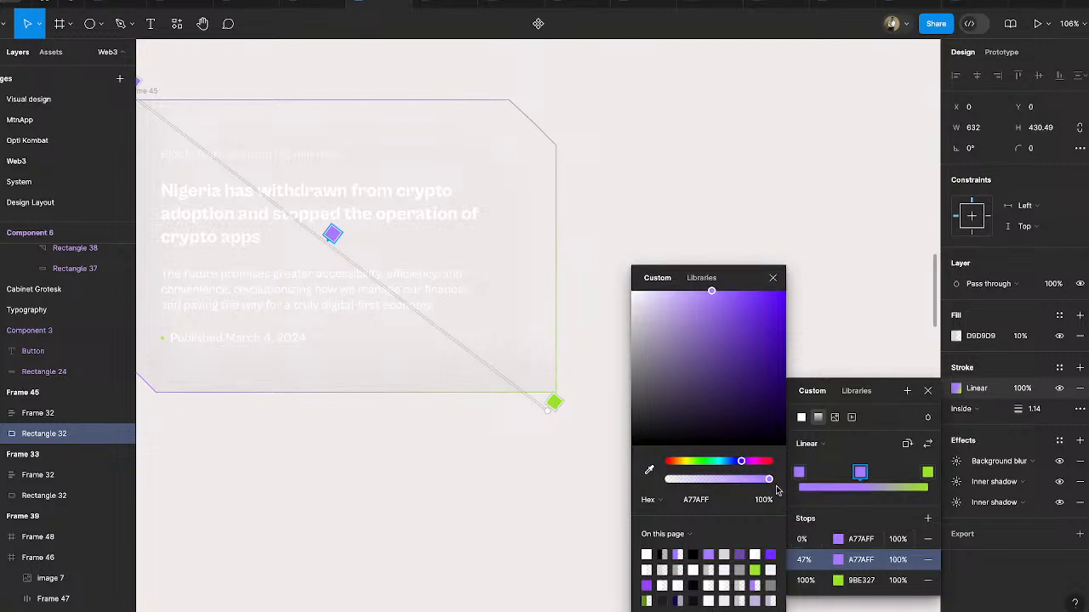
left_click_drag(768, 479, 639, 478)
key("Escape")
- Combine the two article cards, Frame 33 and Frame 45, into a component set
scroll(573, 491, "down", 3)
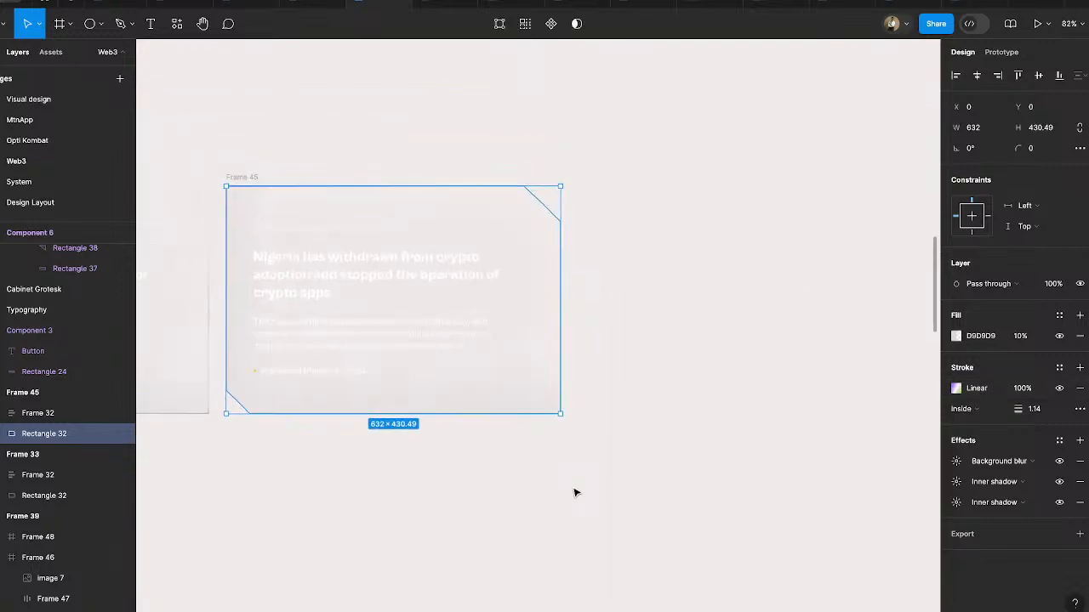
scroll(564, 483, "left", 4)
scroll(560, 477, "down", 3)
left_click_drag(225, 223, 827, 498)
left_click(516, 24)
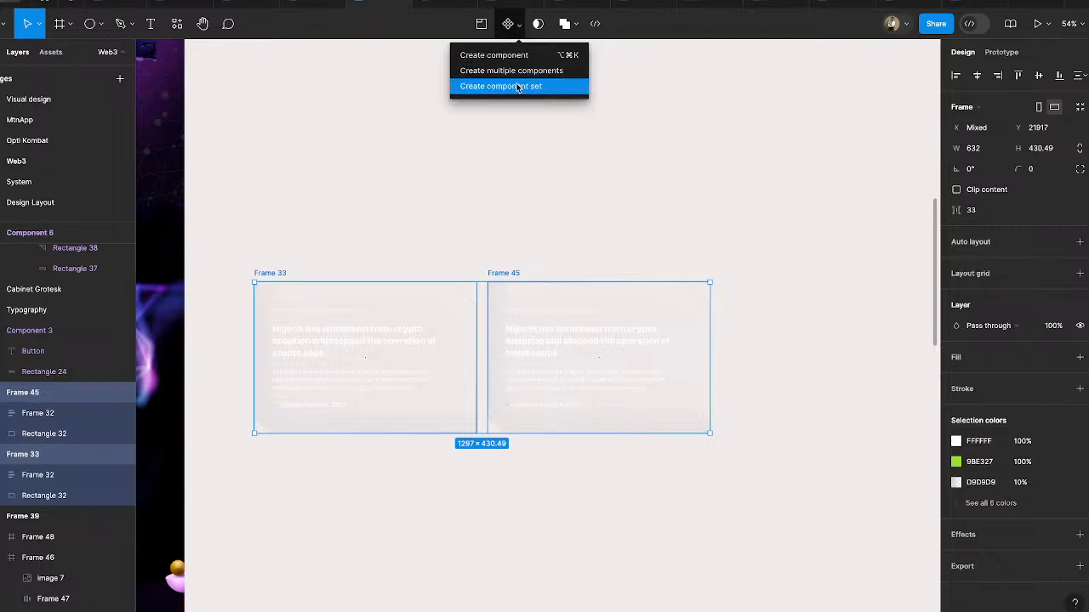
left_click(517, 86)
scroll(442, 333, "up", 5)
- Add a prototype interaction that changes the Frame 33 variant to Frame 45 on Mouse enter
left_click(1000, 53)
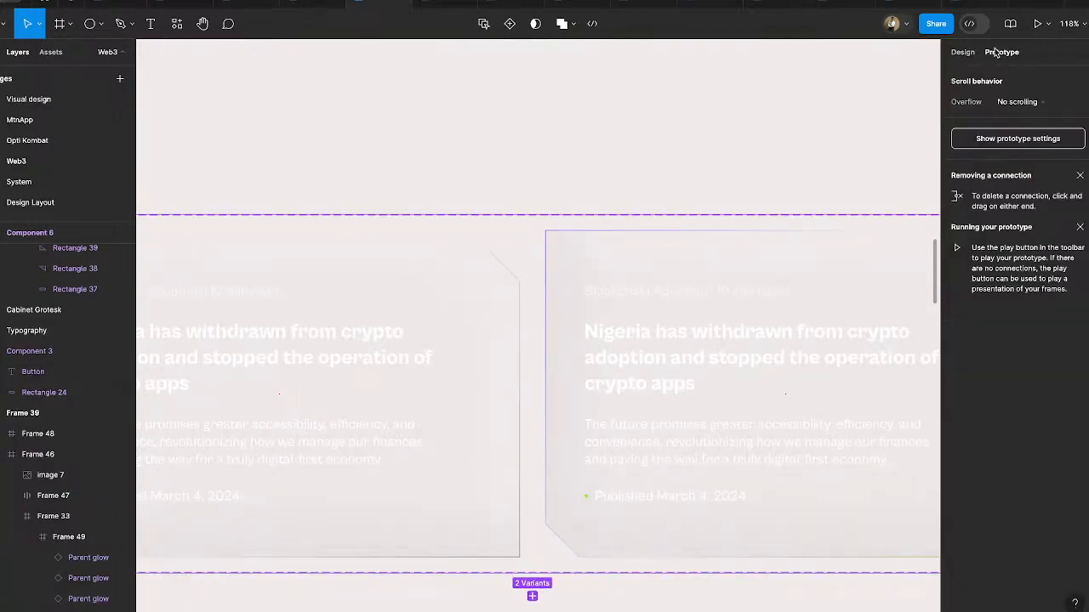
left_click(495, 305)
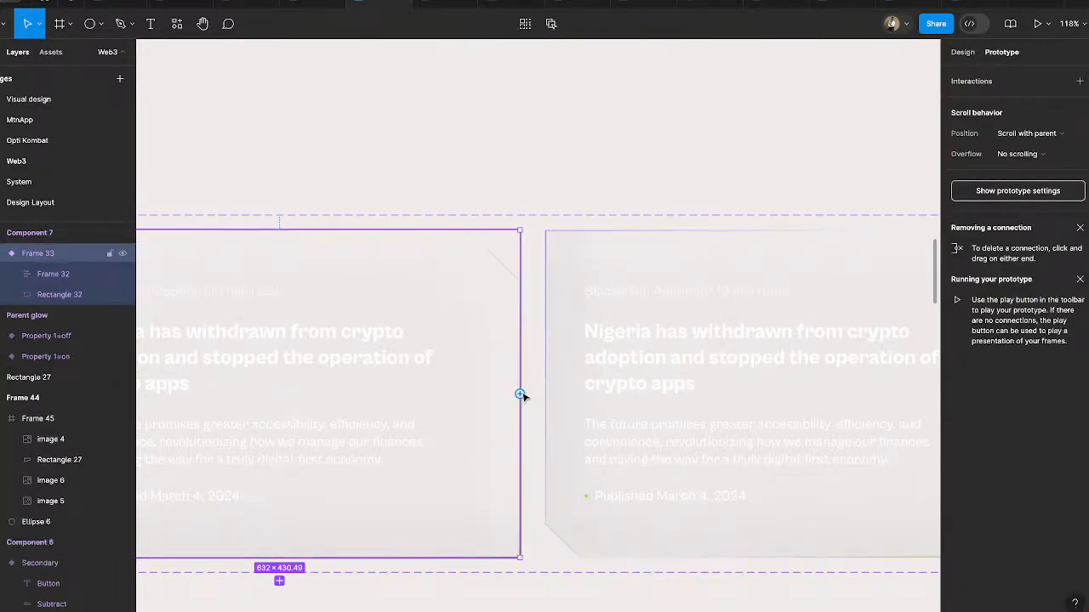
left_click_drag(520, 393, 561, 396)
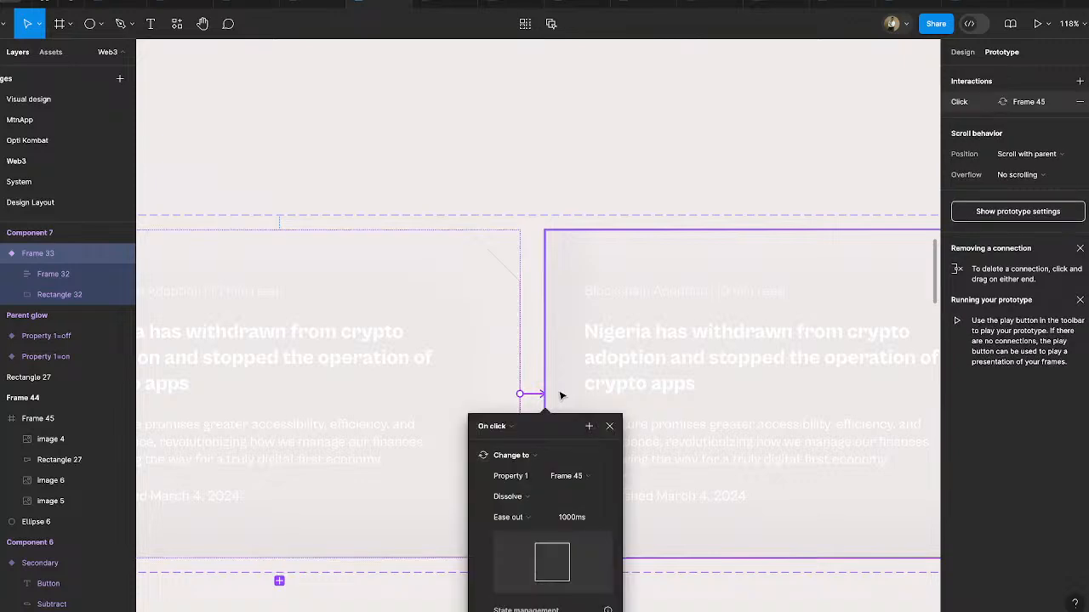
left_click(497, 425)
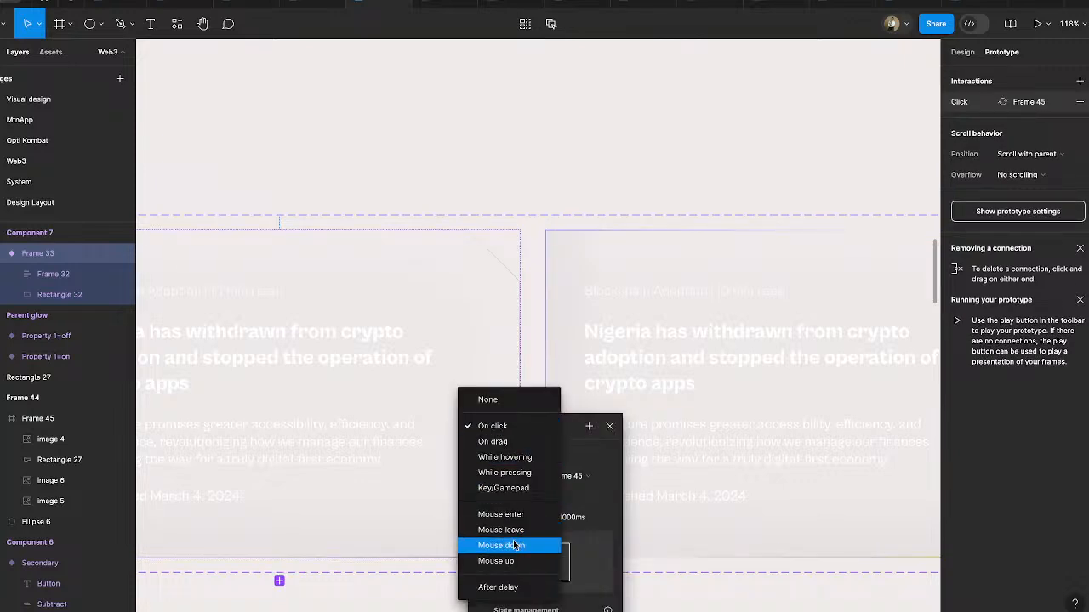
left_click(515, 515)
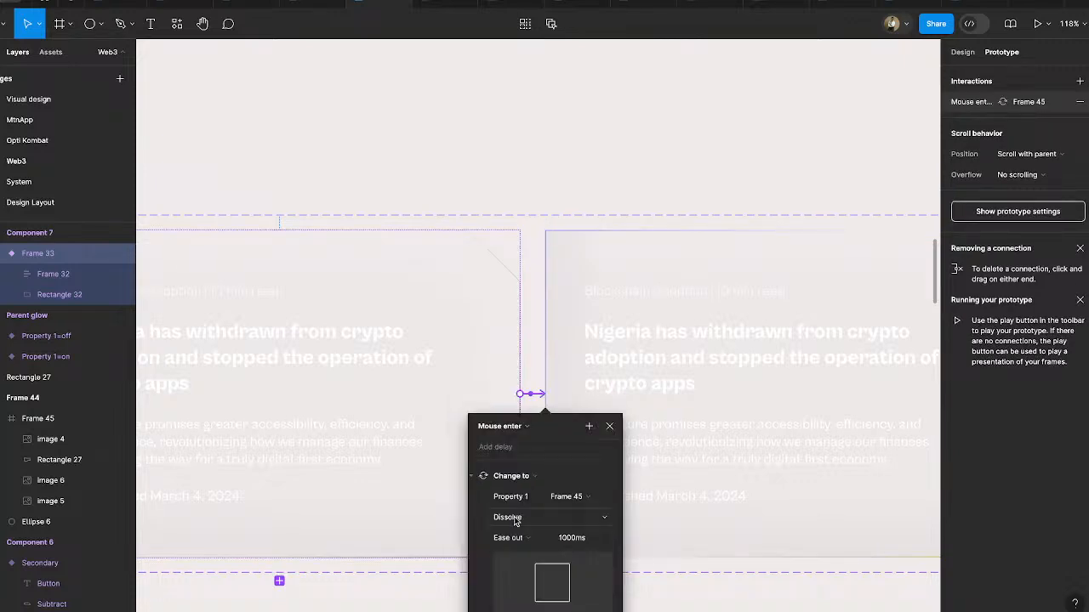
- Set the Mouse enter transition to Smart animate with the Slow easing
left_click(515, 520)
left_click(536, 533)
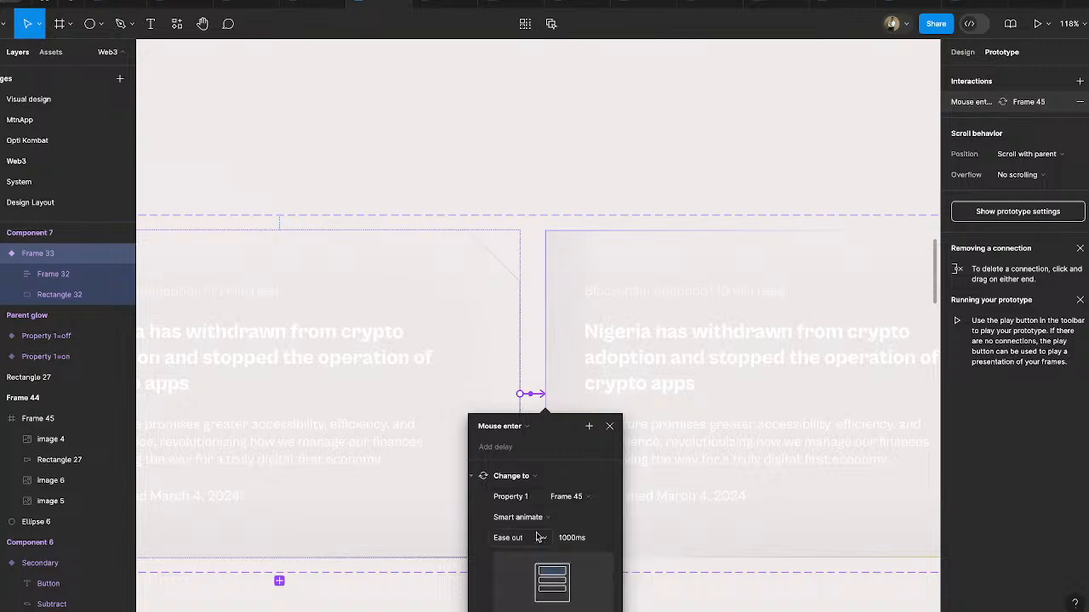
left_click(556, 542)
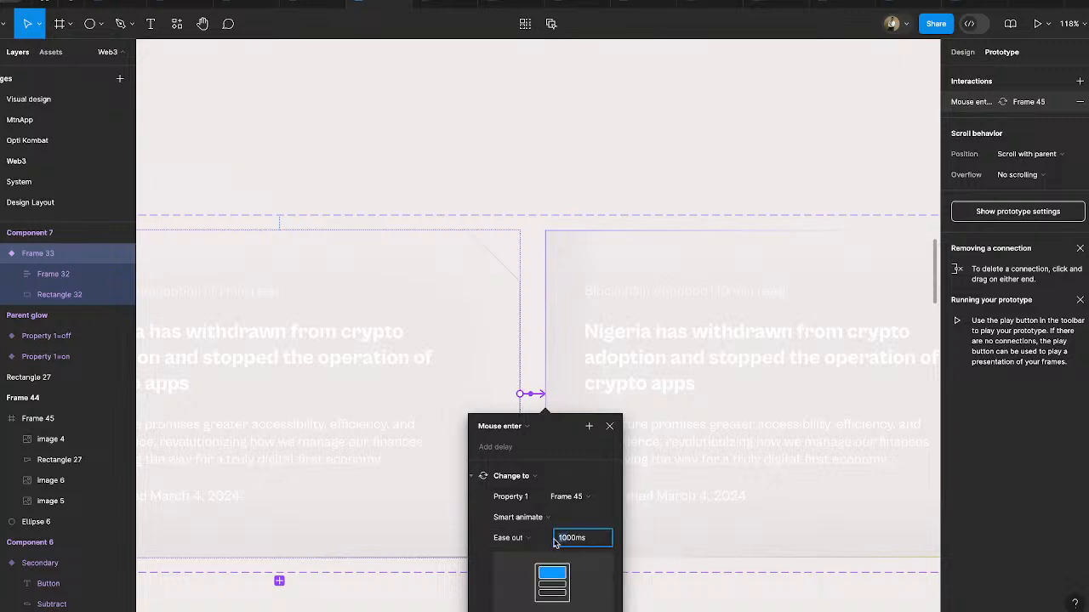
left_click(514, 546)
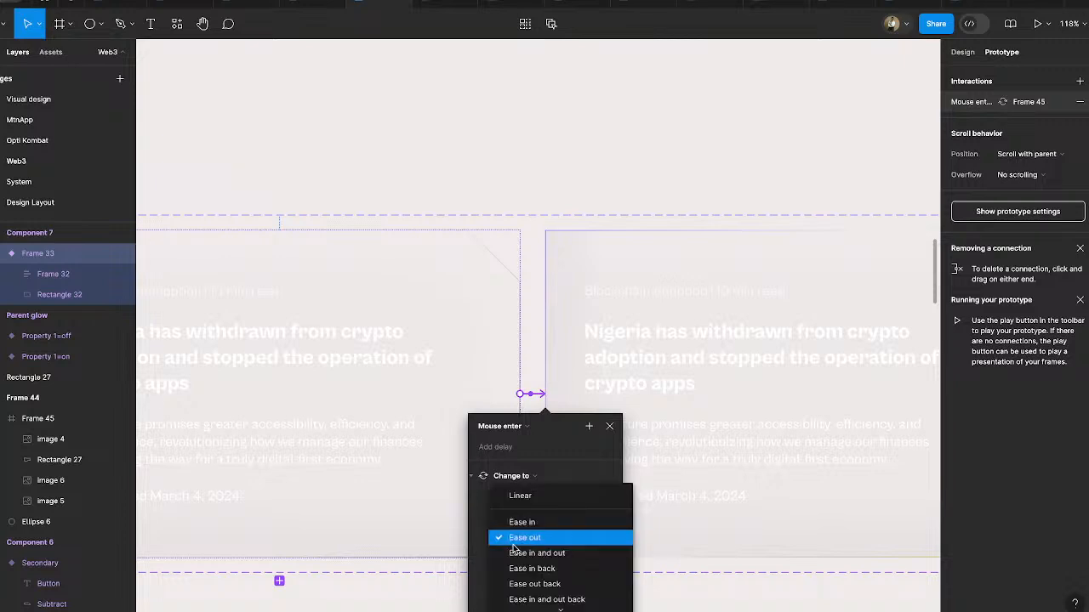
scroll(534, 572, "down", 2)
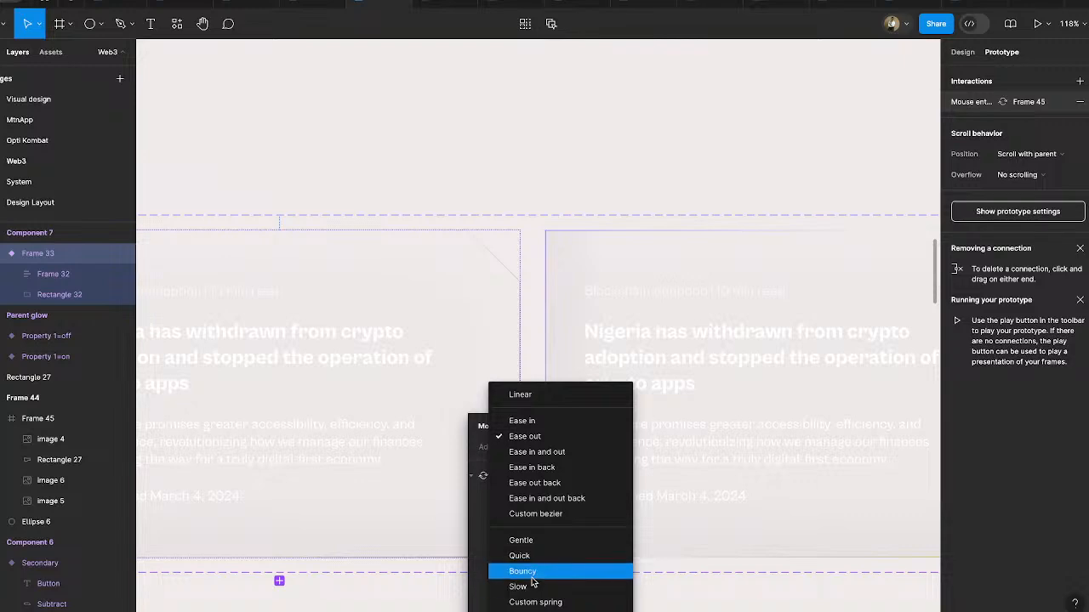
left_click(531, 587)
scroll(729, 376, "down", 5)
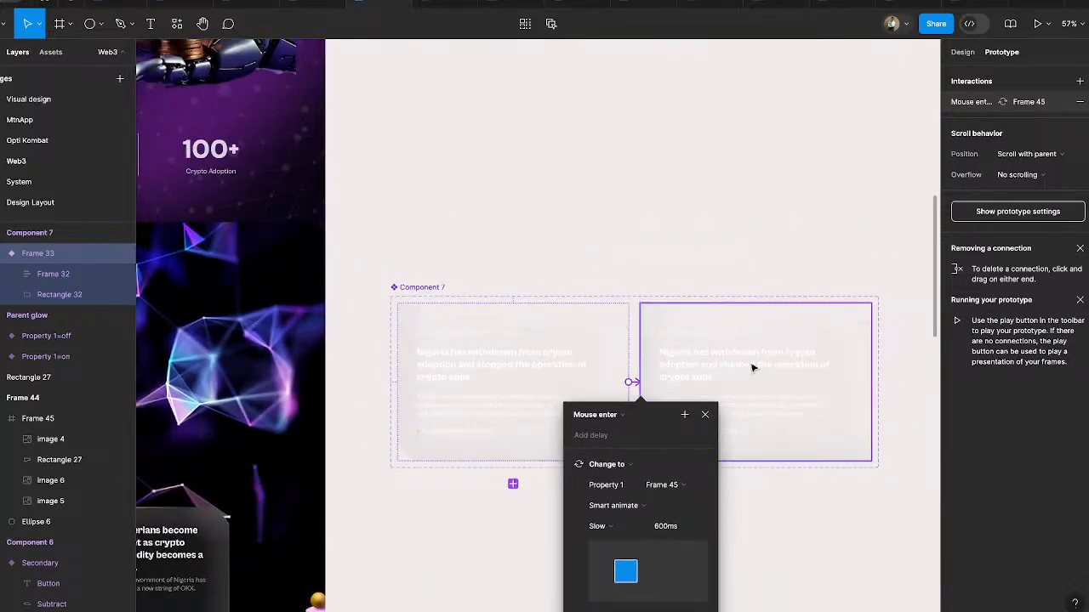
- Add a return interaction that changes the Frame 45 variant to Frame 33 on Mouse leave
left_click(804, 330)
left_click_drag(641, 393, 615, 408)
left_click(578, 415)
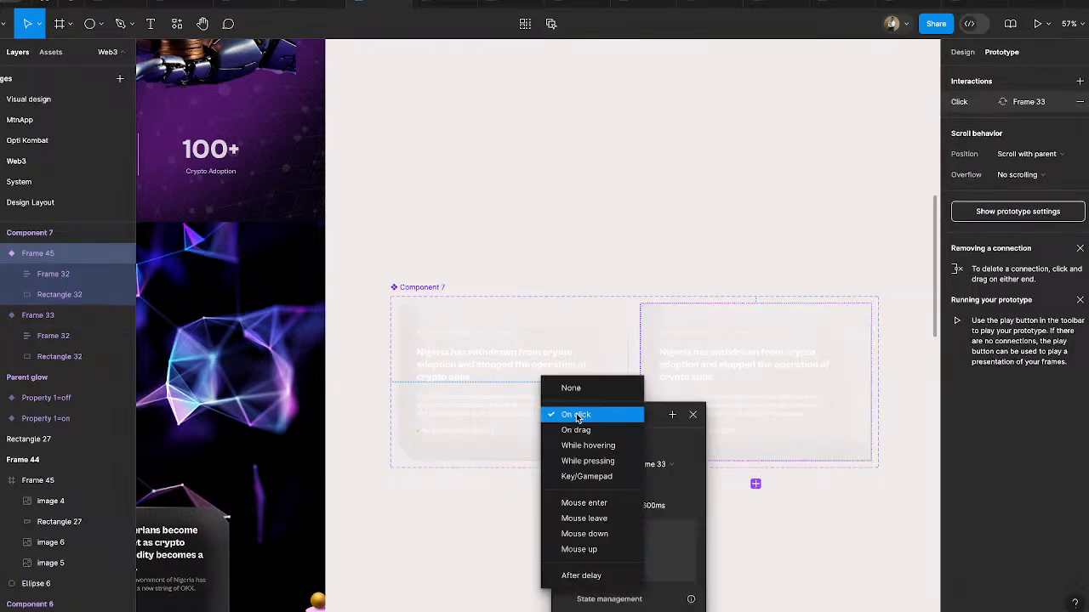
left_click(609, 519)
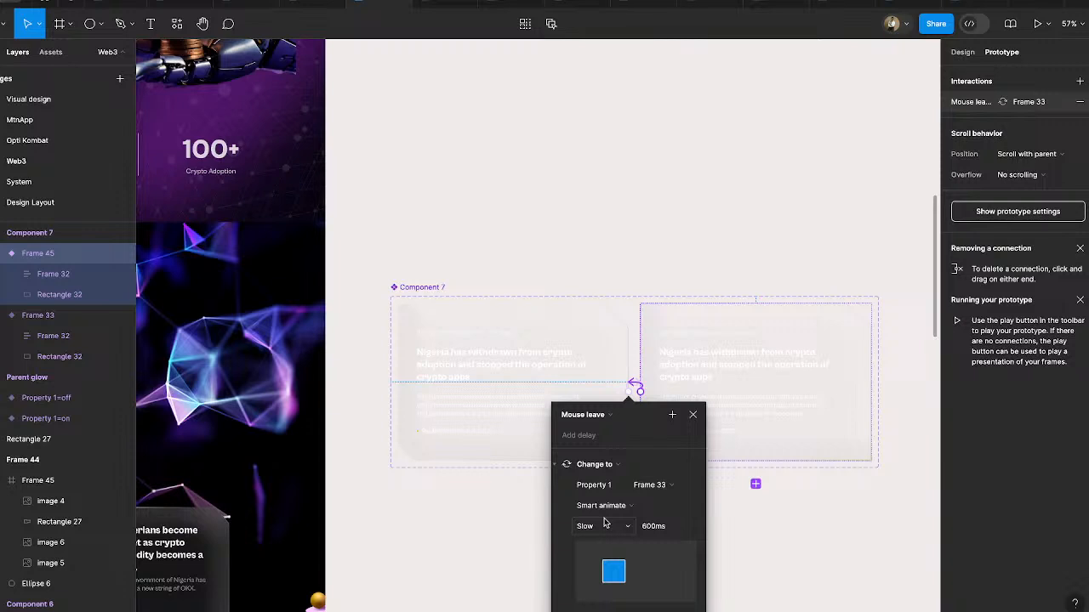
left_click(652, 445)
- Set the stroke weight of the background rectangle in both card variants to 2
scroll(650, 444, "up", 4)
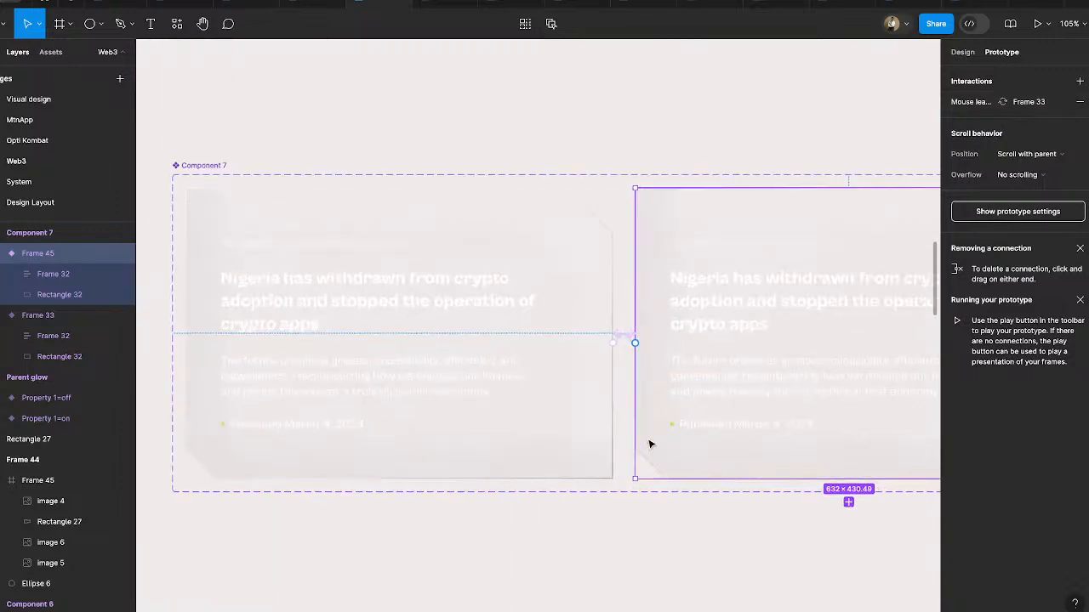
left_click(962, 52)
left_click(571, 412)
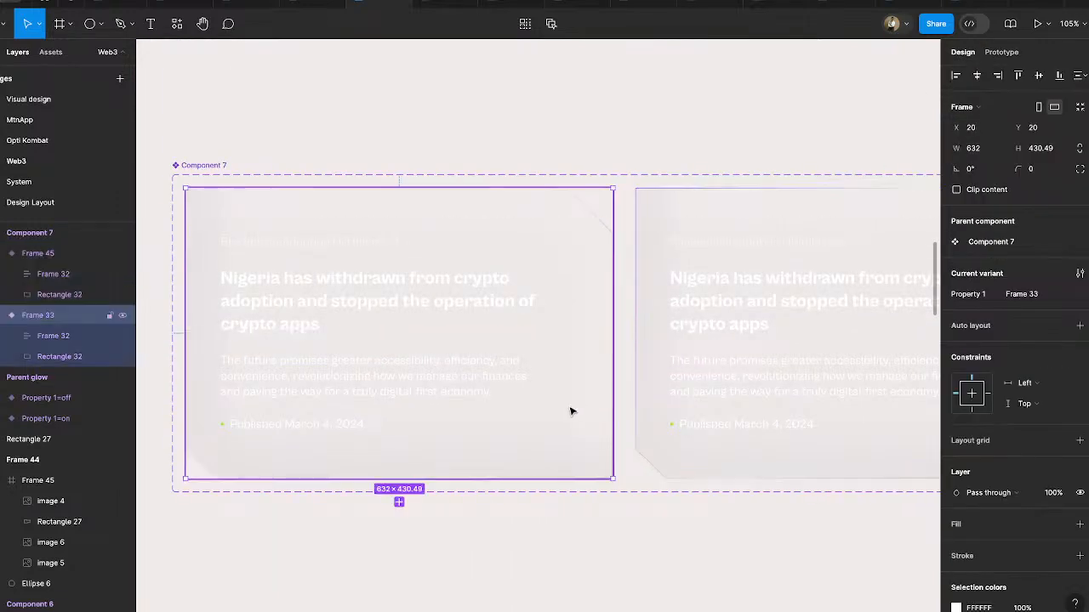
left_click(668, 413, "shift")
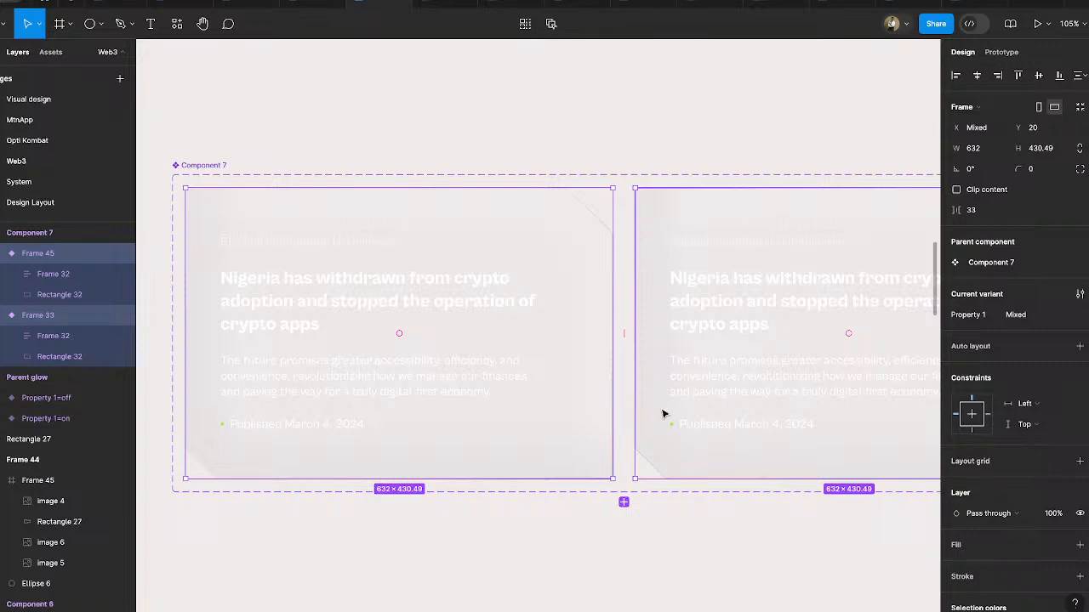
left_click(651, 409)
left_click(589, 427, "shift")
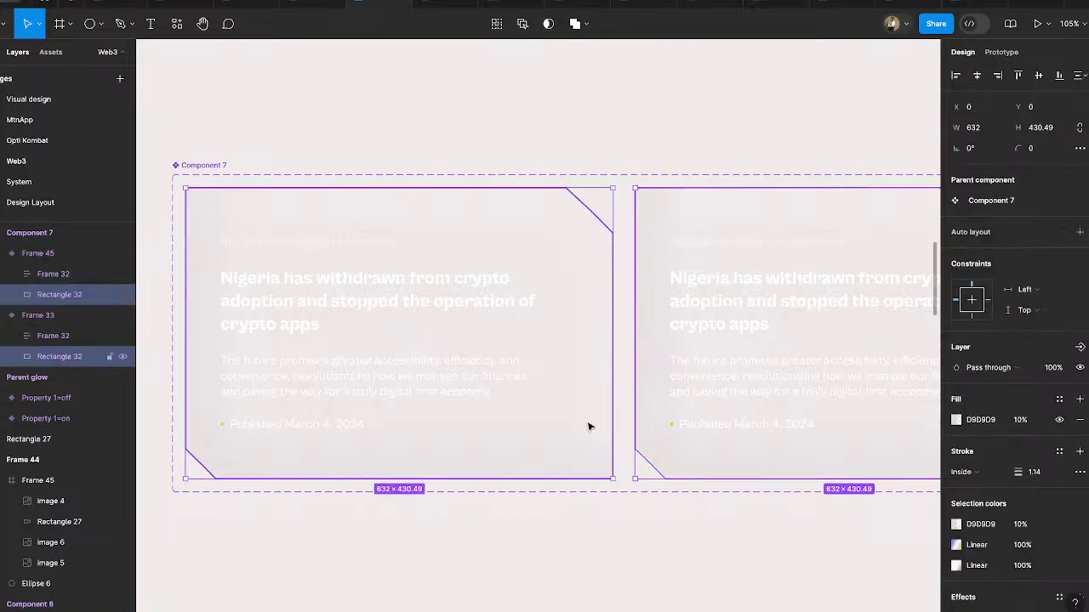
left_click(1044, 478)
type("2")
key("Return")
scroll(636, 420, "down", 8)
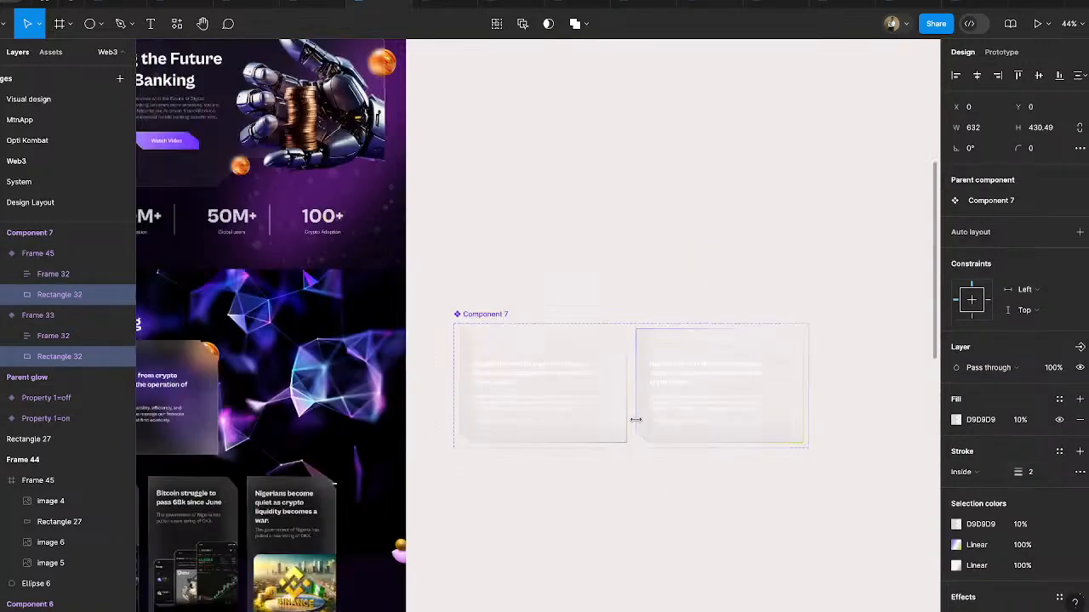
- Replace the landing page's large News & Blog article card with a Component 7 instance in the same place, at X 100, Y 275
left_click(660, 493)
left_click(424, 407)
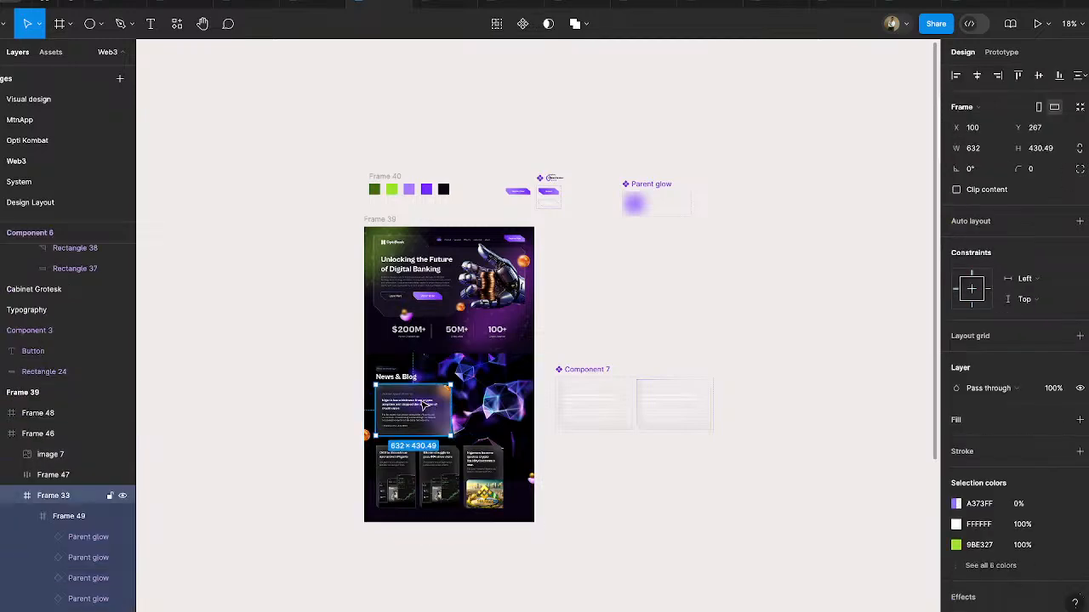
mouse_move(424, 407)
left_mouse_down()
mouse_move(231, 406)
mouse_move(598, 437)
mouse_move(590, 413)
mouse_move(414, 417)
left_mouse_up()
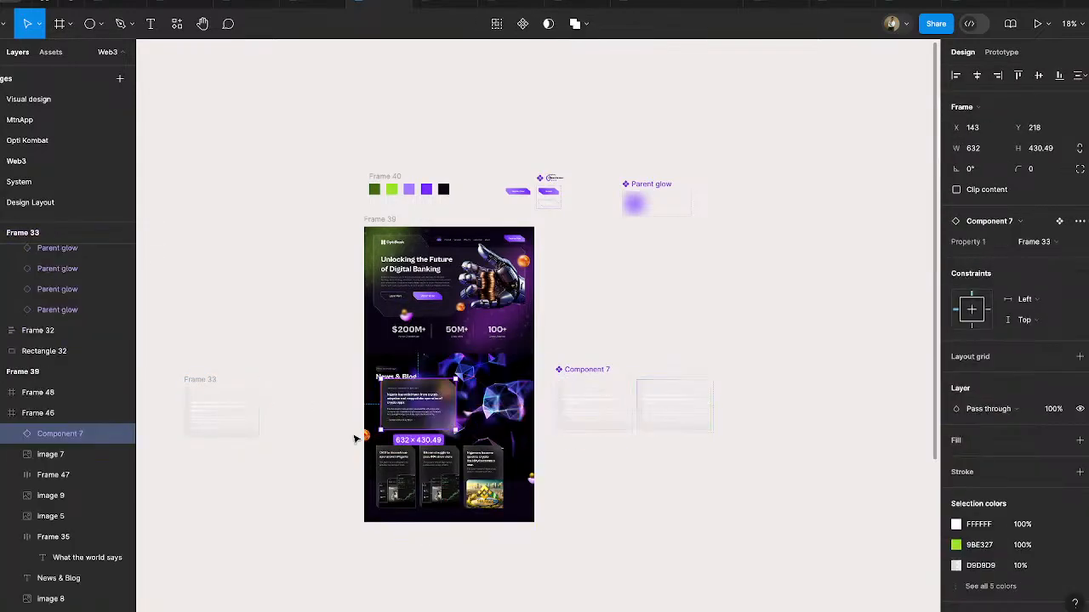
scroll(353, 435, "up", 5)
left_click_drag(516, 361, 503, 377)
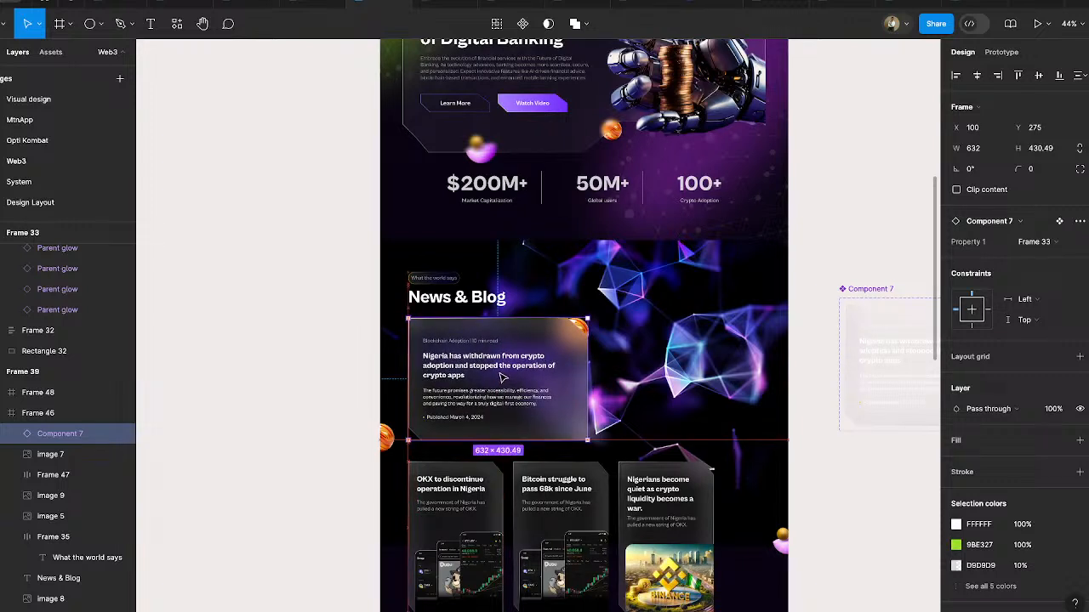
- Check the article card's hover border in the prototype, and return to the Component 7 variants in the design file
left_click(440, 5)
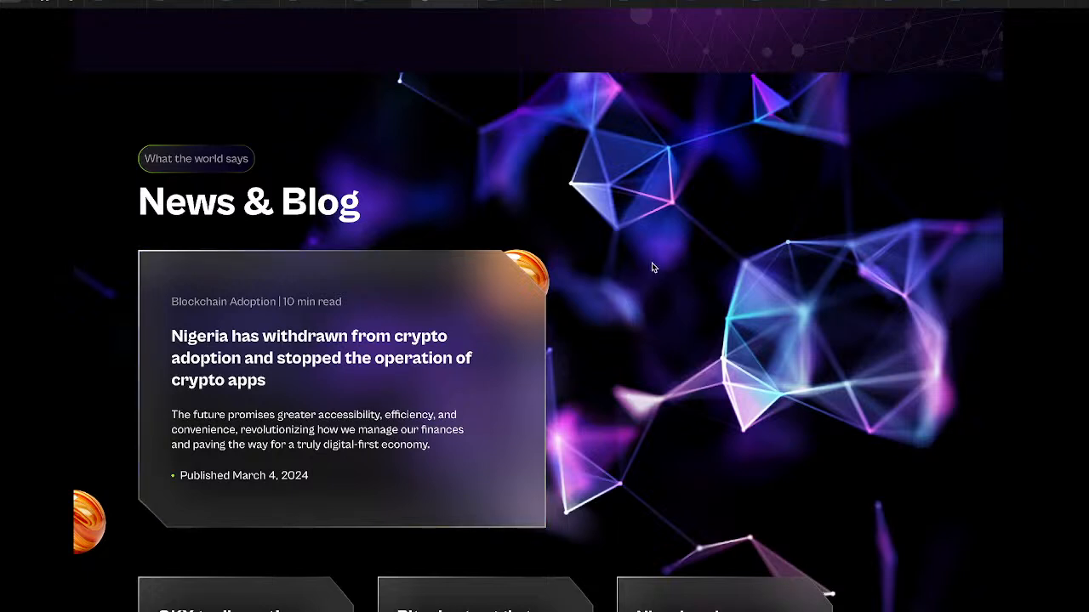
left_click(367, 5)
scroll(792, 343, "right", 5)
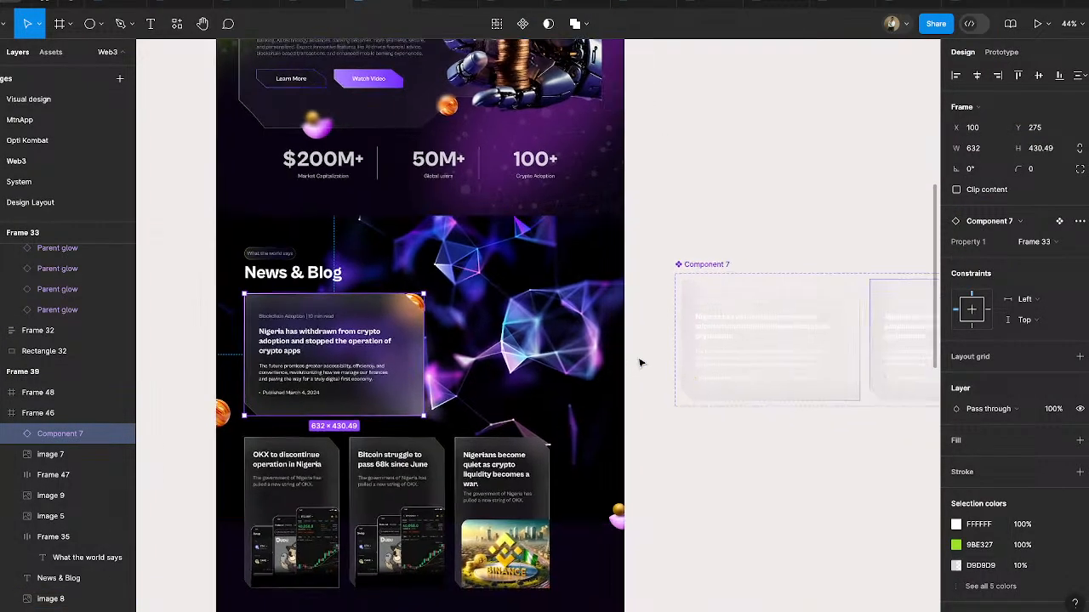
scroll(717, 292, "up", 5)
scroll(717, 290, "right", 2)
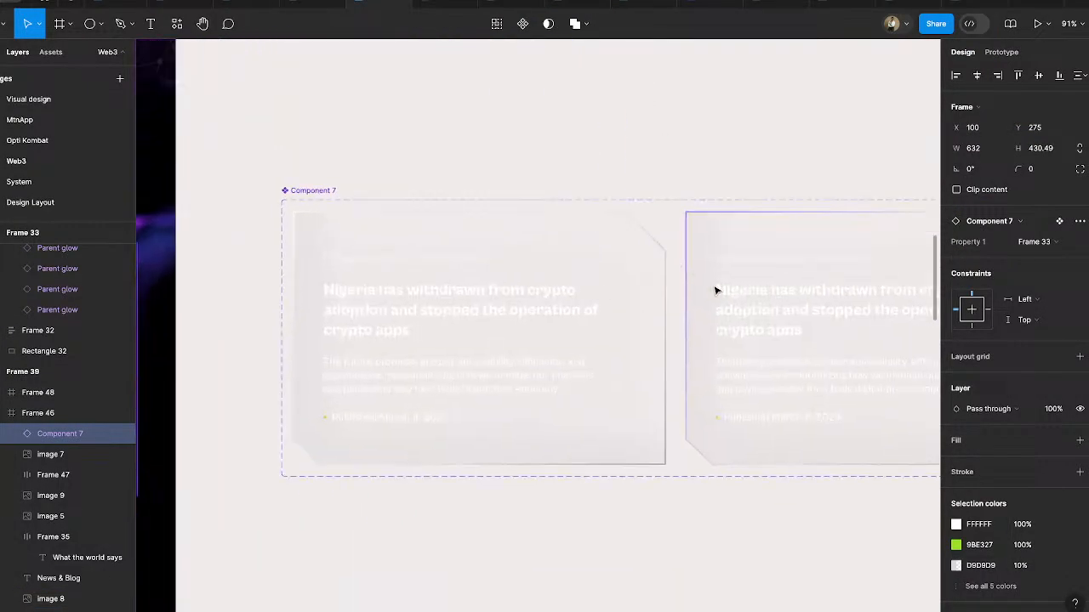
- Set the corner radius of the background rectangle in both card variants to 24
left_click(634, 251, "ctrl")
left_click(735, 240, "ctrl+shift")
left_click(1036, 150)
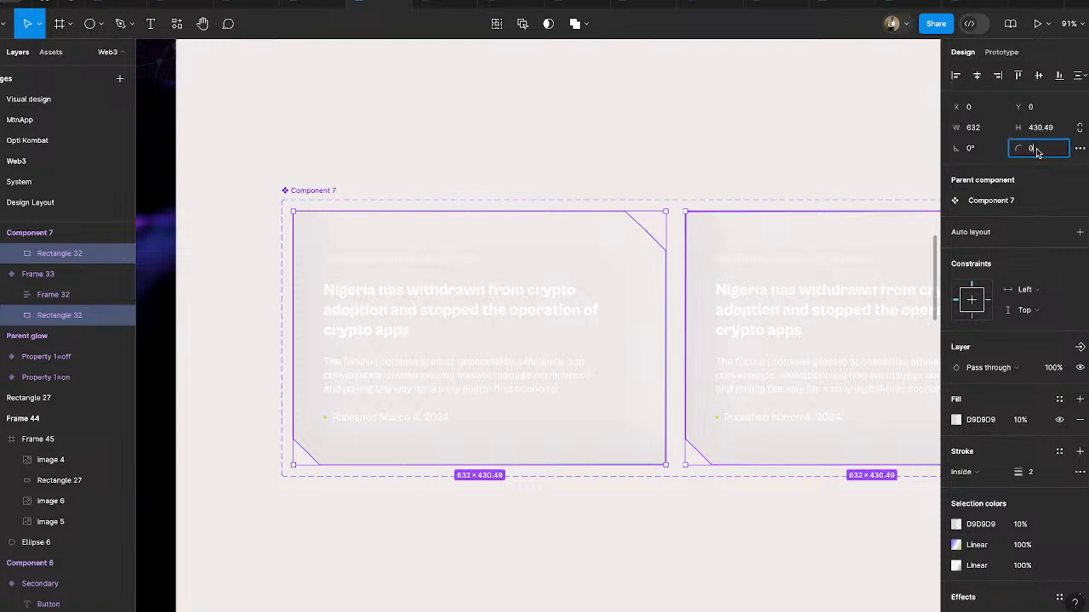
key("Return")
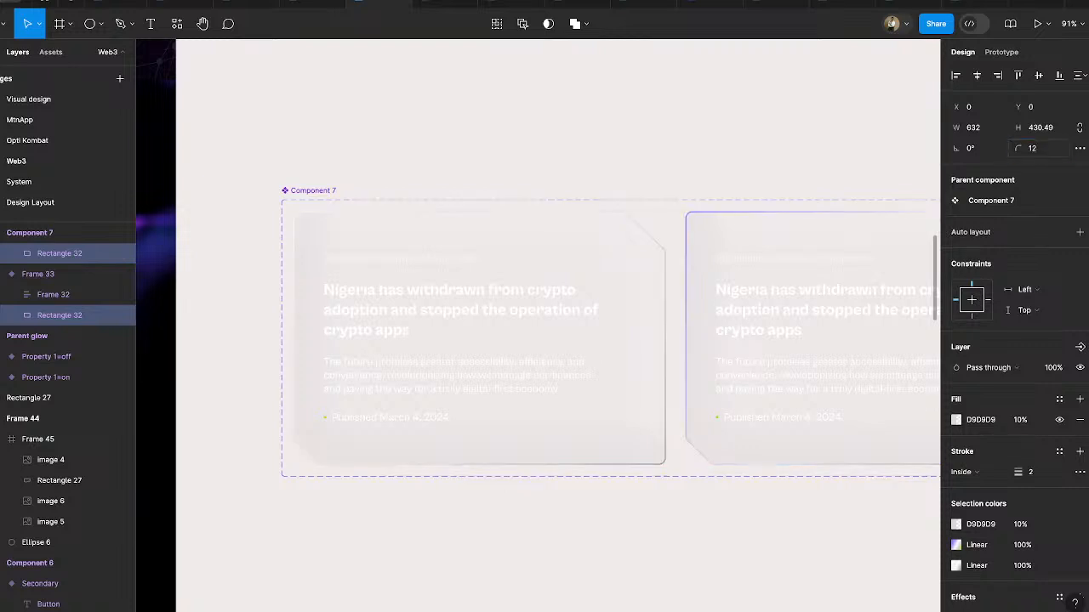
left_click(1034, 150)
type("24")
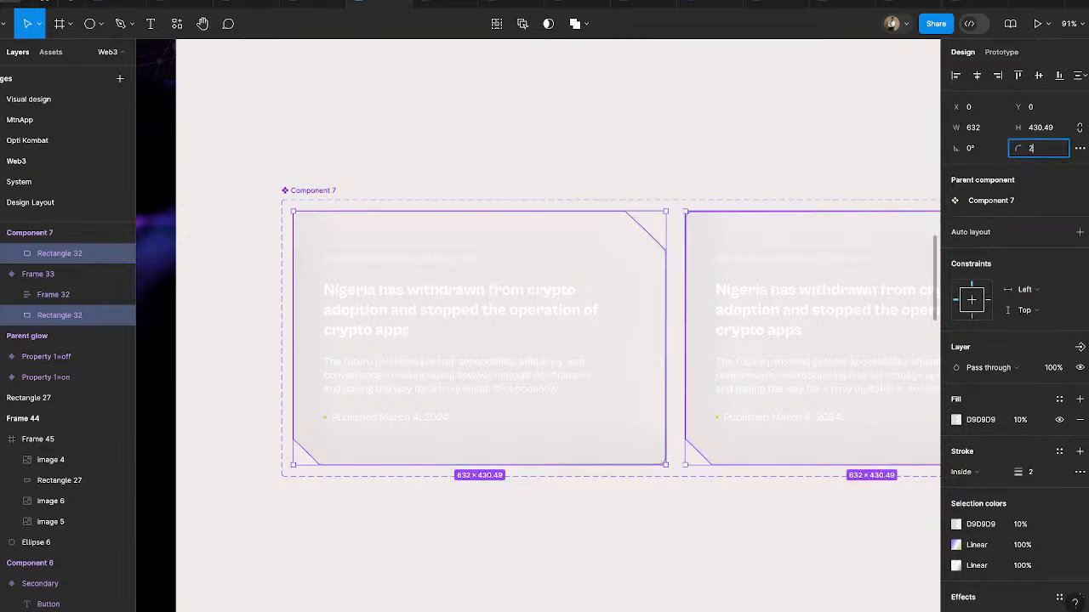
key("Return")
- Run Frame 39 as a prototype and check the article card's rounded corners and the hero section
scroll(604, 248, "down", 5)
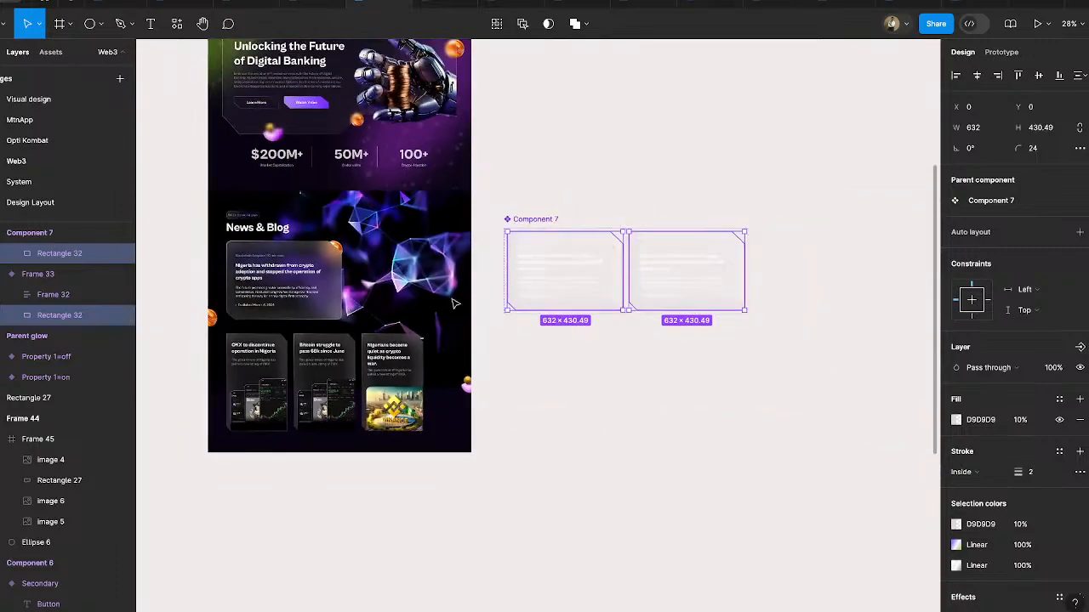
left_click(447, 4)
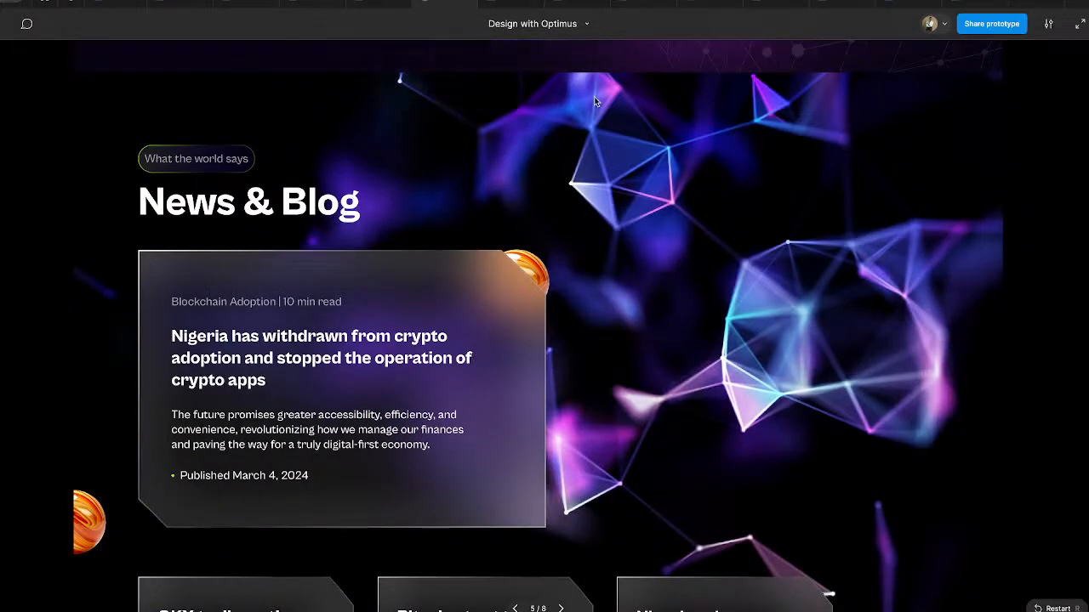
left_click(764, 107)
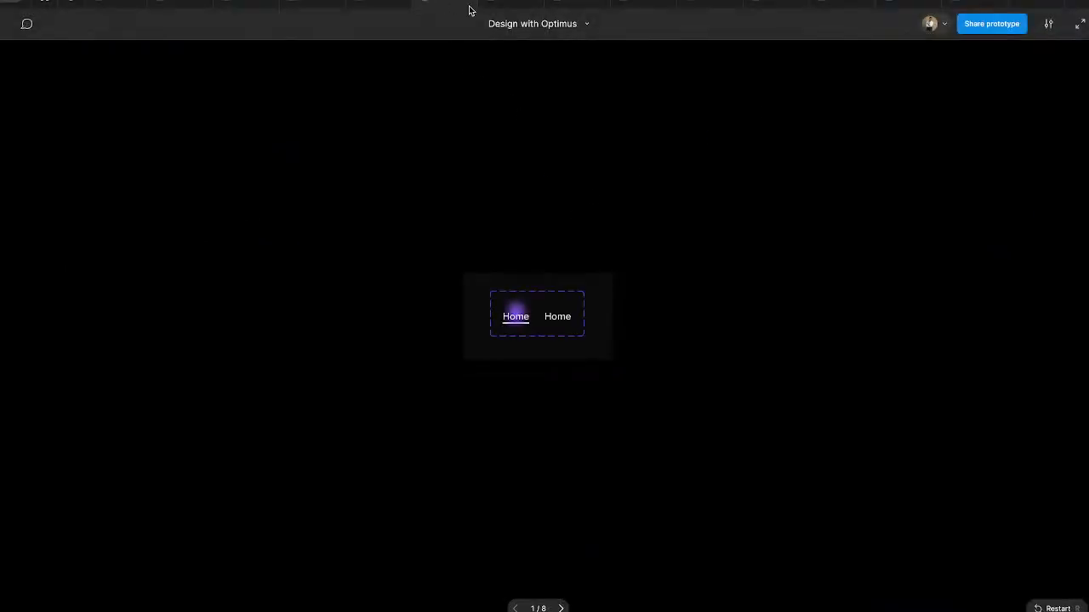
left_click(468, 3)
scroll(393, 185, "up", 2)
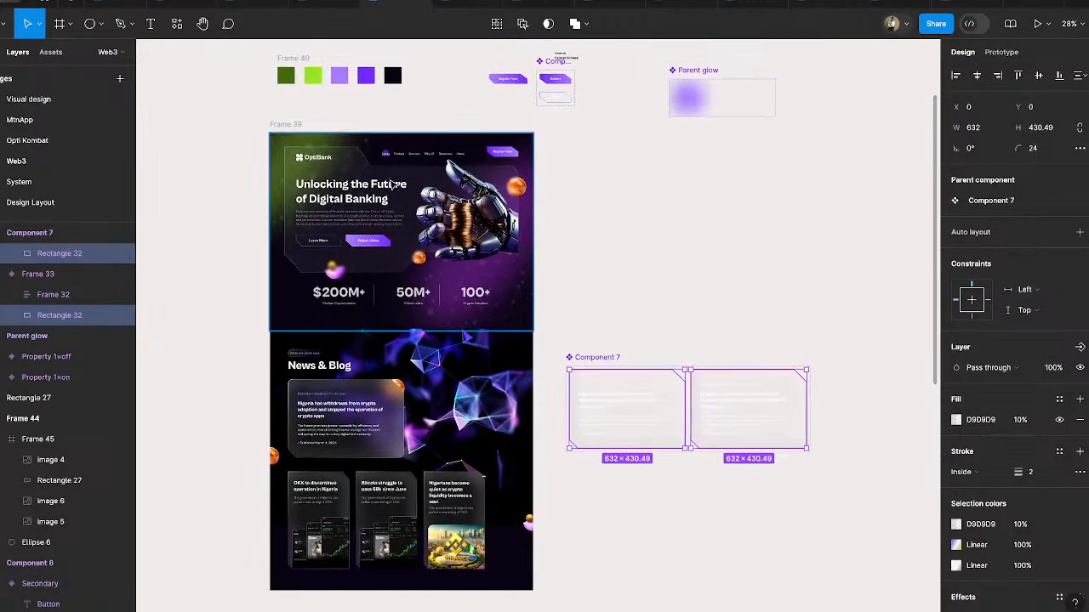
left_click(294, 123)
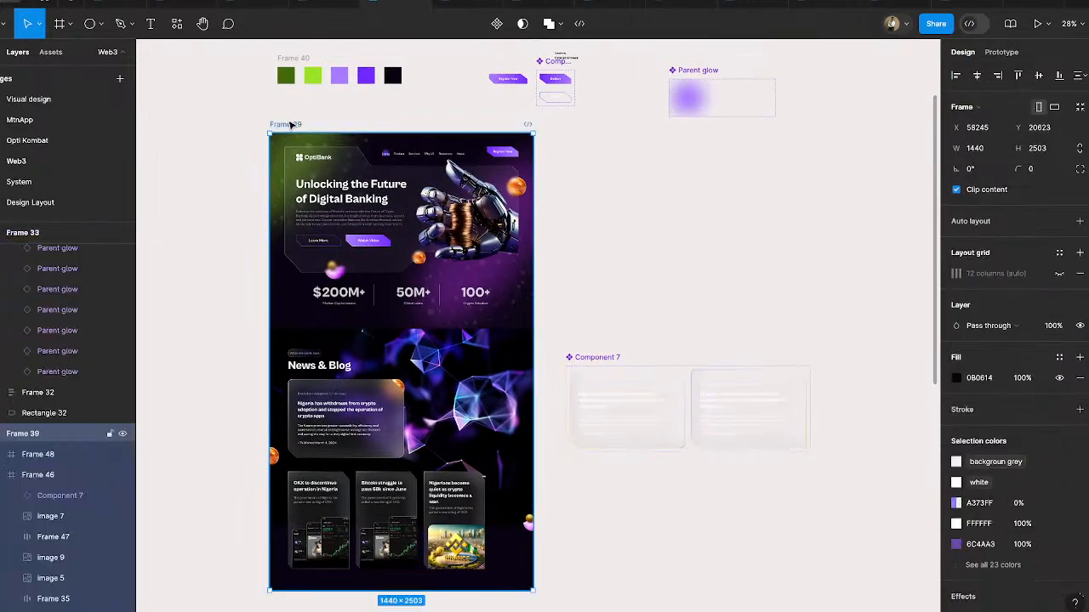
left_click(1037, 24)
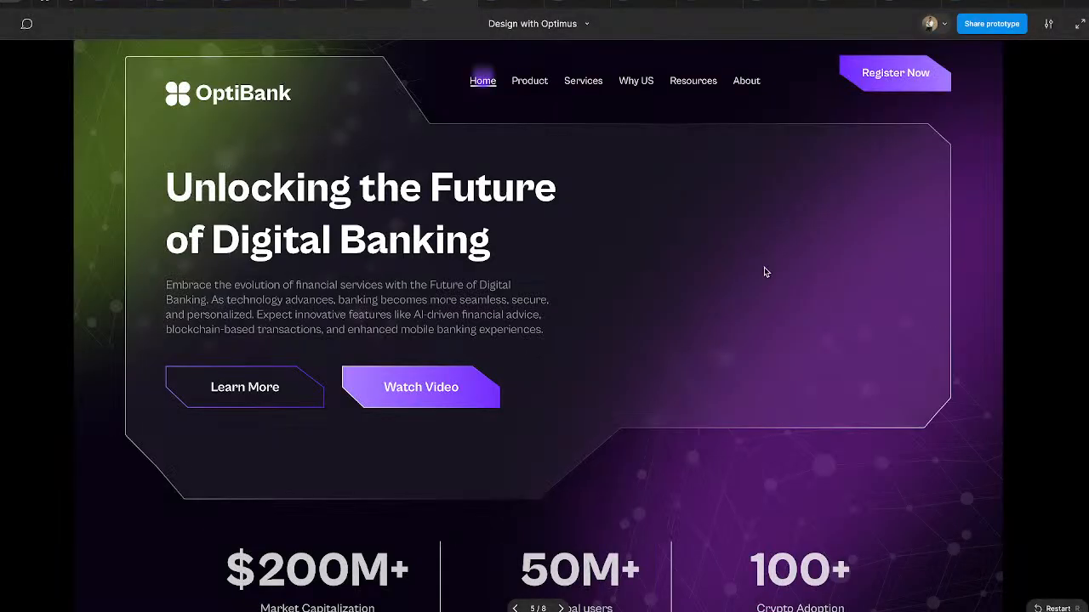
scroll(749, 277, "down", 10)
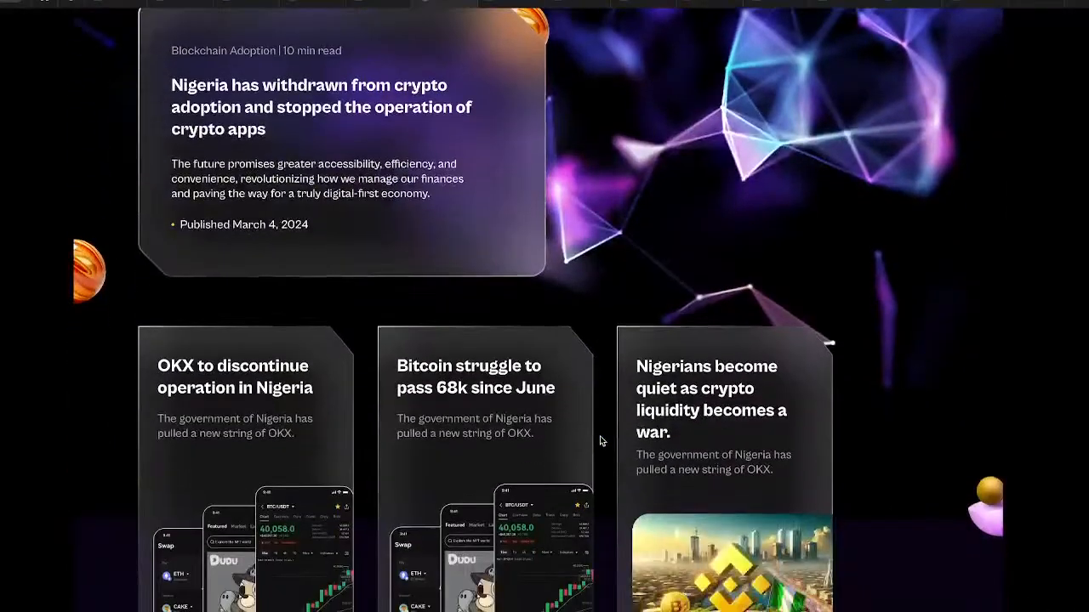
scroll(379, 246, "up", 1)
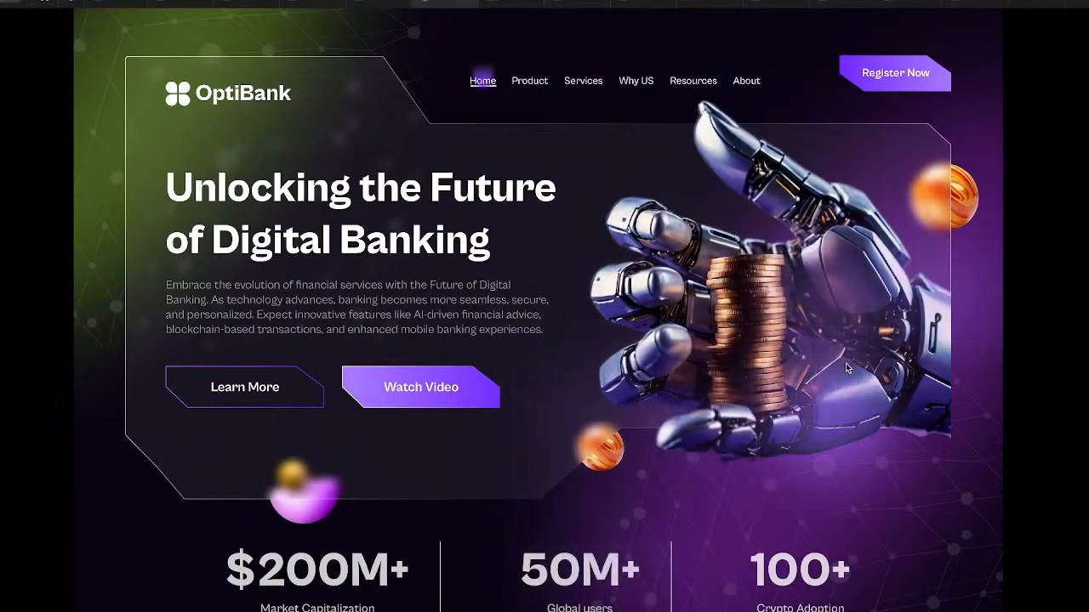
- Send the hero section's glow grid, Frame 48, backward in the layer order to just beneath Ellipse 7
left_click(380, 3)
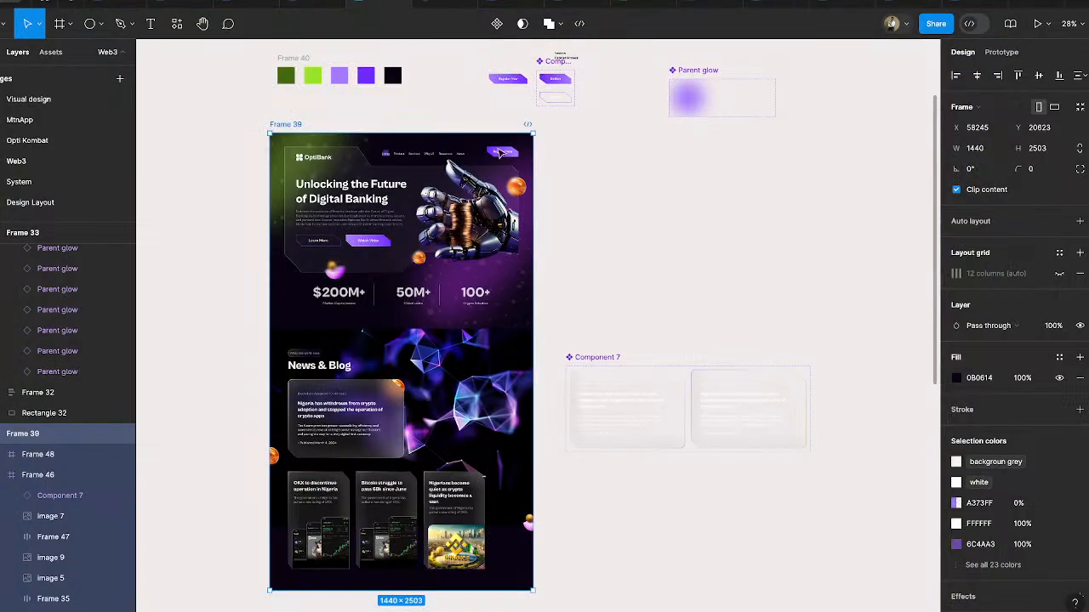
left_click(442, 220)
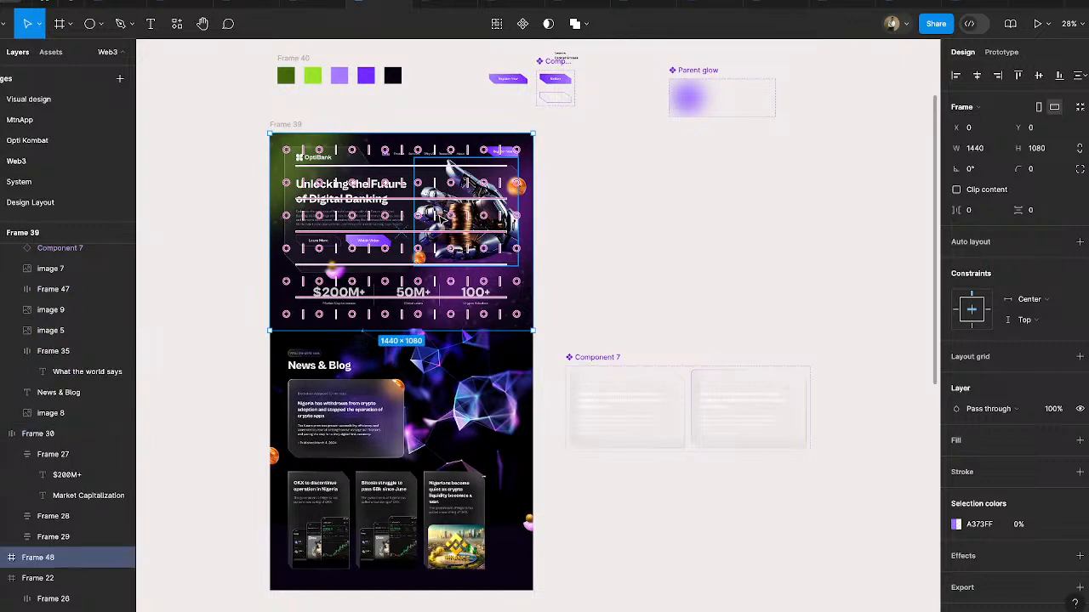
key("ctrl+bracketleft")
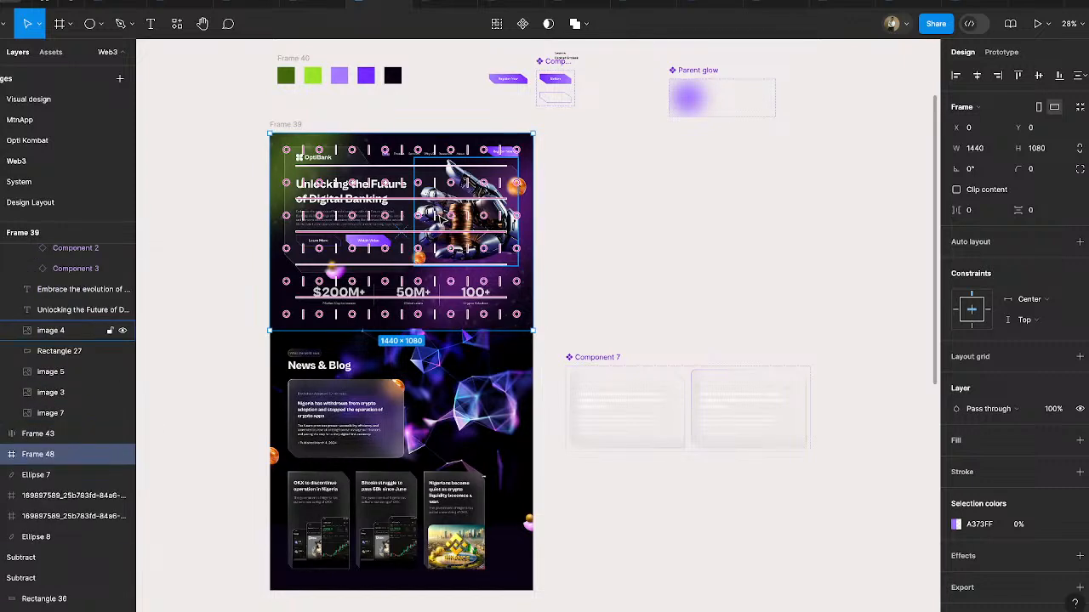
key("ctrl+bracketleft")
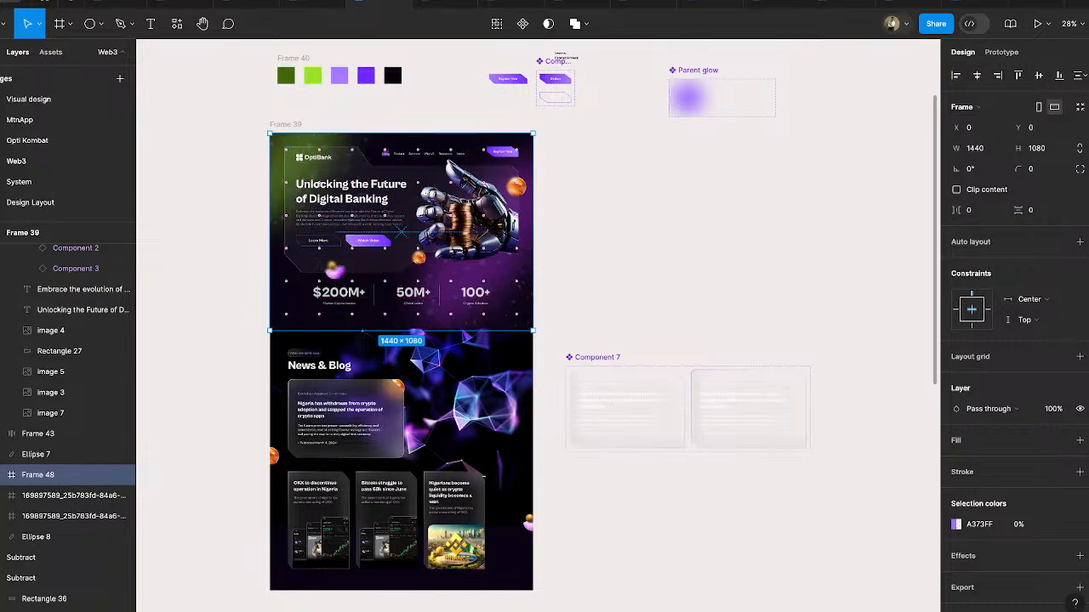
- Check the glow effects across the hero section and News & Blog cards in the landing page prototype
left_click(441, 4)
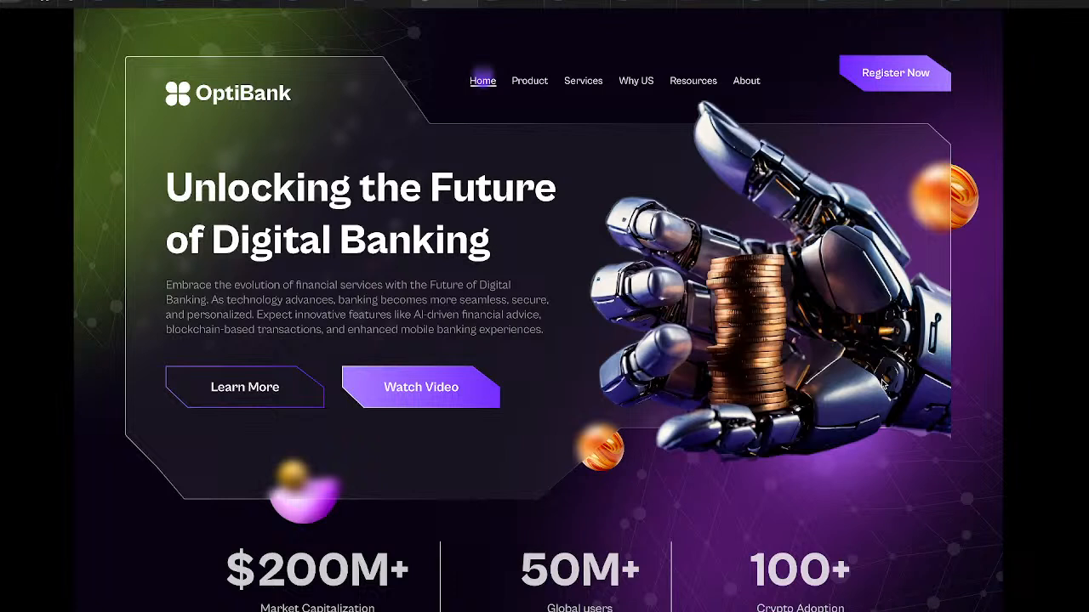
scroll(881, 385, "down", 15)
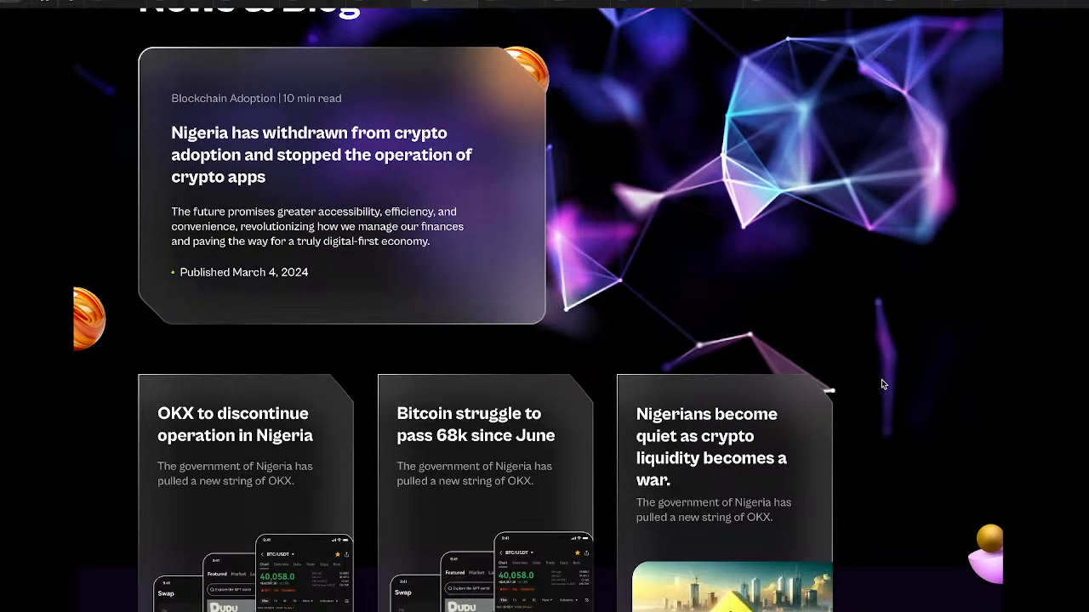
scroll(881, 384, "down", 2)
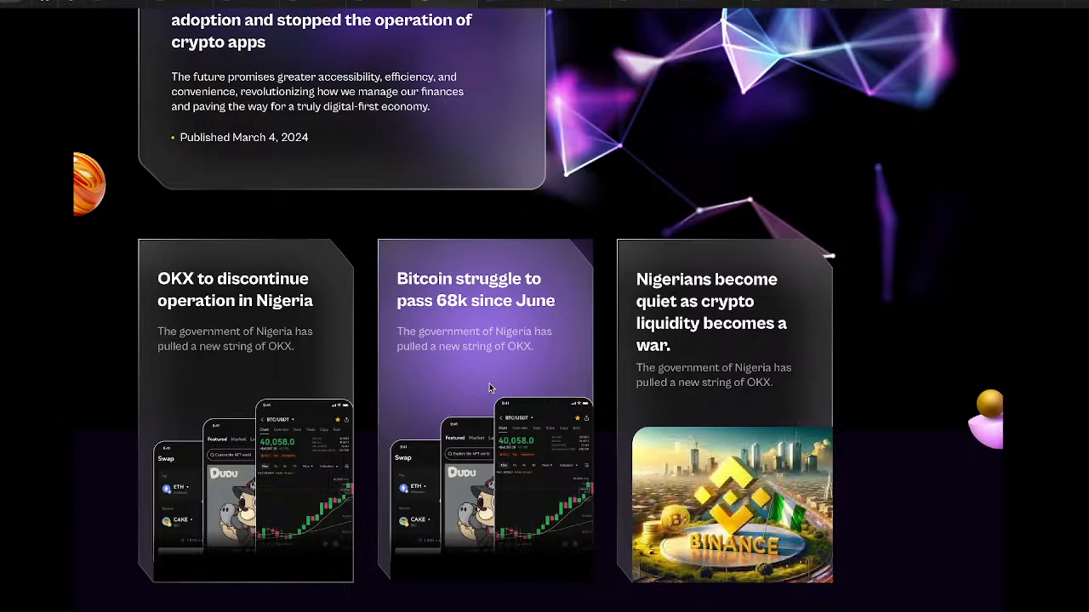
scroll(489, 387, "up", 20)
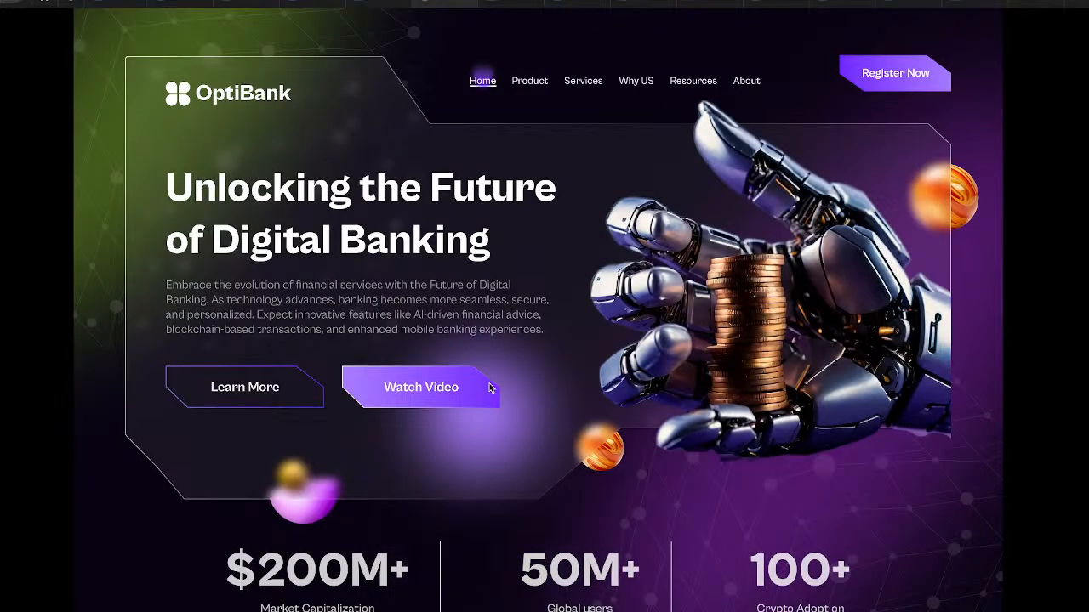